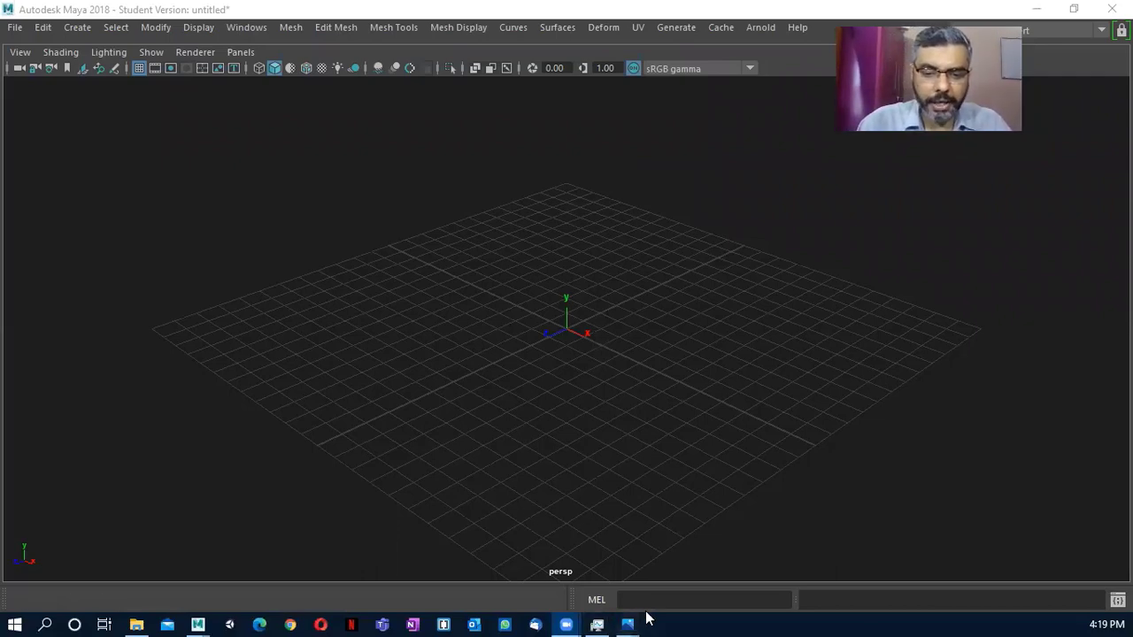
View turgut-alp-with-axe.jpg, the armoured warrior gripping a large axe, in Windows Photos
mouse_move(628, 624)
left_click(751, 587)
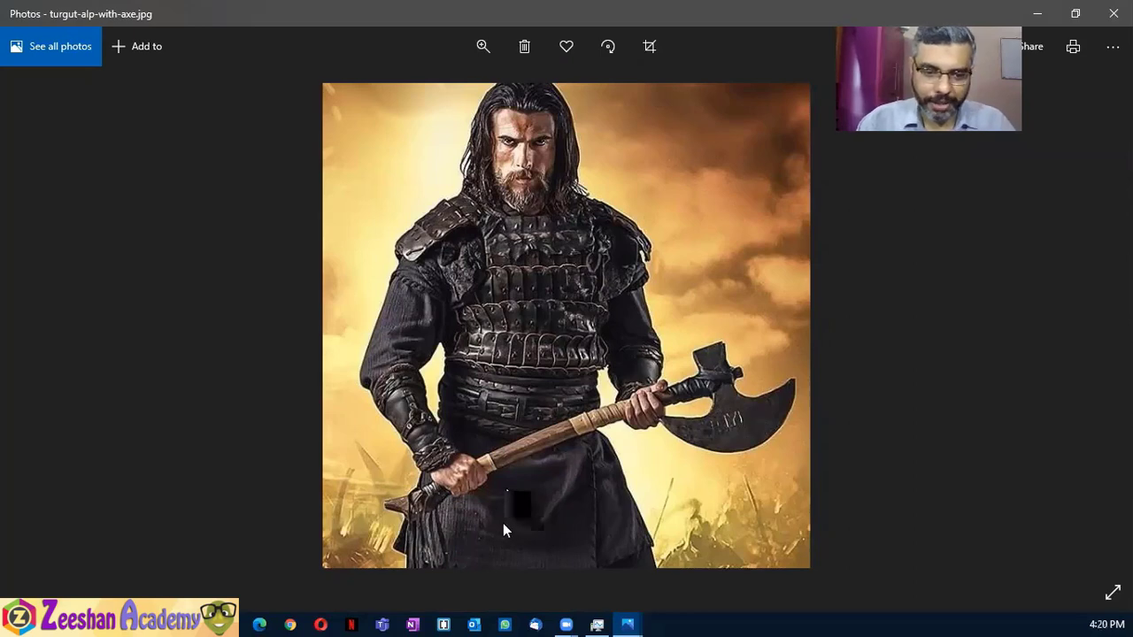
Back in Maya, draw a new polygon plane on the grid, ready to rotate it
key("alt+Tab")
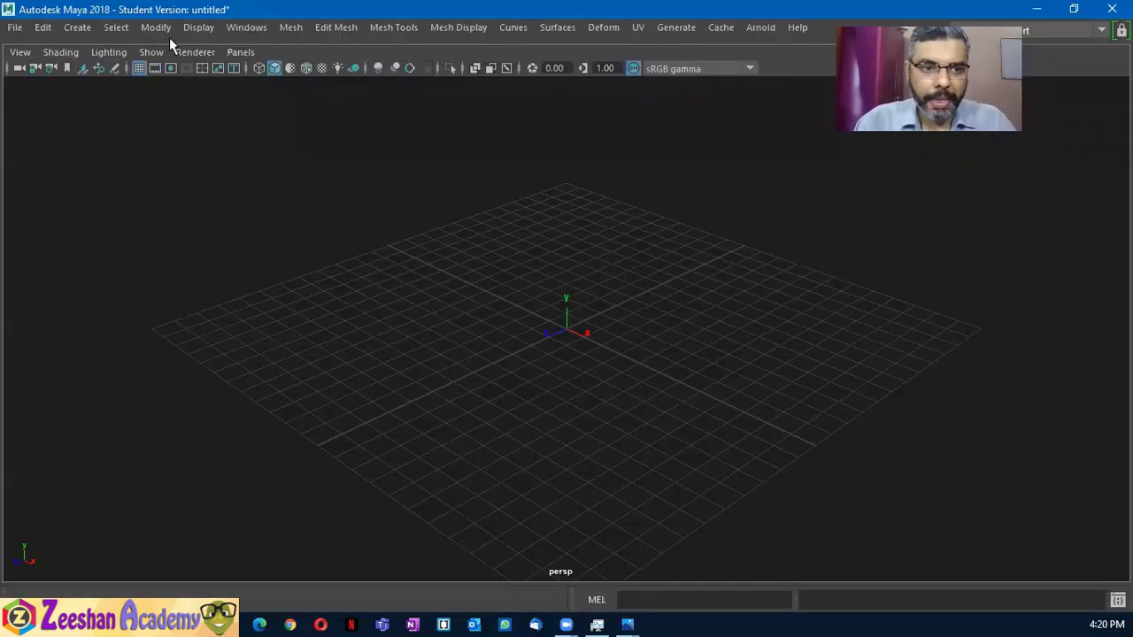
left_click(66, 26)
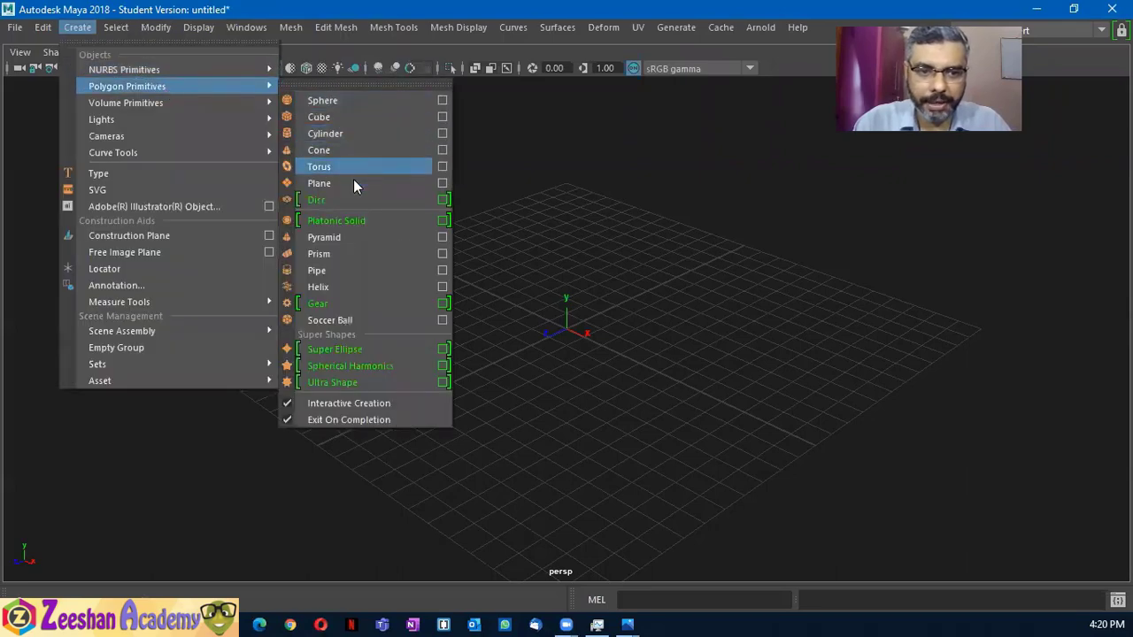
left_click(419, 208)
left_click_drag(607, 342, 675, 336, "alt")
mouse_move(675, 337)
middle_mouse_down("alt")
mouse_move(504, 395)
mouse_move(575, 588)
middle_mouse_up("alt")
mouse_move(404, 430)
left_mouse_down()
mouse_move(805, 544)
mouse_move(632, 379)
mouse_move(528, 372)
mouse_move(708, 351)
left_mouse_up()
key("e")
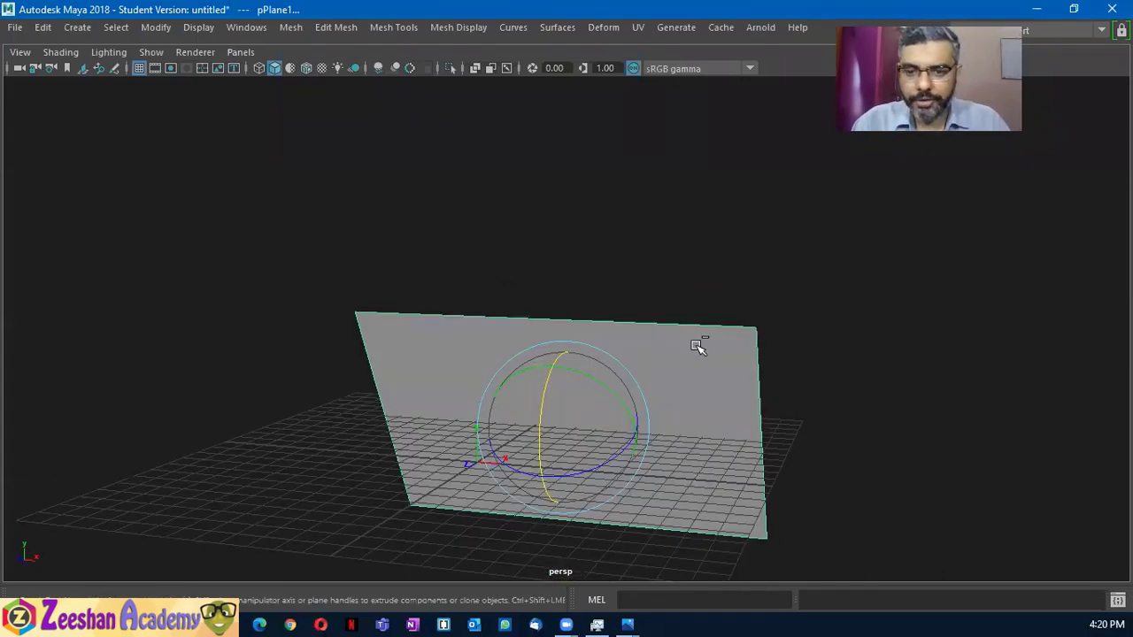
Stand the plane upright by setting its Rotate X to 90 in the Attribute Editor
key("ctrl+a")
left_click_drag(405, 263, 496, 283, "alt")
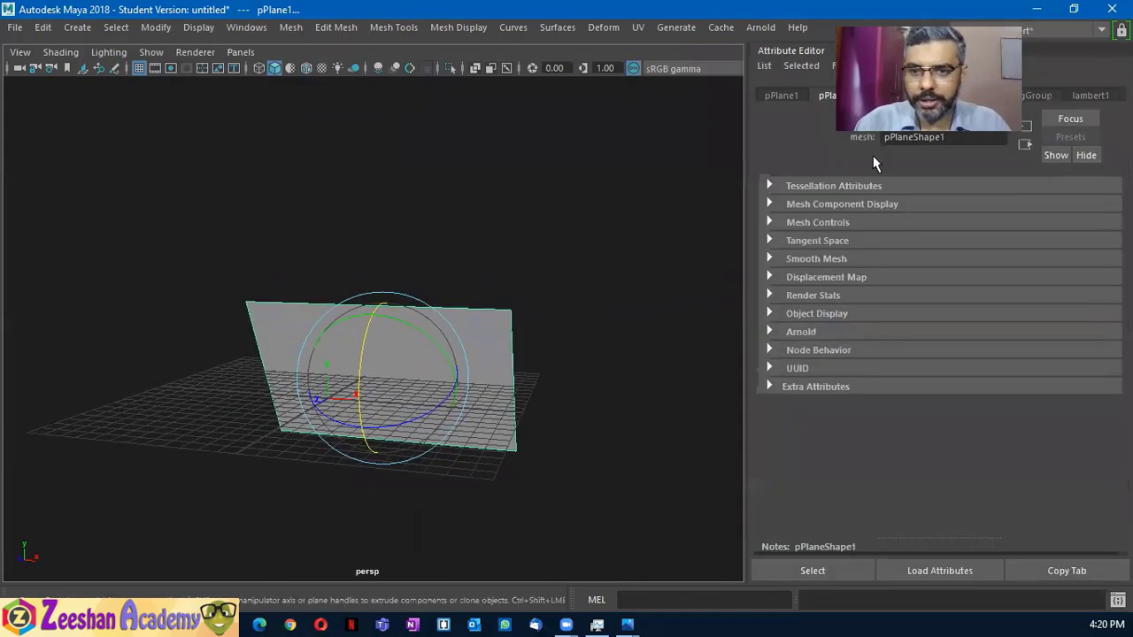
left_click(790, 92)
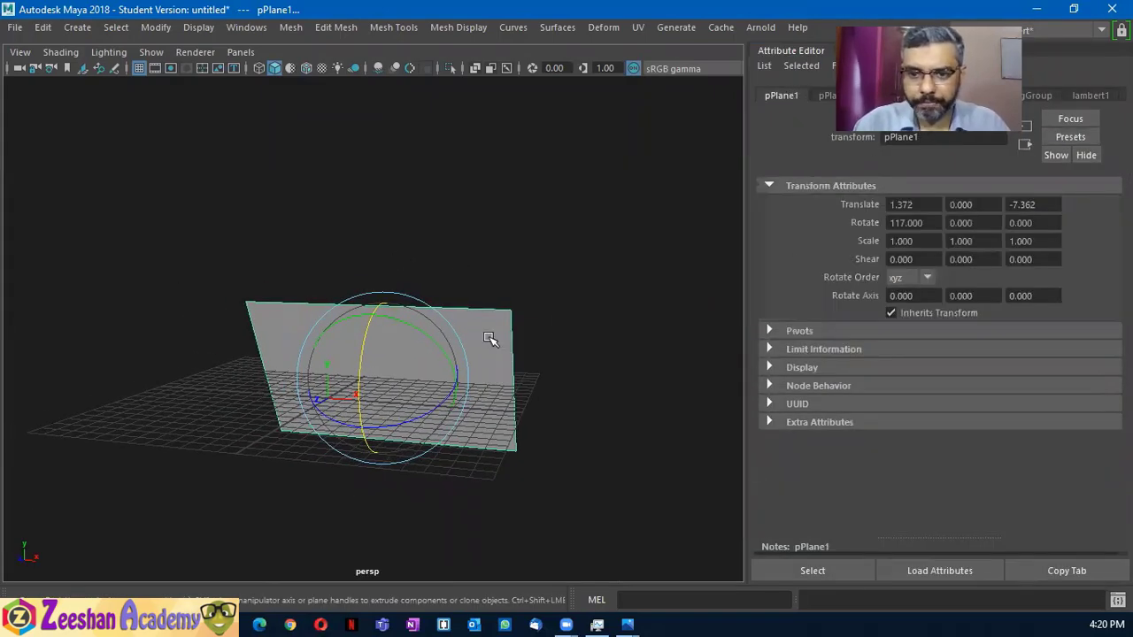
left_click_drag(487, 336, 849, 204, "alt")
double_click(902, 222)
type("90")
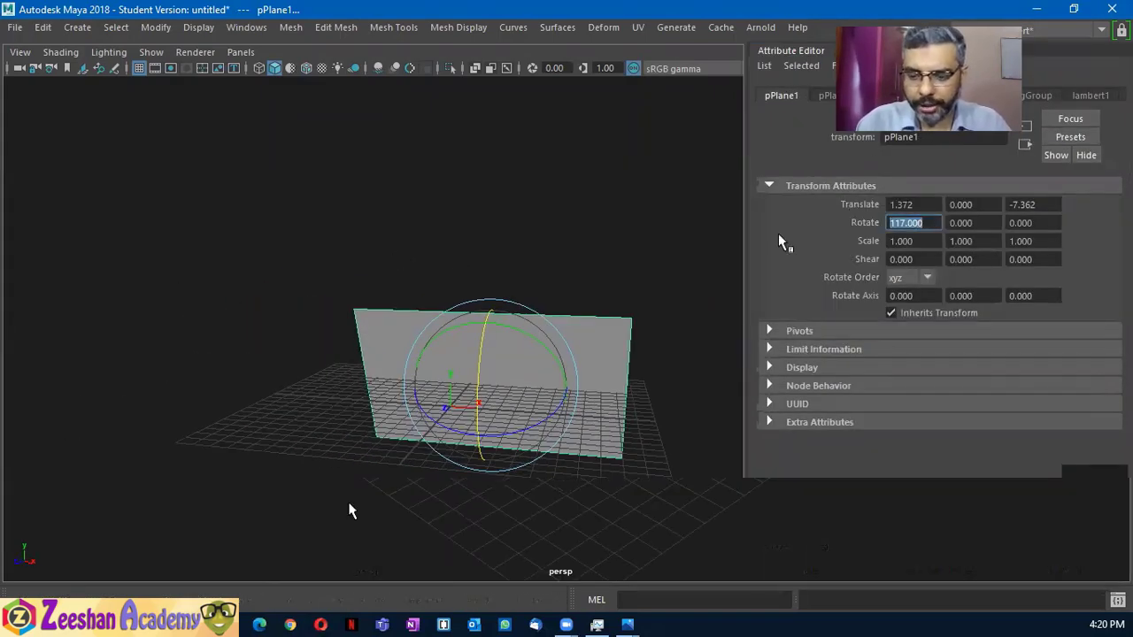
key("Return")
Scale the plane into a tall rectangle resting on the grid and choose Assign New Material
mouse_move(349, 511)
left_mouse_down("alt")
mouse_move(387, 397)
mouse_move(442, 336)
mouse_move(468, 177)
left_mouse_up("alt")
key("w")
key("r")
left_click_drag(536, 247, 567, 248)
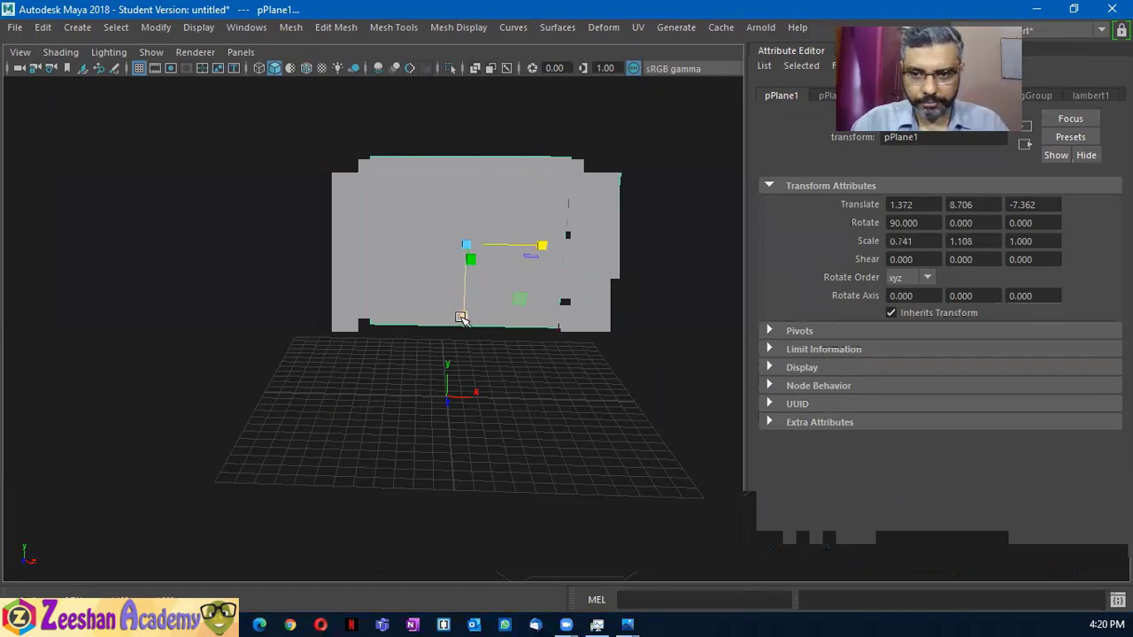
mouse_move(462, 316)
left_mouse_down()
mouse_move(473, 377)
mouse_move(377, 397)
mouse_move(479, 340)
left_mouse_up()
key("w")
left_click_drag(439, 240, 440, 217)
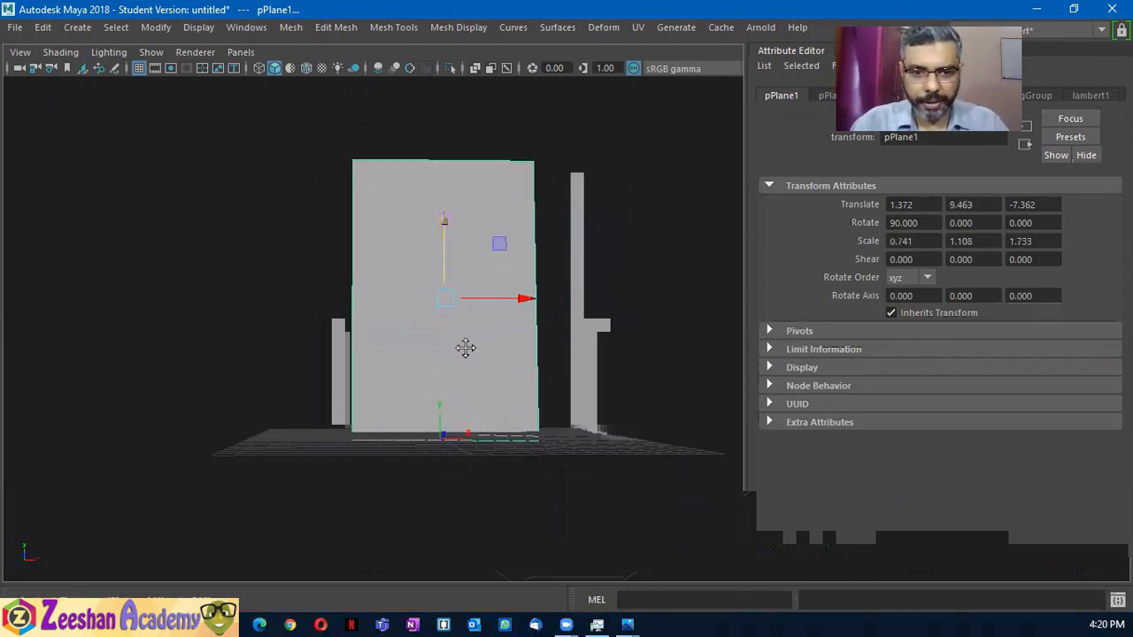
left_click_drag(465, 346, 430, 226, "alt")
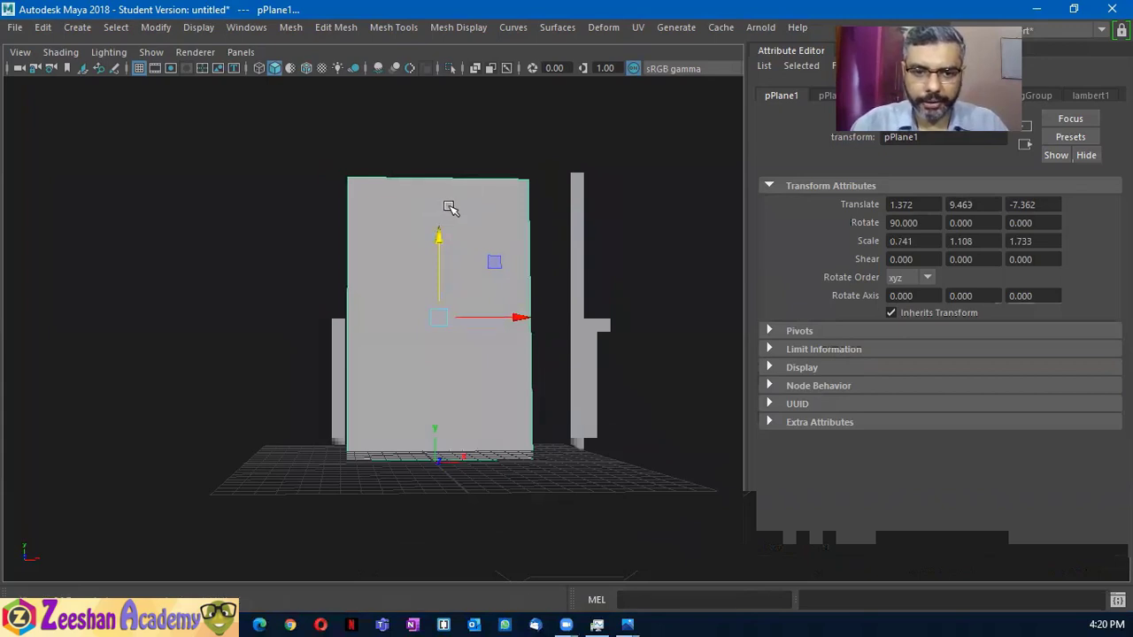
mouse_move(447, 207)
right_mouse_down()
mouse_move(453, 173)
mouse_move(501, 116)
right_mouse_up()
right_click_drag(433, 207, 440, 562)
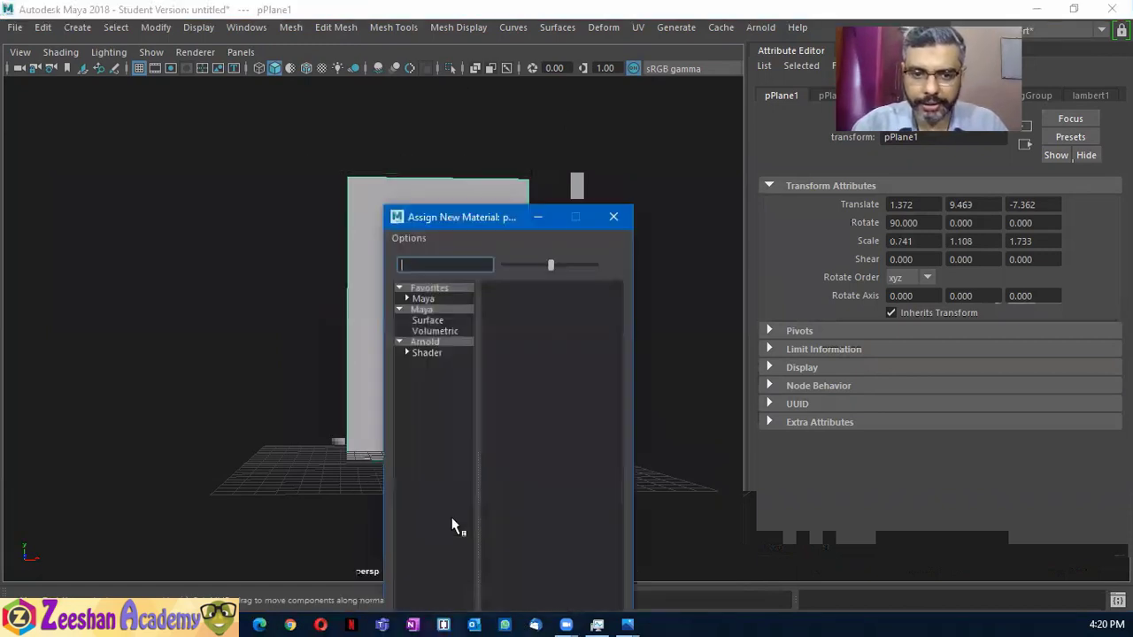
Give the plane a Lambert material and connect a new File texture node to it
left_click(437, 298)
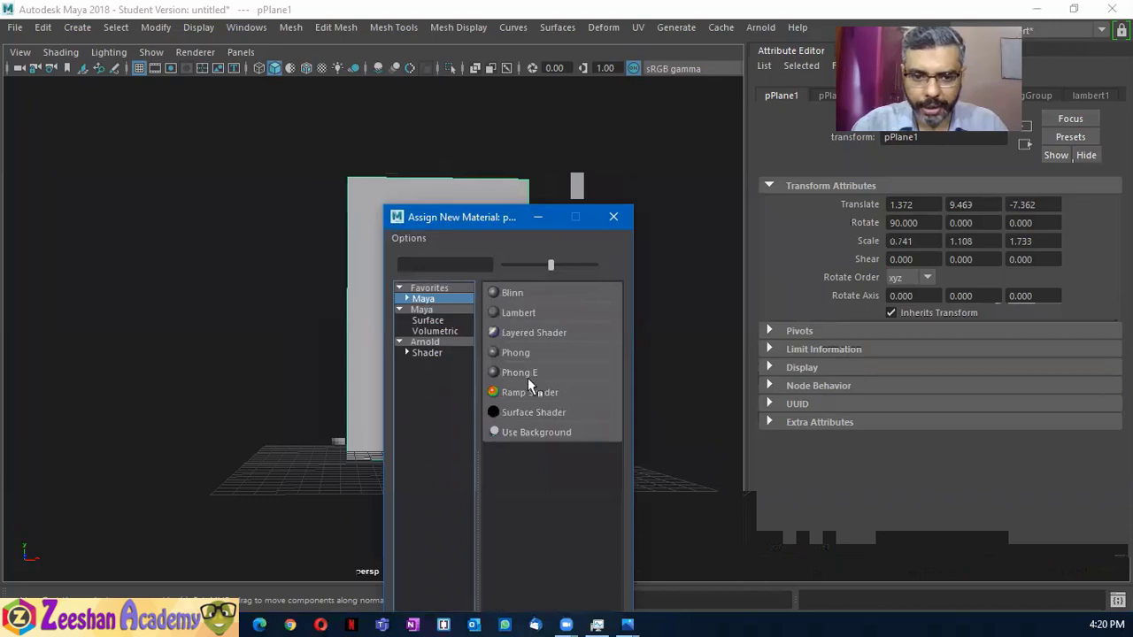
left_click(542, 310)
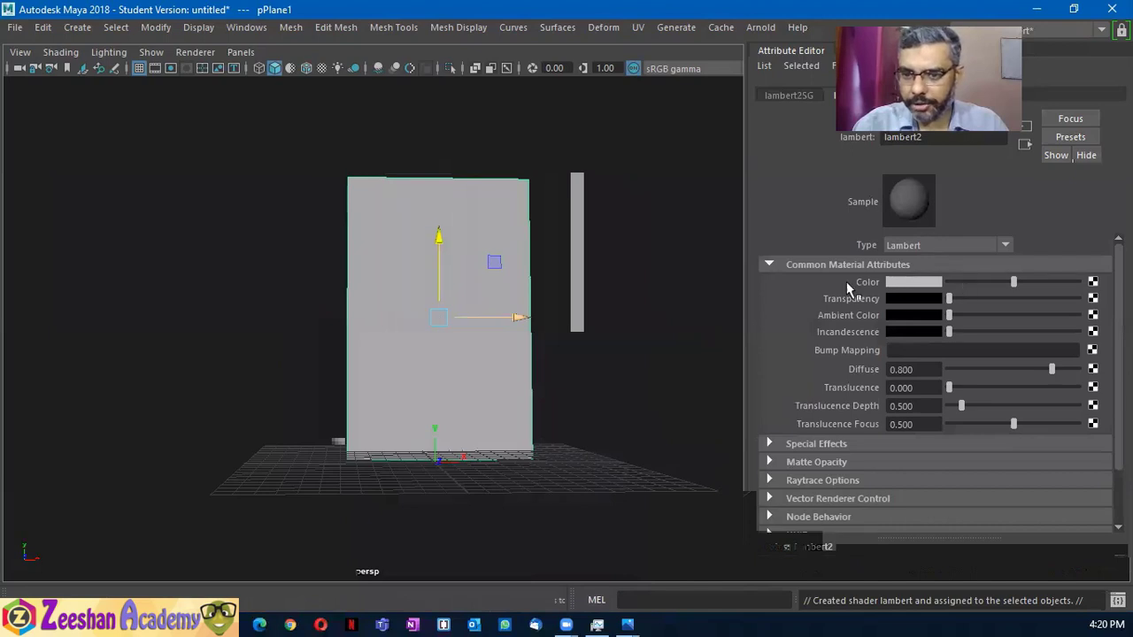
left_click(1094, 299)
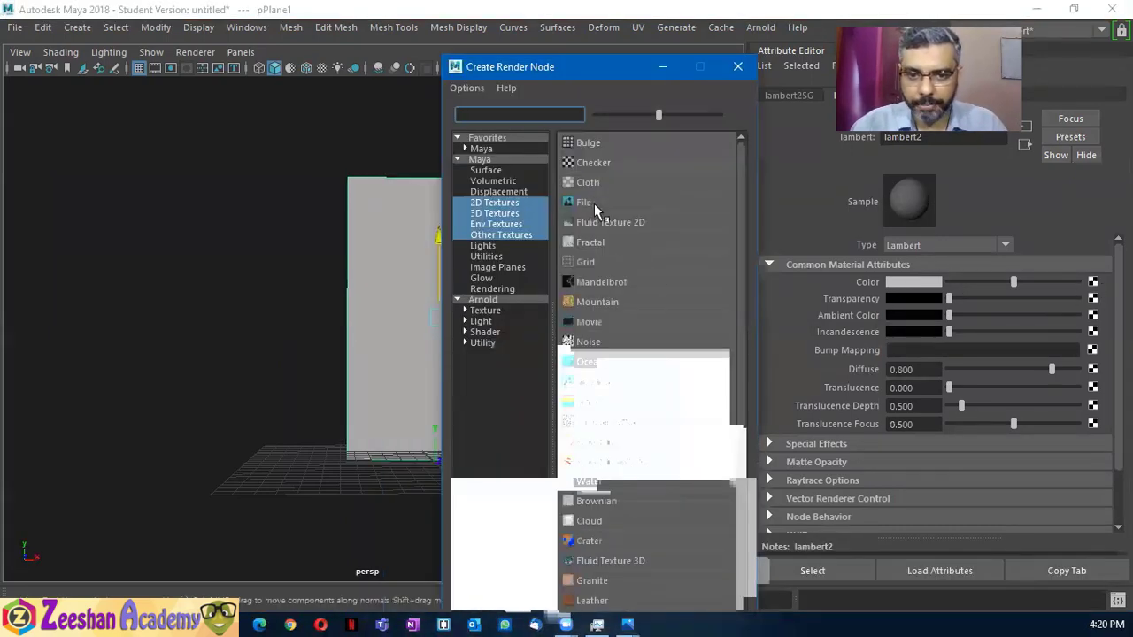
left_click(593, 204)
left_click(1097, 322)
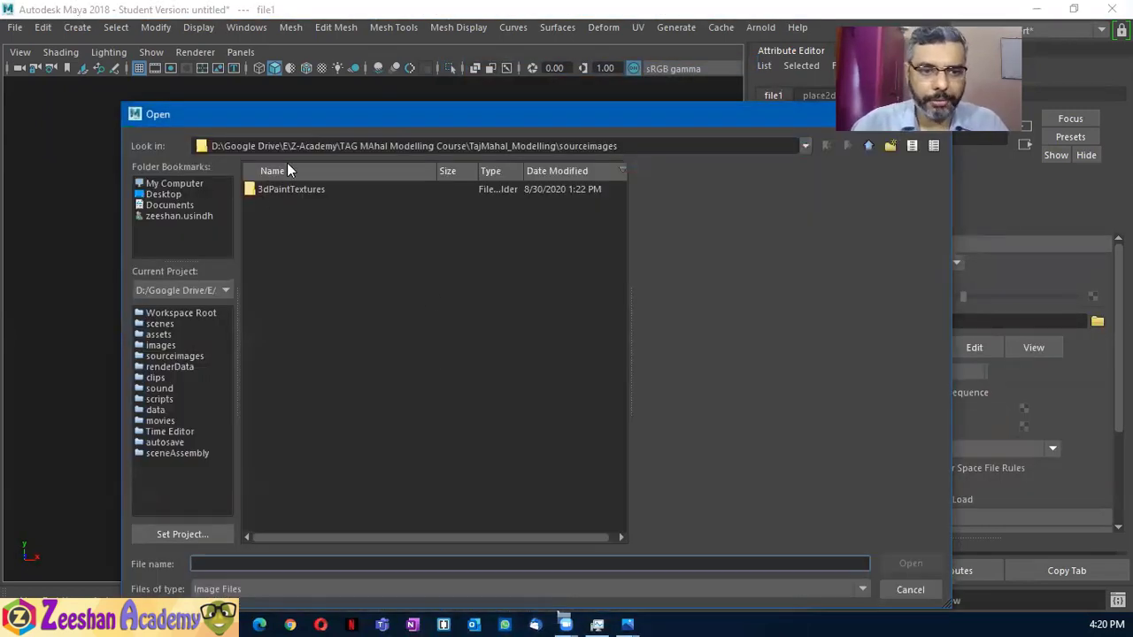
Load turgut-alp-with-axe.jpg from the Z-Academy ref folder as the file texture's image
left_click(868, 148)
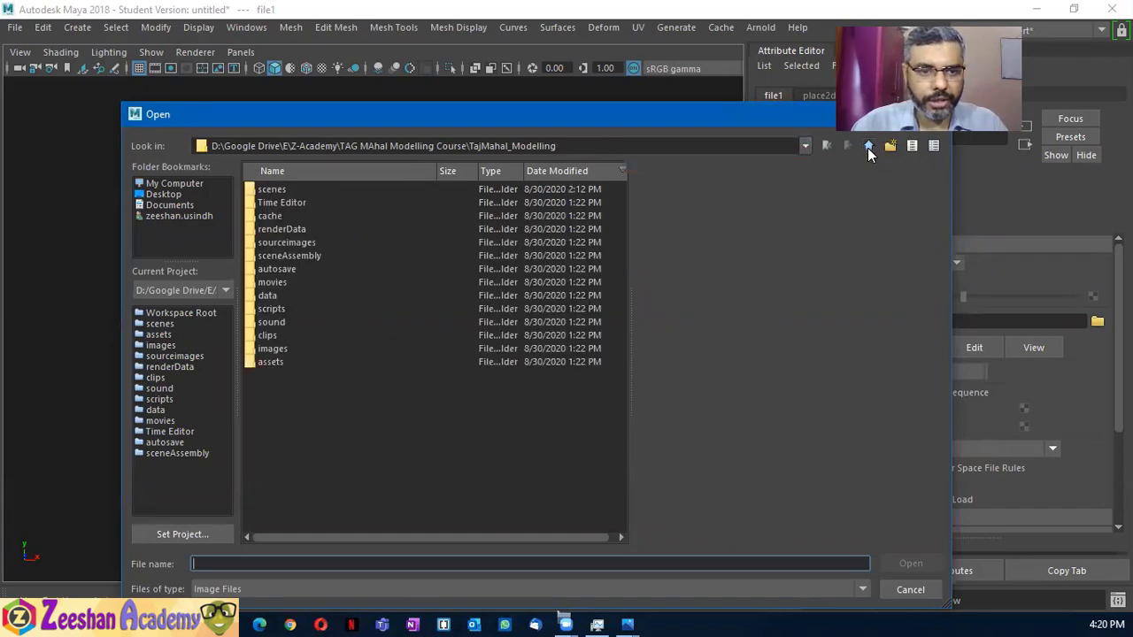
left_click(868, 148)
left_click(867, 148)
left_click(867, 147)
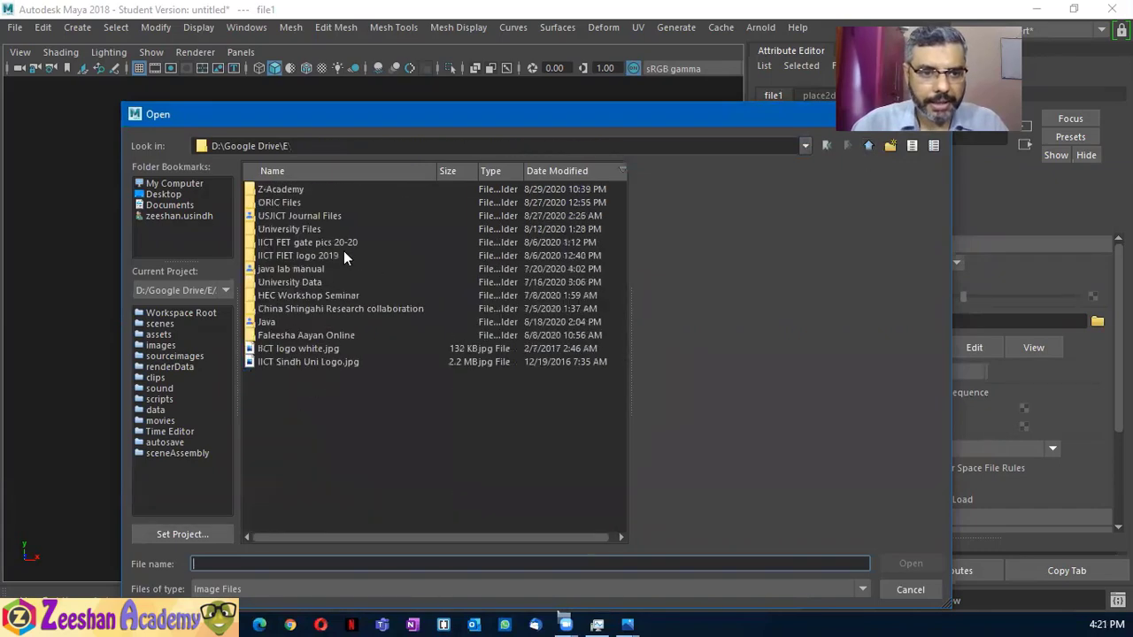
double_click(286, 191)
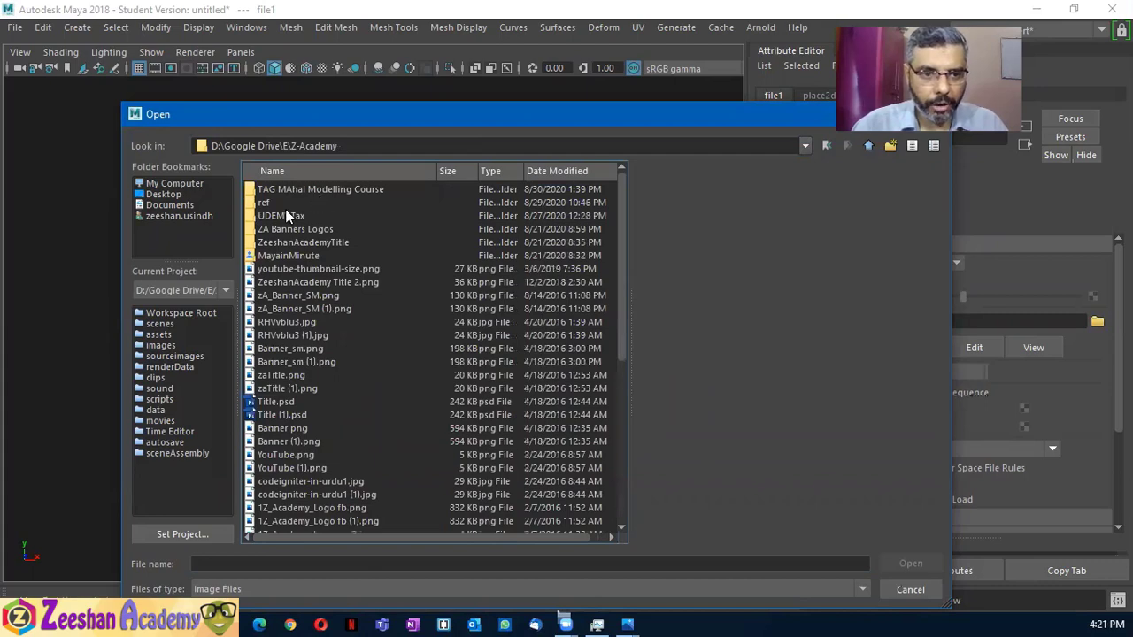
double_click(266, 202)
left_click(298, 256)
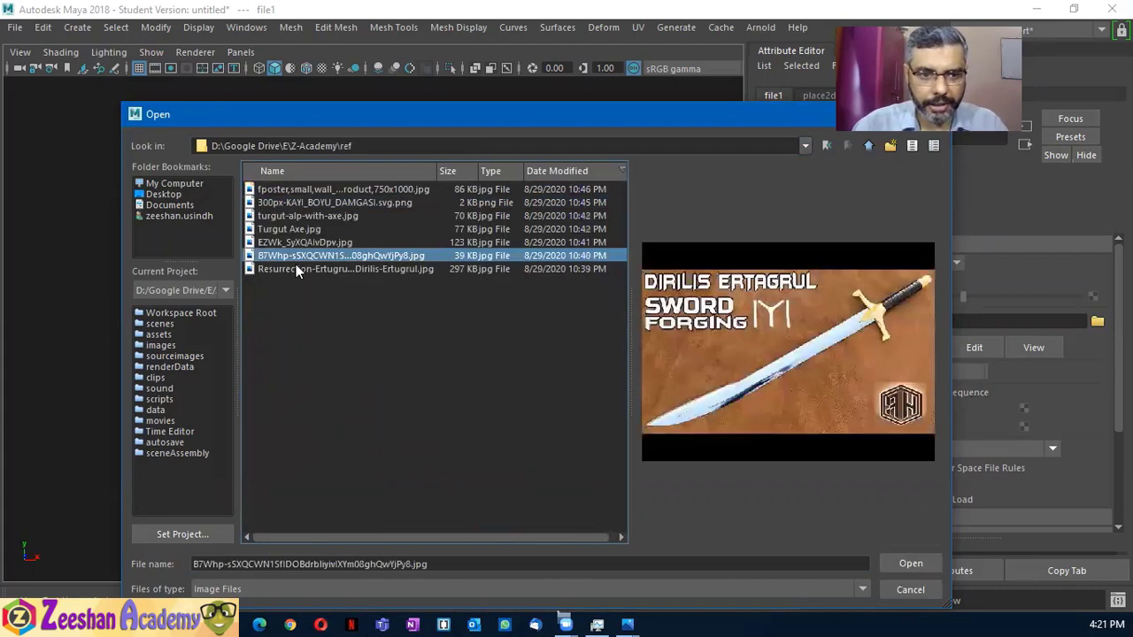
left_click(302, 268)
left_click(285, 230)
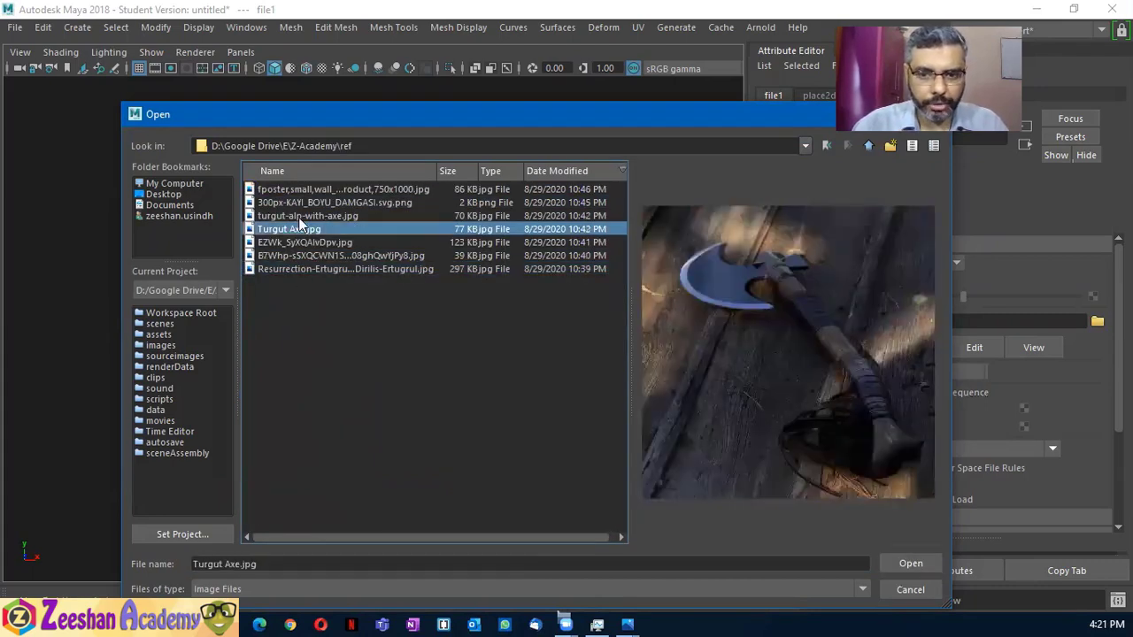
left_click(302, 217)
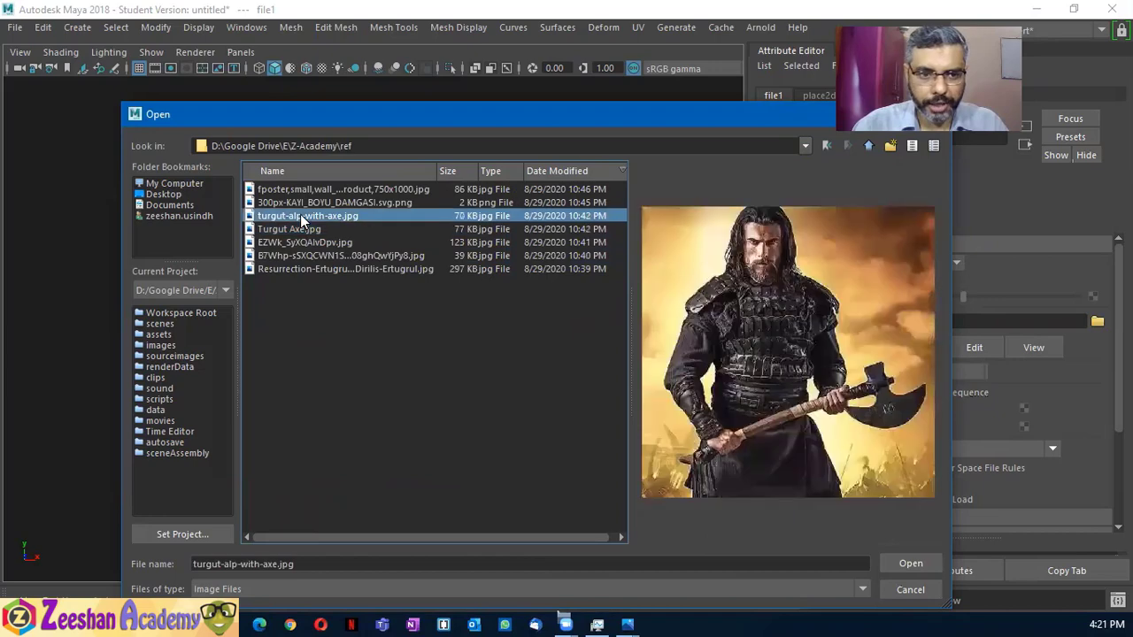
left_click(920, 565)
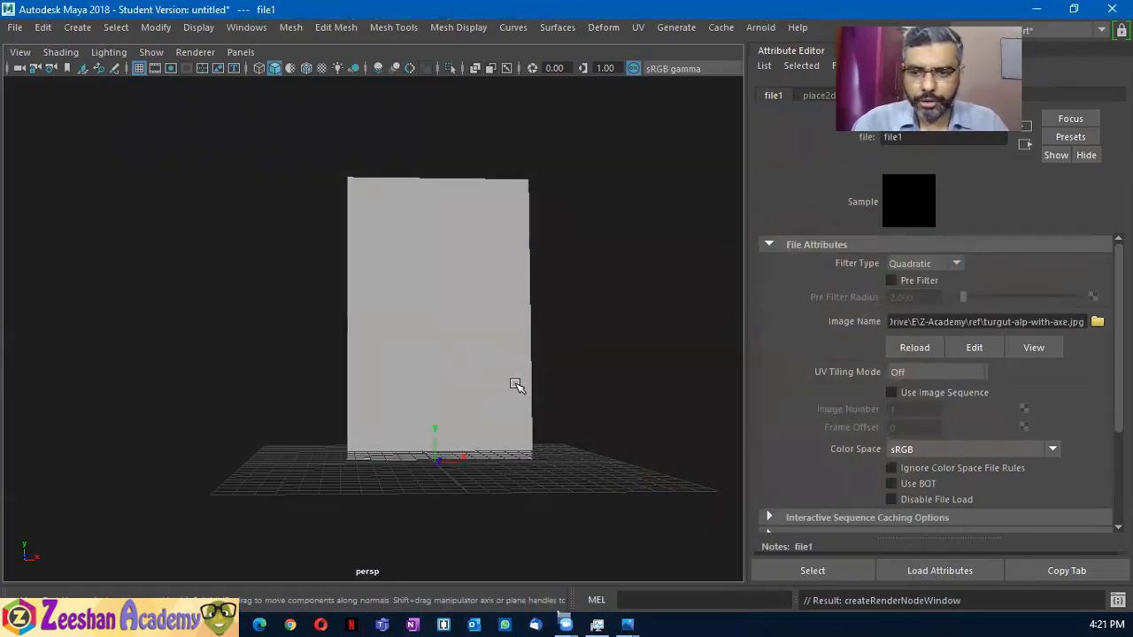
Show textures in the viewport and rescale the plane to 1.106 by 1.948 to fit the image
left_click_drag(501, 379, 414, 366, "alt")
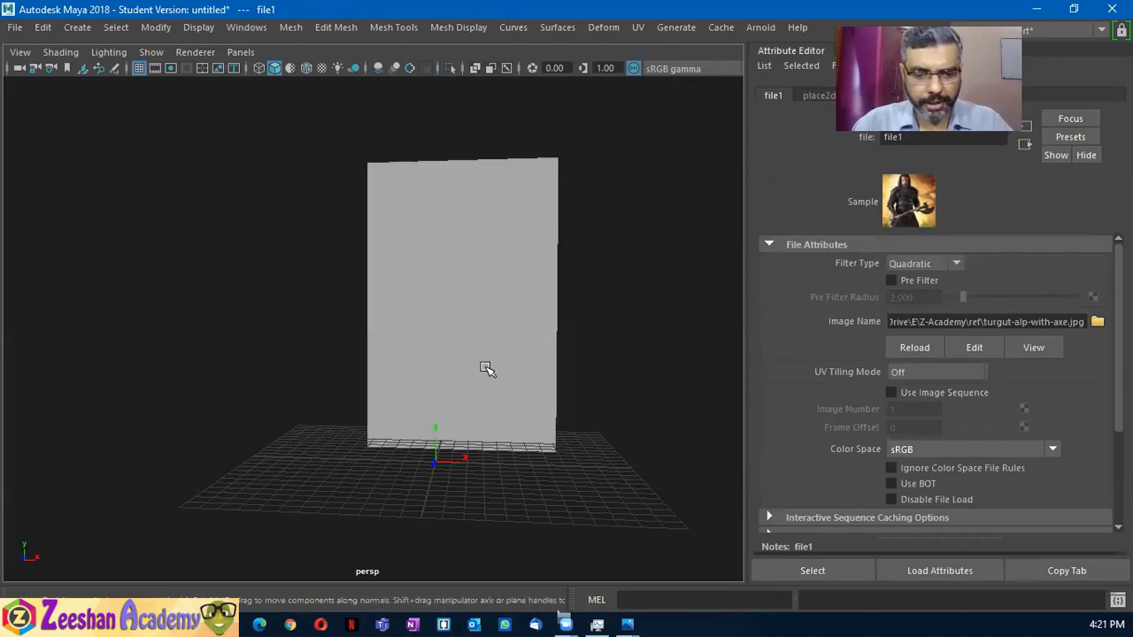
key("6")
left_click(523, 258)
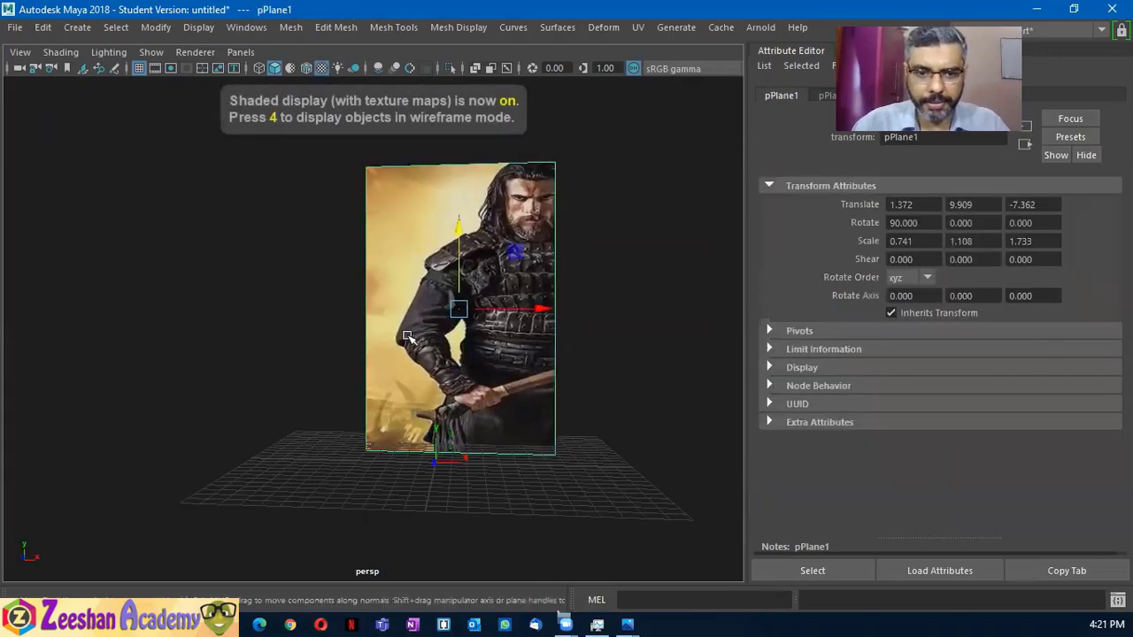
left_click_drag(342, 313, 268, 233, "alt")
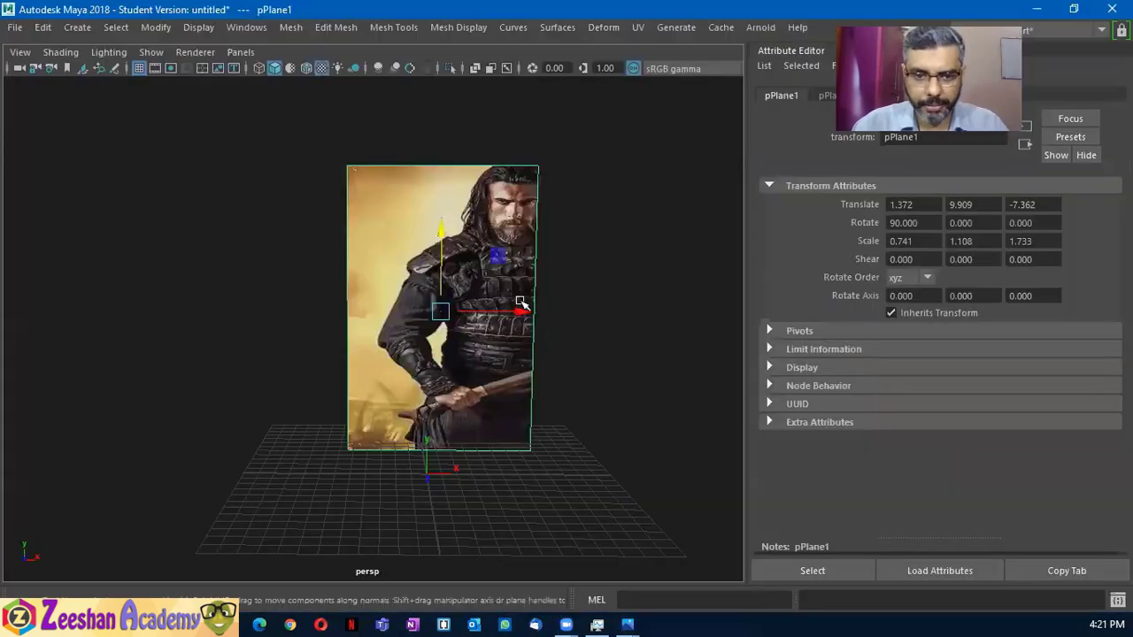
left_click_drag(522, 303, 514, 309)
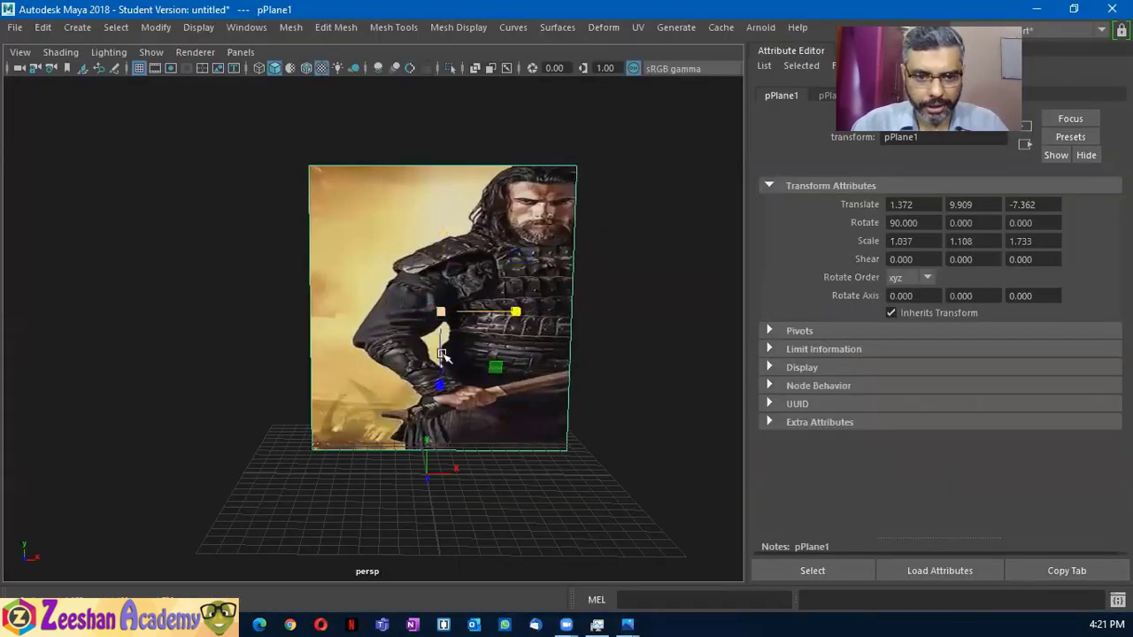
left_click_drag(441, 384, 485, 376)
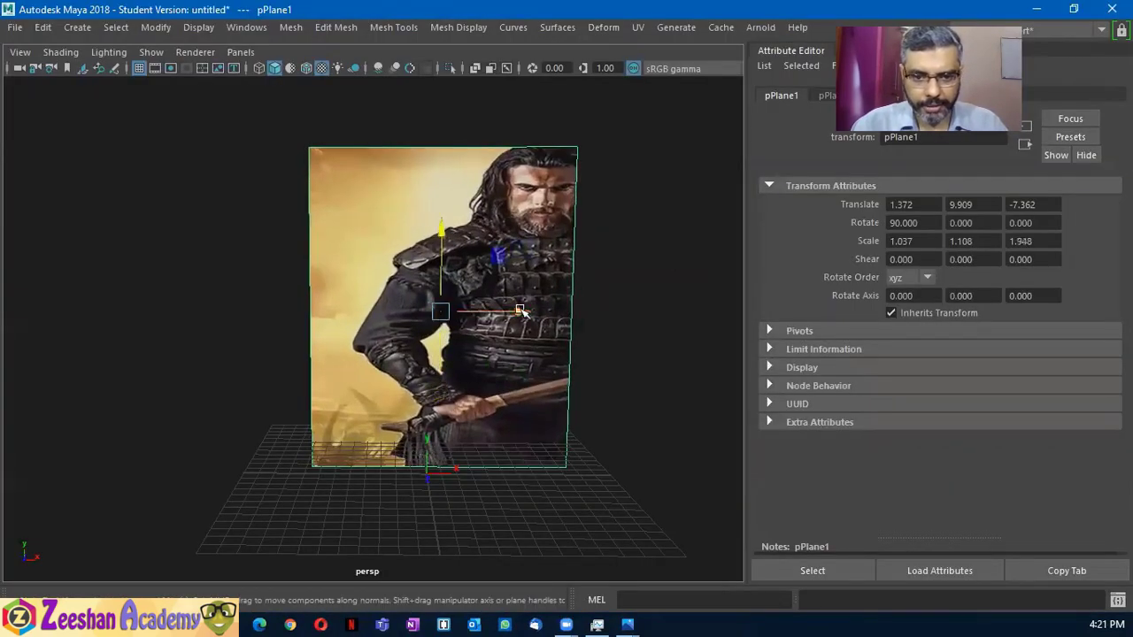
mouse_move(522, 311)
left_mouse_down()
mouse_move(542, 312)
mouse_move(475, 332)
mouse_move(482, 292)
left_mouse_up()
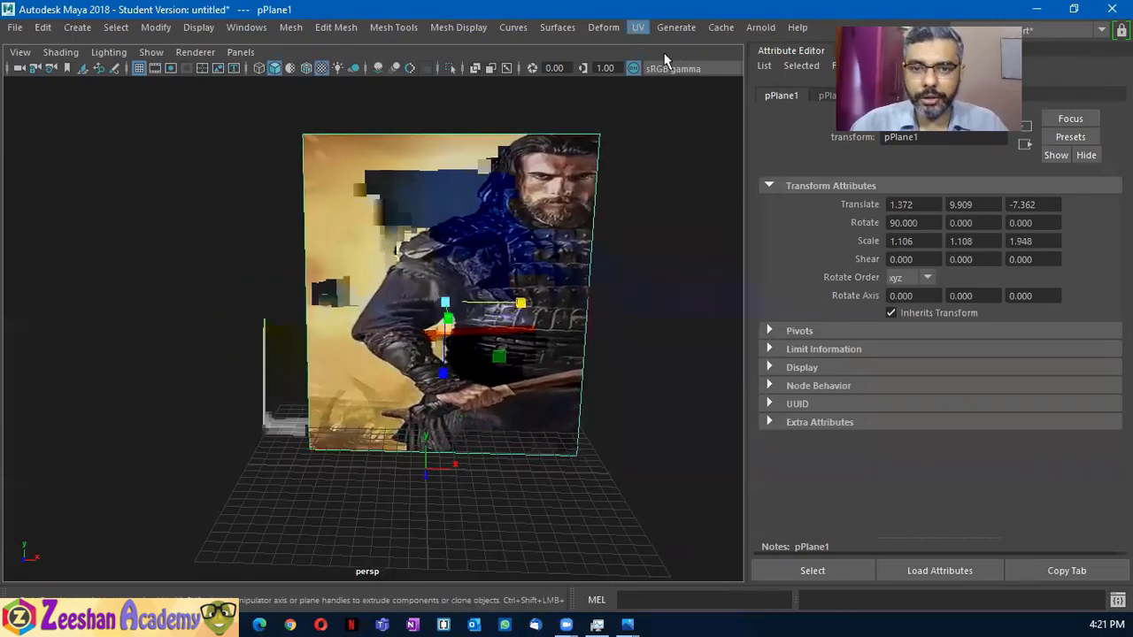
left_click(637, 26)
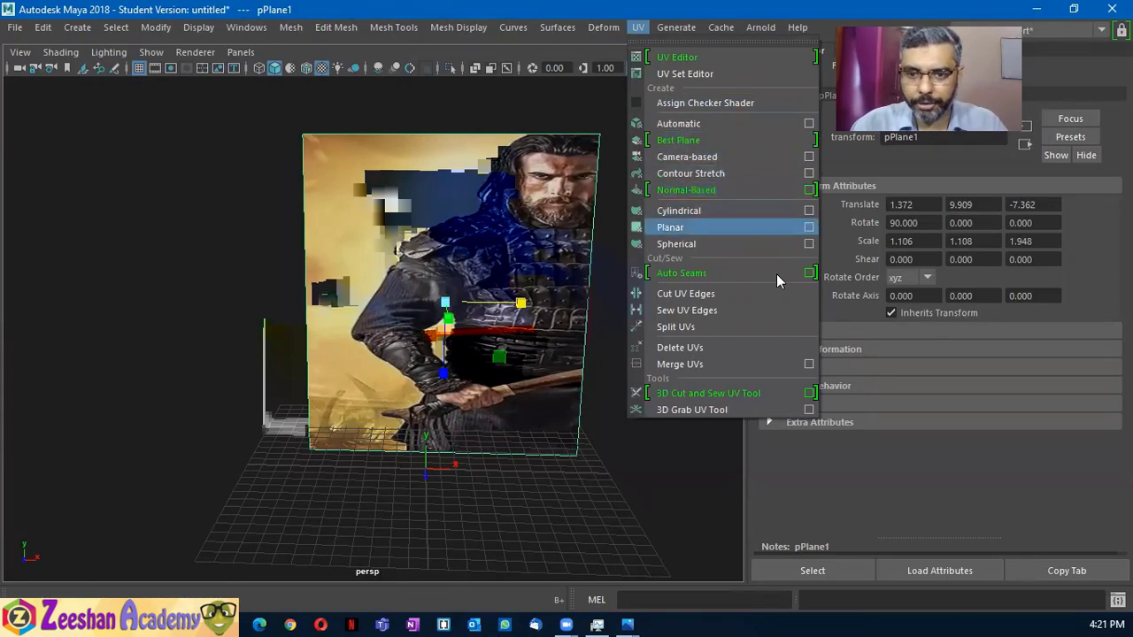
Apply a Z-axis planar UV projection so the warrior image appears upright and front-facing
left_click(808, 227)
mouse_move(410, 430)
left_mouse_down("alt")
mouse_move(493, 422)
mouse_move(484, 471)
mouse_move(452, 465)
mouse_move(502, 485)
mouse_move(629, 323)
mouse_move(690, 371)
mouse_move(677, 274)
left_mouse_up("alt")
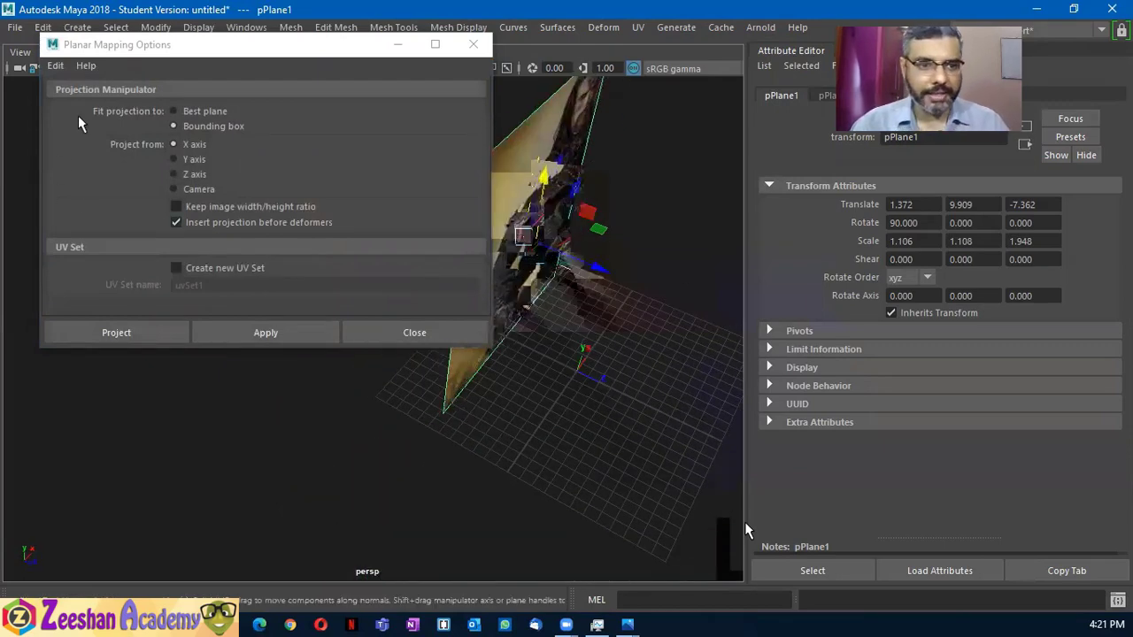
left_click(193, 174)
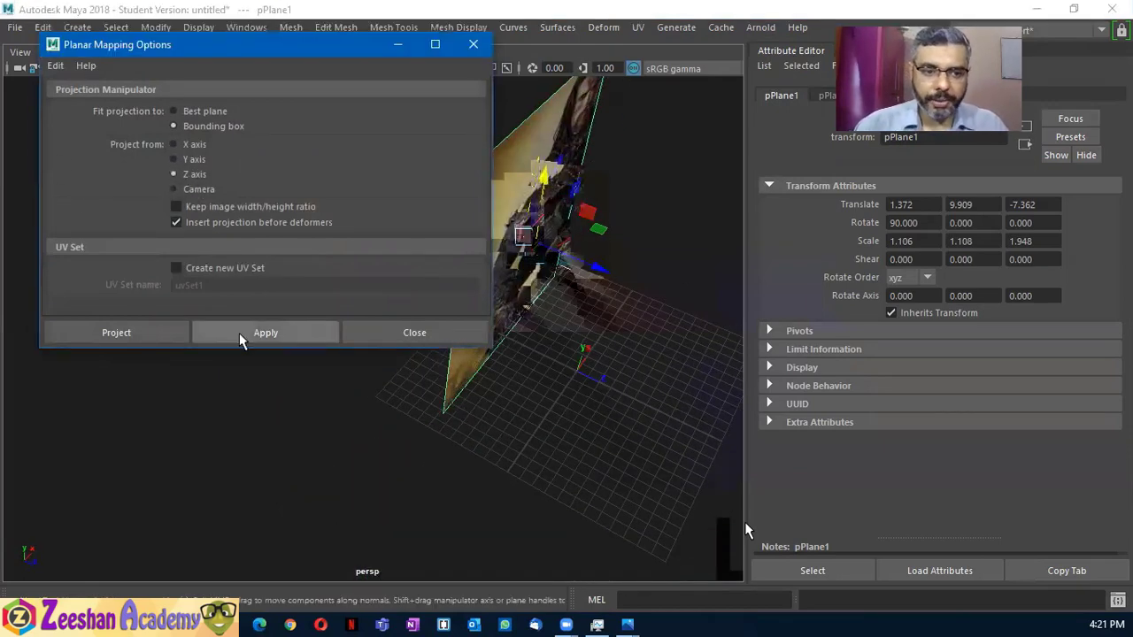
left_click(116, 332)
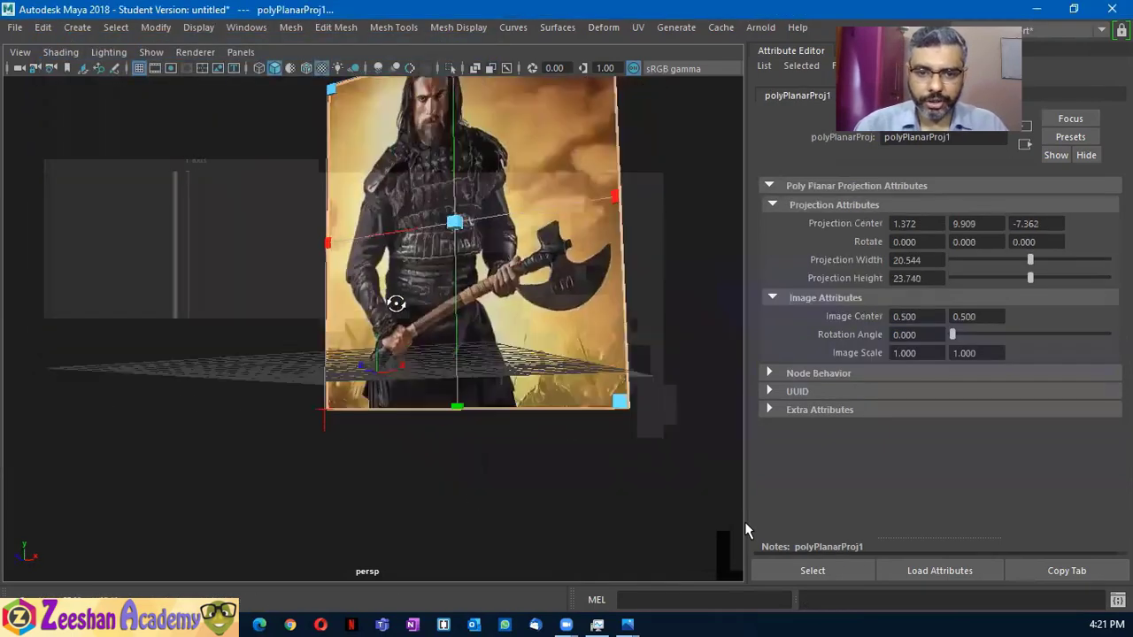
Scale the reference plane up uniformly to about 1.497, 1.499, 2.635 and frame the axe
mouse_move(416, 336)
left_mouse_down("alt")
mouse_move(462, 328)
mouse_move(415, 194)
left_mouse_up("alt")
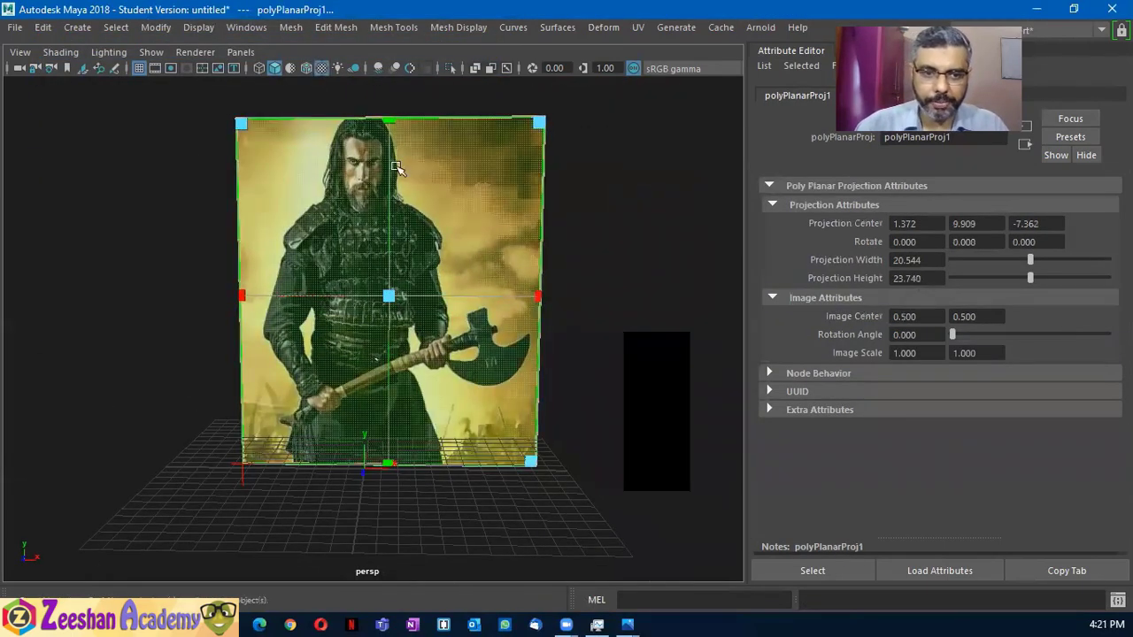
left_click(394, 144)
key("t")
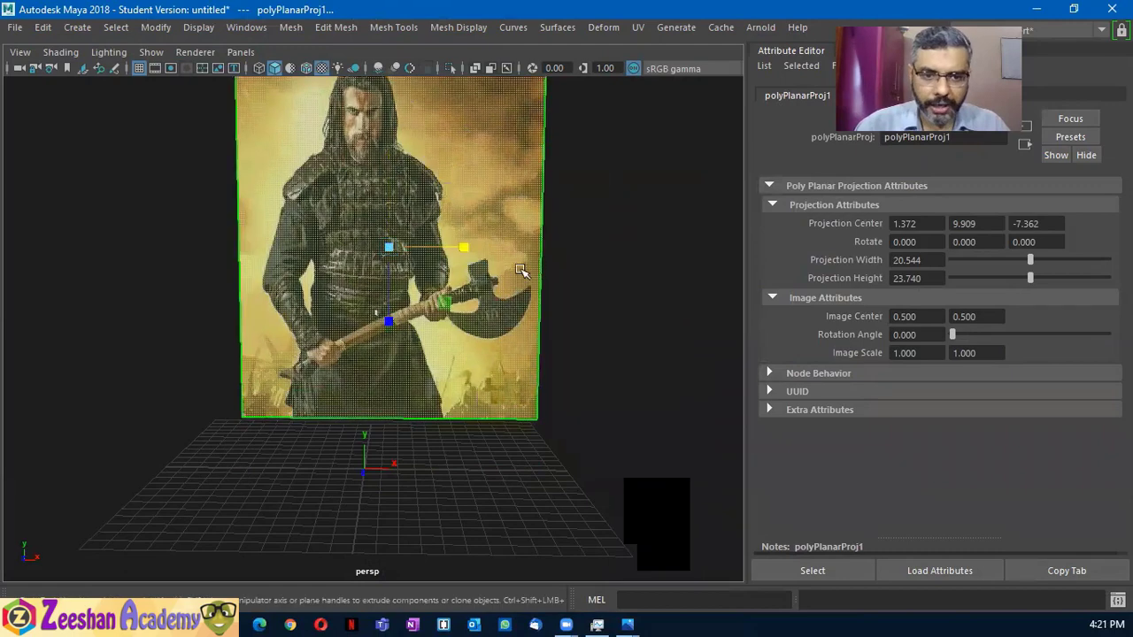
right_click_drag(473, 214, 575, 119)
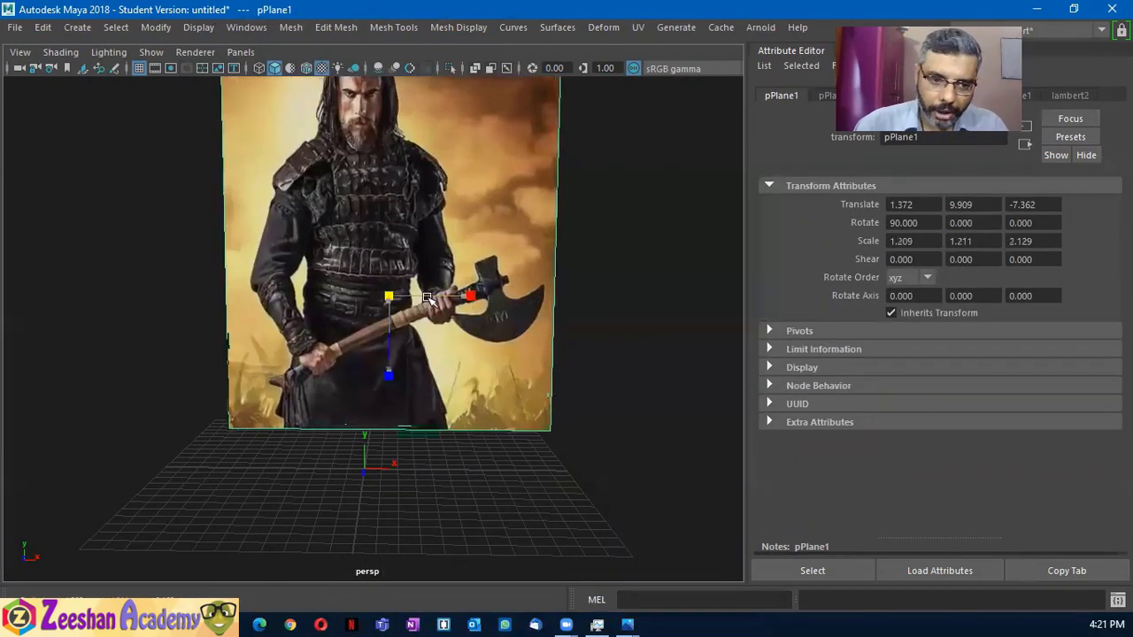
mouse_move(392, 302)
left_mouse_down()
mouse_move(600, 305)
mouse_move(368, 353)
mouse_move(361, 377)
left_mouse_up()
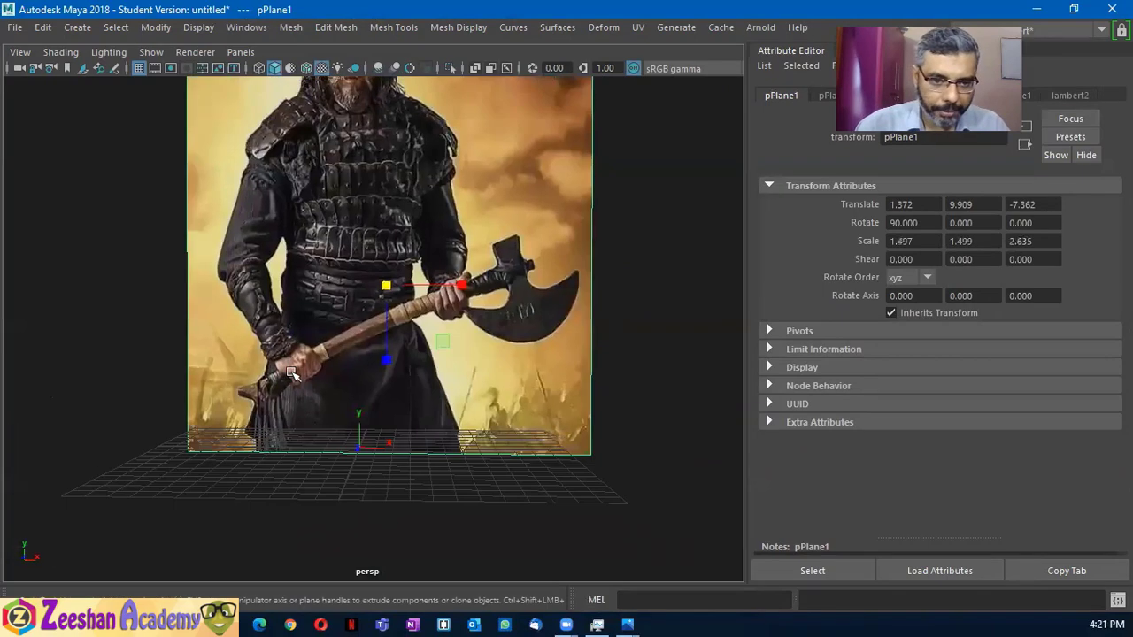
scroll(361, 377, "up", 3)
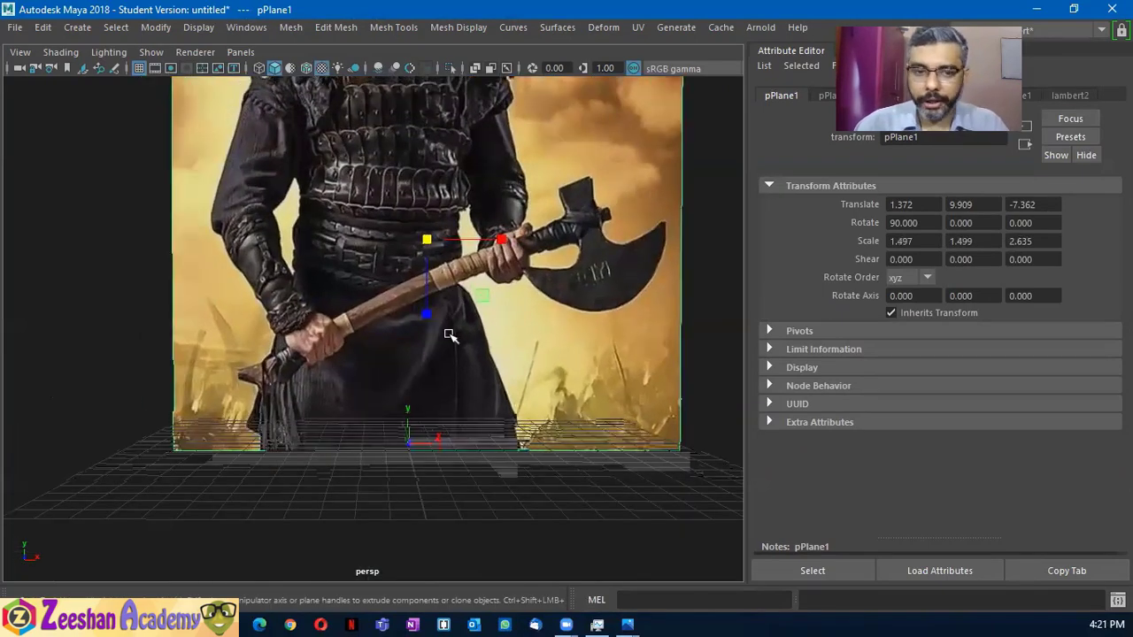
middle_click_drag(450, 335, 416, 345, "alt")
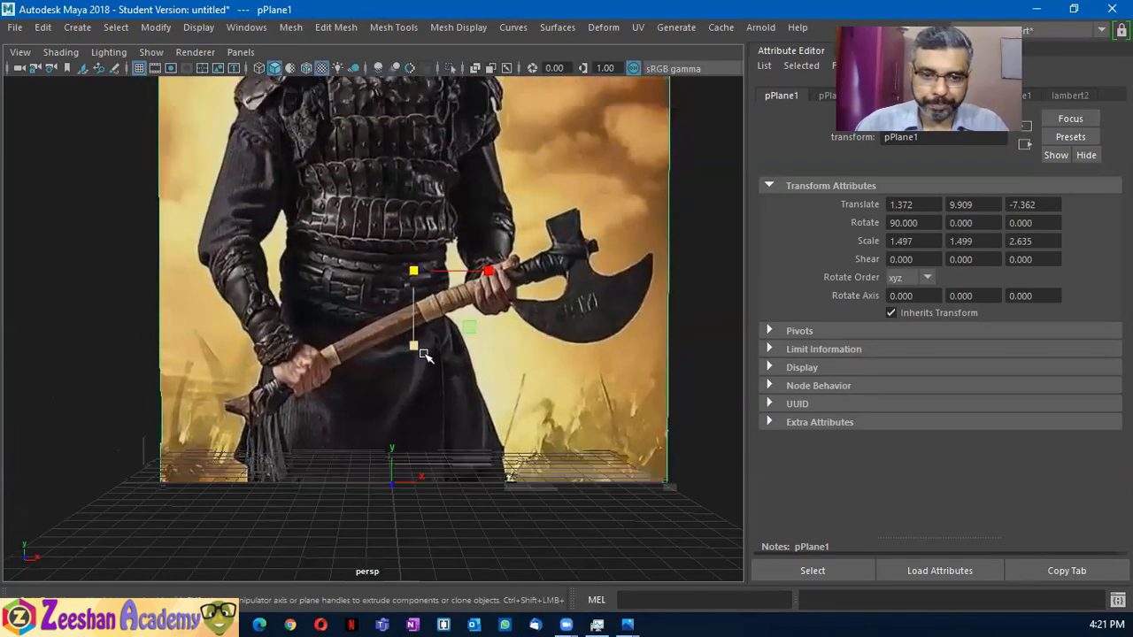
Create a polygon cylinder by drawing its base on the grid
left_click(77, 26)
left_click(378, 133)
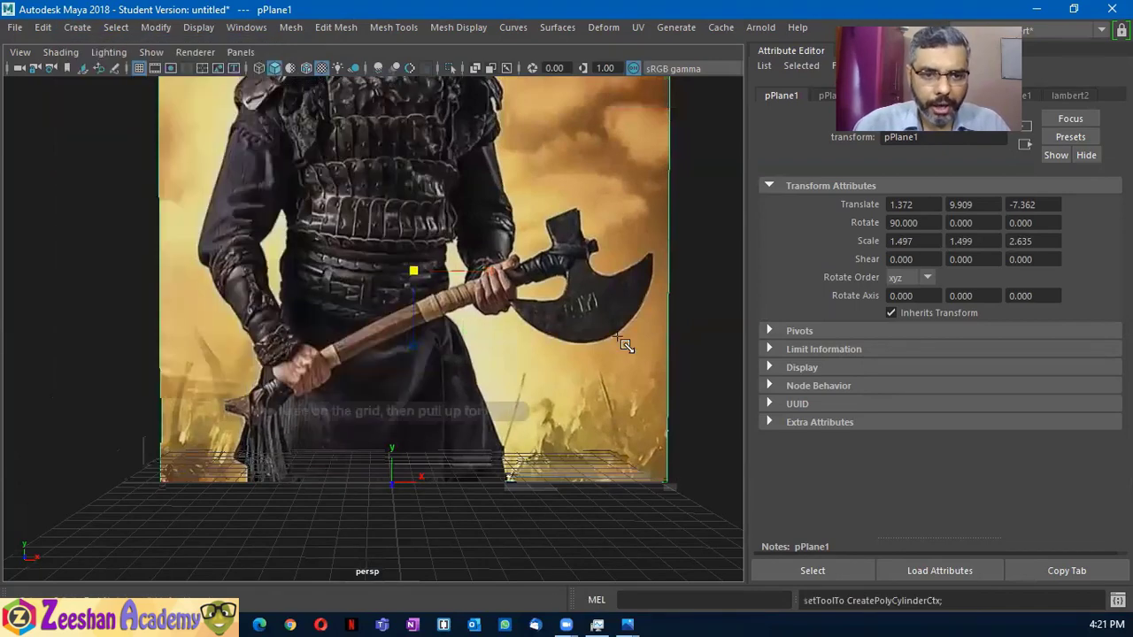
mouse_move(336, 531)
left_mouse_down()
mouse_move(373, 506)
mouse_move(375, 243)
left_mouse_up()
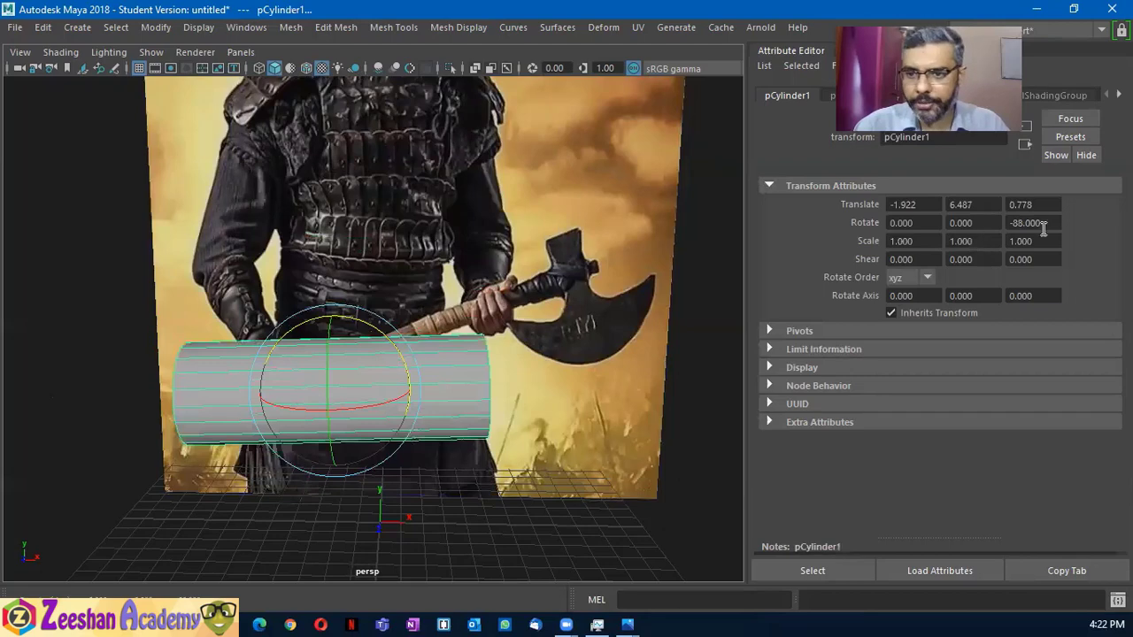
Lay the cylinder over at Rotate Z 90 and thin it to radius 0.5
type("90")
key("Return")
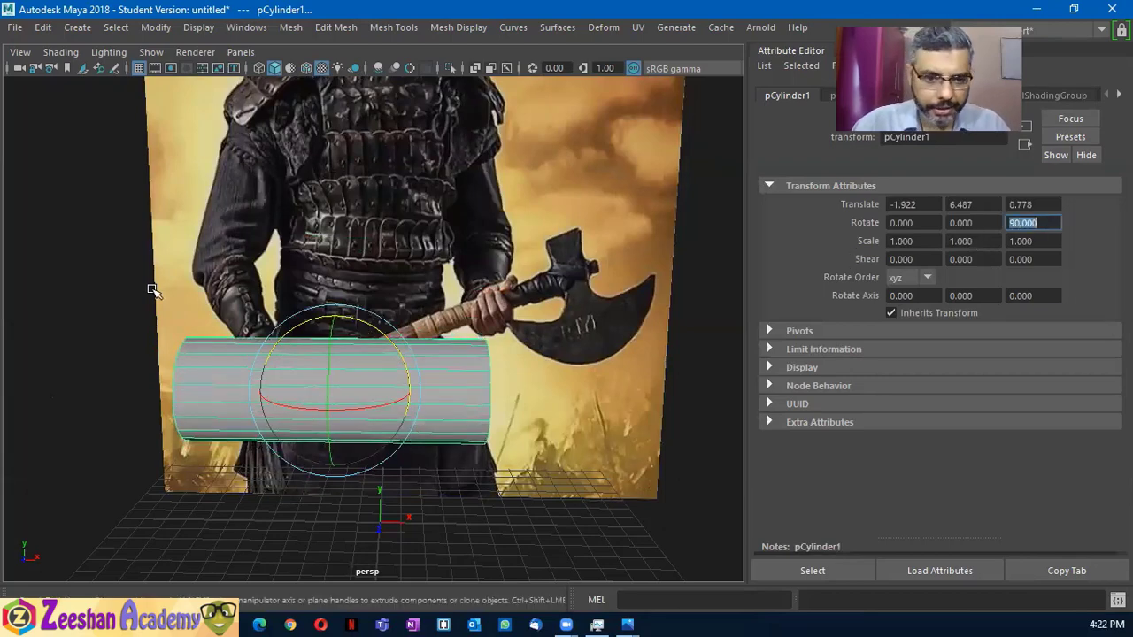
key("w")
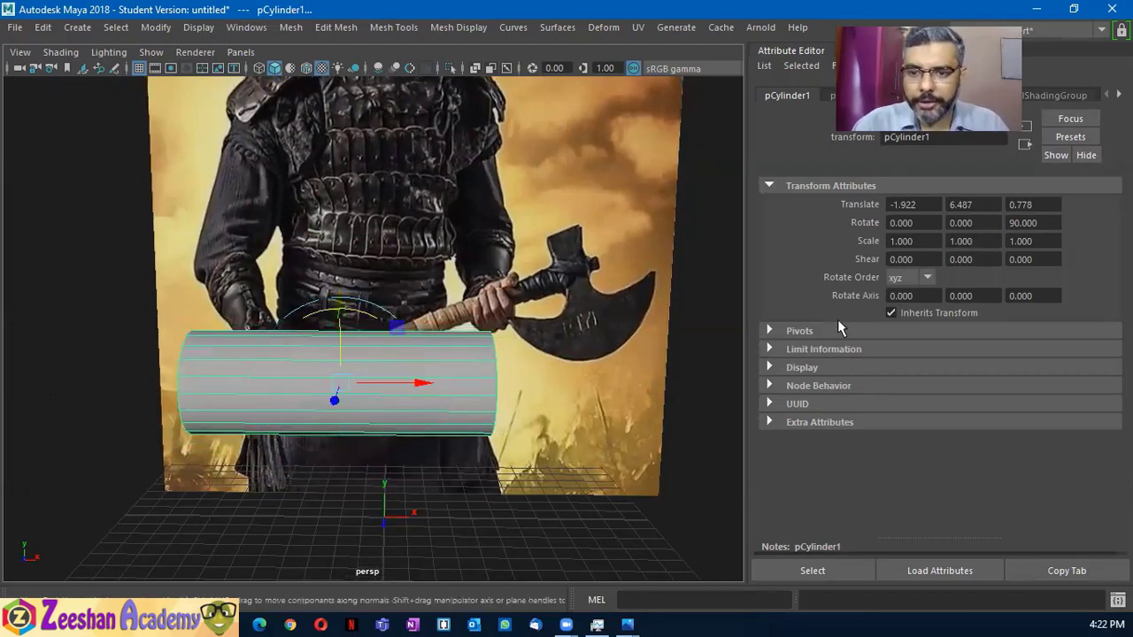
left_click(823, 332)
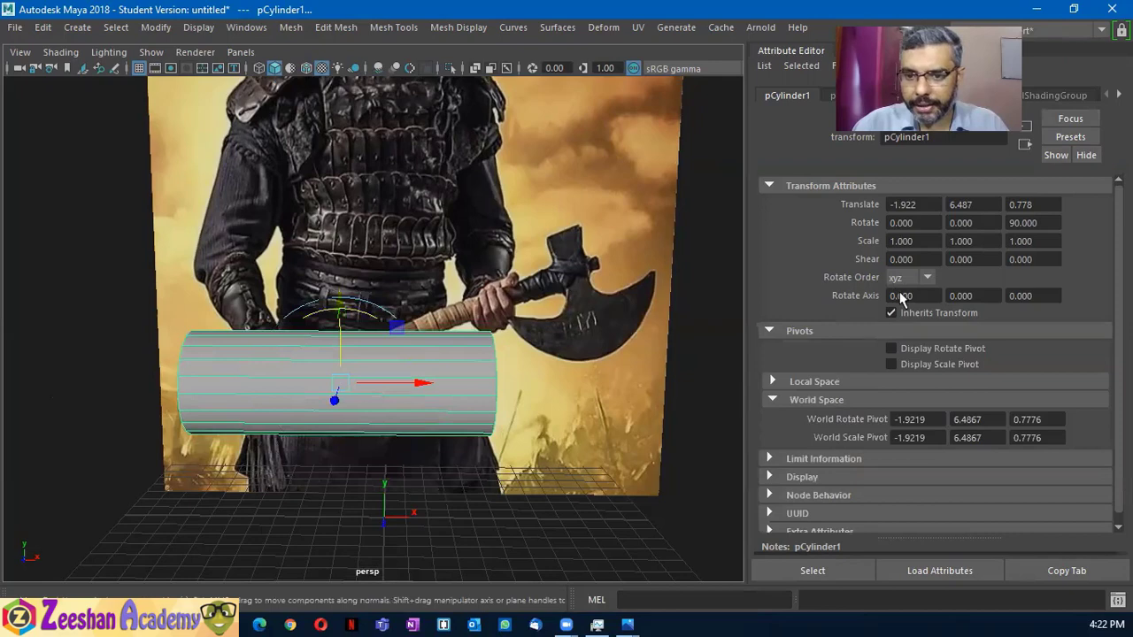
left_click(856, 460)
key("ctrl+a")
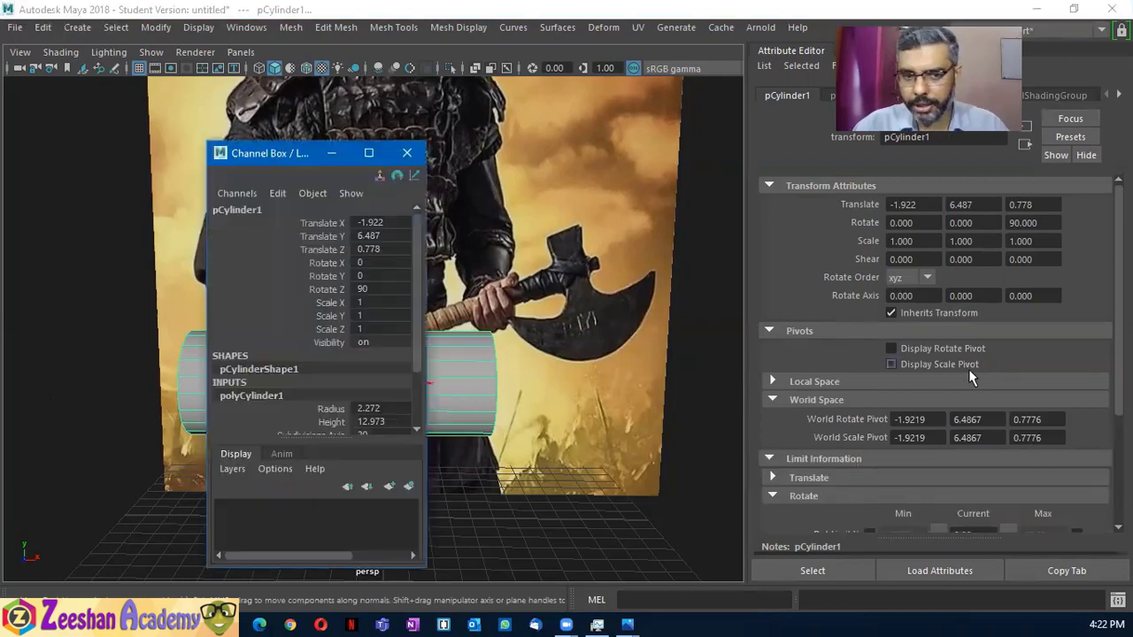
left_click_drag(253, 150, 734, 137)
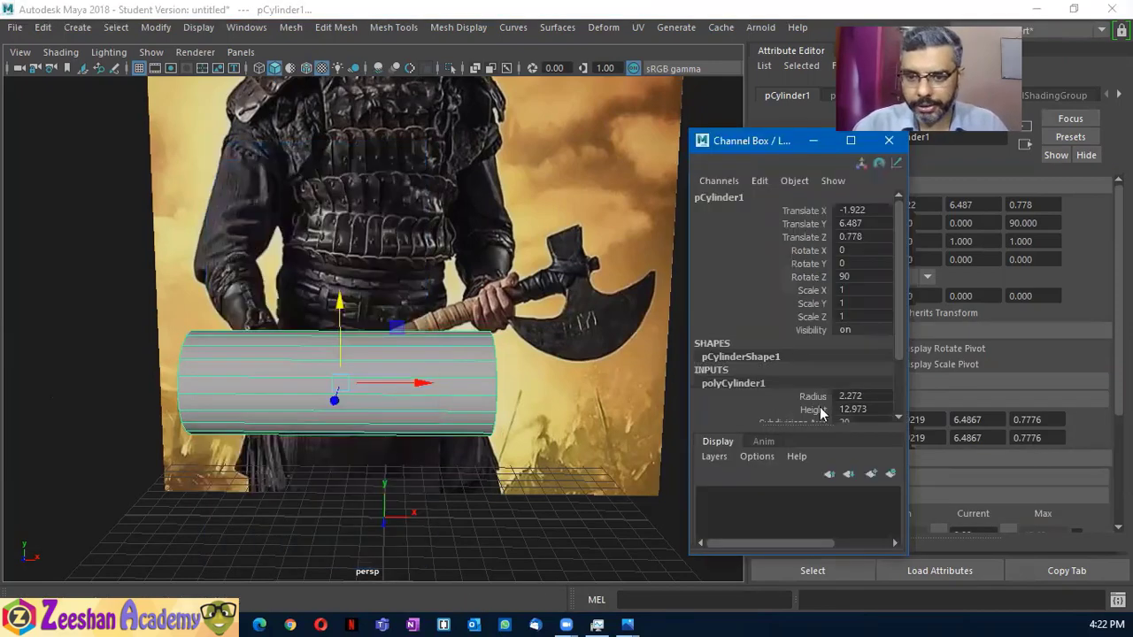
double_click(846, 396)
type("0.5")
key("Return")
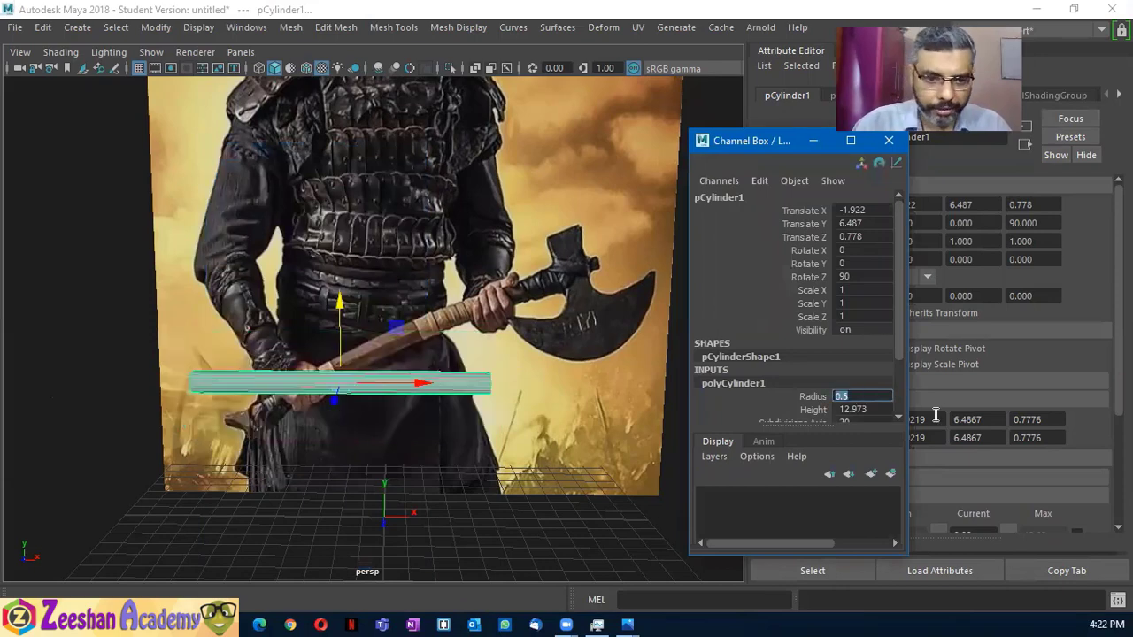
Tilt the cylinder to Rotate Z 111 and move it onto the axe handle at 1.85, 8.378, 0.778
key("e")
left_click_drag(460, 458, 408, 410, "alt")
left_click_drag(334, 338, 321, 382)
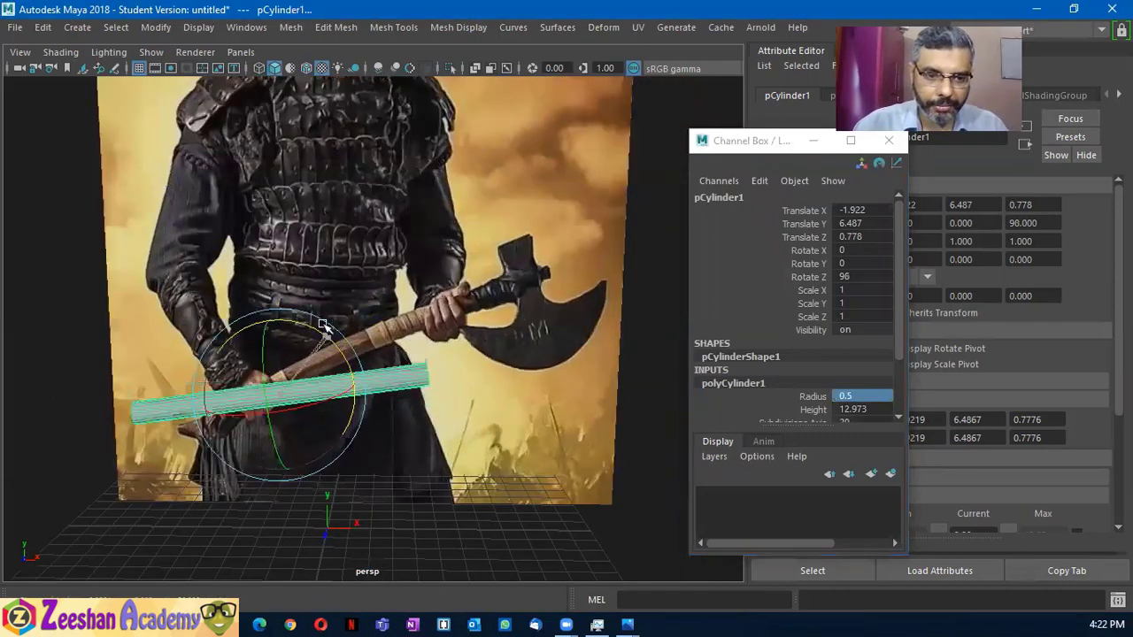
key("w")
left_click_drag(312, 344, 398, 301)
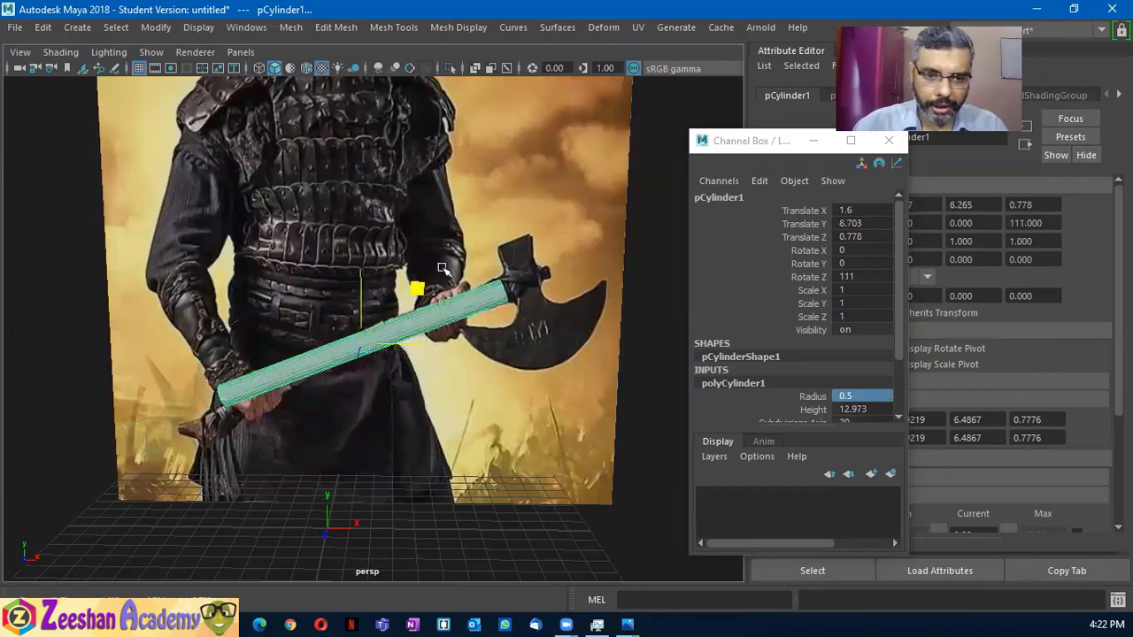
scroll(437, 423, "up", 3)
left_click_drag(437, 423, 384, 419, "alt")
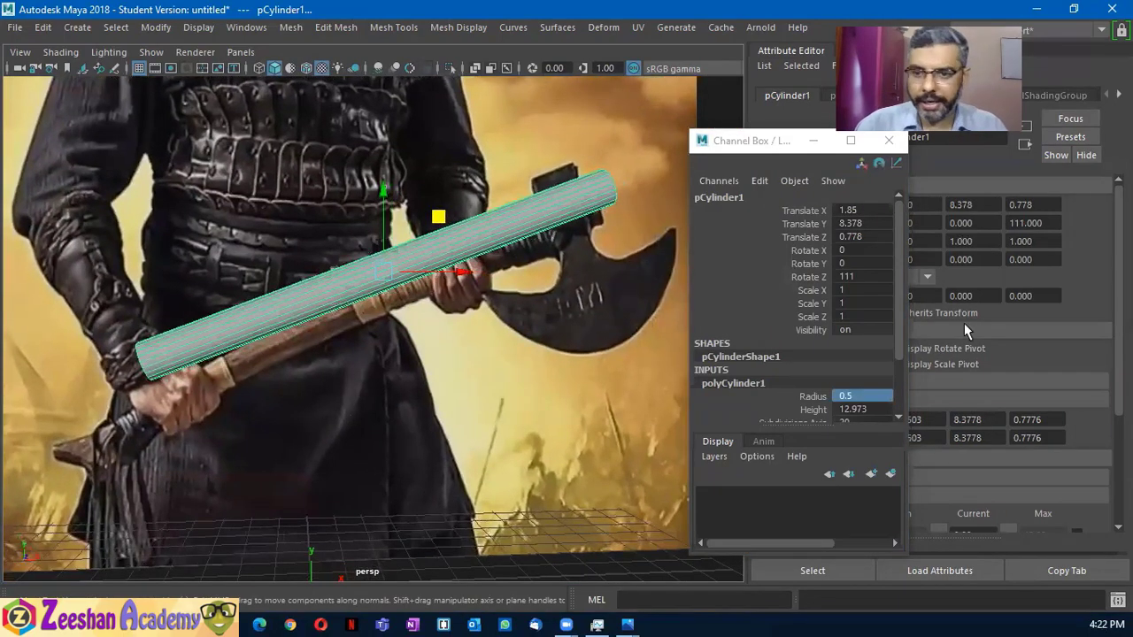
scroll(831, 356, "down", 3)
Try 12 and 16 subdivisions around the cylinder, settling back on 12
double_click(852, 351)
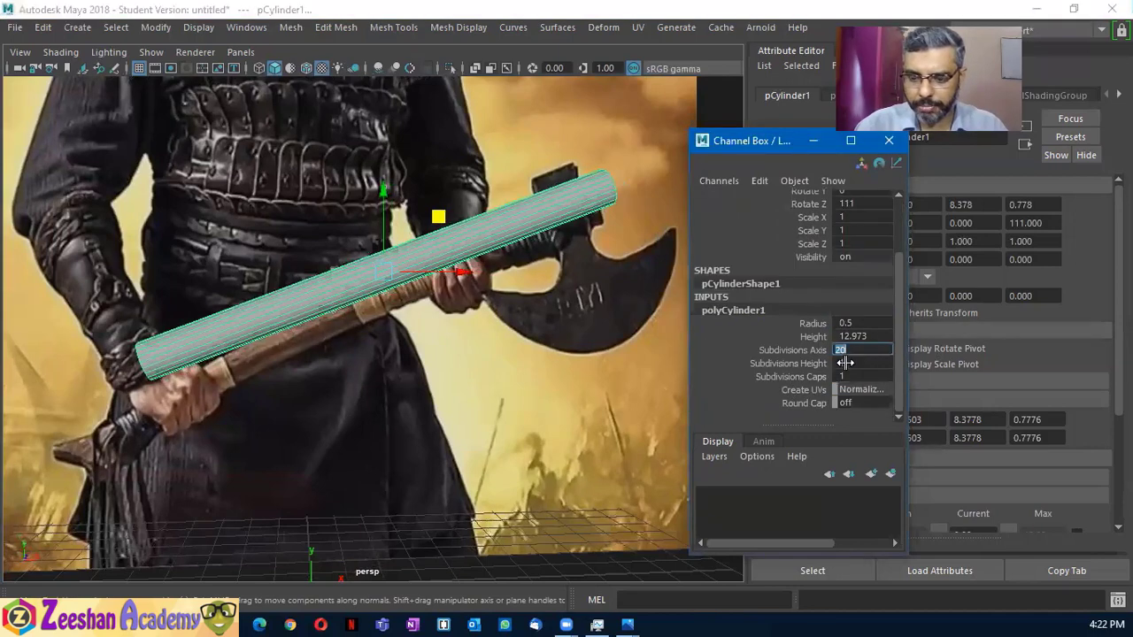
type("12")
key("Return")
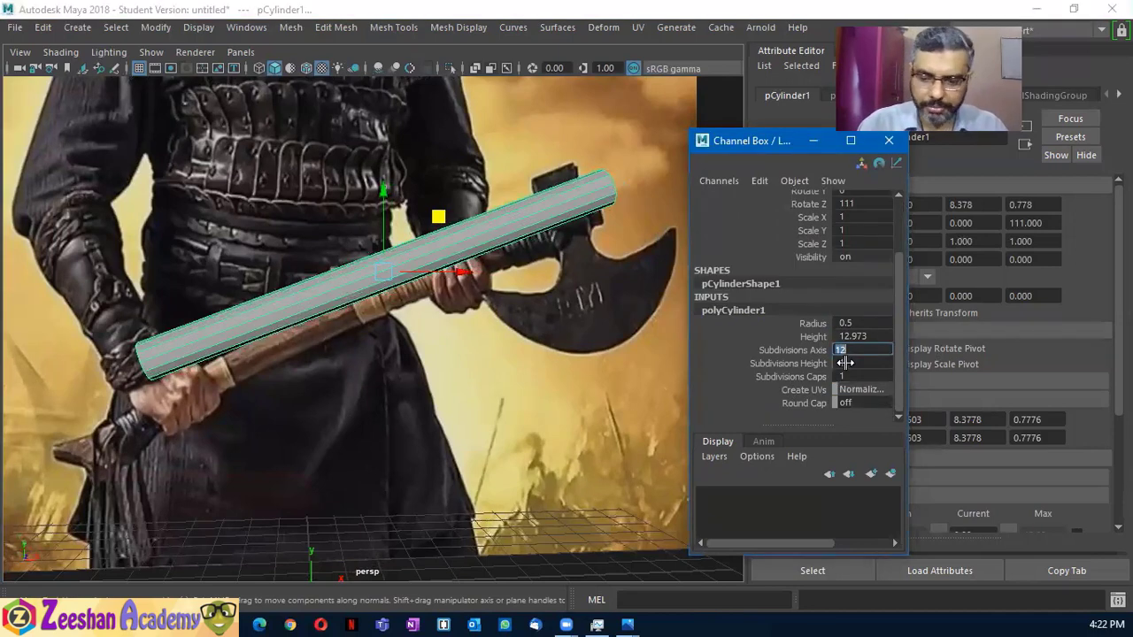
type("6")
key("Return")
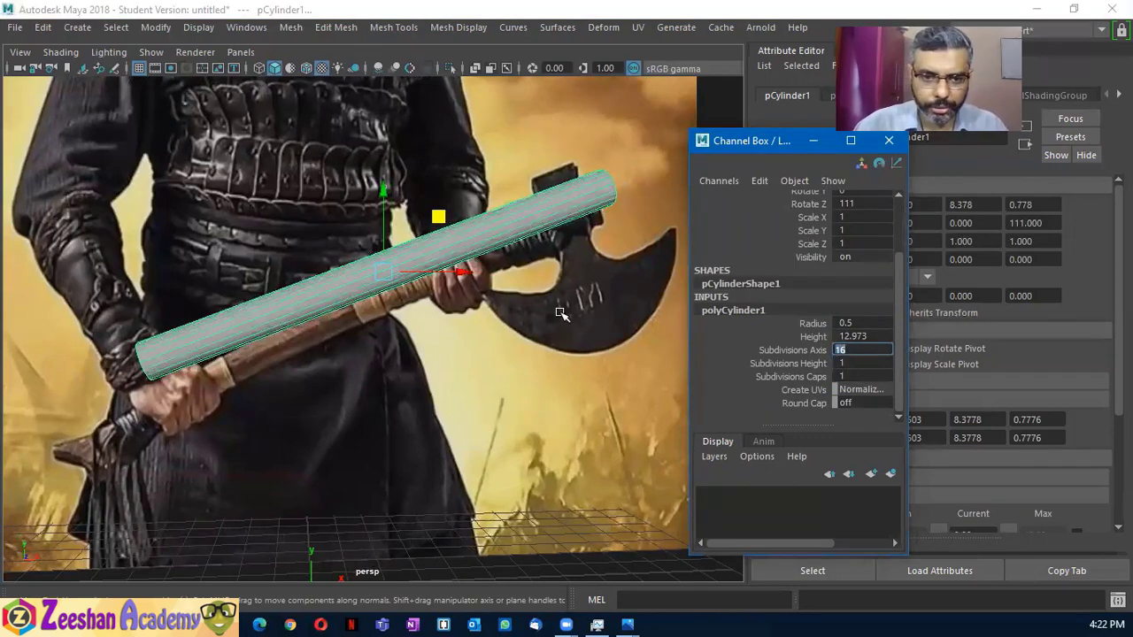
type("2")
key("Return")
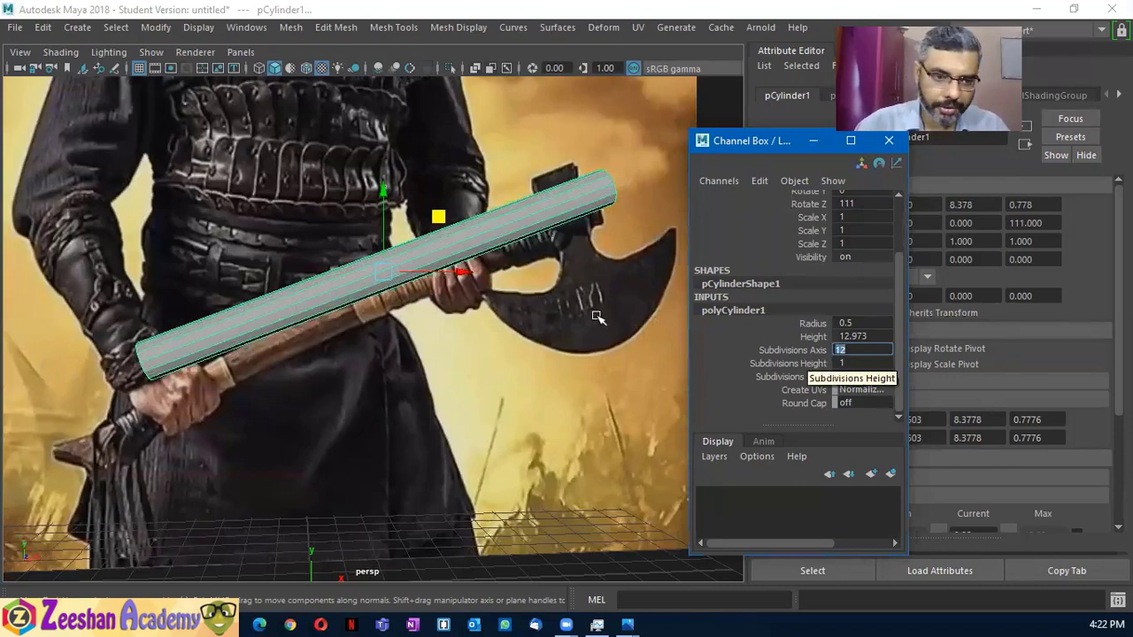
mouse_move(383, 292)
left_mouse_down("alt")
mouse_move(390, 314)
mouse_move(319, 299)
left_mouse_up("alt")
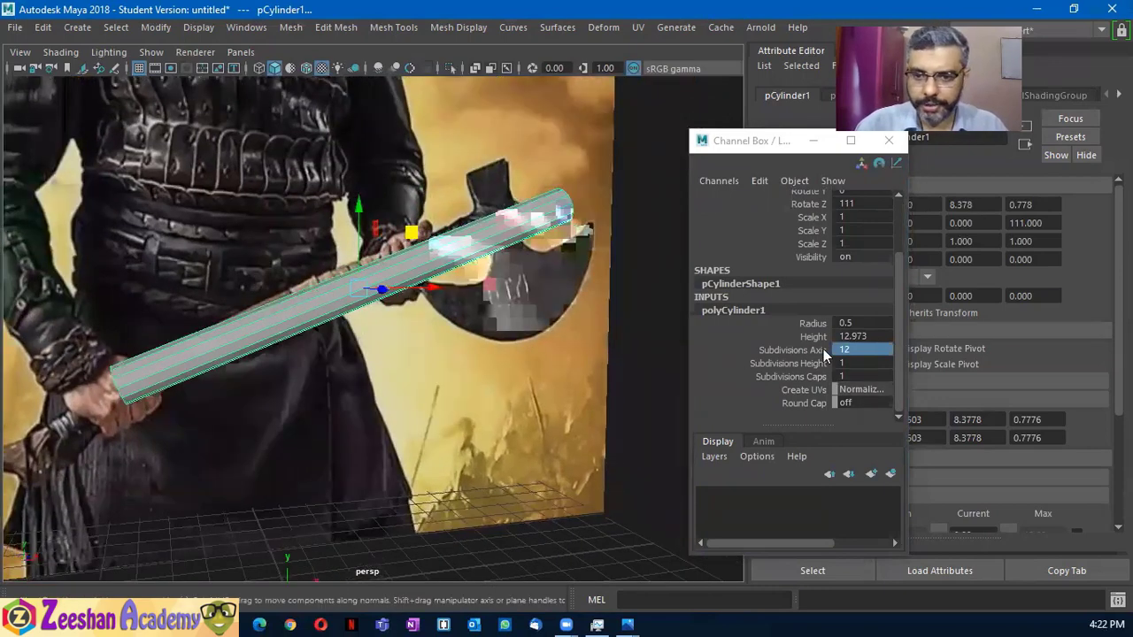
Interactively add height subdivisions and reduce the sides around to 10
double_click(864, 363)
type("2")
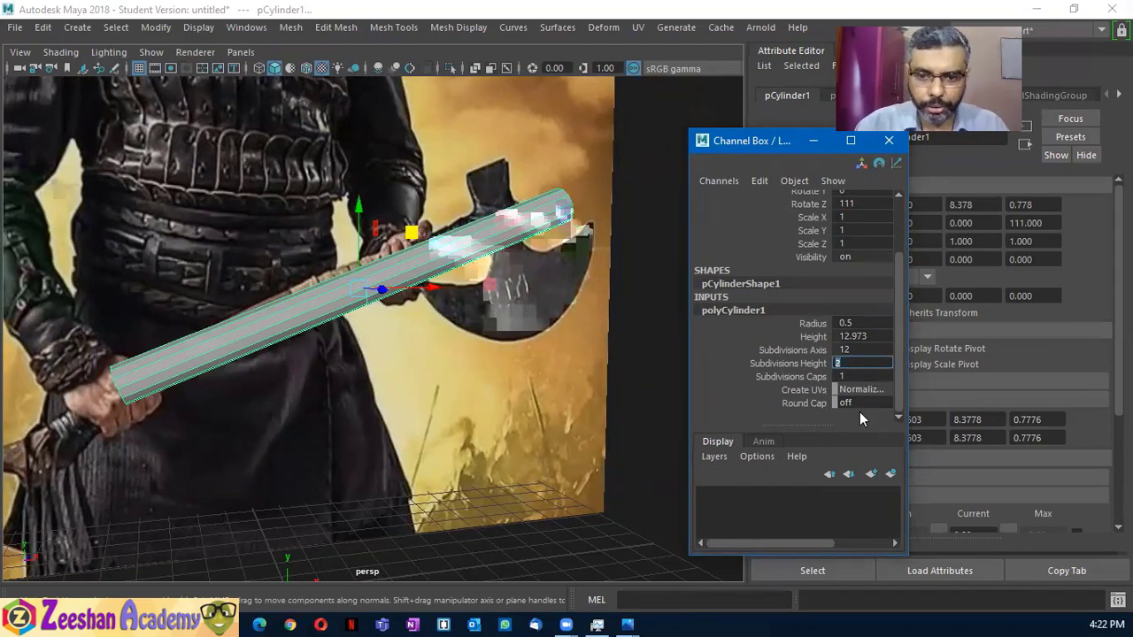
left_click(789, 363)
middle_click_drag(462, 369, 544, 359)
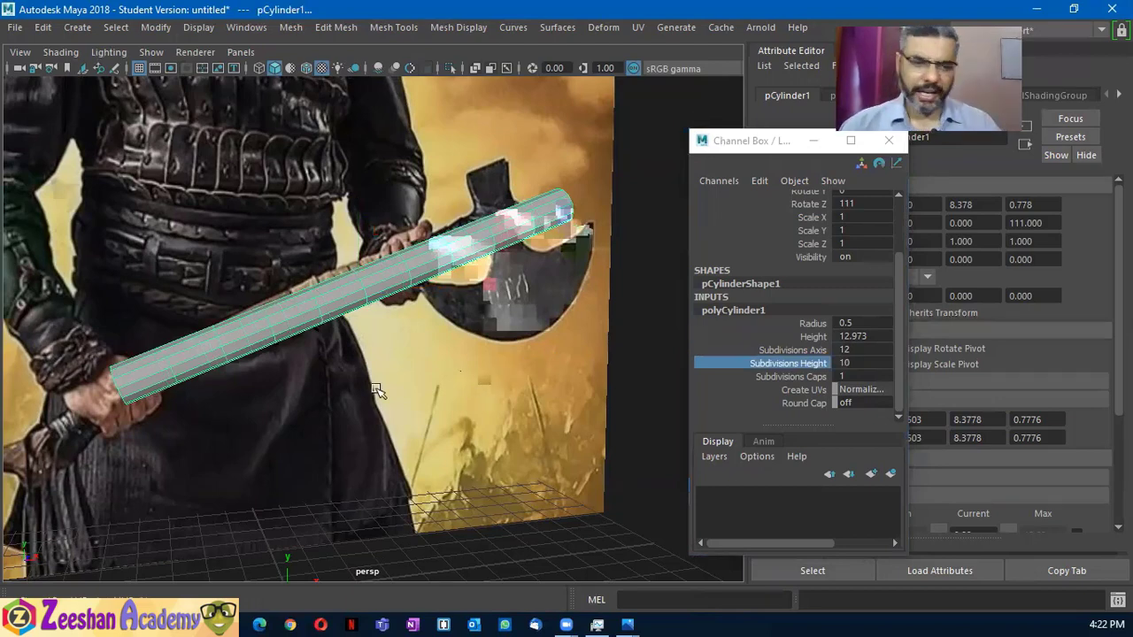
mouse_move(455, 318)
left_mouse_down("alt")
mouse_move(463, 331)
mouse_move(567, 335)
left_mouse_up("alt")
left_click(792, 351)
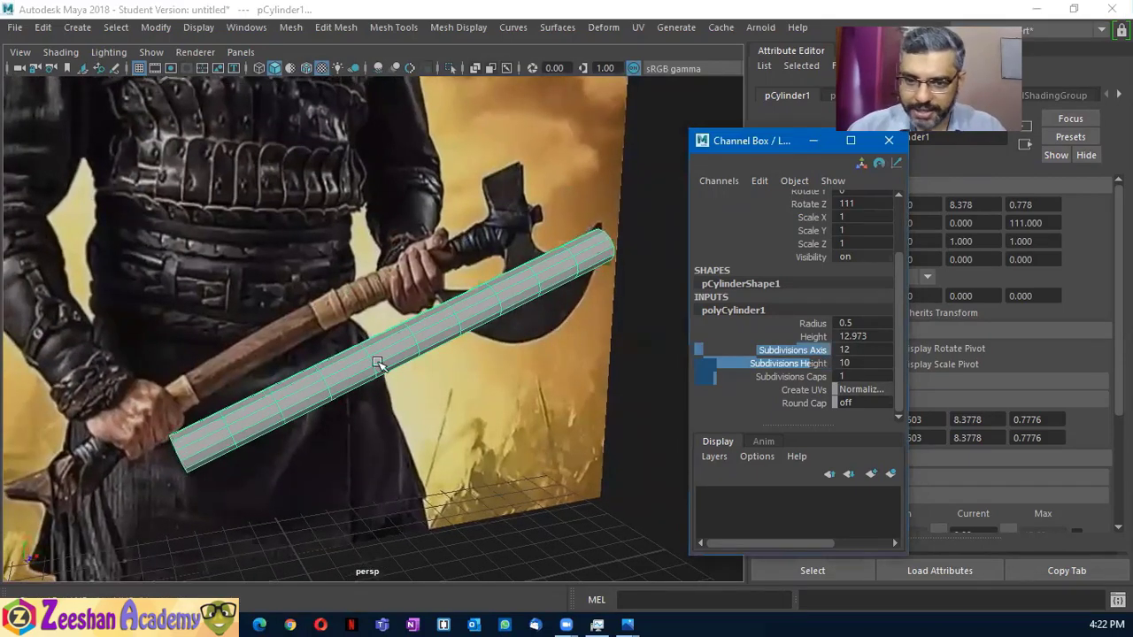
mouse_move(371, 362)
left_mouse_down("alt")
mouse_move(197, 404)
mouse_move(473, 383)
left_mouse_up("alt")
middle_click_drag(501, 324, 483, 321)
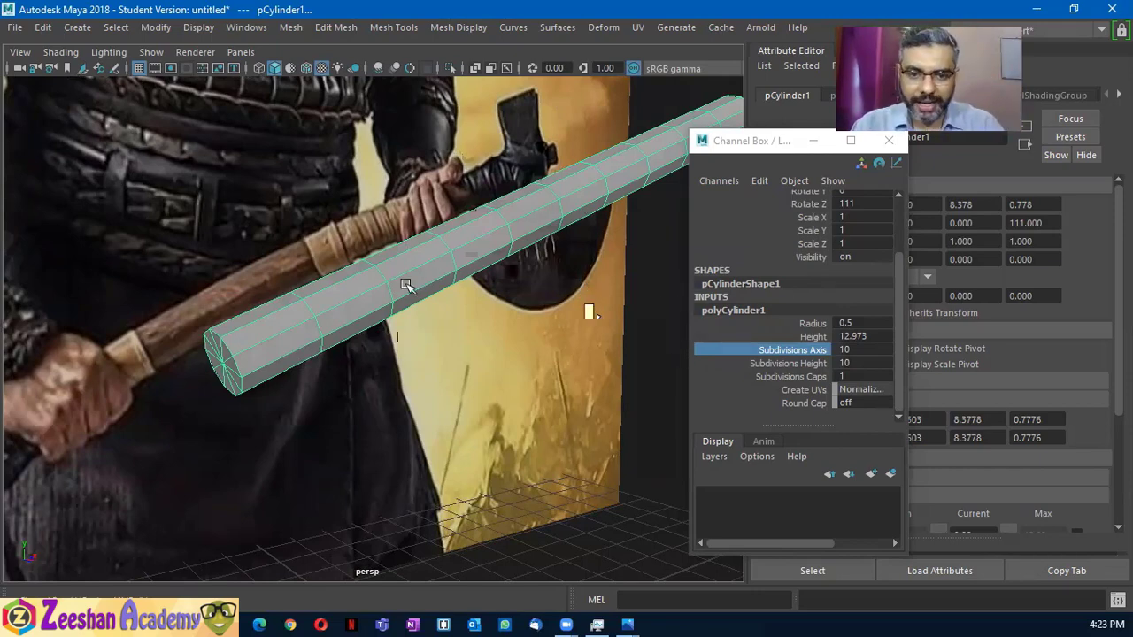
Orbit around the cylinder and reference image to check it lines up with the axe handle
left_click_drag(404, 284, 245, 339, "alt")
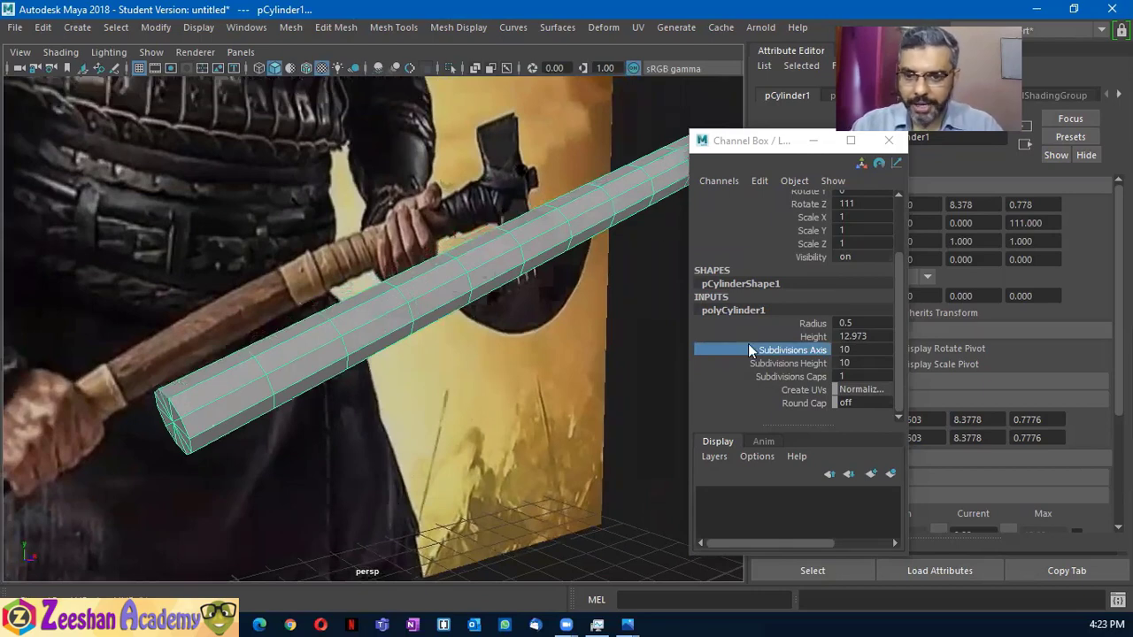
mouse_move(512, 364)
left_mouse_down("alt")
mouse_move(440, 399)
mouse_move(312, 380)
left_mouse_up("alt")
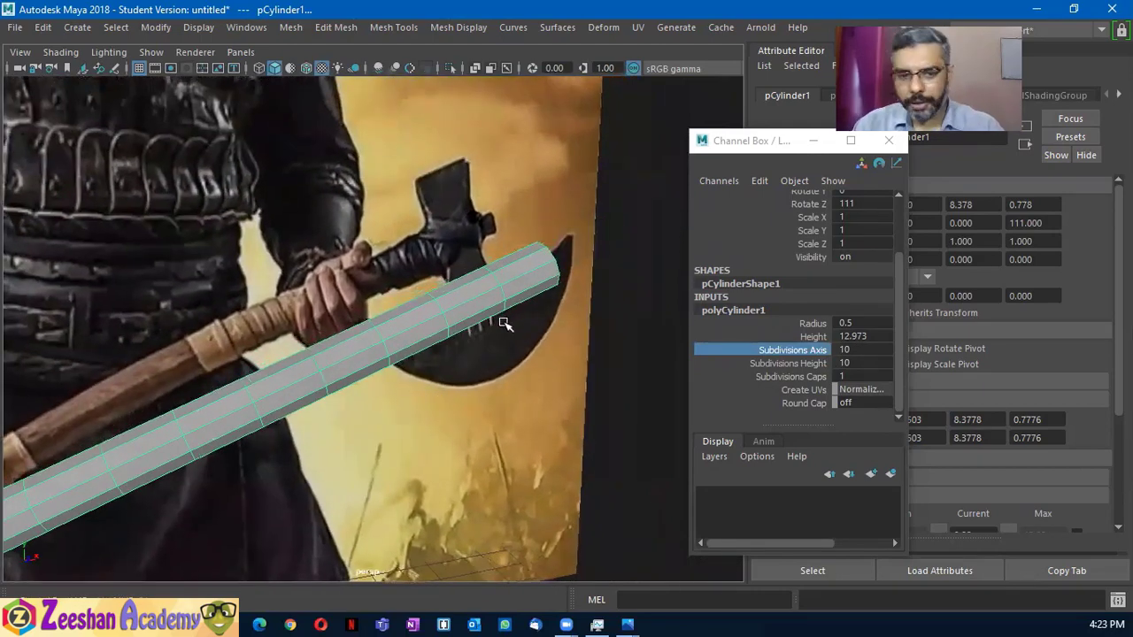
scroll(319, 314, "down", 3)
mouse_move(319, 314)
left_mouse_down("alt")
mouse_move(429, 226)
mouse_move(319, 314)
left_mouse_up("alt")
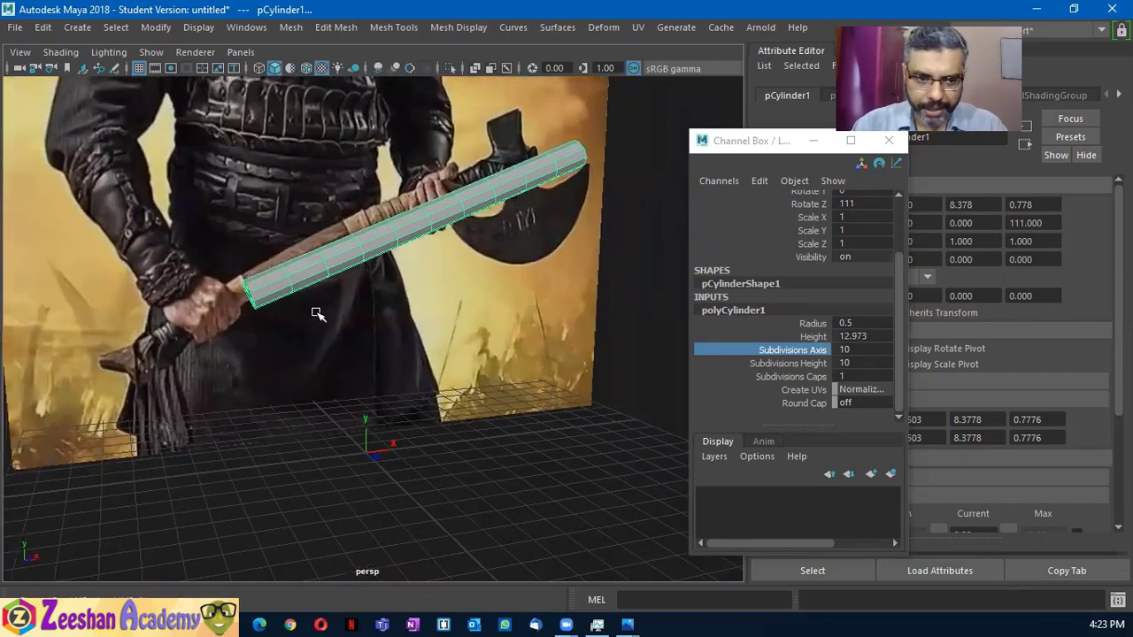
left_click_drag(239, 348, 320, 382, "alt")
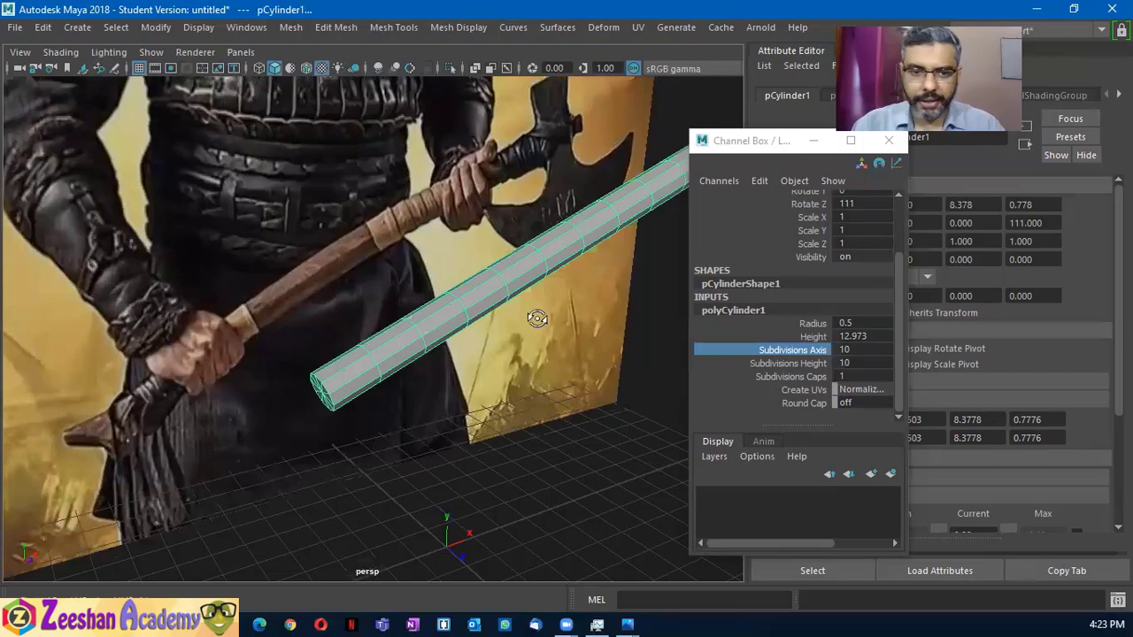
mouse_move(537, 317)
left_mouse_down("alt")
mouse_move(407, 324)
mouse_move(418, 226)
left_mouse_up("alt")
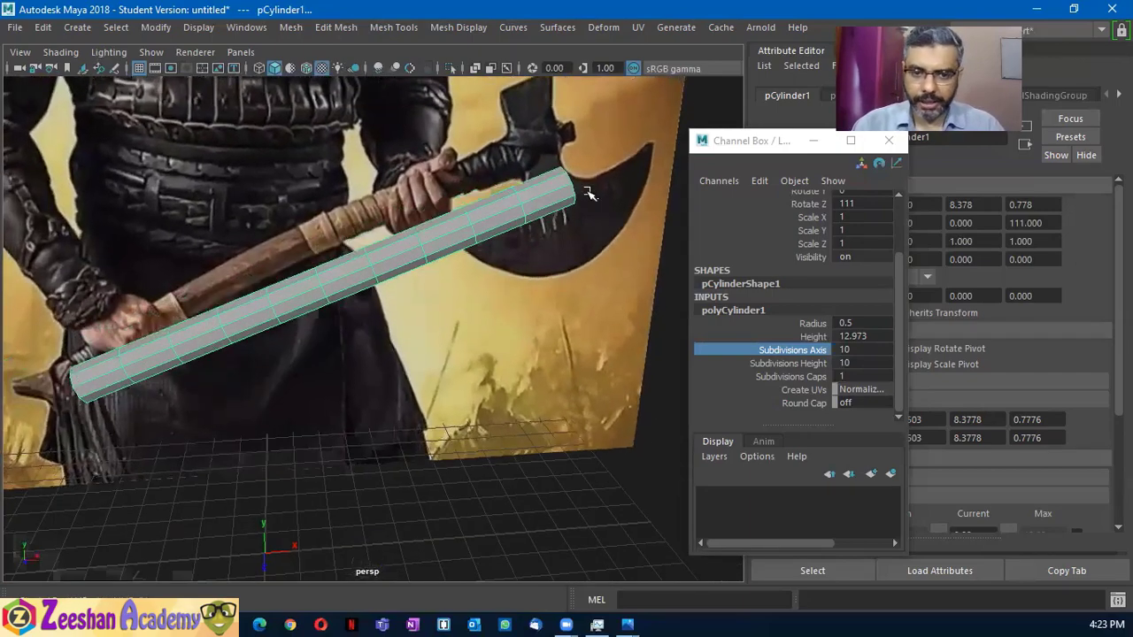
Switch to the front view and move the cylinder down onto the axe handle
key("space")
left_click_drag(421, 290, 392, 316)
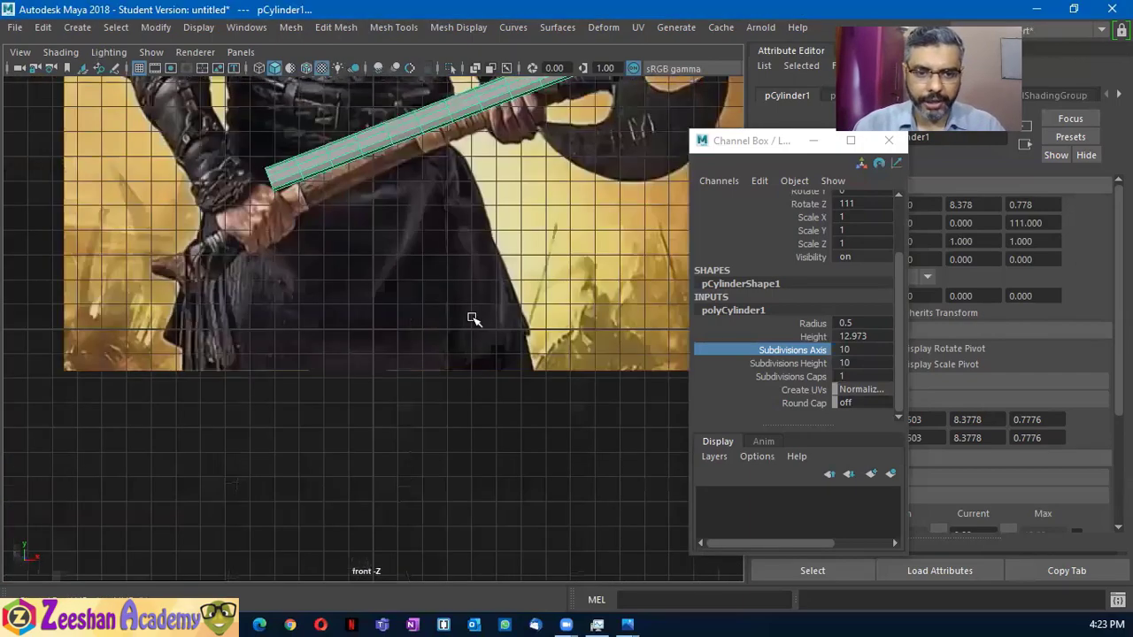
scroll(461, 285, "down", 3)
scroll(430, 407, "up", 2)
key("w")
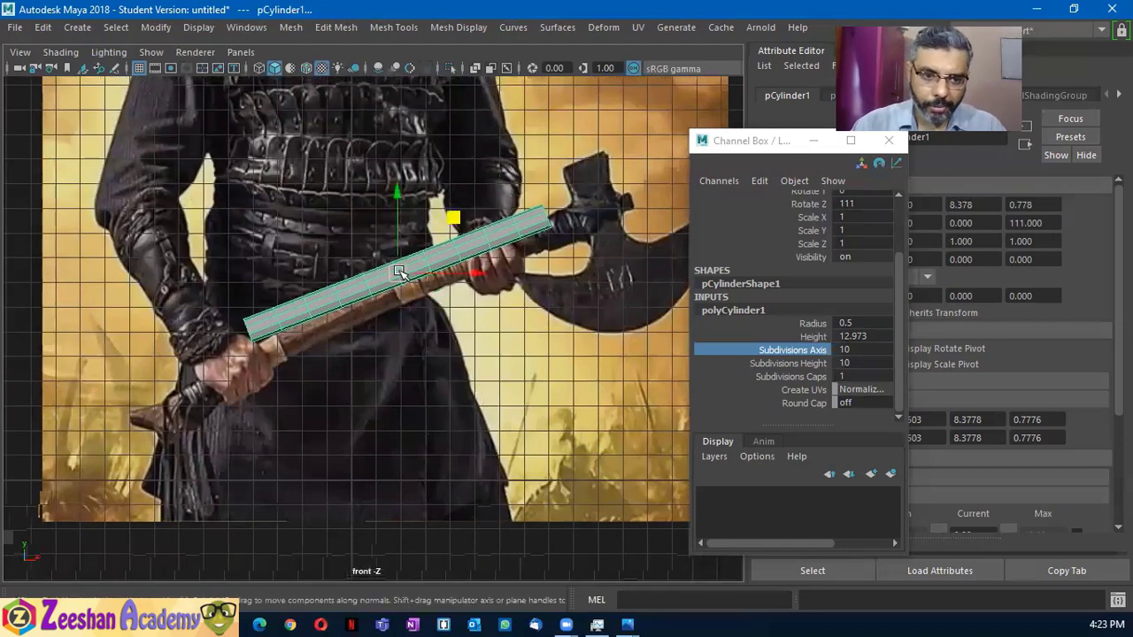
left_click_drag(399, 271, 399, 298)
scroll(448, 362, "up", 1)
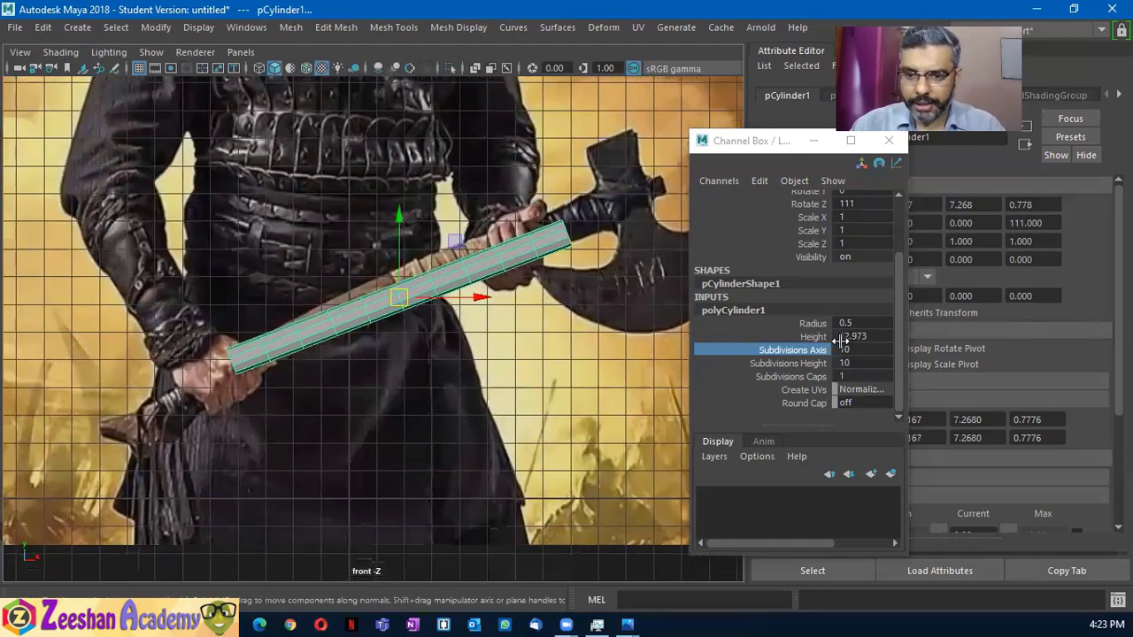
Lengthen the cylinder to a Height of 20.683 so it spans the handle
left_click(812, 336)
middle_click_drag(437, 381, 1031, 367)
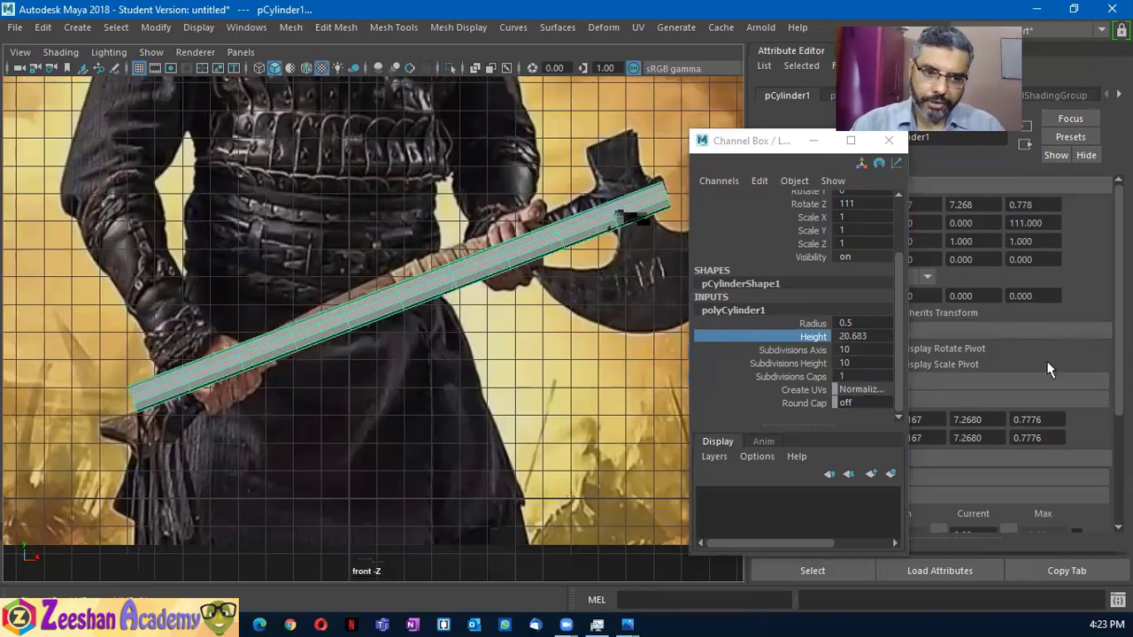
middle_click_drag(555, 285, 547, 295, "alt")
scroll(584, 230, "down", 2)
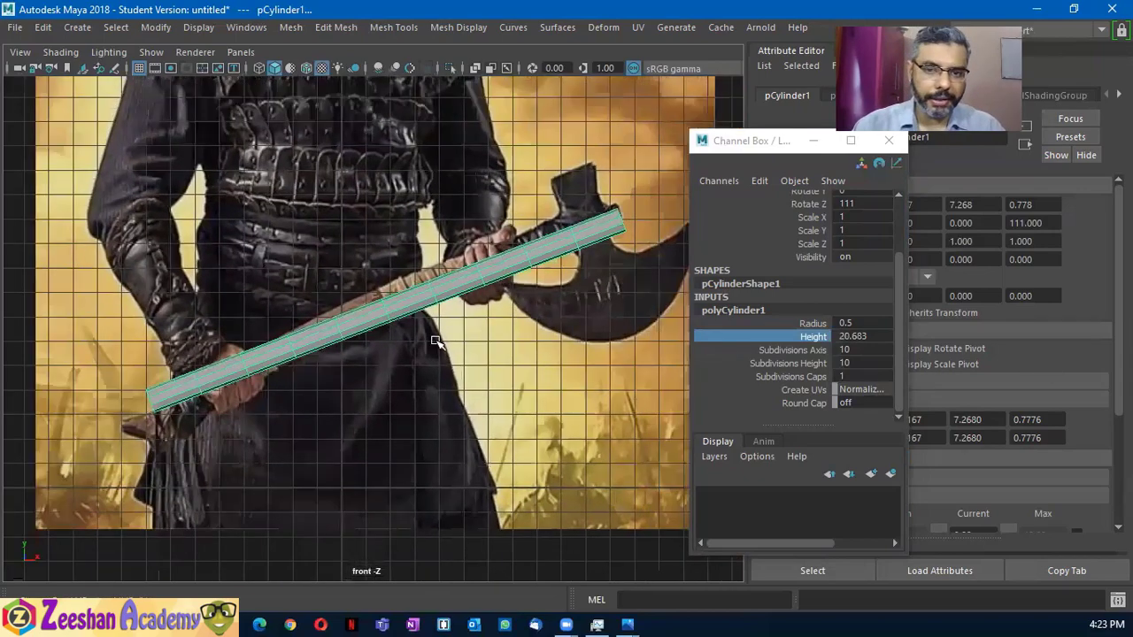
left_click_drag(773, 147, 854, 179)
scroll(451, 335, "up", 2)
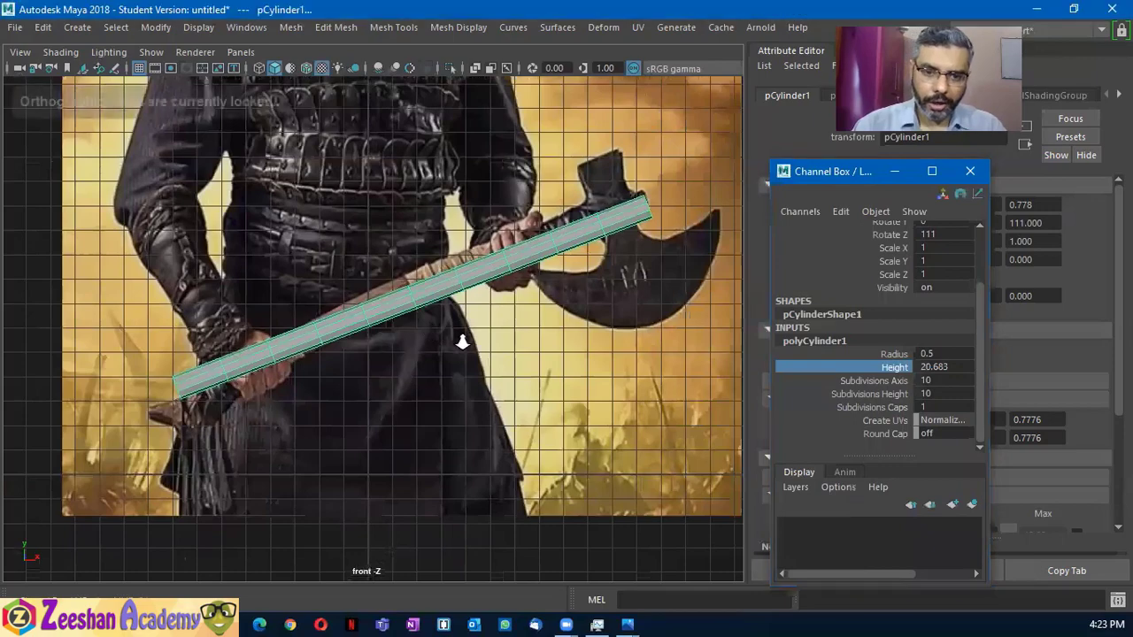
left_click_drag(463, 328, 594, 205, "alt")
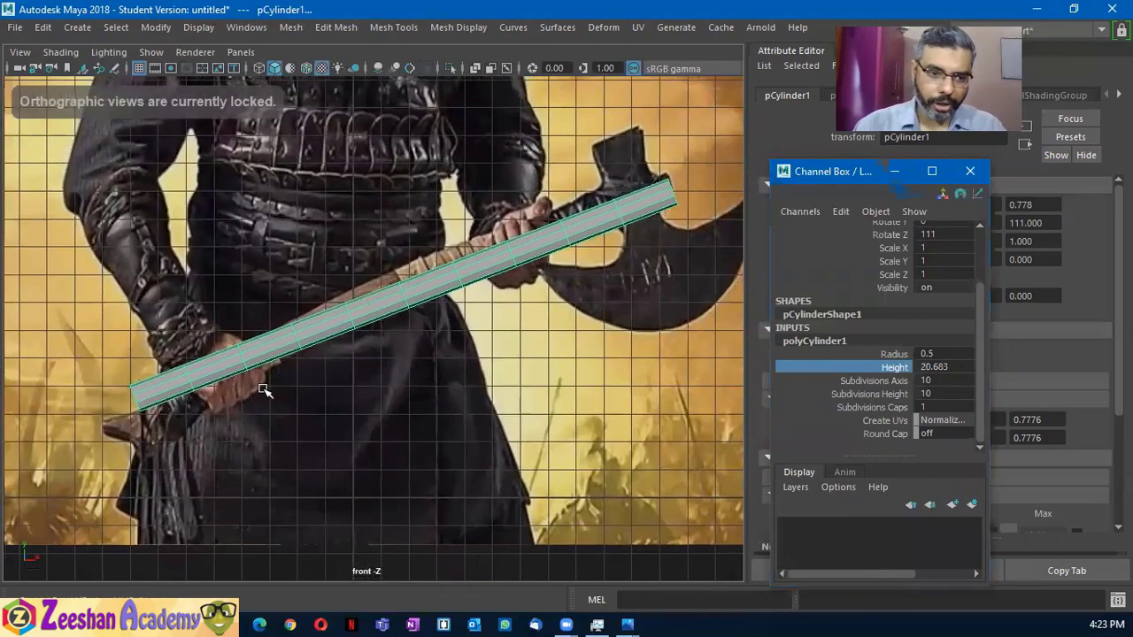
Tilt the cylinder to Rotate Z 116 along the handle, then select its end-cap vertices
left_click(357, 314)
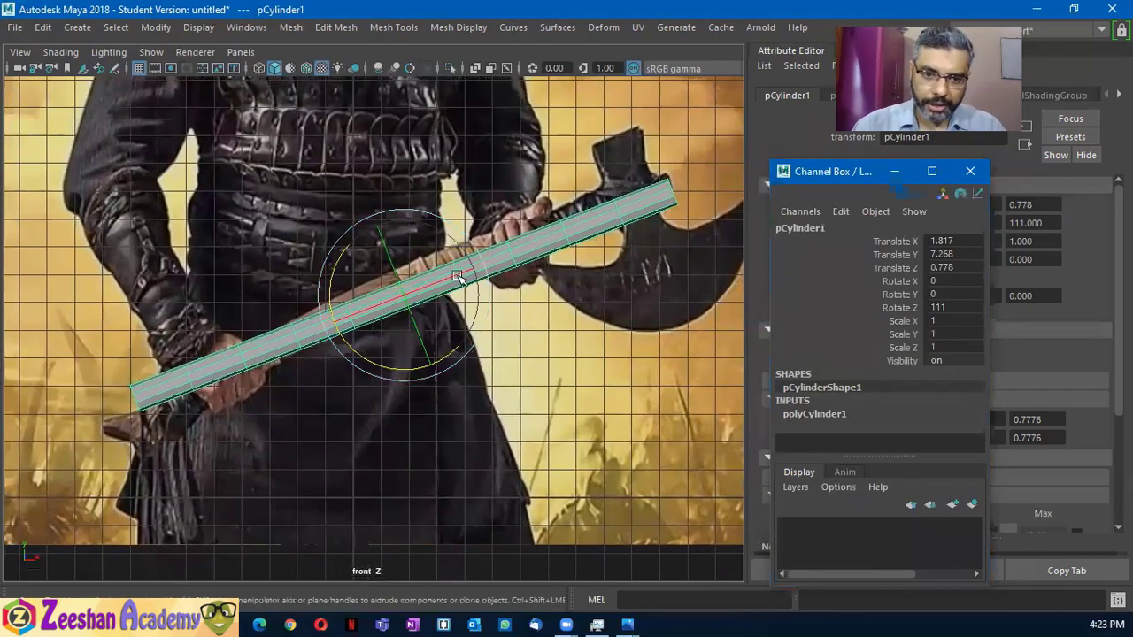
key("e")
left_click_drag(412, 370, 267, 322)
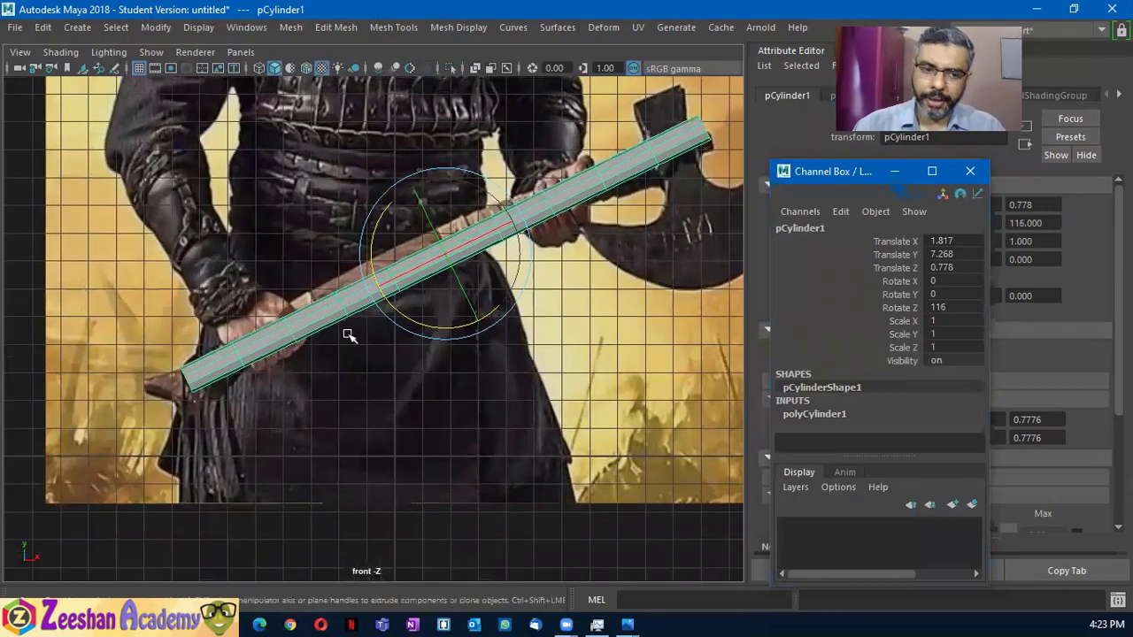
scroll(505, 336, "up", 2)
scroll(425, 354, "up", 2)
scroll(340, 369, "up", 2)
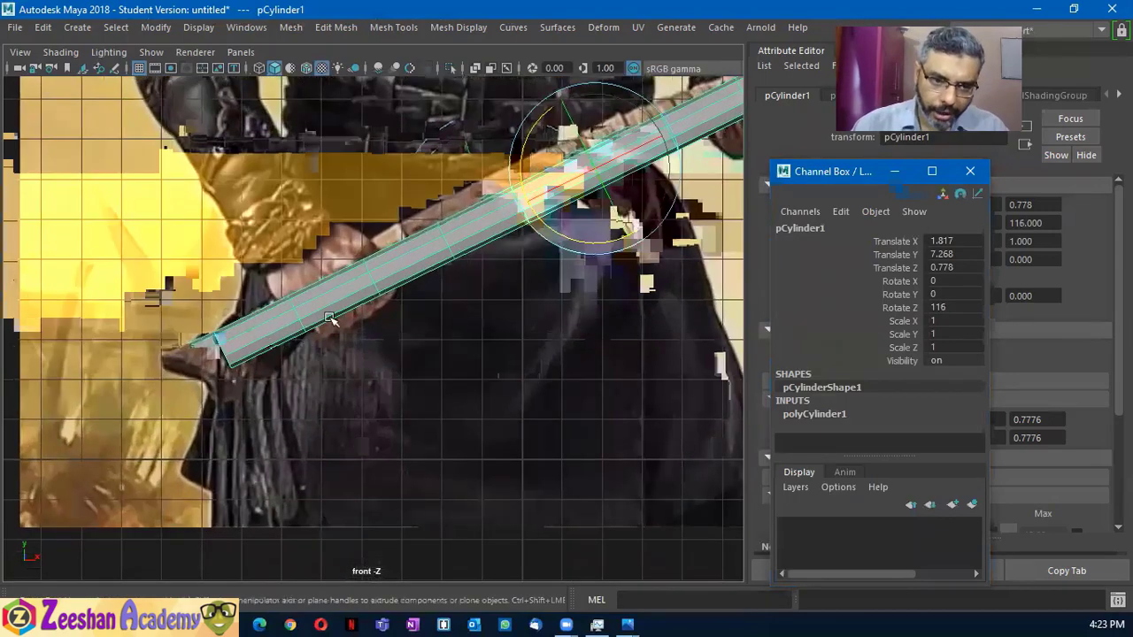
mouse_move(289, 142)
right_mouse_down()
mouse_move(219, 271)
mouse_move(199, 141)
right_mouse_up()
mouse_move(205, 335)
left_mouse_down()
mouse_move(238, 385)
mouse_move(224, 357)
left_mouse_up()
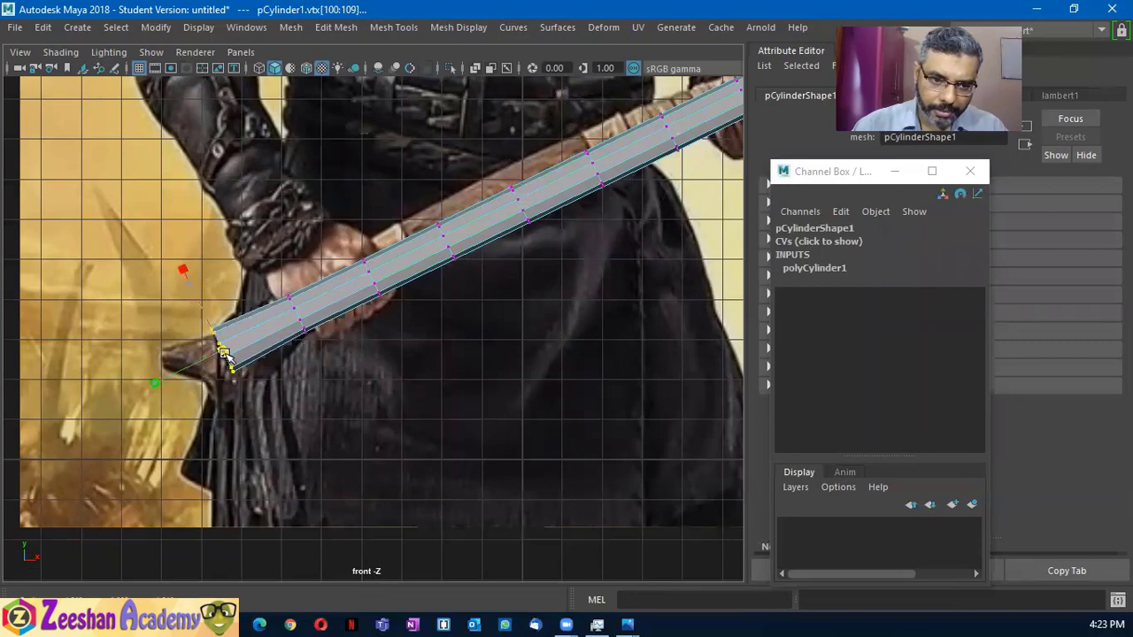
Shift the end-cap vertices down to the end of the handle
key("r")
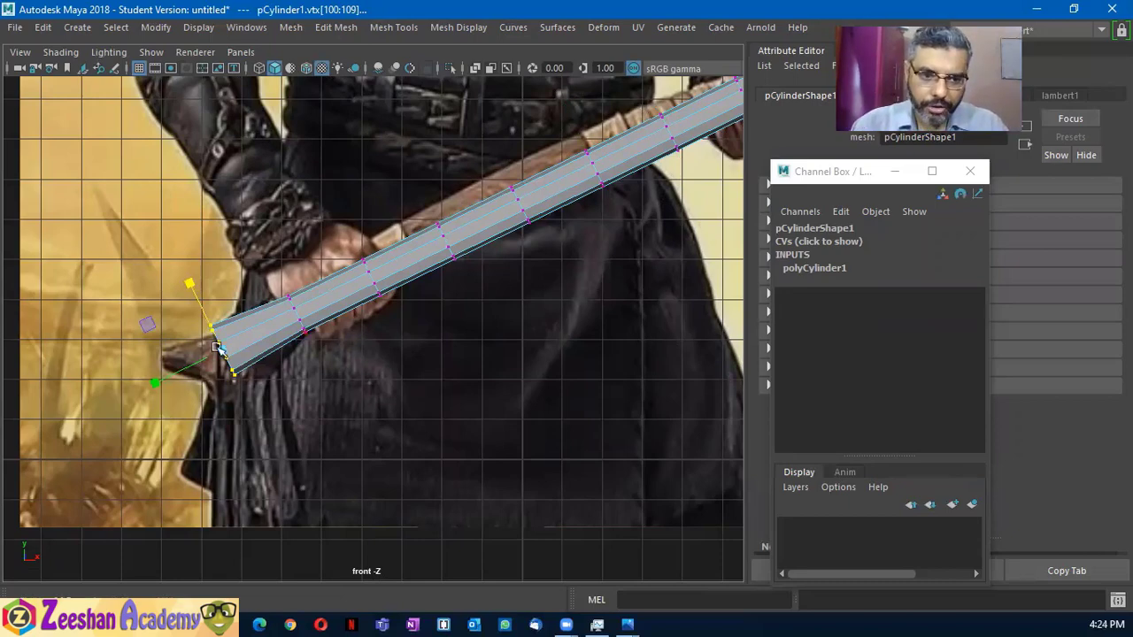
left_click_drag(193, 288, 215, 298)
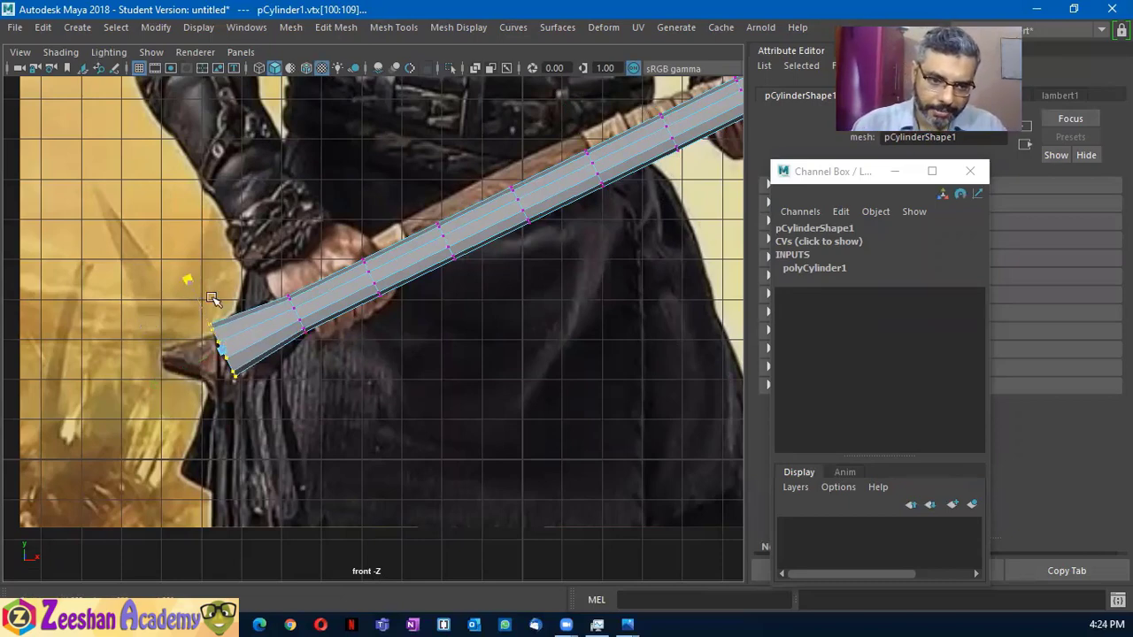
key("w")
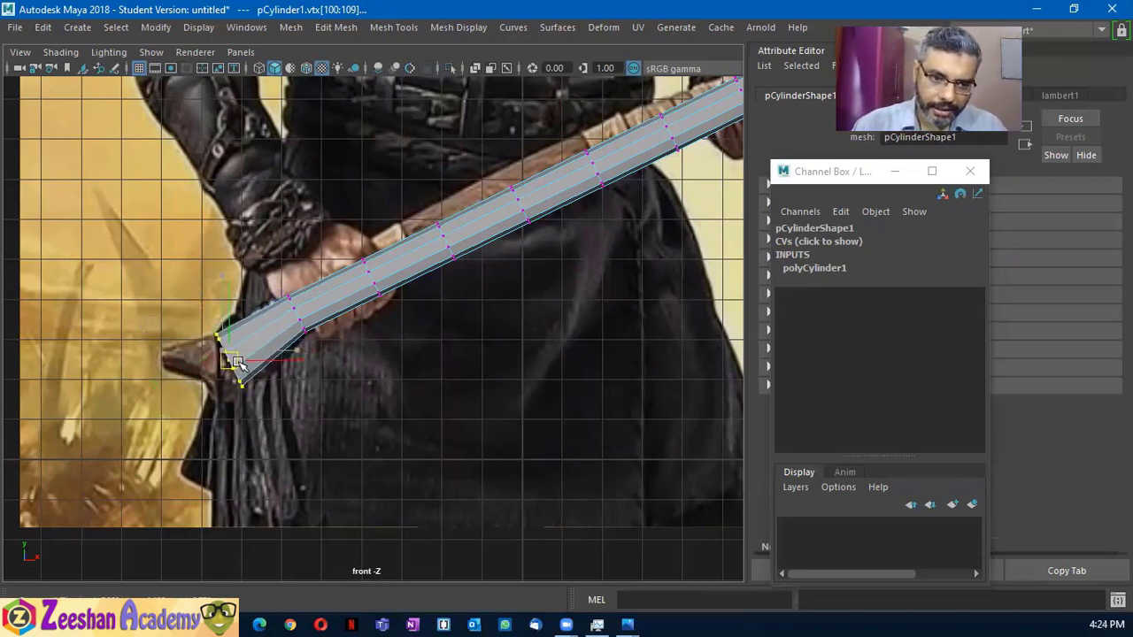
middle_click_drag(282, 276, 286, 306, "alt")
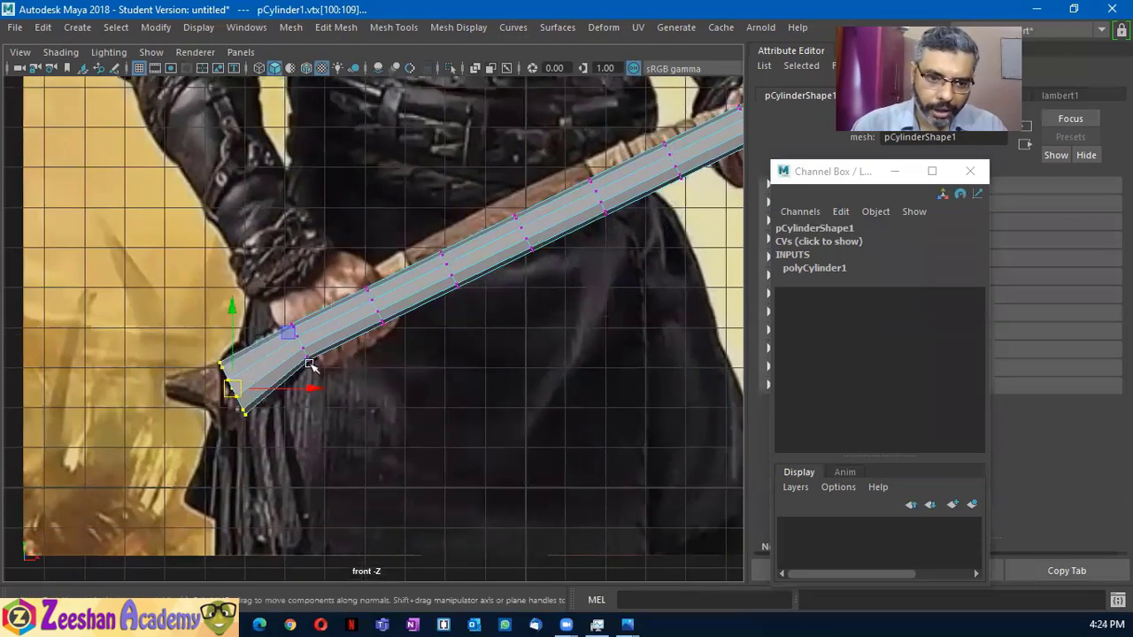
Select the next vertex rings up the handle and nudge them to start the bend
mouse_move(281, 320)
left_mouse_down()
mouse_move(321, 374)
mouse_move(300, 346)
left_mouse_up()
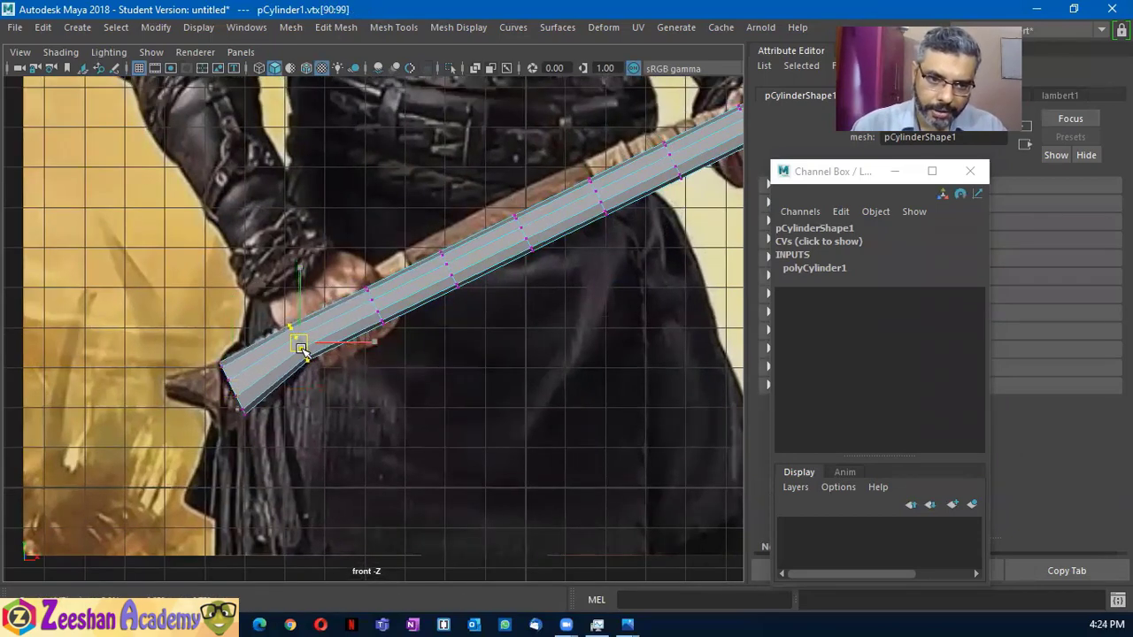
left_click_drag(350, 260, 399, 356)
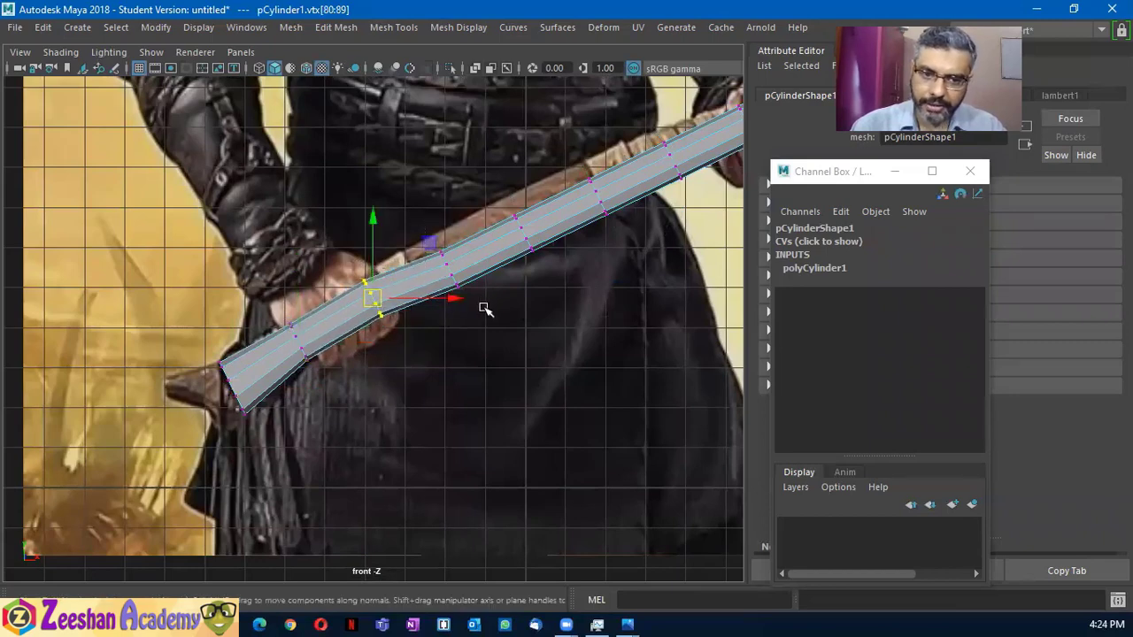
mouse_move(481, 305)
left_mouse_down()
mouse_move(426, 232)
mouse_move(445, 248)
left_mouse_up()
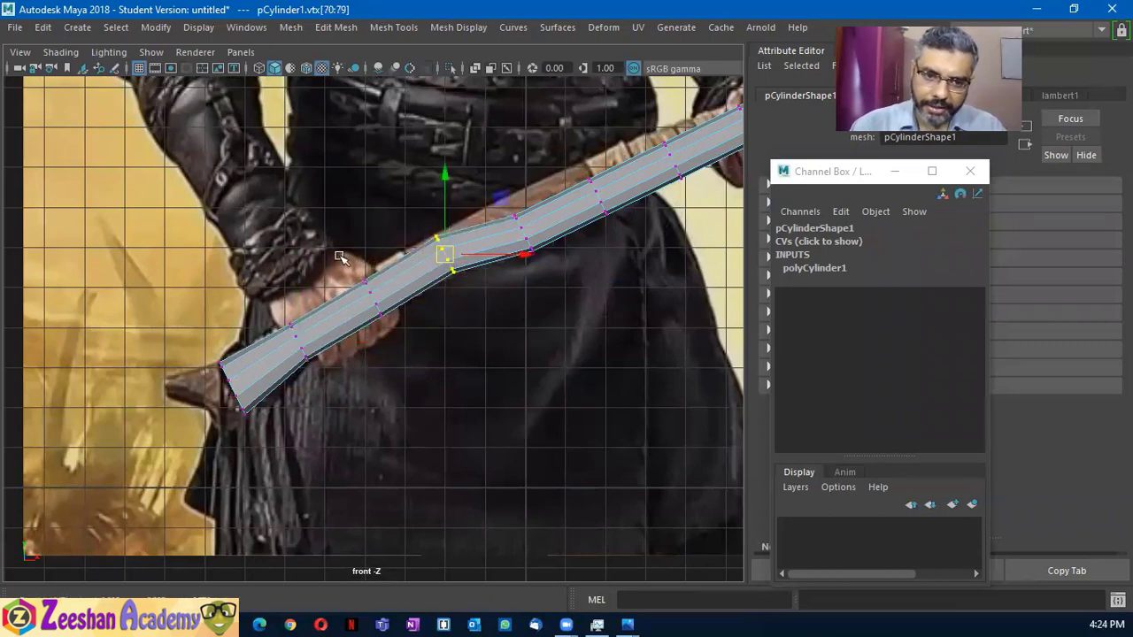
left_click_drag(351, 266, 390, 323)
left_click_drag(477, 186, 581, 296)
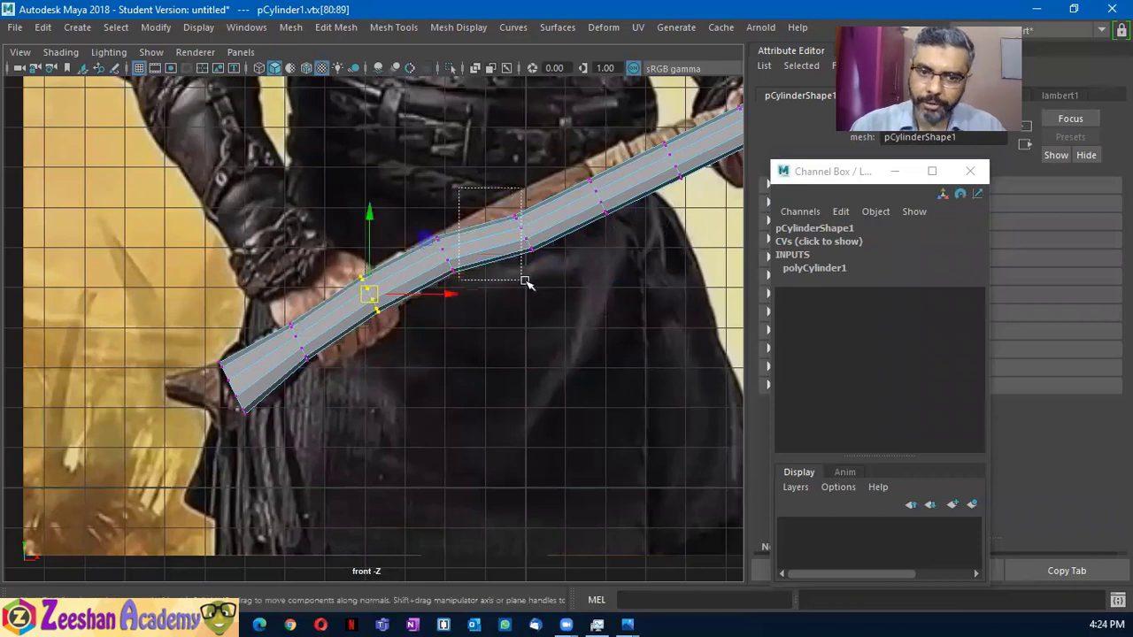
left_click_drag(522, 225, 519, 217)
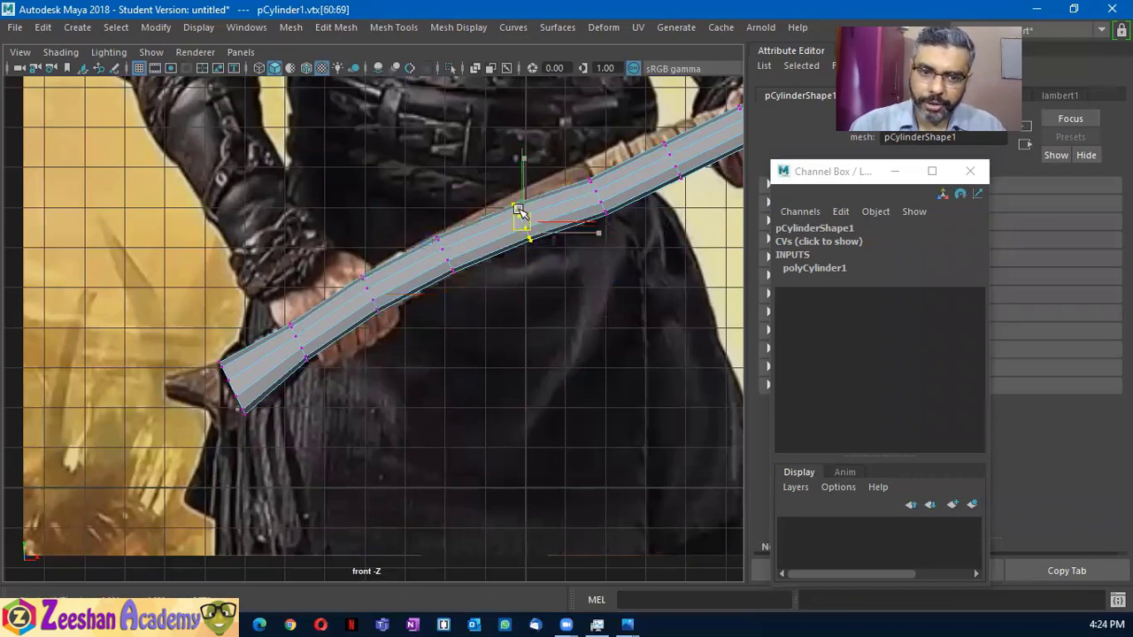
Adjust further rings along the middle and lower grip, undoing the unwanted bends
middle_click_drag(576, 262, 498, 218, "alt")
left_click_drag(499, 218, 561, 324)
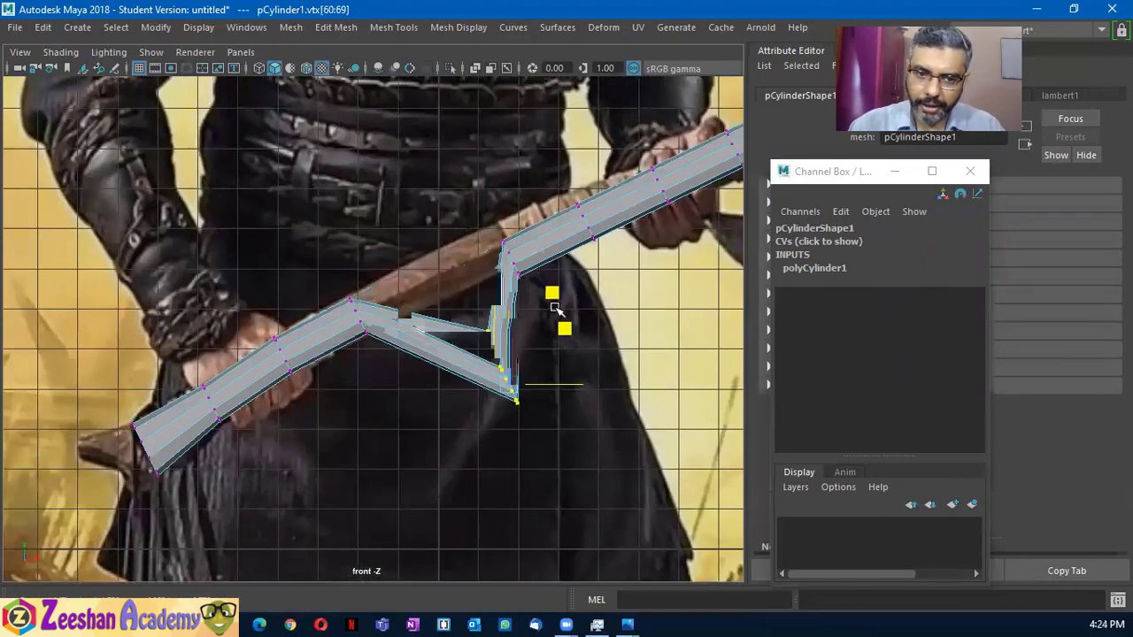
key("ctrl+z")
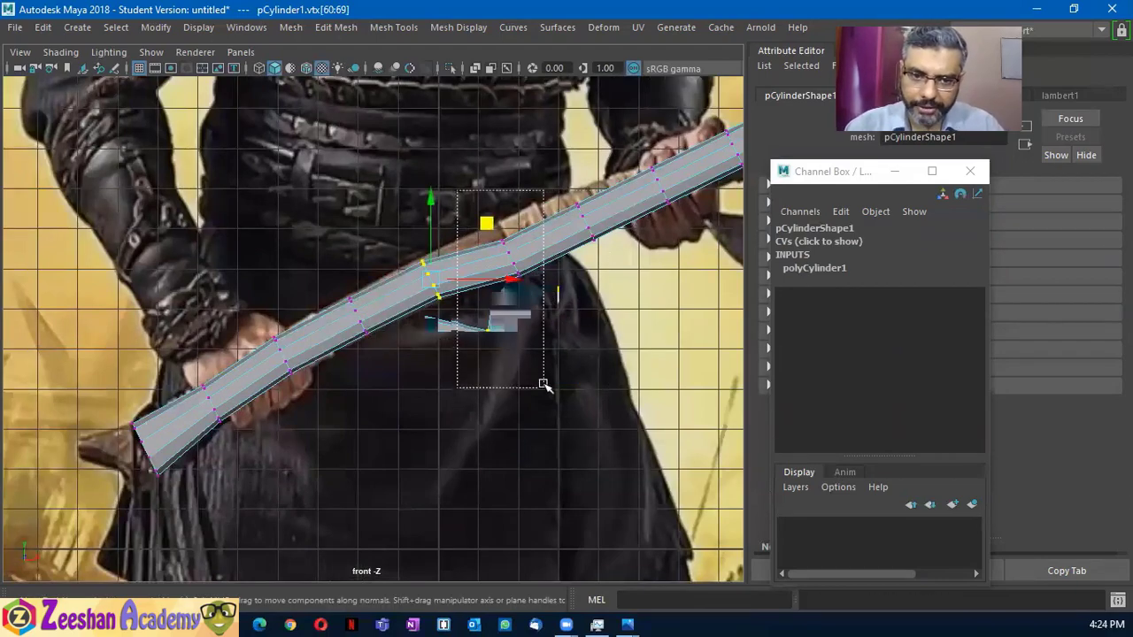
left_click_drag(529, 282, 501, 252)
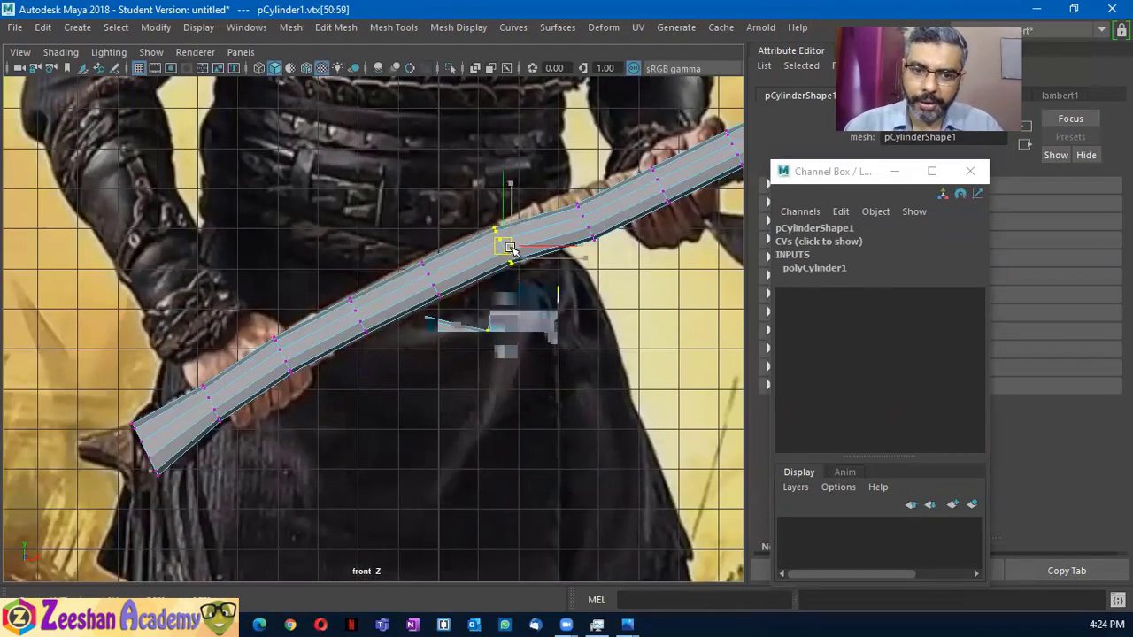
middle_click_drag(512, 245, 404, 470, "alt")
left_click_drag(483, 305, 495, 367)
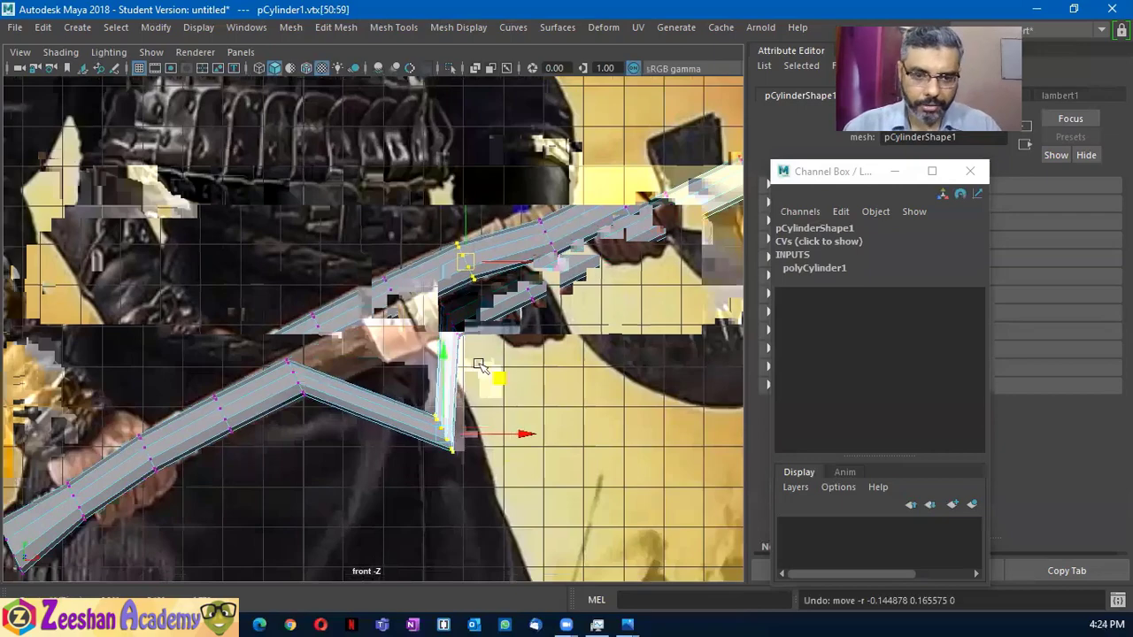
key("ctrl+z")
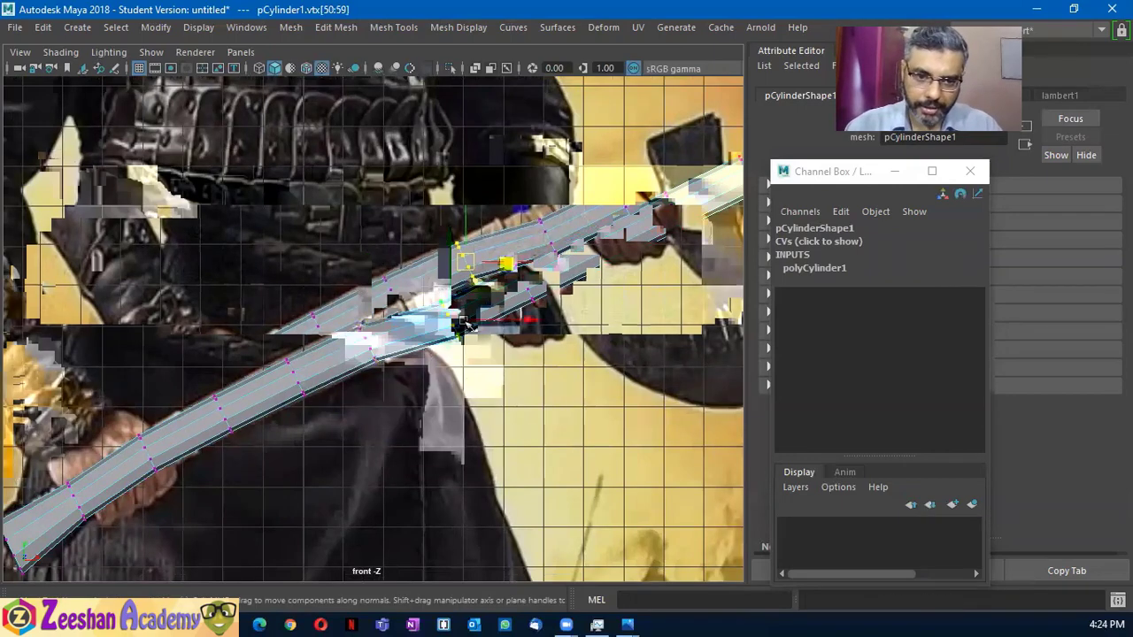
left_click_drag(431, 293, 465, 299)
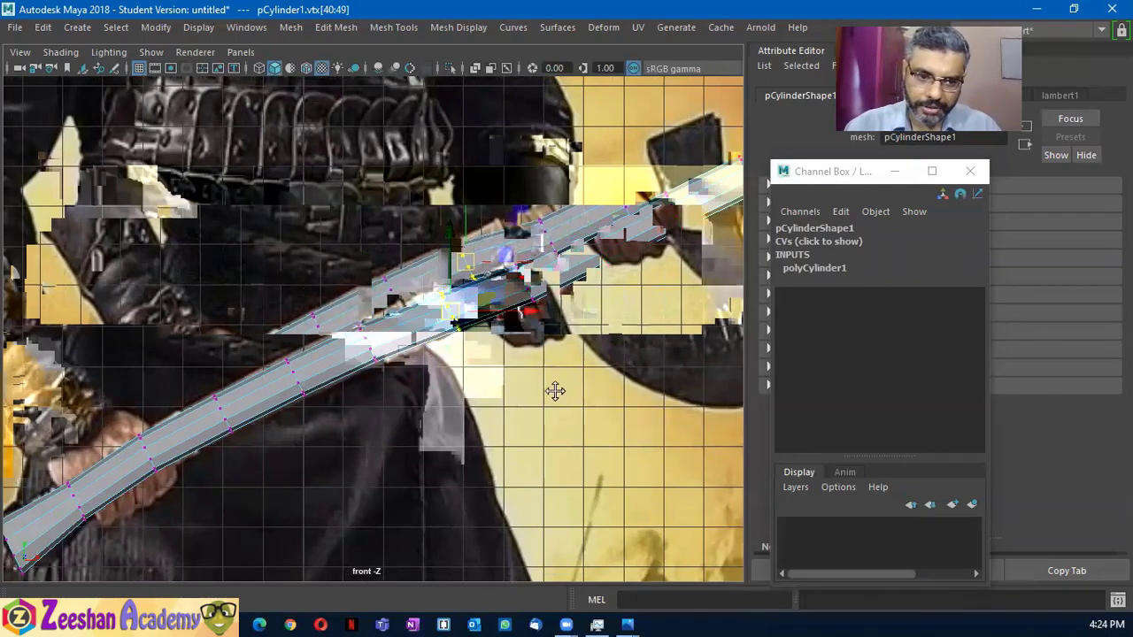
scroll(554, 392, "down", 3)
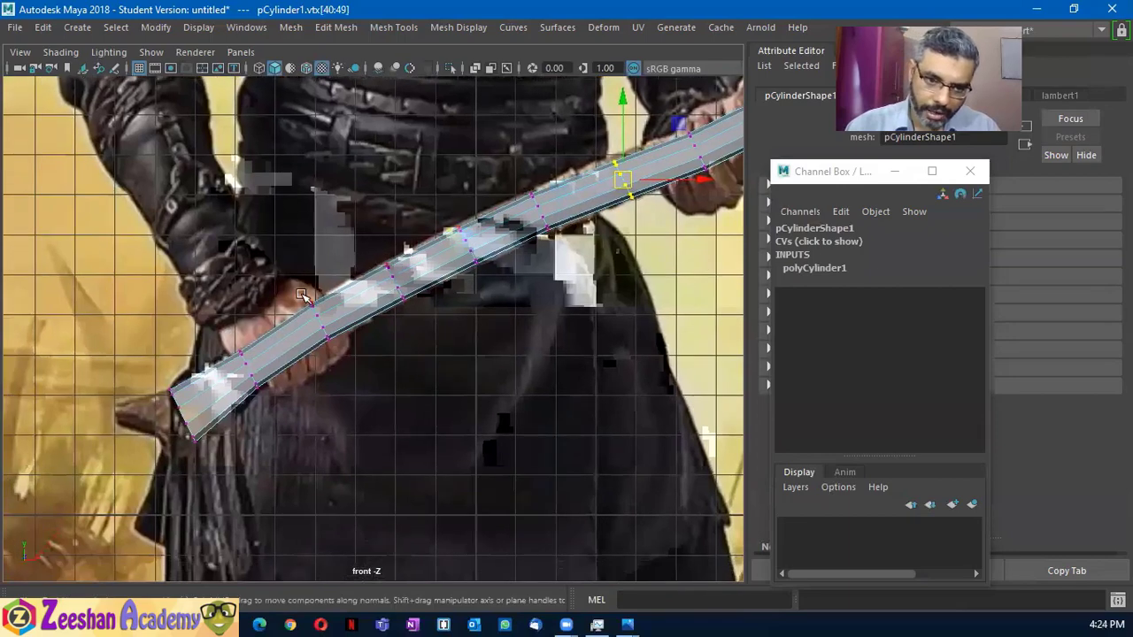
left_click_drag(301, 301, 340, 350)
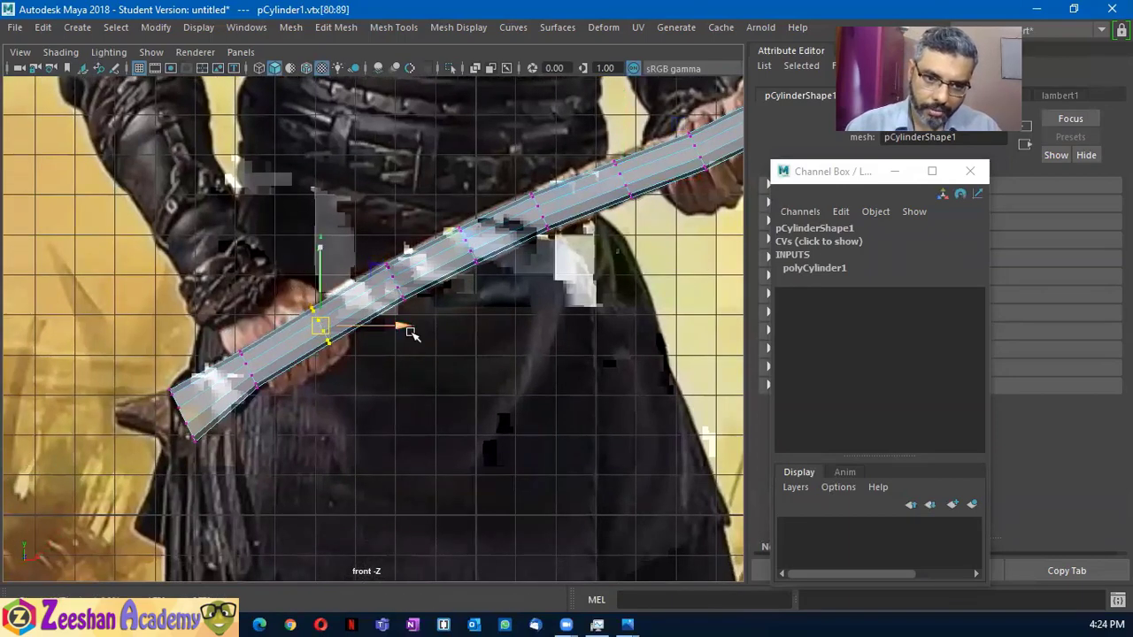
scroll(225, 465, "down", 3)
scroll(426, 276, "up", 3)
Move the upper vertex rings and the tip ring up into the axe head
left_click_drag(492, 294, 445, 215)
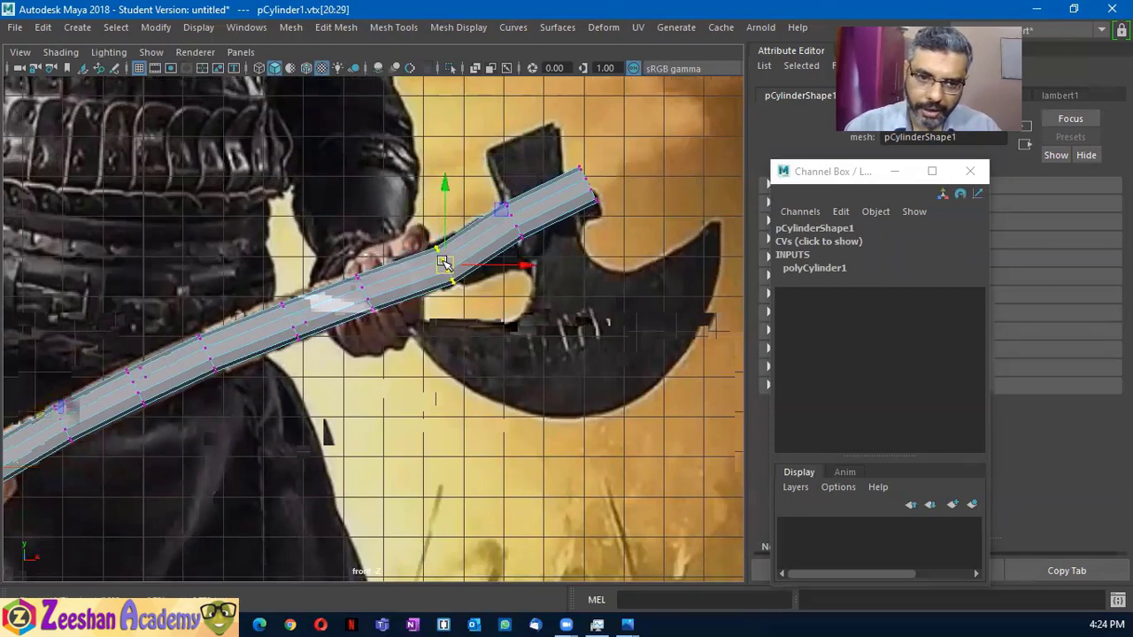
left_click_drag(491, 170, 556, 198)
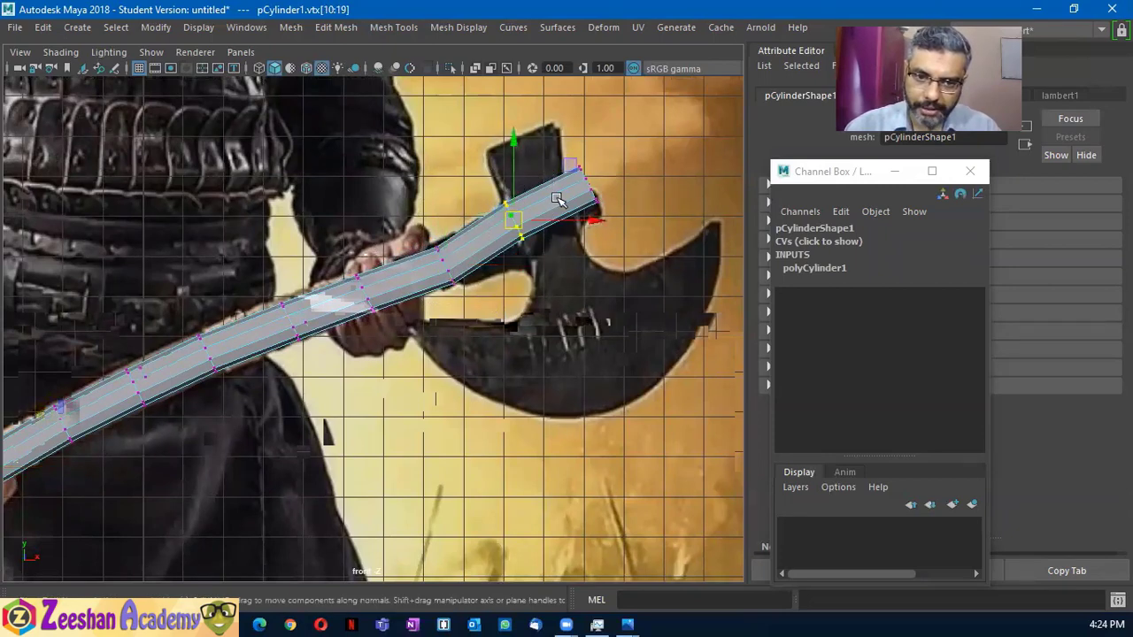
middle_click_drag(576, 170, 644, 209)
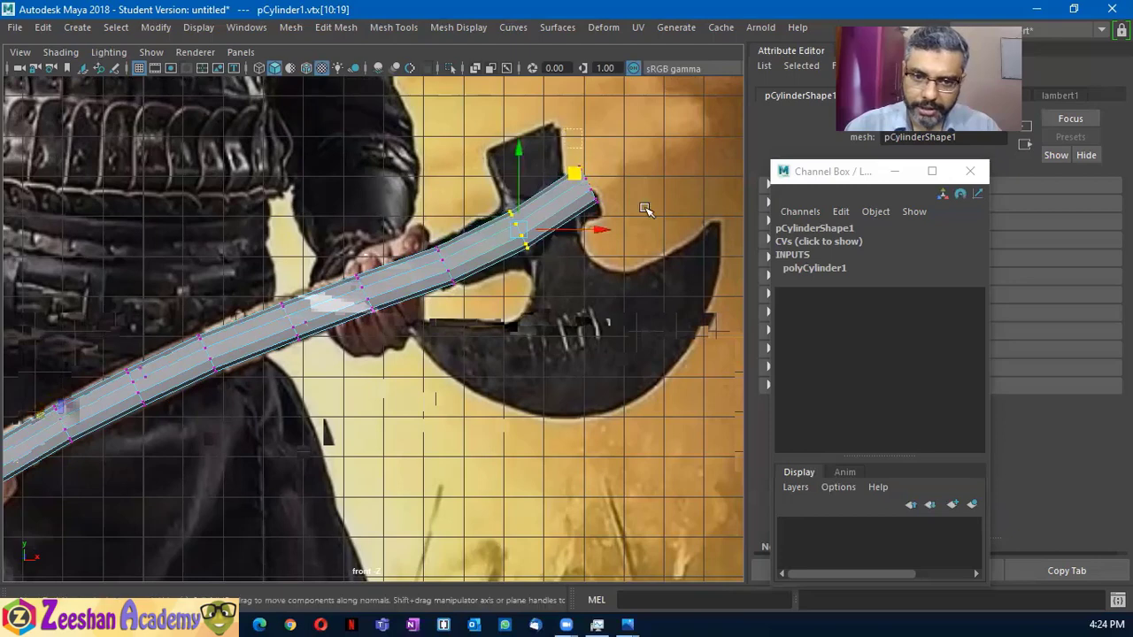
left_click_drag(633, 170, 567, 234)
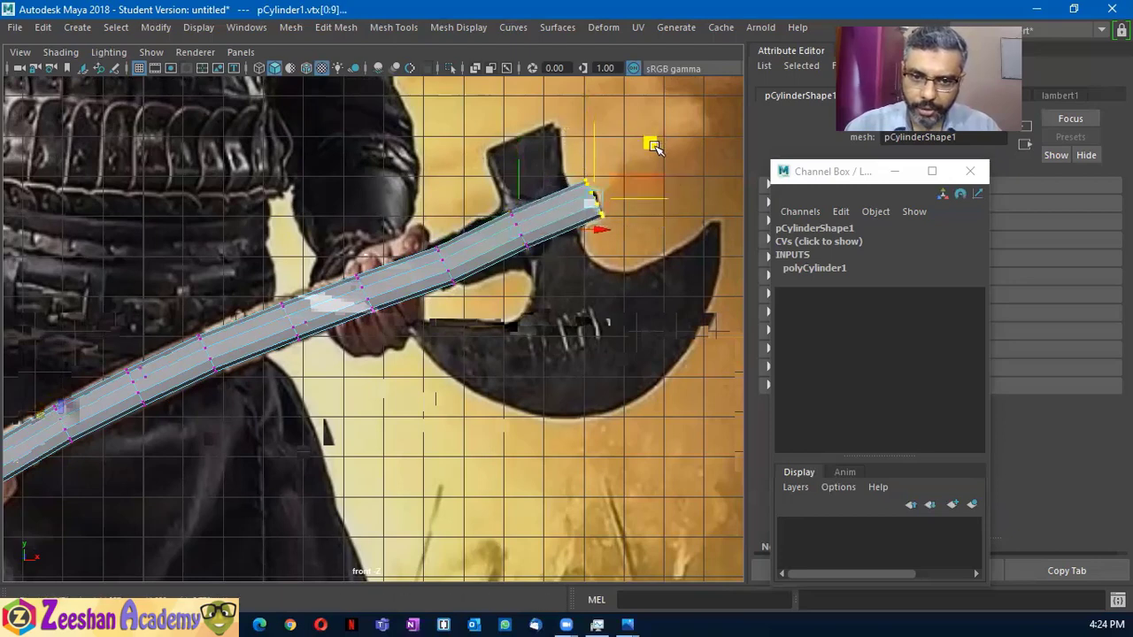
middle_click_drag(652, 134, 652, 157)
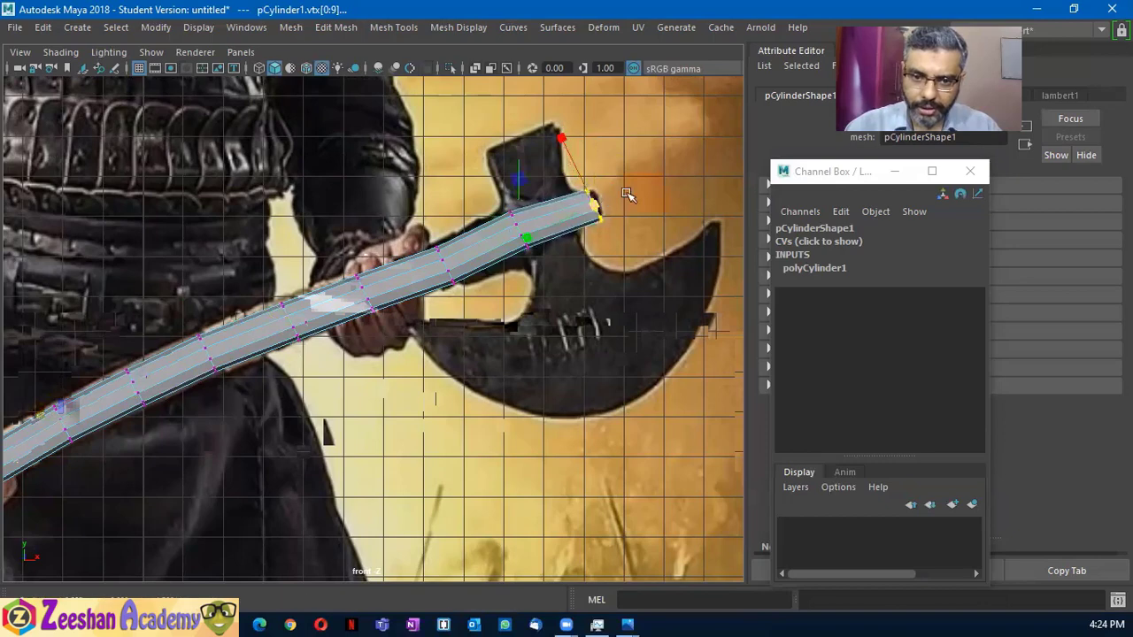
key("e")
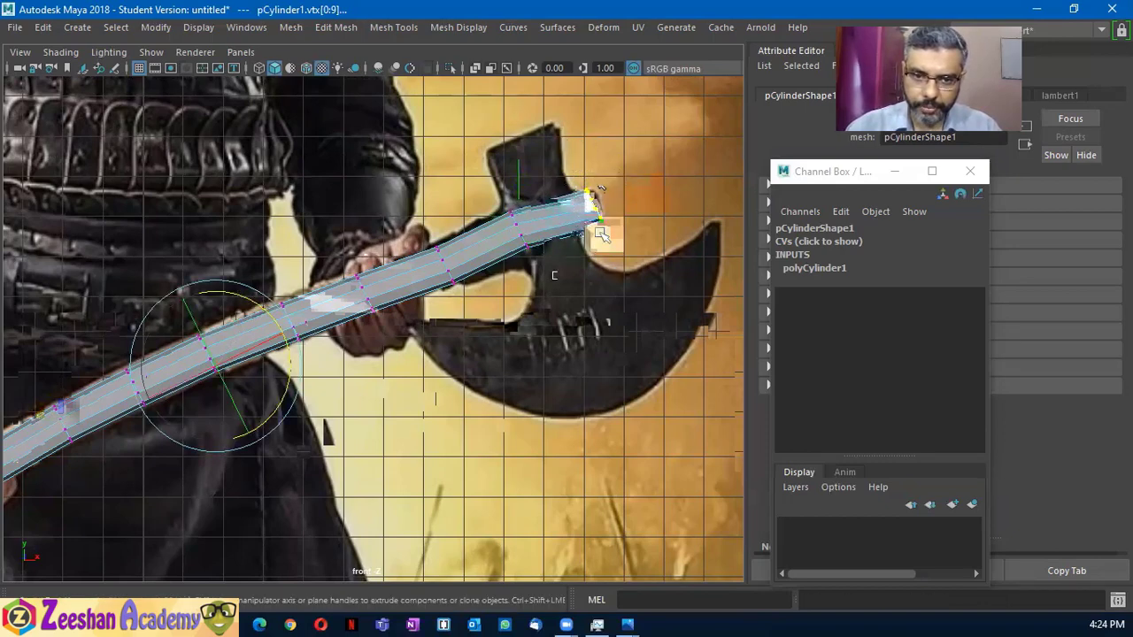
key("w")
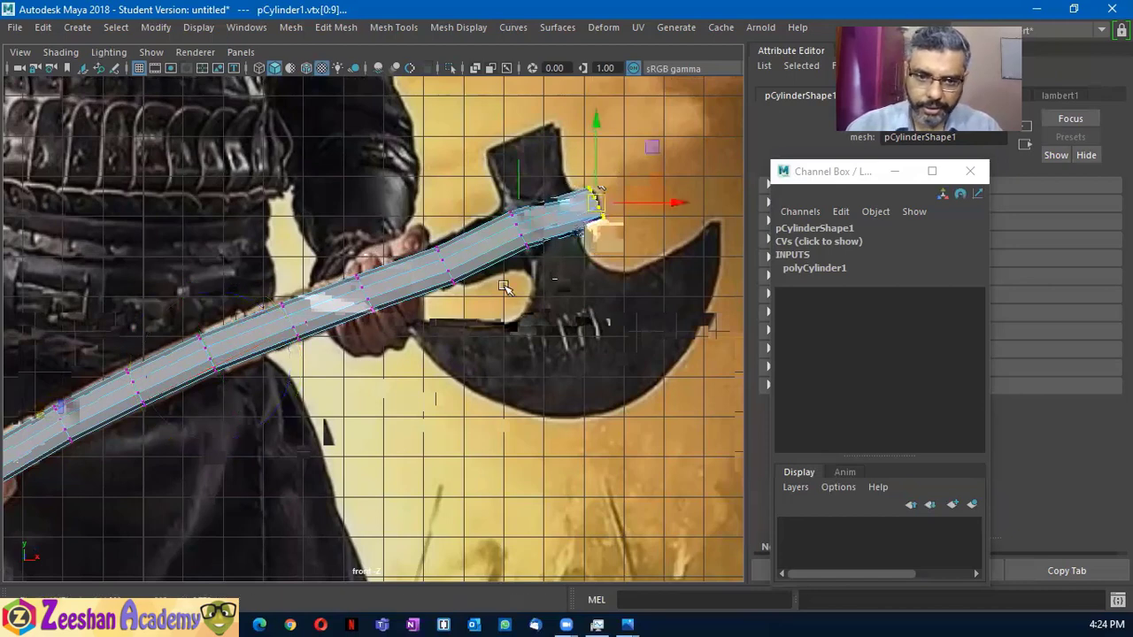
mouse_move(535, 258)
left_mouse_down()
mouse_move(492, 154)
mouse_move(520, 152)
left_mouse_up()
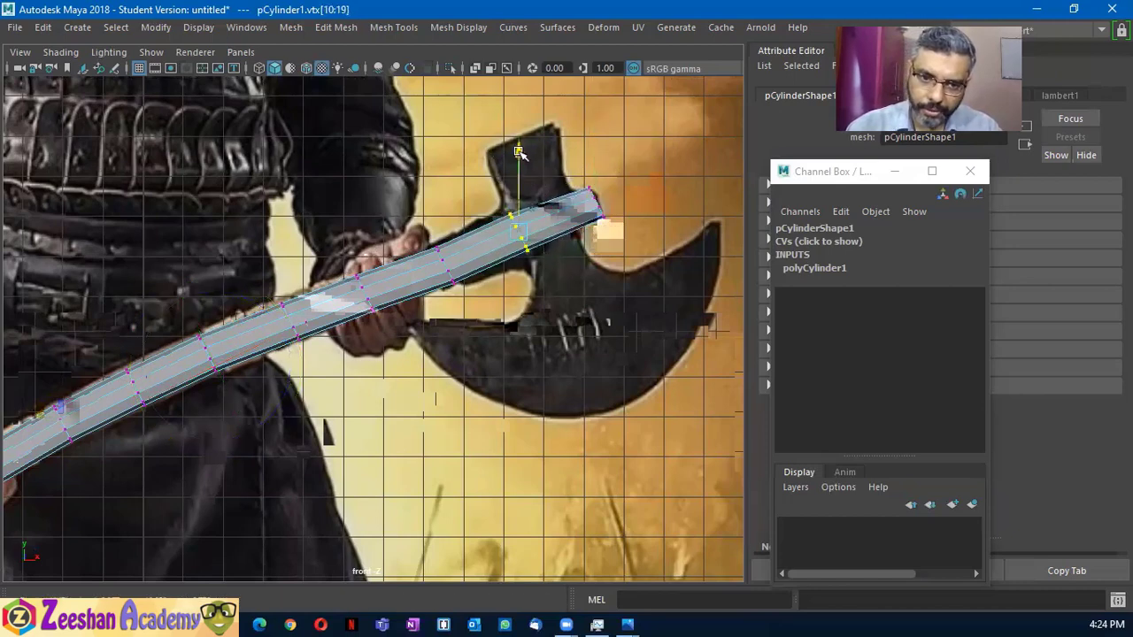
left_click_drag(624, 182, 506, 209)
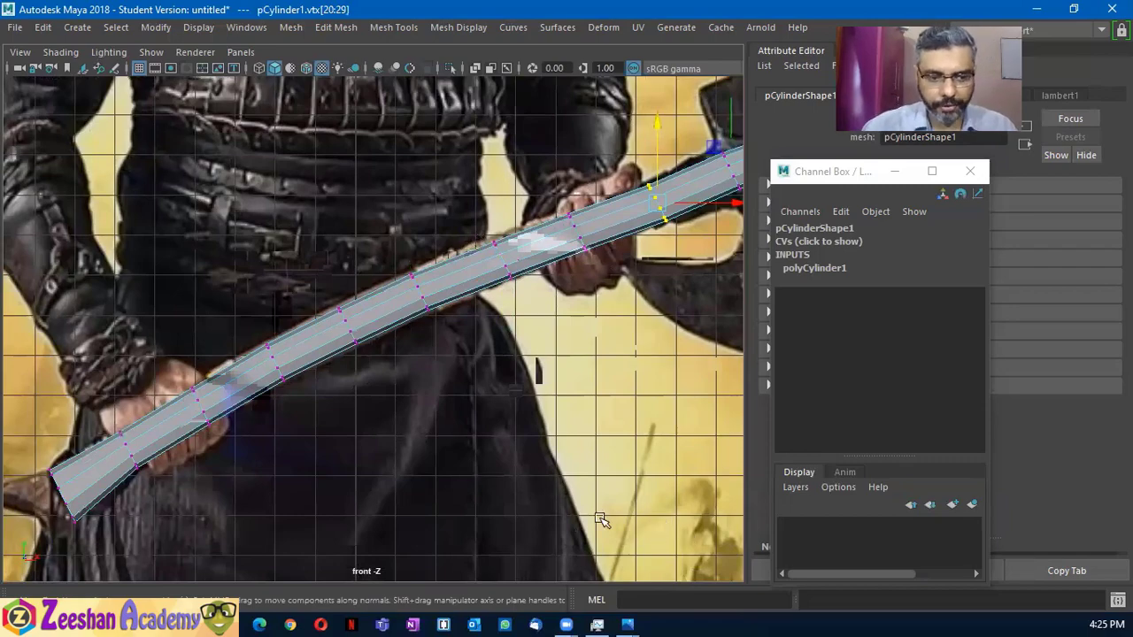
Switch the viewport to the perspective camera and orbit to view the bent shaft
middle_click_drag(621, 331, 480, 372, "alt")
left_click_drag(481, 372, 538, 372, "alt")
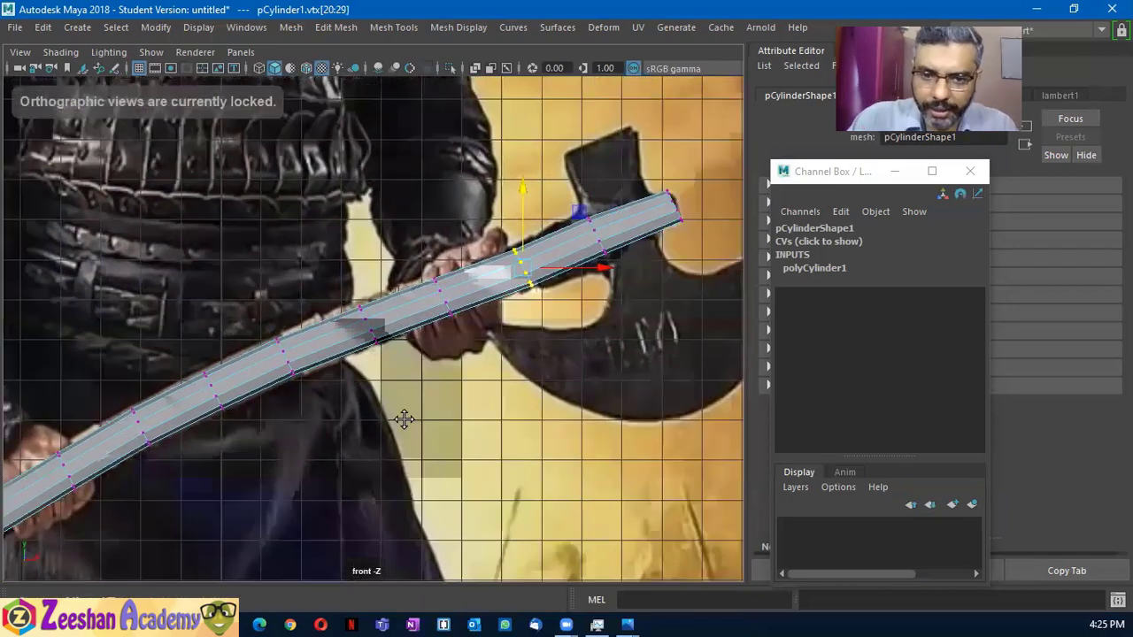
middle_click_drag(538, 371, 422, 396, "alt")
scroll(422, 395, "down", 2)
key("space")
left_click_drag(324, 337, 316, 292)
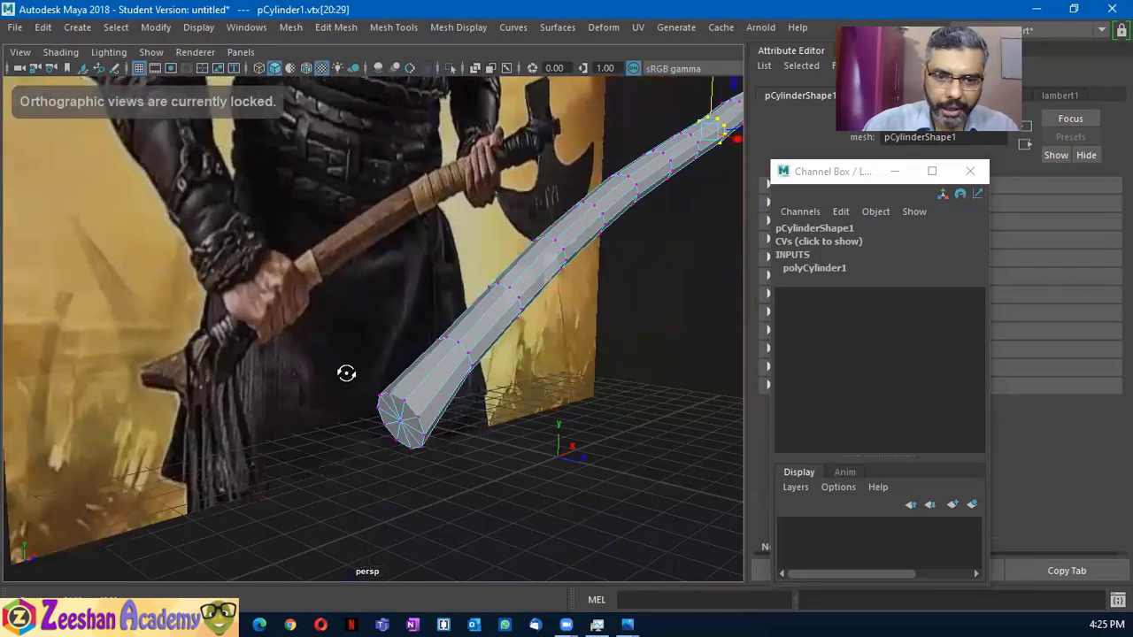
mouse_move(346, 372)
left_mouse_down("alt")
mouse_move(537, 336)
mouse_move(464, 261)
left_mouse_up("alt")
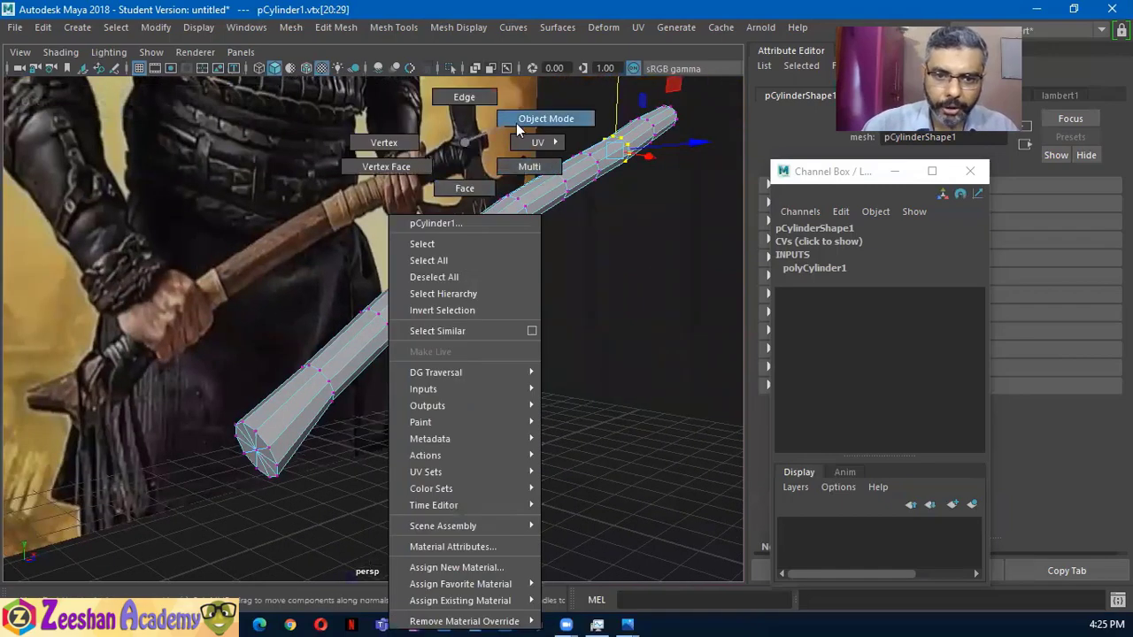
Return to Object Mode and scale the cylinder's depth down to Scale Z 0.895
right_click_drag(463, 146, 535, 115)
mouse_move(475, 335)
left_mouse_down("alt")
mouse_move(531, 328)
mouse_move(518, 321)
mouse_move(611, 237)
mouse_move(654, 225)
left_mouse_up("alt")
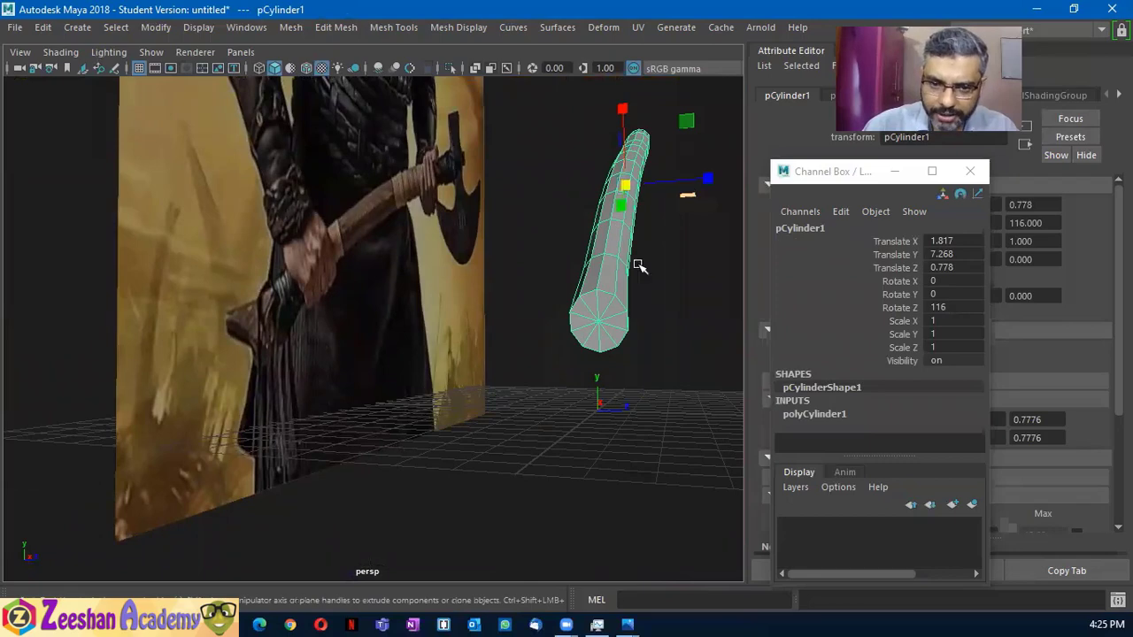
mouse_move(639, 265)
left_mouse_down("alt")
mouse_move(526, 336)
mouse_move(611, 273)
left_mouse_up("alt")
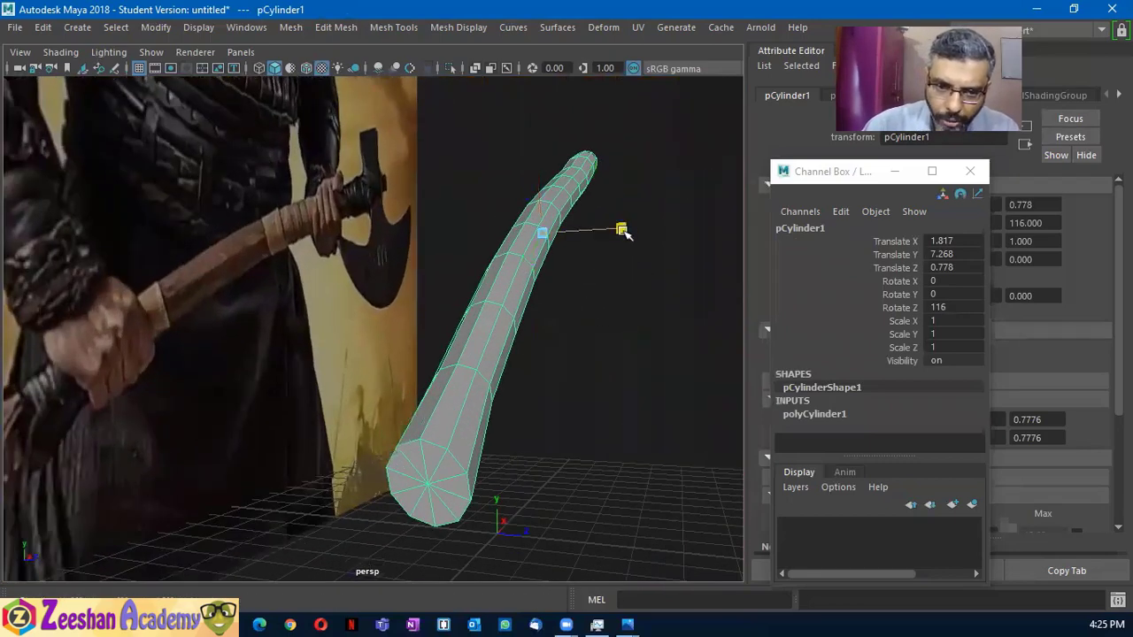
mouse_move(623, 231)
left_mouse_down()
mouse_move(554, 324)
mouse_move(539, 366)
left_mouse_up()
right_click_drag(539, 366, 647, 344, "alt")
mouse_move(647, 344)
left_mouse_down("alt")
mouse_move(561, 331)
mouse_move(584, 313)
mouse_move(587, 339)
mouse_move(683, 263)
left_mouse_up("alt")
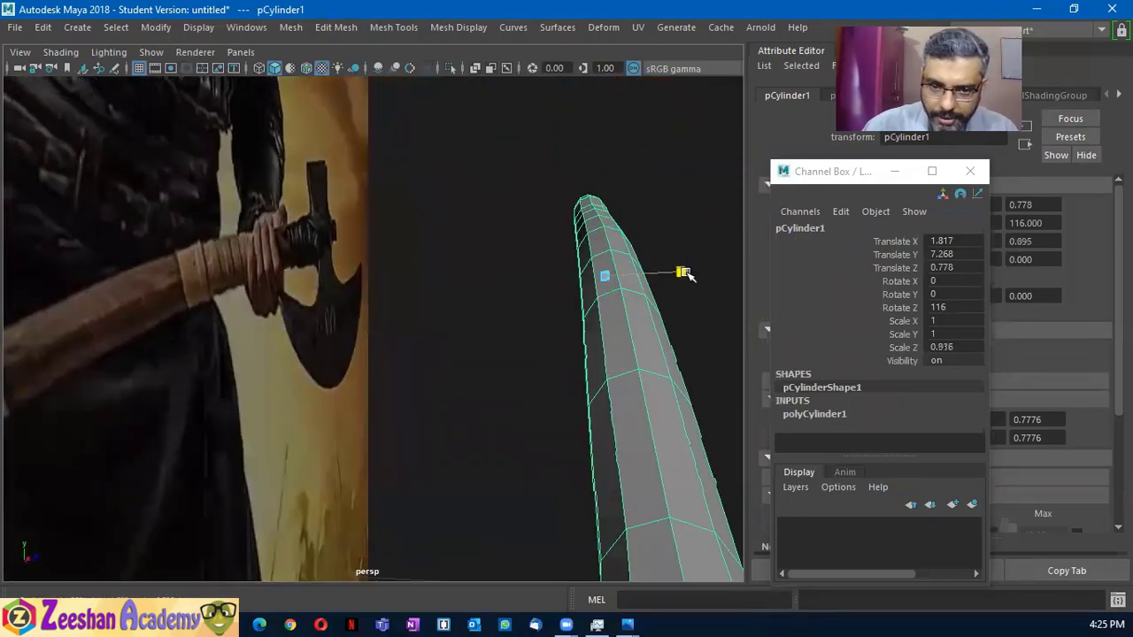
left_click_drag(614, 370, 585, 376, "alt")
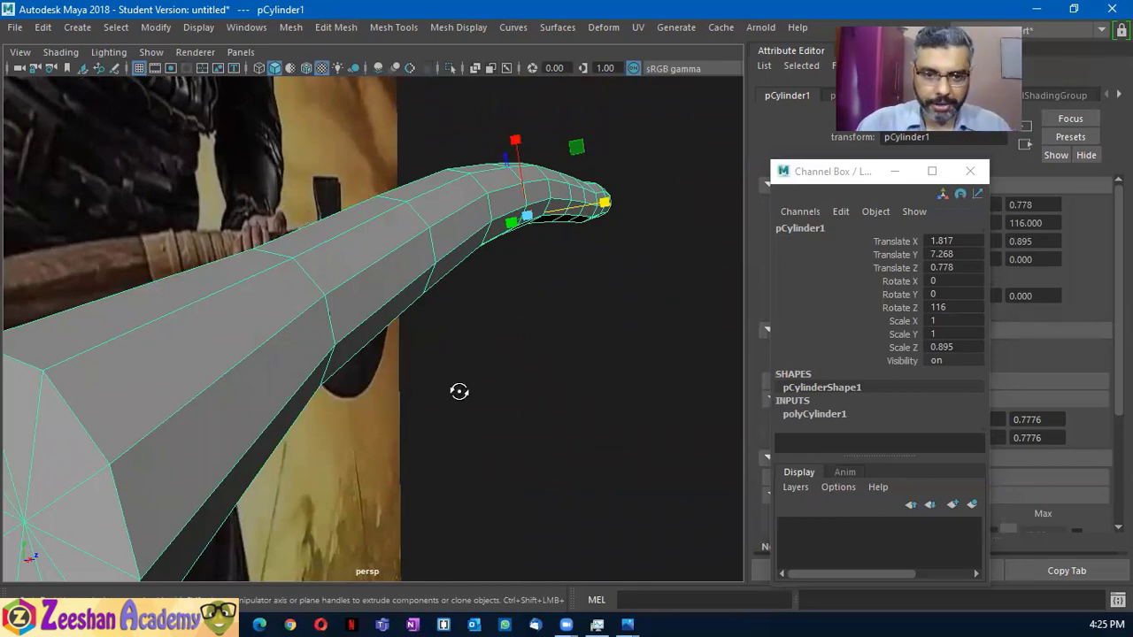
mouse_move(458, 391)
left_mouse_down("alt")
mouse_move(488, 379)
mouse_move(508, 422)
mouse_move(354, 381)
mouse_move(633, 404)
mouse_move(397, 371)
mouse_move(356, 381)
mouse_move(372, 397)
mouse_move(394, 354)
mouse_move(427, 362)
mouse_move(280, 372)
left_mouse_up("alt")
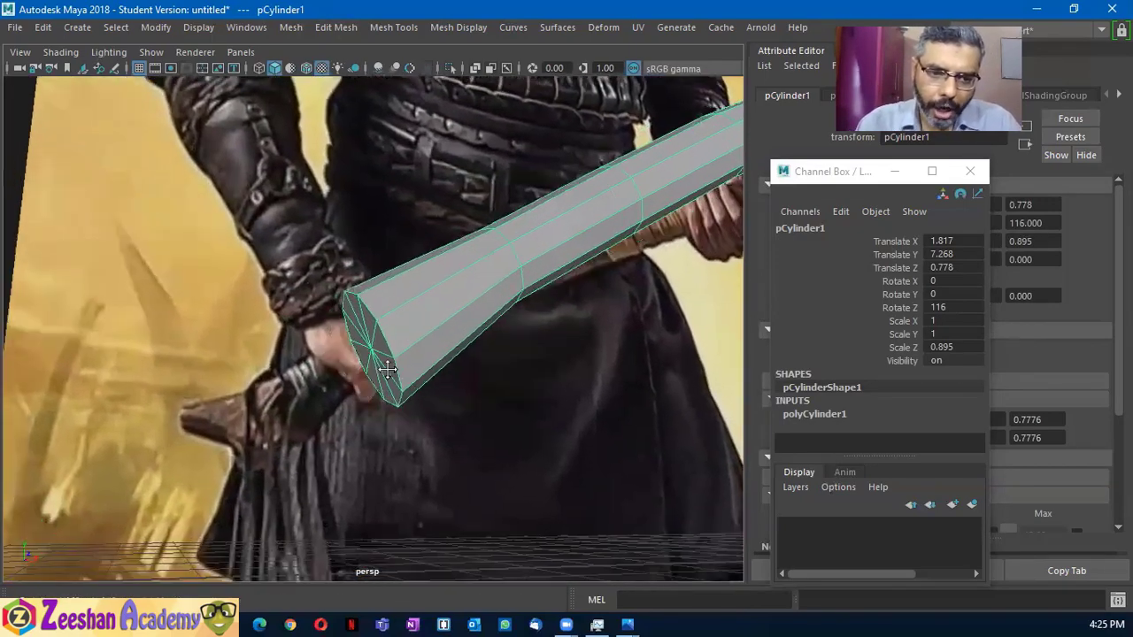
left_click_drag(269, 421, 504, 361, "alt")
key("space")
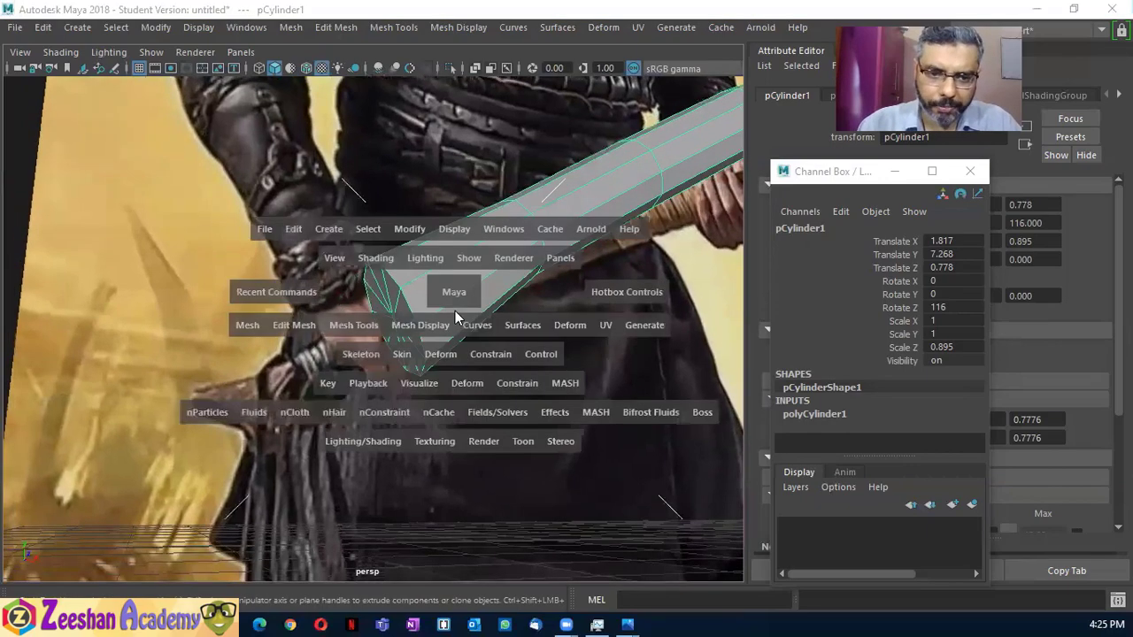
mouse_move(455, 311)
left_mouse_down()
mouse_move(400, 316)
mouse_move(453, 305)
mouse_move(412, 321)
left_mouse_up()
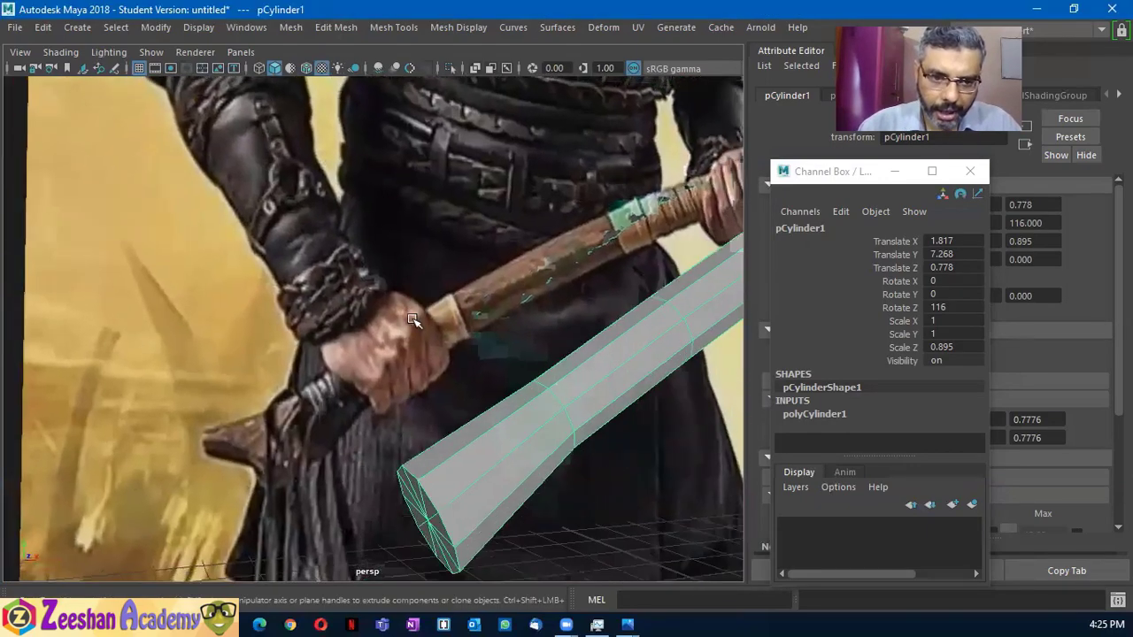
left_click_drag(469, 473, 480, 412, "alt")
right_click_drag(461, 270, 442, 219)
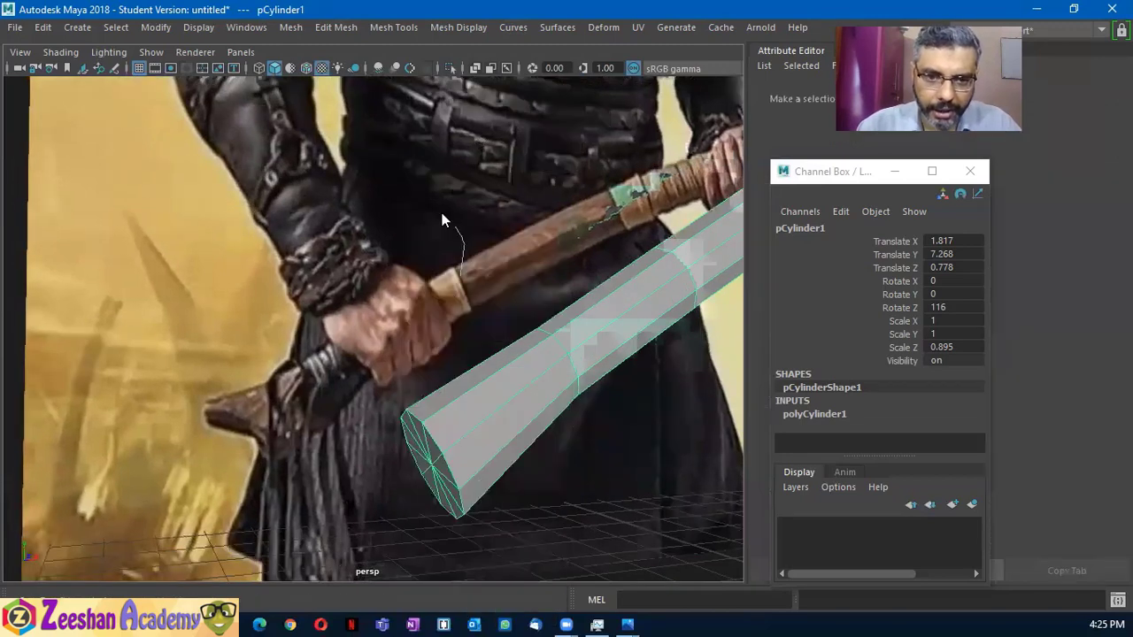
left_click(481, 411)
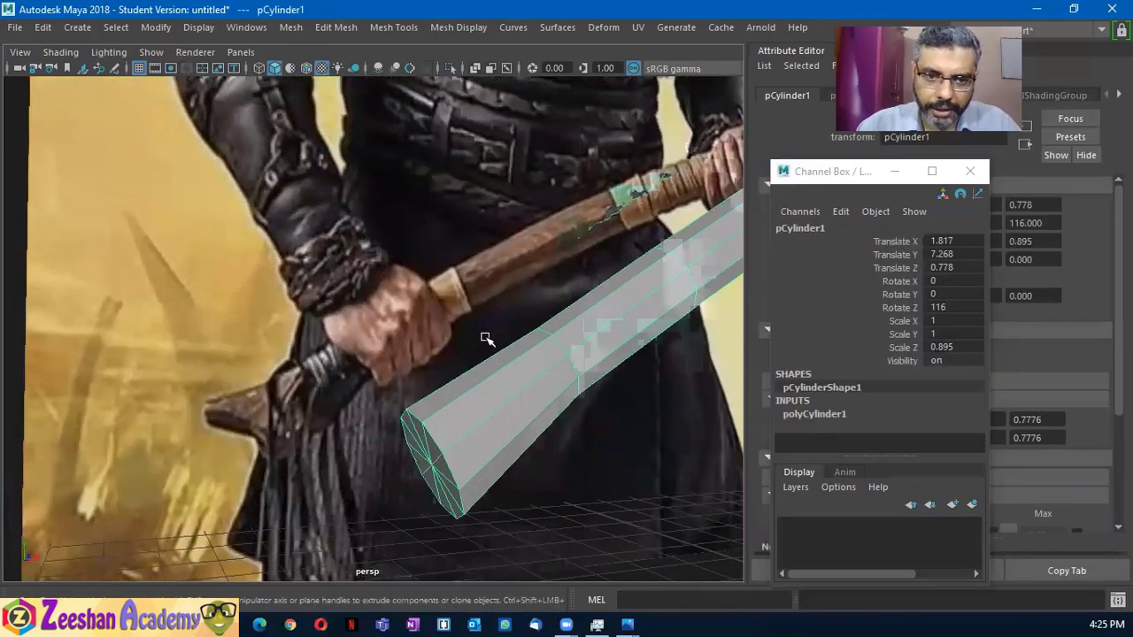
In Face mode, zoom to the cylinder's bottom end and select its six end-cap faces
right_click_drag(470, 389, 471, 283)
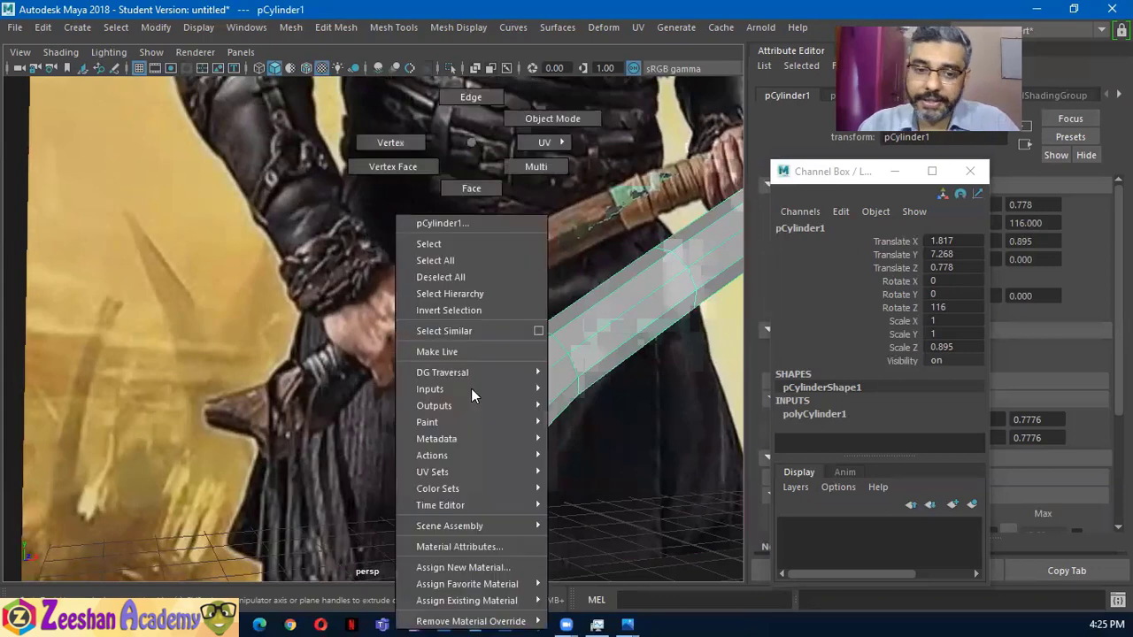
left_click_drag(392, 468, 460, 375, "alt")
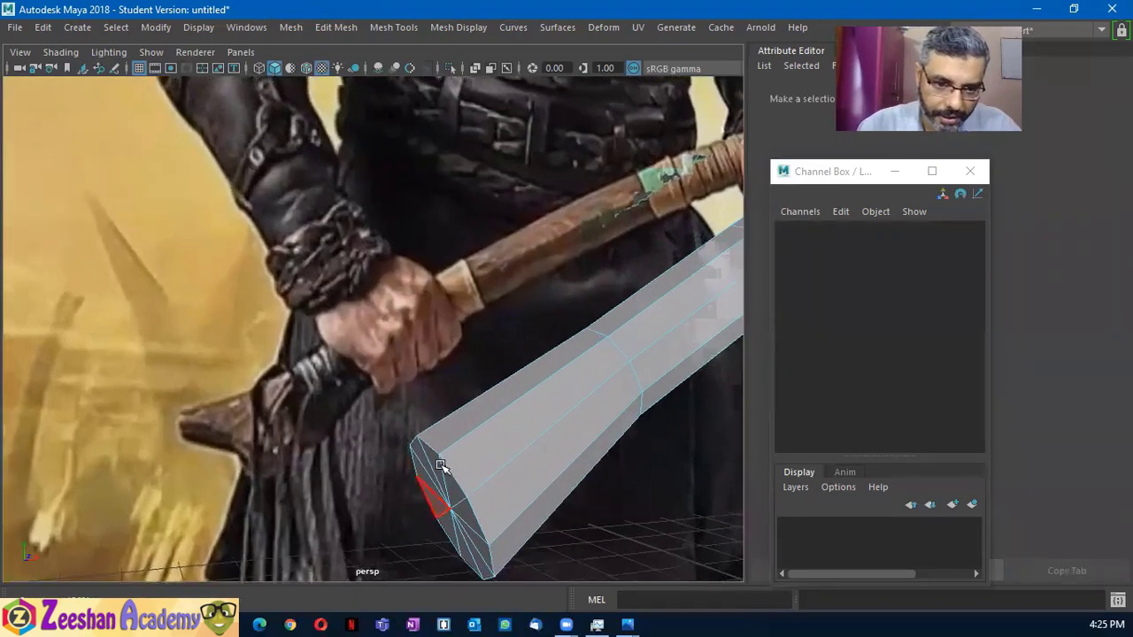
left_click(465, 304)
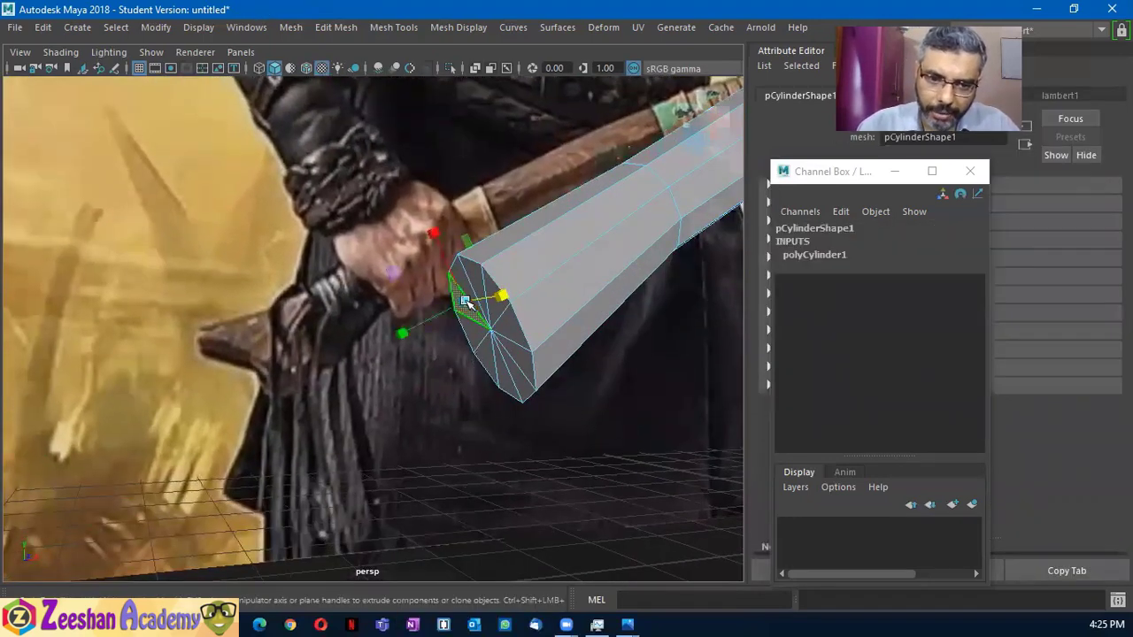
left_click(464, 333, "shift")
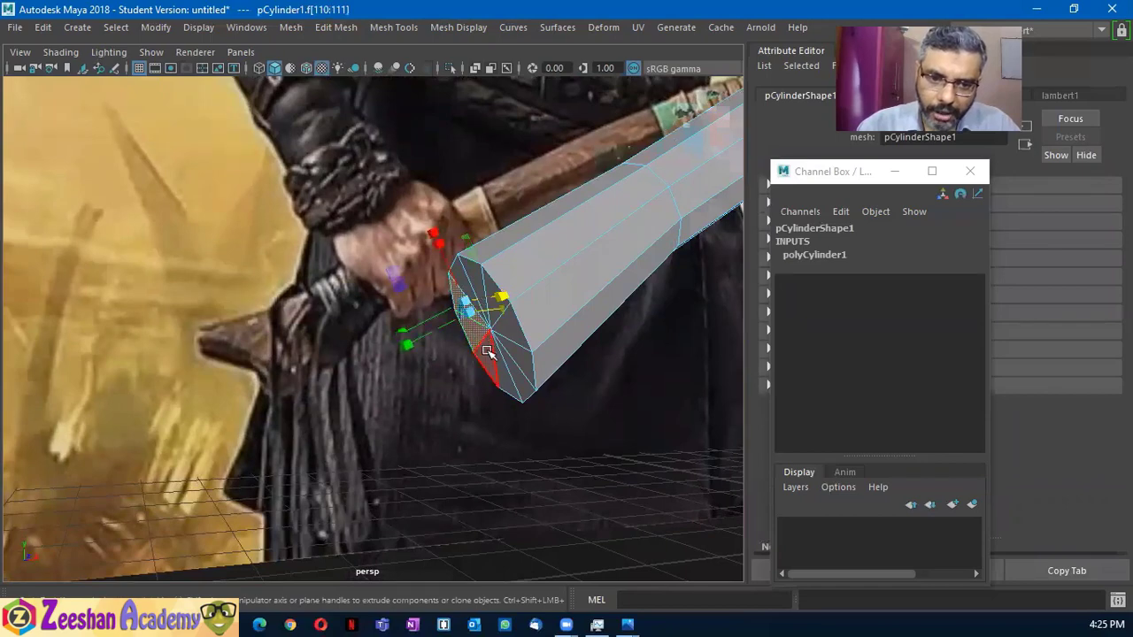
left_click(489, 363, "shift")
left_click(508, 376, "shift")
left_click(517, 354, "shift")
left_click(514, 339, "shift")
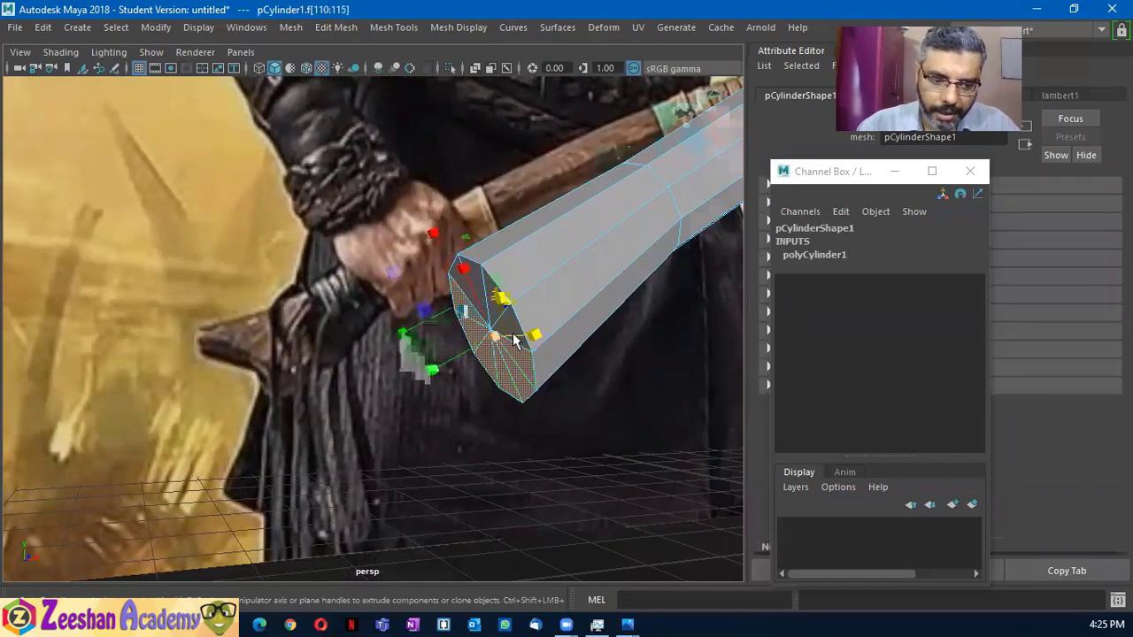
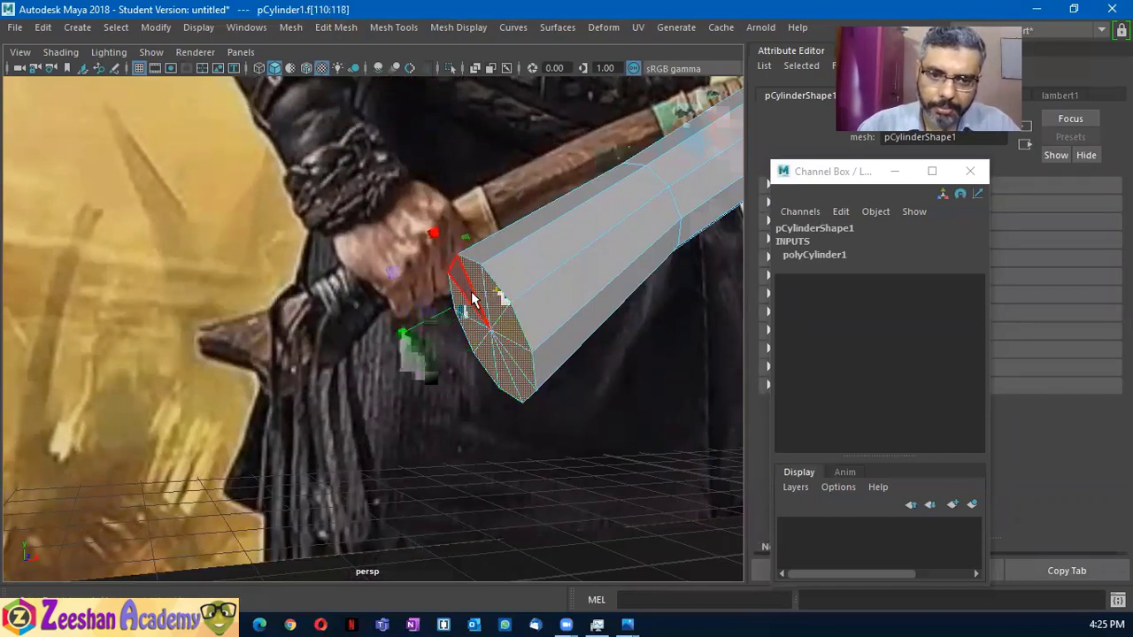
Add the last end-cap face, switch to Front view, and extrude the end faces toward the pommel
left_click(470, 299, "shift")
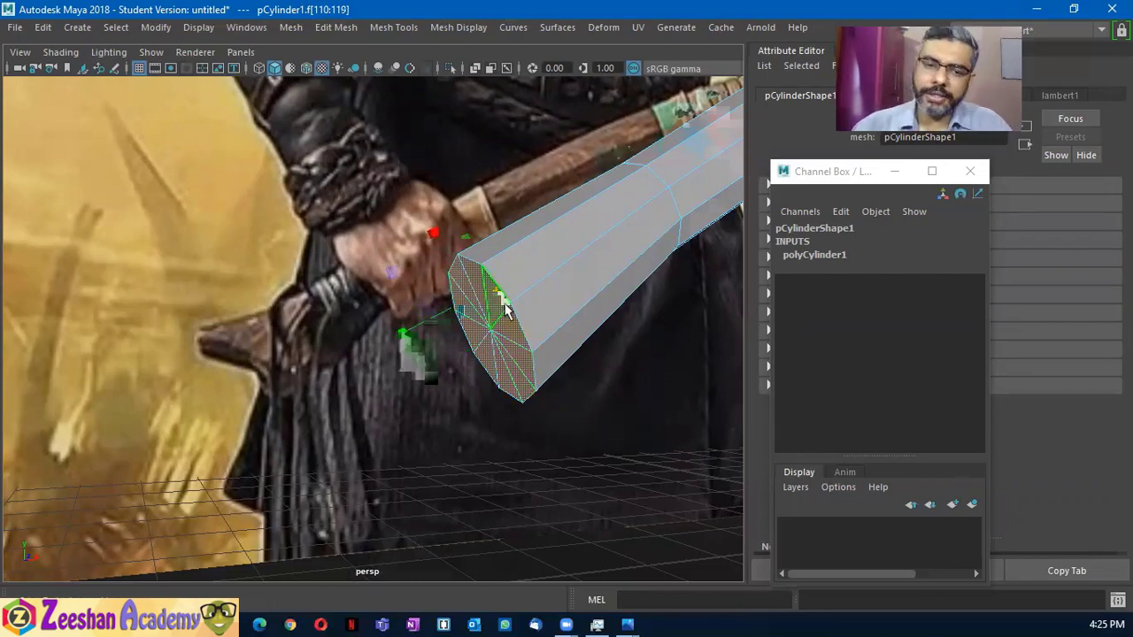
key("space")
left_click(466, 345)
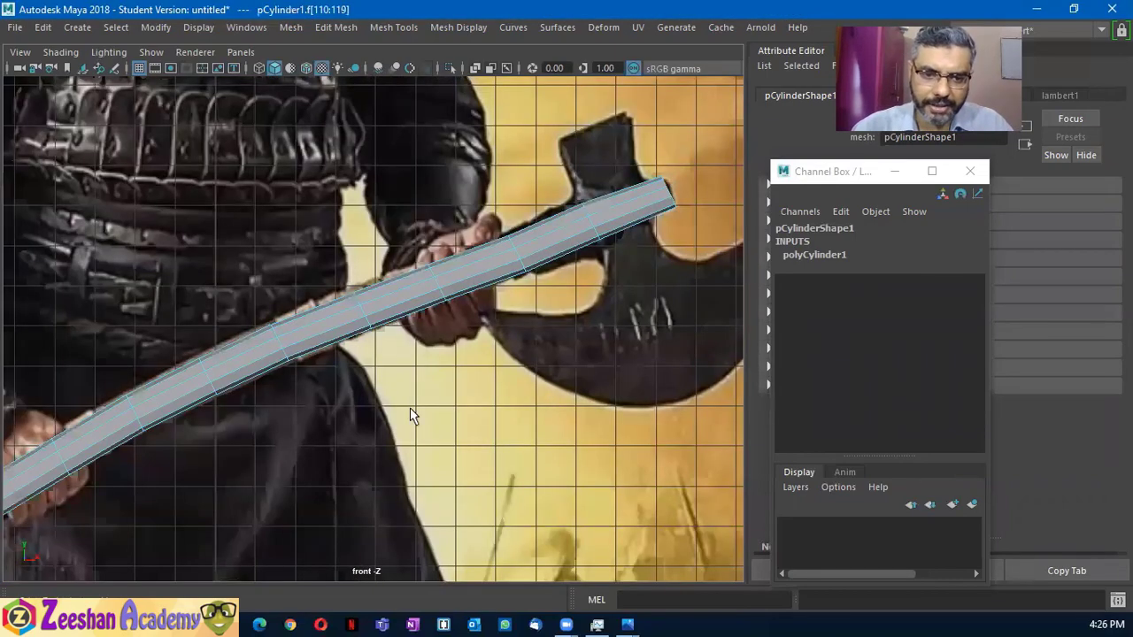
middle_click_drag(458, 352, 360, 298, "alt")
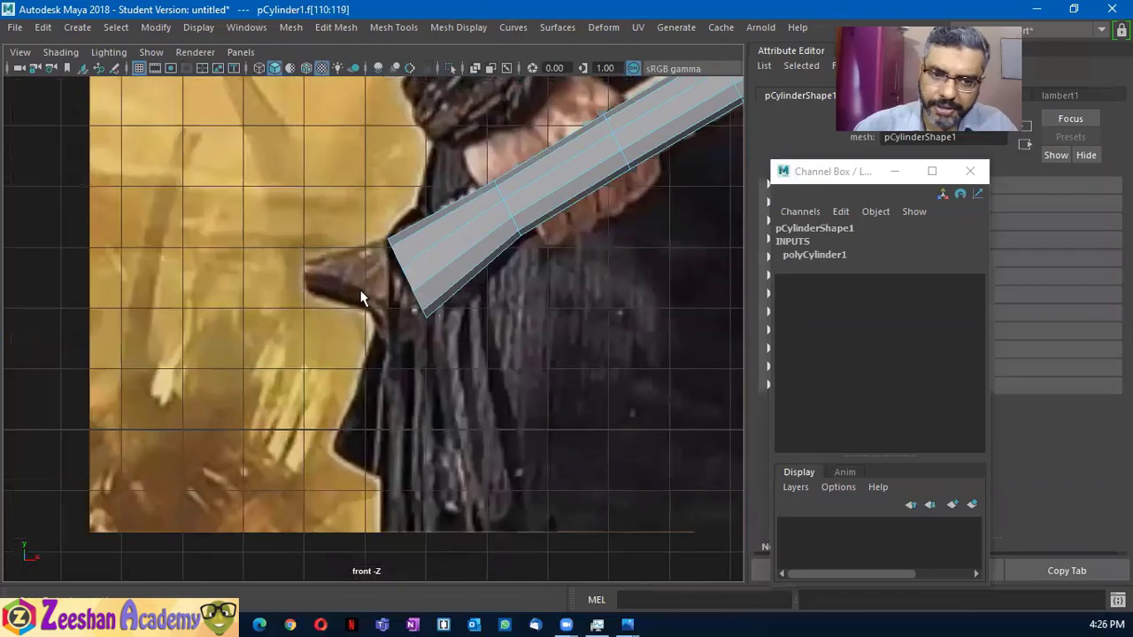
left_click(336, 27)
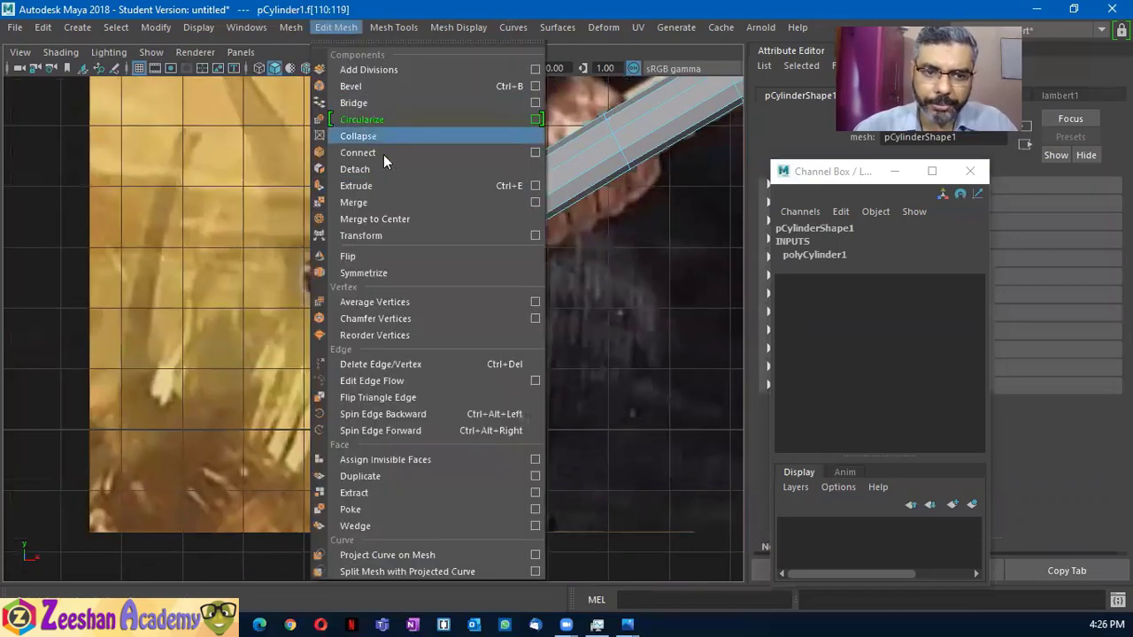
key("Escape")
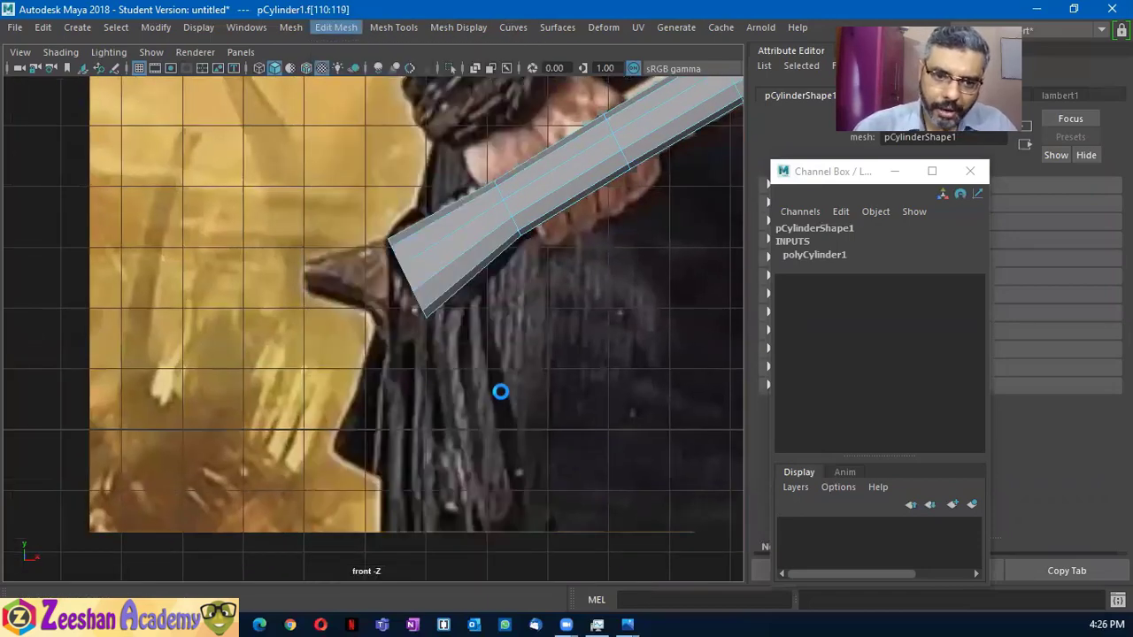
scroll(367, 341, "up", 2)
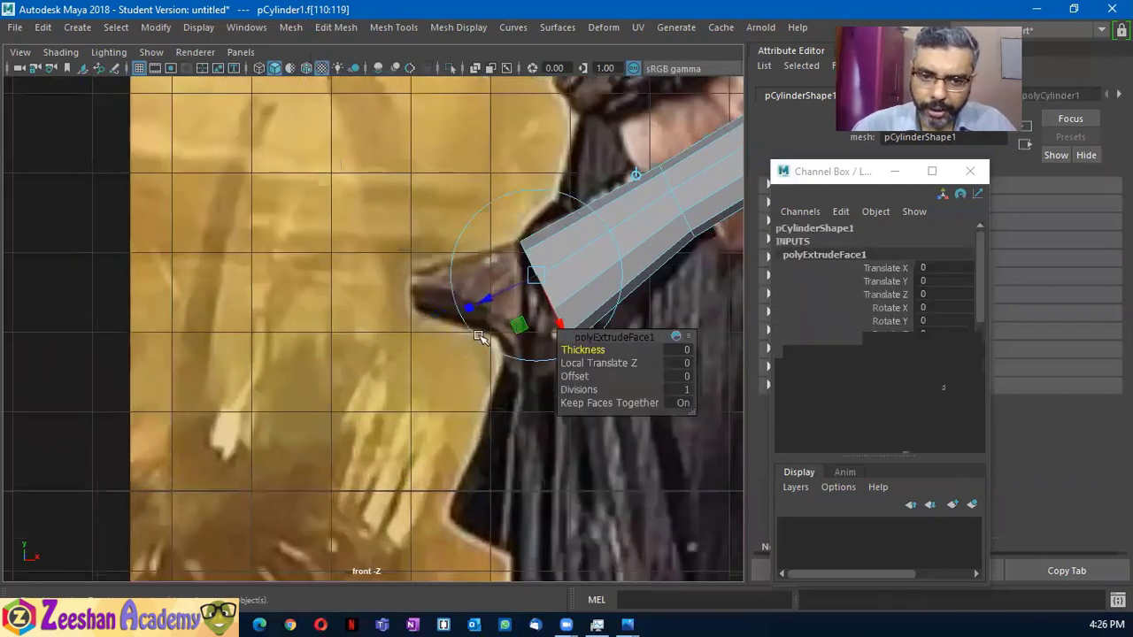
scroll(349, 331, "up", 2)
left_click_drag(352, 293, 328, 298)
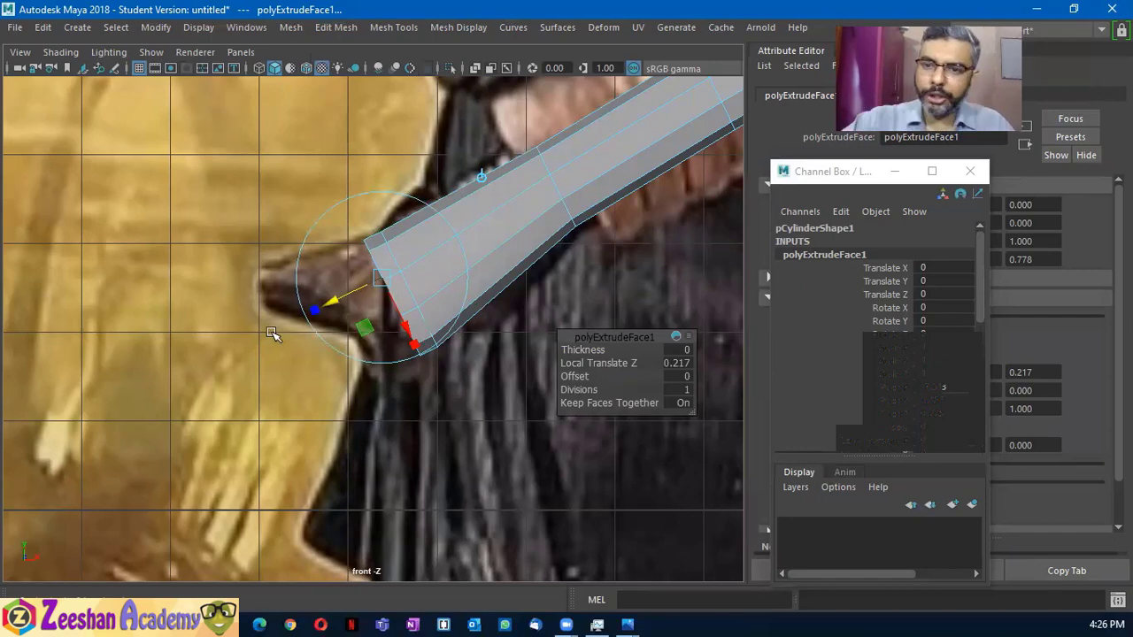
Extrude the end faces a second time, pushing them further toward the pommel
key("ctrl+e")
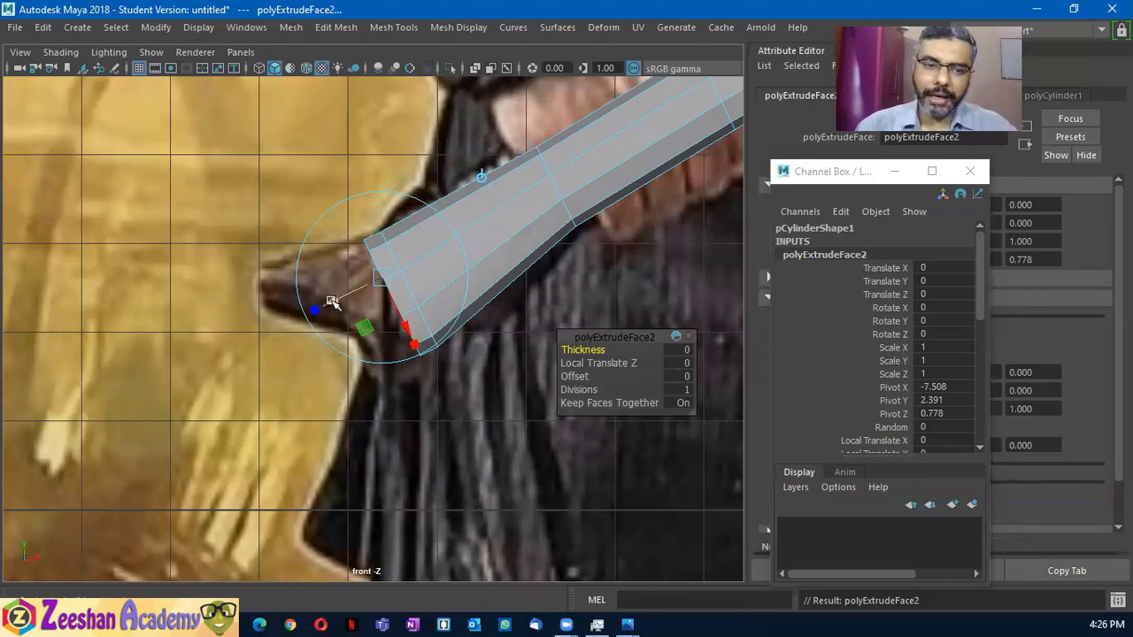
left_click_drag(336, 301, 306, 312)
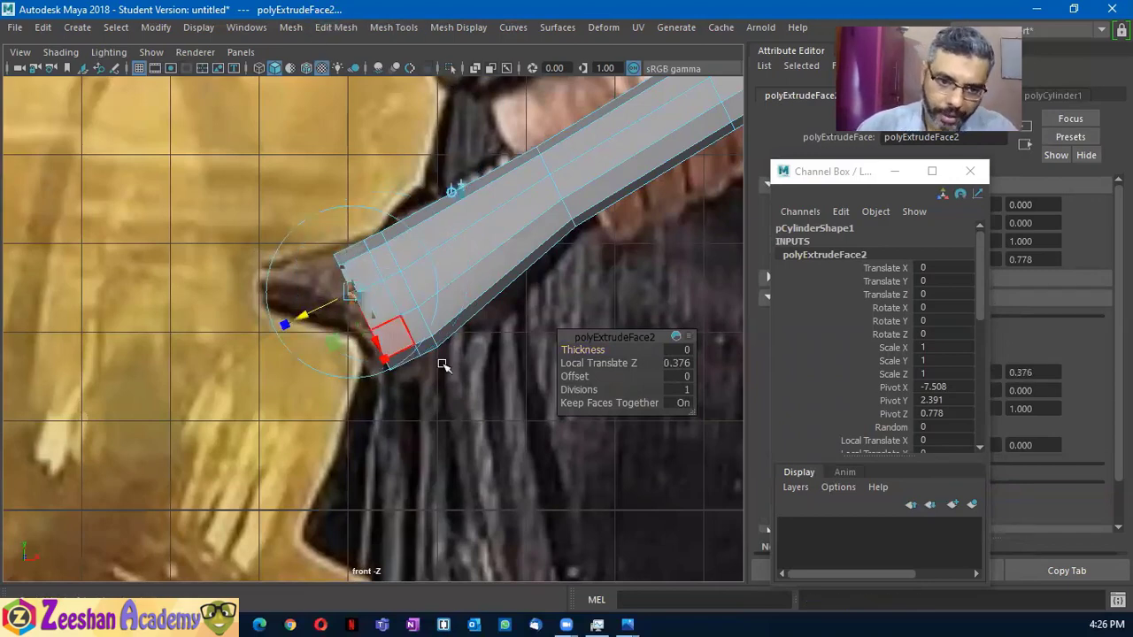
key("w")
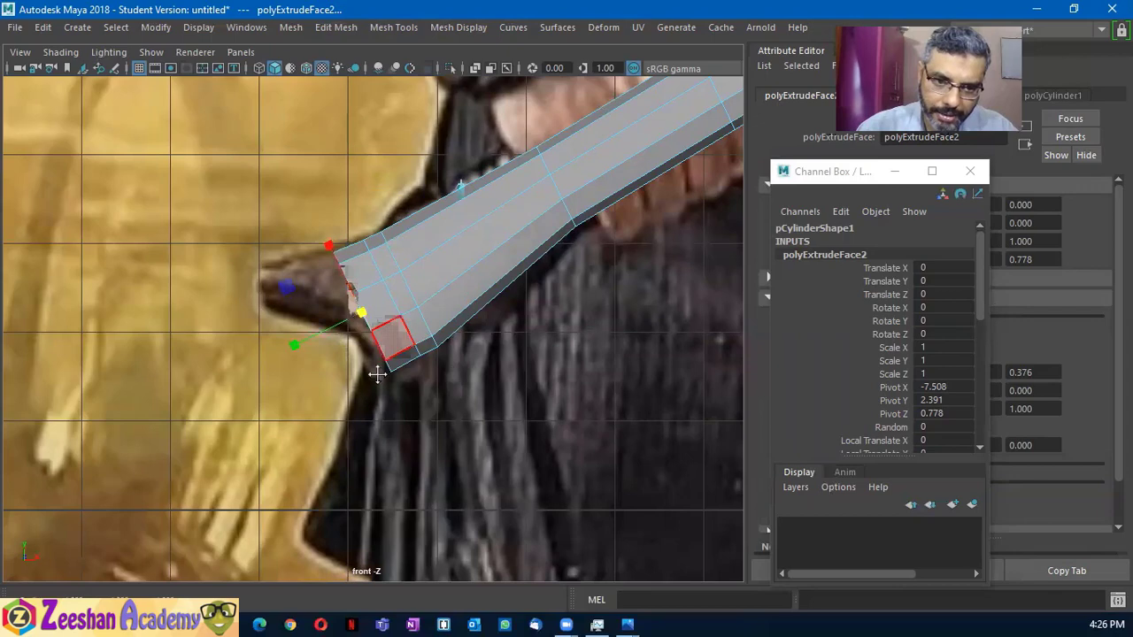
scroll(375, 371, "up", 2)
scroll(424, 382, "up", 1)
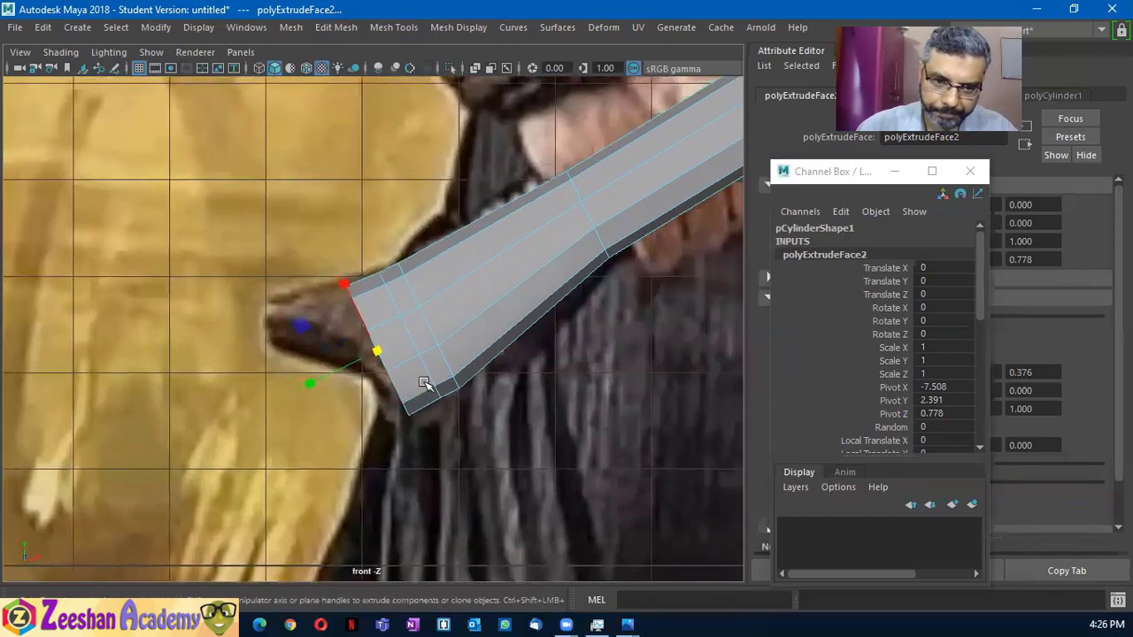
left_click(370, 356)
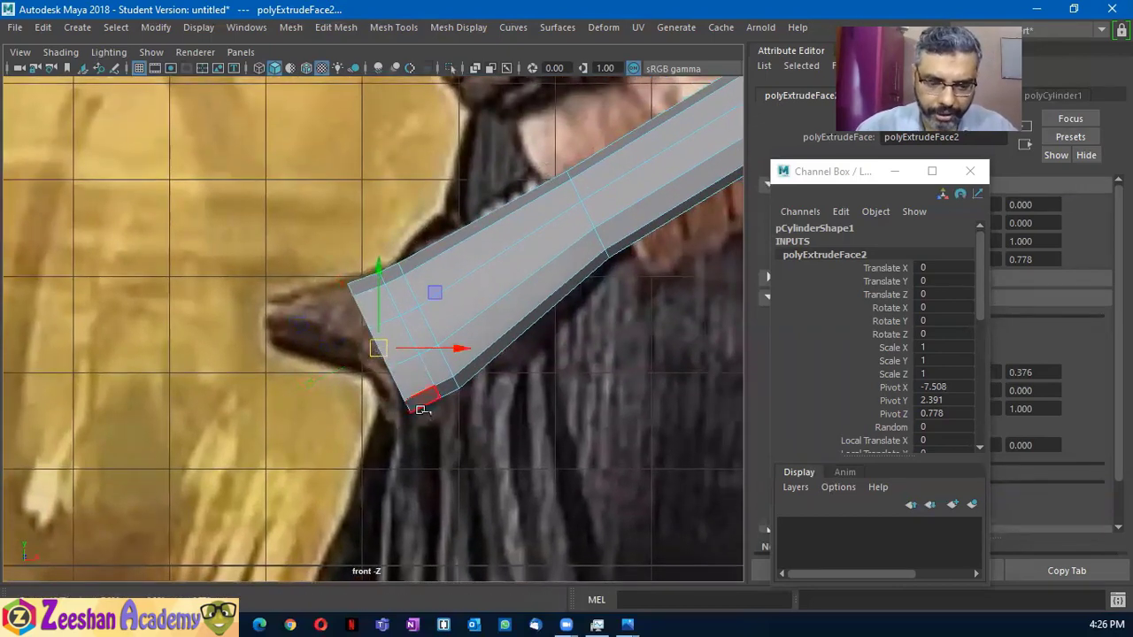
Extrude the tip faces a third time, extending them out to the pommel point
key("ctrl+e")
left_click_drag(328, 347, 305, 354)
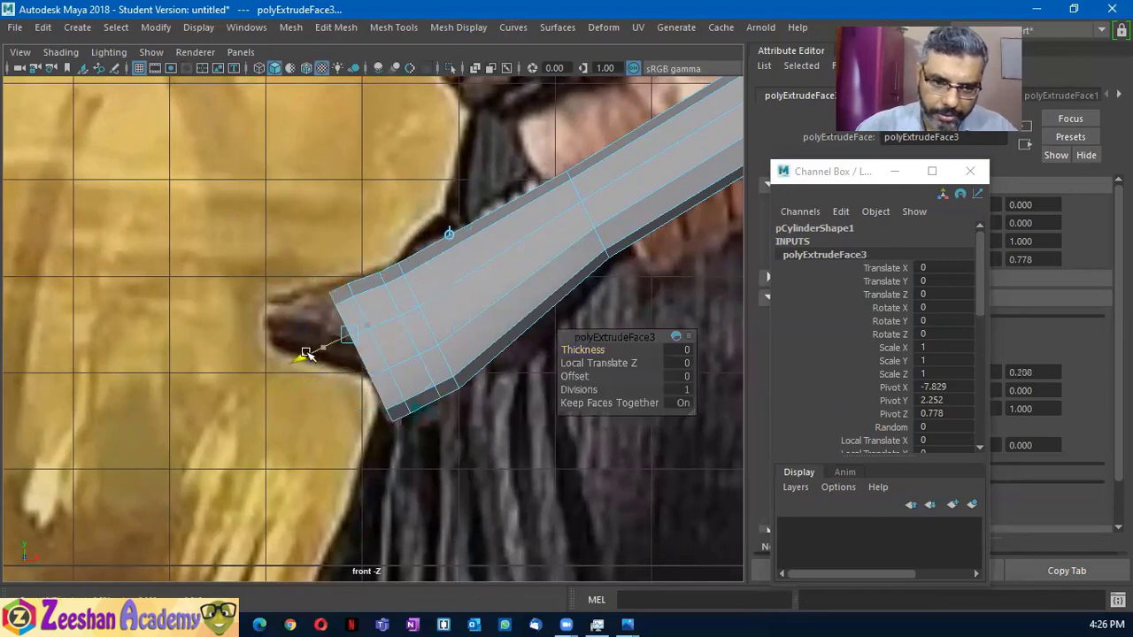
key("w")
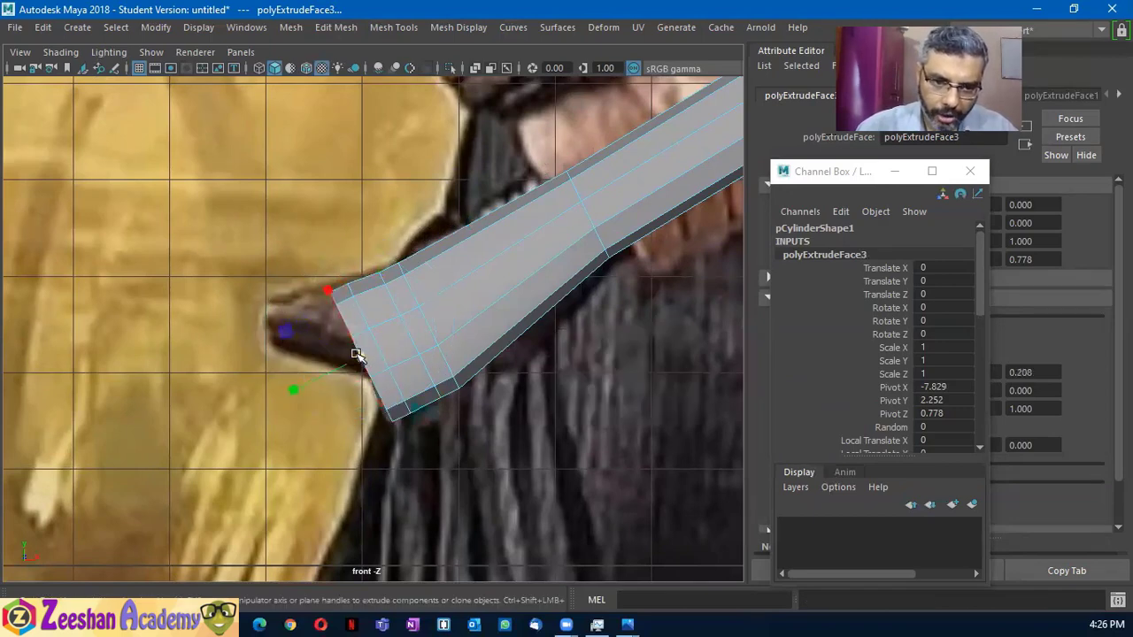
key("q")
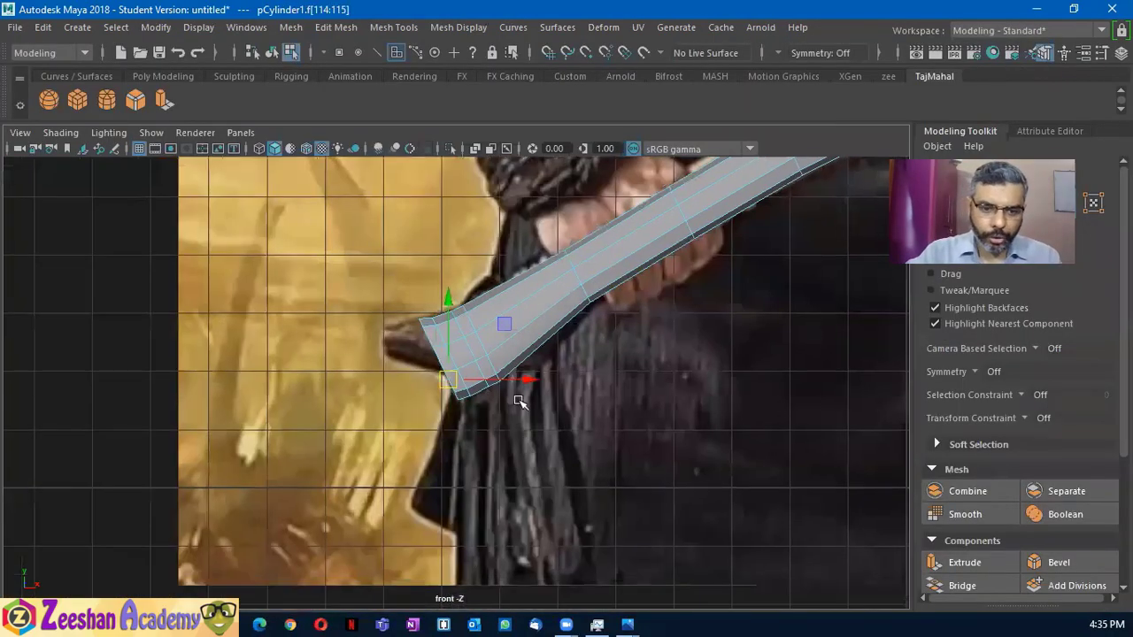
key("space")
left_click_drag(483, 376, 518, 331)
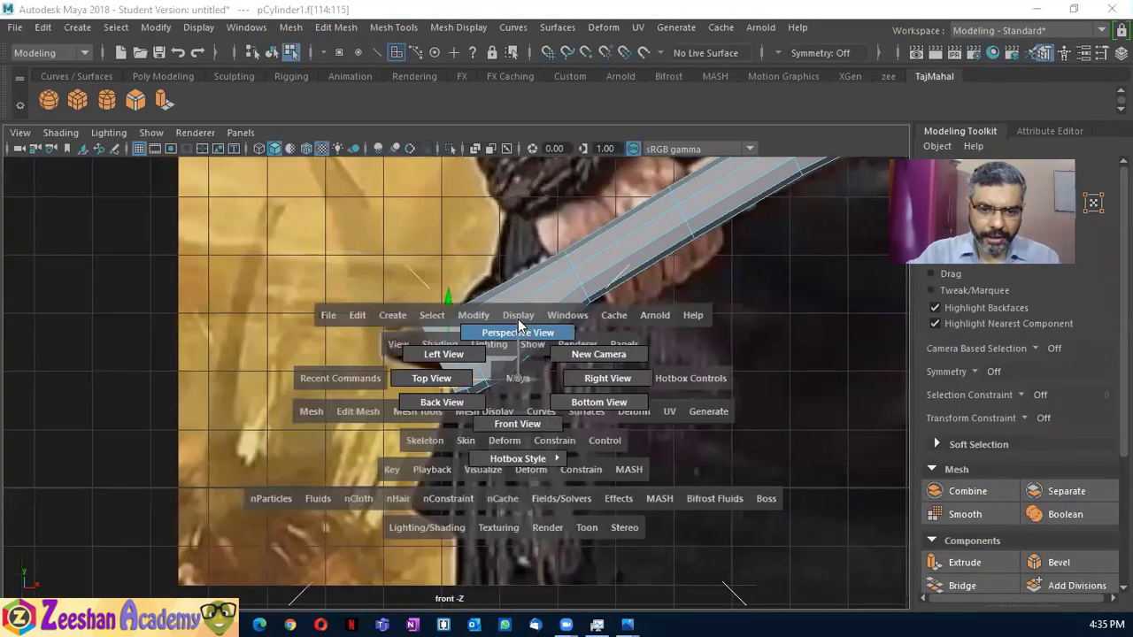
left_click_drag(471, 385, 450, 379, "alt")
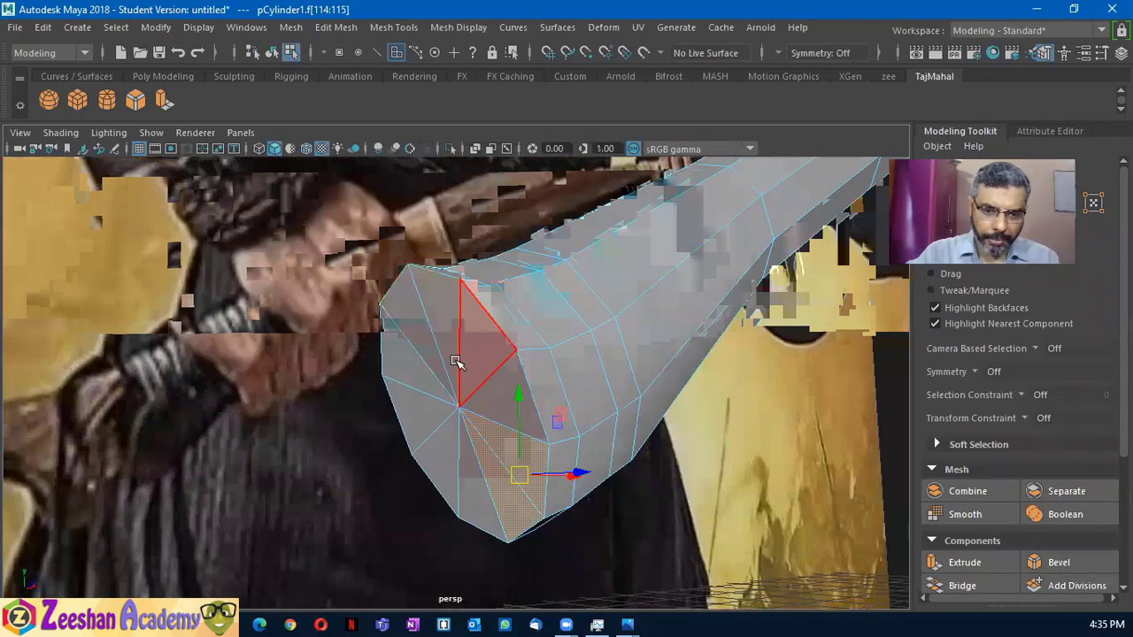
left_click(489, 363)
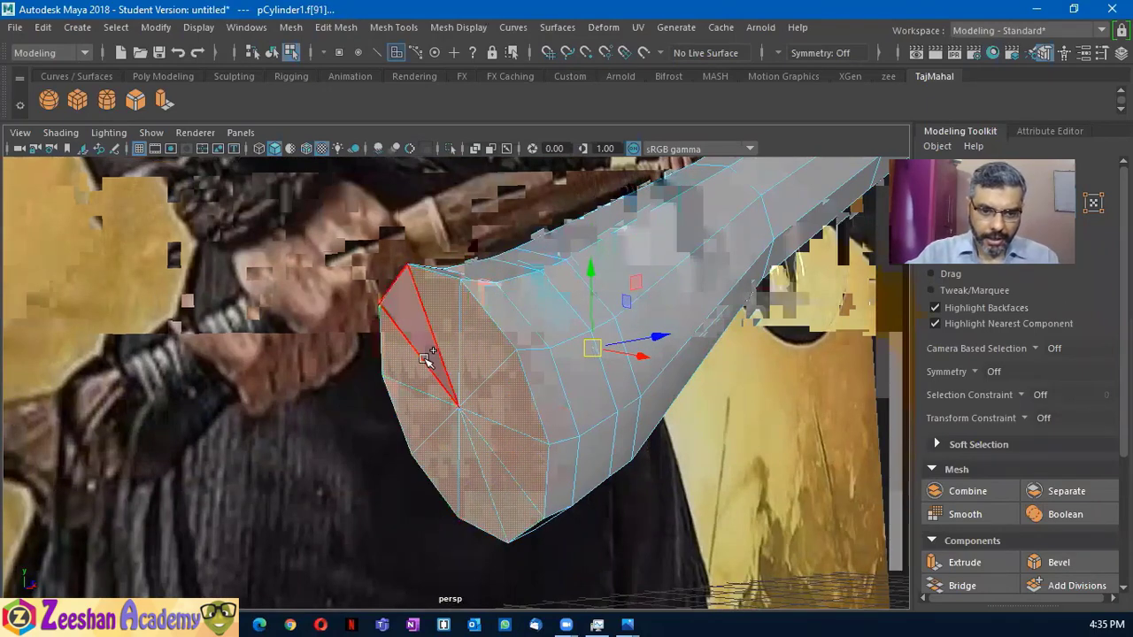
key("Delete")
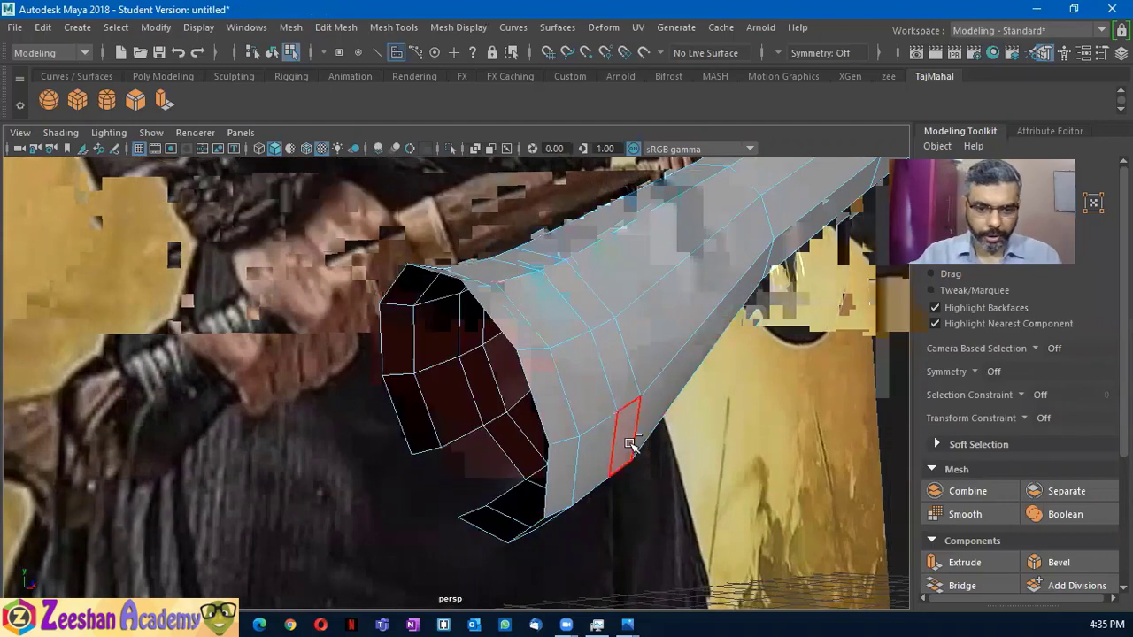
key("ctrl+z")
left_click_drag(539, 432, 720, 384, "alt")
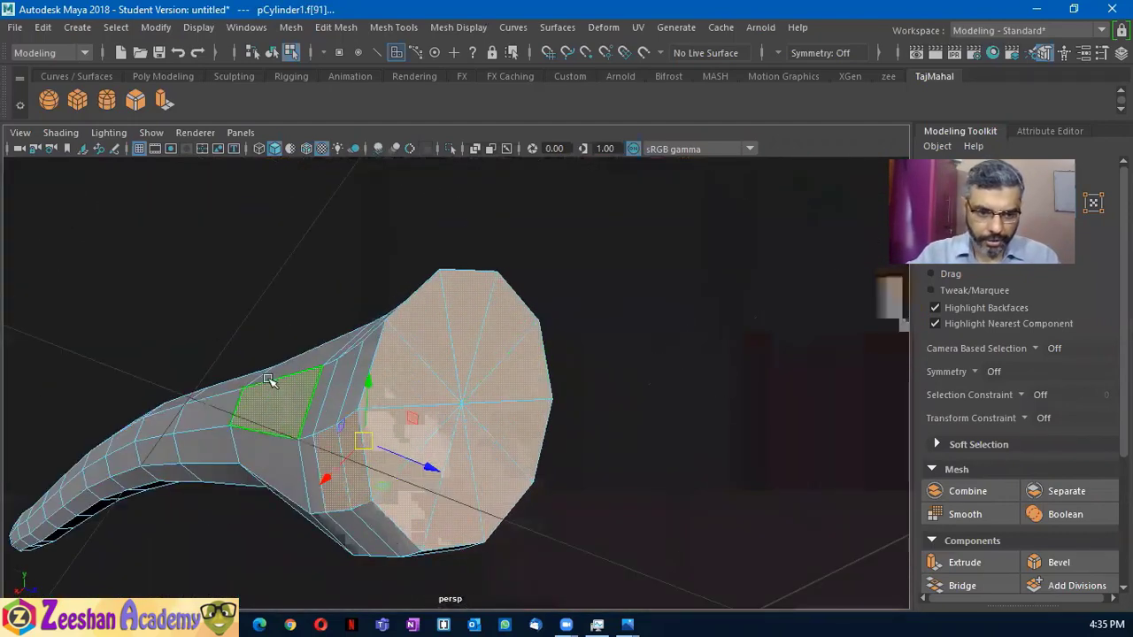
left_click_drag(229, 333, 360, 524)
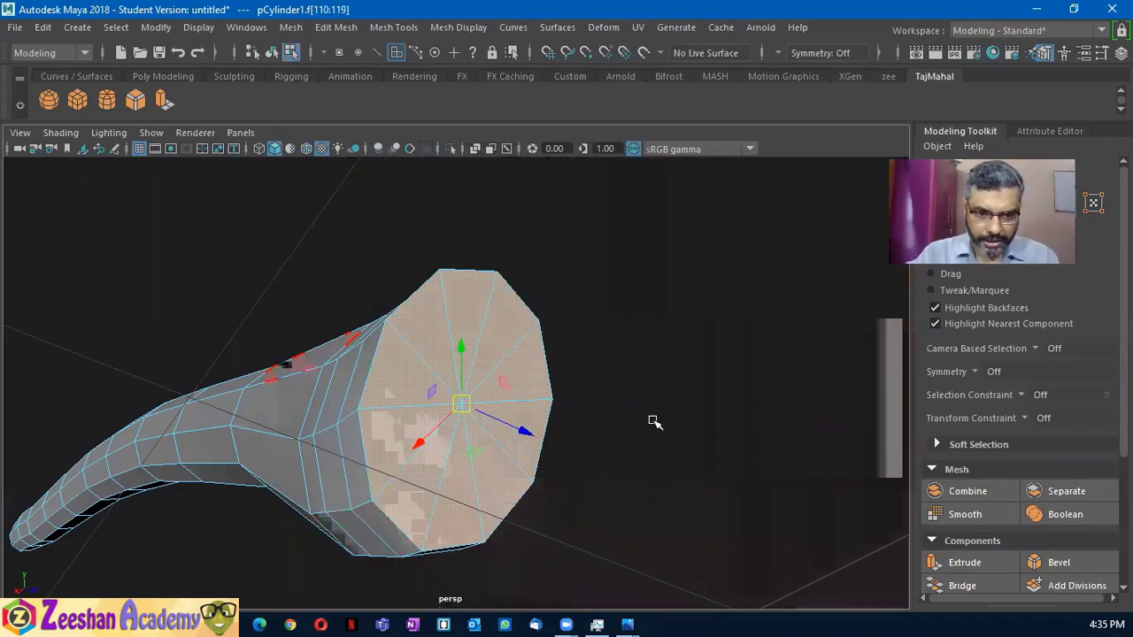
left_click_drag(653, 422, 417, 435, "alt")
key("4")
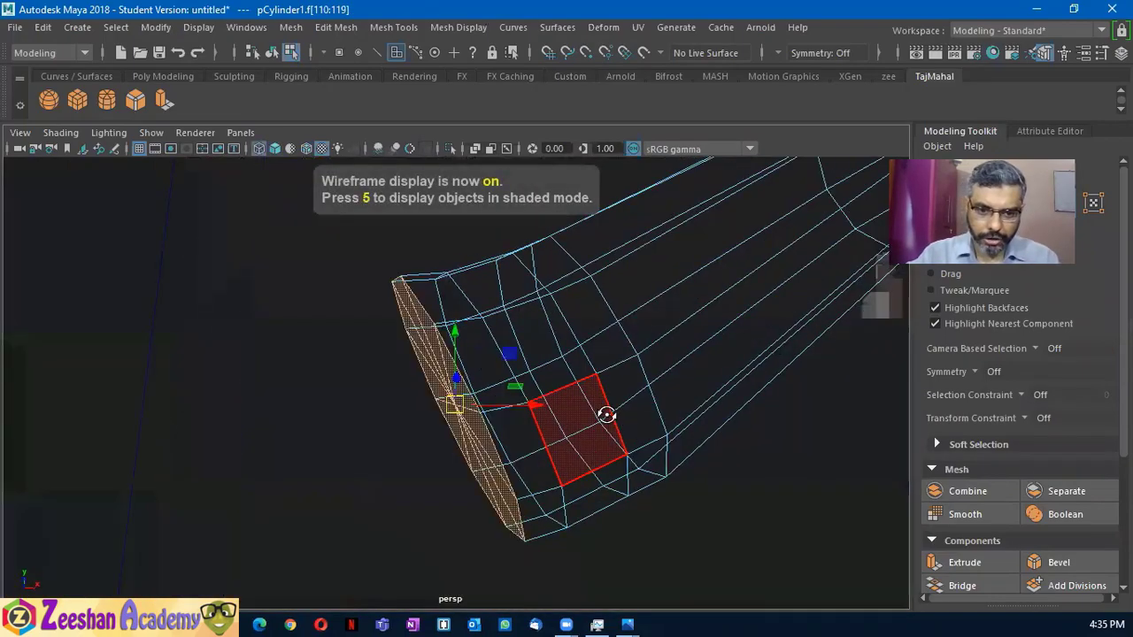
left_click_drag(605, 415, 517, 436, "alt")
key("5")
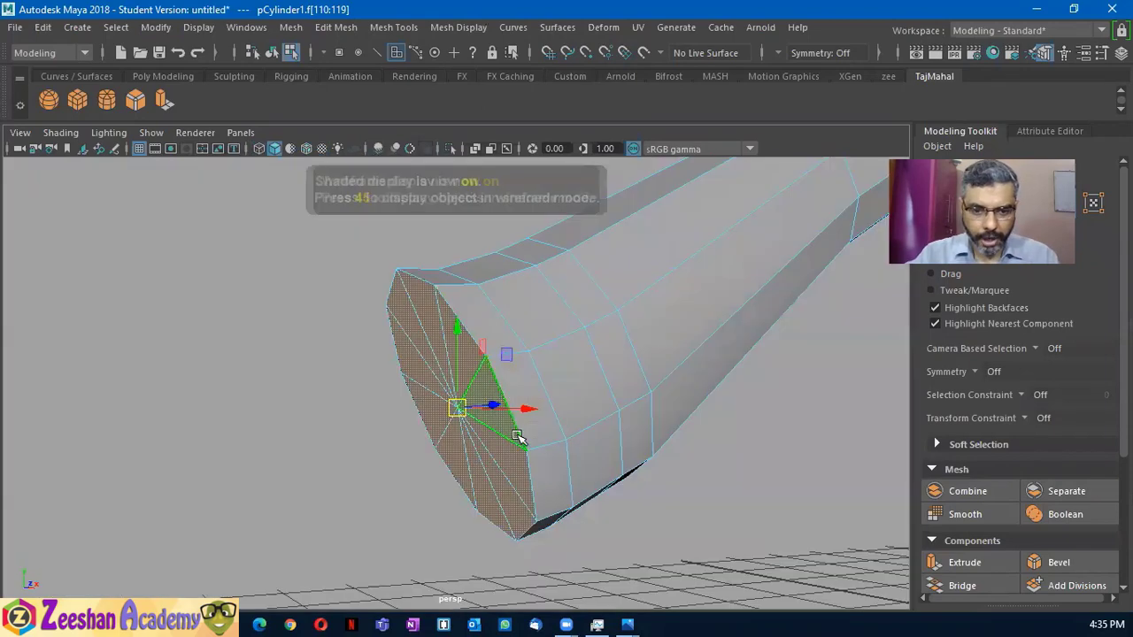
left_click(602, 500)
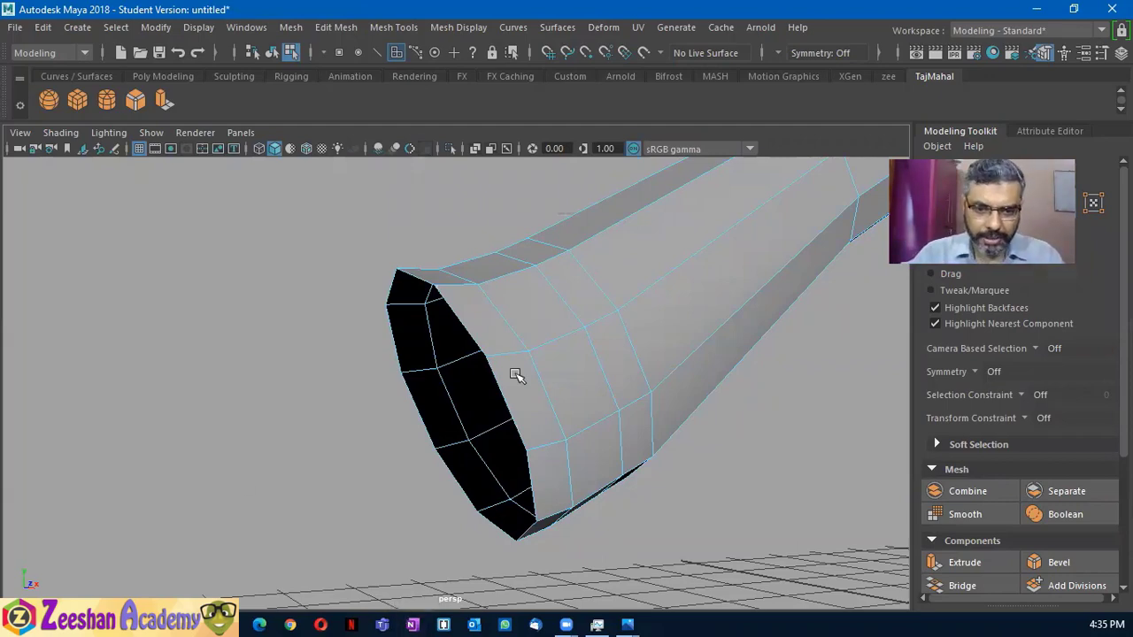
left_click_drag(516, 374, 433, 387, "alt")
key("6")
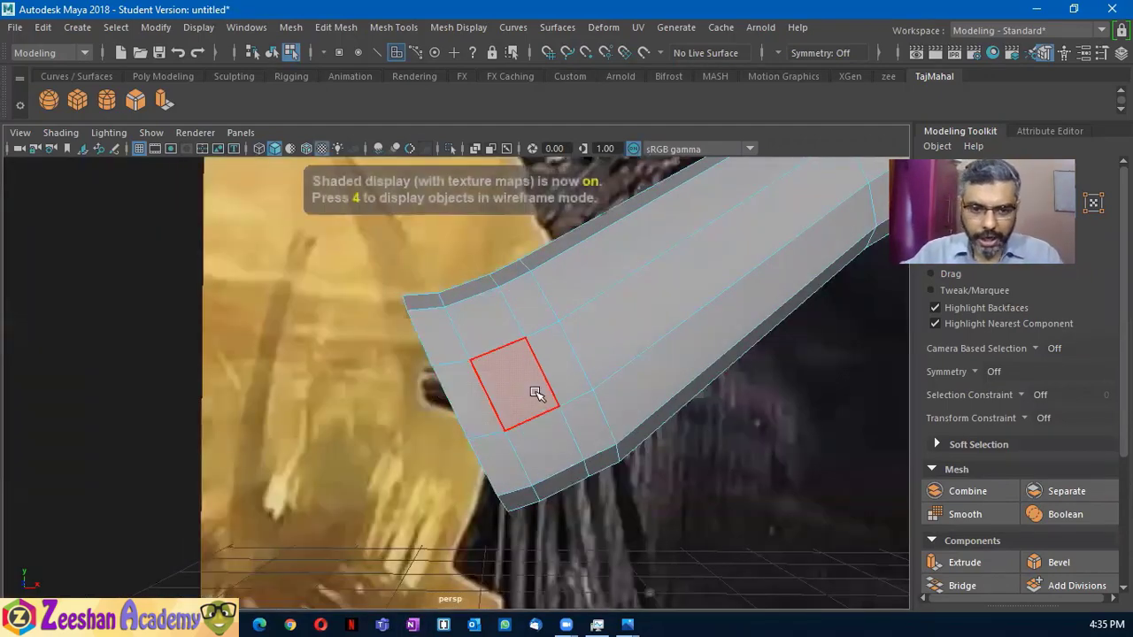
key("space")
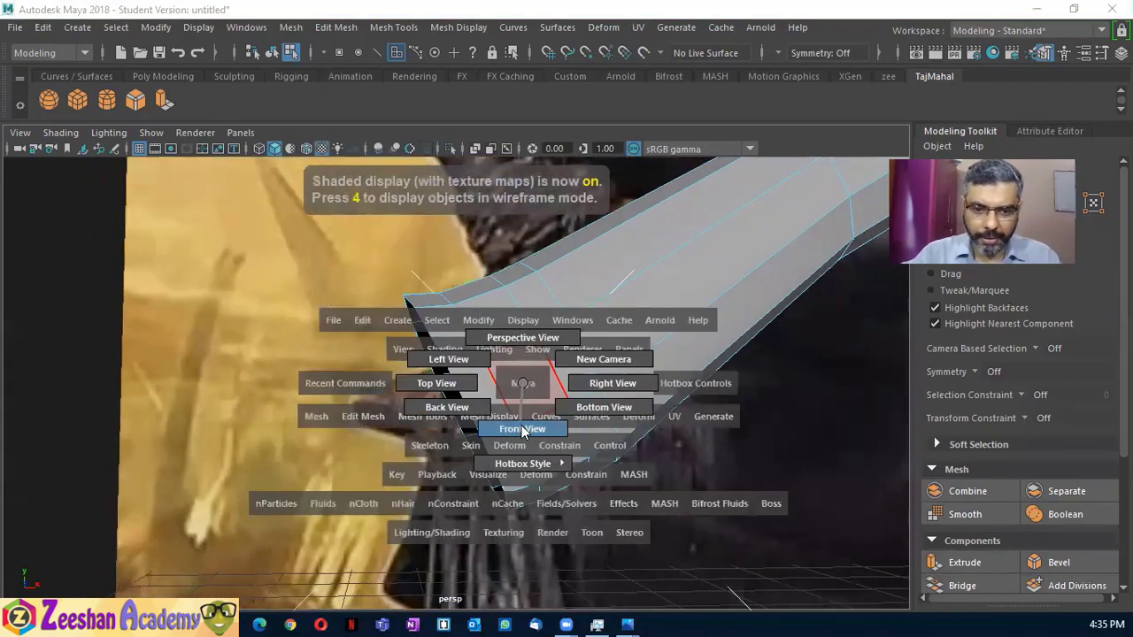
left_click_drag(533, 408, 522, 432)
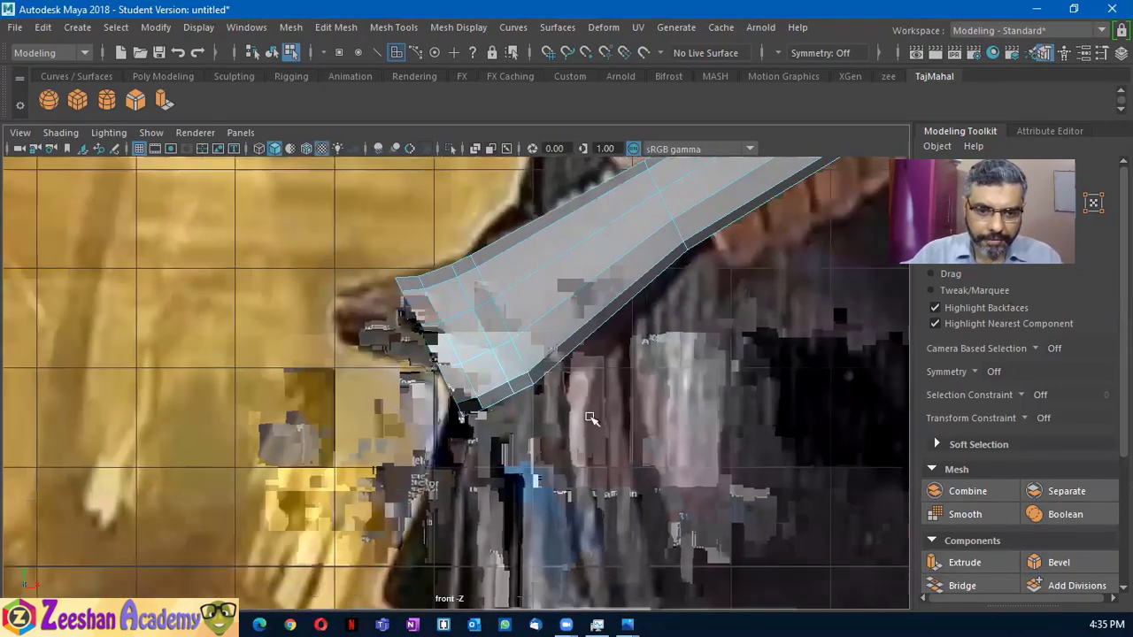
scroll(589, 407, "up", 3)
Switch to vertex mode and pull the tip vertices toward the reference outline
right_click(477, 270)
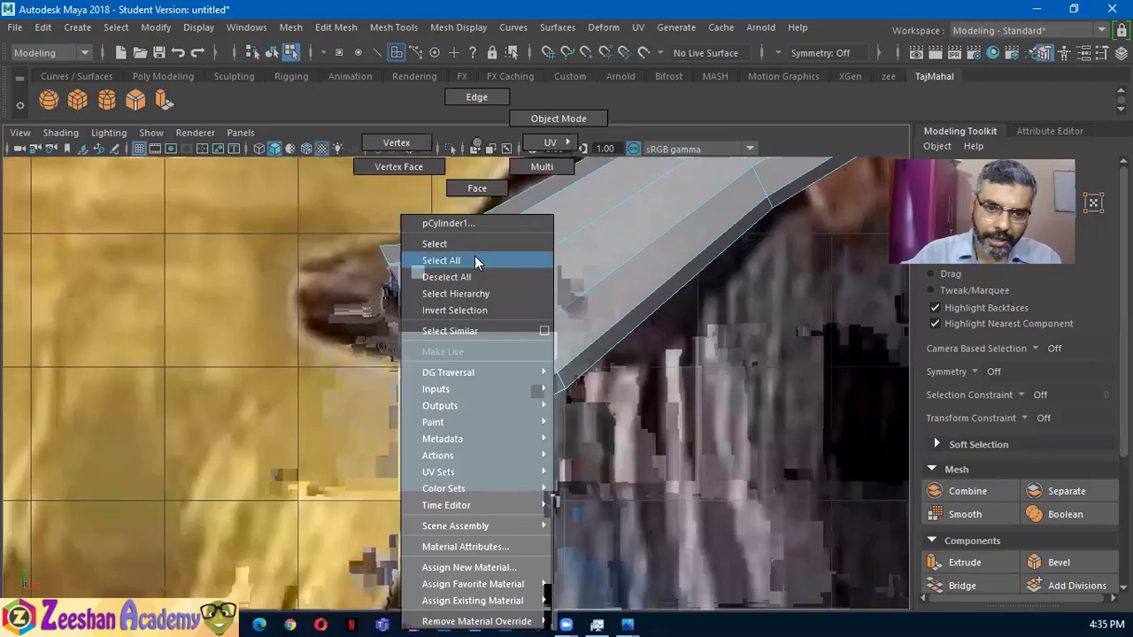
left_click(396, 142)
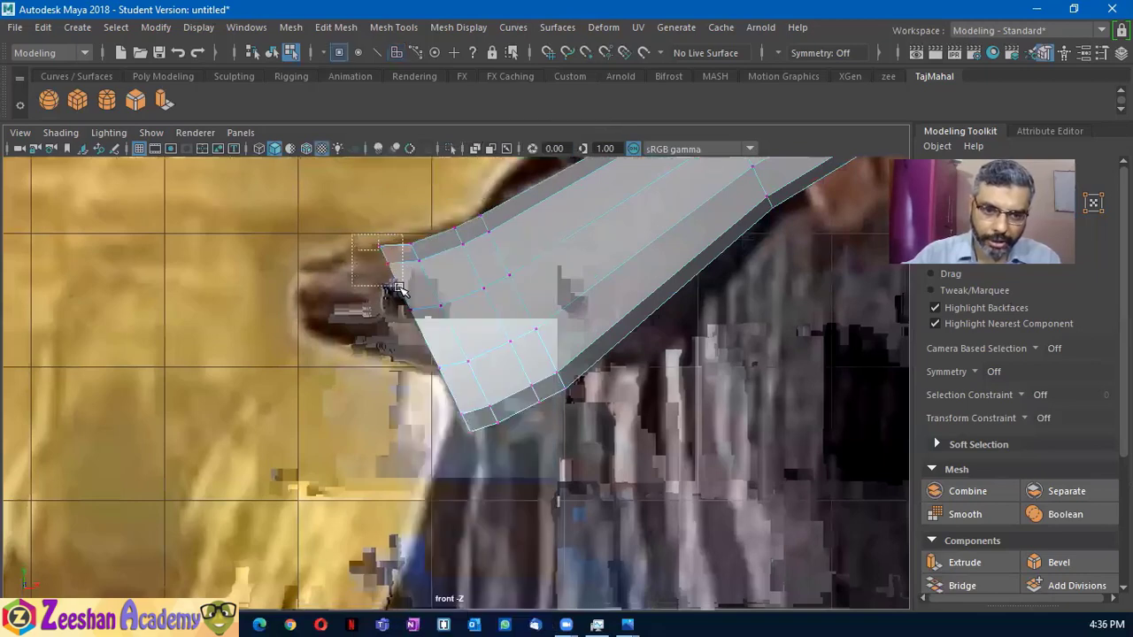
left_click_drag(379, 257, 304, 274)
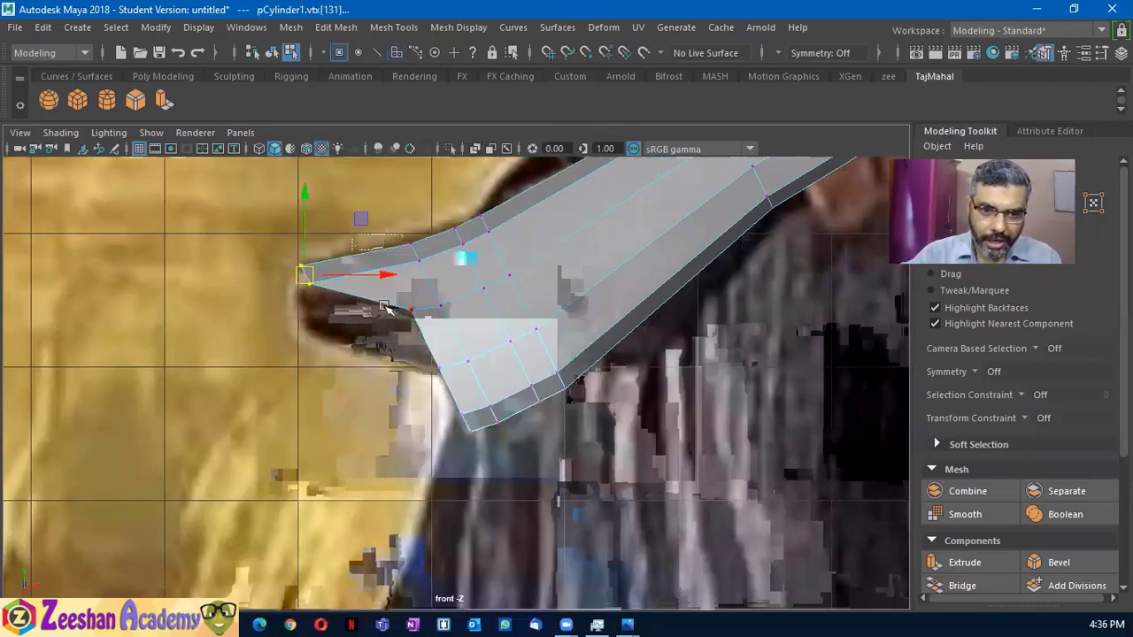
mouse_move(370, 302)
left_mouse_down()
mouse_move(423, 341)
mouse_move(310, 324)
left_mouse_up()
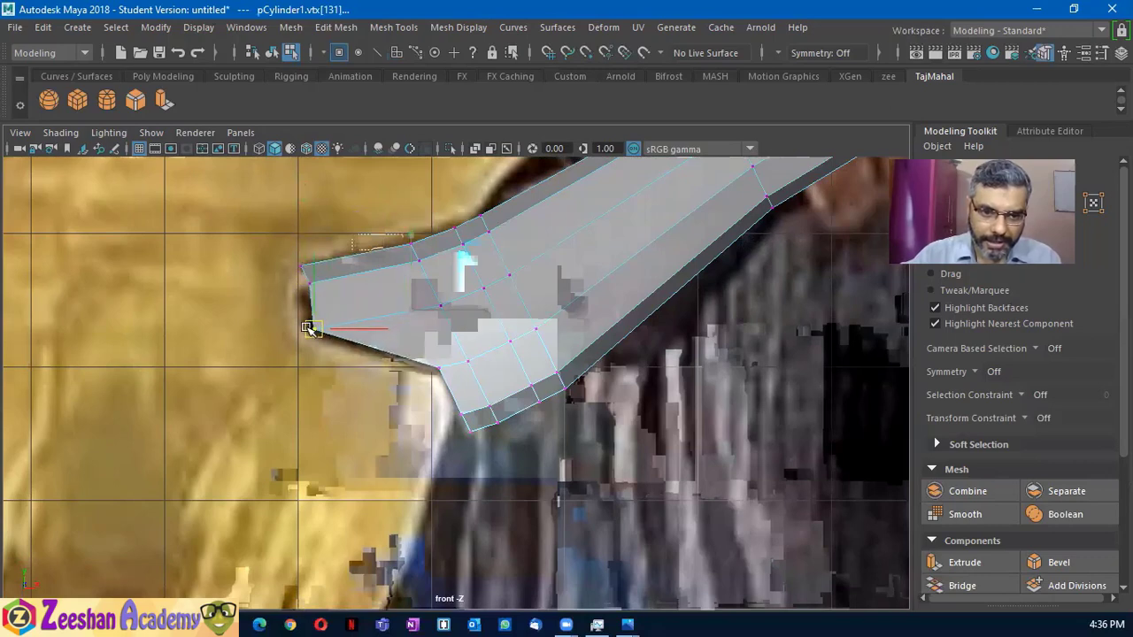
left_click_drag(323, 271, 320, 275)
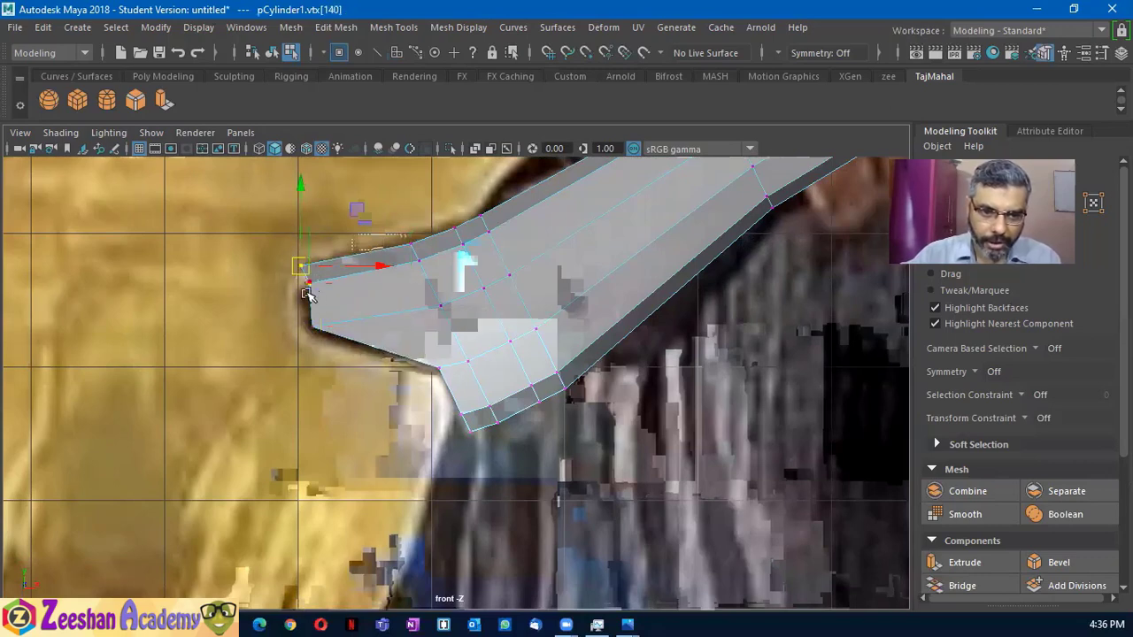
left_click(305, 292)
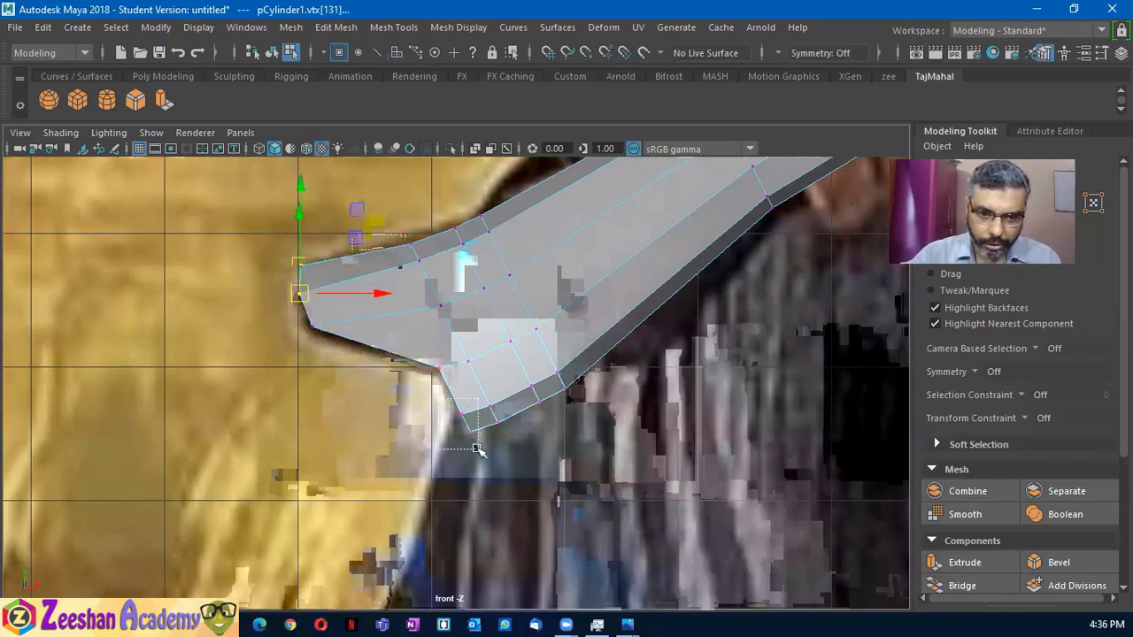
Move the lower tip and inner vertices down to follow the reference axe head shape
left_click_drag(475, 449, 450, 447)
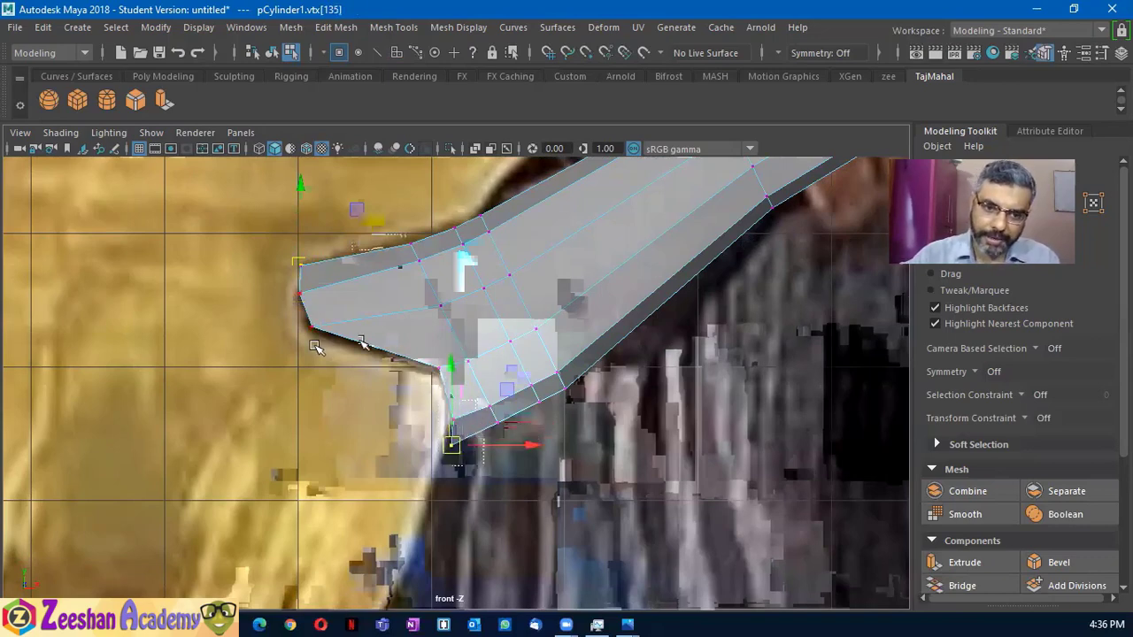
left_click_drag(431, 275, 430, 275)
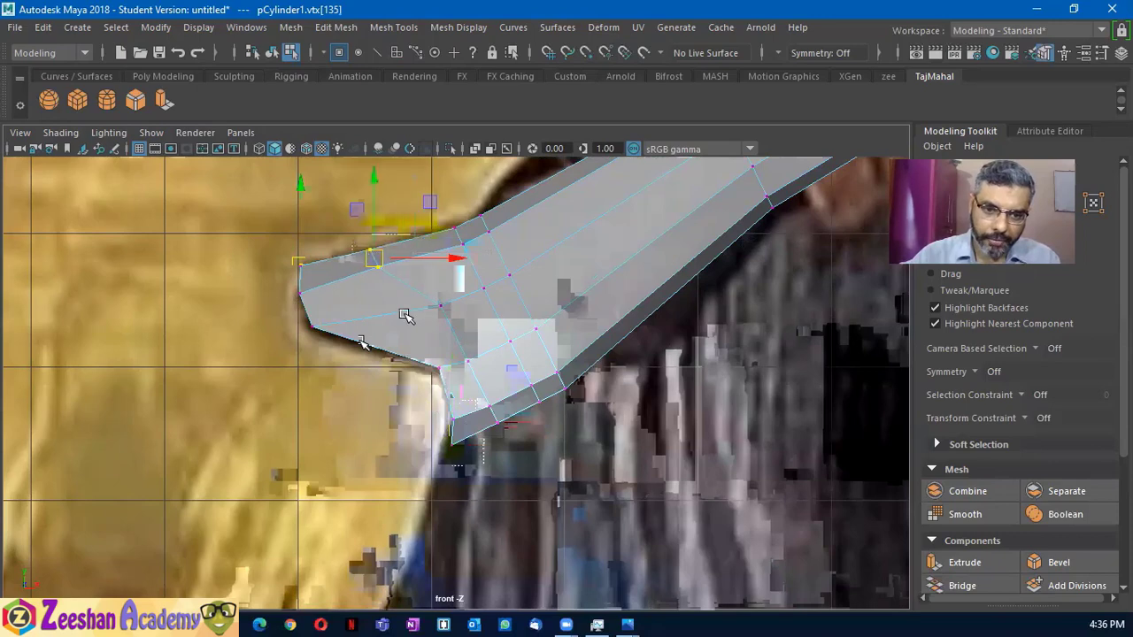
mouse_move(374, 253)
left_mouse_down()
mouse_move(421, 322)
mouse_move(405, 320)
left_mouse_up()
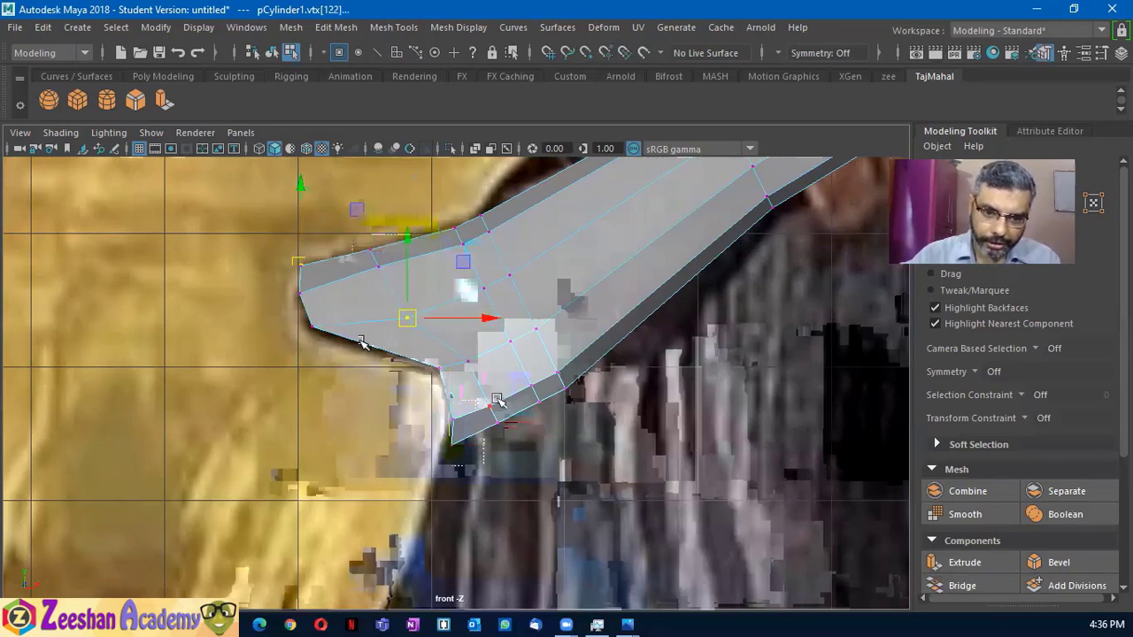
left_click_drag(496, 427, 480, 438)
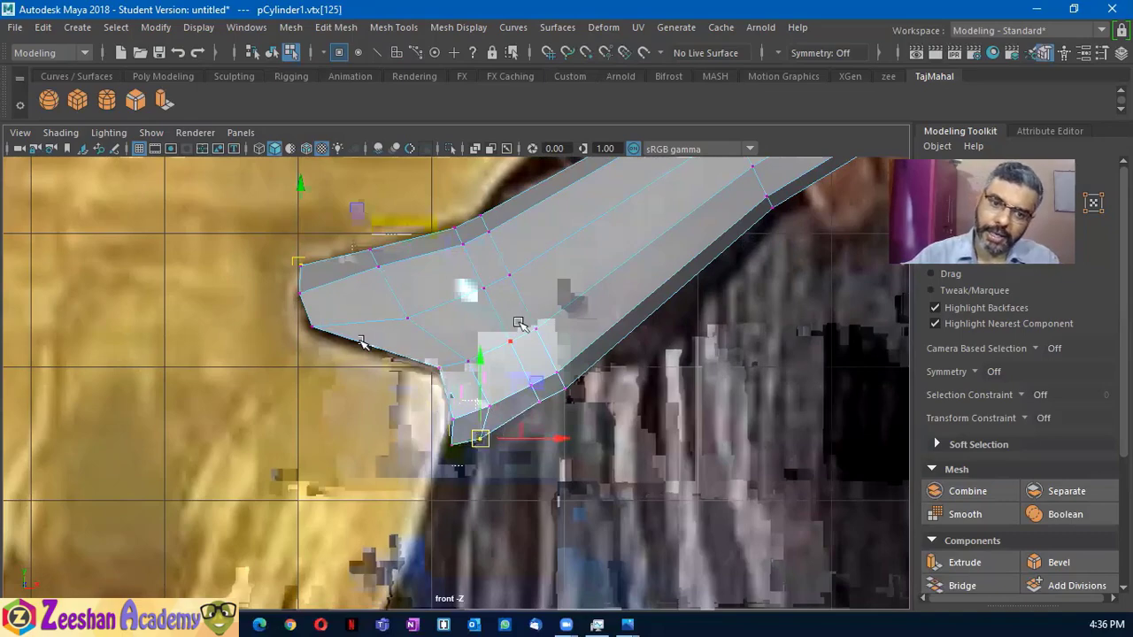
middle_click_drag(518, 323, 487, 391, "alt")
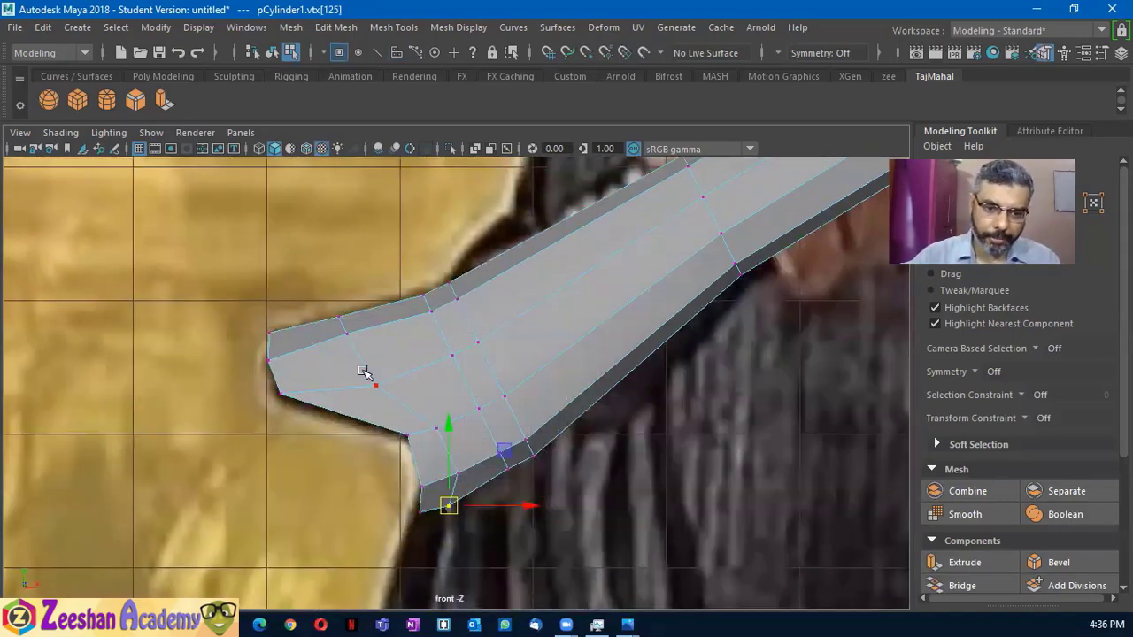
Switch to the perspective view and orbit around the reshaped blade
key("space")
left_click_drag(374, 337, 375, 265)
mouse_move(496, 336)
left_mouse_down("alt")
mouse_move(551, 331)
mouse_move(531, 319)
left_mouse_up("alt")
right_click_drag(380, 288, 382, 243)
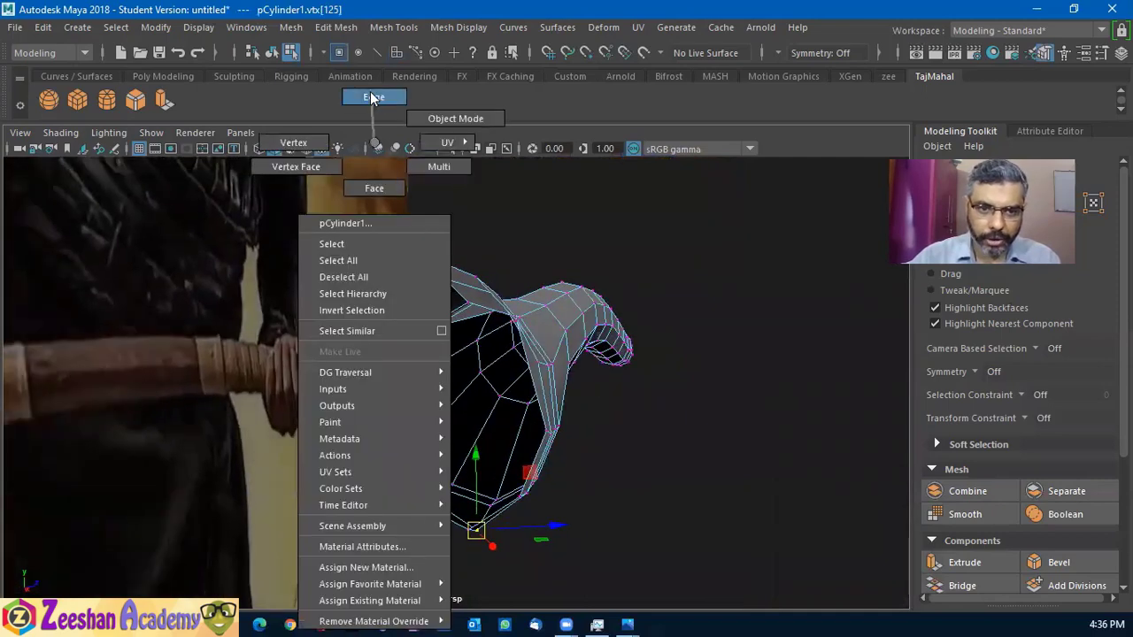
Extrude the open-end border edge loop inward to Local Translate Z -0.249
right_click_drag(372, 97, 372, 98)
left_click(390, 278)
mouse_move(540, 370)
left_mouse_down("alt")
mouse_move(417, 440)
mouse_move(450, 420)
mouse_move(207, 380)
left_mouse_up("alt")
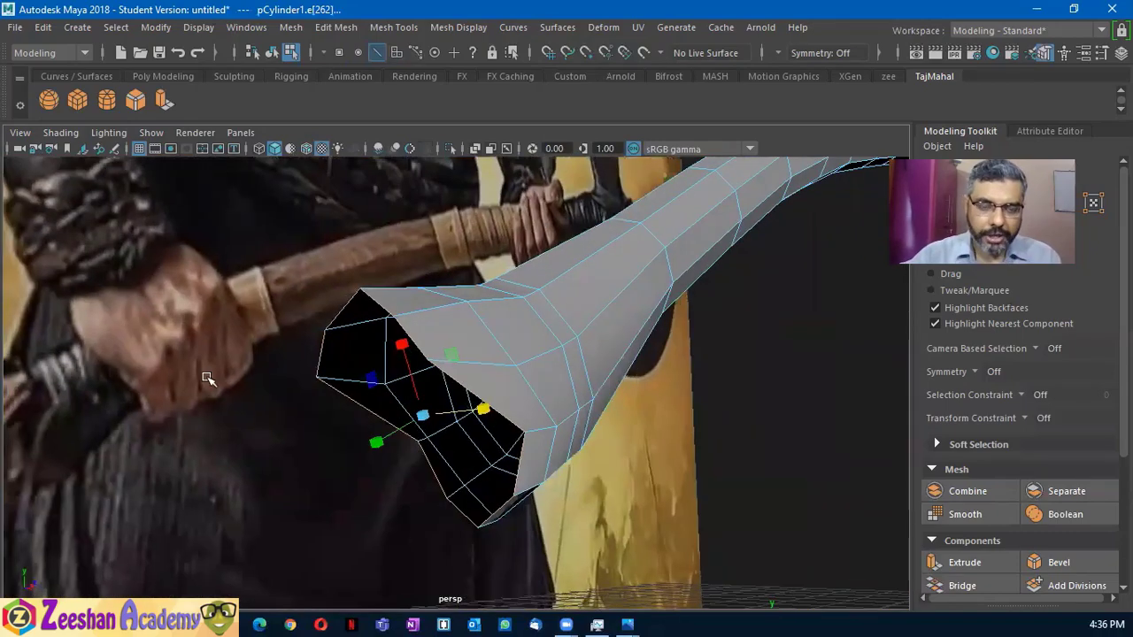
left_click(336, 27)
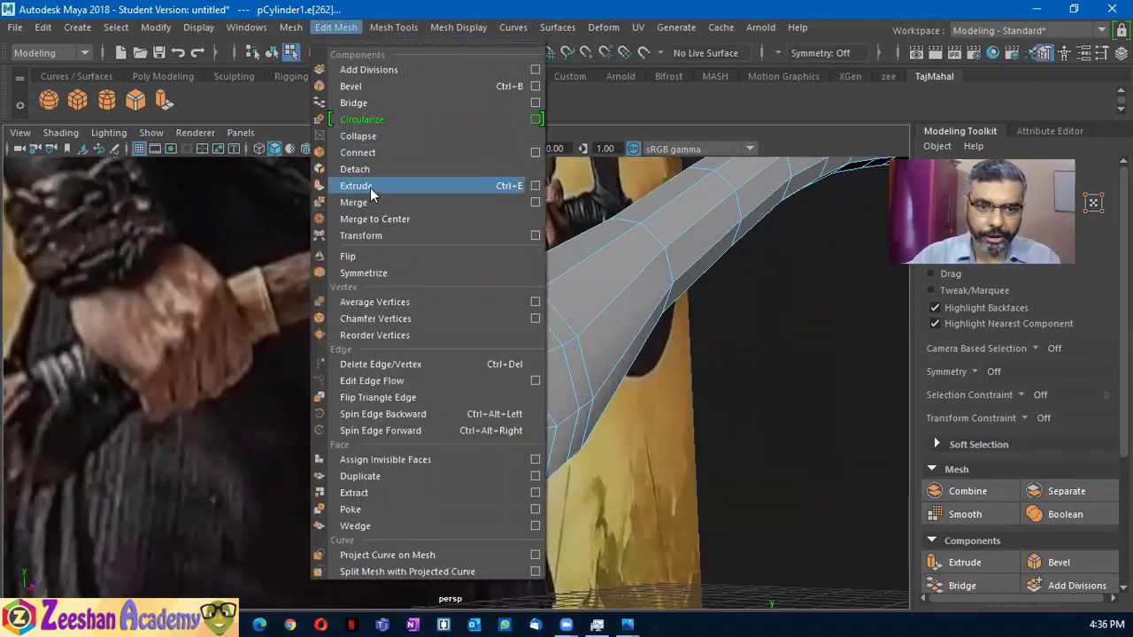
left_click(379, 185)
left_click_drag(451, 407, 539, 425, "alt")
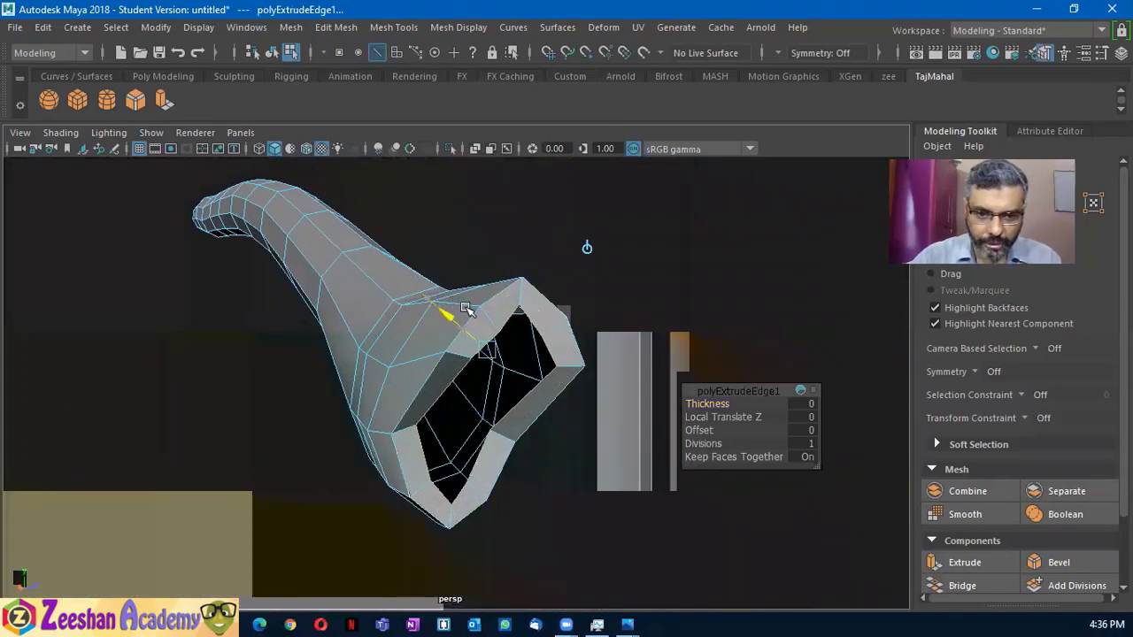
scroll(450, 310, "up", 5)
mouse_move(329, 415)
left_mouse_down()
mouse_move(276, 336)
mouse_move(310, 389)
left_mouse_up()
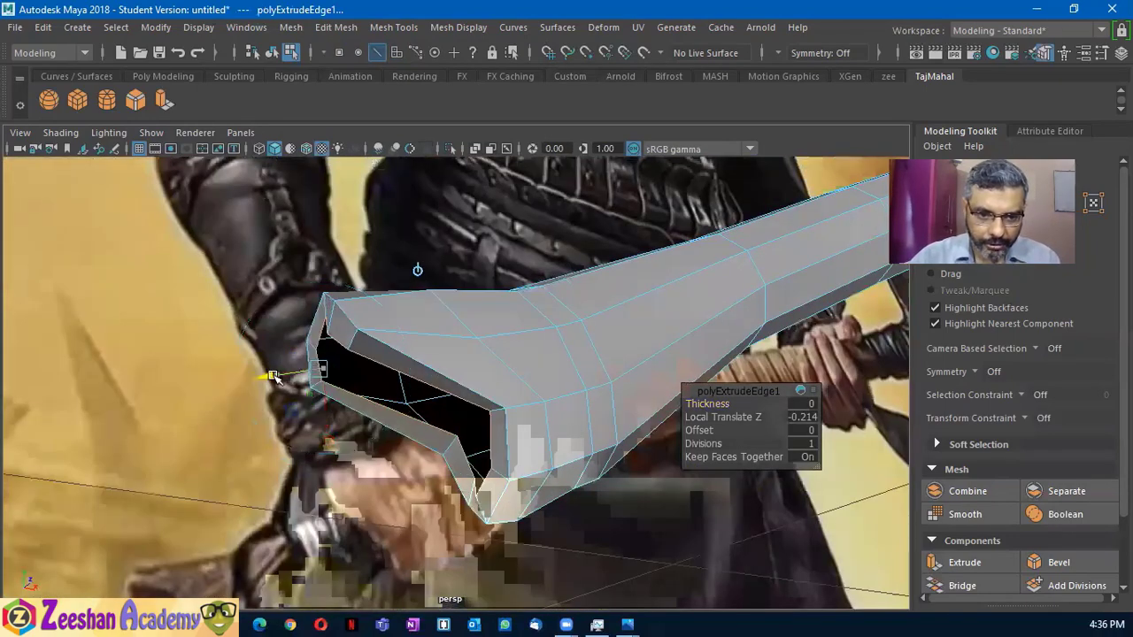
mouse_move(411, 270)
left_mouse_down("alt")
mouse_move(637, 287)
mouse_move(389, 246)
left_mouse_up("alt")
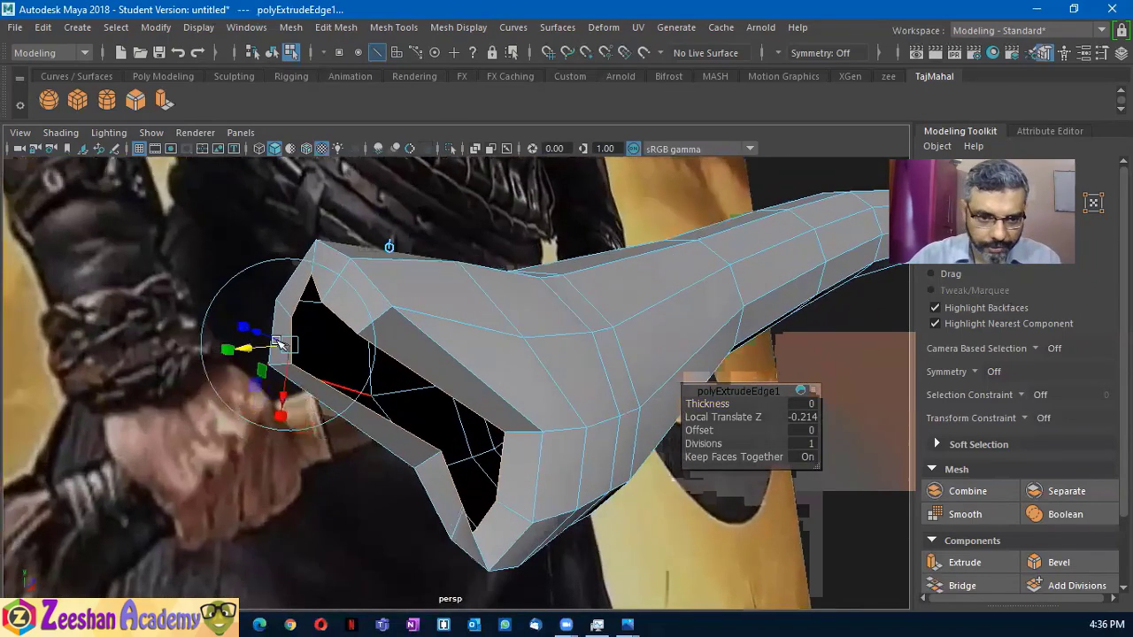
mouse_move(223, 349)
left_mouse_down()
mouse_move(263, 328)
mouse_move(449, 364)
mouse_move(538, 384)
mouse_move(614, 434)
mouse_move(552, 357)
mouse_move(256, 393)
mouse_move(266, 372)
mouse_move(304, 378)
left_mouse_up()
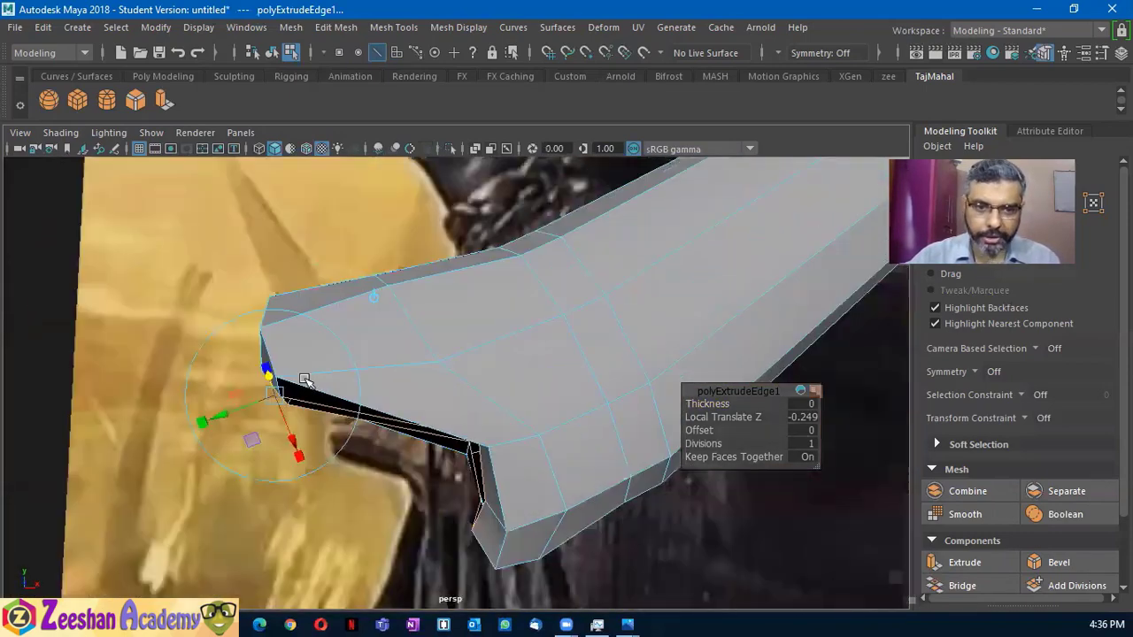
Extrude the rim edges again and scale them toward the opening's centre, then extrude once more
left_click(163, 105)
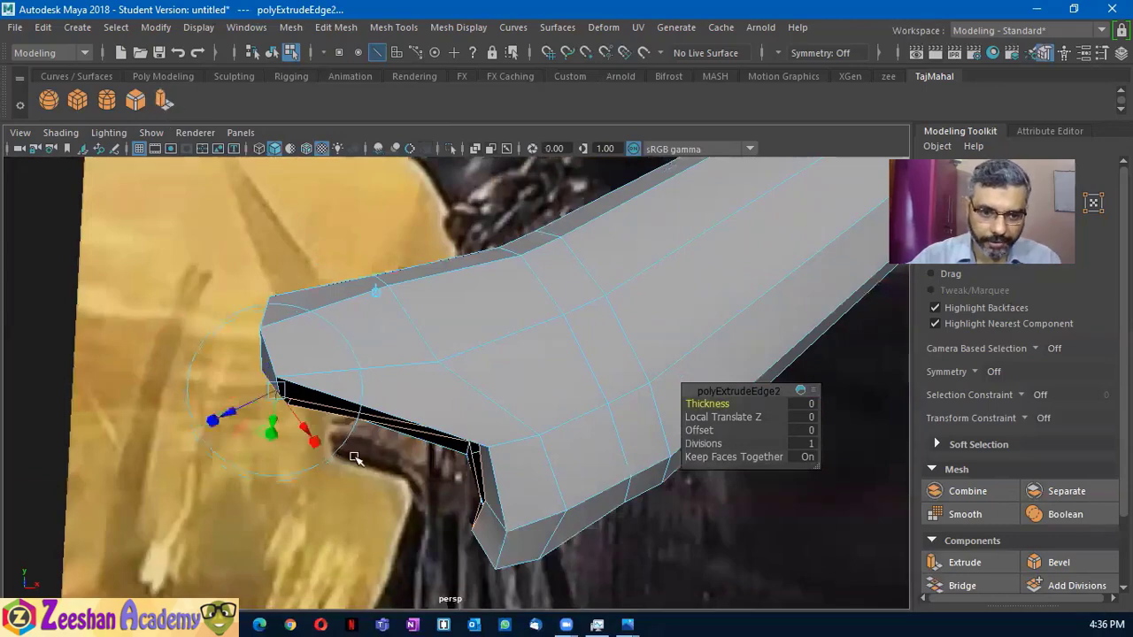
mouse_move(351, 460)
left_mouse_down("alt")
mouse_move(466, 463)
mouse_move(221, 400)
left_mouse_up("alt")
left_click(219, 398)
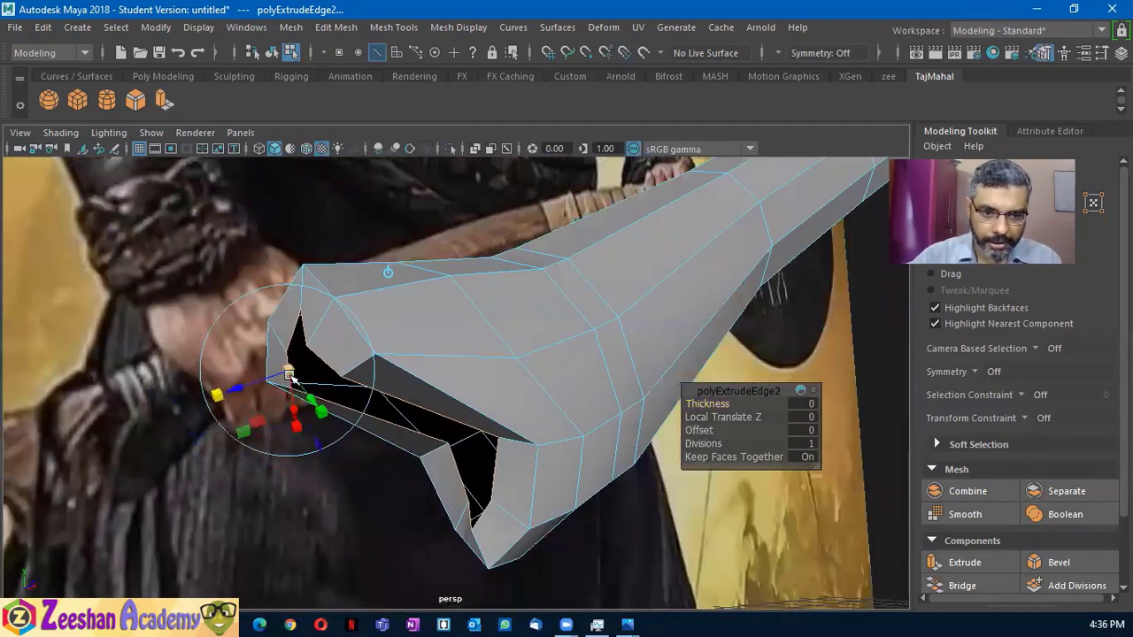
mouse_move(290, 377)
left_mouse_down()
mouse_move(265, 381)
mouse_move(298, 431)
mouse_move(302, 365)
mouse_move(253, 354)
mouse_move(265, 384)
mouse_move(478, 452)
mouse_move(551, 430)
mouse_move(576, 445)
mouse_move(566, 450)
left_mouse_up()
key("ctrl+e")
Scale the extruded edge loop together to narrow the blade end's opening
key("r")
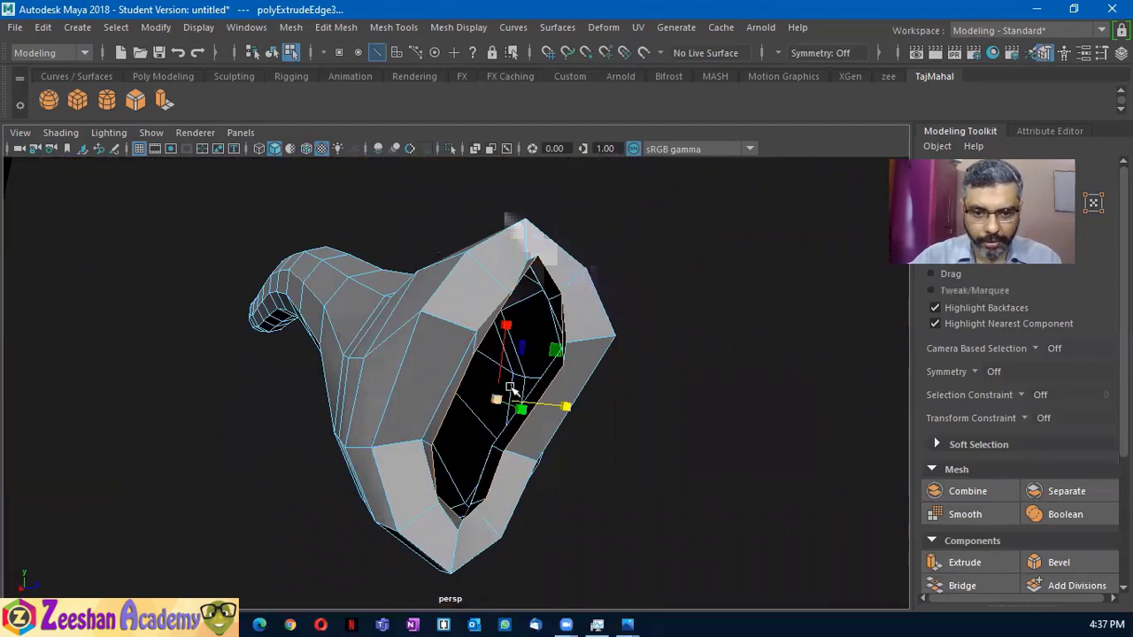
mouse_move(482, 407)
left_mouse_down()
mouse_move(412, 422)
mouse_move(527, 433)
mouse_move(445, 419)
mouse_move(460, 424)
left_mouse_up()
mouse_move(566, 429)
left_mouse_down("alt")
mouse_move(346, 434)
mouse_move(381, 443)
mouse_move(581, 409)
left_mouse_up("alt")
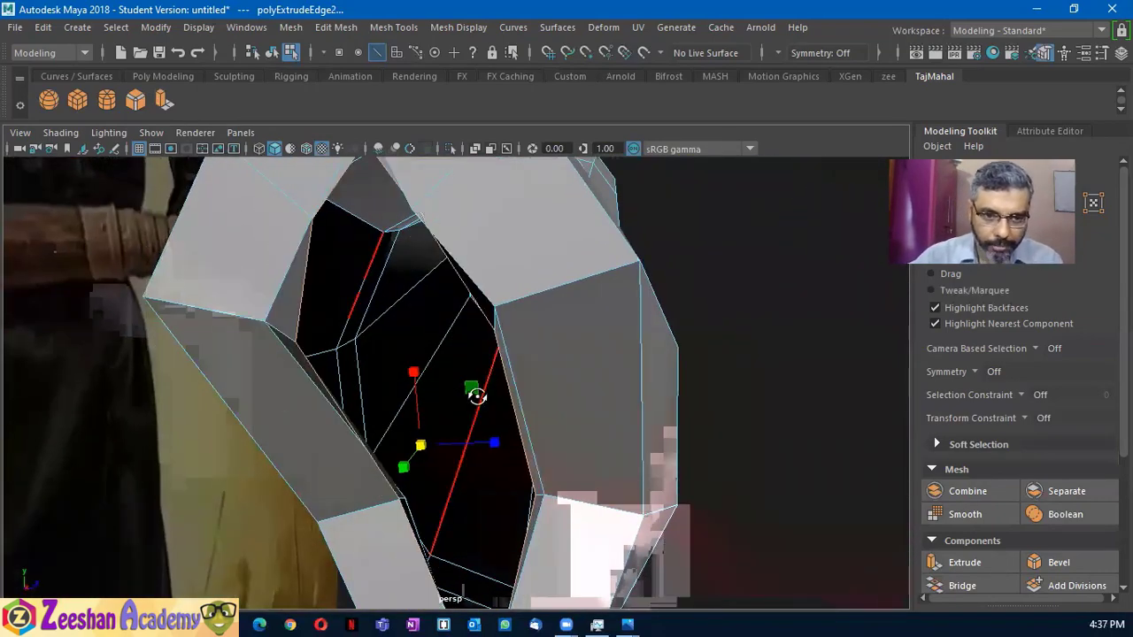
mouse_move(475, 392)
left_mouse_down("alt")
mouse_move(544, 384)
mouse_move(535, 389)
mouse_move(549, 393)
mouse_move(506, 380)
left_mouse_up("alt")
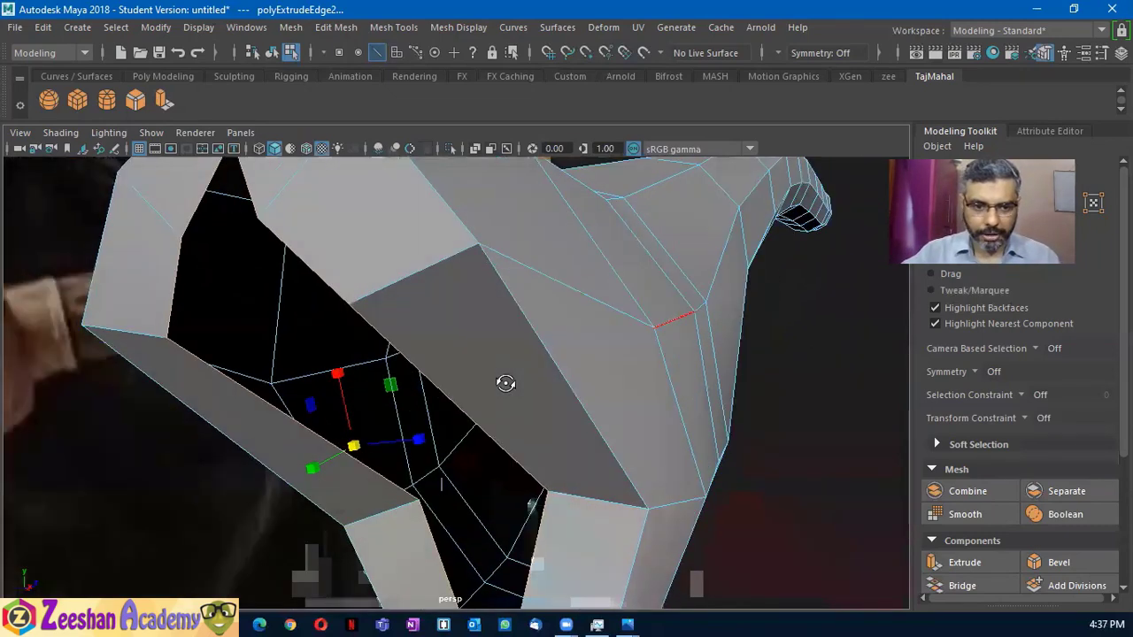
left_click_drag(362, 442, 286, 458, "alt")
left_click_drag(593, 461, 522, 453, "alt")
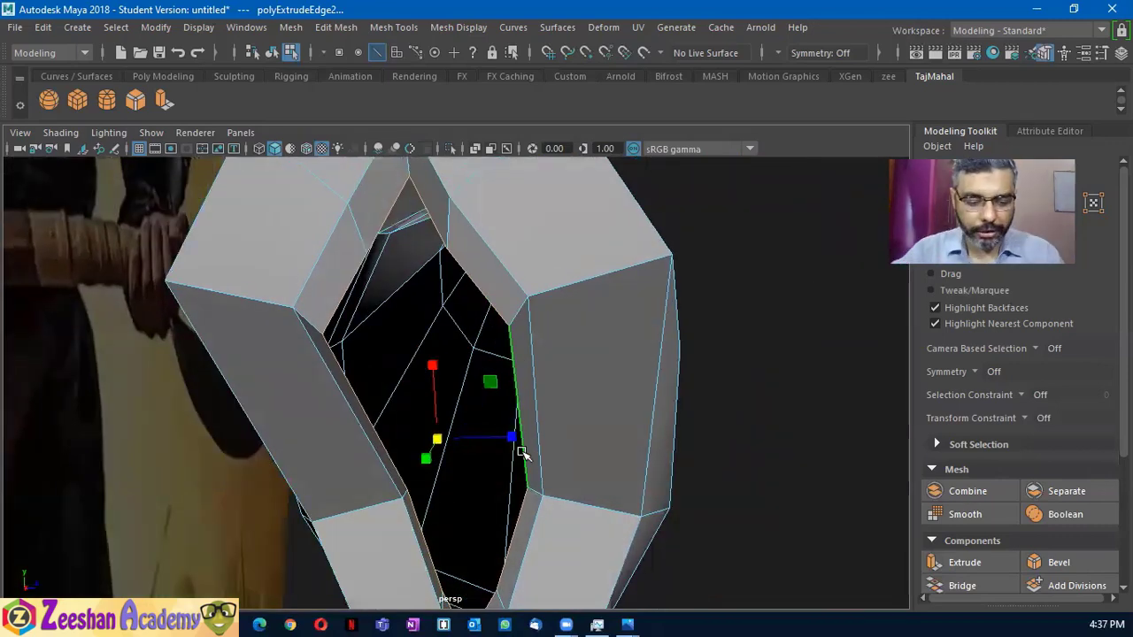
mouse_move(518, 434)
left_mouse_down("alt")
mouse_move(562, 359)
mouse_move(470, 390)
left_mouse_up("alt")
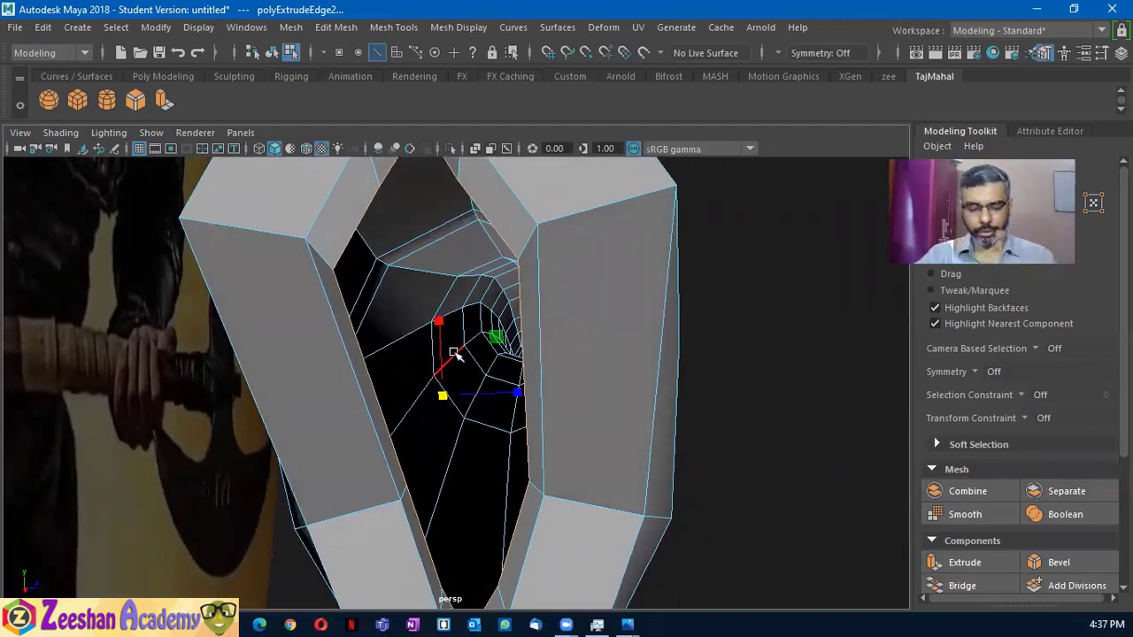
left_click_drag(452, 354, 470, 417, "alt")
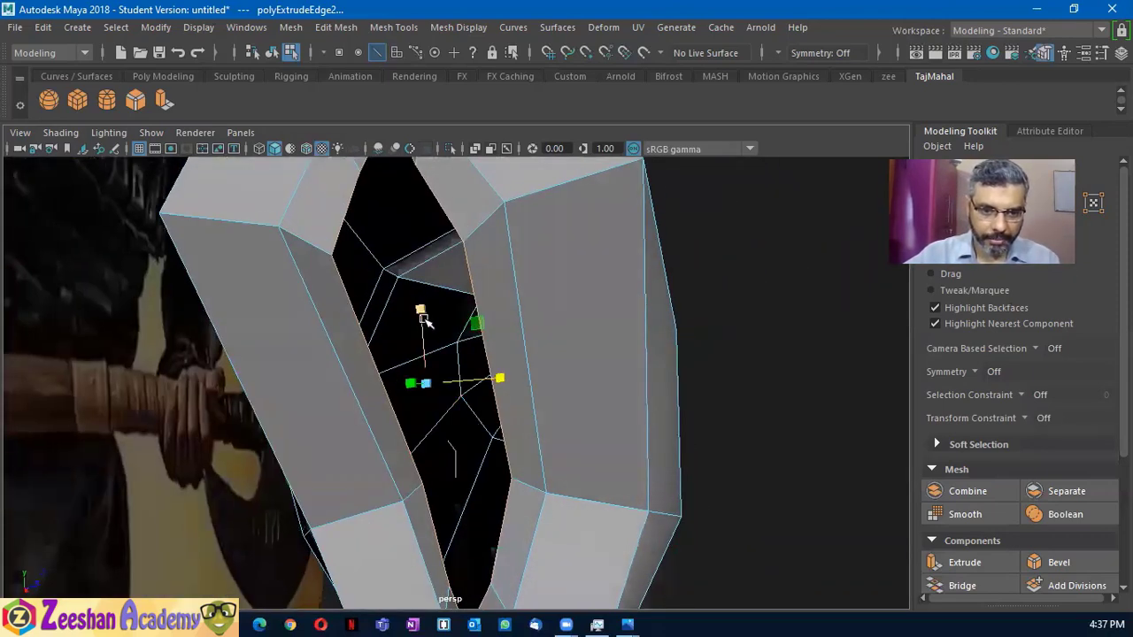
left_click_drag(425, 324, 480, 379, "alt")
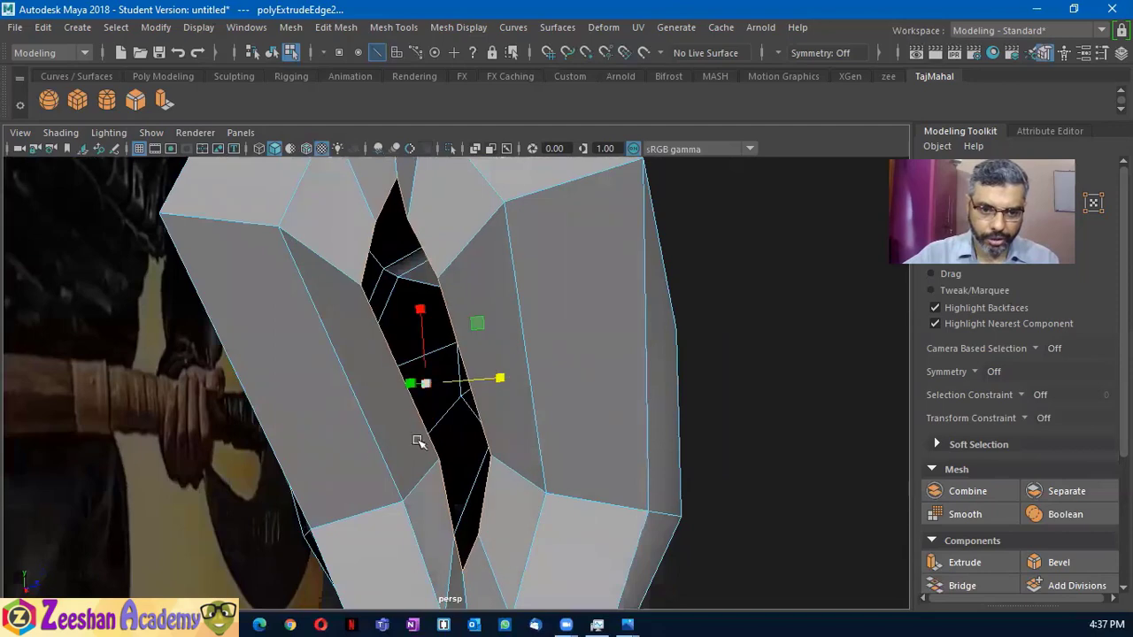
mouse_move(417, 443)
left_mouse_down("alt")
mouse_move(356, 502)
mouse_move(392, 422)
mouse_move(498, 392)
mouse_move(637, 493)
left_mouse_up("alt")
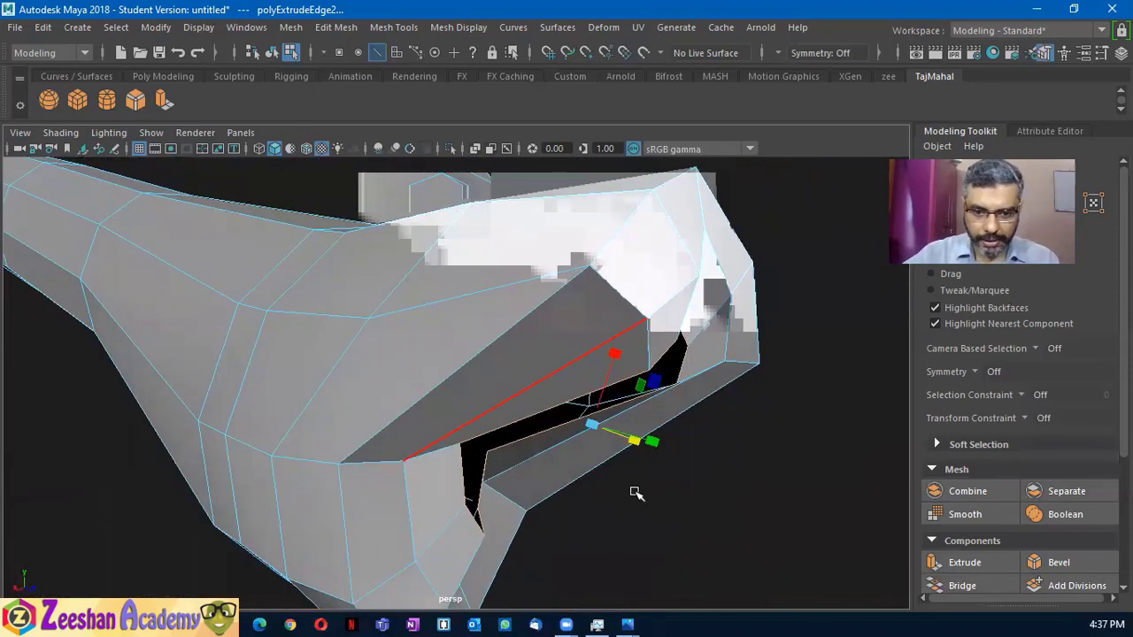
Move the vertices around the opening to shrink the hole, leaving a dark gap
mouse_move(571, 436)
left_mouse_down()
mouse_move(528, 445)
mouse_move(514, 354)
left_mouse_up()
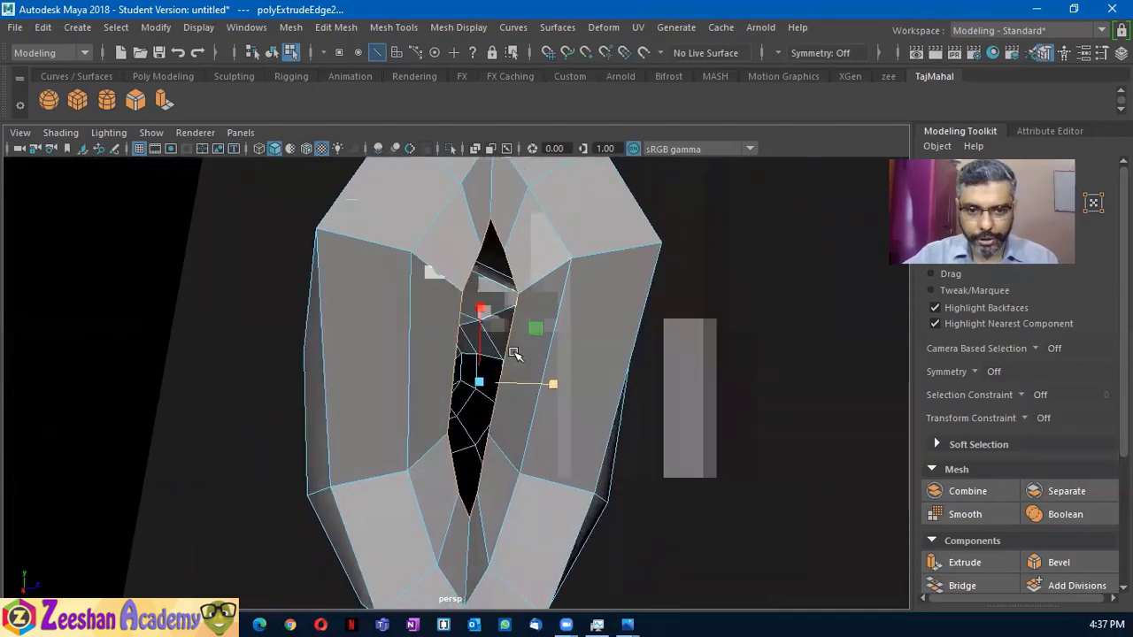
mouse_move(475, 394)
left_mouse_down()
mouse_move(480, 323)
mouse_move(403, 329)
mouse_move(481, 310)
mouse_move(614, 363)
mouse_move(700, 359)
mouse_move(609, 381)
mouse_move(525, 362)
mouse_move(544, 423)
mouse_move(295, 435)
mouse_move(346, 458)
mouse_move(499, 425)
mouse_move(625, 437)
mouse_move(663, 463)
left_mouse_up()
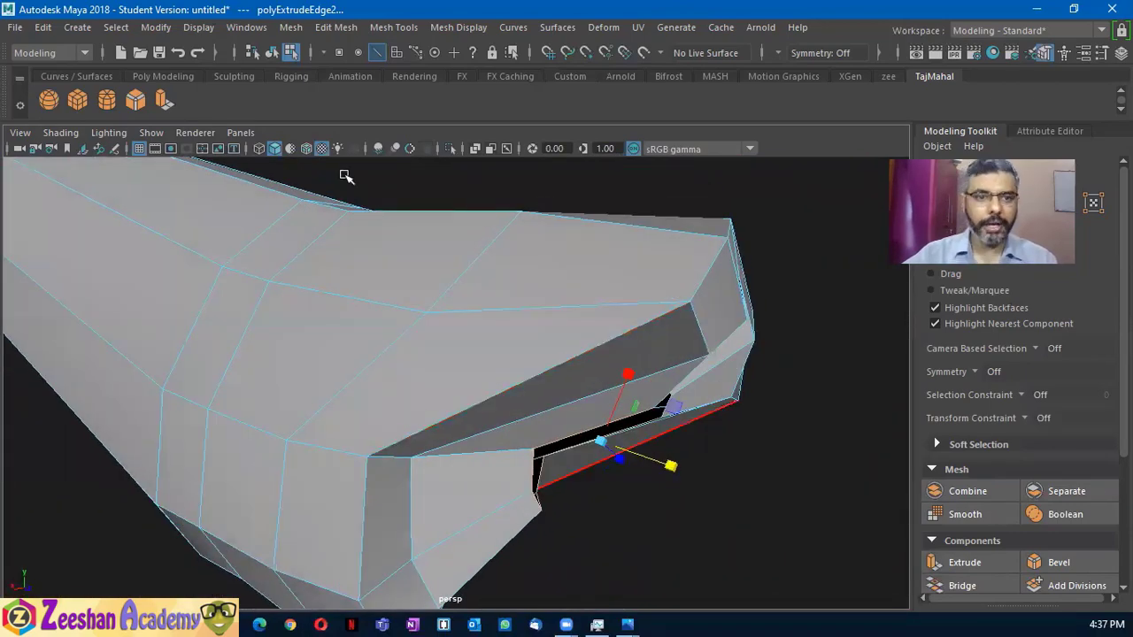
mouse_move(515, 508)
left_mouse_down("alt")
mouse_move(571, 203)
mouse_move(564, 240)
left_mouse_up("alt")
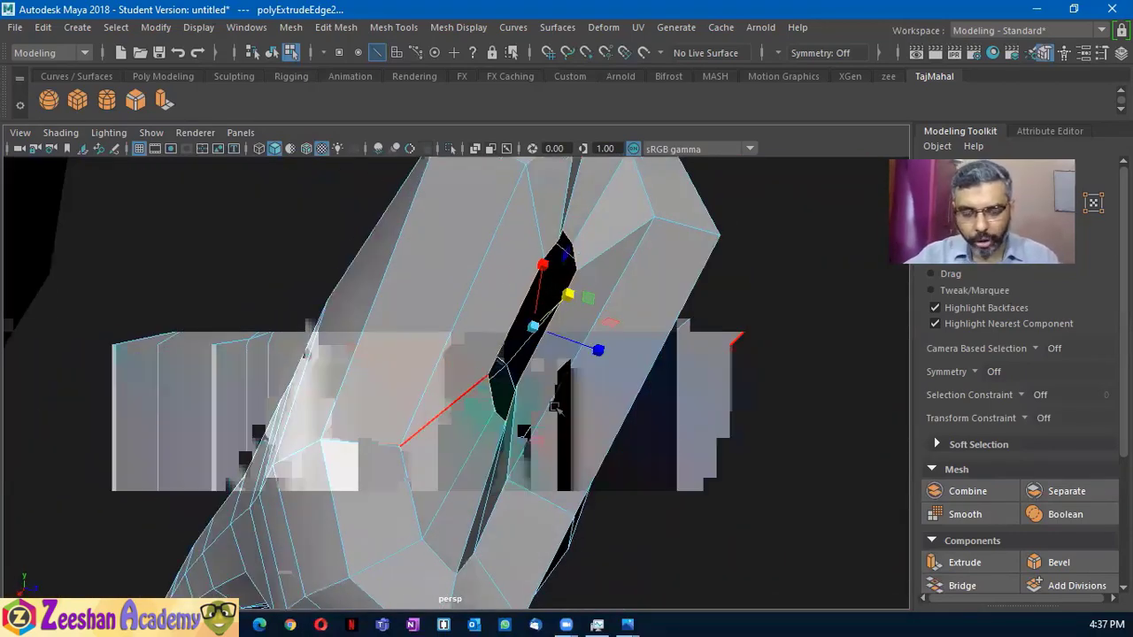
mouse_move(553, 407)
left_mouse_down("alt")
mouse_move(425, 404)
mouse_move(591, 431)
left_mouse_up("alt")
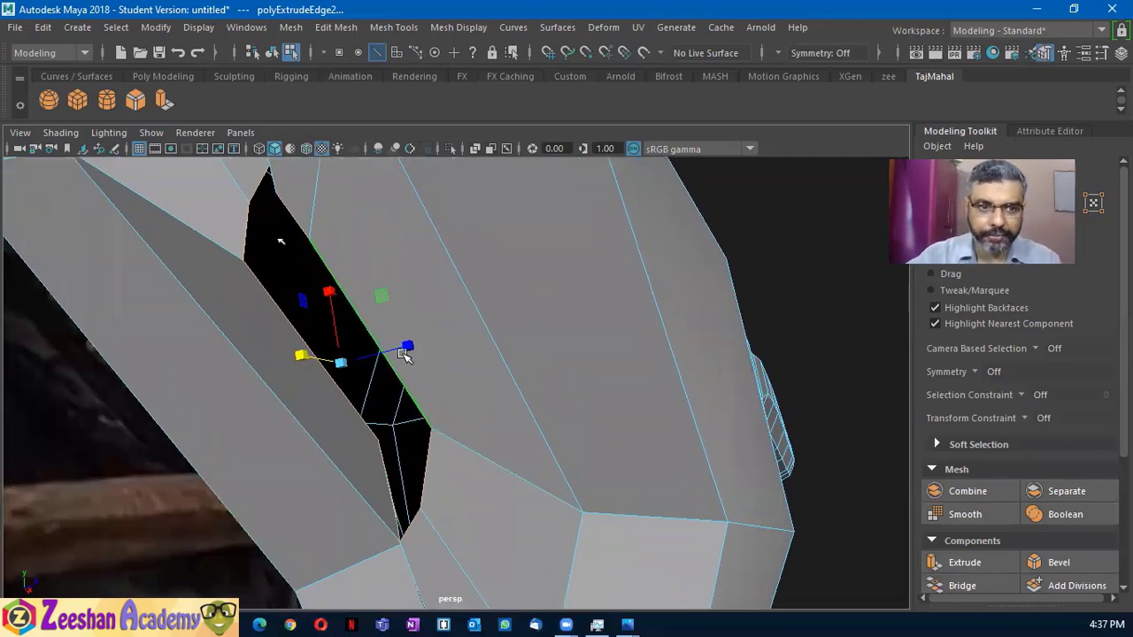
Check Mesh > Fill Hole without applying it, then pull a gap vertex up and right
left_click(294, 27)
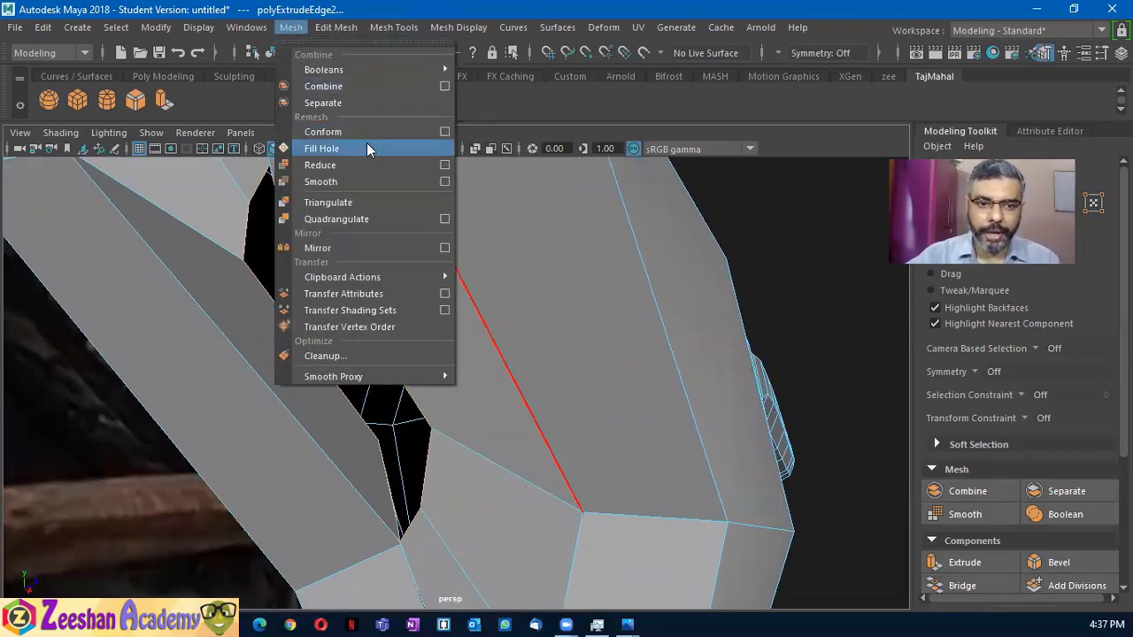
left_click(366, 144)
mouse_move(356, 342)
left_mouse_down("alt")
mouse_move(429, 351)
mouse_move(420, 331)
mouse_move(584, 434)
mouse_move(569, 404)
mouse_move(576, 334)
left_mouse_up("alt")
mouse_move(518, 486)
left_mouse_down("alt")
mouse_move(431, 431)
mouse_move(607, 445)
mouse_move(465, 445)
left_mouse_up("alt")
mouse_move(465, 142)
right_mouse_down()
mouse_move(396, 304)
mouse_move(386, 142)
right_mouse_up()
left_click_drag(271, 359, 336, 447, "alt")
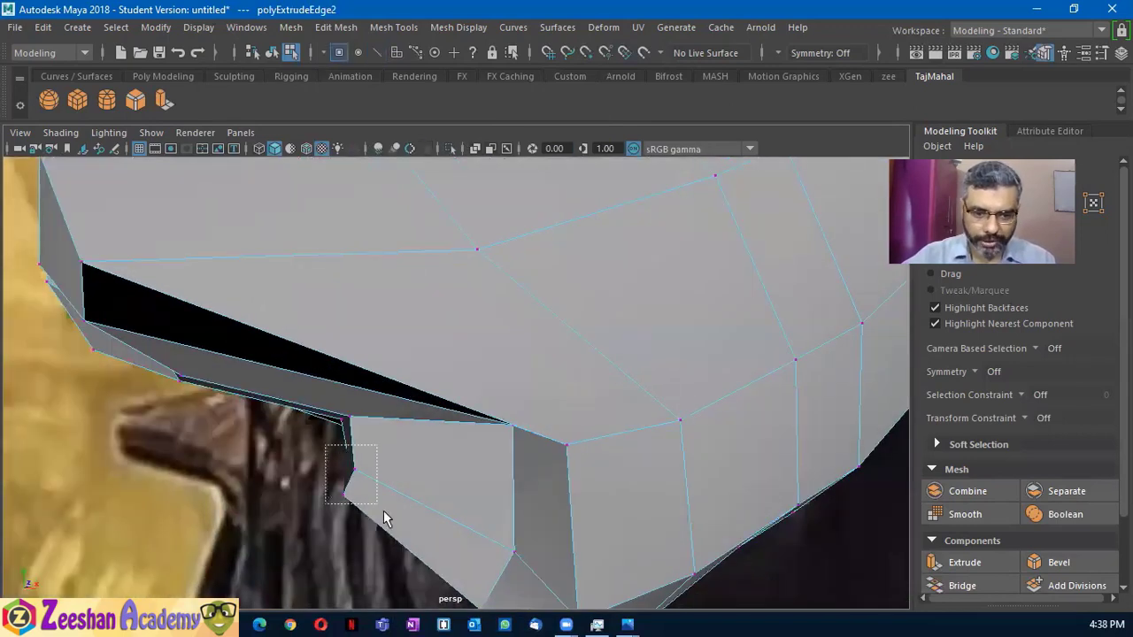
mouse_move(383, 510)
left_mouse_down()
mouse_move(374, 491)
mouse_move(389, 469)
mouse_move(342, 487)
mouse_move(405, 450)
mouse_move(454, 468)
left_mouse_up()
Move corner vertex vtx[155] down and to the right to tighten the seam
left_click(426, 449)
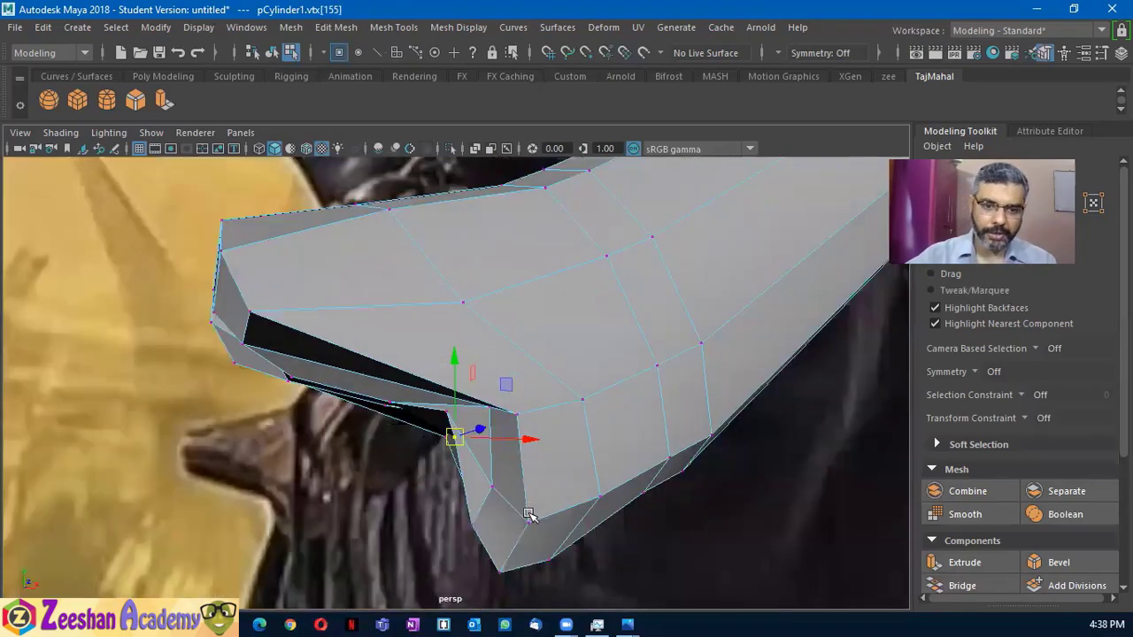
scroll(625, 550, "down", 5)
left_click_drag(626, 549, 628, 392, "alt")
scroll(387, 421, "up", 8)
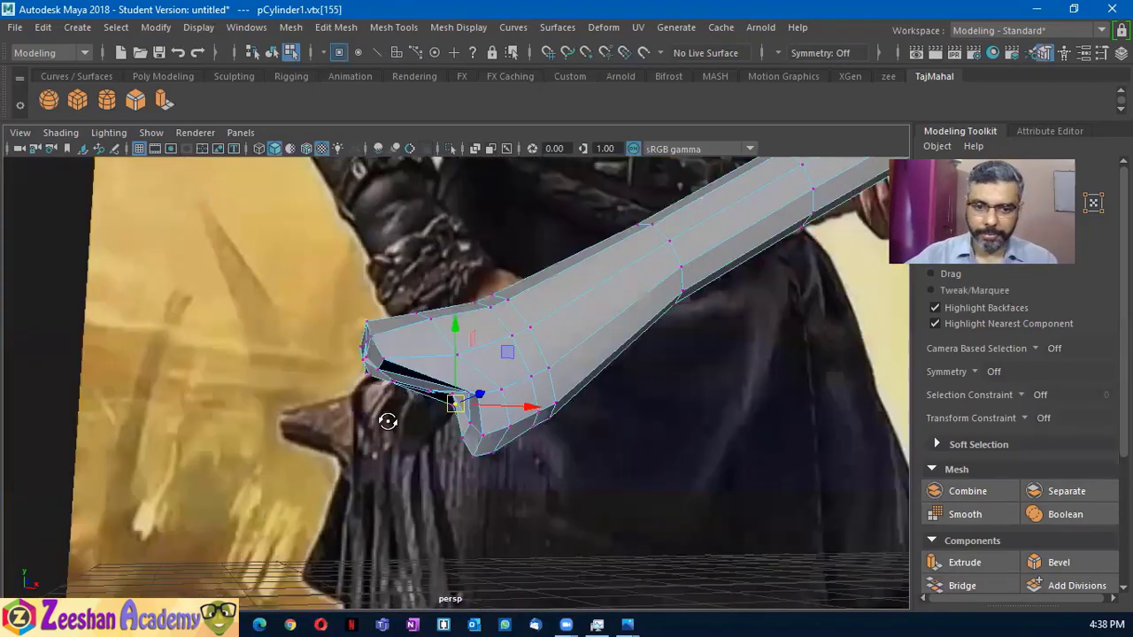
left_click_drag(387, 422, 477, 416, "alt")
Return to Object Mode, select the reference image plane, then select the pCylinder1 handle
right_click_drag(556, 314, 574, 124)
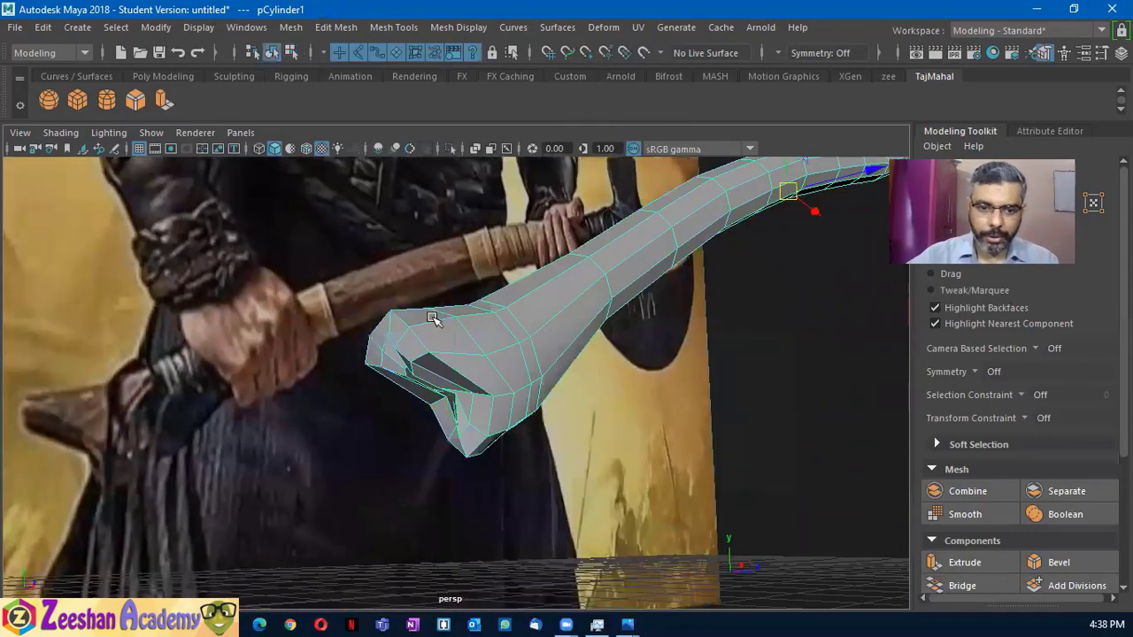
mouse_move(645, 435)
left_mouse_down("alt")
mouse_move(478, 486)
mouse_move(567, 454)
mouse_move(663, 458)
mouse_move(559, 468)
mouse_move(564, 444)
mouse_move(416, 431)
left_mouse_up("alt")
left_click(478, 486)
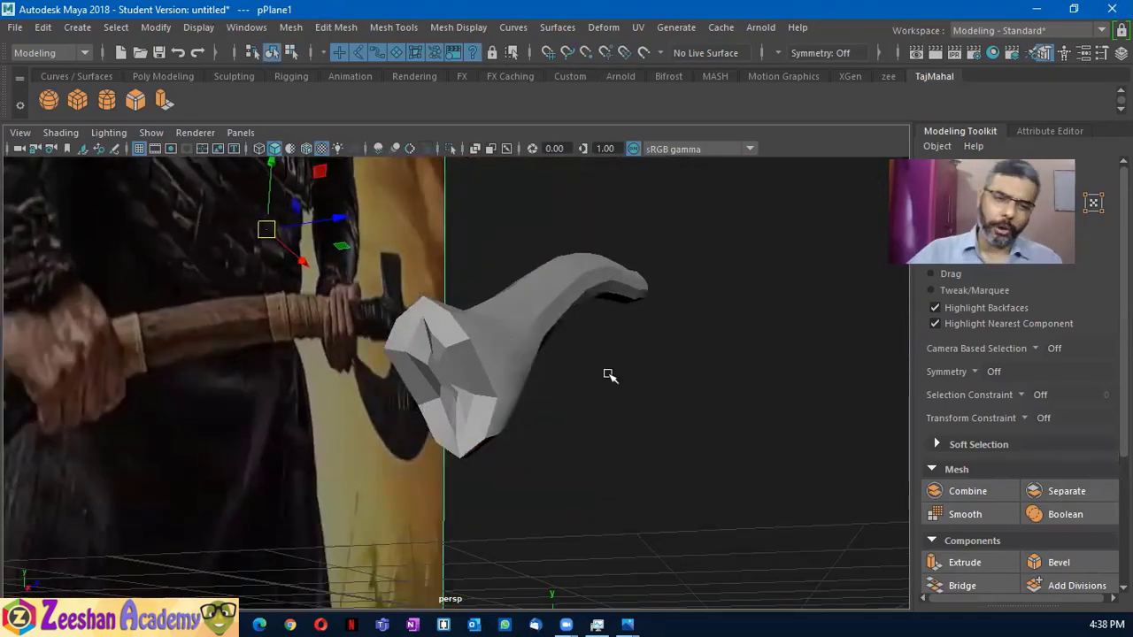
mouse_move(610, 375)
left_mouse_down("alt")
mouse_move(581, 324)
mouse_move(266, 470)
mouse_move(679, 390)
mouse_move(619, 398)
left_mouse_up("alt")
scroll(695, 324, "up", 3)
scroll(323, 458, "up", 3)
scroll(679, 473, "up", 3)
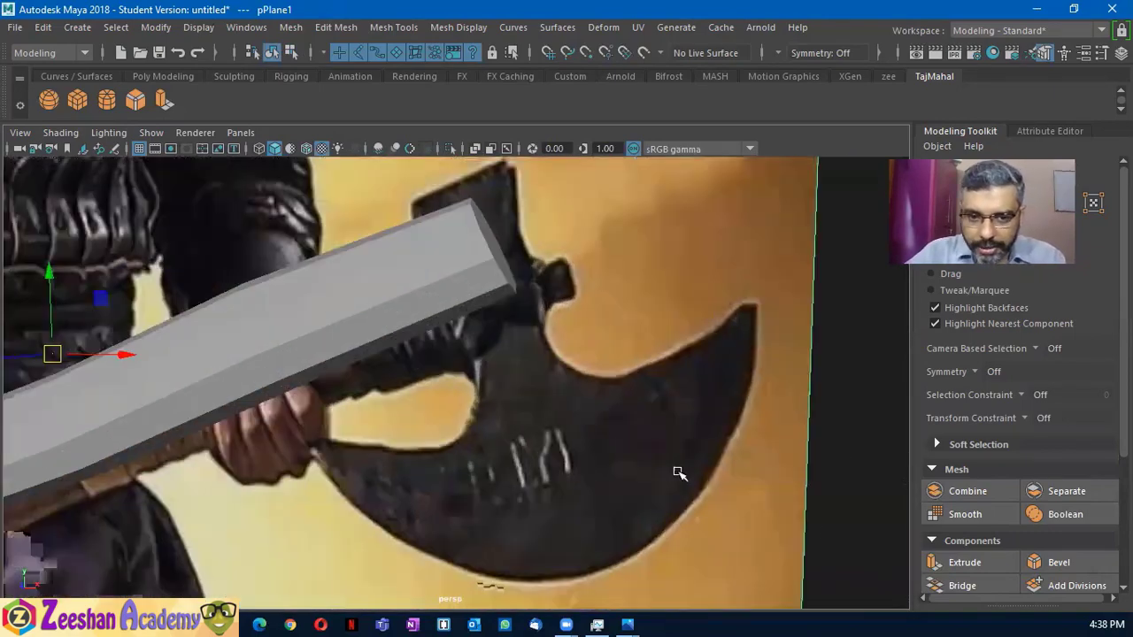
scroll(678, 474, "up", 1)
left_click(485, 274)
mouse_move(481, 308)
left_mouse_down("alt")
mouse_move(473, 324)
mouse_move(568, 285)
left_mouse_up("alt")
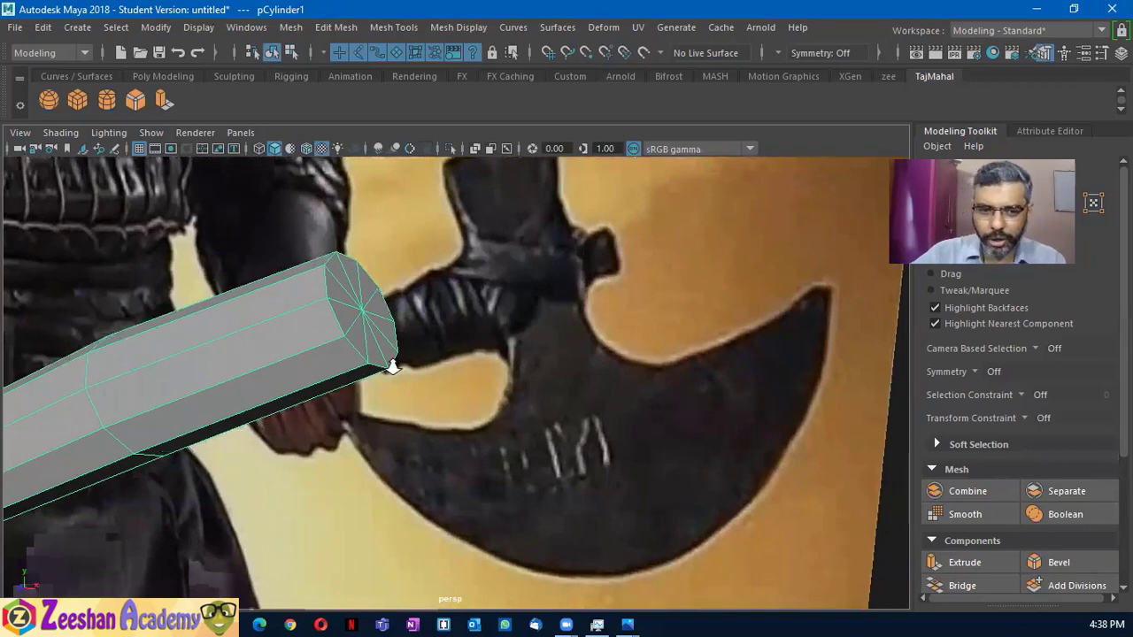
Select the edges around pCylinder1's end cap in Edge mode and bring up Edit Mesh
scroll(392, 367, "up", 2)
left_click_drag(430, 362, 491, 375, "alt")
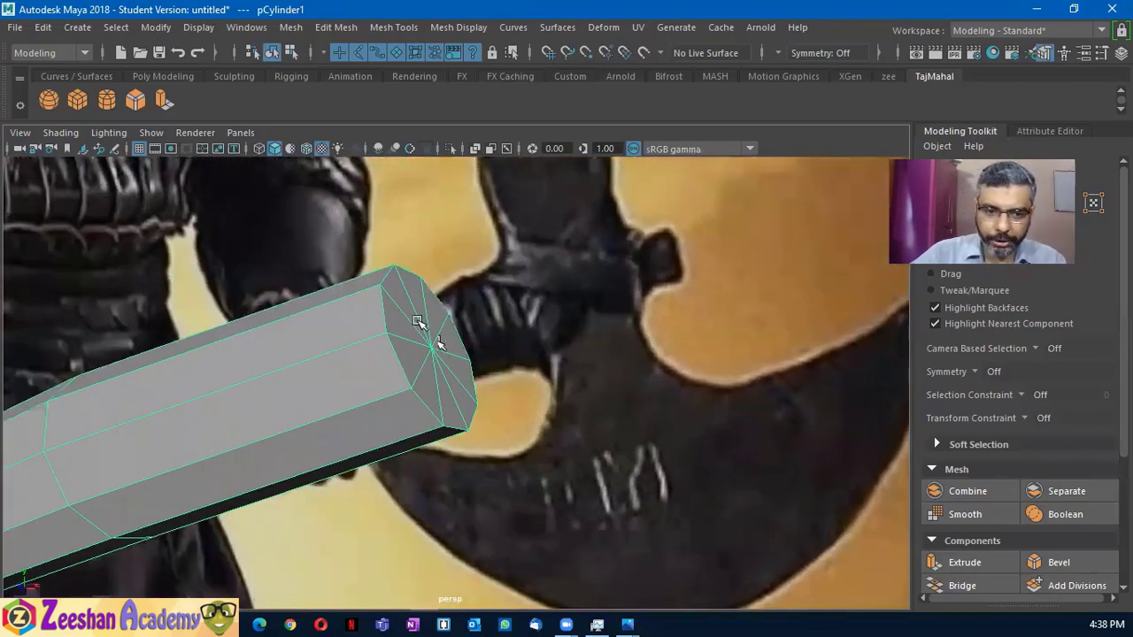
right_click_drag(418, 323, 418, 258)
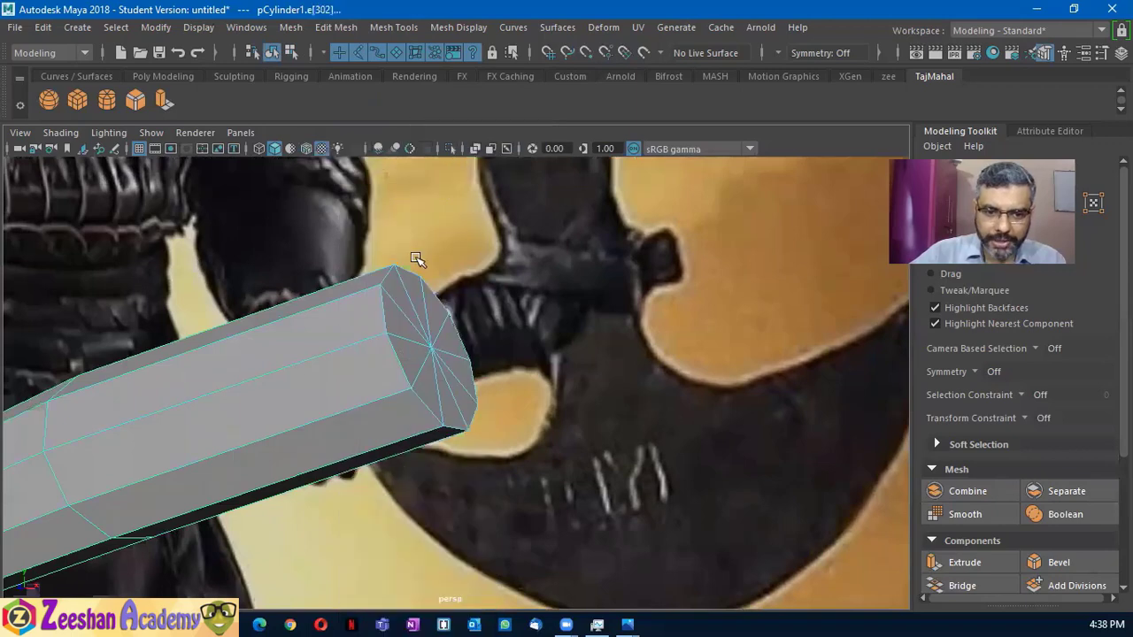
double_click(383, 318)
left_click_drag(421, 447, 399, 445, "alt")
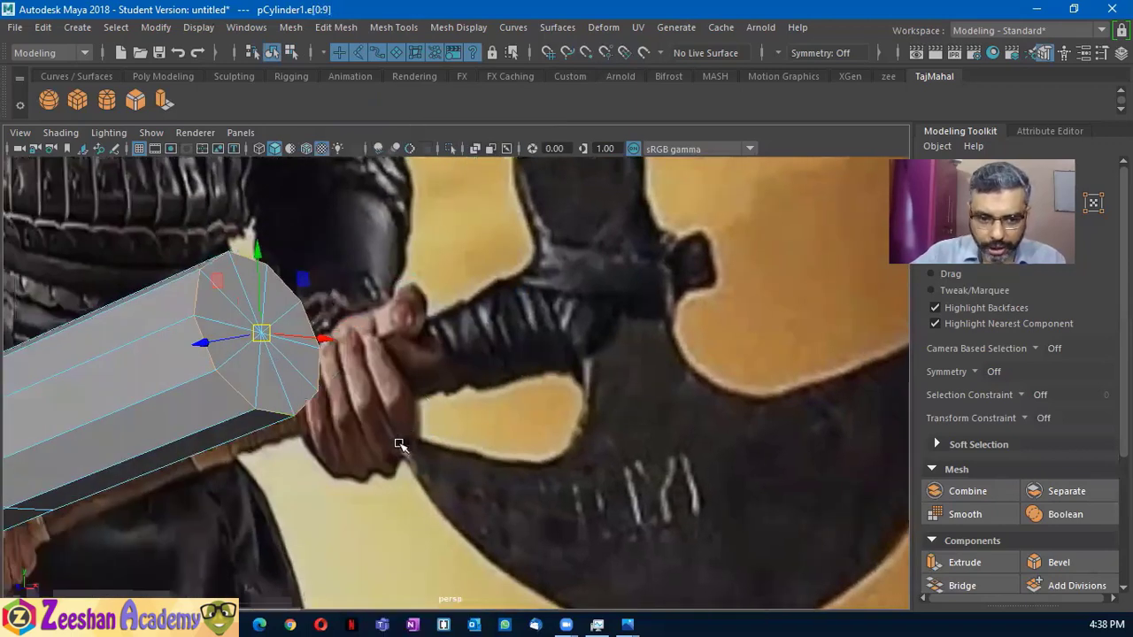
middle_click_drag(172, 210, 328, 215, "alt")
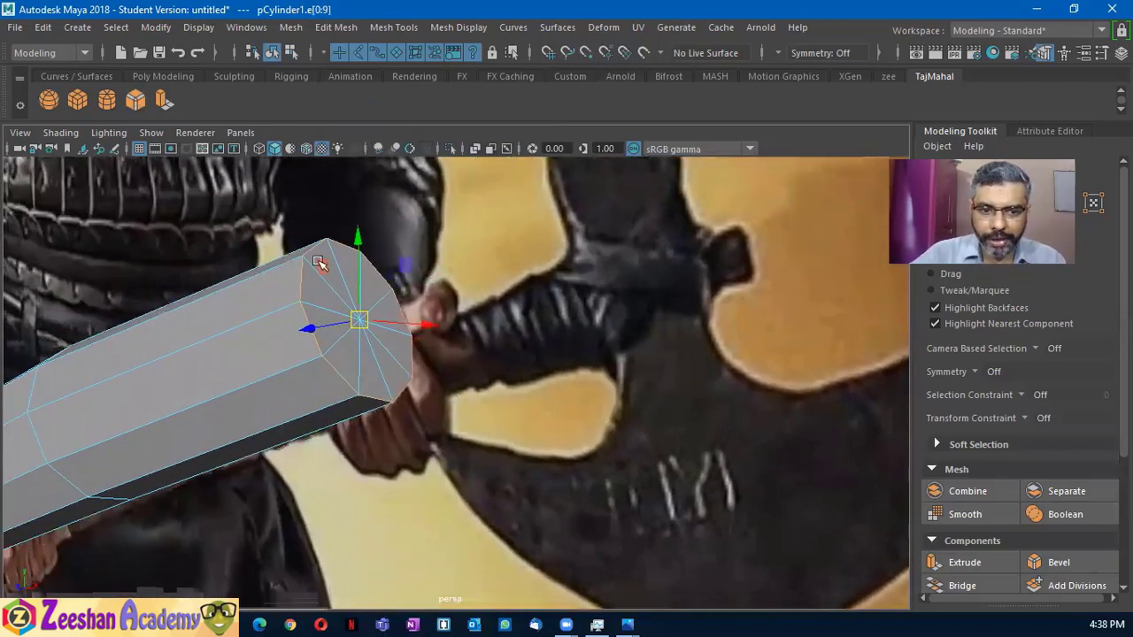
left_click(366, 352)
left_click_drag(366, 328, 556, 328, "alt")
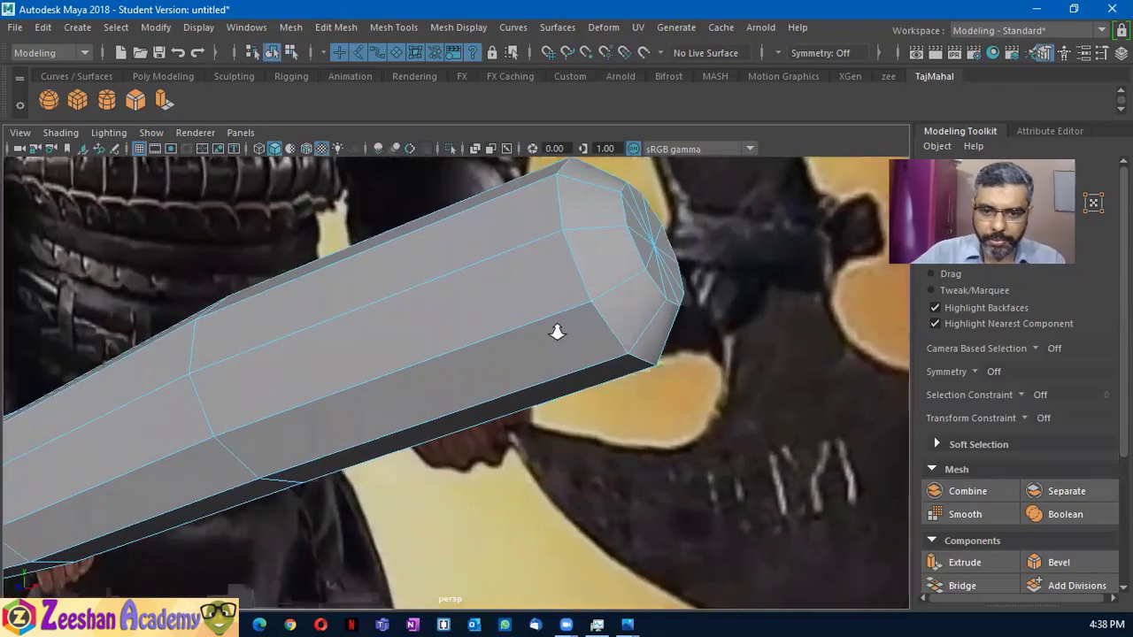
left_click_drag(636, 295, 761, 376, "alt")
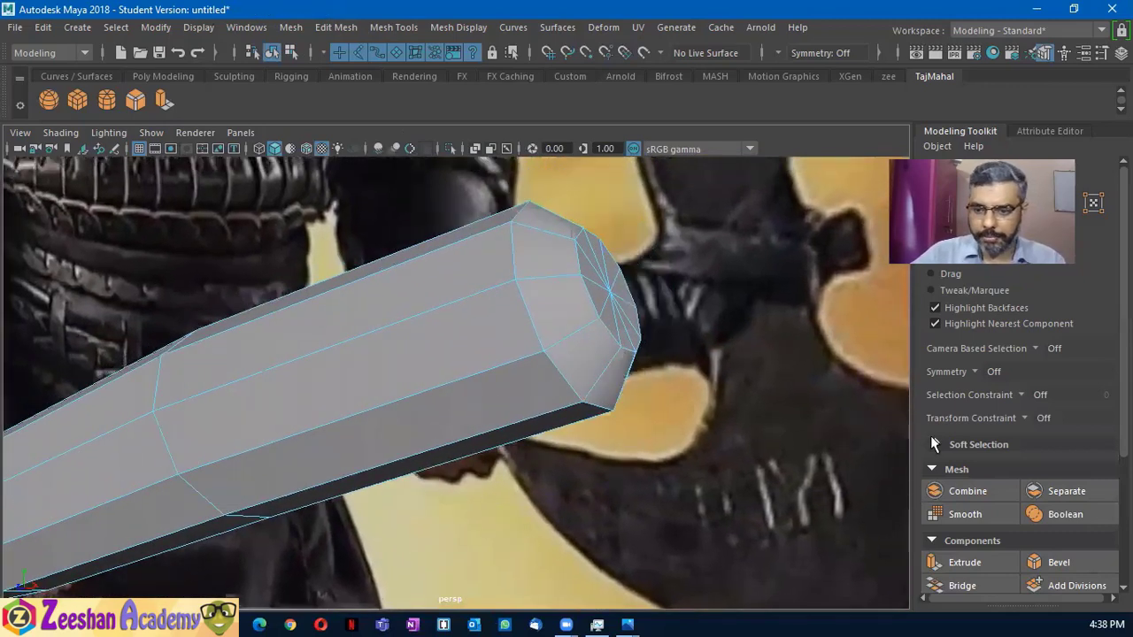
left_click(618, 379)
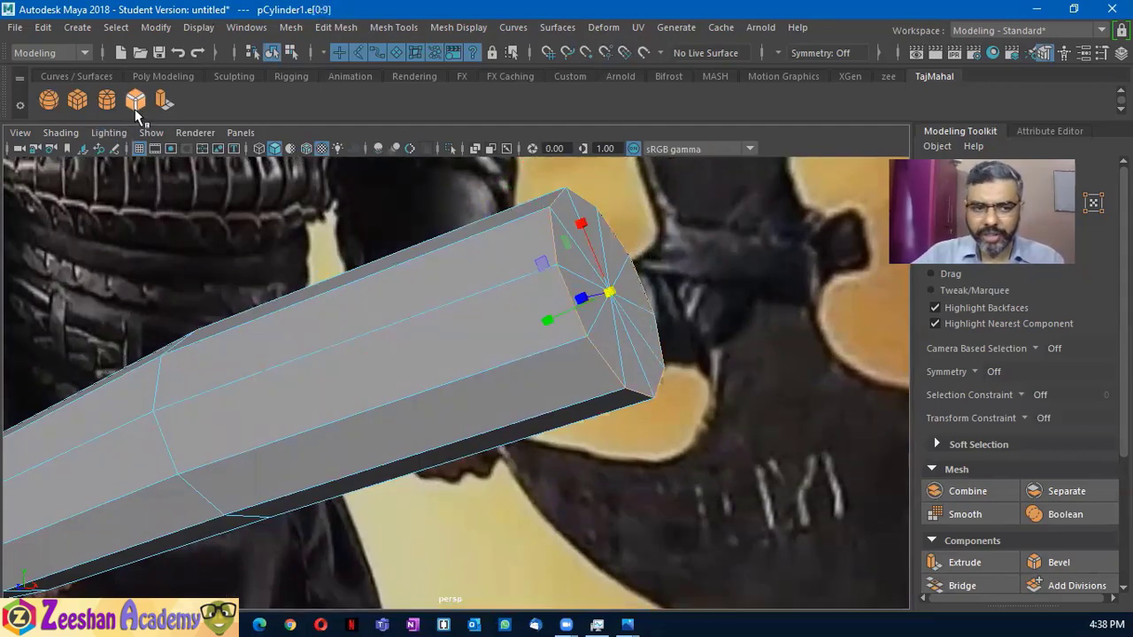
left_click(376, 26)
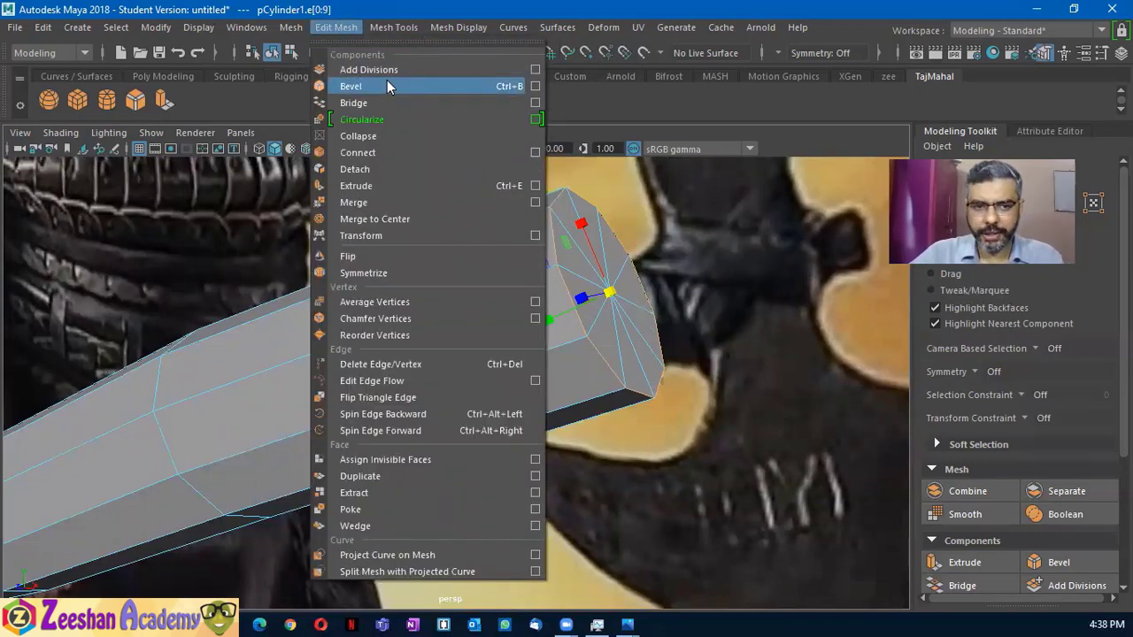
Bevel the handle's end edges with 2 segments at fraction 0.73, then return to Object Mode
left_click(386, 80)
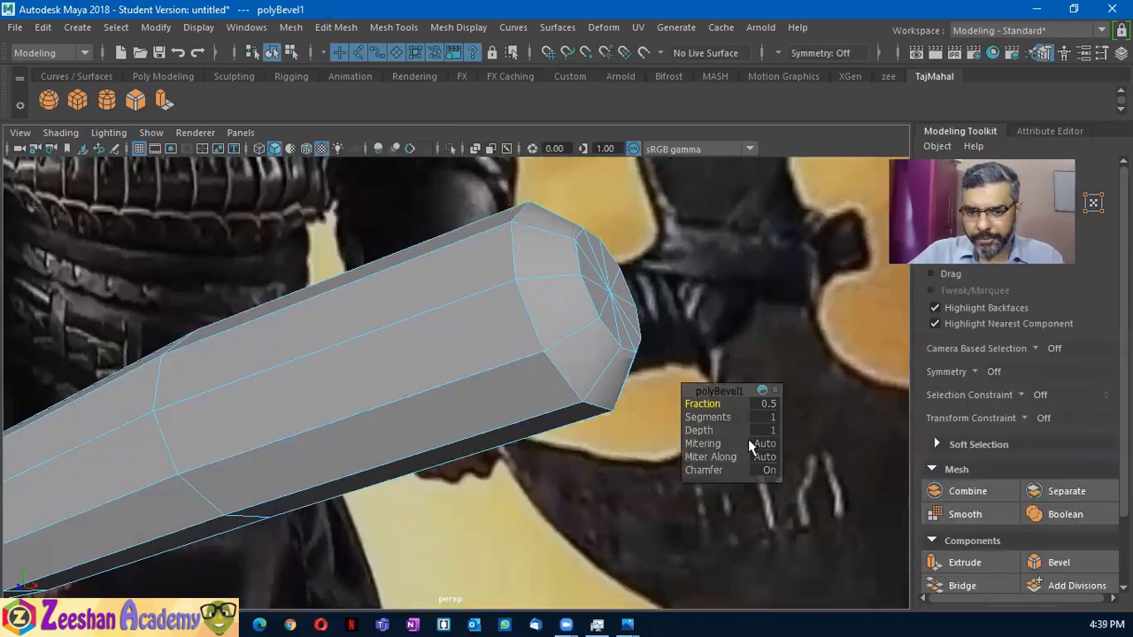
mouse_move(713, 403)
left_mouse_down()
mouse_move(680, 404)
mouse_move(724, 417)
mouse_move(723, 405)
mouse_move(706, 412)
left_mouse_up()
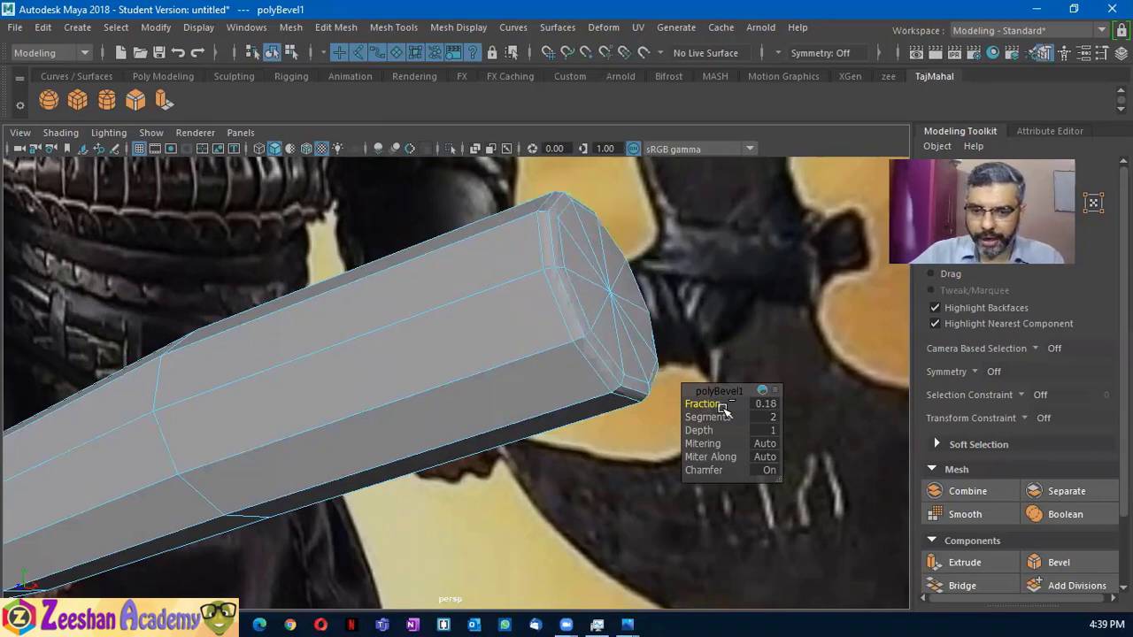
mouse_move(706, 411)
left_mouse_down()
mouse_move(727, 405)
mouse_move(713, 410)
left_mouse_up()
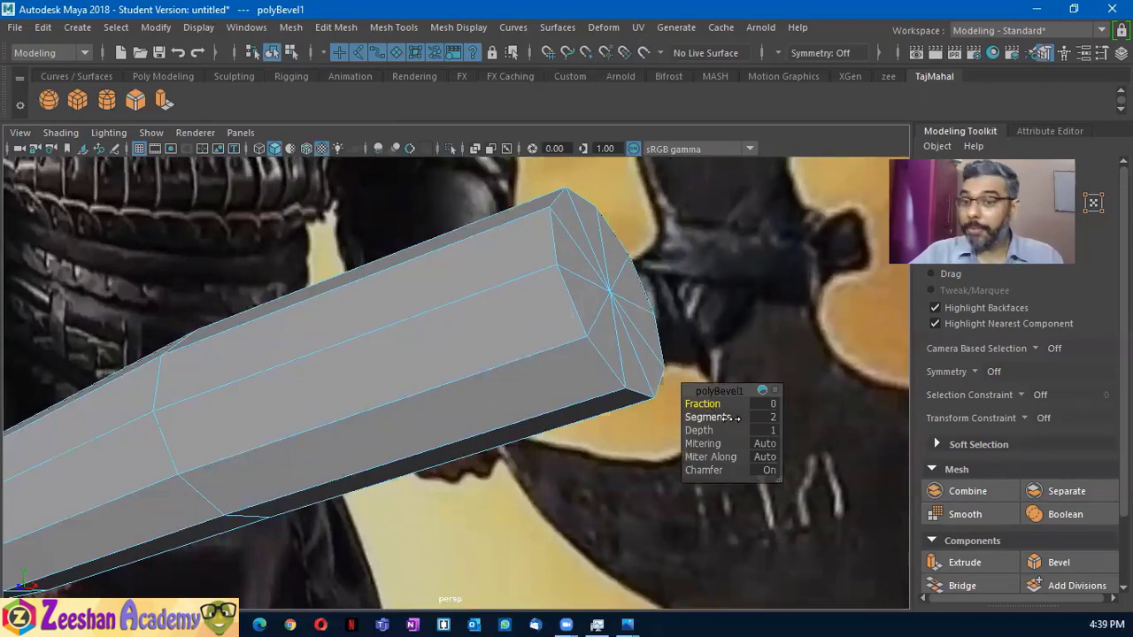
left_click_drag(698, 399, 727, 405)
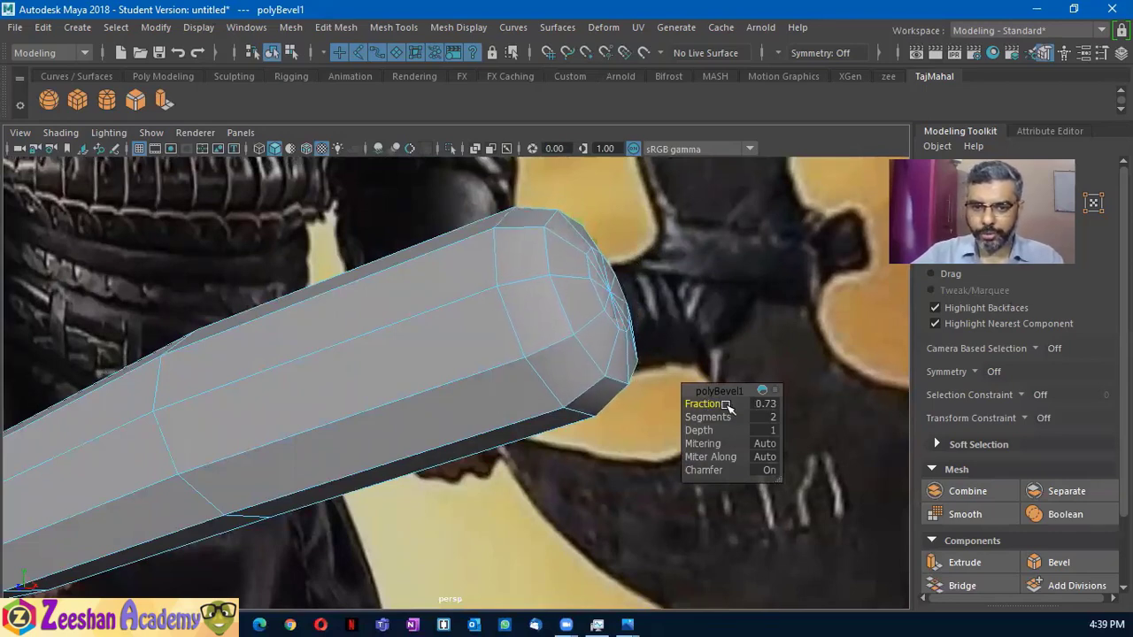
right_click_drag(581, 321, 671, 139)
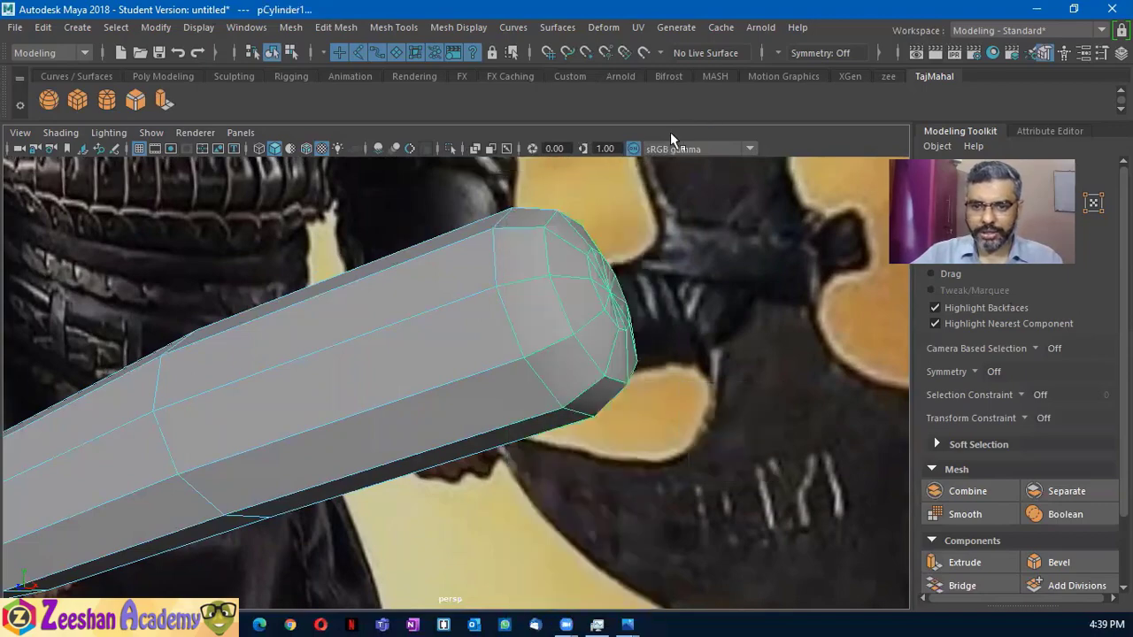
scroll(505, 292, "down", 3)
Switch to component mode and select the vertices at the handle's beveled end
middle_click_drag(222, 354, 298, 291, "alt")
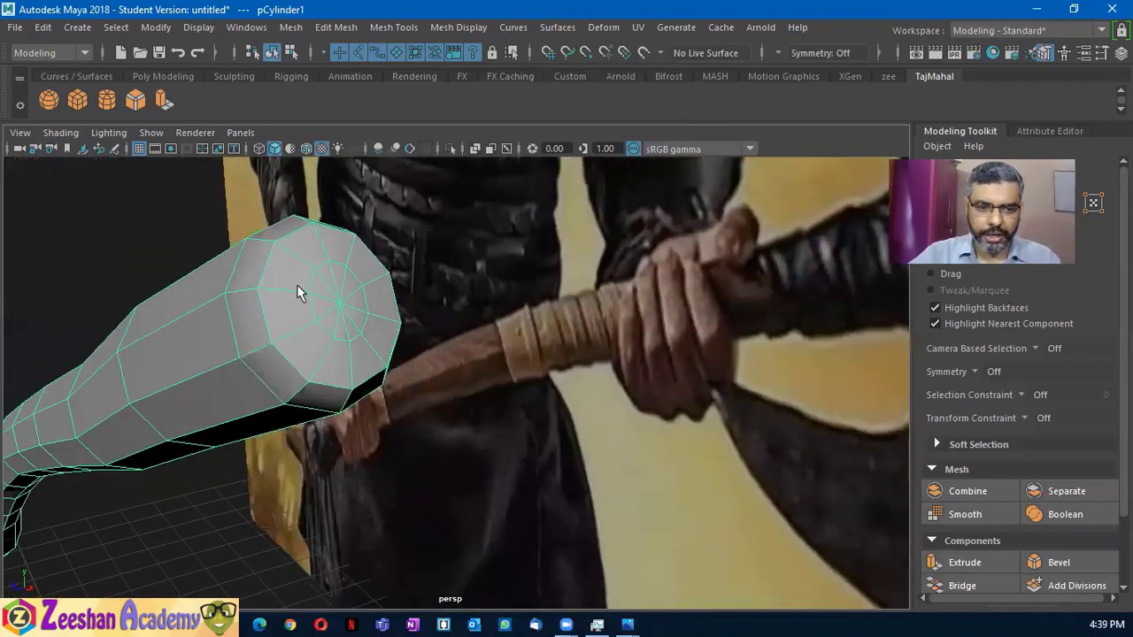
mouse_move(298, 292)
right_mouse_down()
mouse_move(287, 132)
mouse_move(296, 97)
right_mouse_up()
scroll(589, 311, "up", 3)
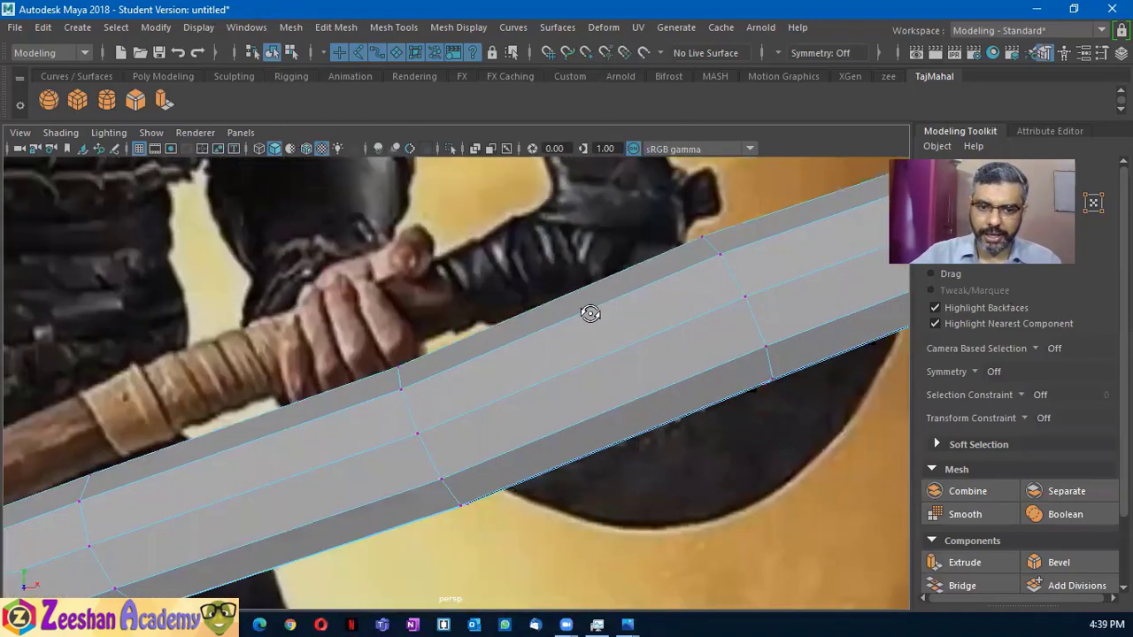
middle_click_drag(589, 310, 599, 384, "alt")
scroll(600, 384, "down", 3)
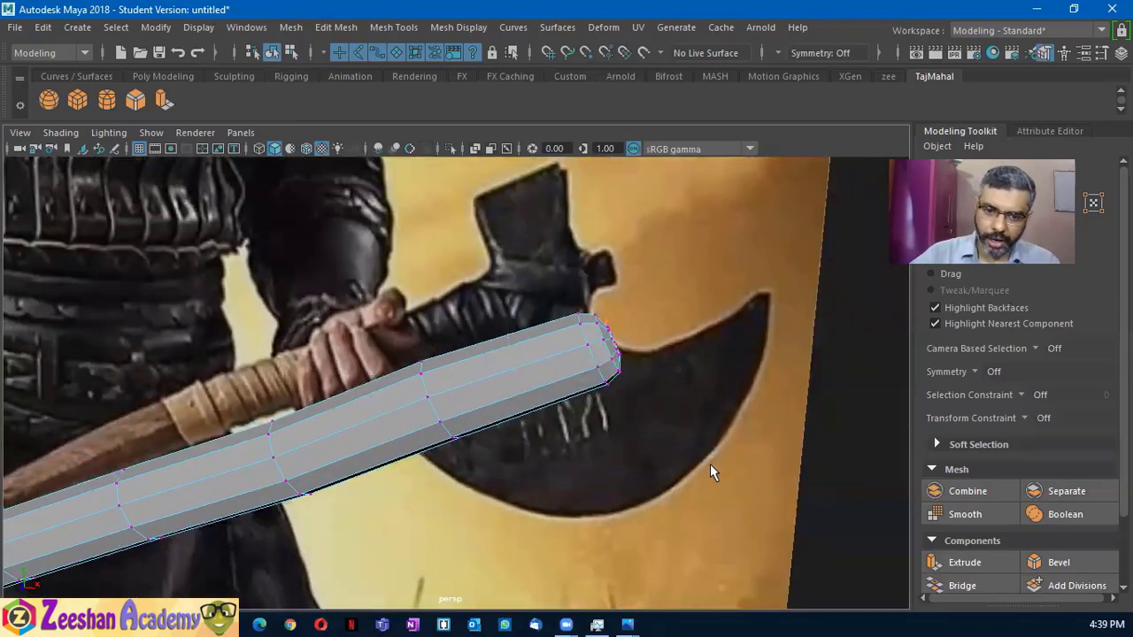
left_click_drag(716, 470, 588, 314)
scroll(495, 455, "up", 3)
scroll(495, 456, "down", 5)
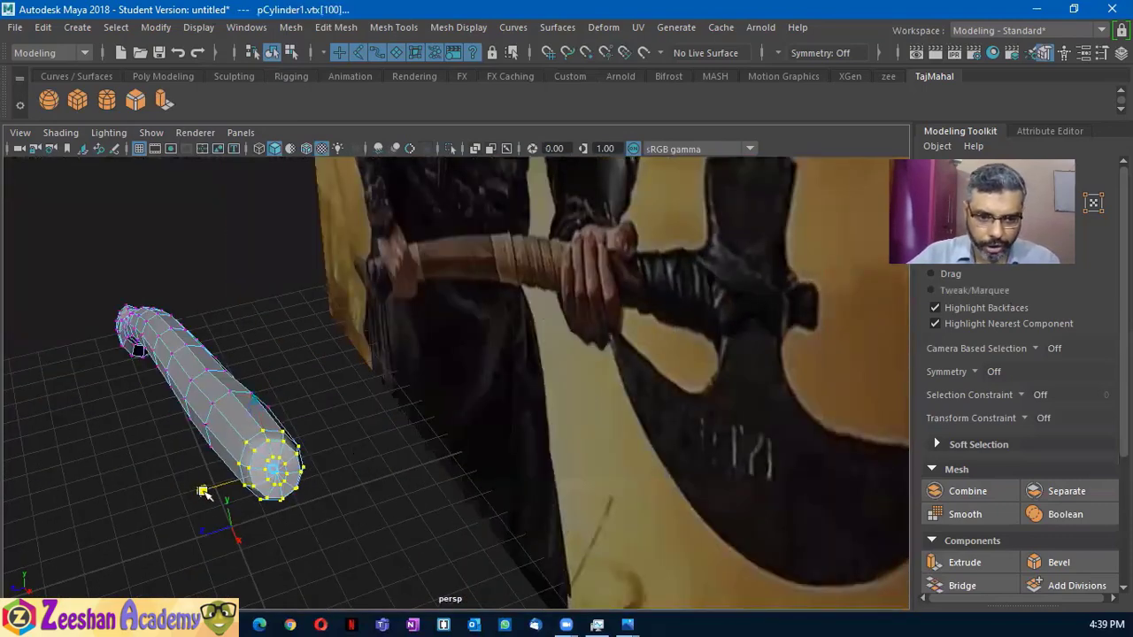
Bring the axe head and handle end into view, then start creating a new cube
mouse_move(212, 494)
left_mouse_down("alt")
mouse_move(190, 498)
mouse_move(177, 481)
mouse_move(430, 437)
left_mouse_up("alt")
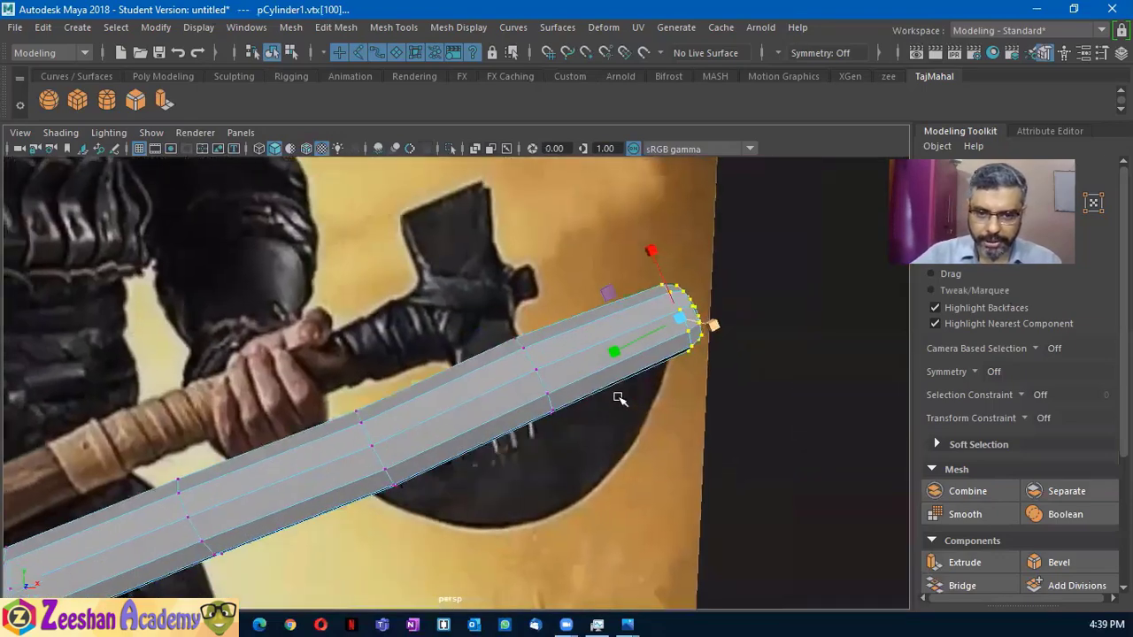
mouse_move(617, 396)
left_mouse_down("alt")
mouse_move(455, 406)
mouse_move(399, 437)
mouse_move(590, 322)
left_mouse_up("alt")
middle_click_drag(590, 321, 530, 354, "alt")
scroll(531, 354, "up", 3)
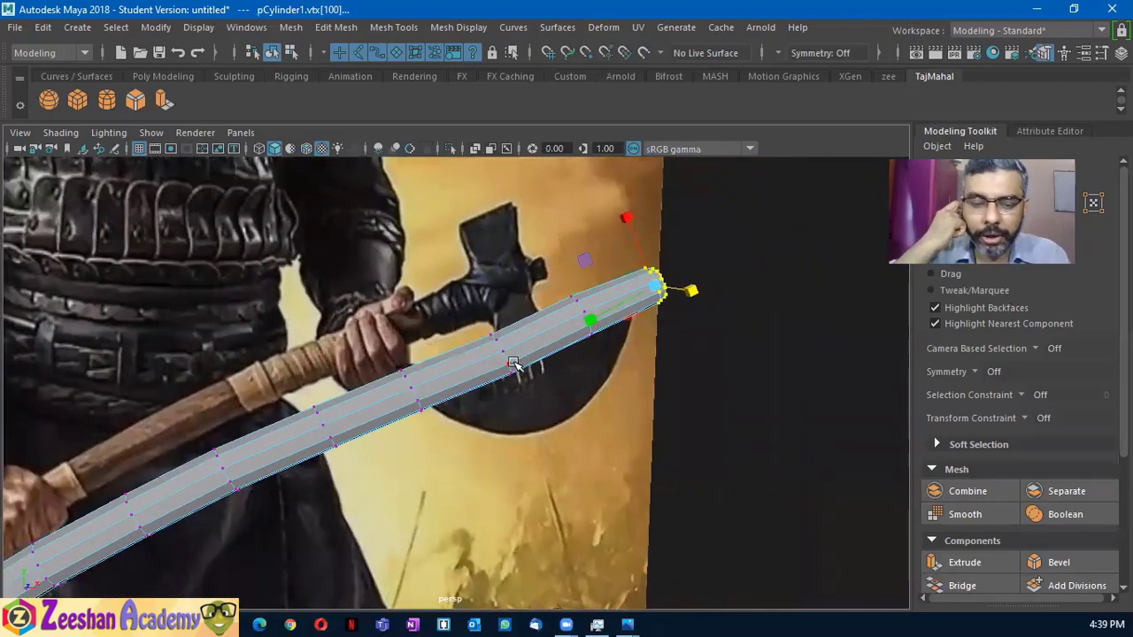
left_click(78, 100)
scroll(354, 354, "down", 5)
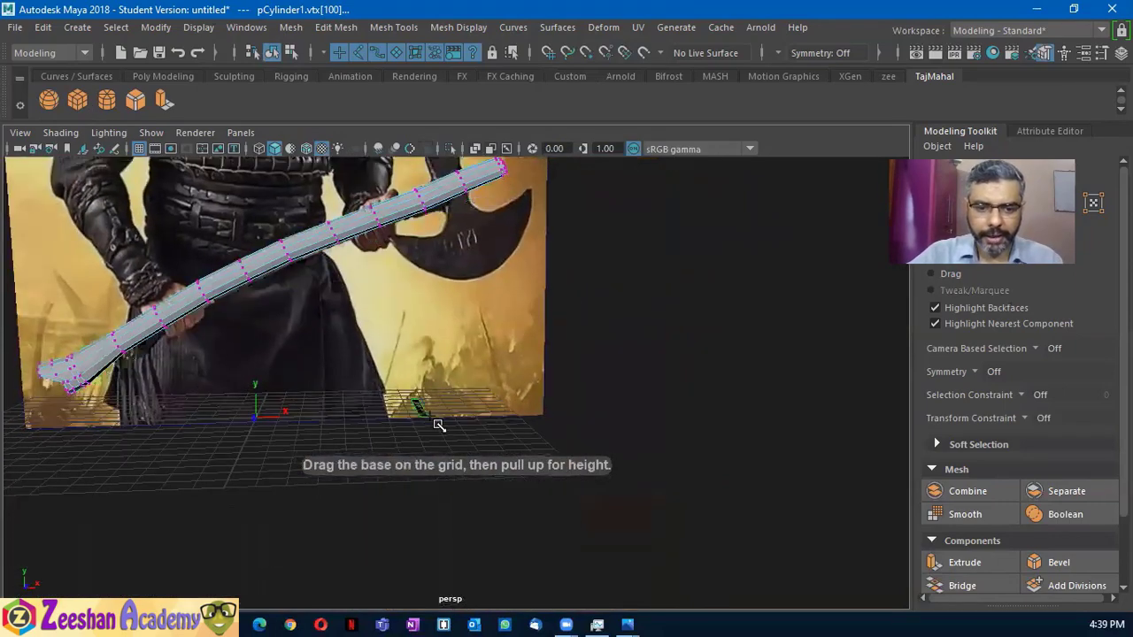
Draw a cube and size it 2.028 × 3.89 × 0.69 in the Channel Box
mouse_move(461, 423)
left_mouse_down()
mouse_move(467, 316)
mouse_move(449, 142)
left_mouse_up()
key("f")
left_click_drag(493, 359, 298, 402, "alt")
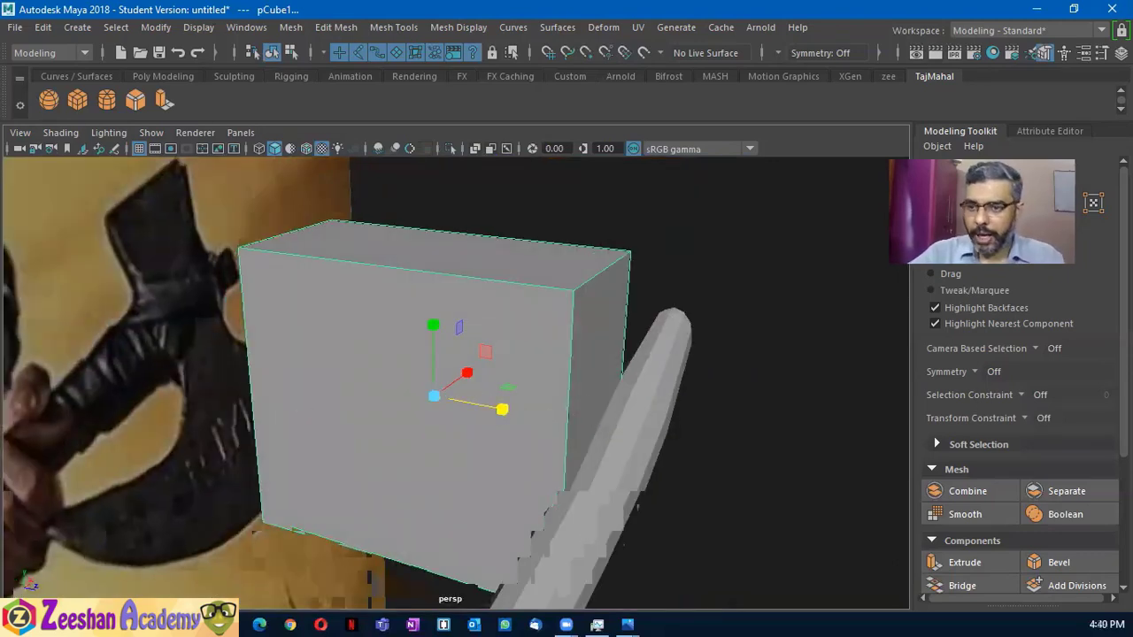
left_click(1050, 133)
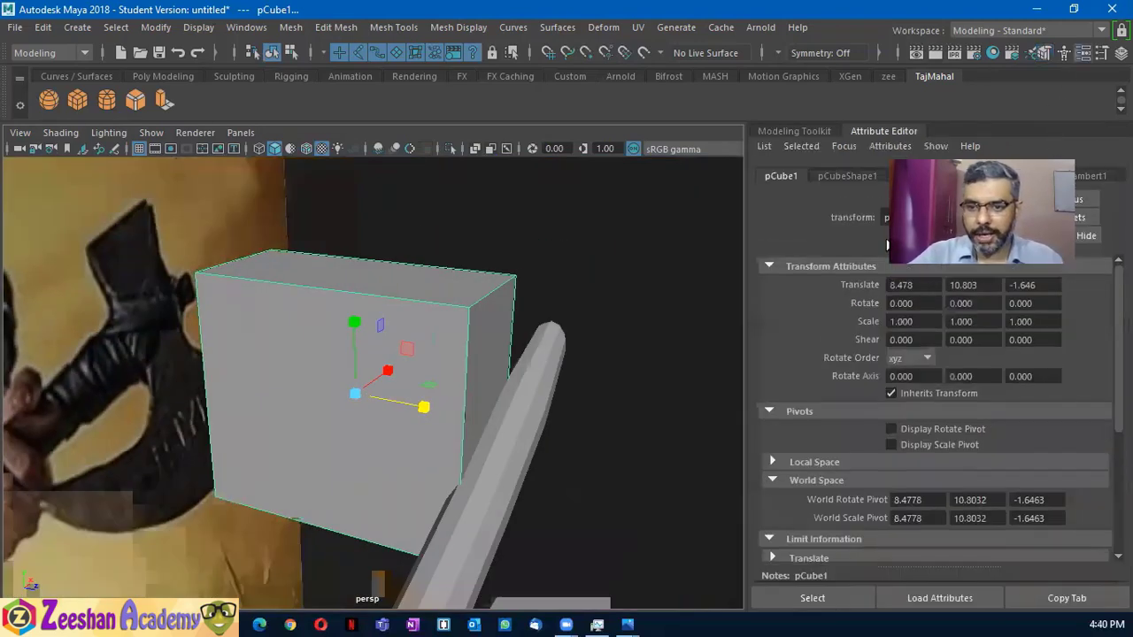
key("ctrl+a")
left_click(991, 321)
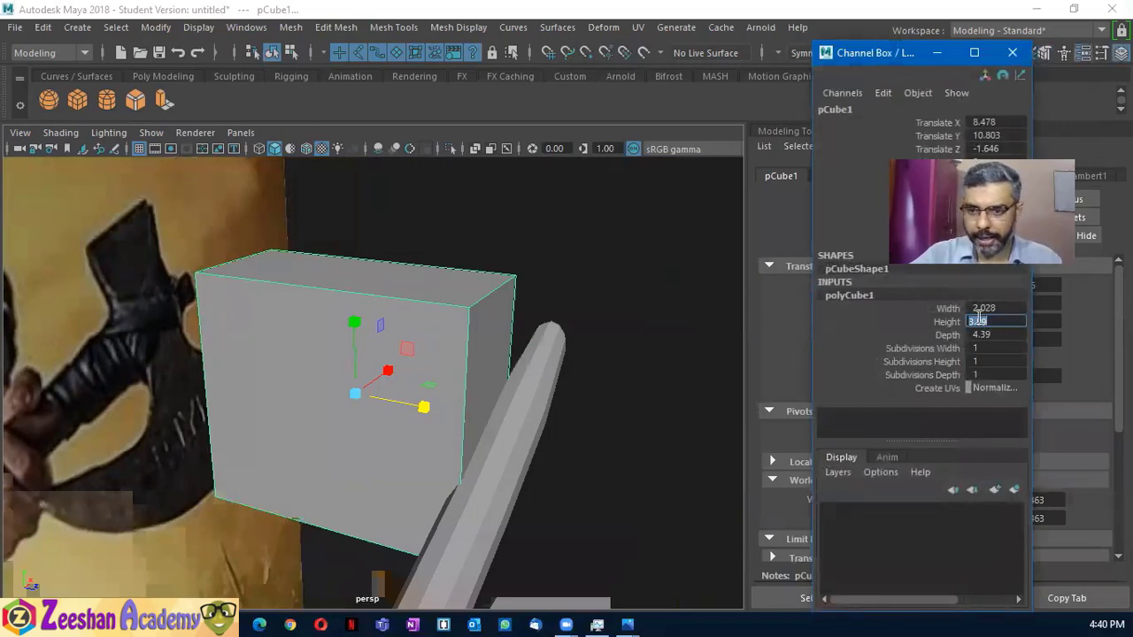
left_click(946, 335)
middle_click_drag(513, 437, 190, 412)
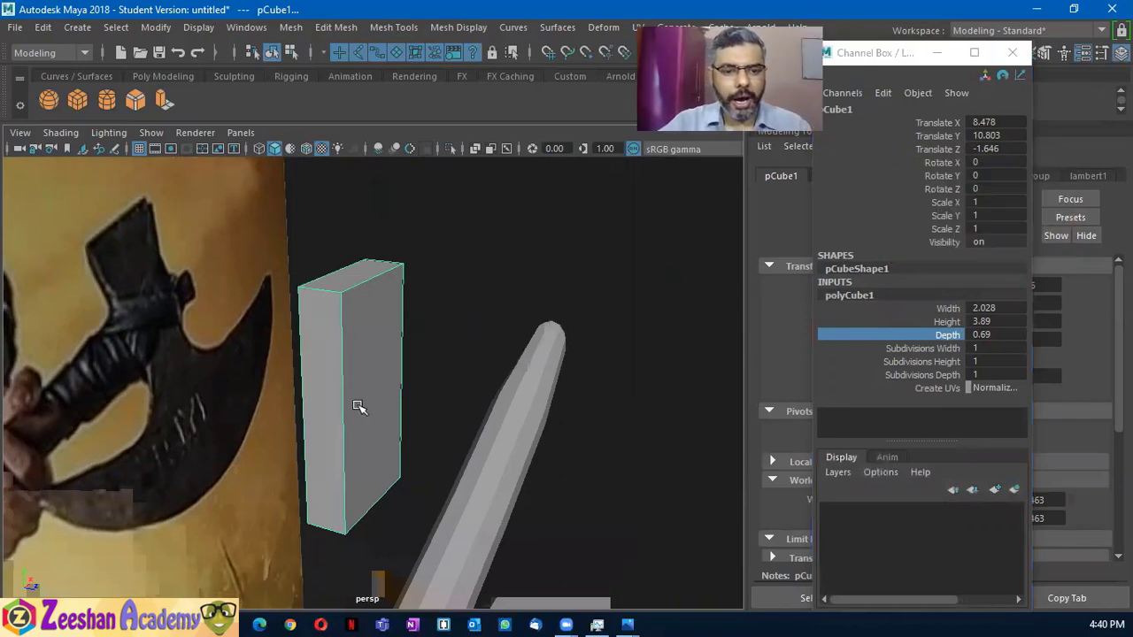
Move the slab along Z onto the handle and open the Turgut Axe.jpg photo
key("w")
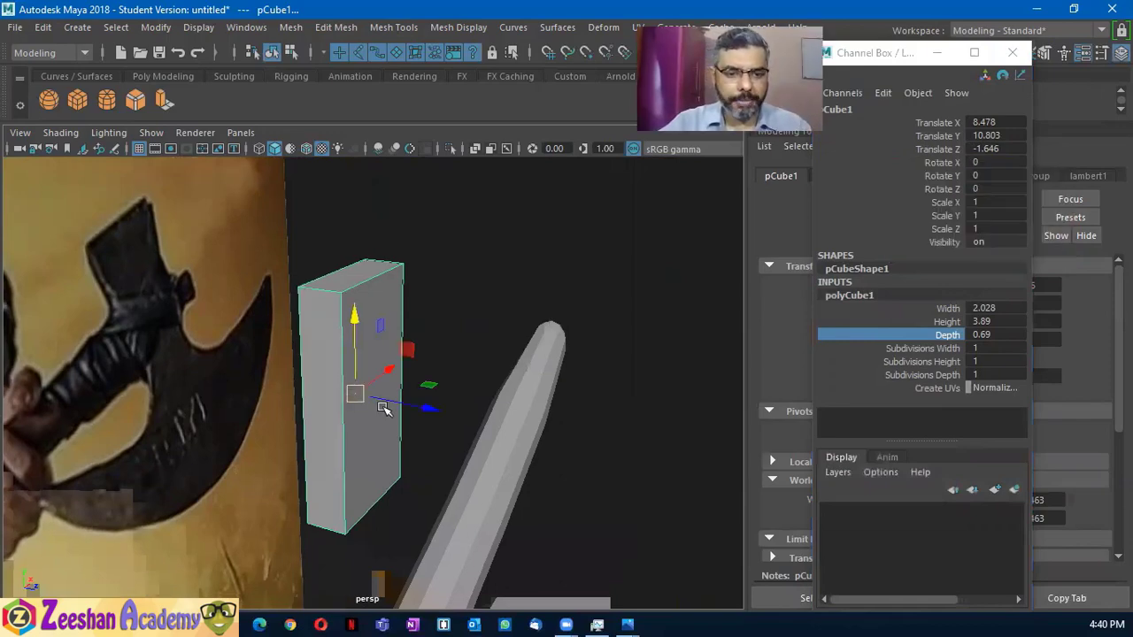
mouse_move(424, 409)
left_mouse_down()
mouse_move(597, 440)
mouse_move(551, 445)
left_mouse_up()
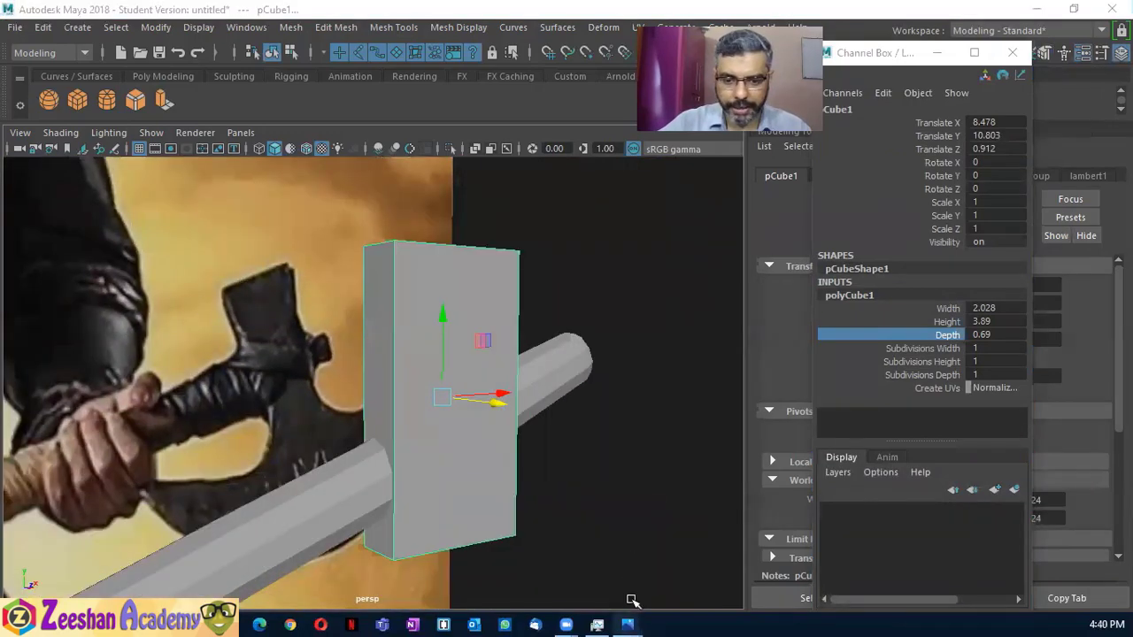
left_click(577, 561)
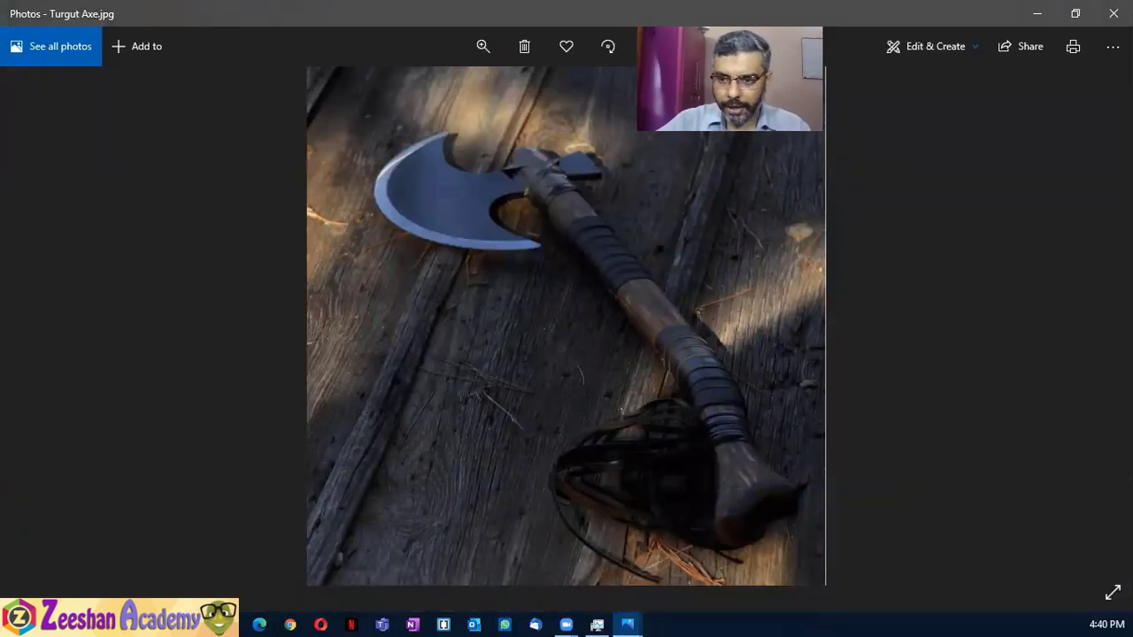
Compare the turgut-alp-with-axe photo and Turgut Axe.jpg in Windows Photos, ending on the former
mouse_move(596, 625)
left_click(759, 526)
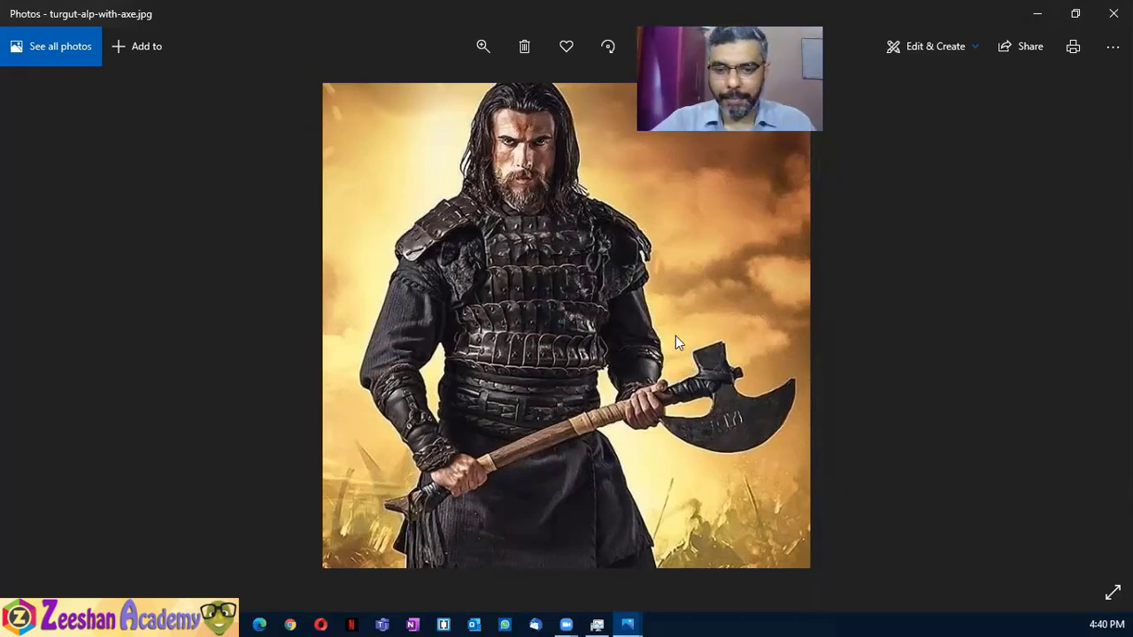
key("Right")
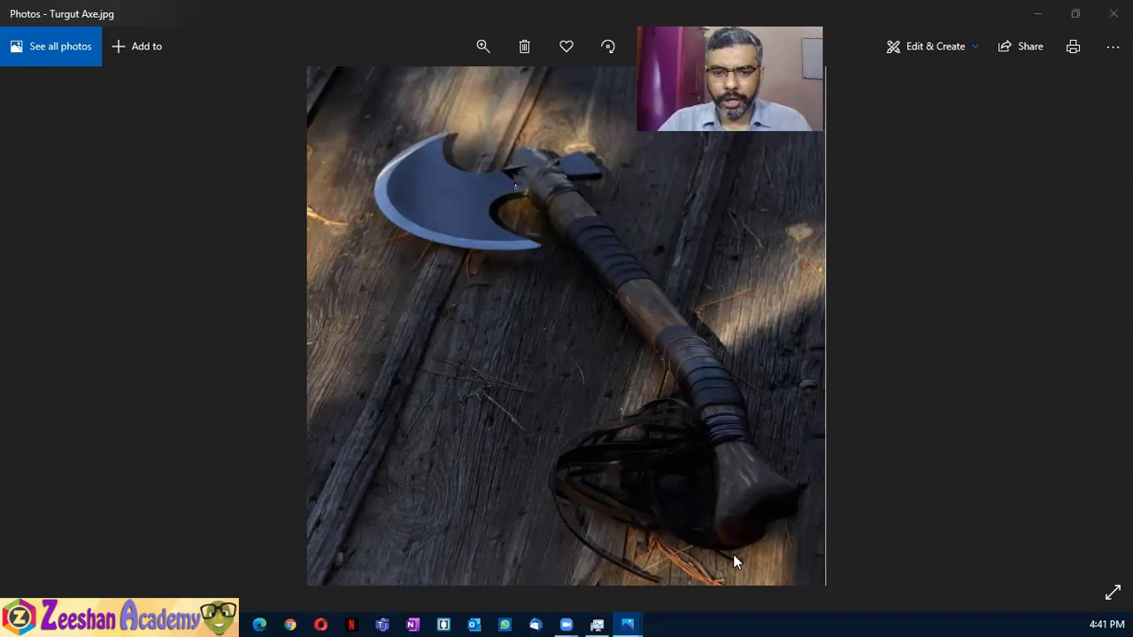
key("Right")
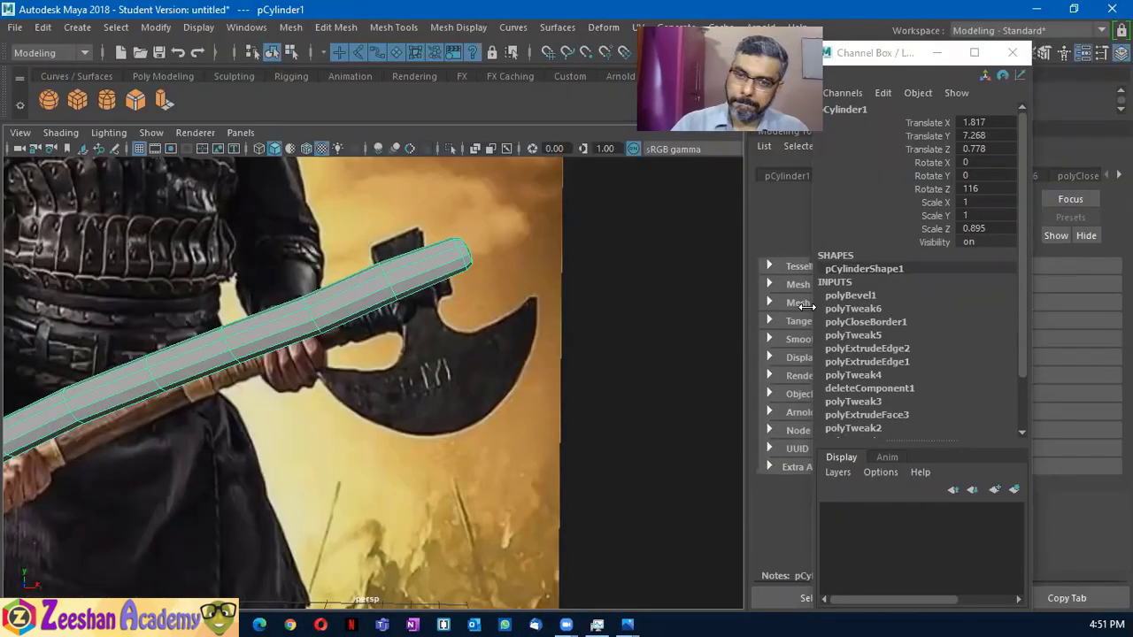
Switch the viewport to the front orthographic view over the reference image
mouse_move(275, 409)
left_mouse_down("alt")
mouse_move(222, 430)
mouse_move(455, 205)
mouse_move(557, 321)
mouse_move(509, 337)
left_mouse_up("alt")
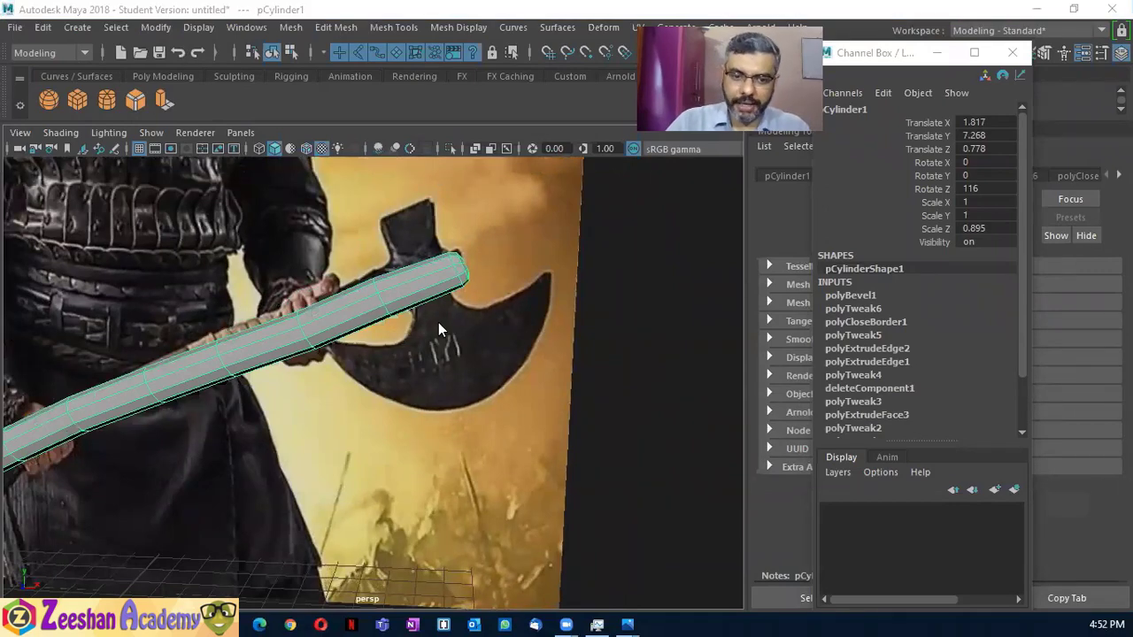
key("space")
left_click(448, 366)
scroll(488, 354, "down", 3)
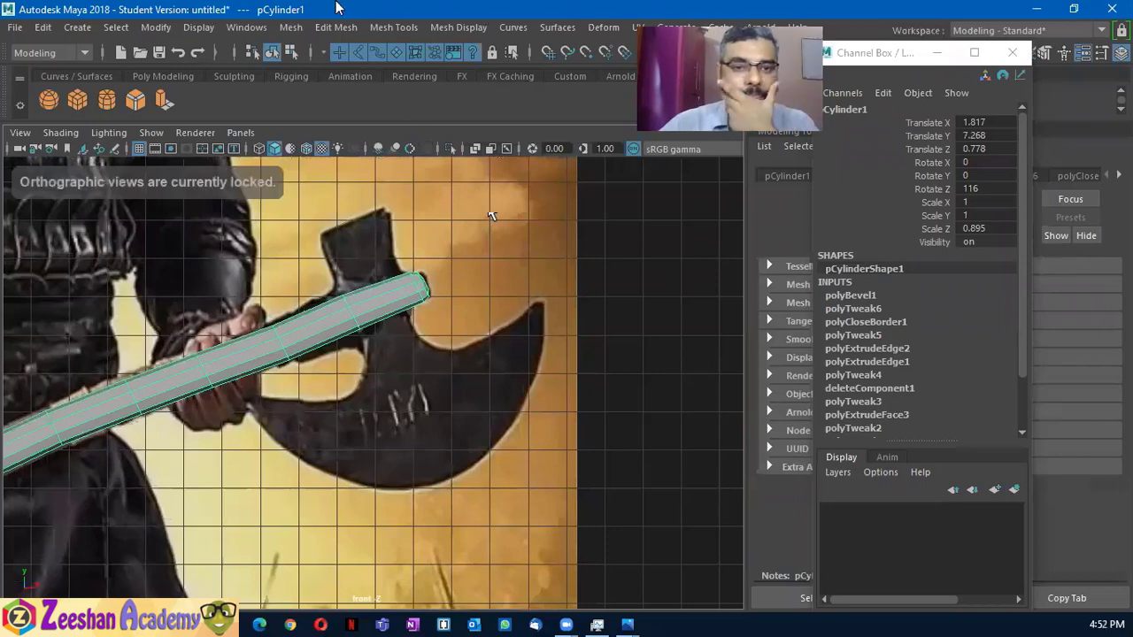
Activate the Create Polygon tool from Mesh Tools
left_click(389, 27)
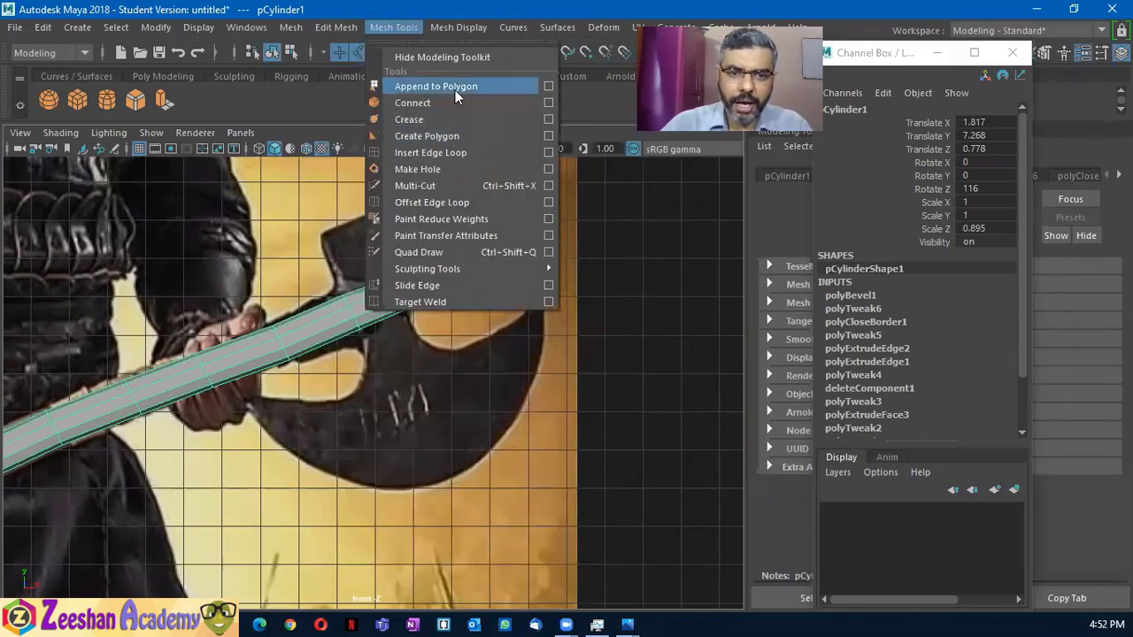
left_click(461, 134)
left_click(396, 29)
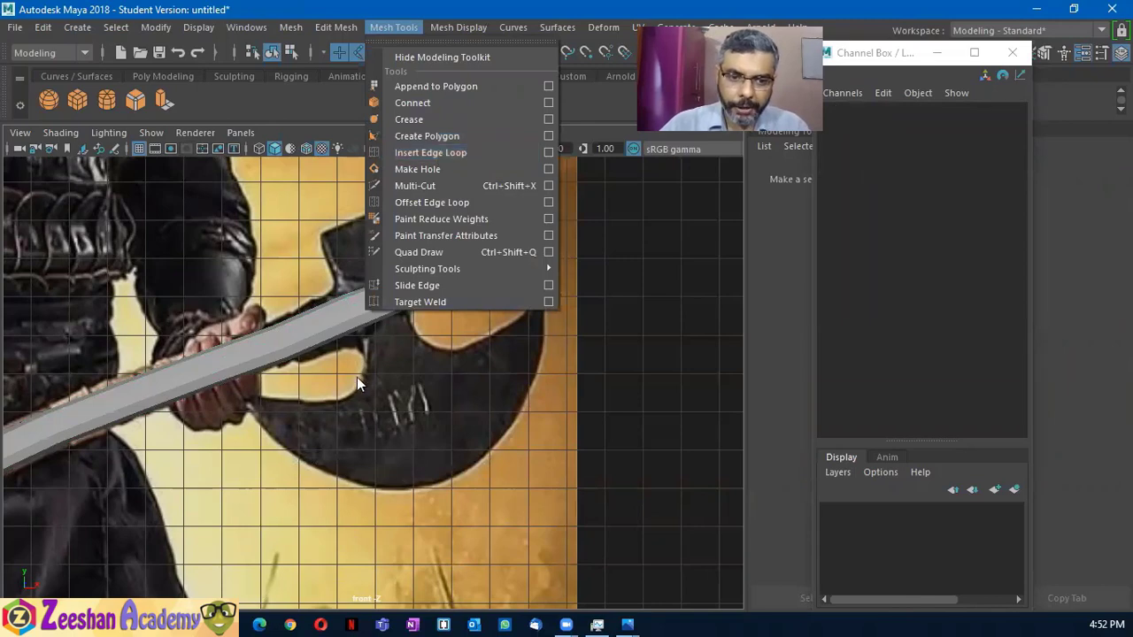
left_click(440, 142)
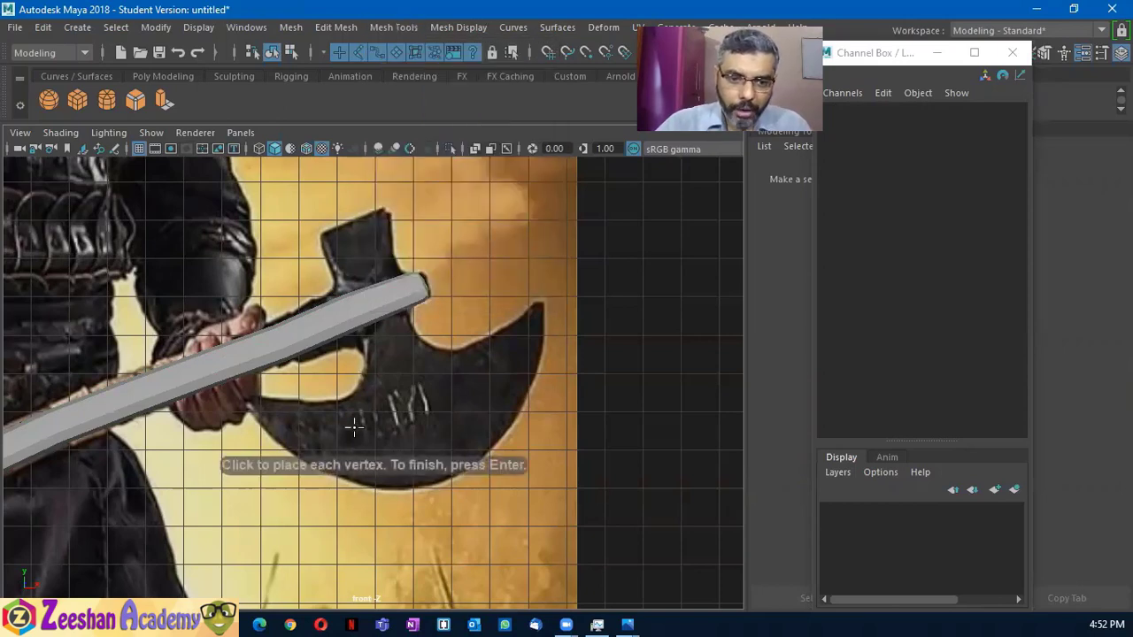
Trace the axe spike and the start of the blade's upper curve, removing a misplaced point
scroll(386, 408, "up", 1)
left_click(315, 209)
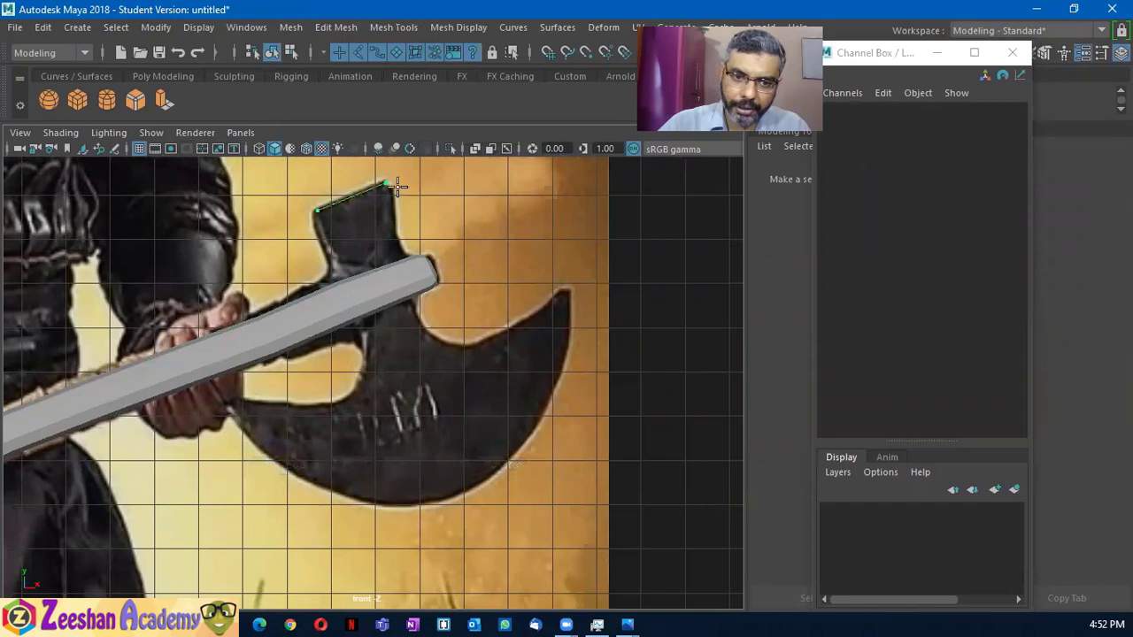
left_click(391, 189)
left_click(394, 233)
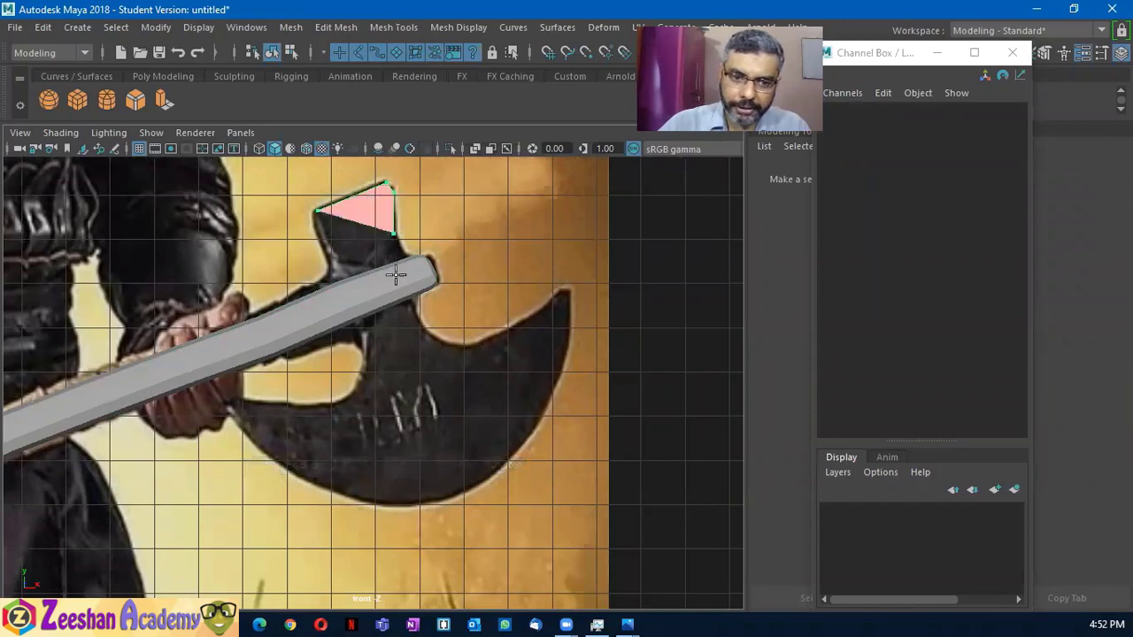
left_click(408, 252)
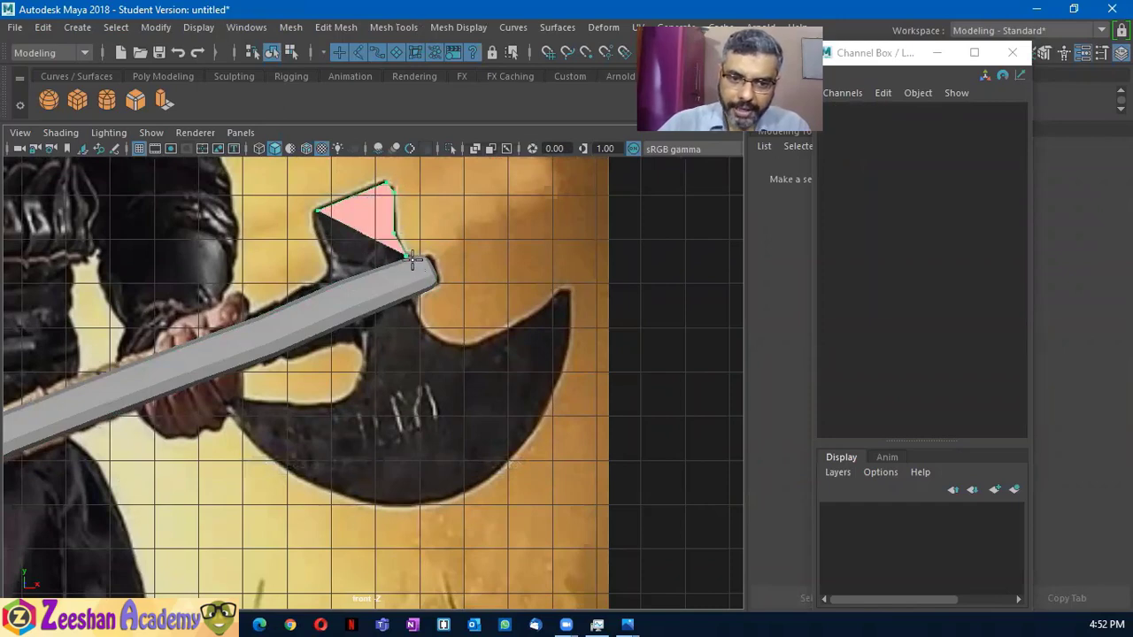
left_click(412, 303)
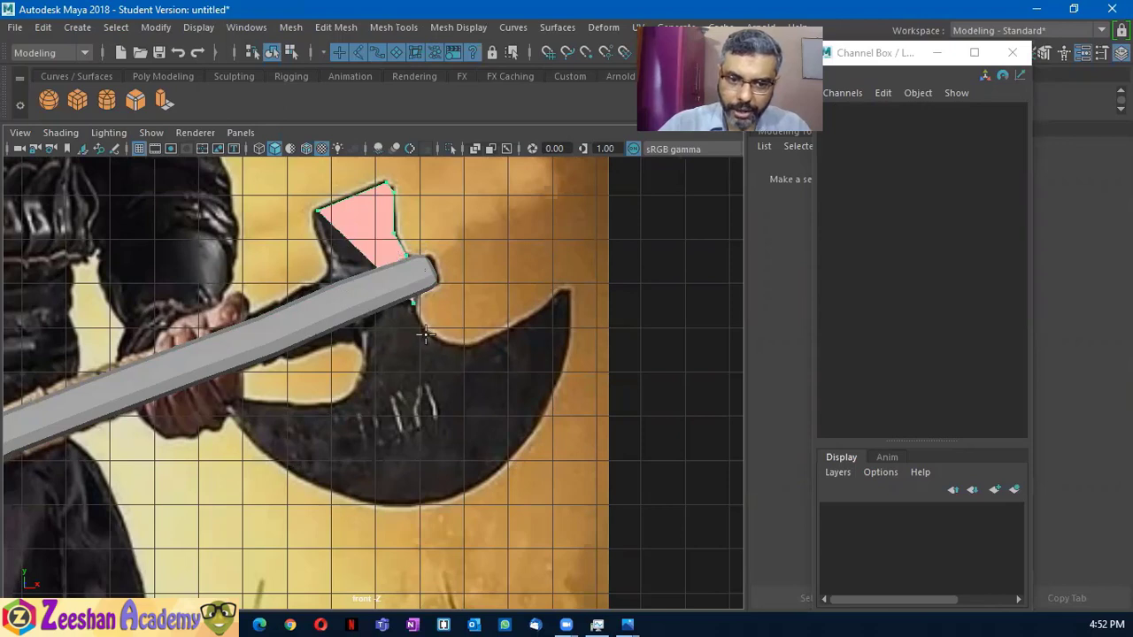
left_click(411, 312)
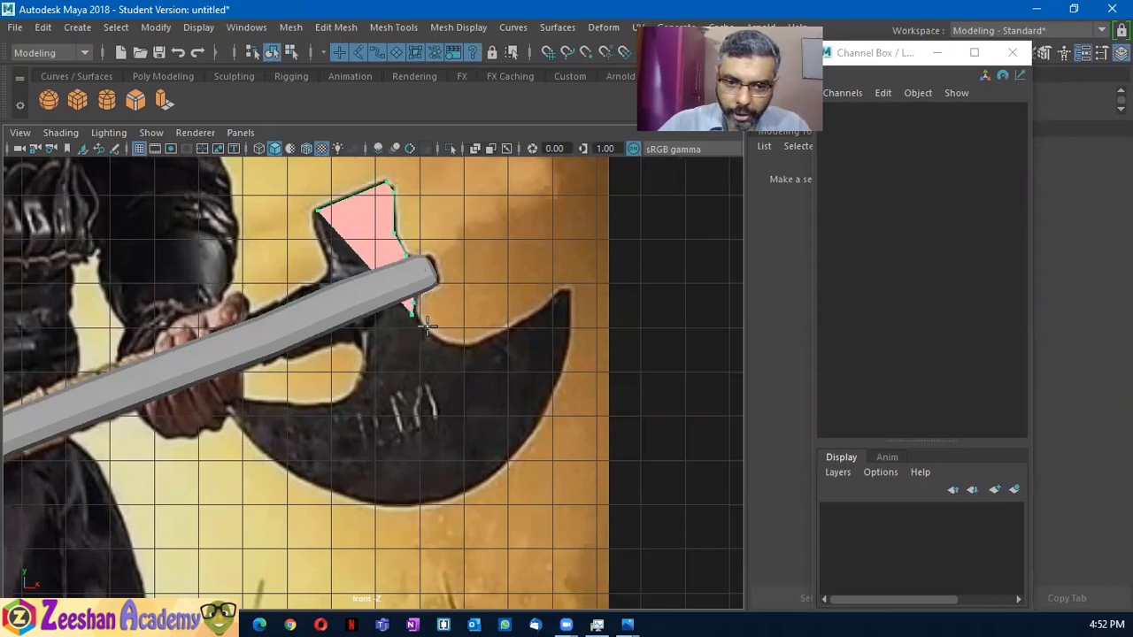
left_click(446, 345)
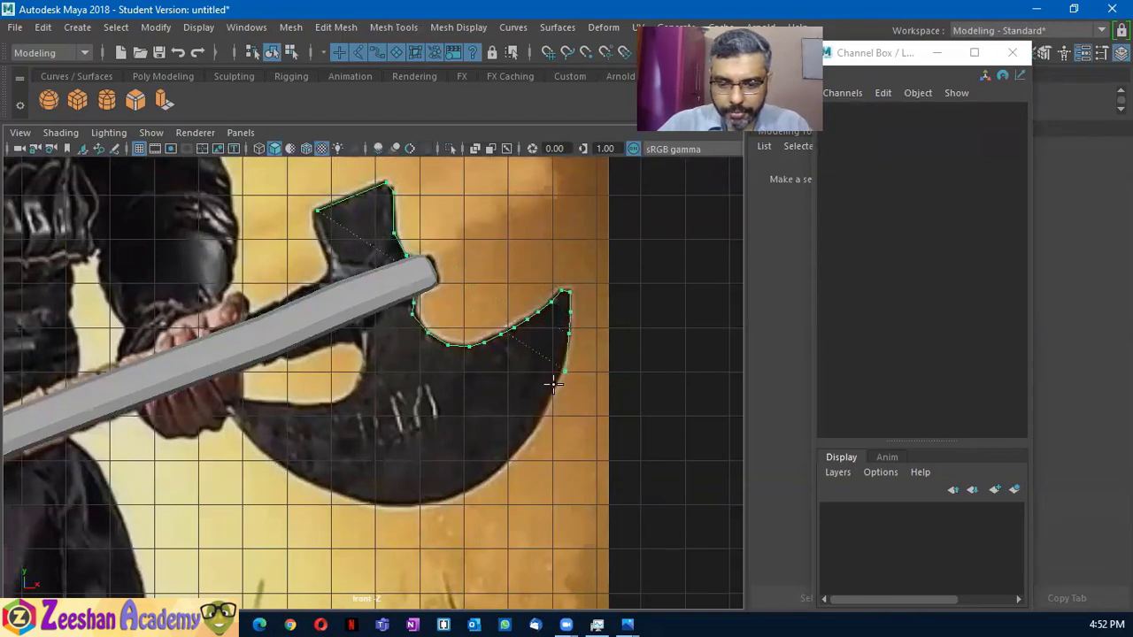
key("BackSpace")
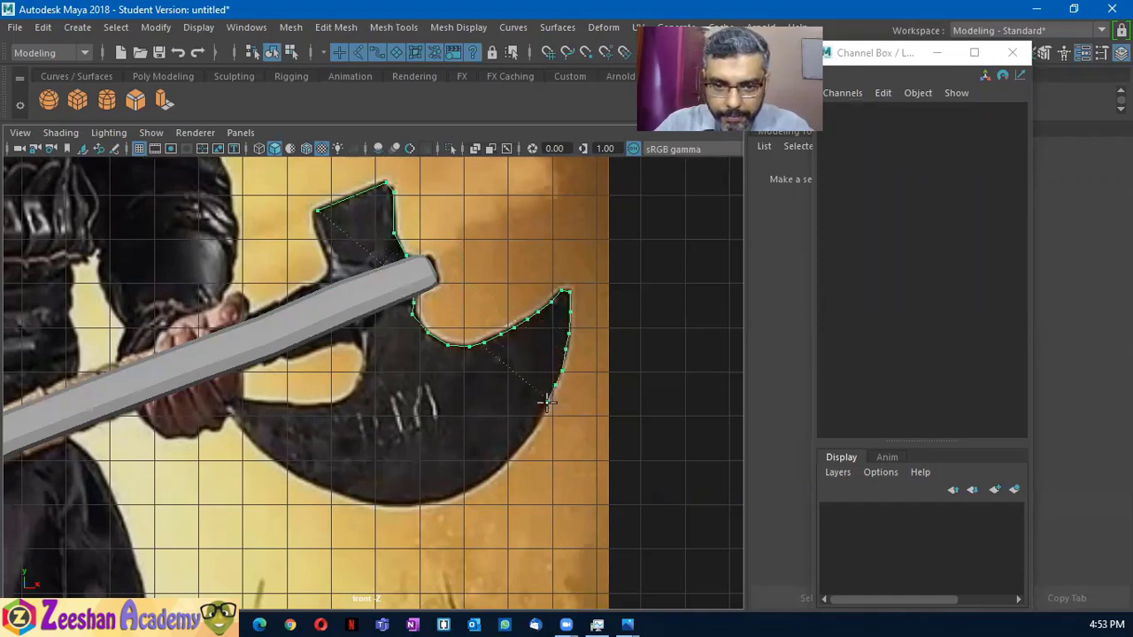
Continue the outline down the blade's outer curve and along its bottom edge
left_click(518, 446)
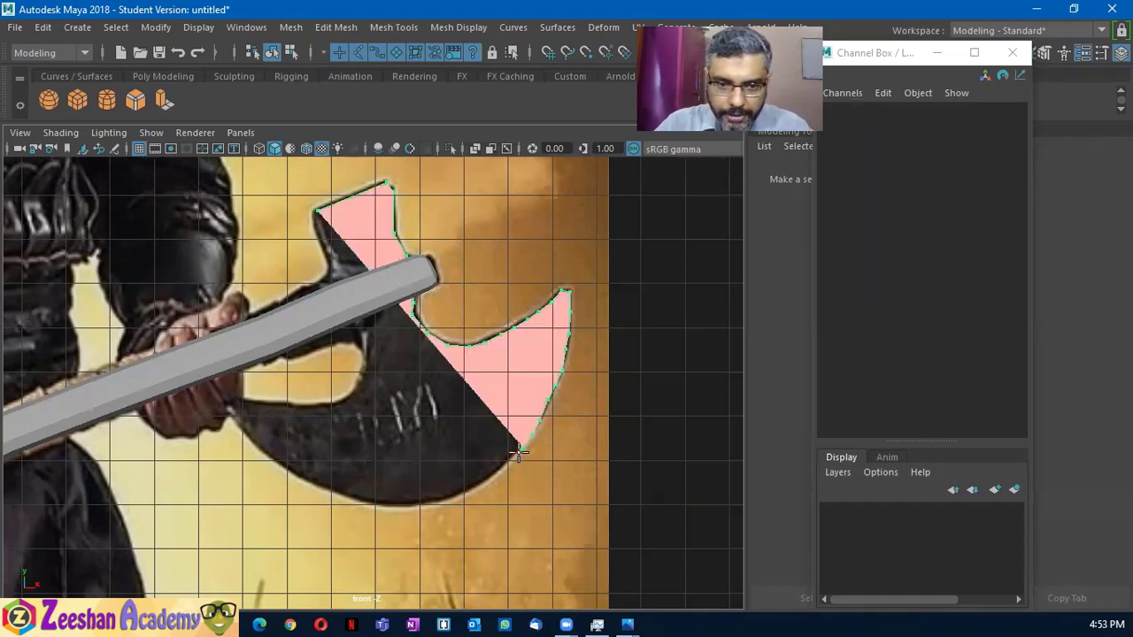
left_click(501, 463)
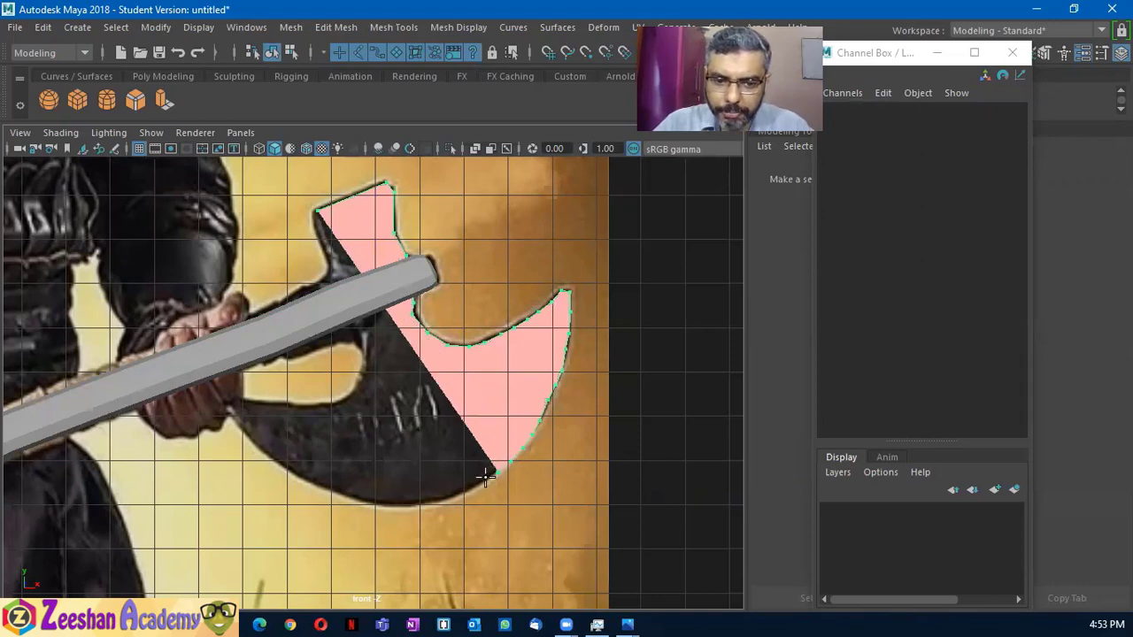
left_click(477, 478)
left_click(448, 495)
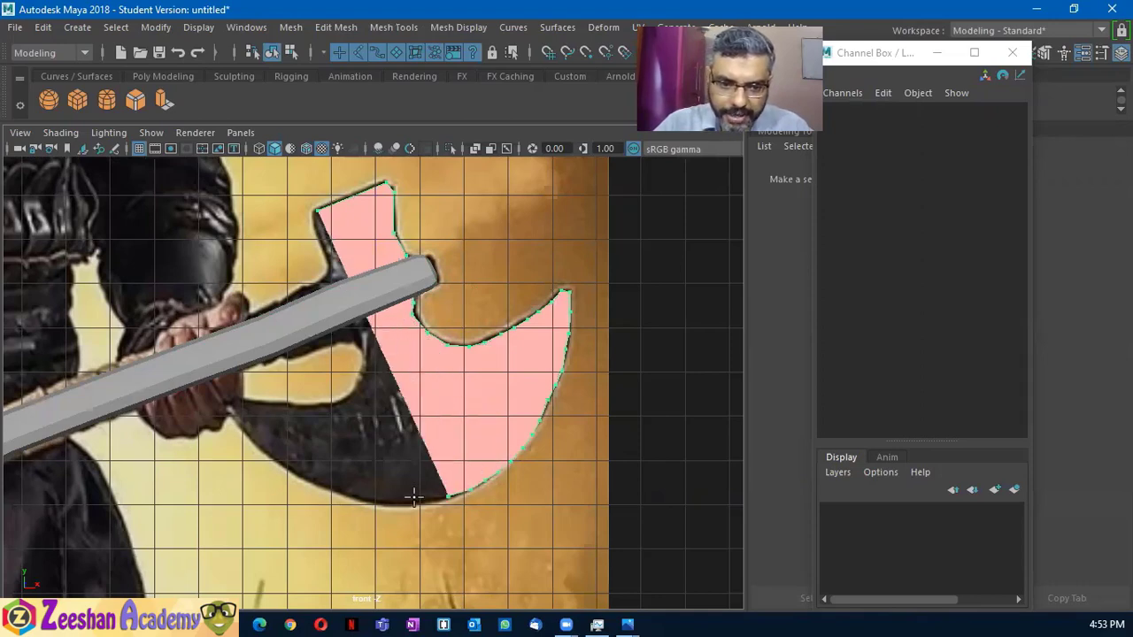
left_click(423, 498)
left_click(403, 500)
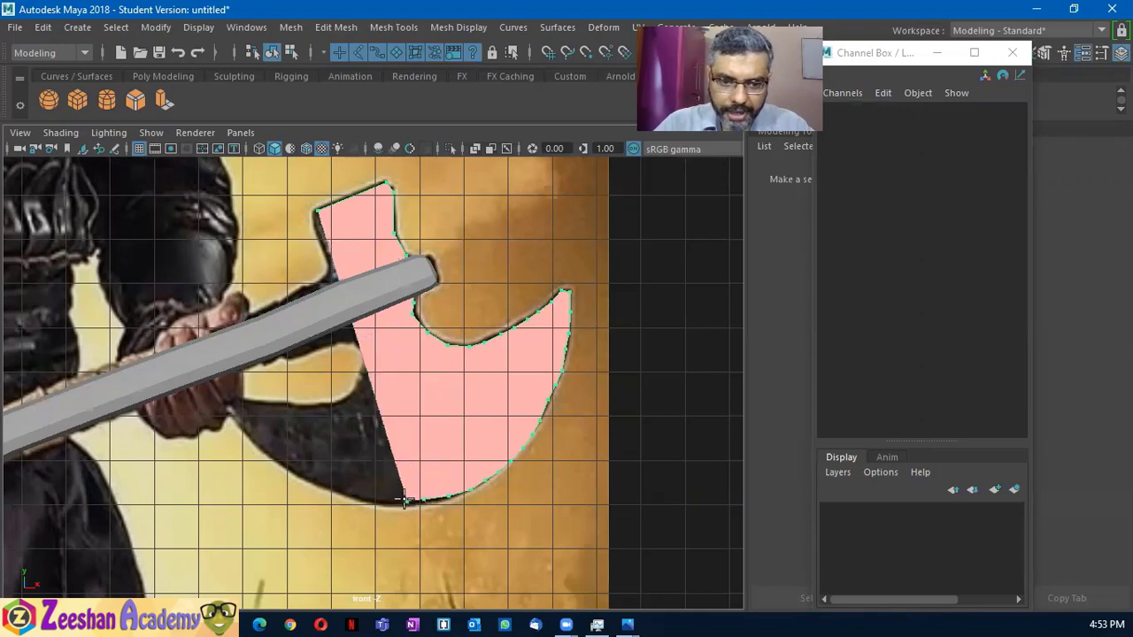
left_click(379, 502)
left_click(360, 501)
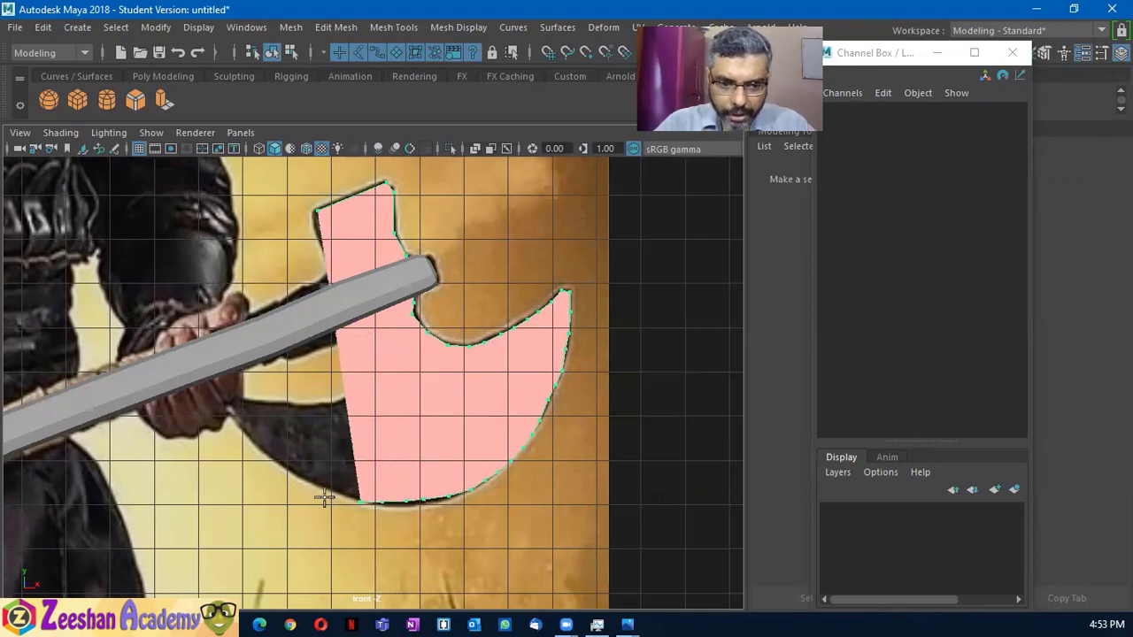
left_click(335, 491)
left_click(312, 481)
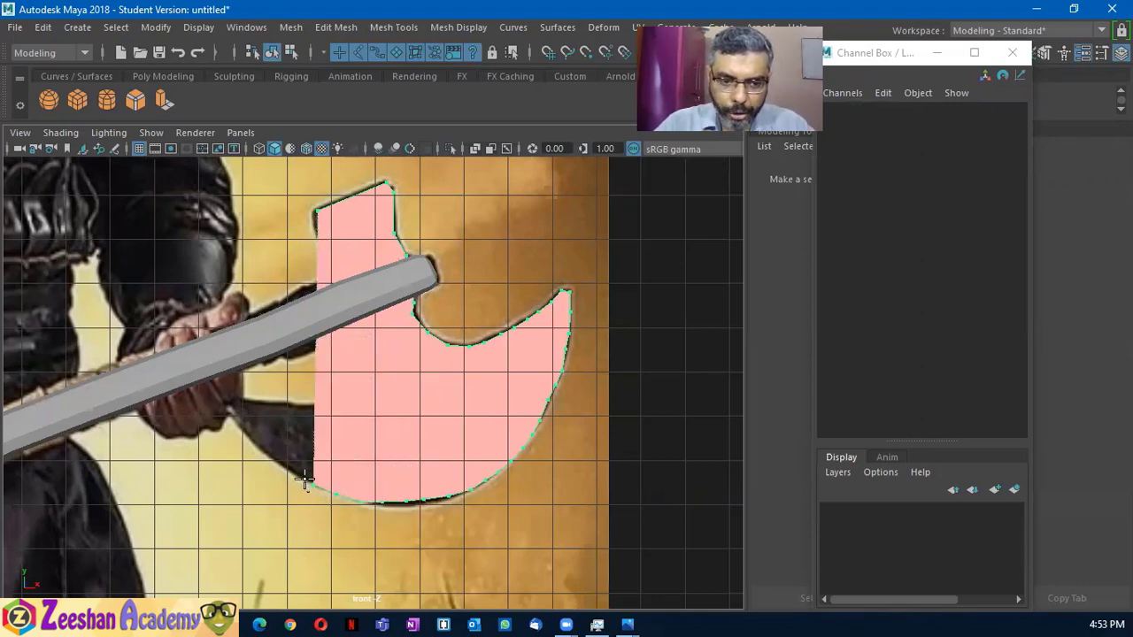
Trace to the blade's left tip, adjust the last point near the handle, and finish the polygon
left_click(299, 475)
left_click(279, 459)
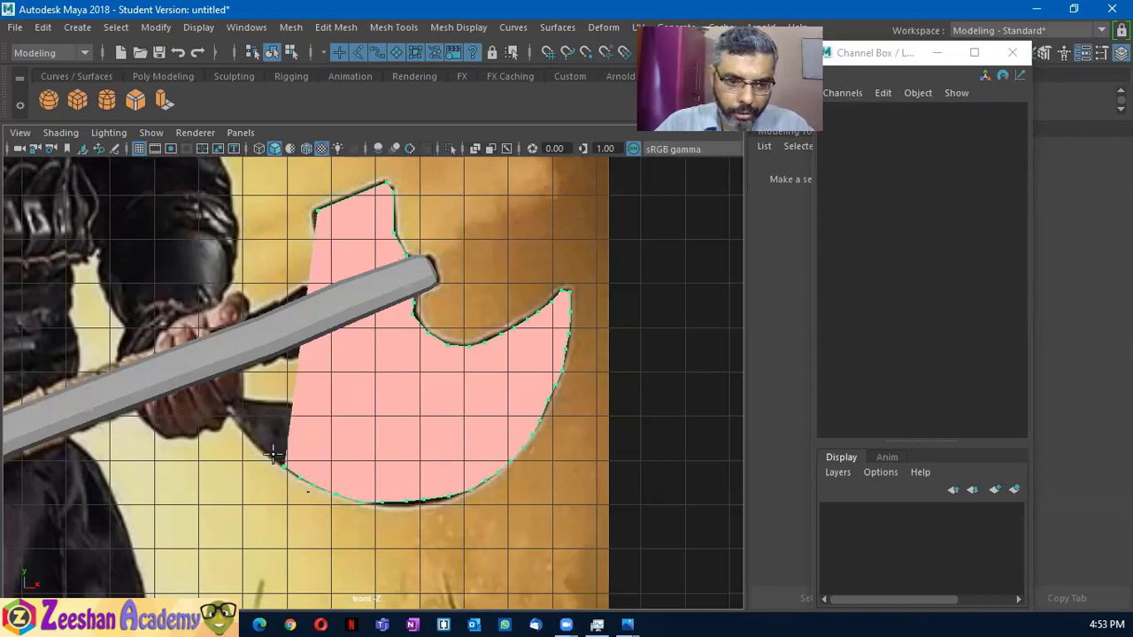
left_click(268, 450)
left_click(257, 439)
left_click(241, 427)
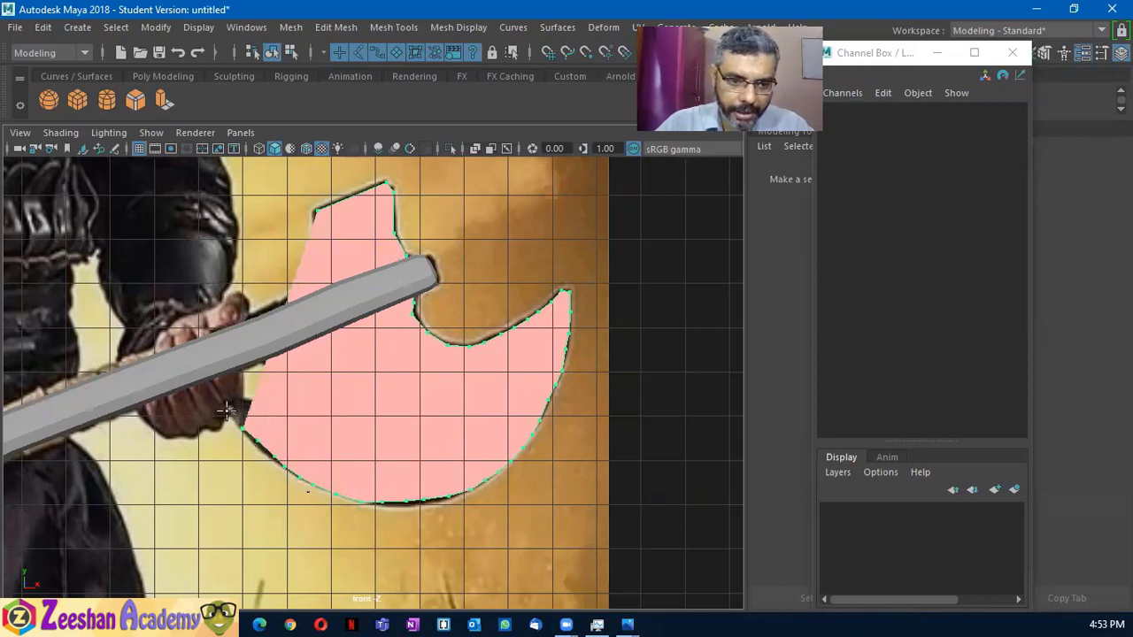
left_click(232, 409)
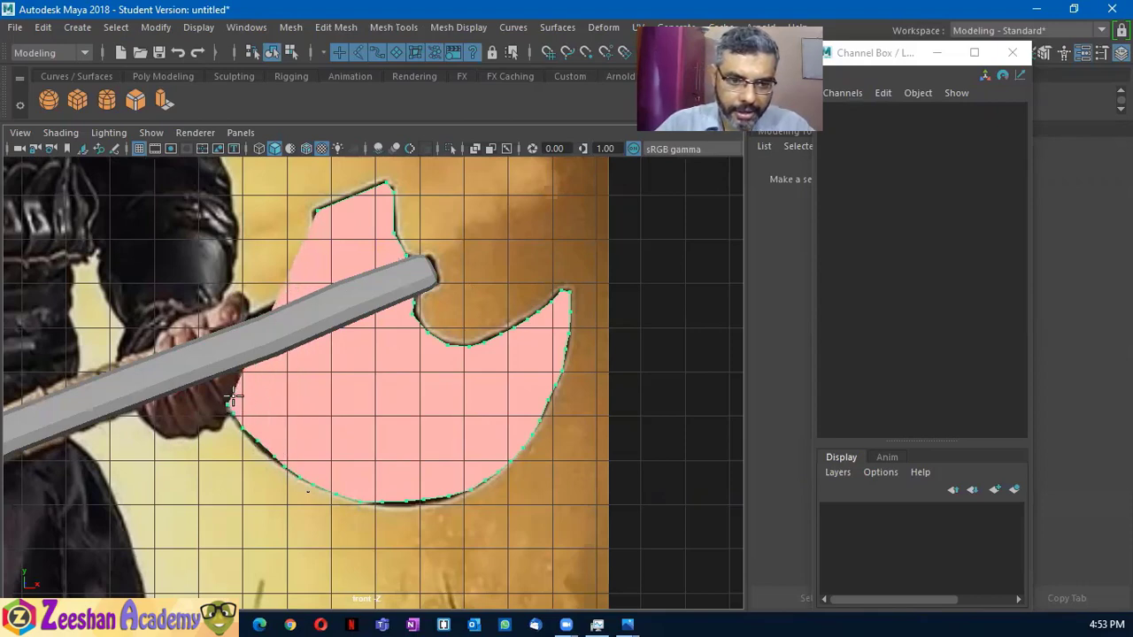
left_click(296, 405)
mouse_move(296, 405)
left_mouse_down()
mouse_move(286, 405)
mouse_move(341, 404)
mouse_move(359, 376)
mouse_move(356, 342)
left_mouse_up()
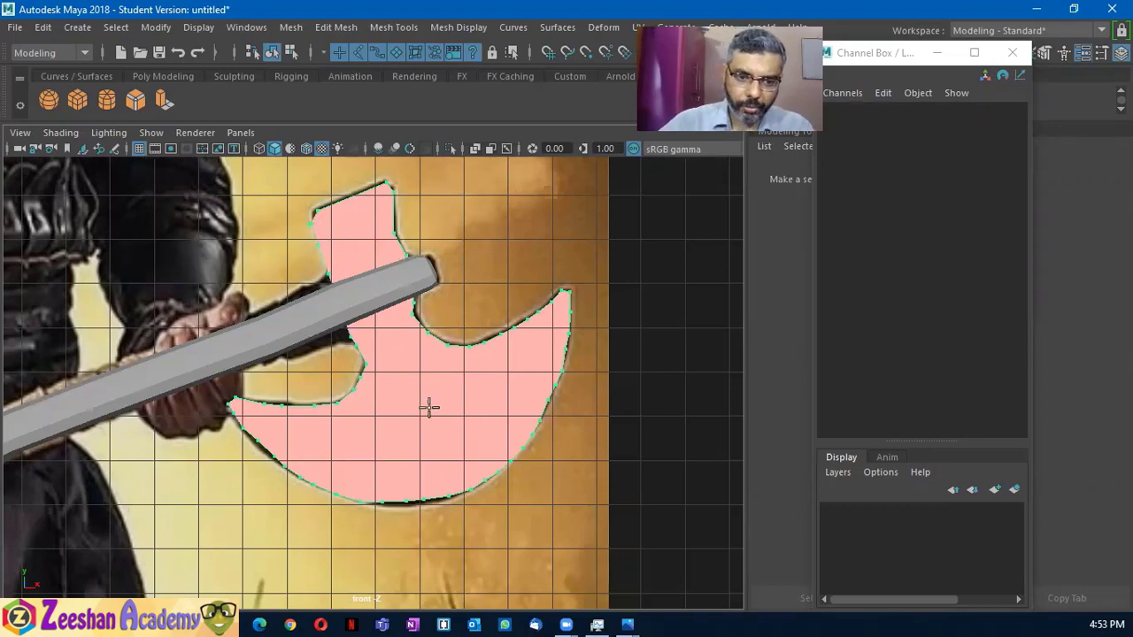
key("Return")
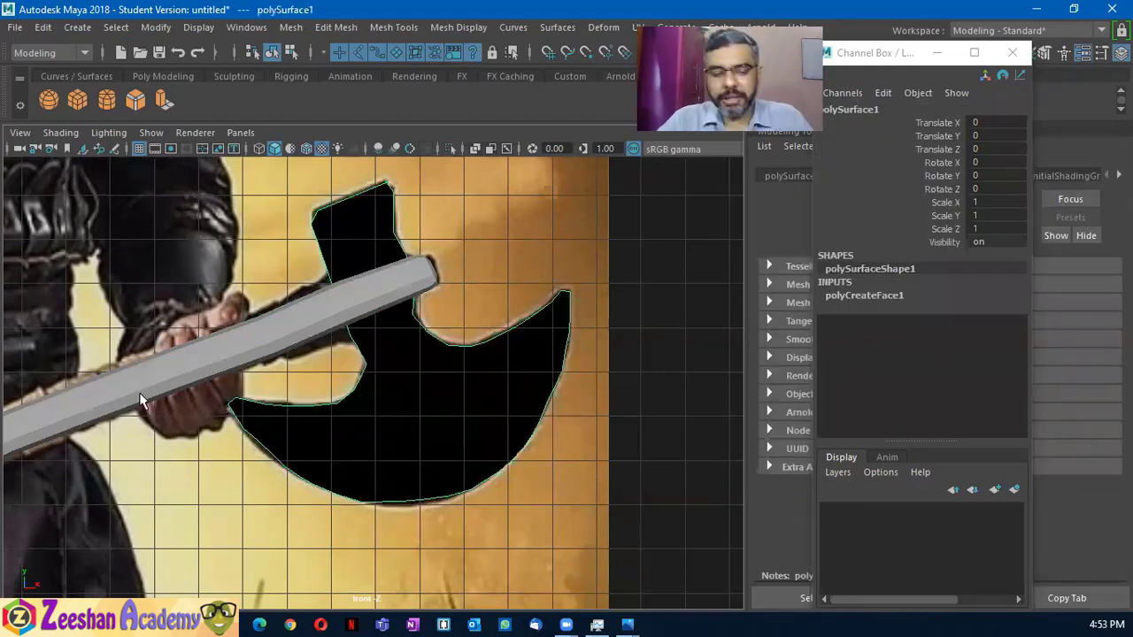
Switch to a full perspective view and orbit to a high oblique angle on the scene
key("space")
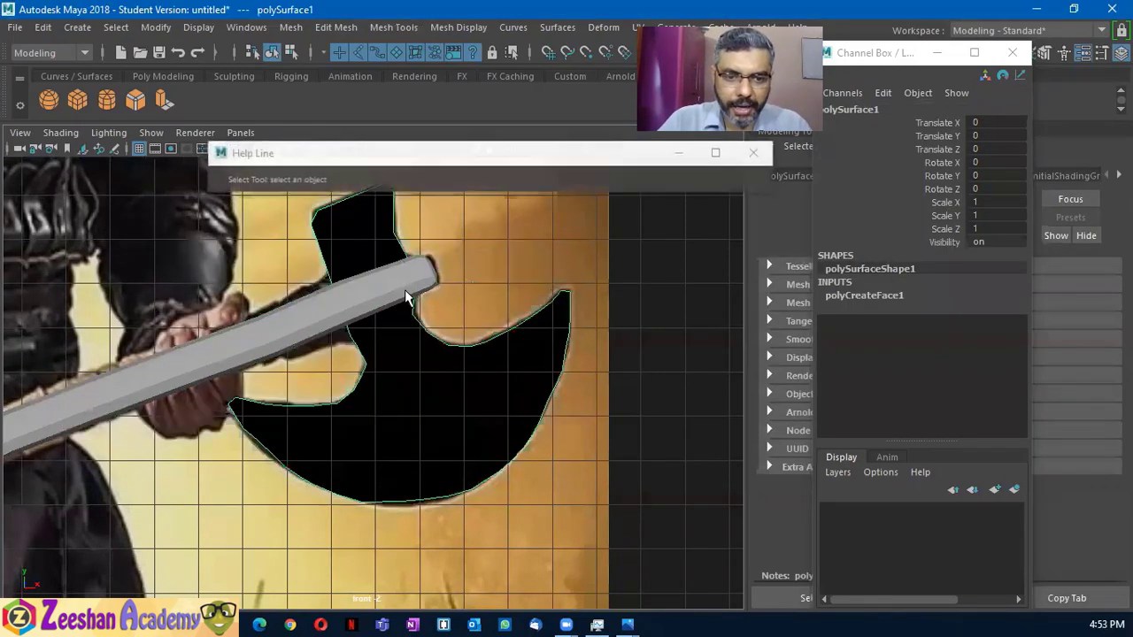
key("space")
left_click(749, 163)
key("space")
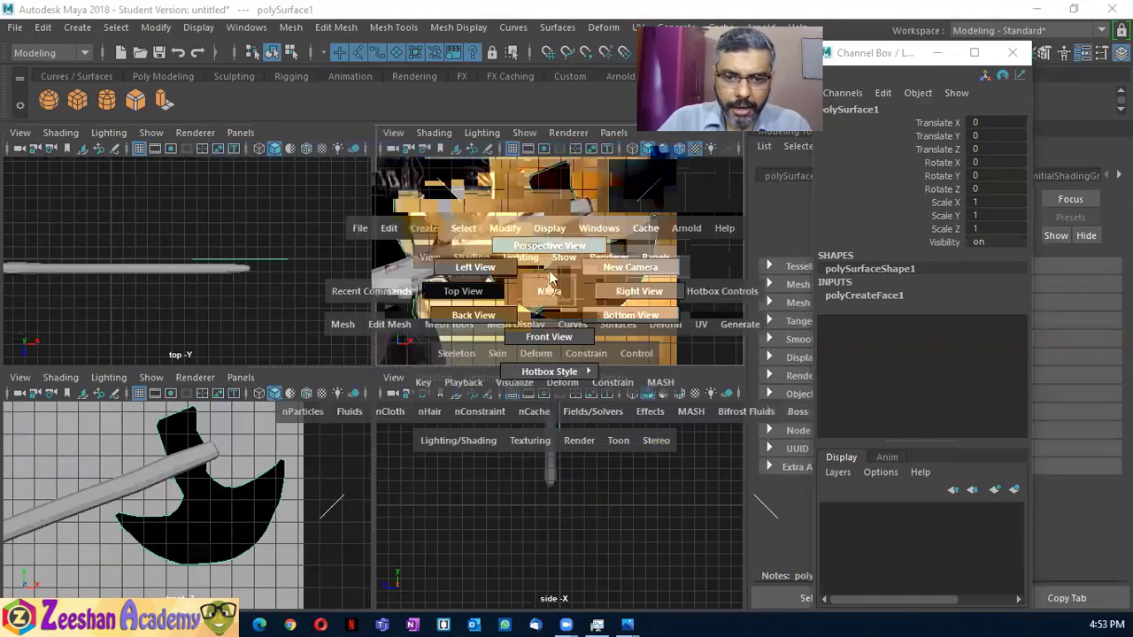
left_click_drag(469, 301, 505, 342)
key("space")
left_click_drag(538, 392, 493, 311, "alt")
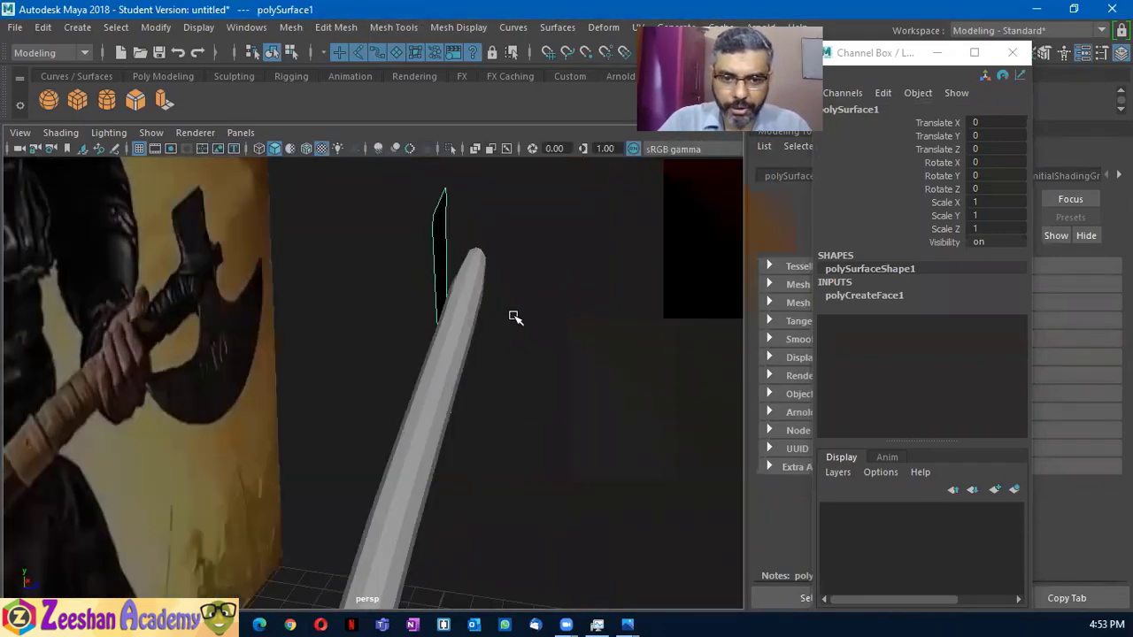
left_click_drag(435, 374, 412, 392, "alt")
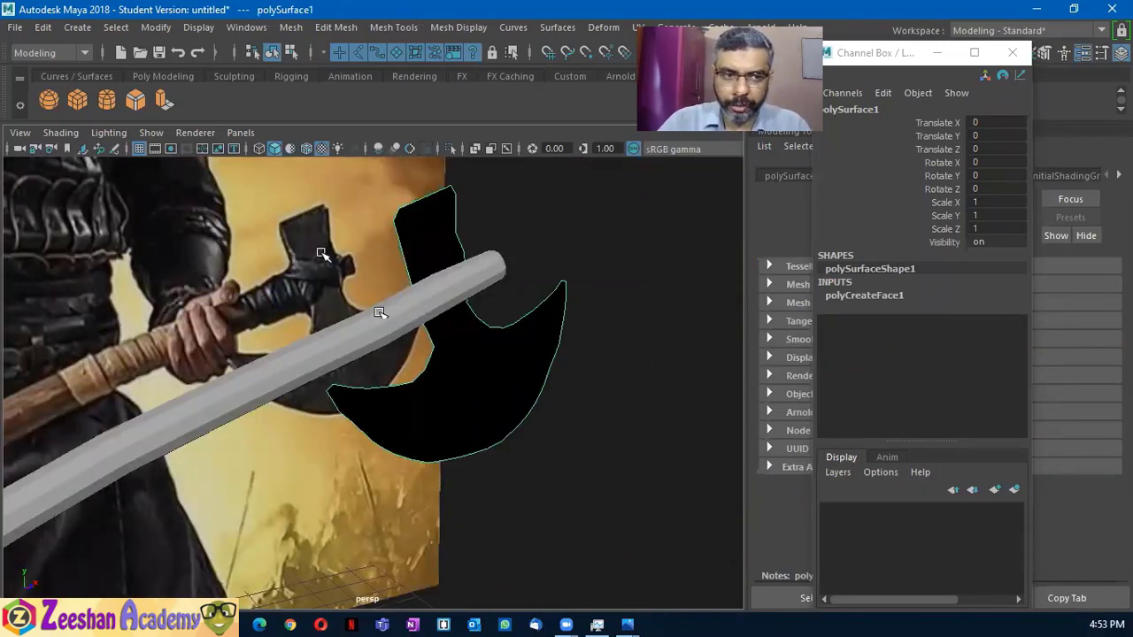
mouse_move(322, 253)
left_mouse_down("alt")
mouse_move(331, 501)
mouse_move(160, 472)
left_mouse_up("alt")
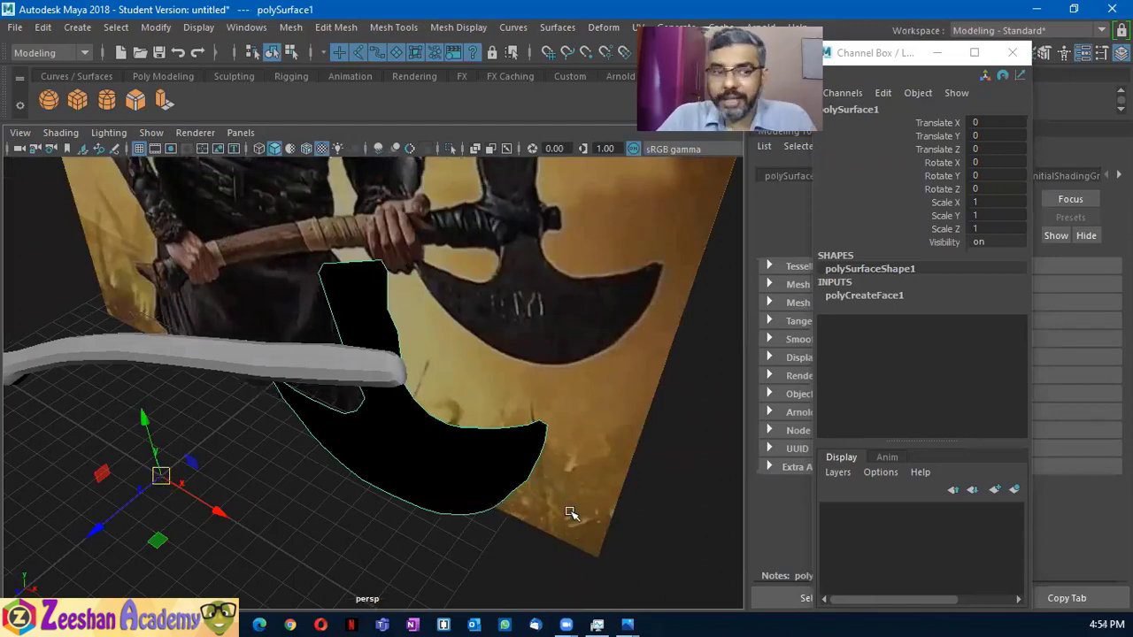
Center the pivot of polySurface1 and move it forward to Translate Z 1.247
left_click(155, 27)
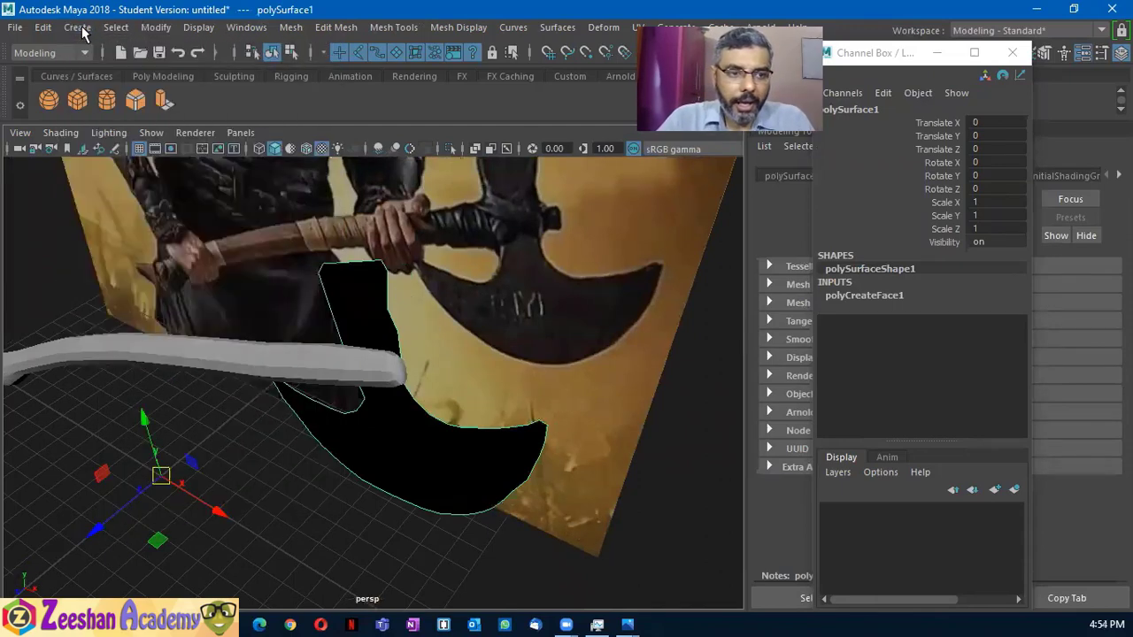
left_click(78, 28)
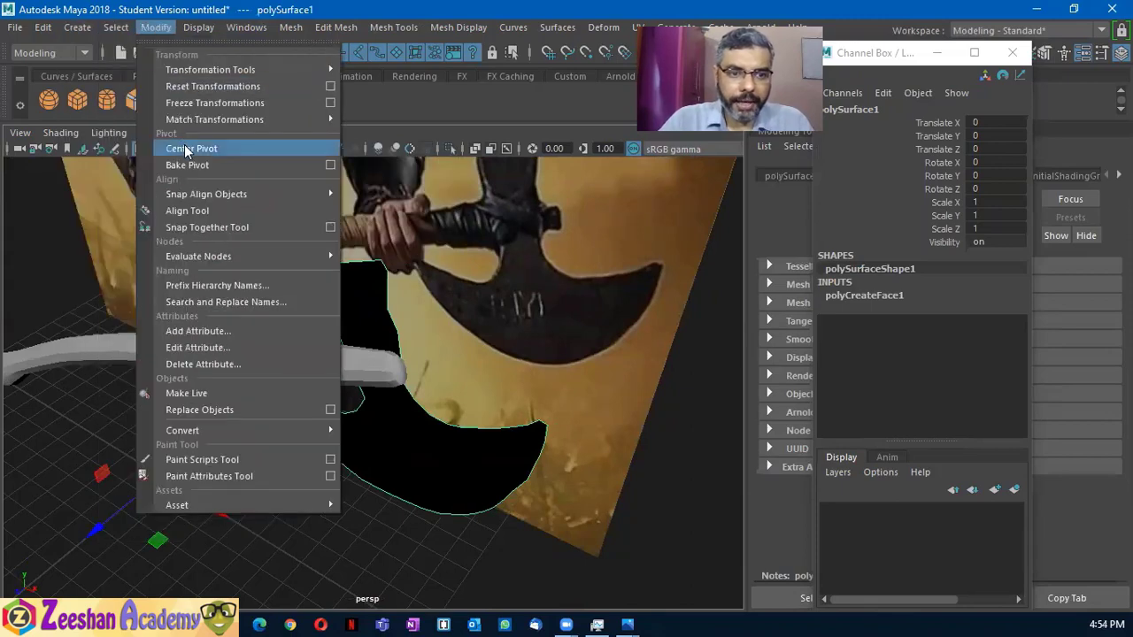
left_click(182, 147)
mouse_move(351, 451)
left_mouse_down()
mouse_move(324, 498)
mouse_move(274, 468)
mouse_move(469, 452)
mouse_move(370, 440)
mouse_move(526, 424)
mouse_move(349, 277)
left_mouse_up()
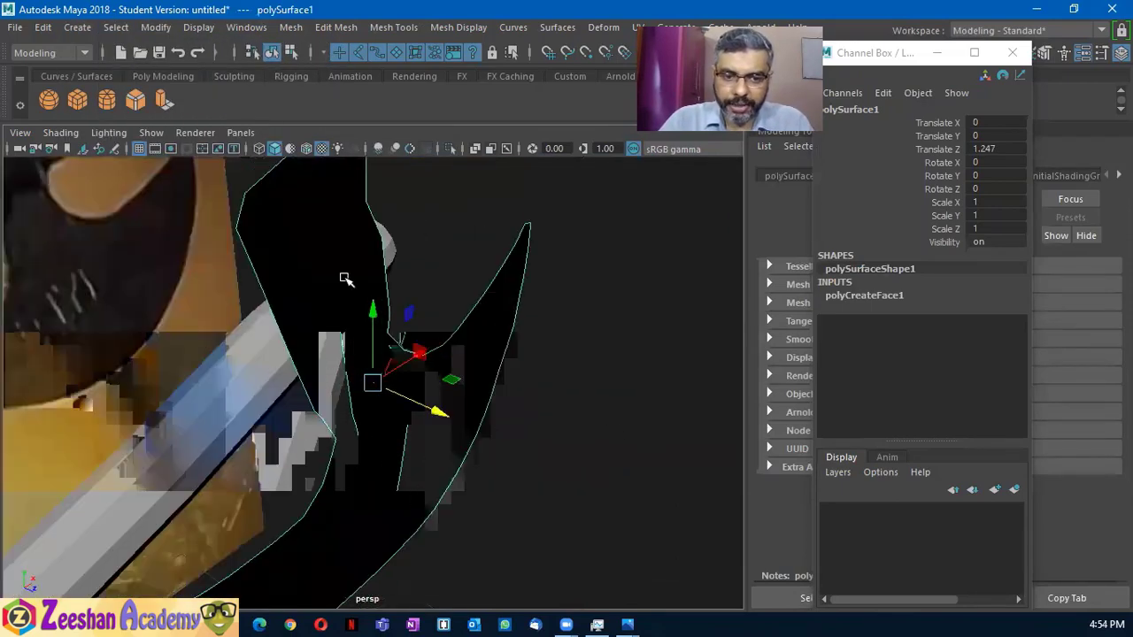
mouse_move(455, 510)
left_mouse_down("alt")
mouse_move(619, 485)
mouse_move(321, 448)
mouse_move(531, 454)
mouse_move(83, 454)
mouse_move(329, 365)
mouse_move(265, 398)
mouse_move(526, 413)
mouse_move(495, 407)
left_mouse_up("alt")
Reverse the axe head's normals so it shows grey, and return to object selection
left_click(458, 28)
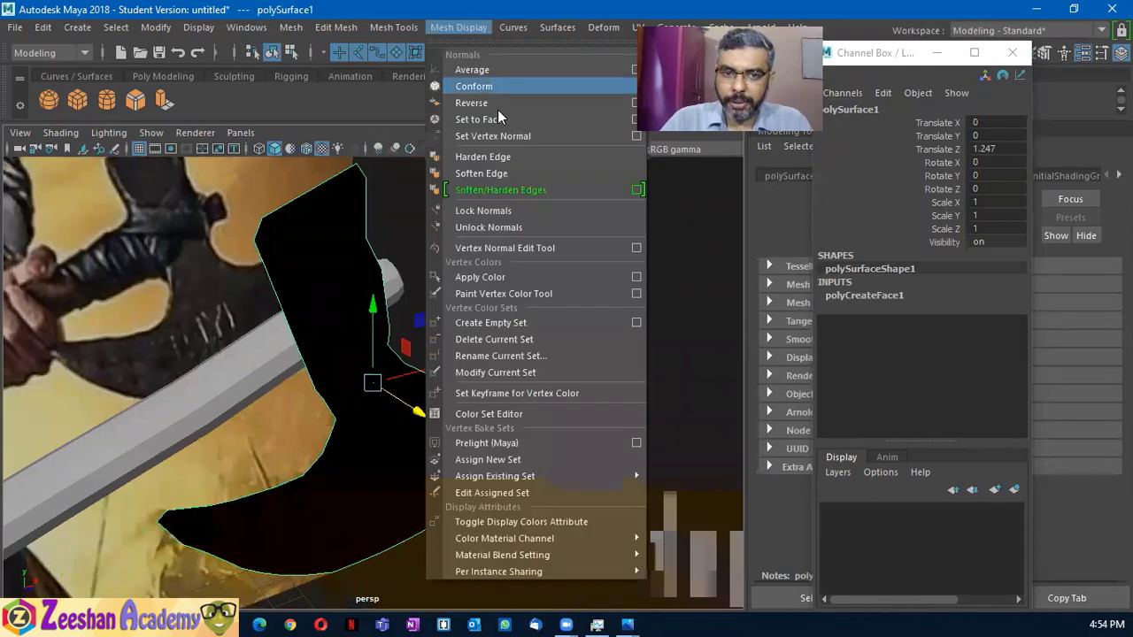
left_click(512, 100)
left_click_drag(473, 514, 463, 462, "alt")
right_click_drag(457, 151, 495, 116)
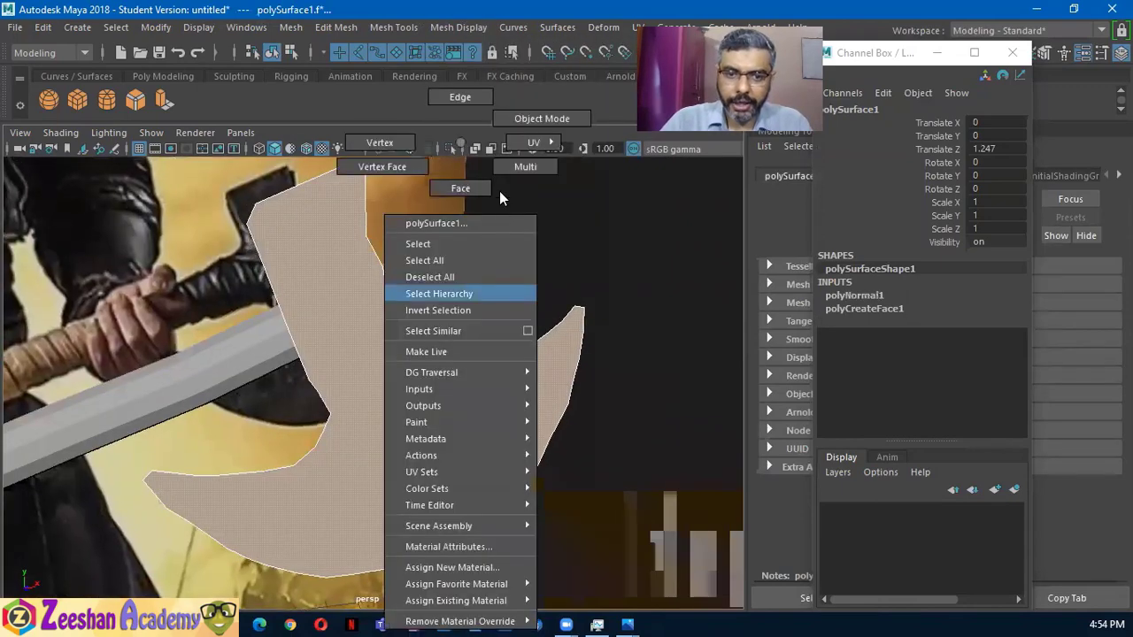
key("F8")
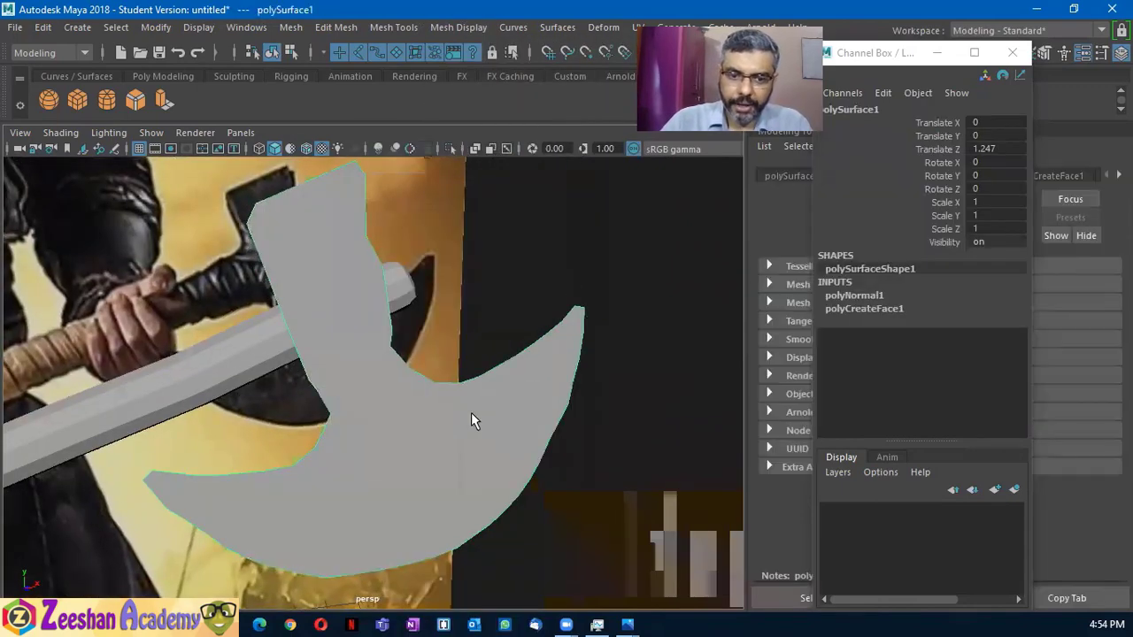
mouse_move(358, 306)
left_mouse_down("alt")
mouse_move(525, 309)
mouse_move(501, 334)
left_mouse_up("alt")
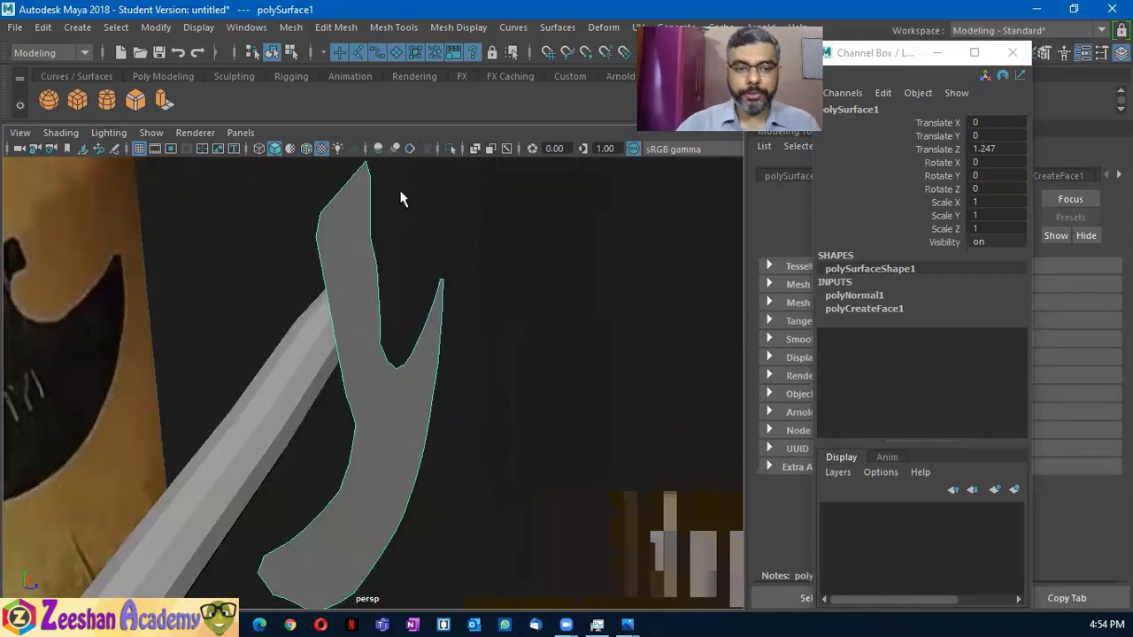
Extrude the axe head's faces to Local Translate Z 1.002 for blade thickness
left_click(177, 106)
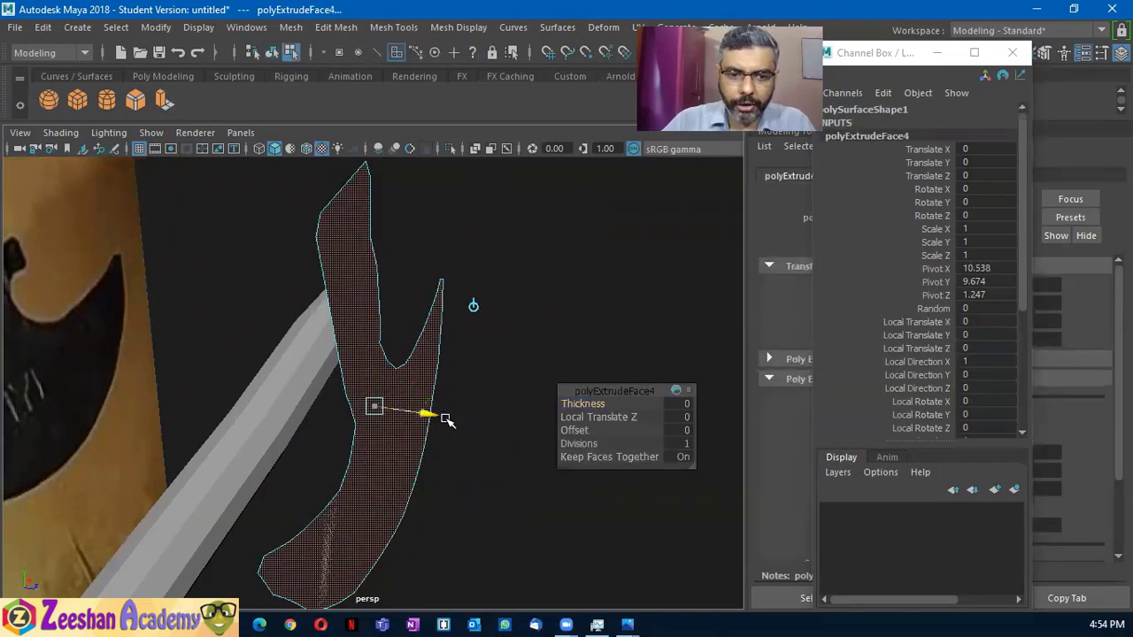
mouse_move(444, 416)
left_mouse_down()
mouse_move(487, 427)
mouse_move(479, 435)
left_mouse_up()
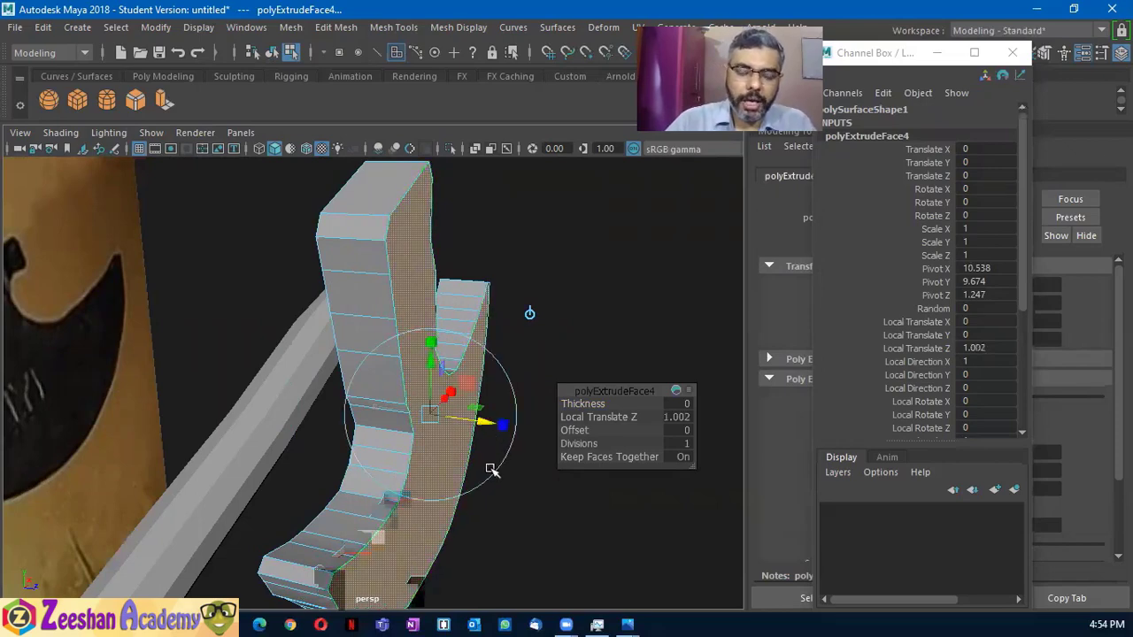
mouse_move(513, 435)
left_mouse_down("alt")
mouse_move(222, 419)
mouse_move(177, 430)
mouse_move(559, 421)
left_mouse_up("alt")
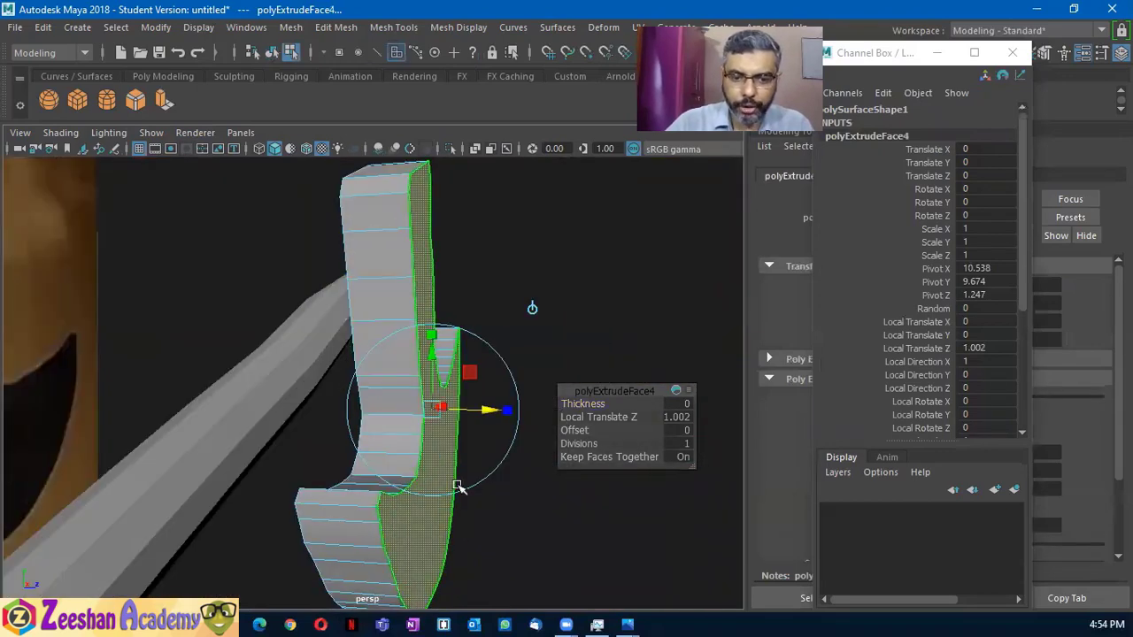
mouse_move(423, 451)
left_mouse_down("alt")
mouse_move(374, 462)
mouse_move(384, 473)
mouse_move(425, 407)
left_mouse_up("alt")
Return to Object Mode, reselect the axe head, and inspect the blade edge-on
right_click(444, 203)
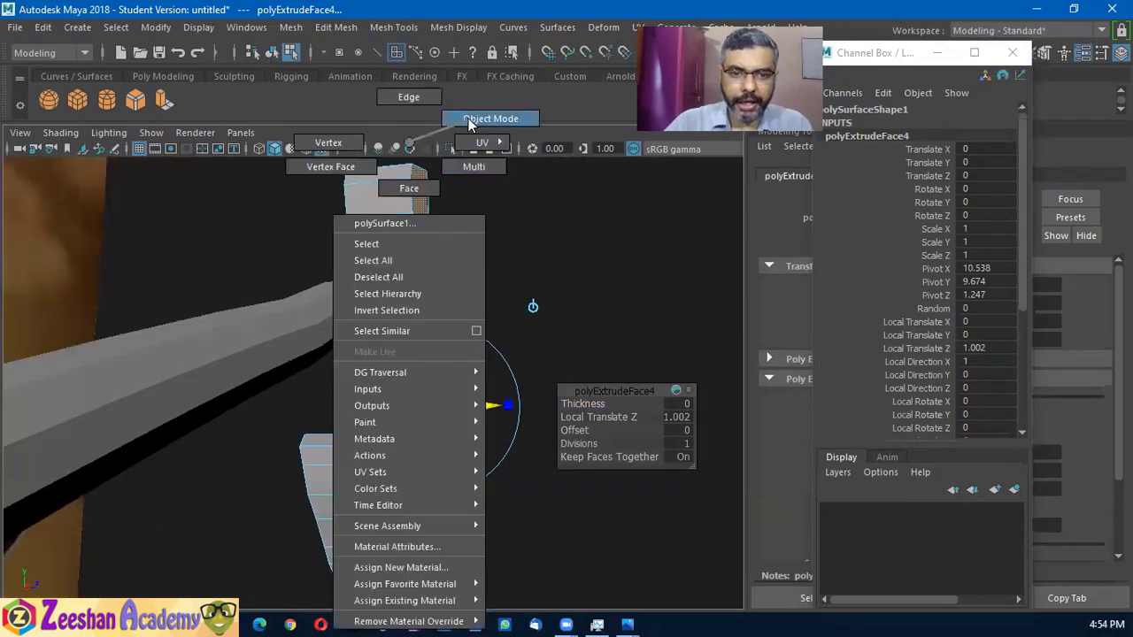
left_click(452, 182)
left_click(437, 203)
left_click(362, 482)
mouse_move(362, 482)
left_mouse_down("alt")
mouse_move(397, 434)
mouse_move(463, 430)
mouse_move(336, 492)
mouse_move(372, 470)
mouse_move(225, 477)
mouse_move(262, 482)
left_mouse_up("alt")
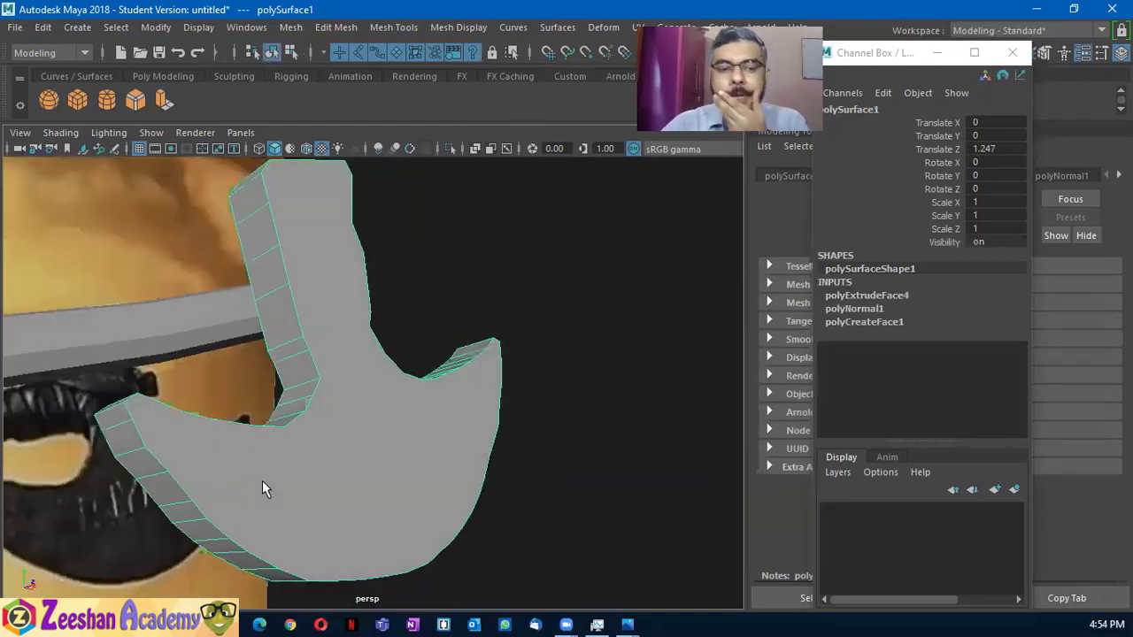
mouse_move(364, 324)
left_mouse_down("alt")
mouse_move(285, 371)
mouse_move(318, 437)
mouse_move(196, 318)
mouse_move(285, 498)
mouse_move(393, 187)
left_mouse_up("alt")
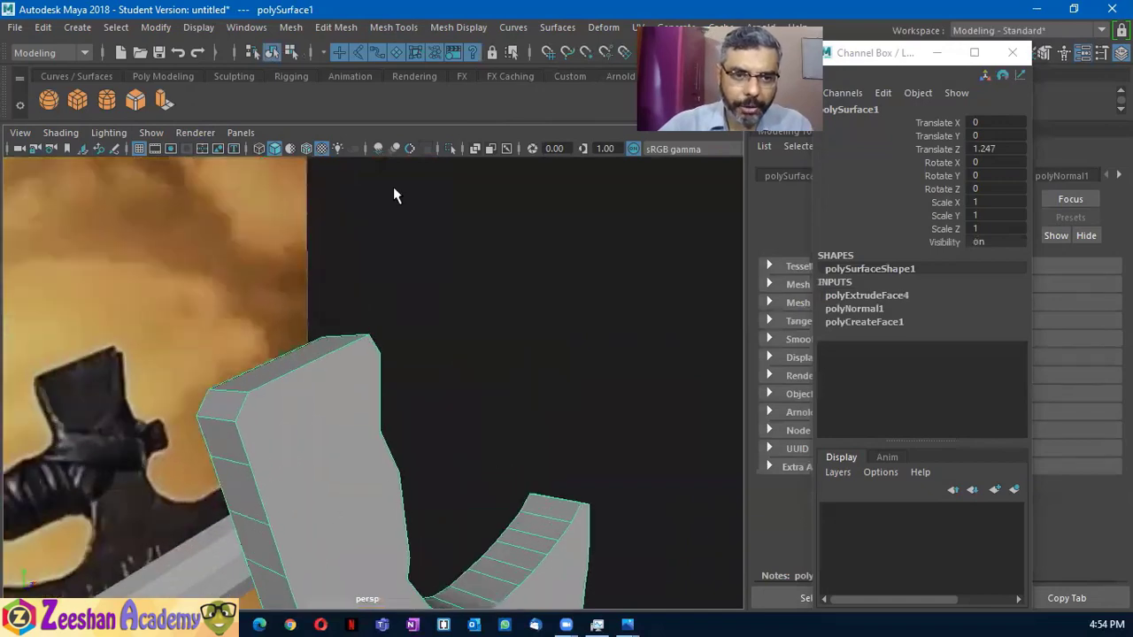
left_click(337, 27)
mouse_move(394, 26)
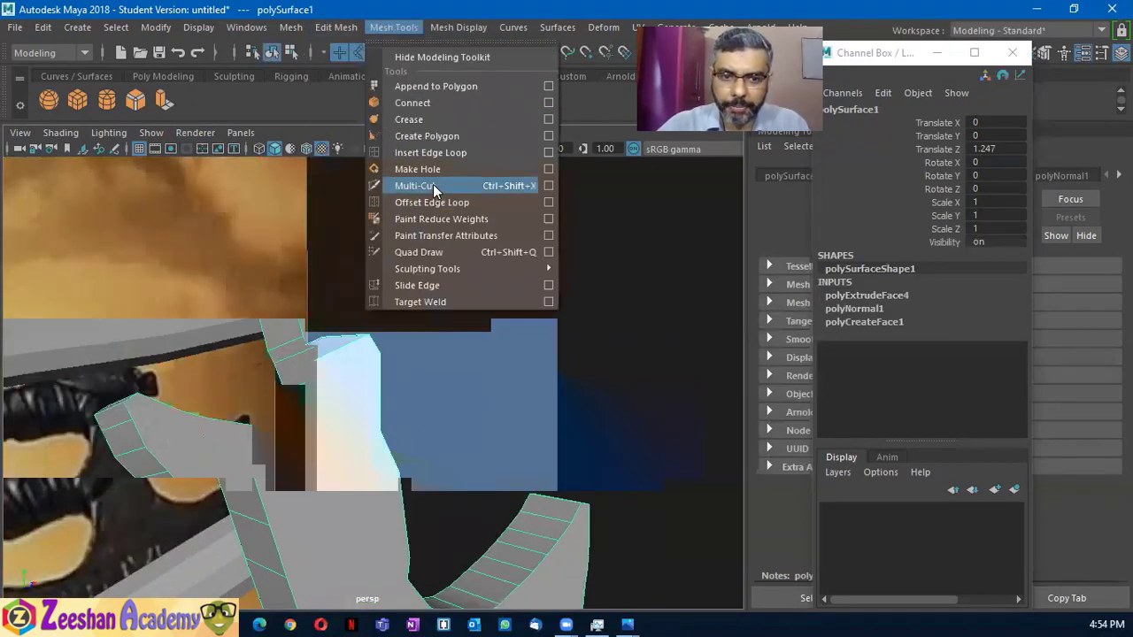
Use Multi-Cut to add an edge across the blade's upper face
left_click(416, 186)
left_click(379, 443)
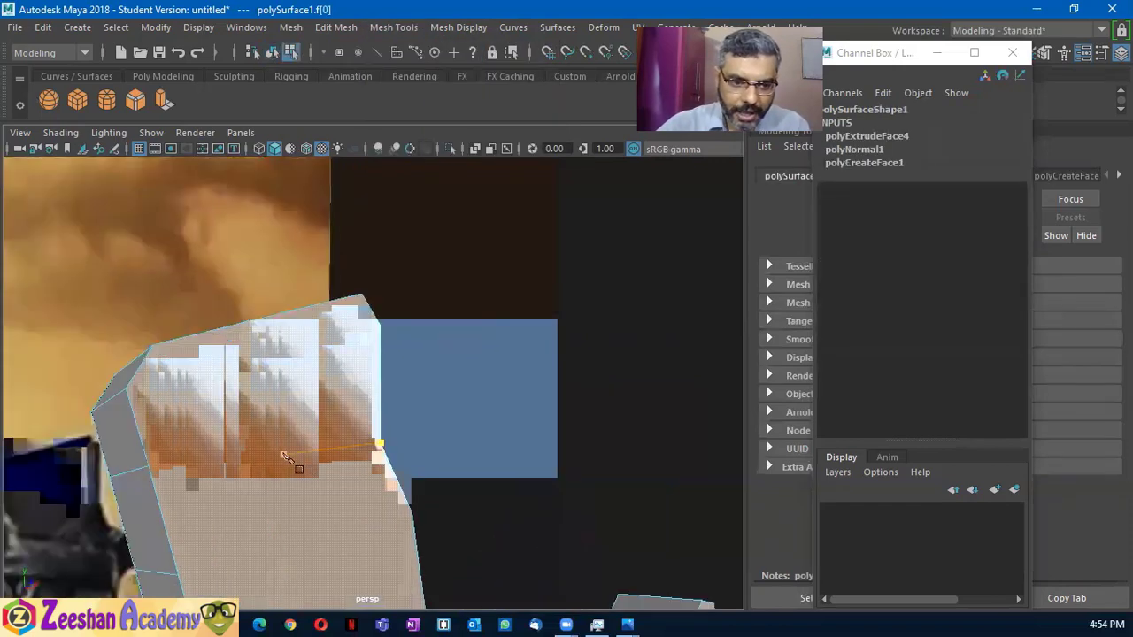
mouse_move(561, 505)
left_mouse_down("alt")
mouse_move(299, 501)
mouse_move(329, 493)
mouse_move(327, 462)
left_mouse_up("alt")
left_click_drag(524, 510, 538, 460, "alt")
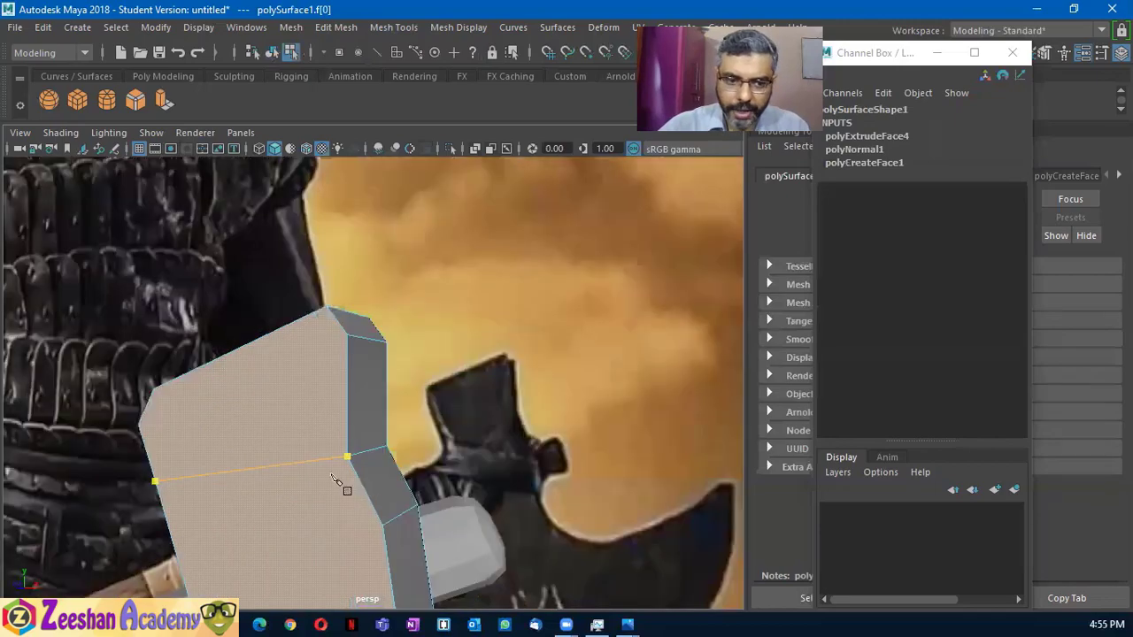
scroll(495, 354, "up", 5)
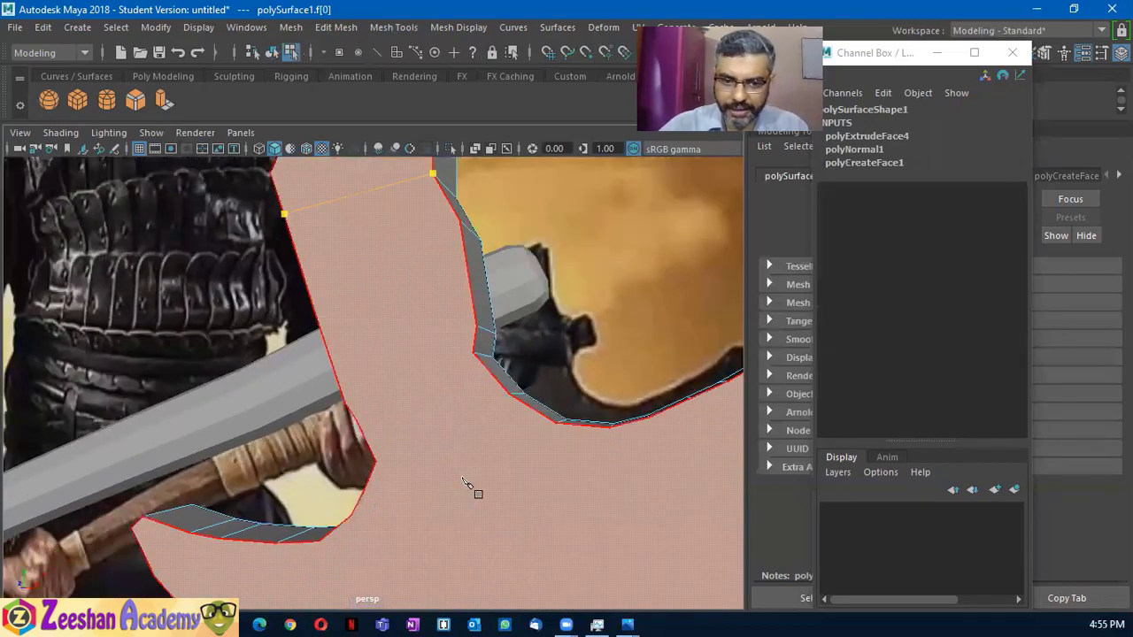
left_click_drag(462, 479, 511, 514, "alt")
mouse_move(407, 339)
left_mouse_down("alt")
mouse_move(404, 350)
mouse_move(410, 321)
left_mouse_up("alt")
mouse_move(322, 309)
left_mouse_down("alt")
mouse_move(468, 278)
mouse_move(371, 403)
mouse_move(514, 379)
mouse_move(422, 372)
mouse_move(493, 420)
mouse_move(469, 312)
left_mouse_up("alt")
left_click(467, 314)
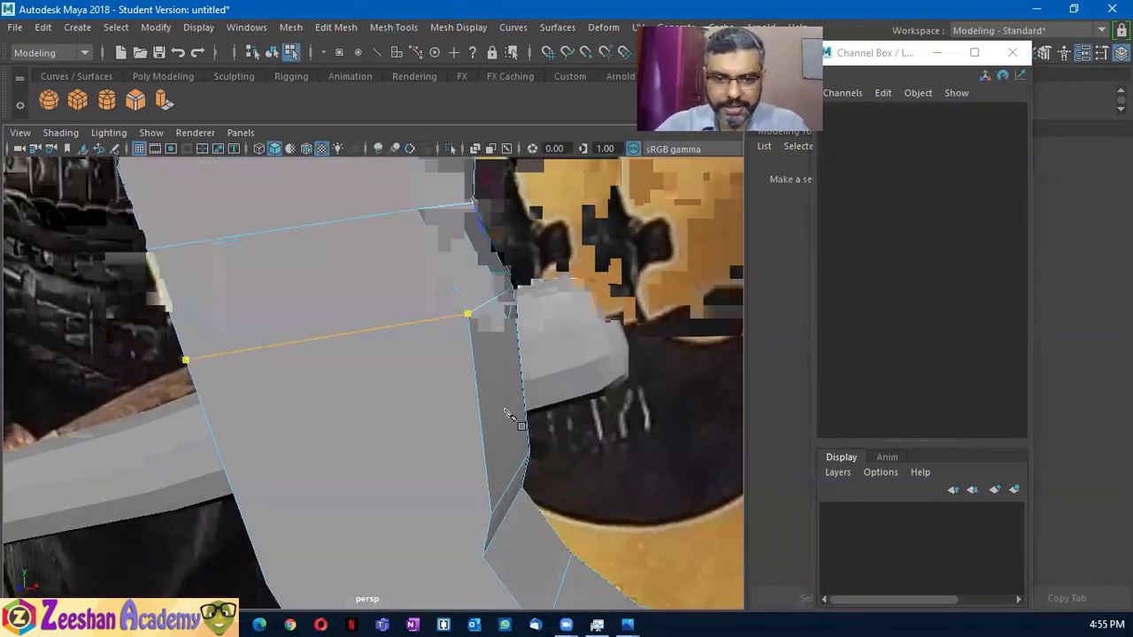
mouse_move(295, 458)
left_mouse_down("alt")
mouse_move(420, 435)
mouse_move(375, 412)
left_mouse_up("alt")
left_click(378, 416)
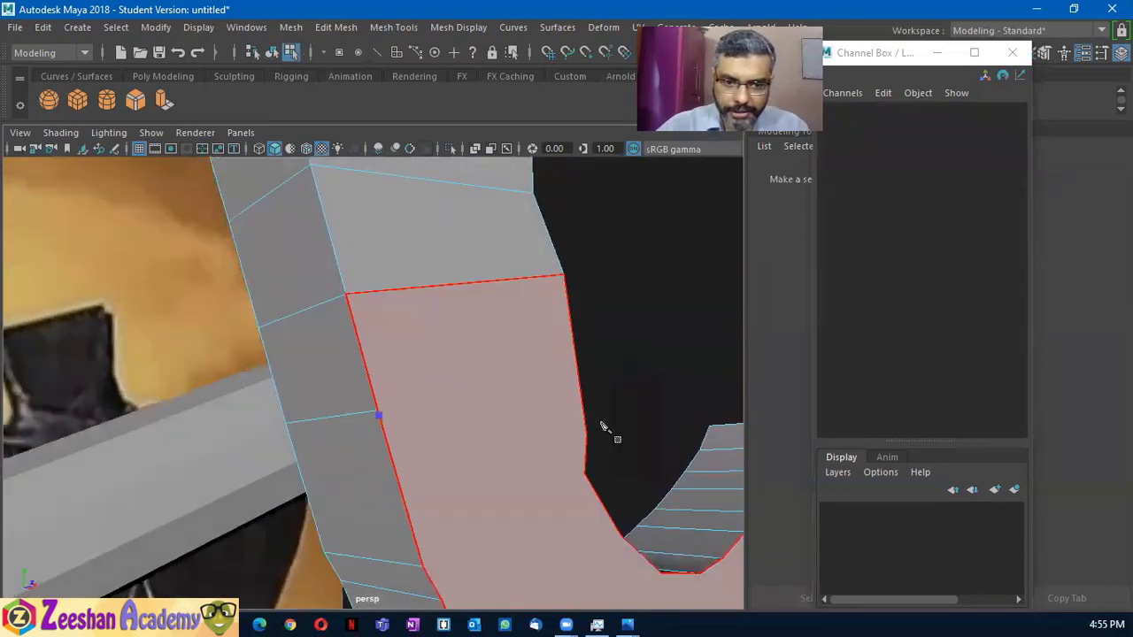
left_click_drag(601, 427, 392, 451, "alt")
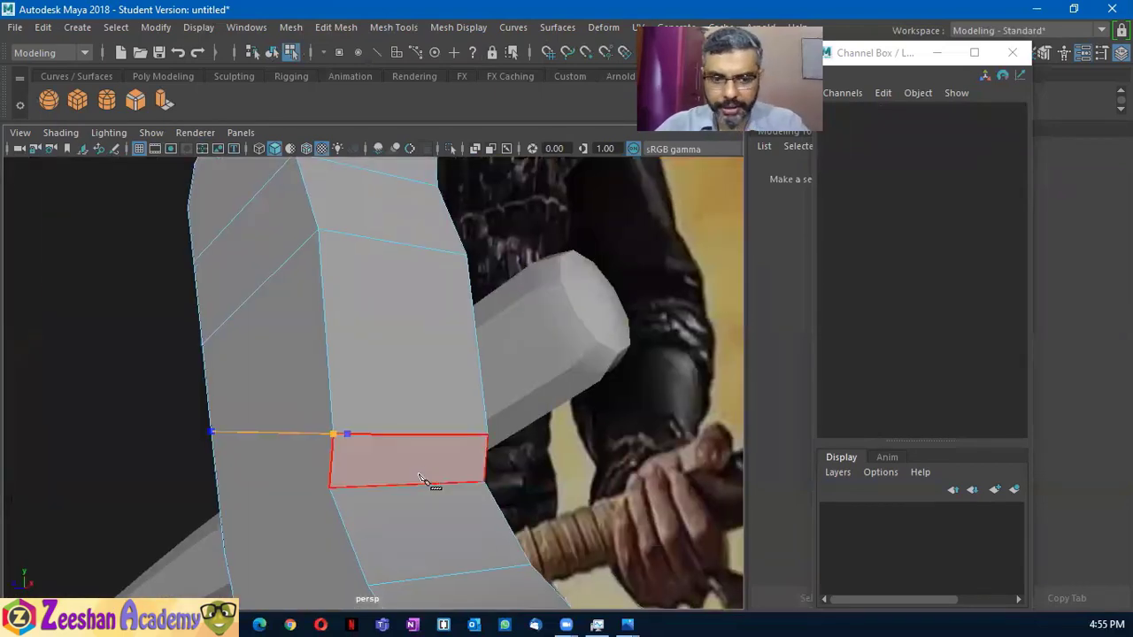
key("Return")
Start another cut on the blade's side strip and orbit around the mesh
mouse_move(384, 541)
left_mouse_down("alt")
mouse_move(540, 445)
mouse_move(473, 478)
mouse_move(442, 475)
left_mouse_up("alt")
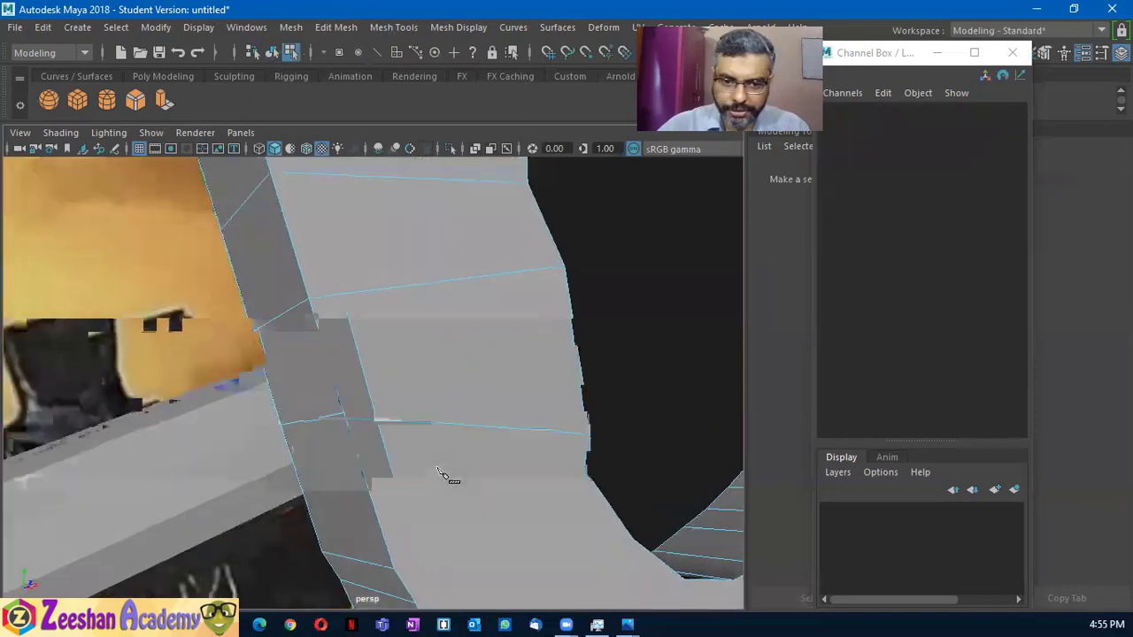
left_click(400, 572)
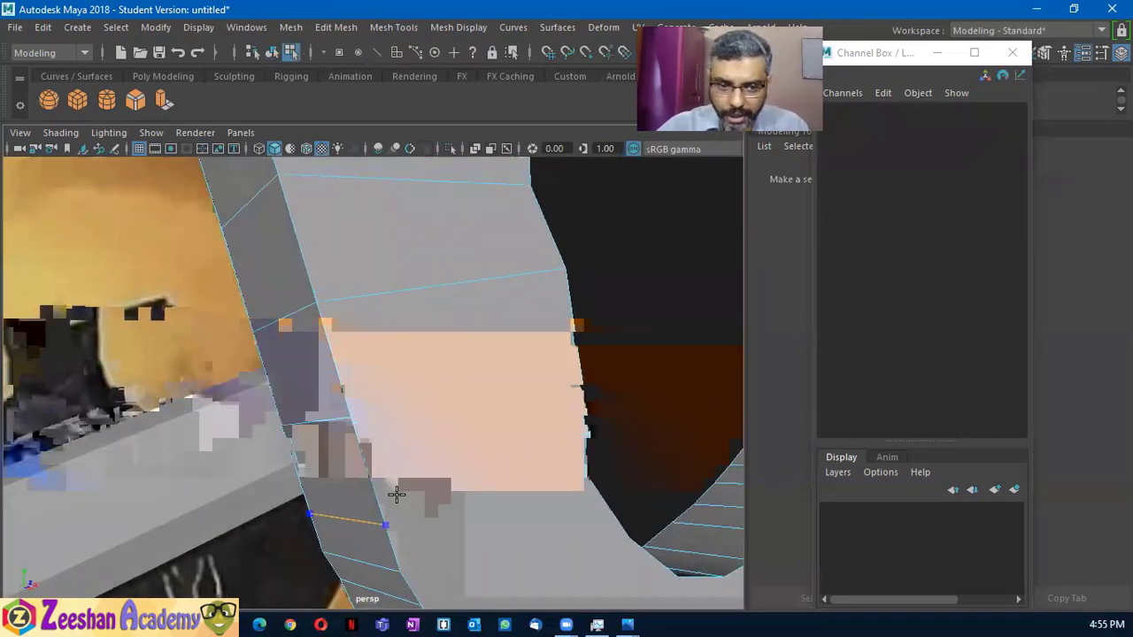
mouse_move(362, 431)
left_mouse_down("alt")
mouse_move(469, 433)
mouse_move(460, 517)
mouse_move(475, 538)
left_mouse_up("alt")
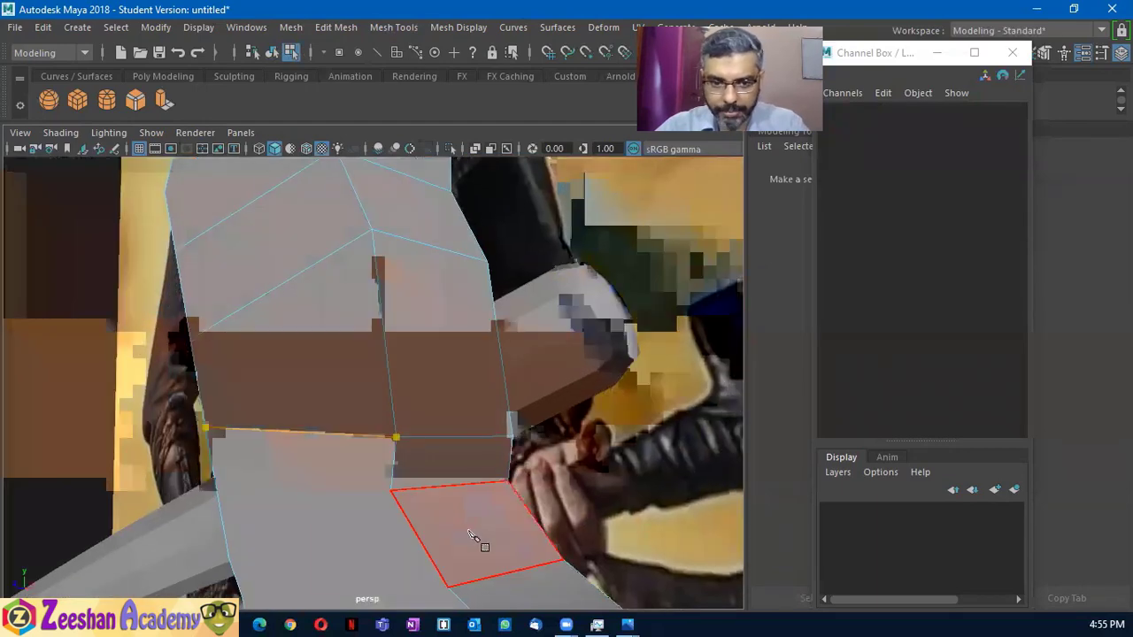
left_click_drag(359, 519, 485, 503, "alt")
mouse_move(503, 492)
left_mouse_down("alt")
mouse_move(434, 462)
mouse_move(345, 489)
mouse_move(447, 498)
left_mouse_up("alt")
left_click(345, 489)
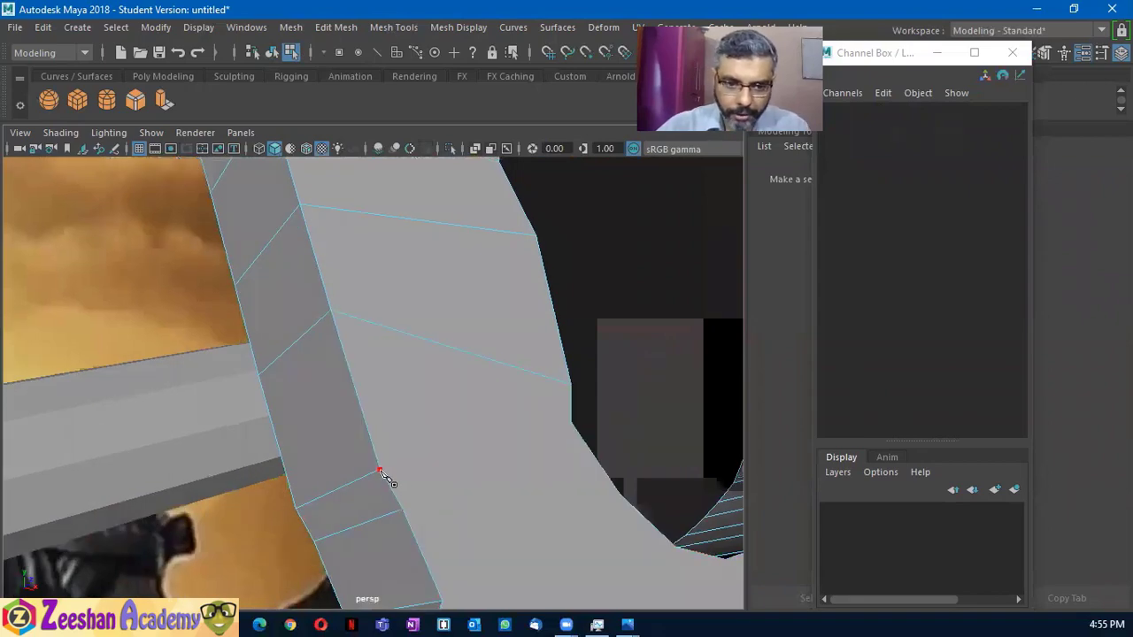
left_click_drag(566, 469, 469, 496, "alt")
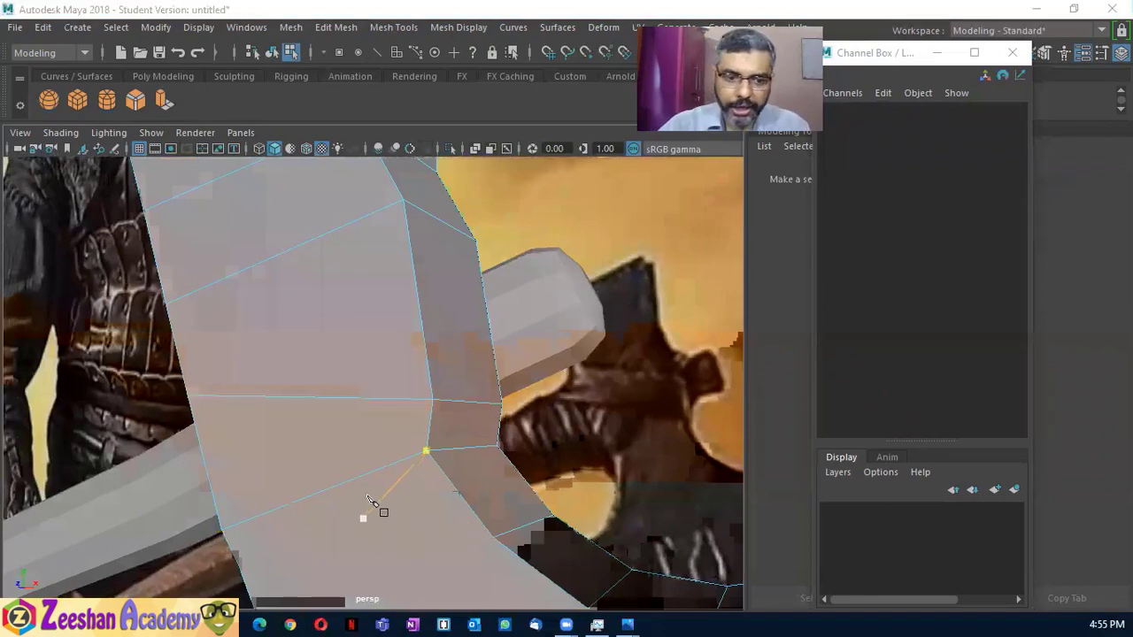
key("super")
key("super")
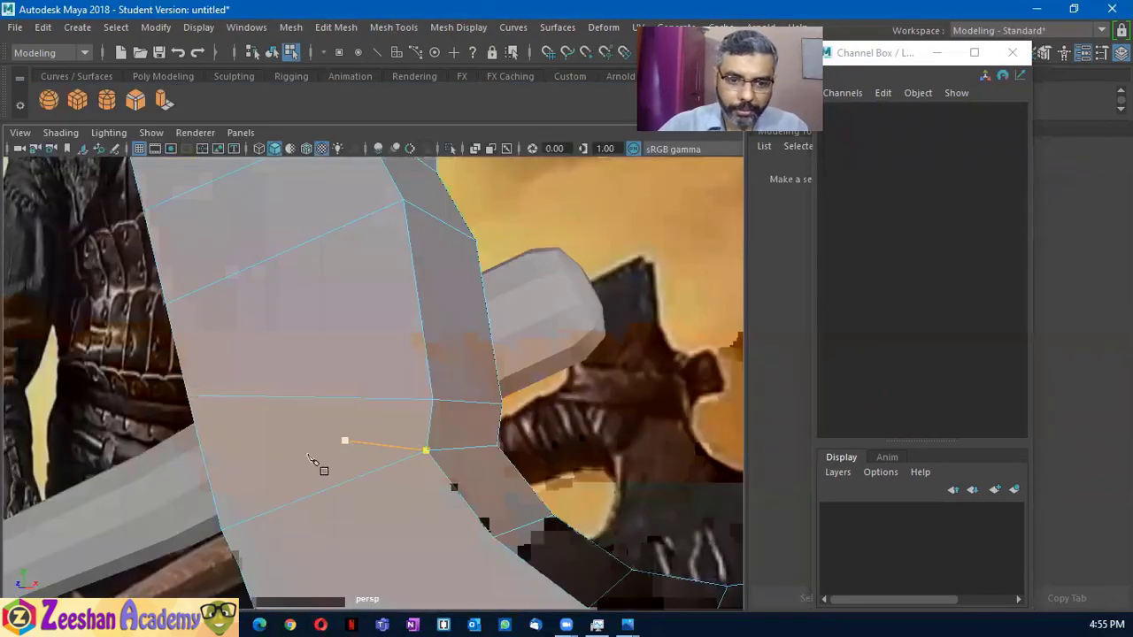
mouse_move(311, 459)
left_mouse_down("alt")
mouse_move(367, 448)
mouse_move(392, 462)
mouse_move(479, 449)
mouse_move(536, 468)
mouse_move(316, 405)
mouse_move(473, 344)
mouse_move(417, 440)
left_mouse_up("alt")
mouse_move(546, 433)
left_mouse_down("alt")
mouse_move(374, 460)
mouse_move(587, 449)
mouse_move(507, 431)
mouse_move(392, 461)
mouse_move(392, 366)
mouse_move(197, 410)
mouse_move(369, 338)
mouse_move(544, 504)
mouse_move(517, 429)
left_mouse_up("alt")
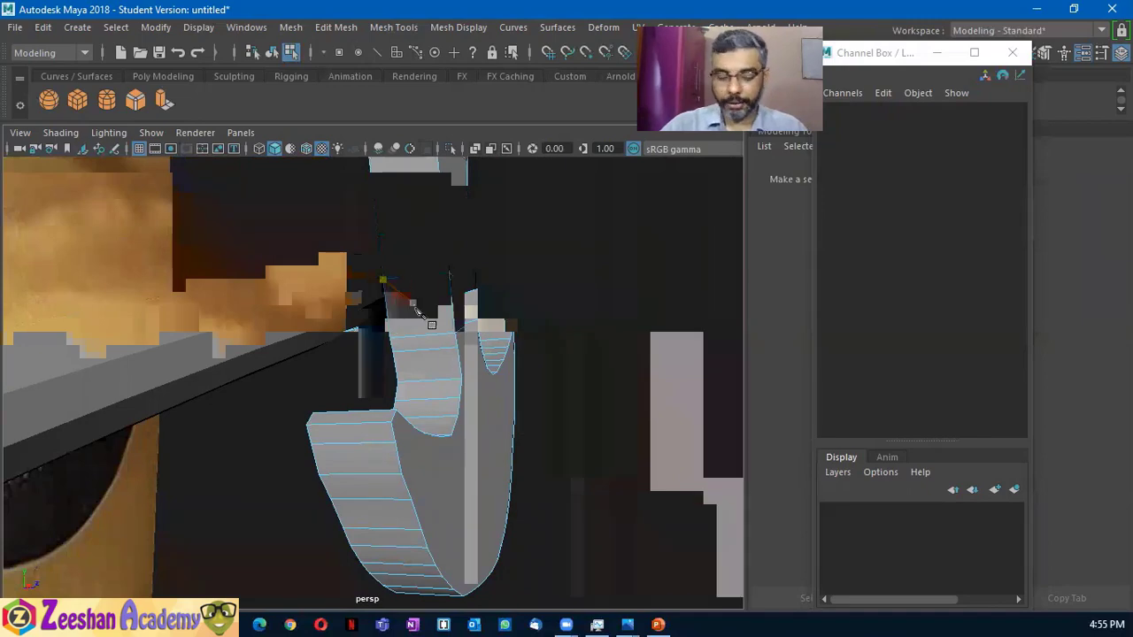
left_click_drag(439, 253, 459, 426, "alt")
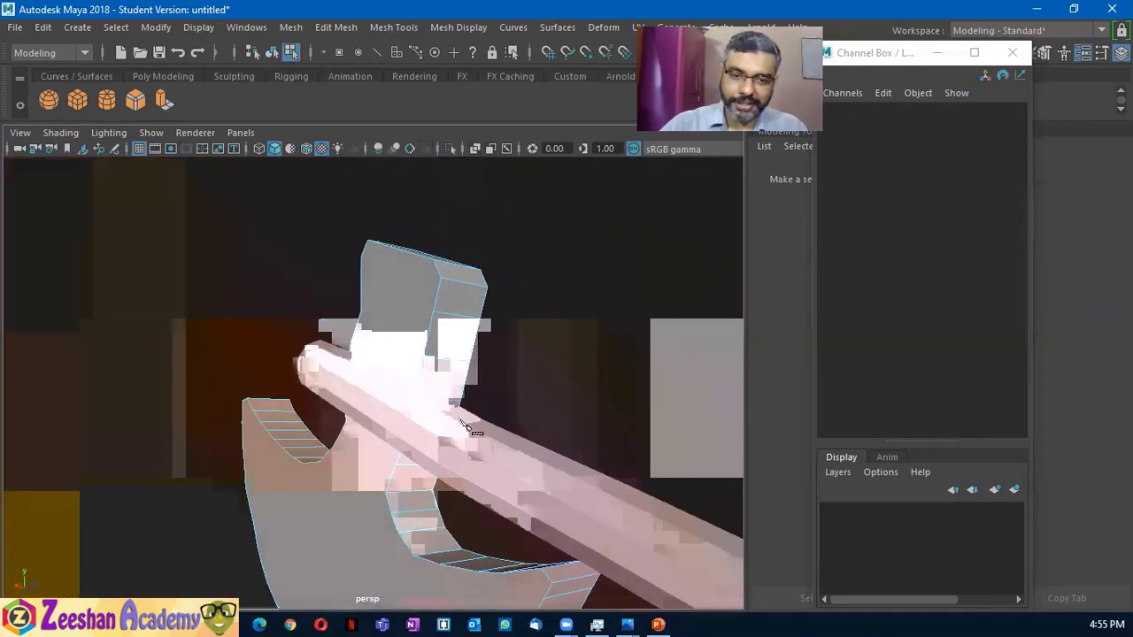
Finish the side cut and add a new edge across the blade's inner curve
left_click_drag(459, 425, 323, 300, "alt")
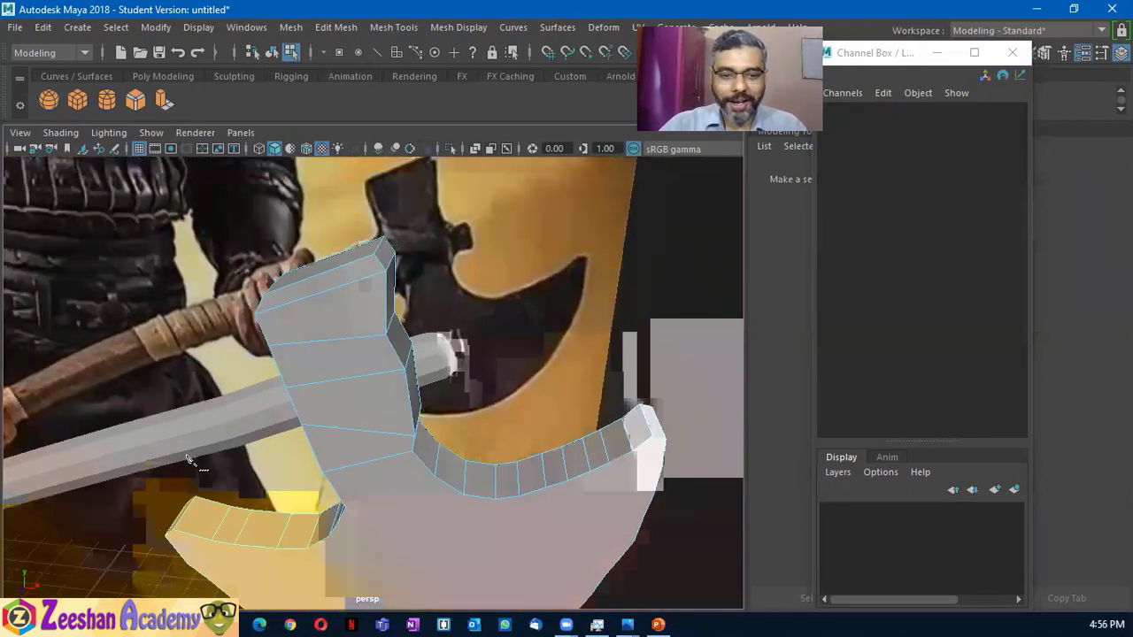
mouse_move(372, 442)
left_mouse_down("alt")
mouse_move(581, 463)
mouse_move(576, 475)
mouse_move(265, 349)
mouse_move(414, 322)
mouse_move(405, 467)
mouse_move(440, 466)
left_mouse_up("alt")
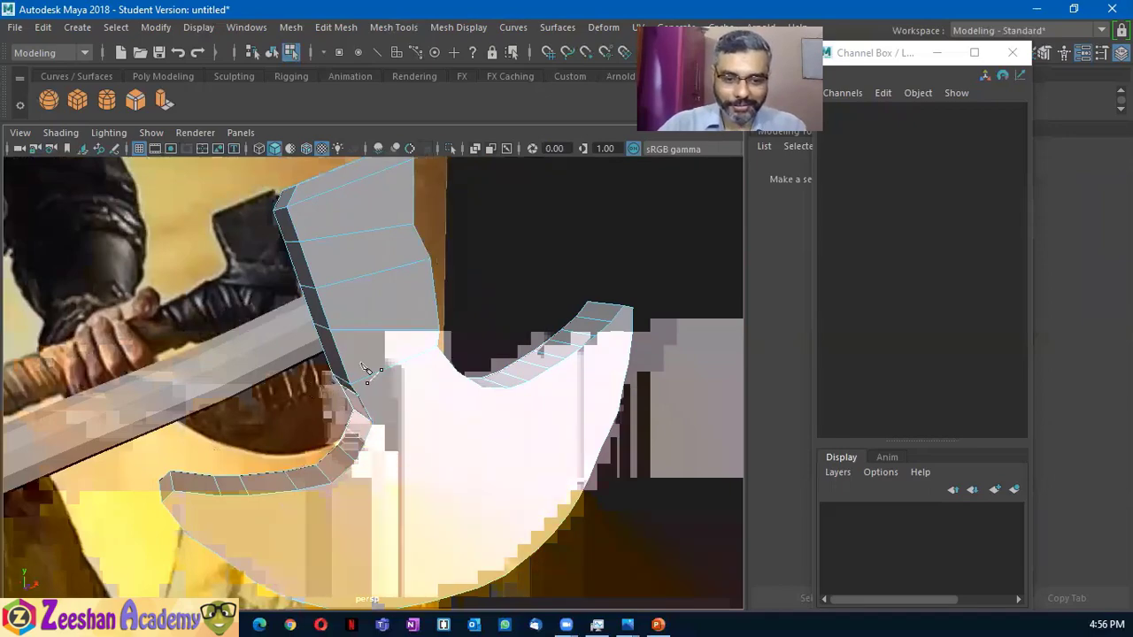
mouse_move(382, 427)
left_mouse_down("alt")
mouse_move(589, 392)
mouse_move(413, 420)
mouse_move(596, 405)
mouse_move(495, 422)
mouse_move(539, 372)
left_mouse_up("alt")
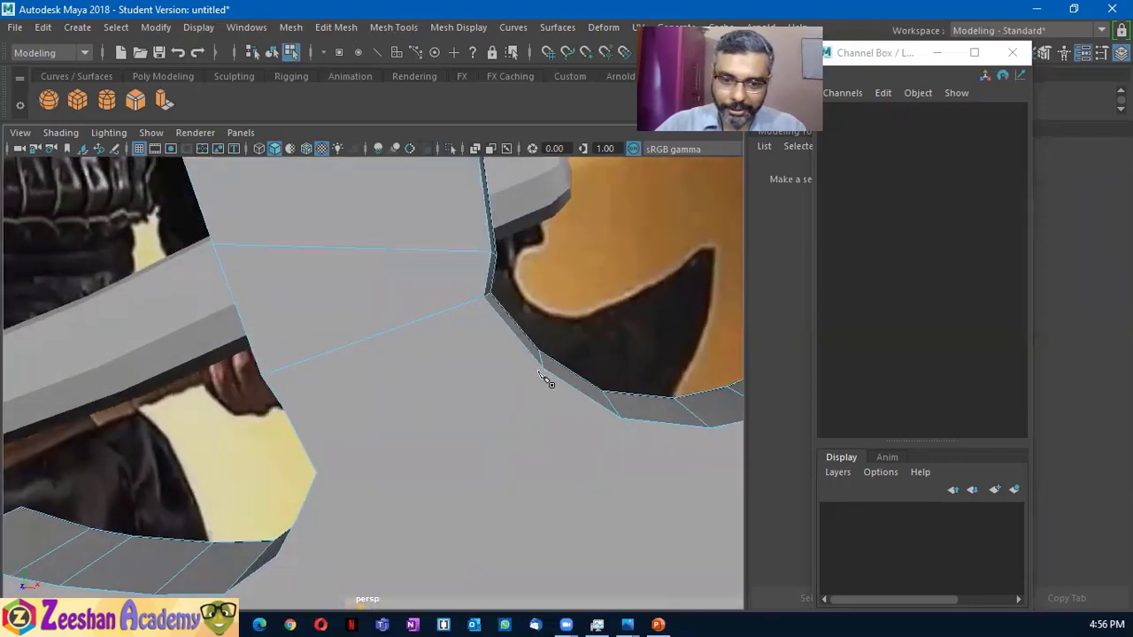
left_click(292, 423)
left_click(281, 405)
mouse_move(281, 406)
left_mouse_down("alt")
mouse_move(404, 400)
mouse_move(374, 384)
left_mouse_up("alt")
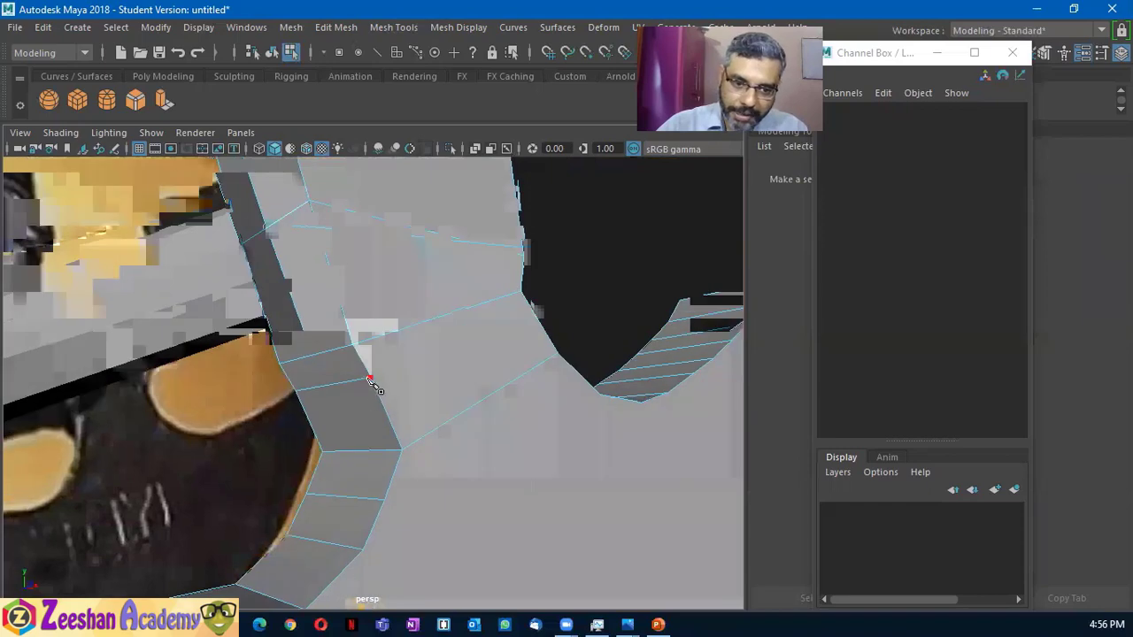
left_click(520, 294)
mouse_move(538, 410)
left_mouse_down("alt")
mouse_move(518, 449)
mouse_move(543, 406)
mouse_move(369, 360)
left_mouse_up("alt")
left_click(386, 364)
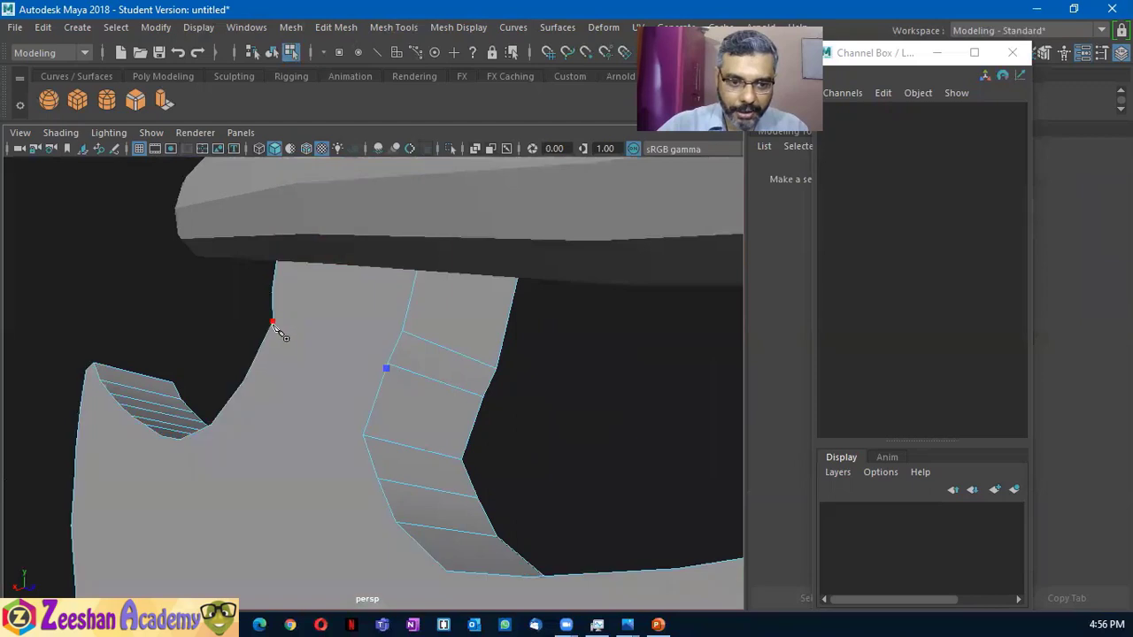
left_click(326, 336)
key("Return")
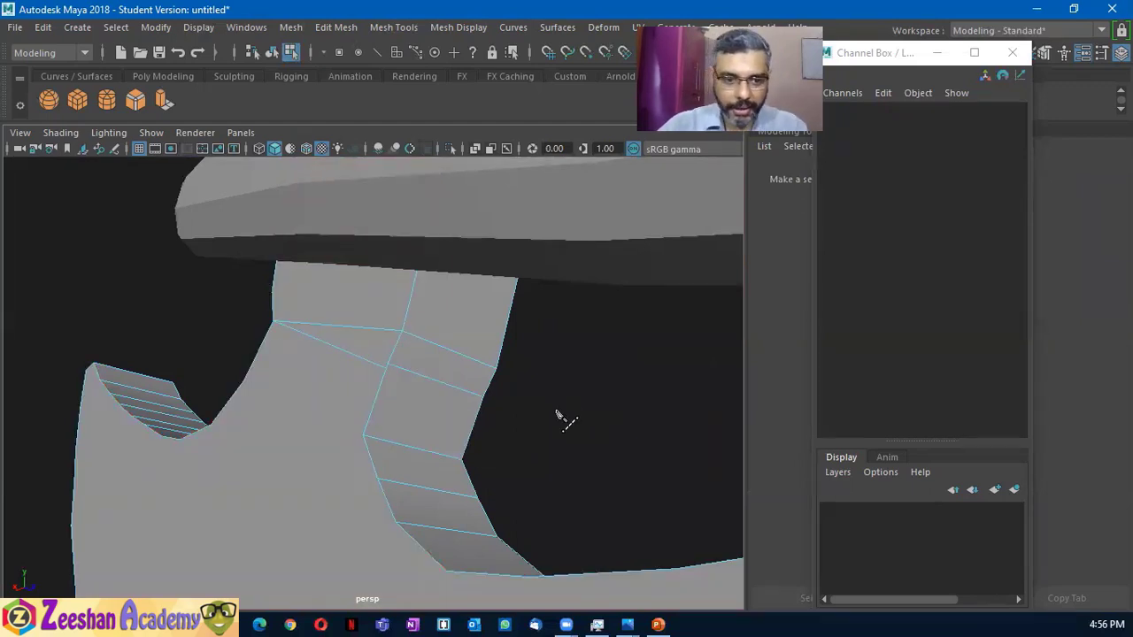
Cut an edge across the upper spike face and switch to wireframe display
mouse_move(558, 414)
left_mouse_down("alt")
mouse_move(430, 362)
mouse_move(336, 475)
mouse_move(458, 482)
mouse_move(508, 447)
mouse_move(435, 434)
mouse_move(498, 425)
mouse_move(438, 489)
mouse_move(337, 430)
mouse_move(291, 470)
mouse_move(415, 473)
mouse_move(539, 398)
left_mouse_up("alt")
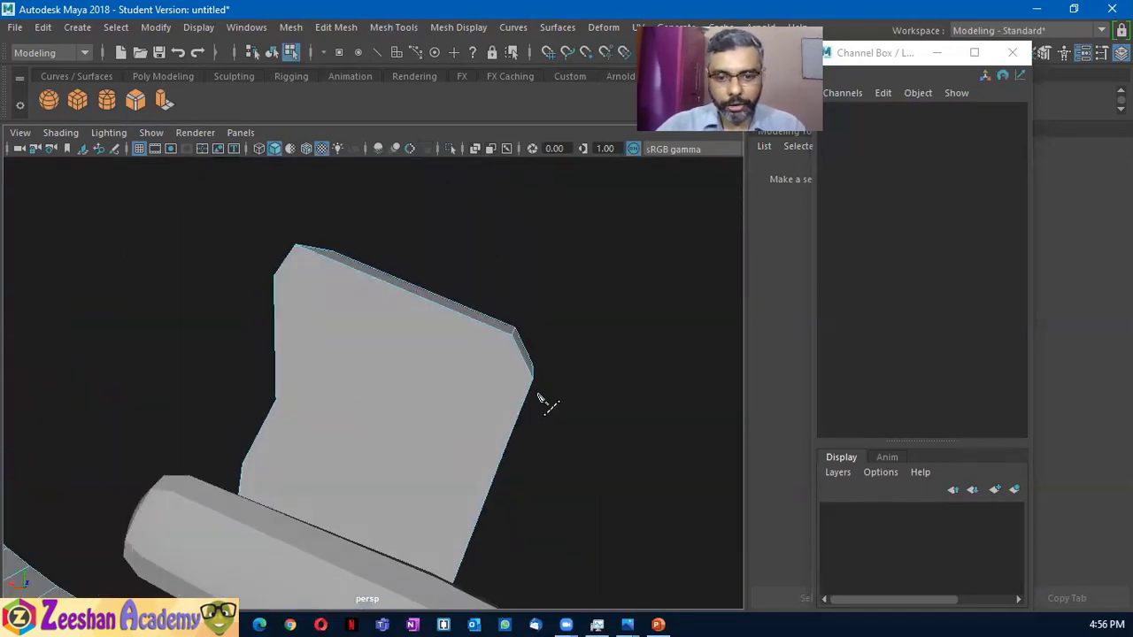
left_click(275, 279)
left_click_drag(509, 464, 457, 455, "alt")
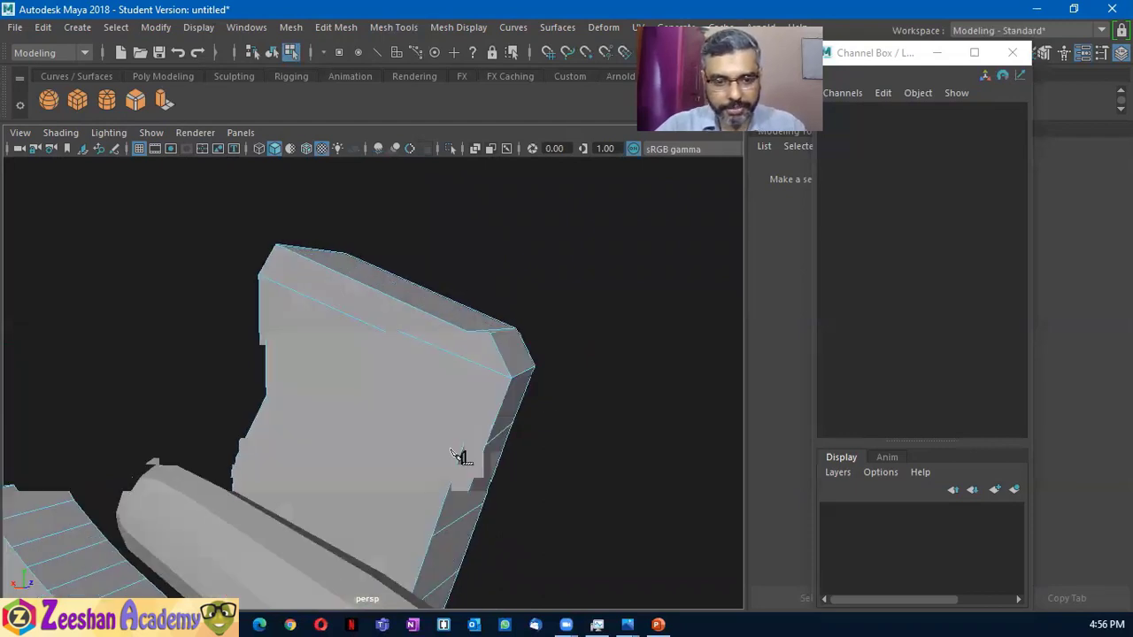
key("4")
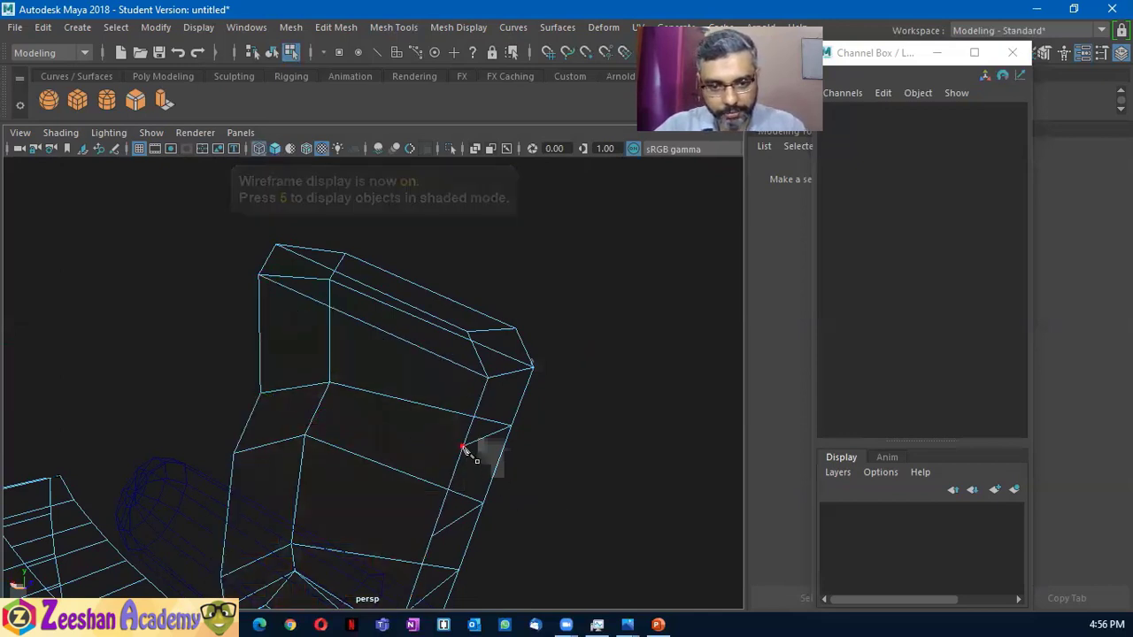
Multi-Cut a new edge from the blade's right edge to the left vertex
left_click(462, 446)
left_click(260, 393)
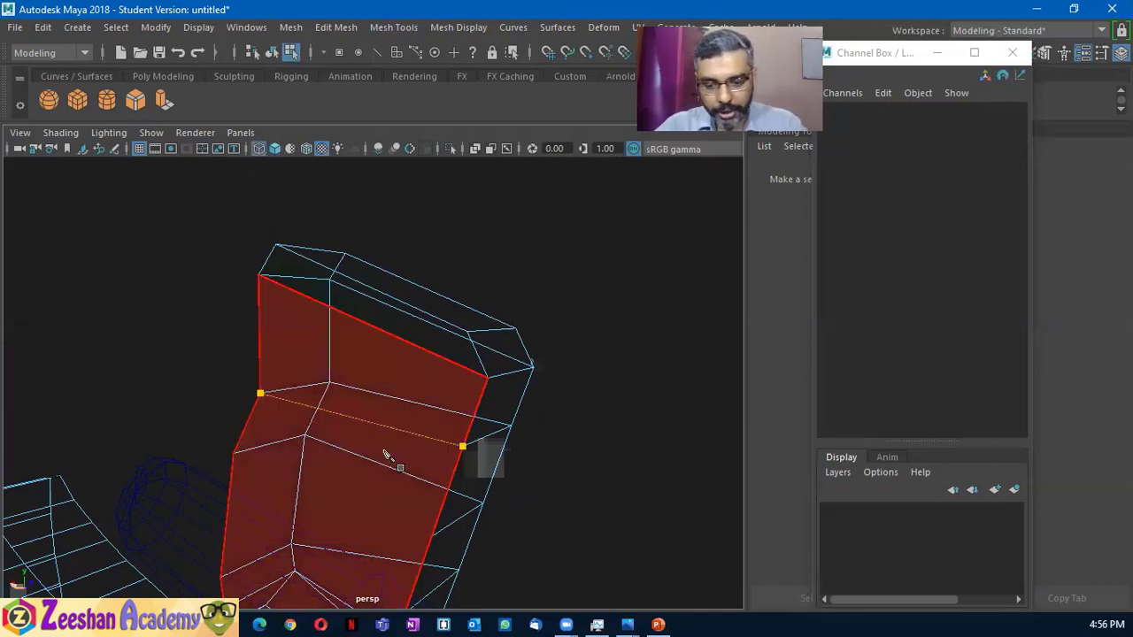
key("Return")
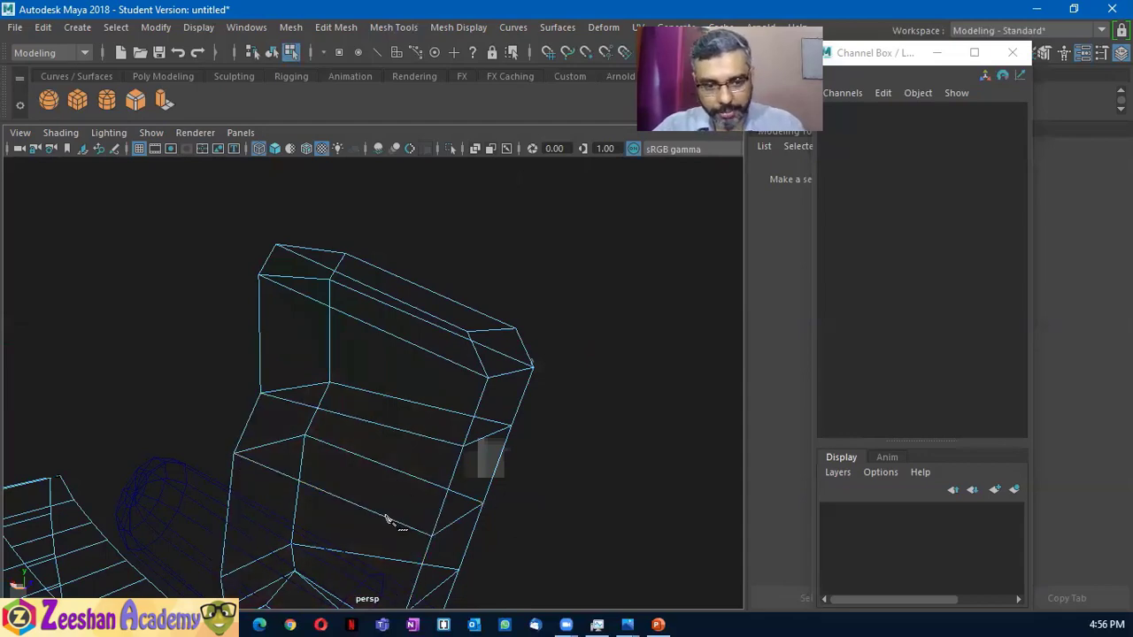
Inspect the new edges and return the viewport to shaded display
mouse_move(386, 517)
left_mouse_down("alt")
mouse_move(421, 390)
mouse_move(313, 445)
mouse_move(284, 433)
left_mouse_up("alt")
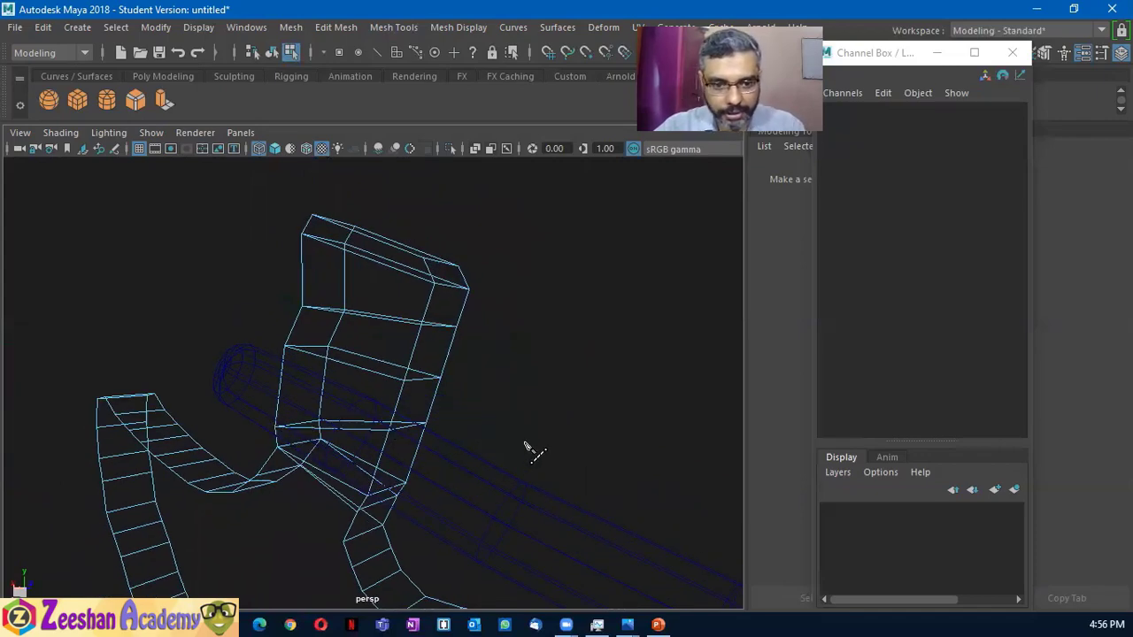
mouse_move(524, 445)
left_mouse_down("alt")
mouse_move(328, 455)
mouse_move(151, 399)
mouse_move(462, 329)
left_mouse_up("alt")
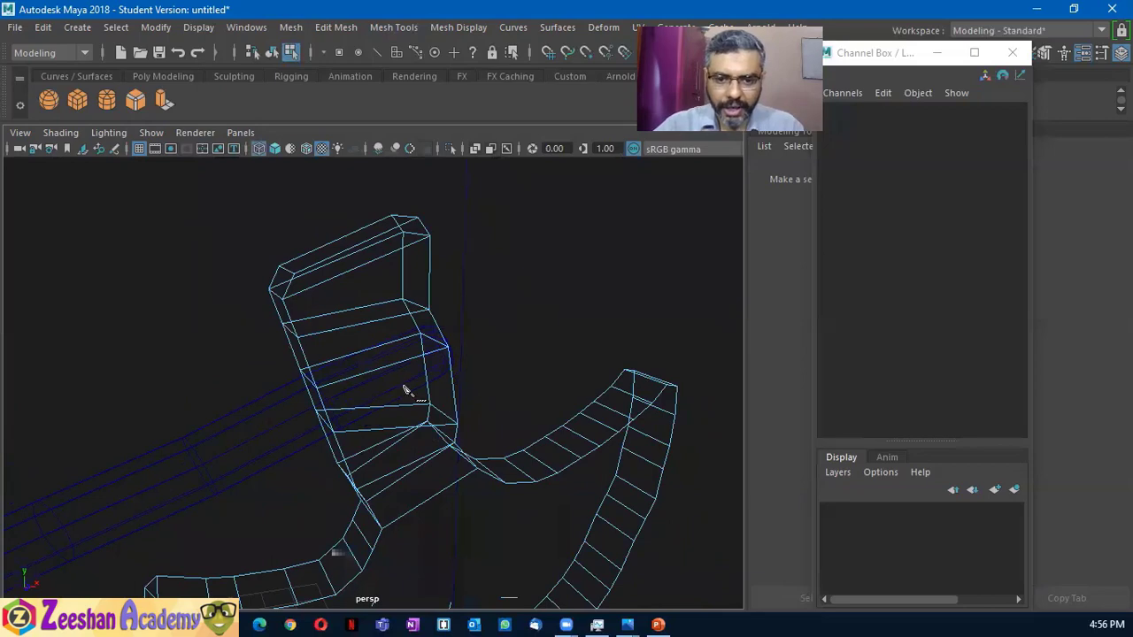
mouse_move(405, 391)
left_mouse_down("alt")
mouse_move(526, 451)
mouse_move(409, 271)
left_mouse_up("alt")
key("6")
key("4")
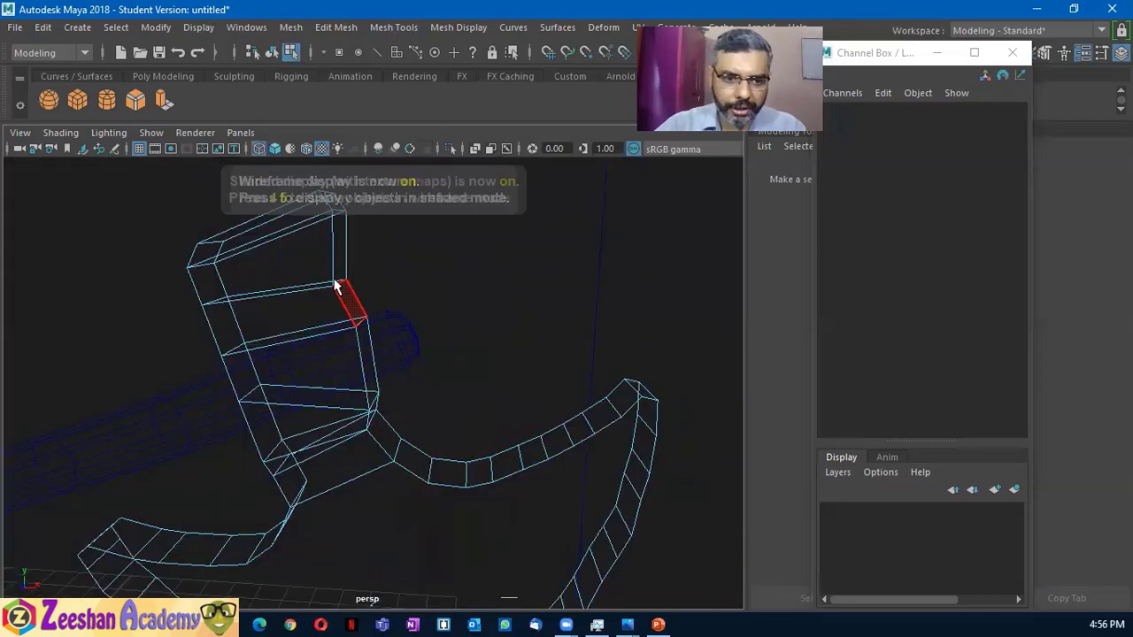
mouse_move(337, 286)
left_mouse_down("alt")
mouse_move(399, 316)
mouse_move(331, 326)
mouse_move(286, 283)
mouse_move(345, 221)
left_mouse_up("alt")
key("5")
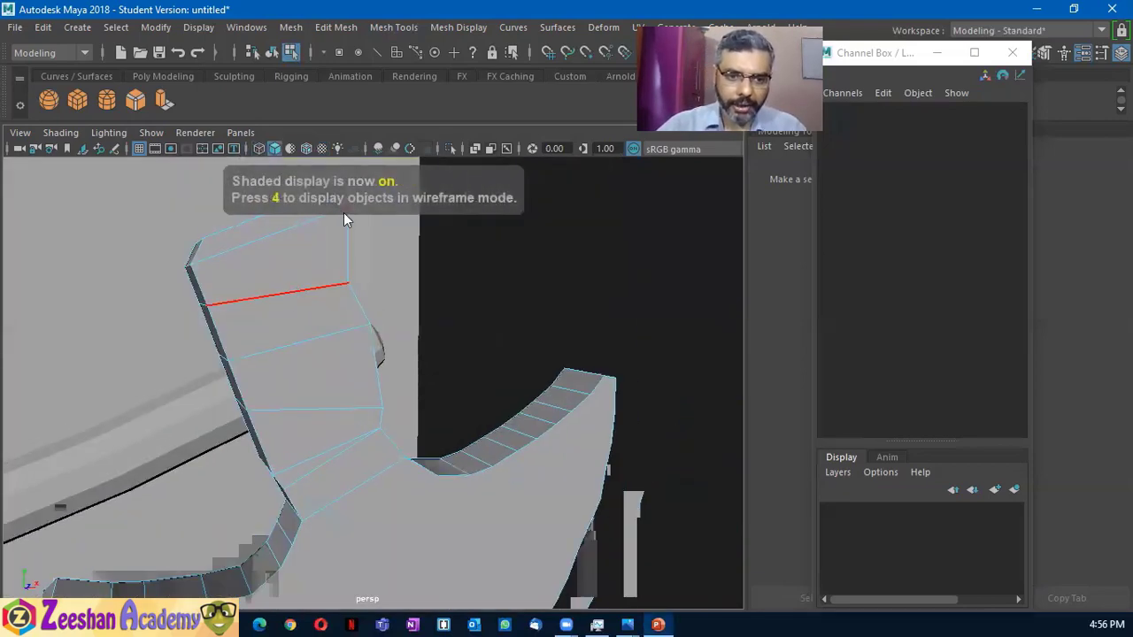
right_click_drag(345, 221, 367, 124)
Smooth the axe head mesh, inspect it from the side and underside, then reselect it
left_click_drag(324, 343, 283, 235, "alt")
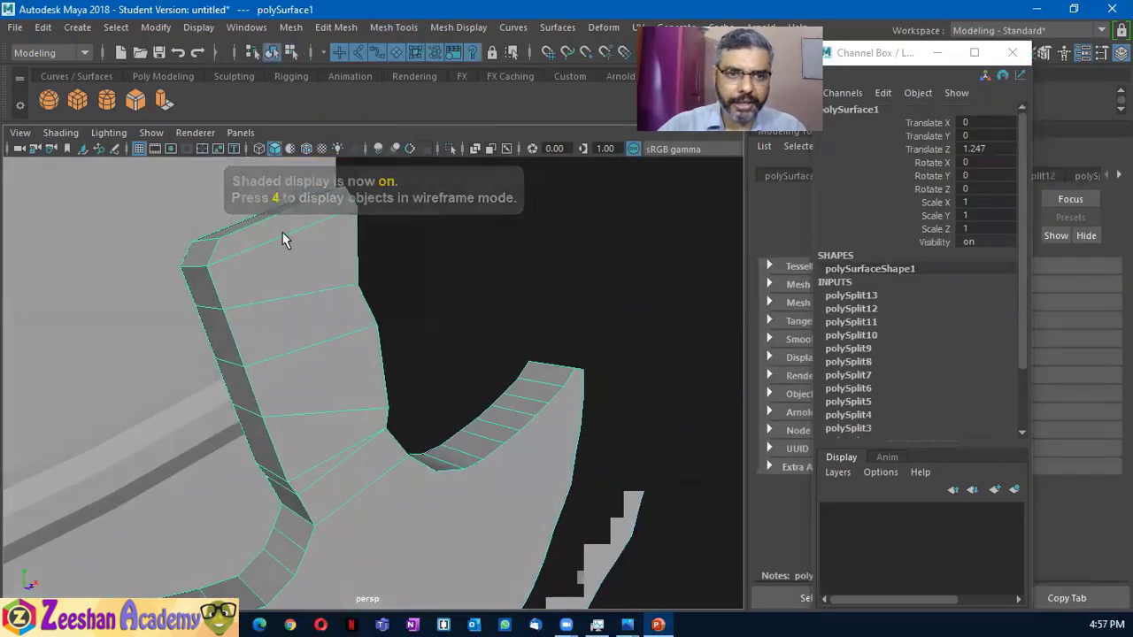
left_click(291, 26)
mouse_move(323, 86)
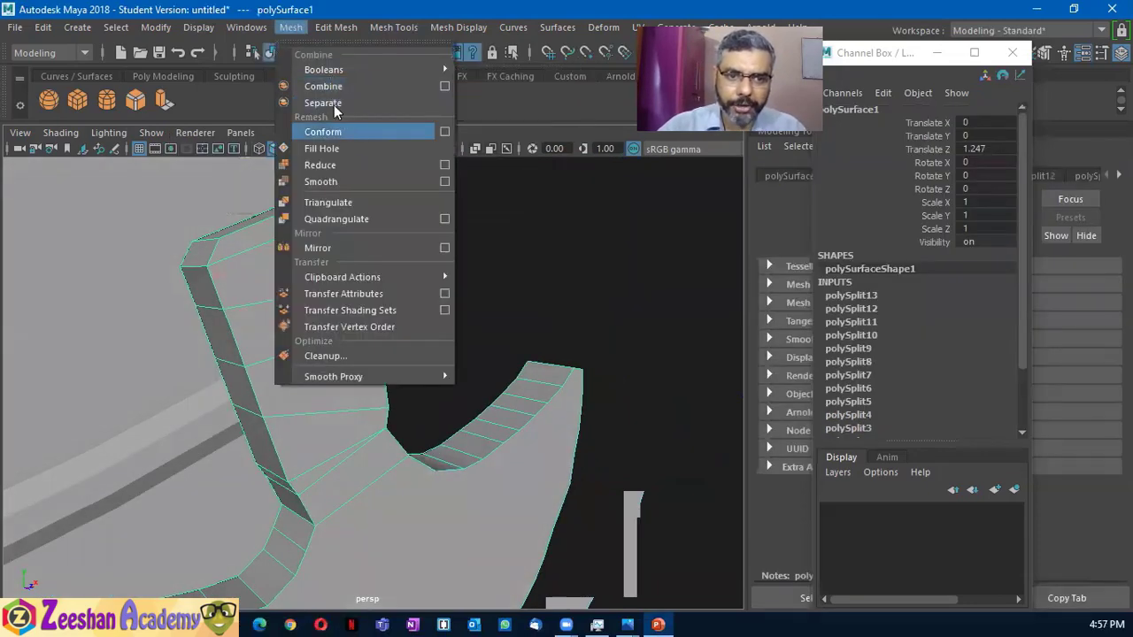
left_click(645, 290)
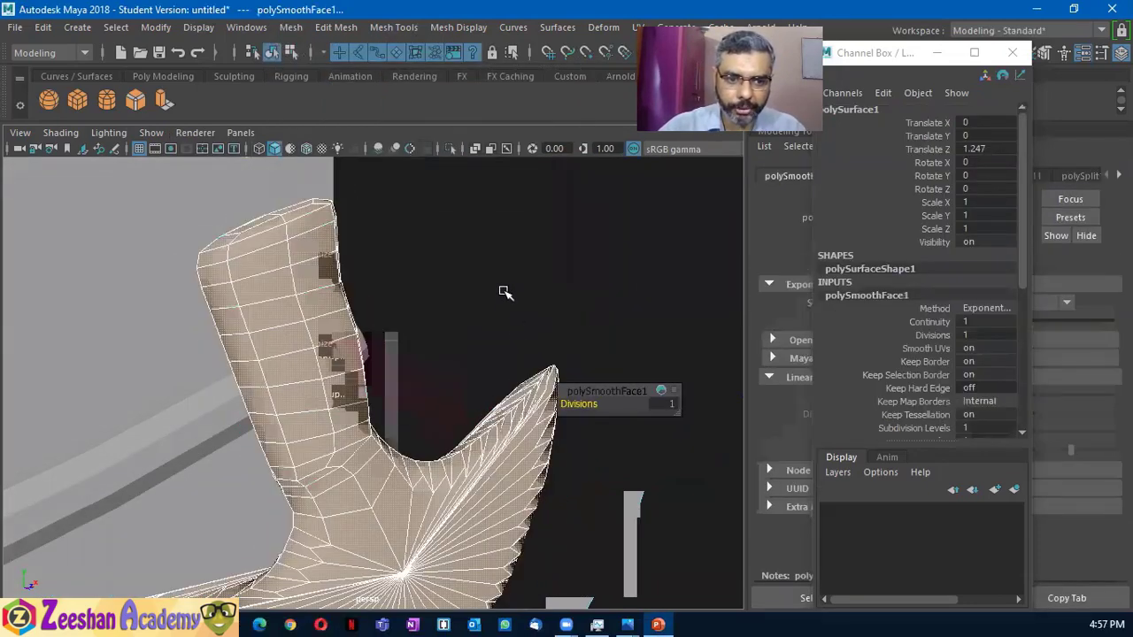
left_click(425, 349)
mouse_move(590, 498)
left_mouse_down("alt")
mouse_move(561, 458)
mouse_move(366, 519)
mouse_move(210, 504)
mouse_move(332, 520)
mouse_move(354, 222)
mouse_move(481, 336)
mouse_move(602, 282)
left_mouse_up("alt")
mouse_move(506, 515)
left_mouse_down("alt")
mouse_move(422, 392)
mouse_move(587, 384)
mouse_move(693, 402)
mouse_move(622, 433)
mouse_move(505, 412)
mouse_move(378, 440)
mouse_move(306, 434)
mouse_move(283, 463)
mouse_move(539, 475)
mouse_move(728, 404)
mouse_move(707, 403)
left_mouse_up("alt")
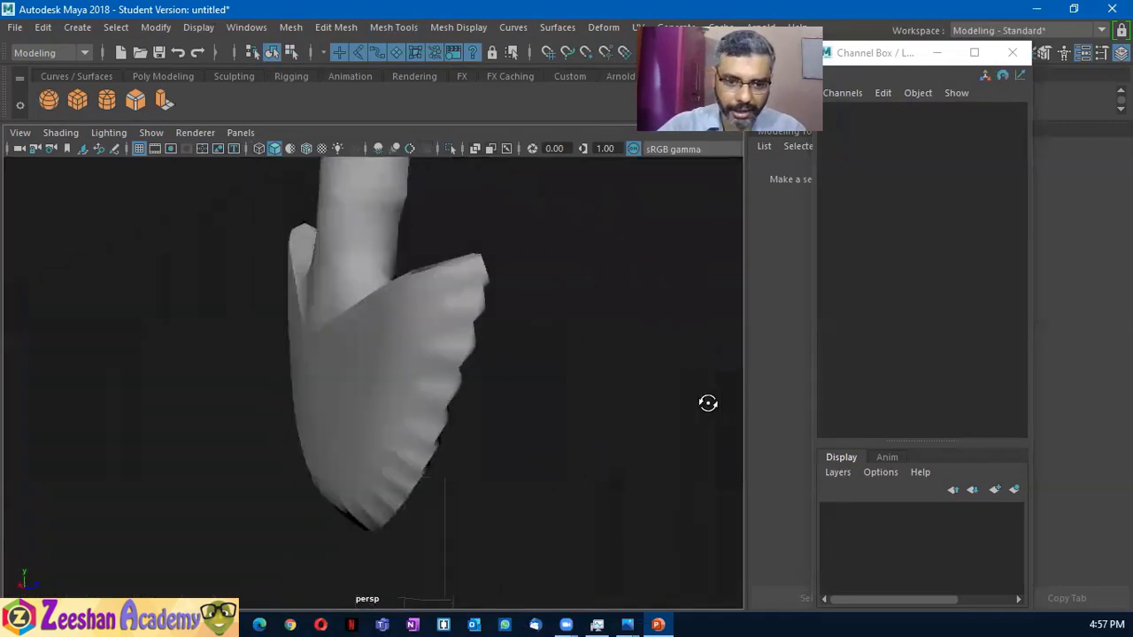
mouse_move(616, 404)
left_mouse_down("alt")
mouse_move(510, 452)
mouse_move(498, 472)
mouse_move(349, 457)
mouse_move(318, 376)
mouse_move(399, 333)
mouse_move(480, 374)
mouse_move(387, 410)
left_mouse_up("alt")
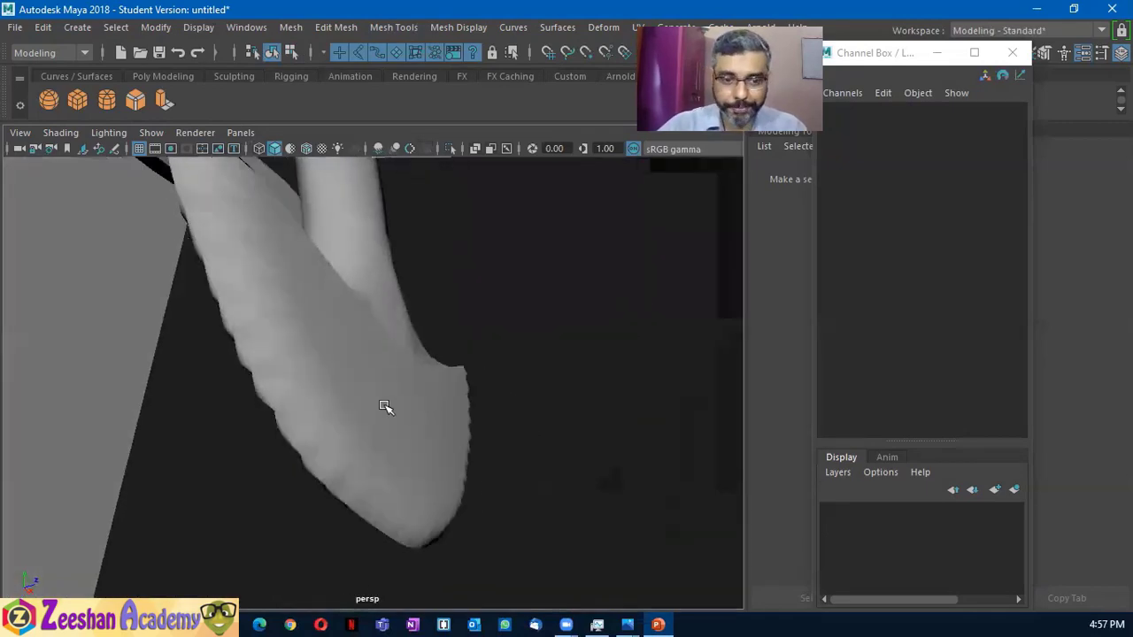
left_click(410, 438)
left_click(344, 444)
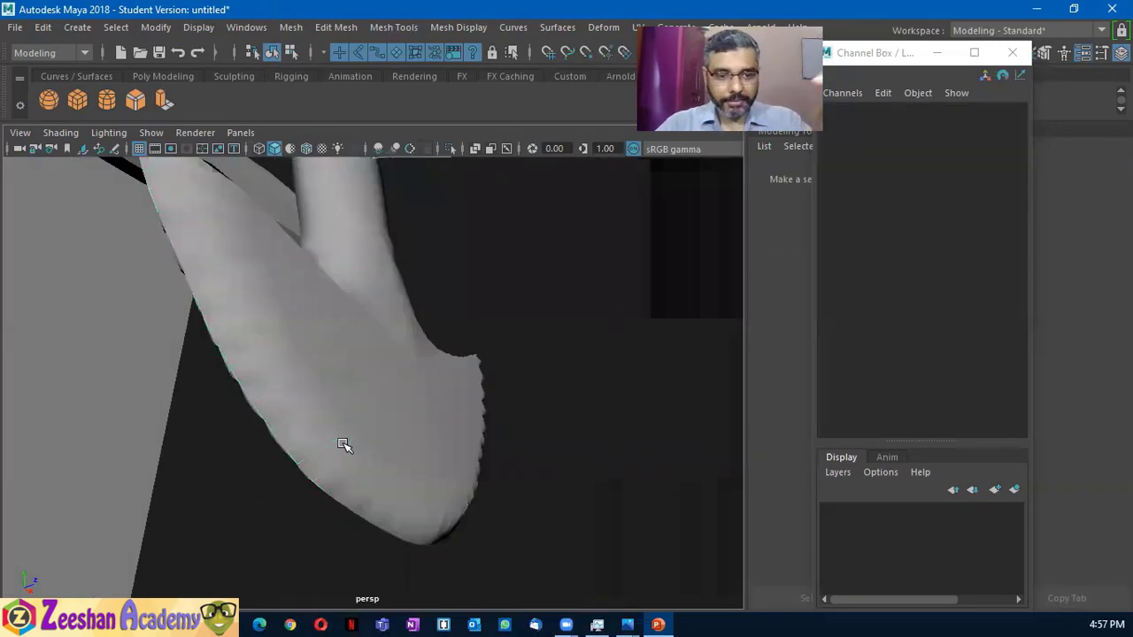
left_click(348, 445)
Undo the Smooth operation on the axe head mesh
key("ctrl+z")
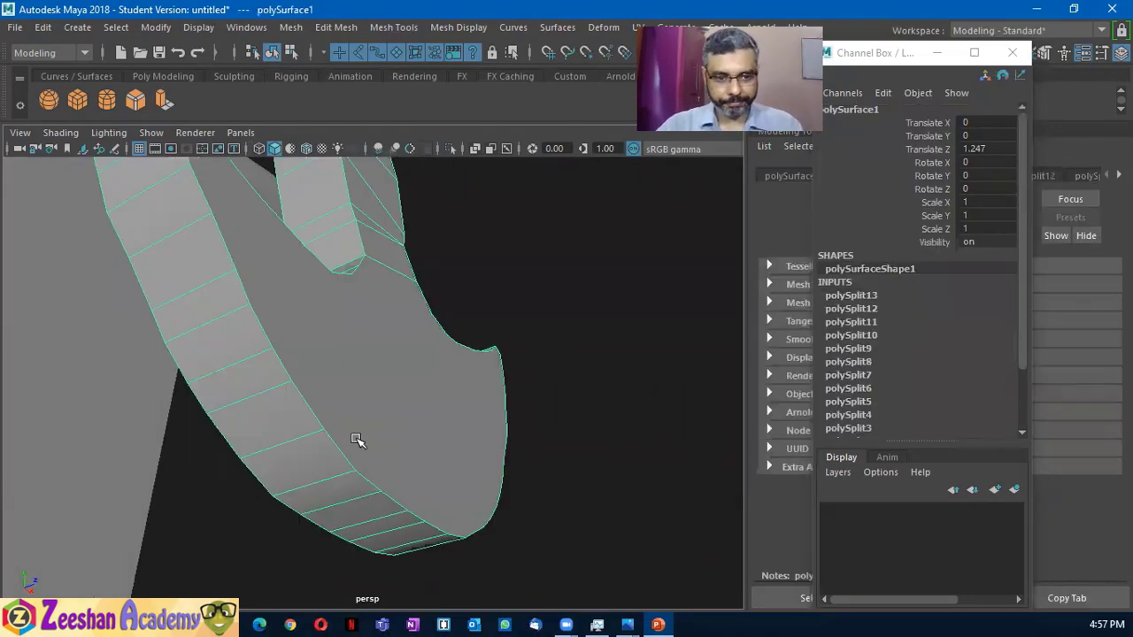
key("space")
left_click_drag(327, 406, 368, 417)
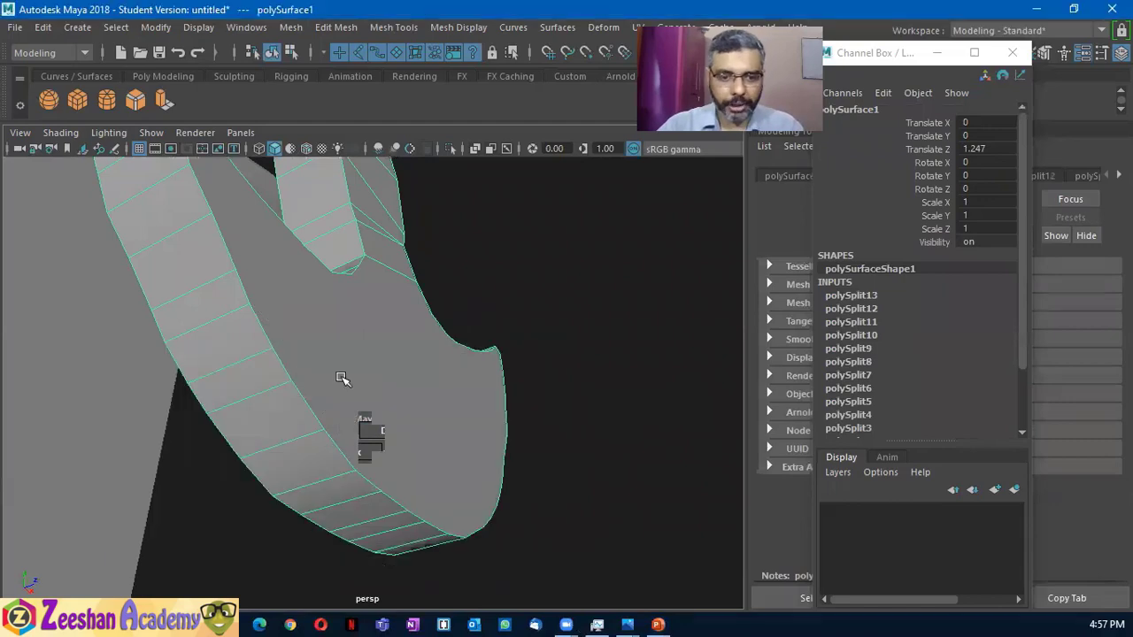
mouse_move(344, 379)
left_mouse_down("alt")
mouse_move(346, 470)
mouse_move(280, 513)
mouse_move(526, 304)
mouse_move(452, 419)
mouse_move(394, 446)
left_mouse_up("alt")
mouse_move(520, 318)
left_mouse_down("alt")
mouse_move(356, 342)
mouse_move(328, 323)
mouse_move(337, 304)
left_mouse_up("alt")
Return to Object Mode on the axe head and open the Deform menu
right_click_drag(334, 144, 383, 134)
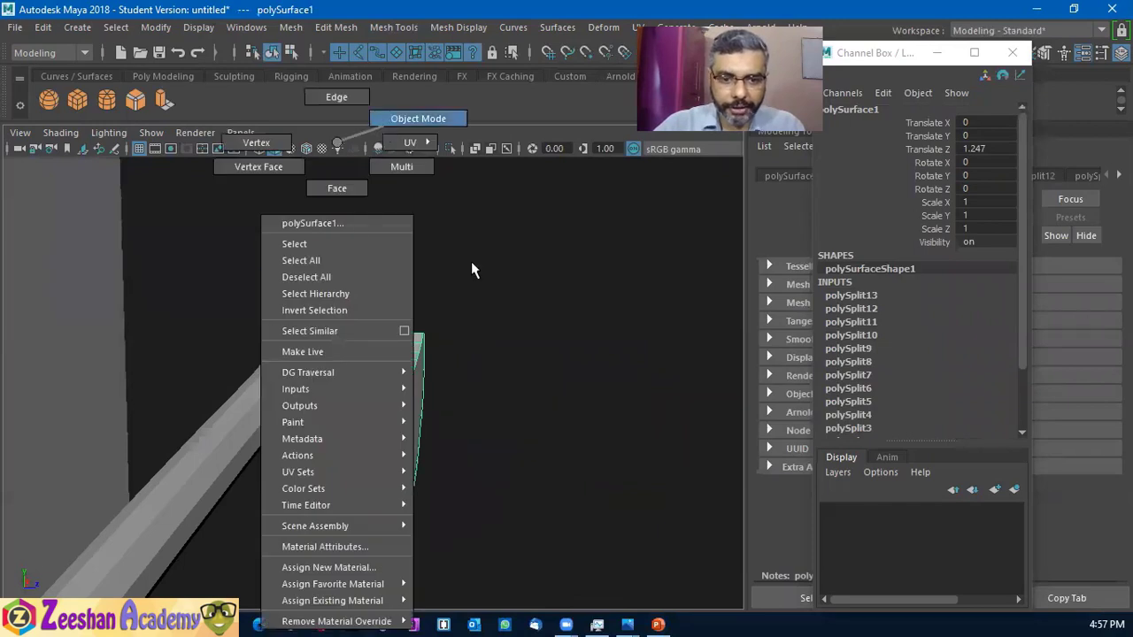
right_click_drag(471, 270, 403, 382)
mouse_move(369, 406)
left_mouse_down("alt")
mouse_move(376, 392)
mouse_move(398, 392)
mouse_move(367, 404)
mouse_move(373, 413)
mouse_move(223, 387)
mouse_move(357, 442)
mouse_move(374, 248)
mouse_move(389, 283)
mouse_move(367, 416)
left_mouse_up("alt")
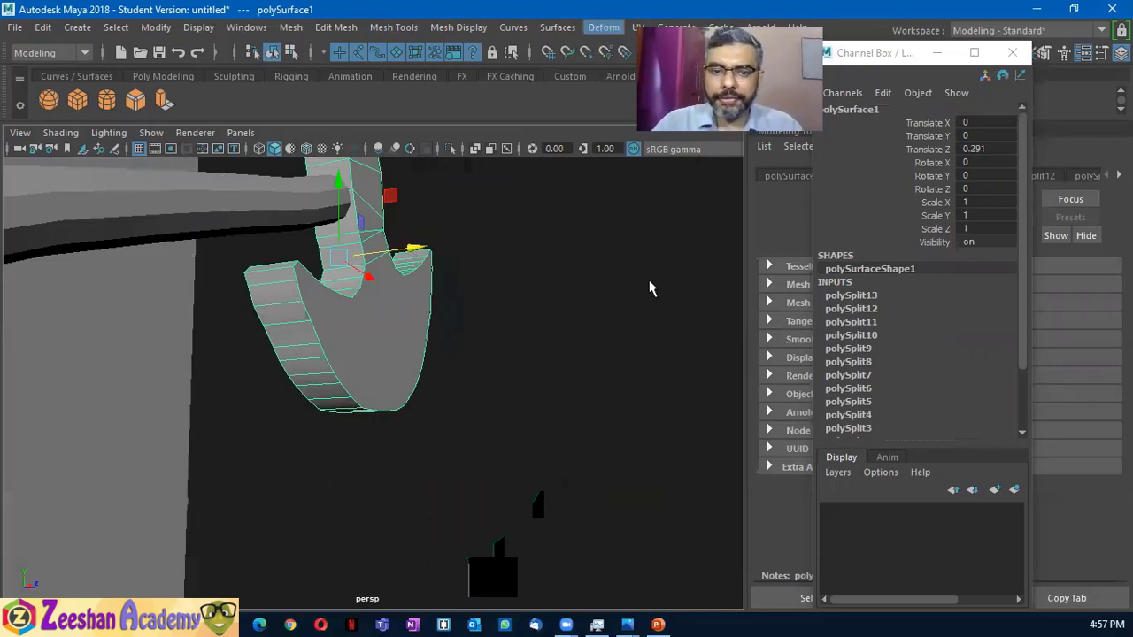
left_click(603, 27)
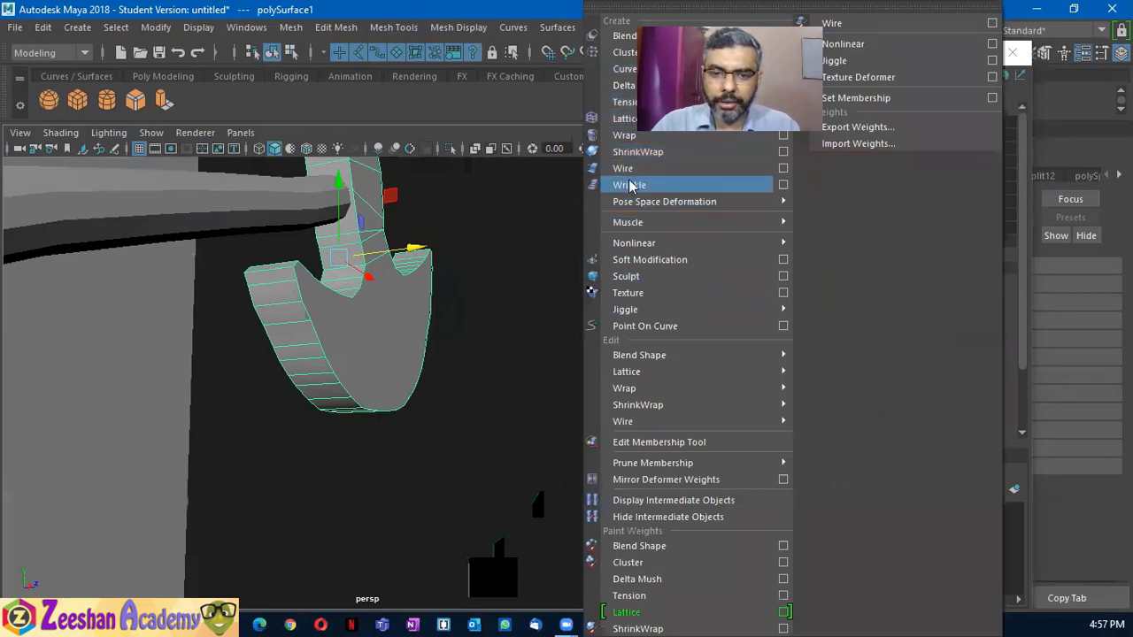
mouse_move(633, 242)
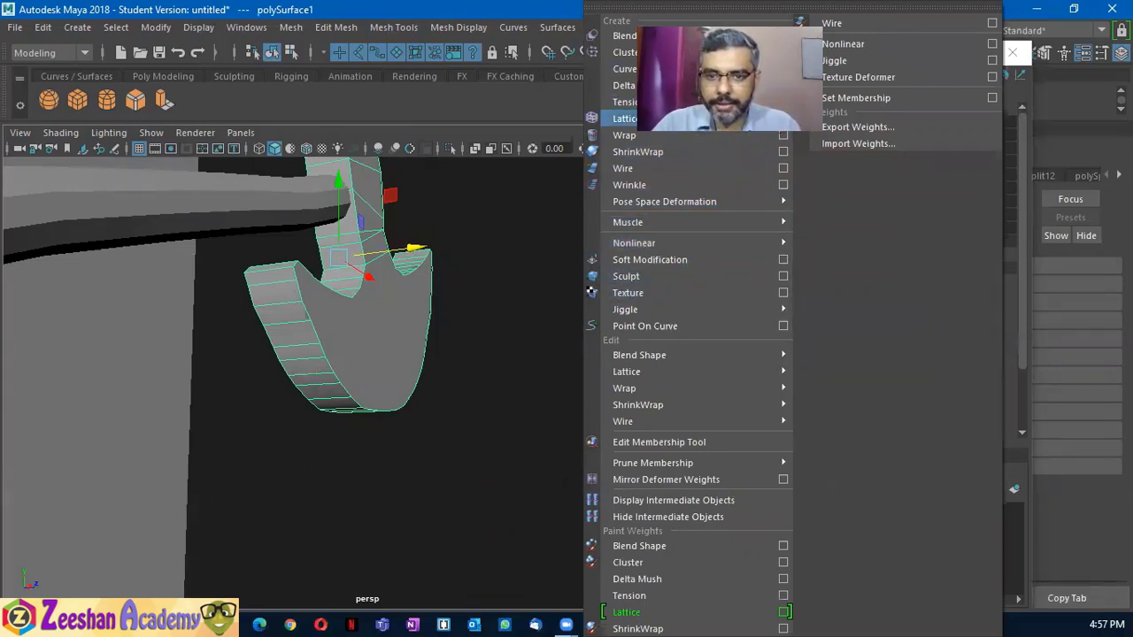
Wrap the axe head in a 2×5×2 lattice deformer (ffd1)
left_click(603, 28)
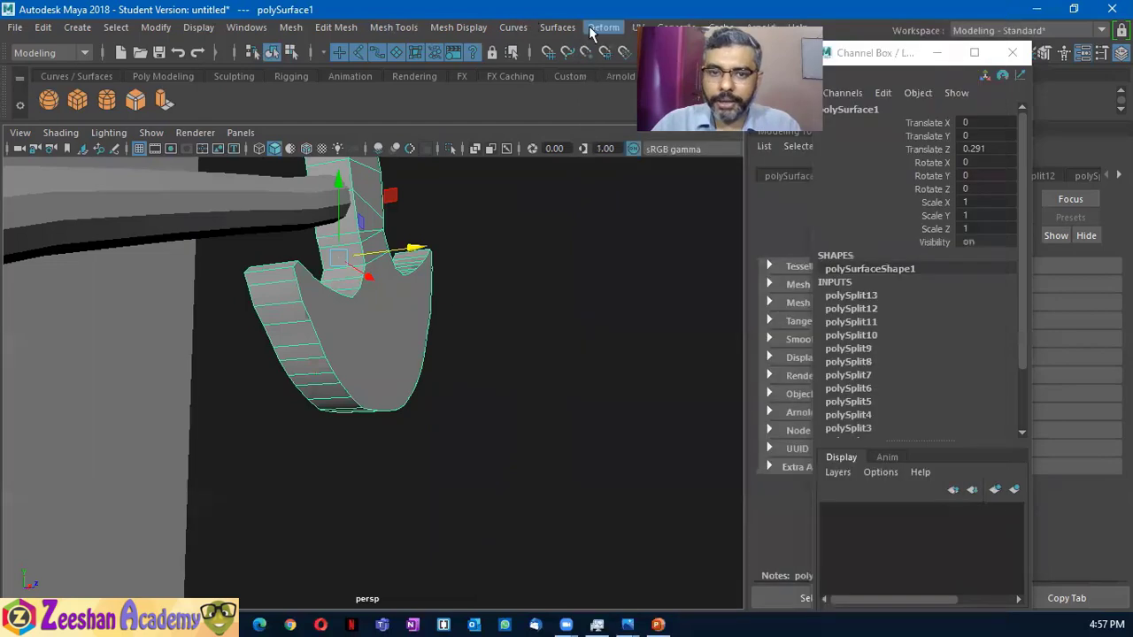
left_click(604, 28)
left_click(604, 27)
left_click(603, 28)
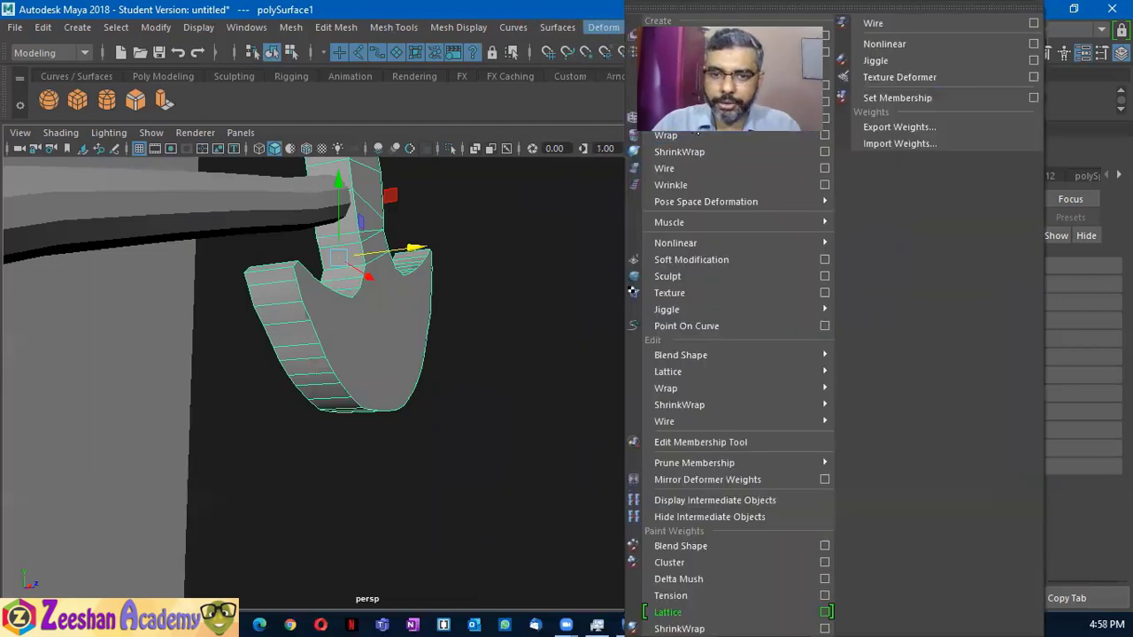
left_click(667, 612)
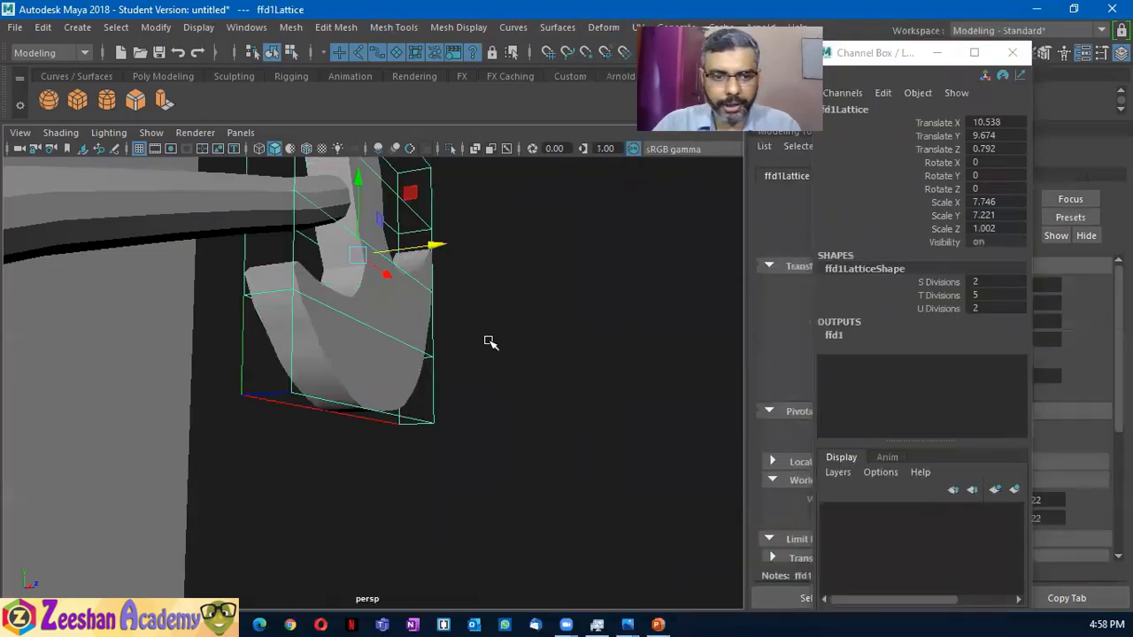
mouse_move(447, 355)
left_mouse_down("alt")
mouse_move(498, 356)
mouse_move(422, 336)
mouse_move(398, 417)
mouse_move(416, 406)
mouse_move(334, 384)
left_mouse_up("alt")
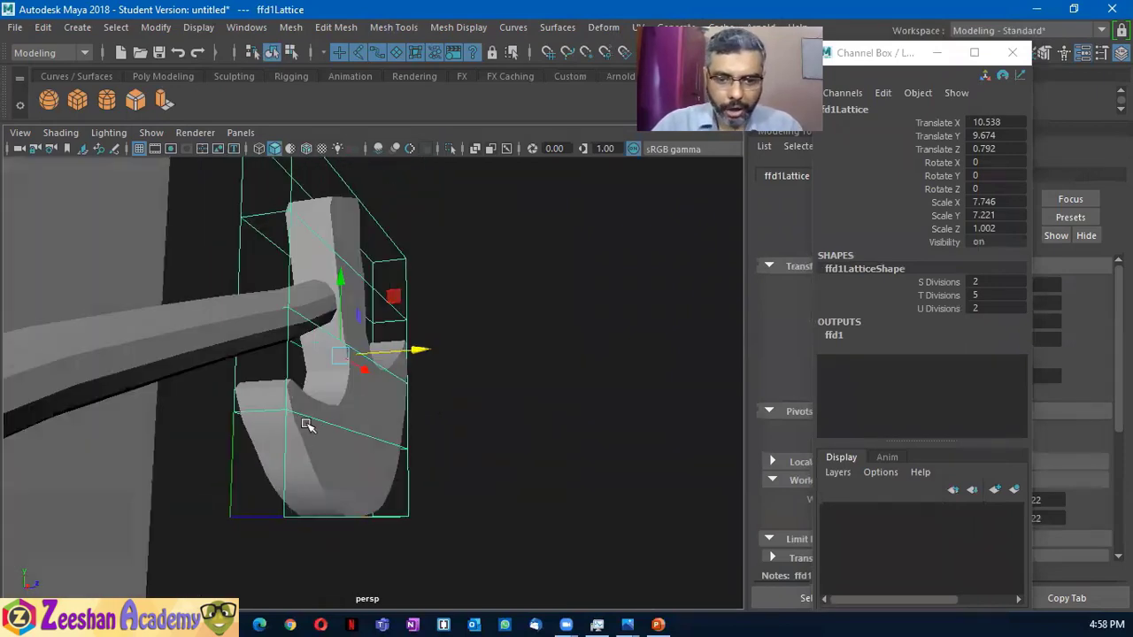
Switch the lattice to point editing and select its bottom rows of points
mouse_move(266, 396)
right_mouse_down()
mouse_move(304, 133)
mouse_move(269, 155)
right_mouse_up()
left_click_drag(467, 506, 453, 509)
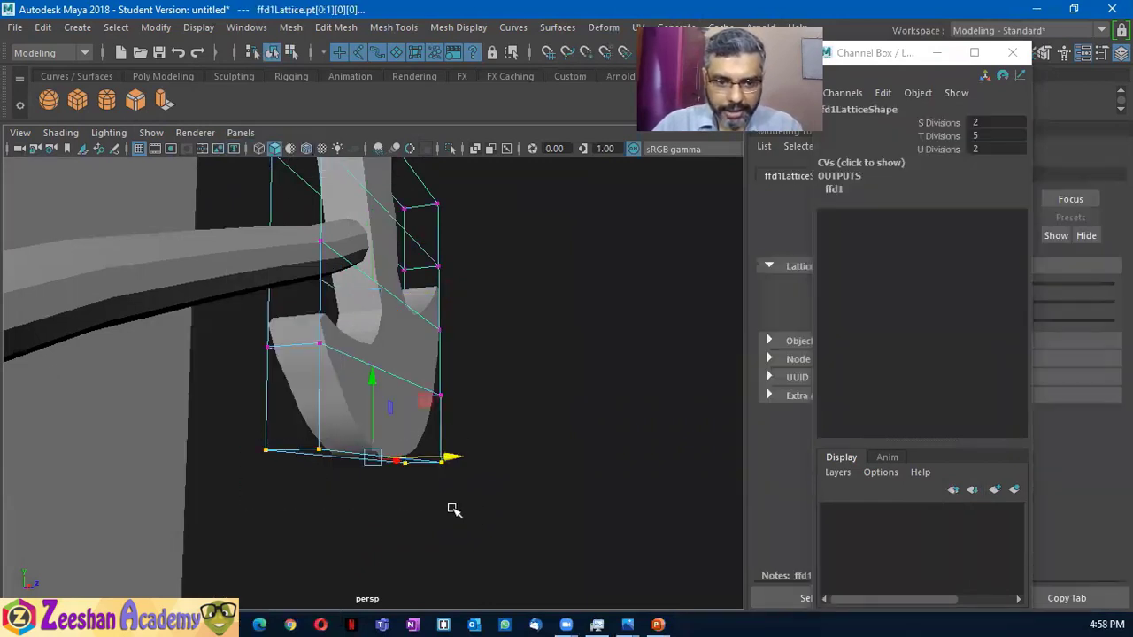
mouse_move(422, 425)
left_mouse_down("alt")
mouse_move(435, 463)
mouse_move(364, 457)
mouse_move(354, 425)
mouse_move(286, 359)
left_mouse_up("alt")
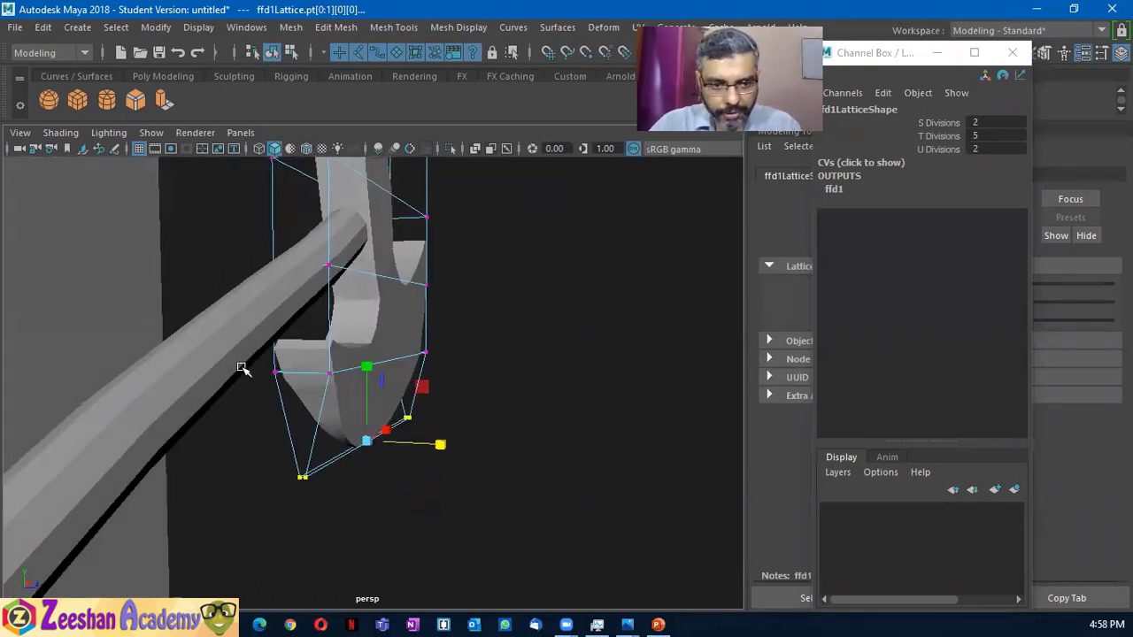
left_click_drag(343, 395, 345, 395)
mouse_move(345, 395)
left_mouse_down("alt")
mouse_move(531, 399)
mouse_move(343, 378)
mouse_move(378, 367)
left_mouse_up("alt")
scroll(611, 398, "up", 5)
scroll(575, 385, "down", 5)
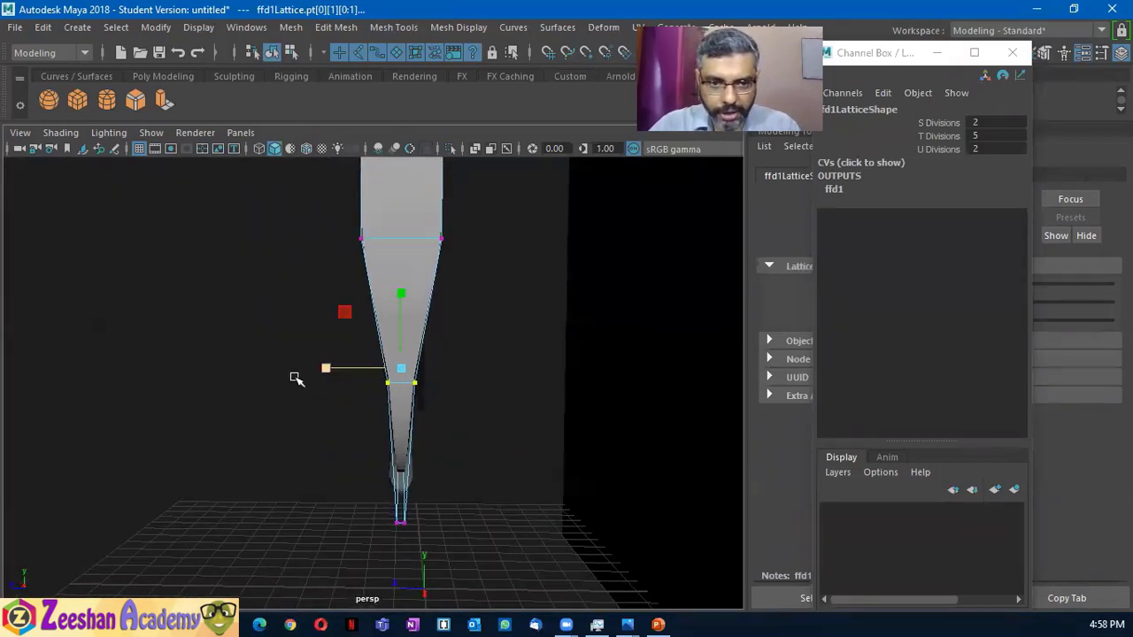
mouse_move(488, 373)
left_mouse_down("alt")
mouse_move(539, 369)
mouse_move(336, 420)
mouse_move(410, 393)
mouse_move(426, 366)
mouse_move(324, 346)
mouse_move(357, 349)
mouse_move(286, 400)
mouse_move(425, 371)
mouse_move(579, 487)
mouse_move(327, 452)
mouse_move(349, 451)
mouse_move(311, 499)
left_mouse_up("alt")
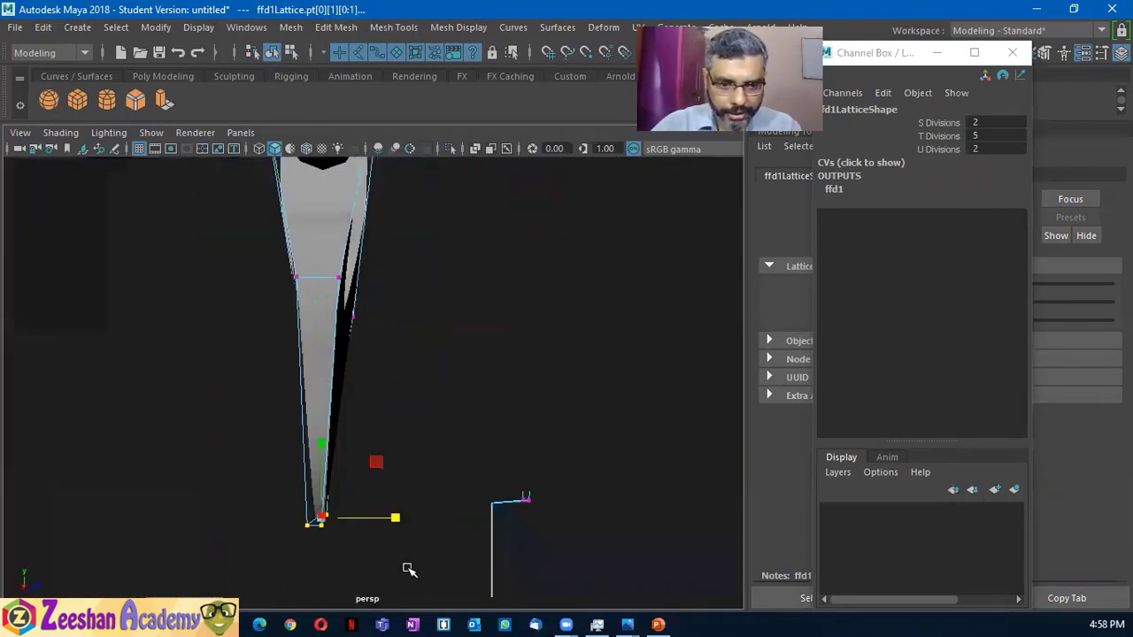
mouse_move(374, 533)
left_mouse_down("alt")
mouse_move(323, 513)
mouse_move(348, 534)
left_mouse_up("alt")
Select a group of lattice points and move them to reshape the blade
mouse_move(382, 334)
left_mouse_down()
mouse_move(482, 412)
mouse_move(430, 375)
mouse_move(364, 364)
left_mouse_up()
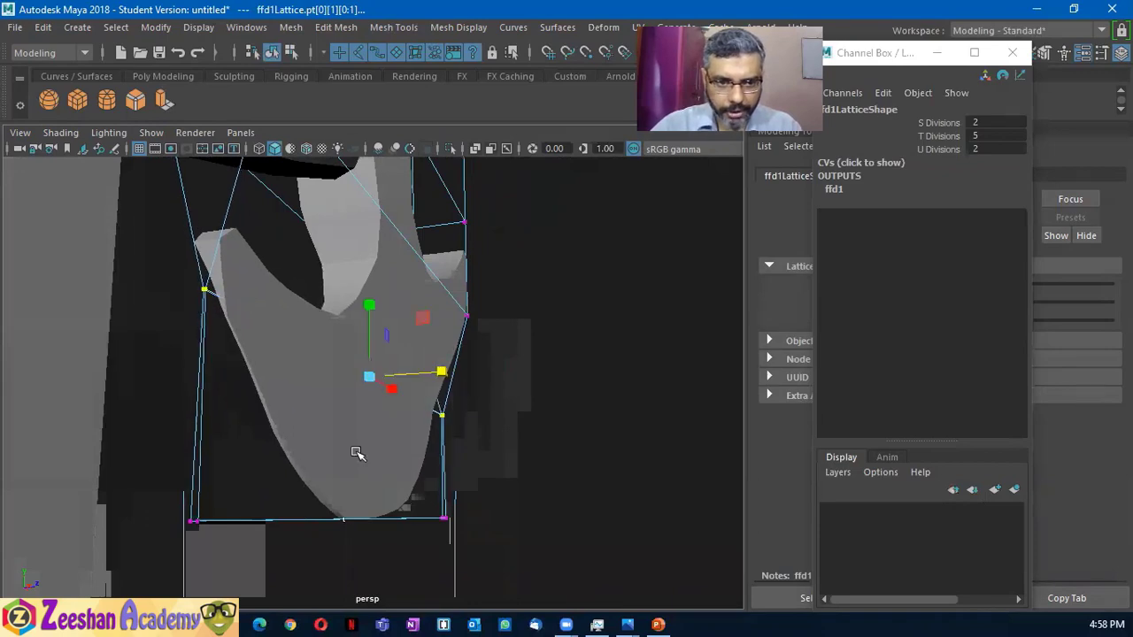
mouse_move(356, 453)
left_mouse_down("alt")
mouse_move(349, 336)
mouse_move(377, 413)
mouse_move(384, 398)
mouse_move(247, 408)
left_mouse_up("alt")
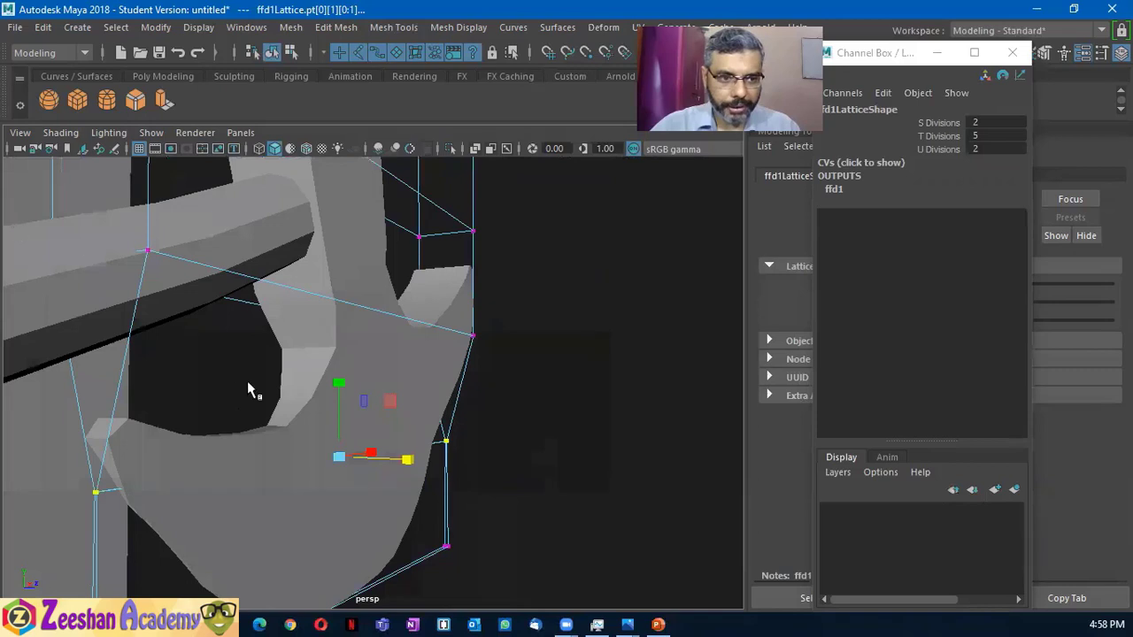
middle_click_drag(217, 362, 425, 416, "alt")
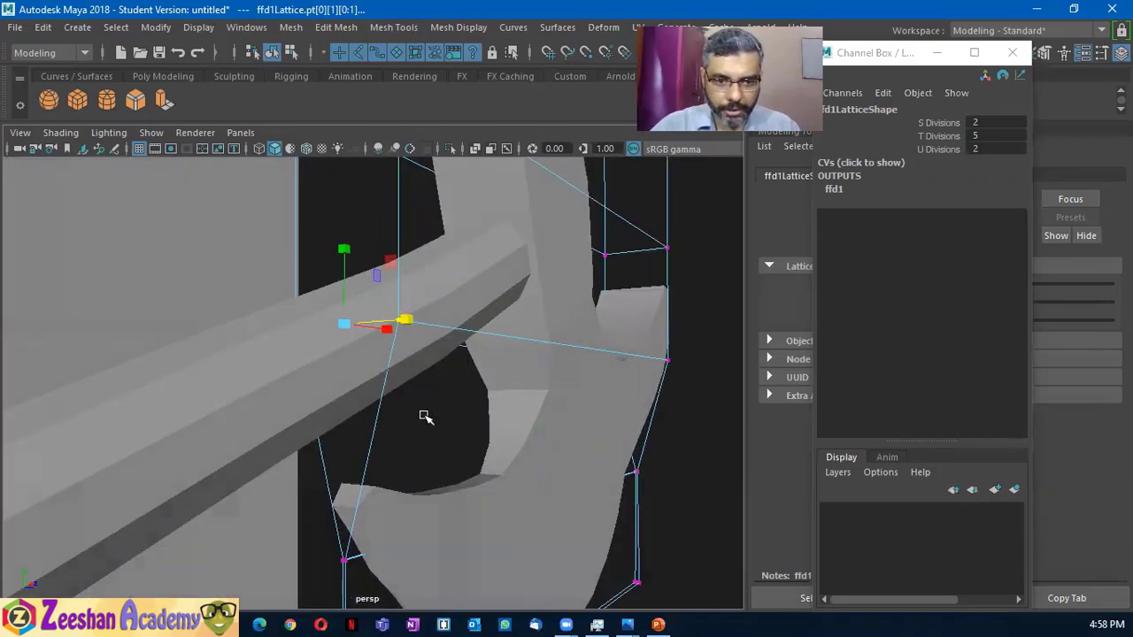
mouse_move(348, 250)
left_mouse_down()
mouse_move(445, 338)
mouse_move(350, 313)
mouse_move(463, 526)
mouse_move(505, 455)
mouse_move(598, 487)
mouse_move(483, 536)
mouse_move(619, 412)
mouse_move(569, 397)
mouse_move(328, 392)
left_mouse_up()
Select the middle-left and top lattice points and push them outward to widen the head
mouse_move(146, 354)
left_mouse_down()
mouse_move(89, 383)
mouse_move(238, 398)
mouse_move(91, 392)
mouse_move(181, 409)
left_mouse_up()
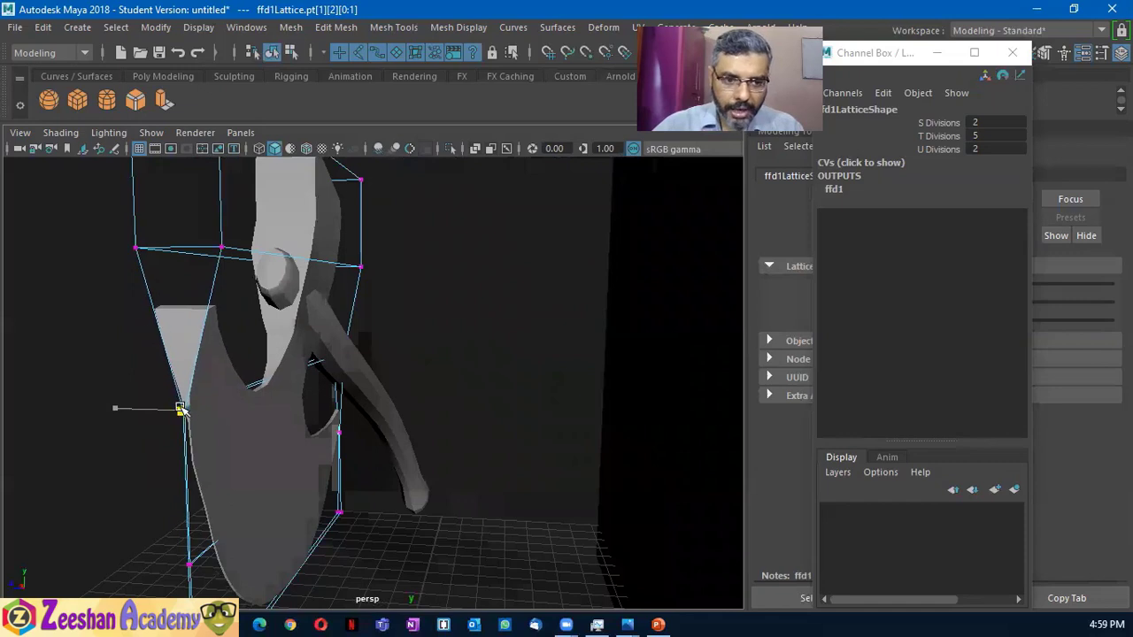
left_click_drag(232, 274, 232, 274)
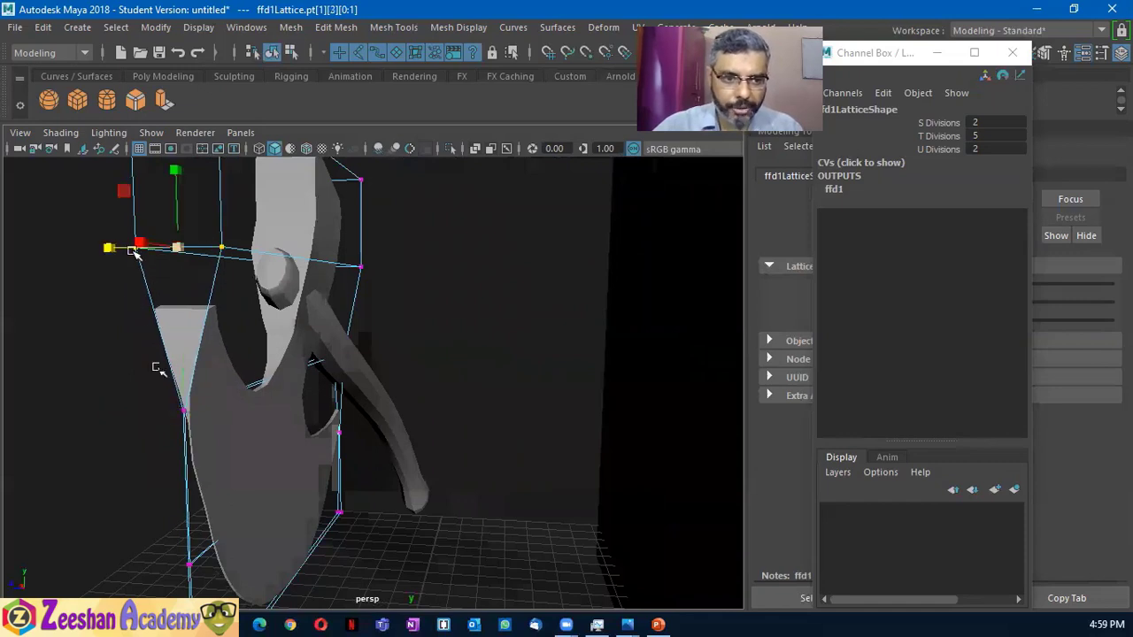
left_click_drag(110, 248, 175, 249)
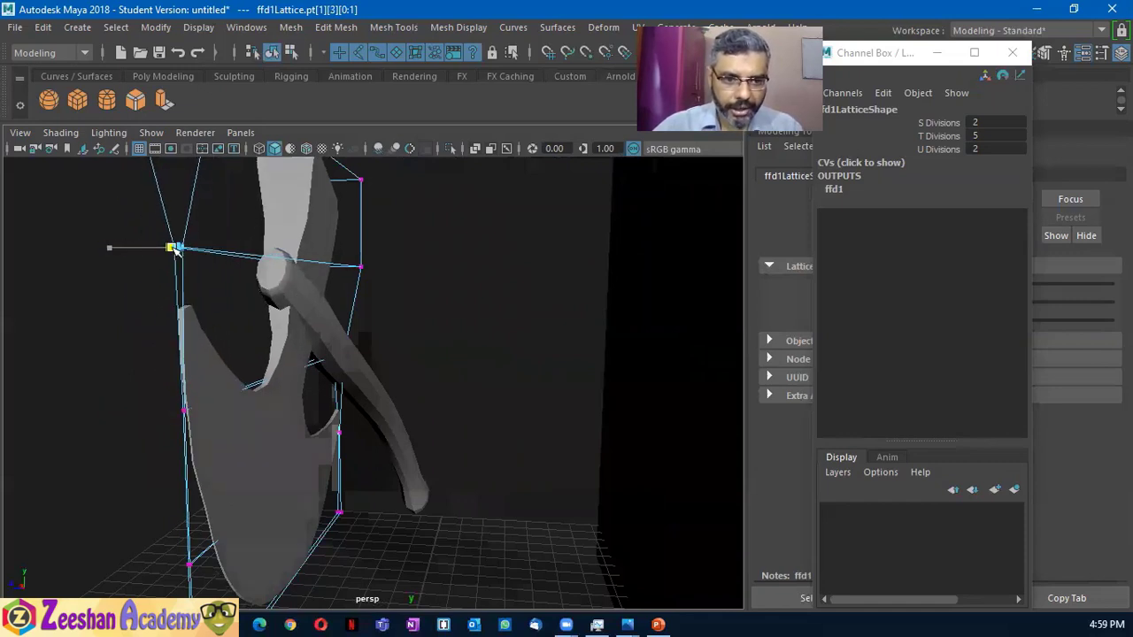
mouse_move(229, 354)
left_mouse_down("alt")
mouse_move(380, 450)
mouse_move(380, 432)
mouse_move(472, 391)
mouse_move(530, 450)
left_mouse_up("alt")
Select the polySurface1 axe head and delete its history, baking in the lattice shape
left_click(419, 266)
mouse_move(418, 266)
left_mouse_down("alt")
mouse_move(506, 467)
mouse_move(473, 279)
left_mouse_up("alt")
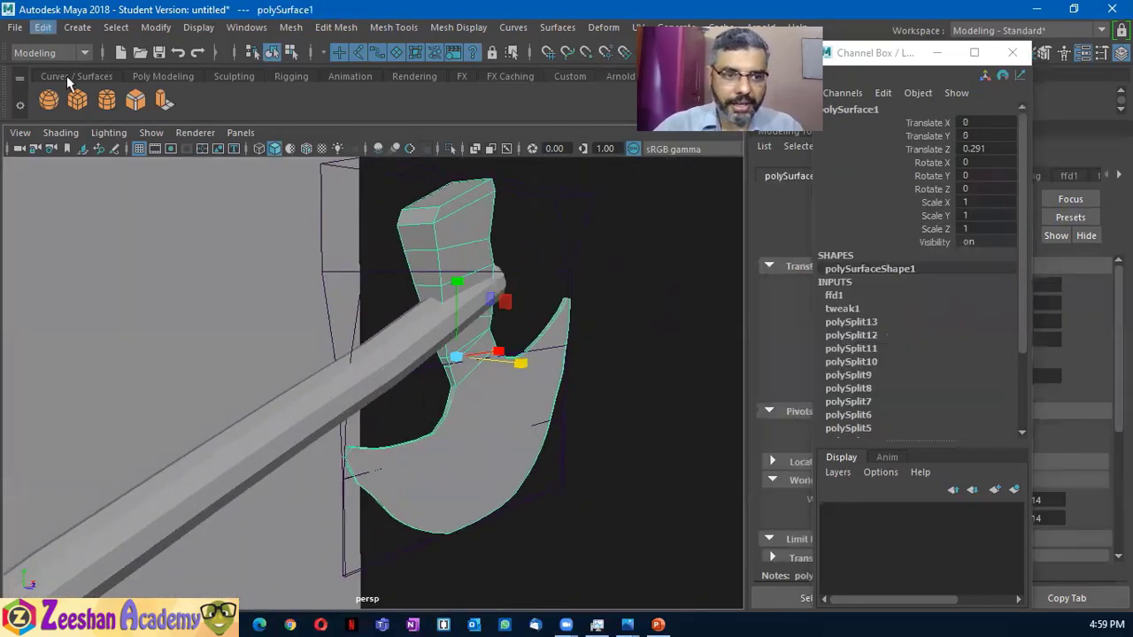
left_click(298, 232)
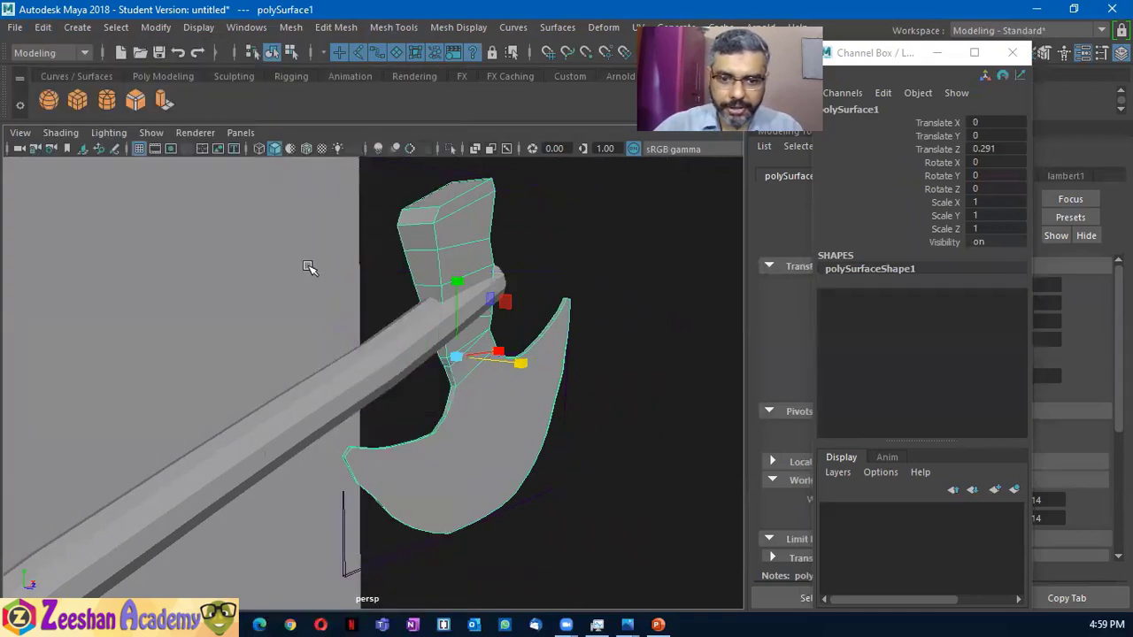
left_click_drag(393, 431, 635, 418, "alt")
left_click_drag(440, 395, 392, 330, "alt")
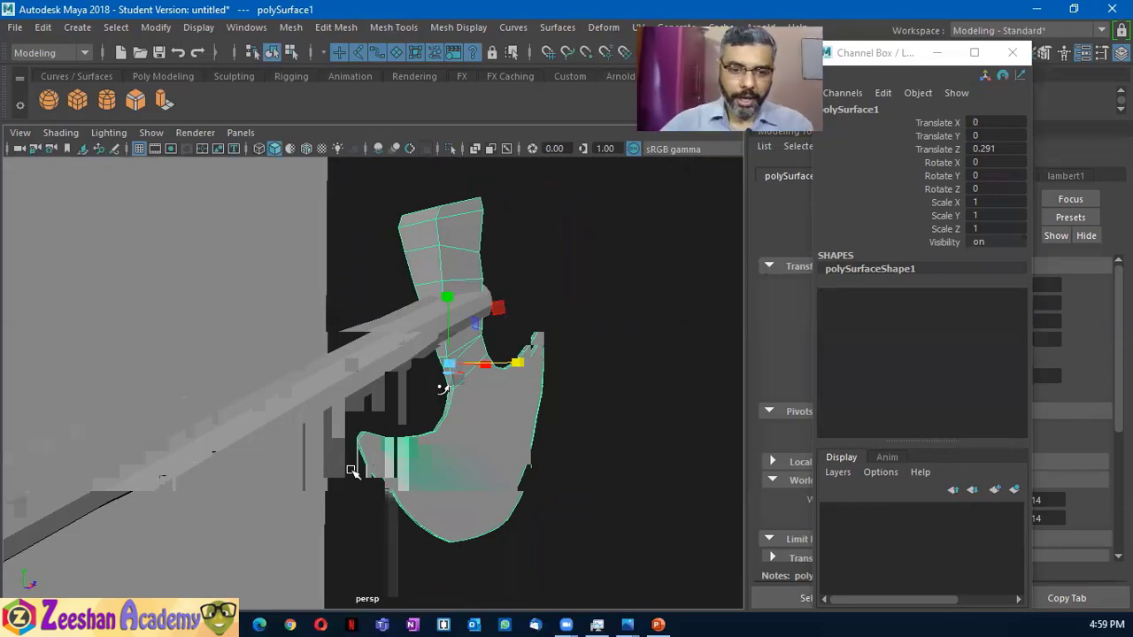
mouse_move(455, 513)
left_mouse_down("alt")
mouse_move(418, 496)
mouse_move(437, 463)
mouse_move(392, 478)
mouse_move(544, 445)
mouse_move(443, 213)
mouse_move(367, 286)
mouse_move(371, 323)
mouse_move(286, 324)
mouse_move(496, 273)
mouse_move(496, 292)
left_mouse_up("alt")
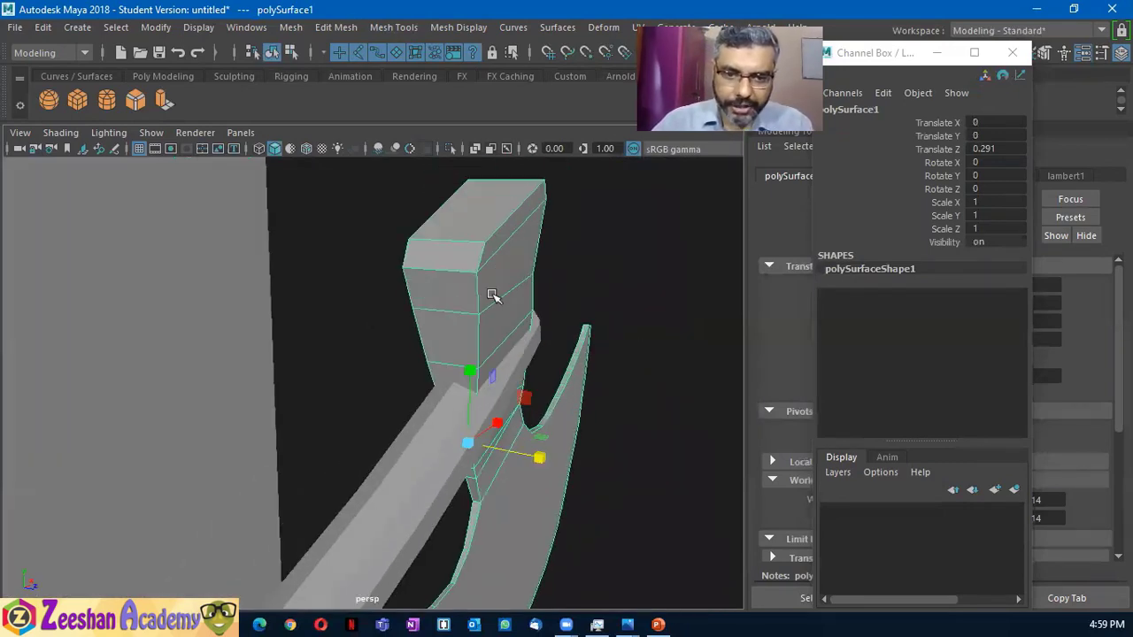
Try selecting an edge on the axe head in edge mode, then return to object mode
right_click(491, 300)
left_click(482, 96)
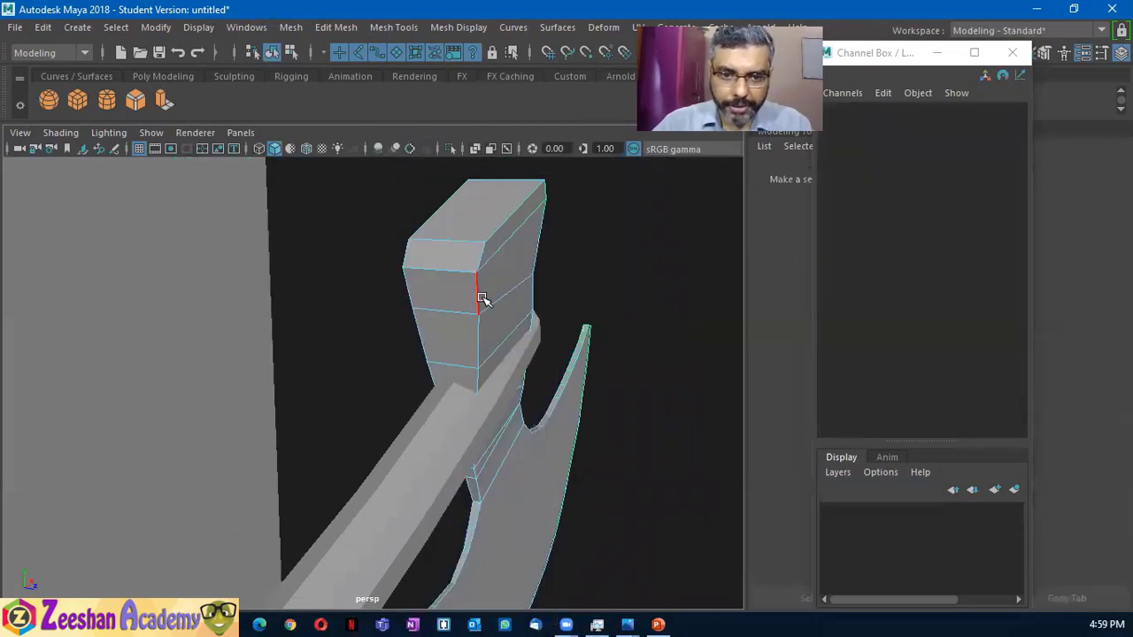
left_click(480, 297)
left_click_drag(508, 418, 479, 469, "alt")
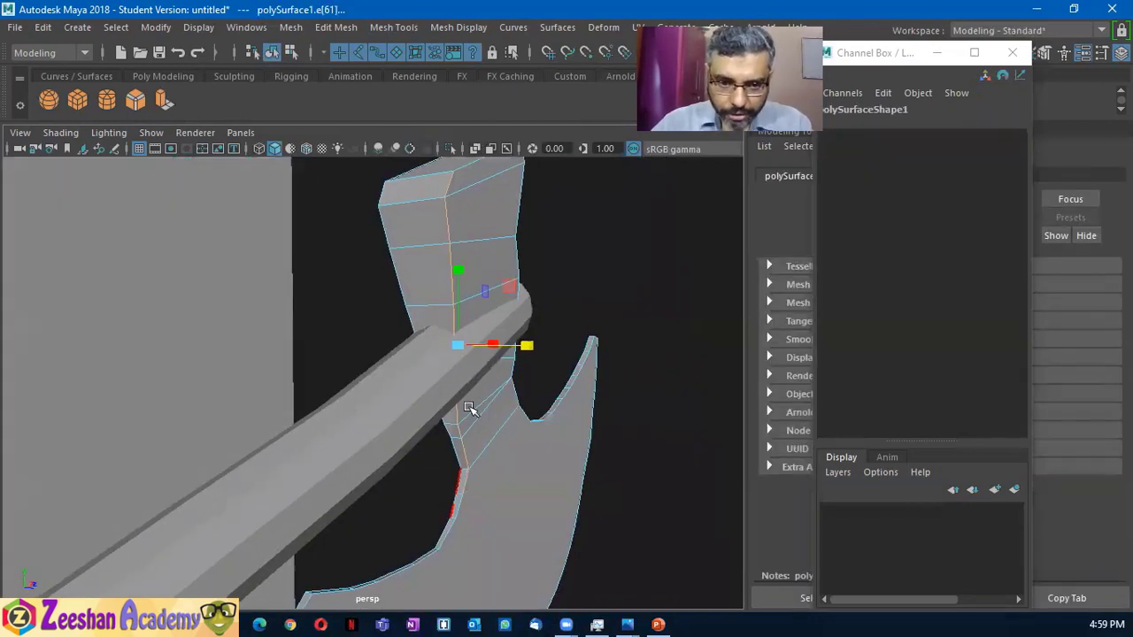
mouse_move(574, 402)
left_mouse_down("alt")
mouse_move(528, 374)
mouse_move(379, 354)
mouse_move(231, 257)
mouse_move(359, 293)
mouse_move(362, 392)
mouse_move(395, 375)
left_mouse_up("alt")
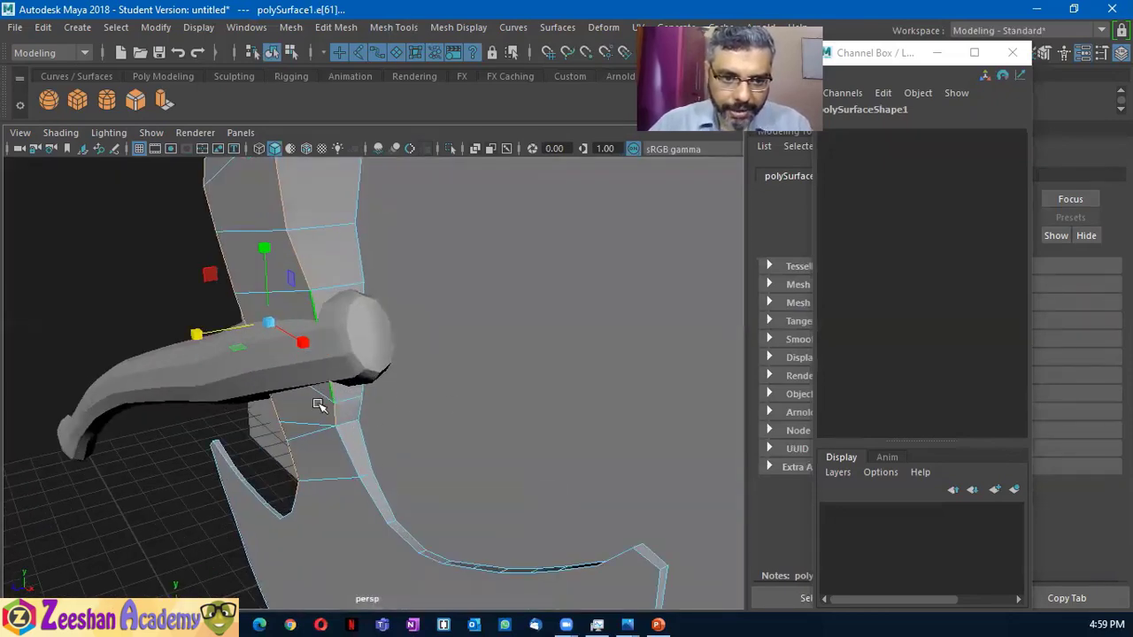
left_click_drag(319, 405, 505, 398, "alt")
right_click(504, 394)
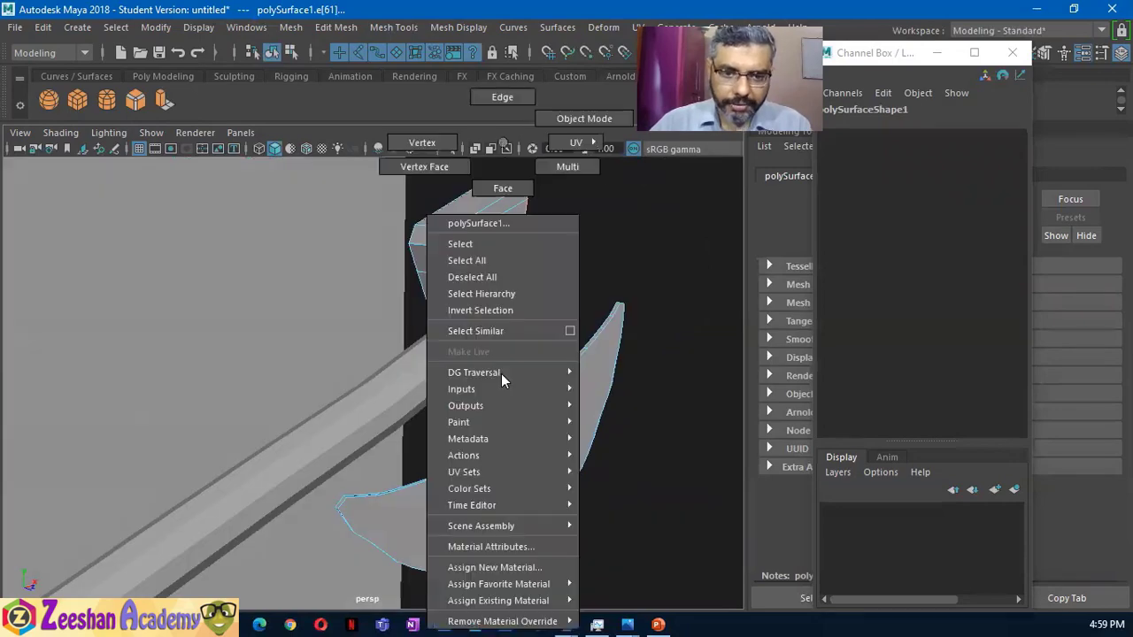
left_click(549, 123)
mouse_move(478, 496)
left_mouse_down("alt")
mouse_move(420, 408)
mouse_move(518, 412)
mouse_move(430, 437)
mouse_move(465, 422)
mouse_move(455, 450)
mouse_move(435, 270)
left_mouse_up("alt")
Select the axe head's top edges and bevel them, creating polyBevel2
right_click(442, 208)
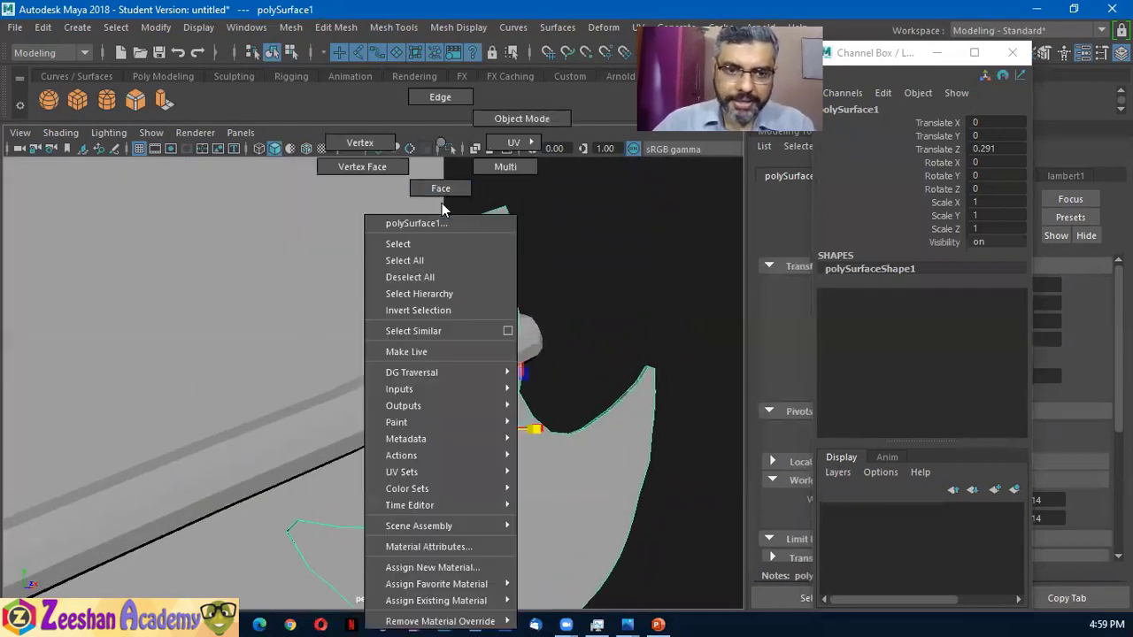
left_click(455, 106)
left_click_drag(496, 411, 461, 421, "alt")
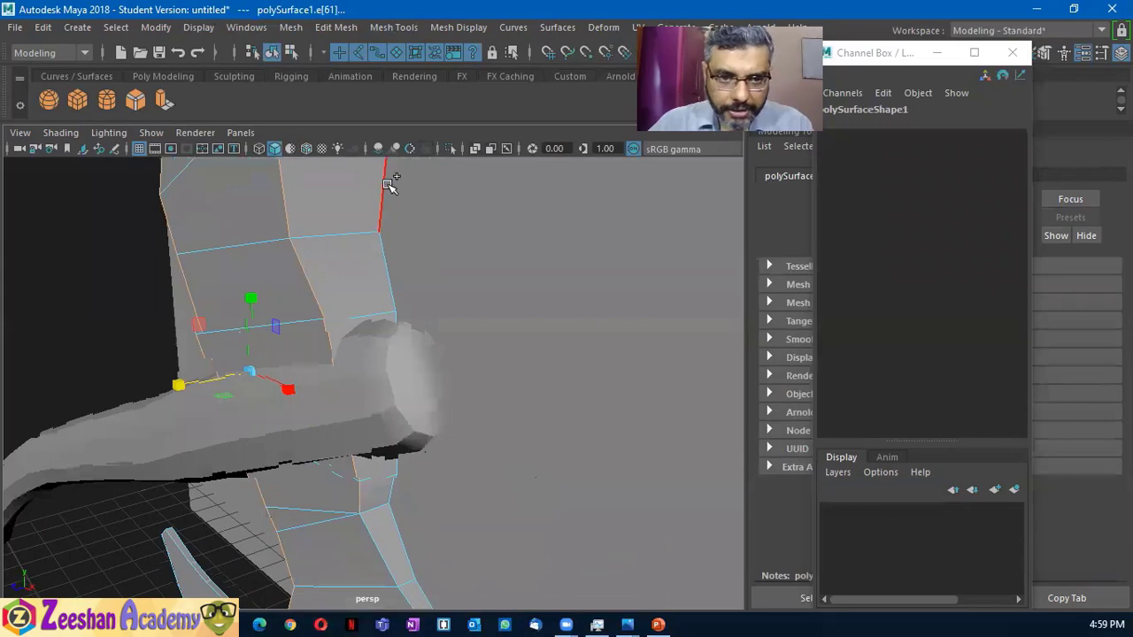
mouse_move(380, 184)
left_mouse_down("alt")
mouse_move(454, 424)
mouse_move(235, 455)
mouse_move(368, 316)
left_mouse_up("alt")
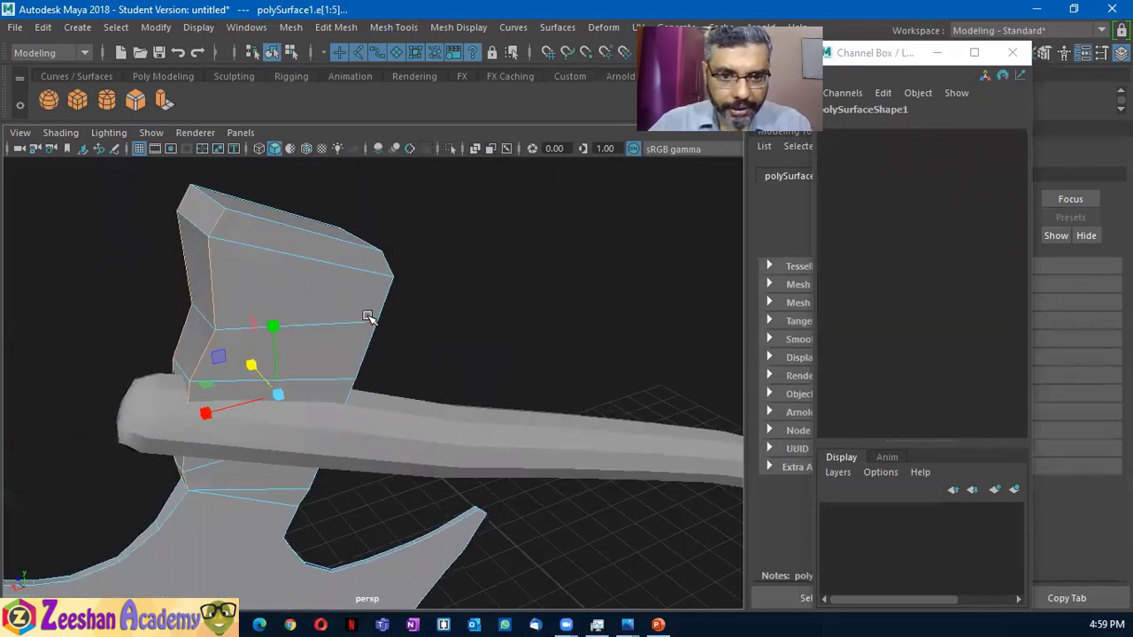
mouse_move(389, 390)
left_mouse_down("alt")
mouse_move(278, 392)
mouse_move(398, 225)
left_mouse_up("alt")
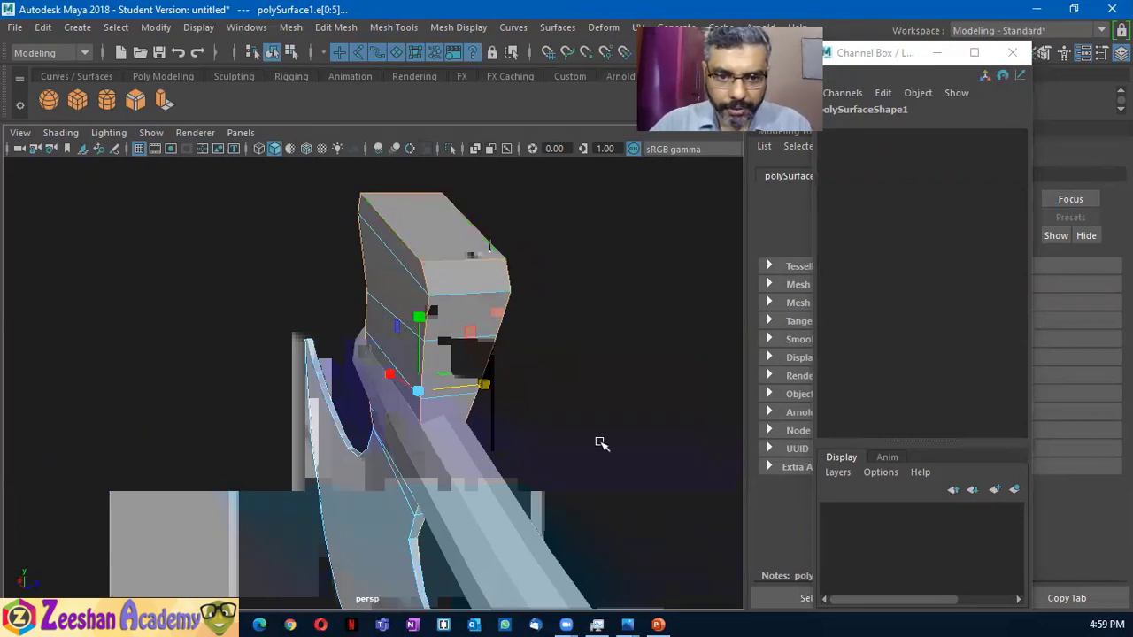
mouse_move(601, 444)
left_mouse_down("alt")
mouse_move(433, 434)
mouse_move(249, 132)
left_mouse_up("alt")
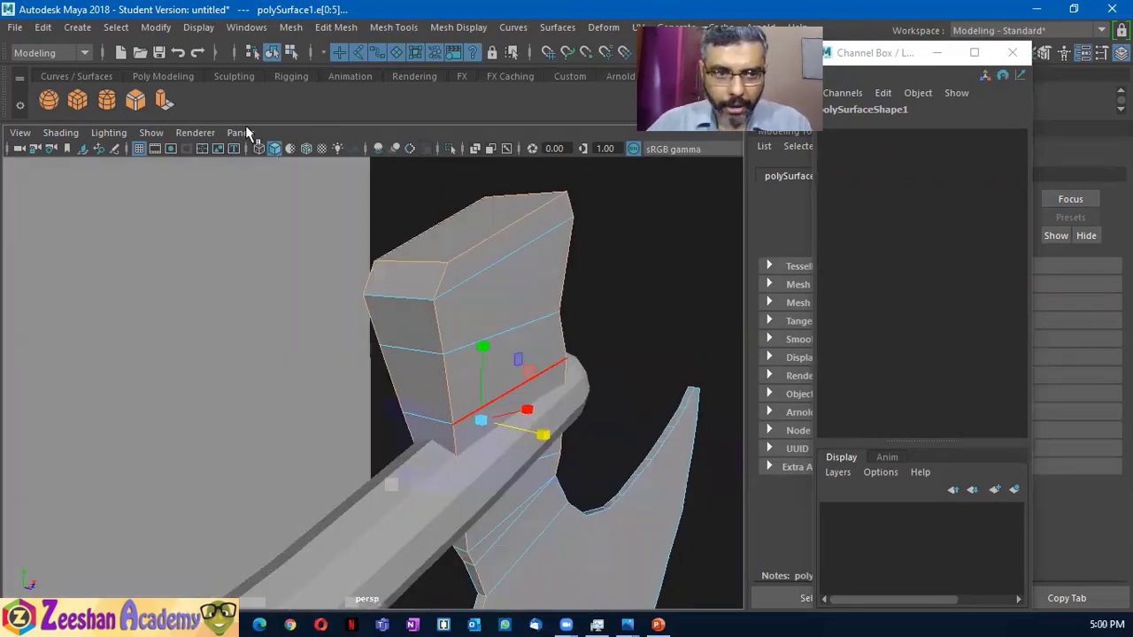
left_click(137, 101)
left_click_drag(565, 466, 864, 475, "alt")
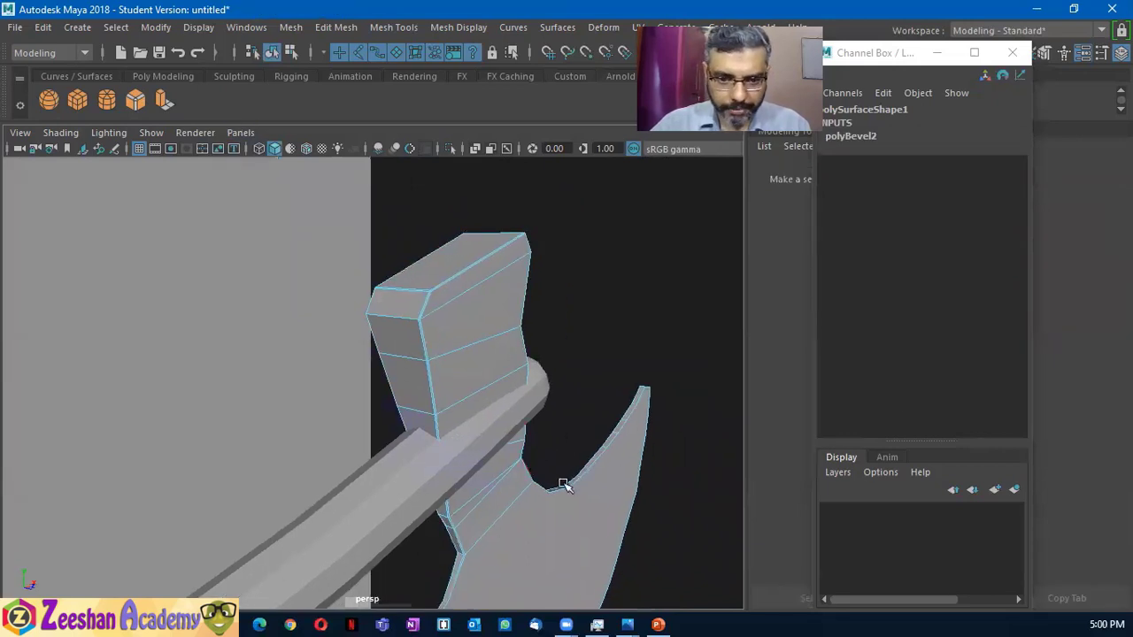
Raise the polyBevel2 Fraction from 0.5 to 1
left_click_drag(564, 485, 589, 451, "alt")
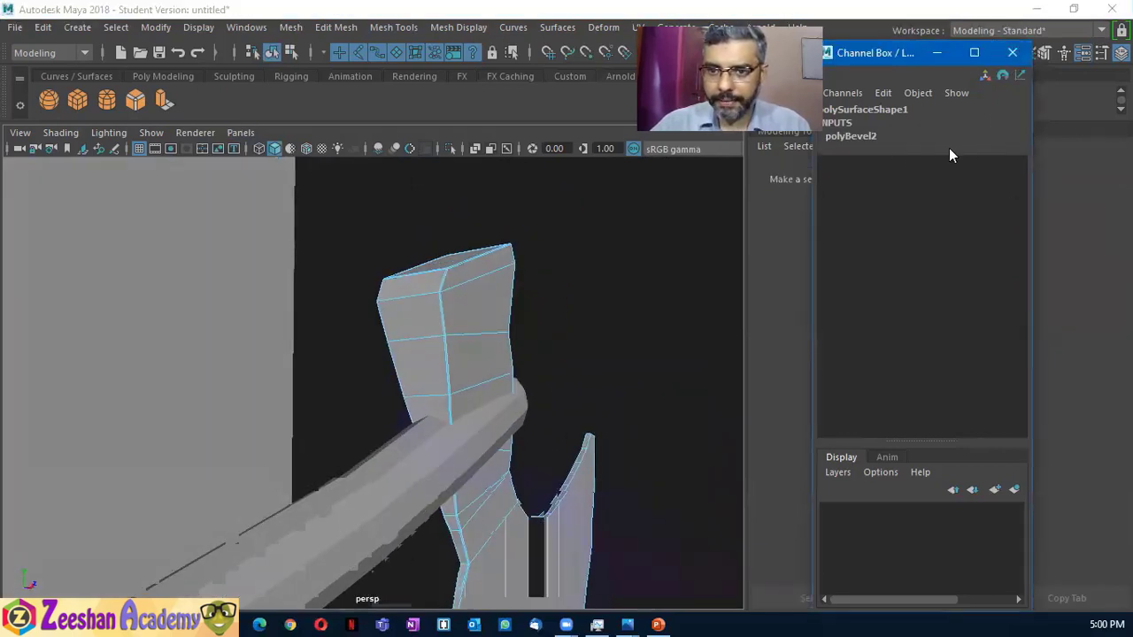
left_click(857, 138)
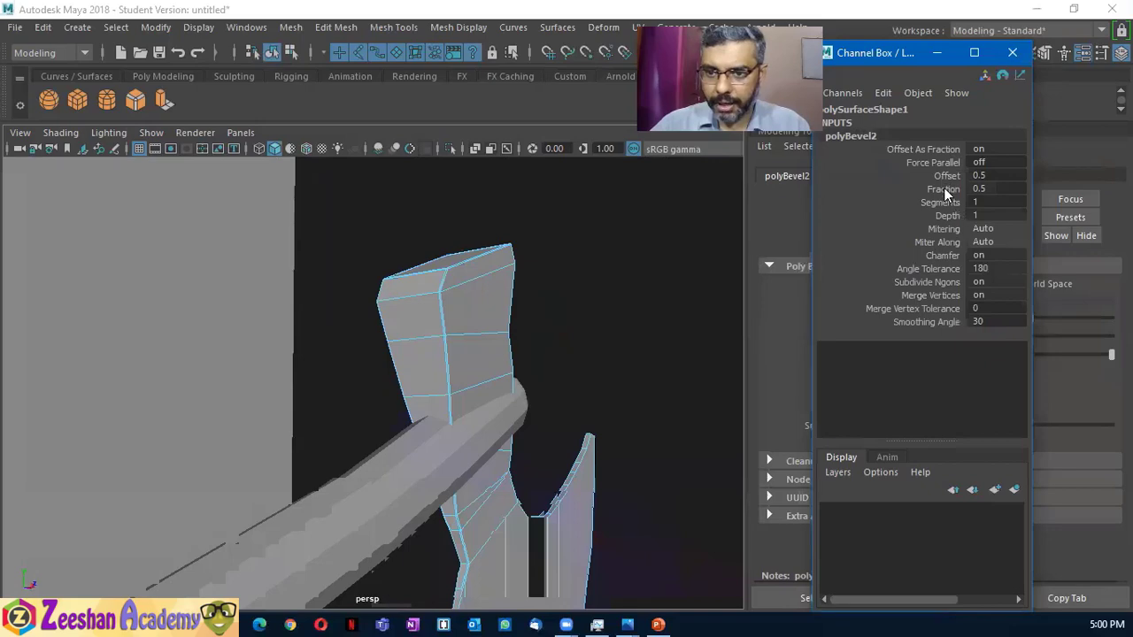
left_click(943, 189)
middle_click_drag(533, 400, 654, 397)
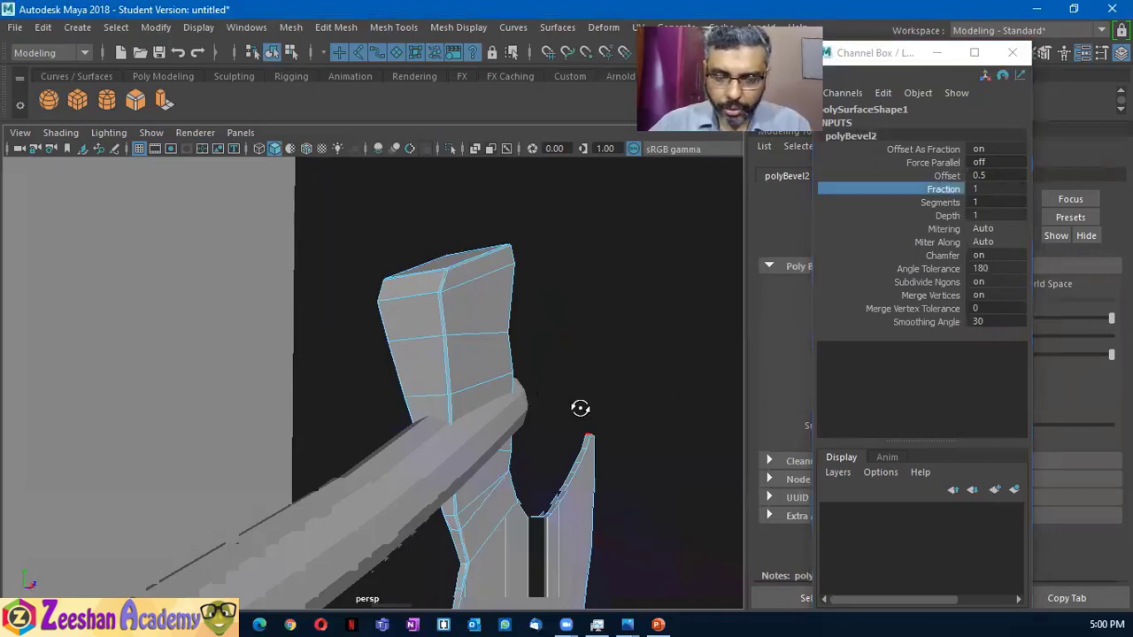
Return to object mode, deselect everything, and turn on textured display to show the reference image
mouse_move(580, 408)
left_mouse_down("alt")
mouse_move(354, 470)
mouse_move(354, 354)
left_mouse_up("alt")
right_click_drag(354, 354, 423, 116)
mouse_move(148, 348)
left_mouse_down("alt")
mouse_move(91, 324)
mouse_move(197, 435)
mouse_move(595, 469)
mouse_move(468, 347)
mouse_move(450, 300)
mouse_move(374, 309)
left_mouse_up("alt")
left_click(91, 324)
mouse_move(416, 367)
left_mouse_down("alt")
mouse_move(413, 407)
mouse_move(502, 419)
mouse_move(480, 415)
left_mouse_up("alt")
key("6")
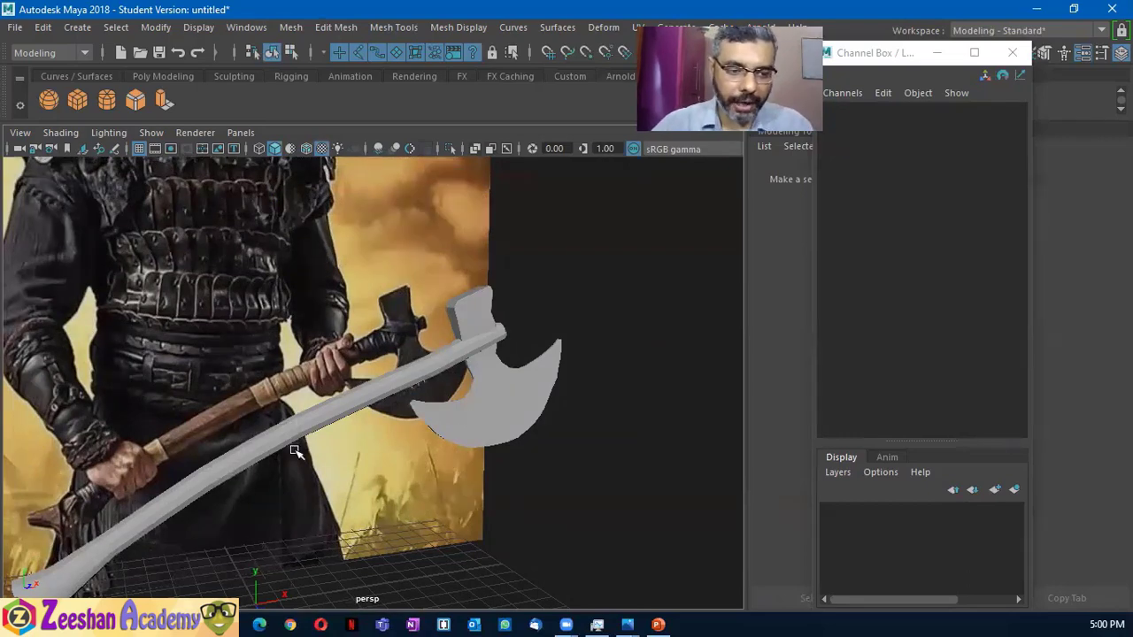
Select the pCylinder1 handle cylinder
left_click_drag(297, 451, 332, 387, "alt")
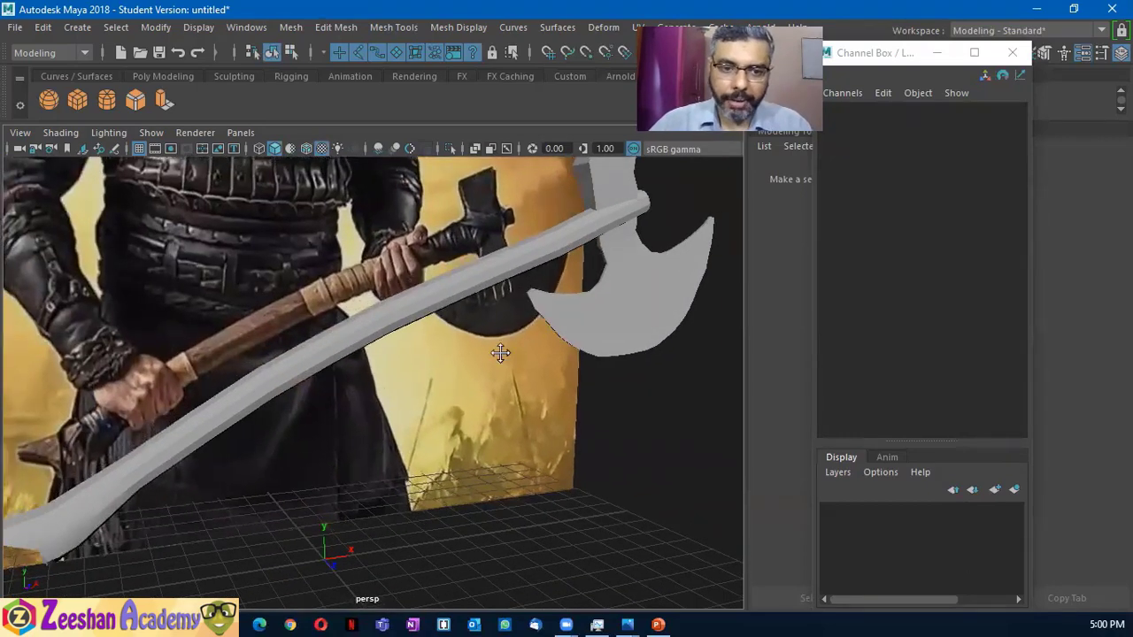
left_click_drag(500, 353, 366, 328, "alt")
left_click(365, 341)
mouse_move(392, 375)
left_mouse_down("alt")
mouse_move(346, 384)
mouse_move(498, 462)
mouse_move(556, 453)
left_mouse_up("alt")
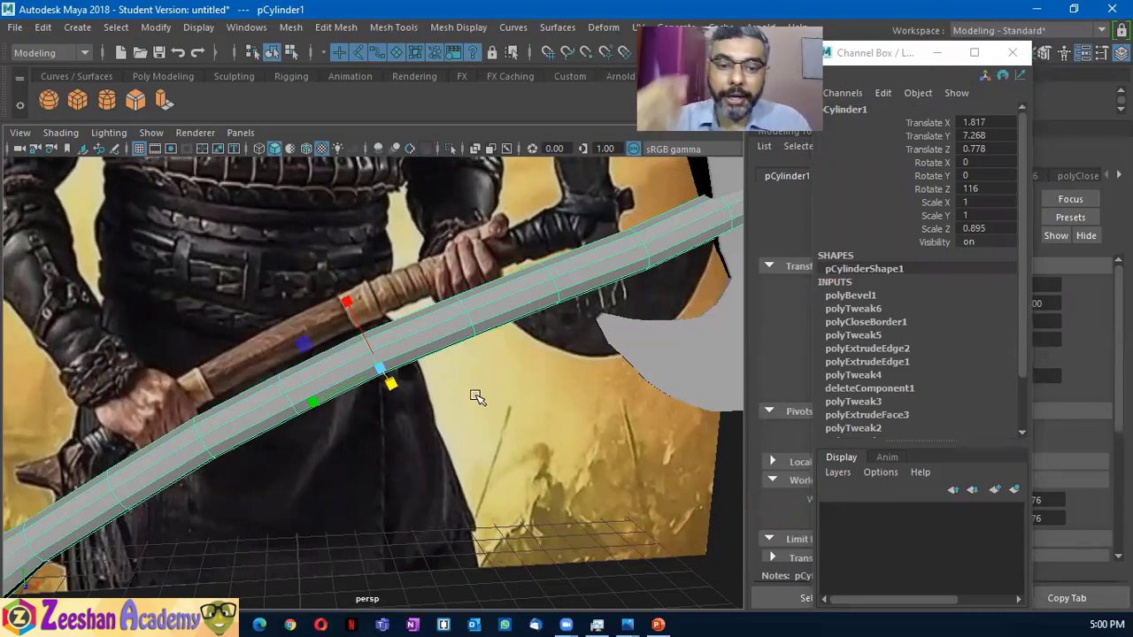
Zoom in close along the handle and open the Mesh Tools menu
mouse_move(584, 413)
left_mouse_down("alt")
mouse_move(609, 424)
mouse_move(498, 413)
mouse_move(325, 422)
mouse_move(346, 419)
left_mouse_up("alt")
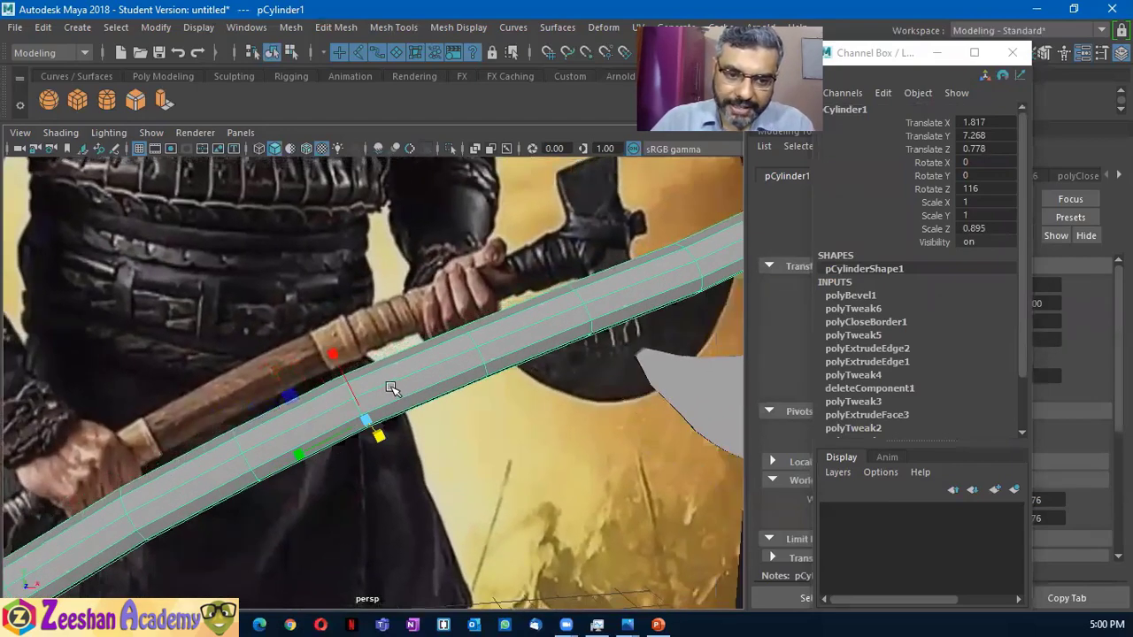
left_click_drag(420, 444, 437, 435, "alt")
mouse_move(203, 521)
middle_mouse_down("alt")
mouse_move(404, 455)
mouse_move(215, 512)
middle_mouse_up("alt")
scroll(215, 511, "up", 3)
scroll(309, 519, "up", 3)
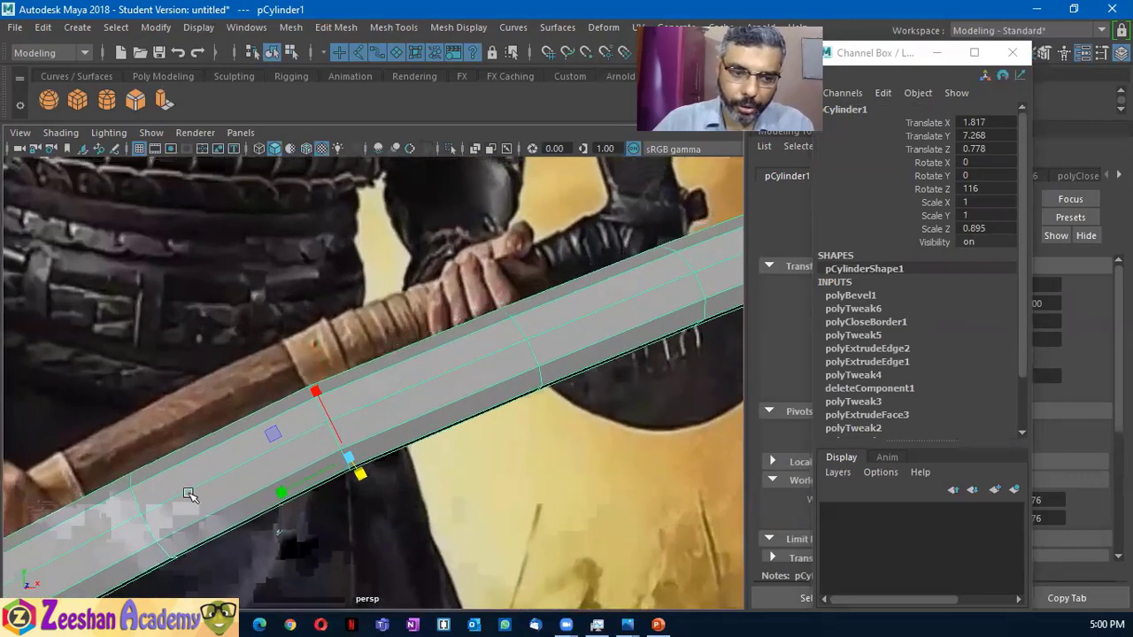
scroll(190, 493, "up", 2)
scroll(168, 498, "down", 3)
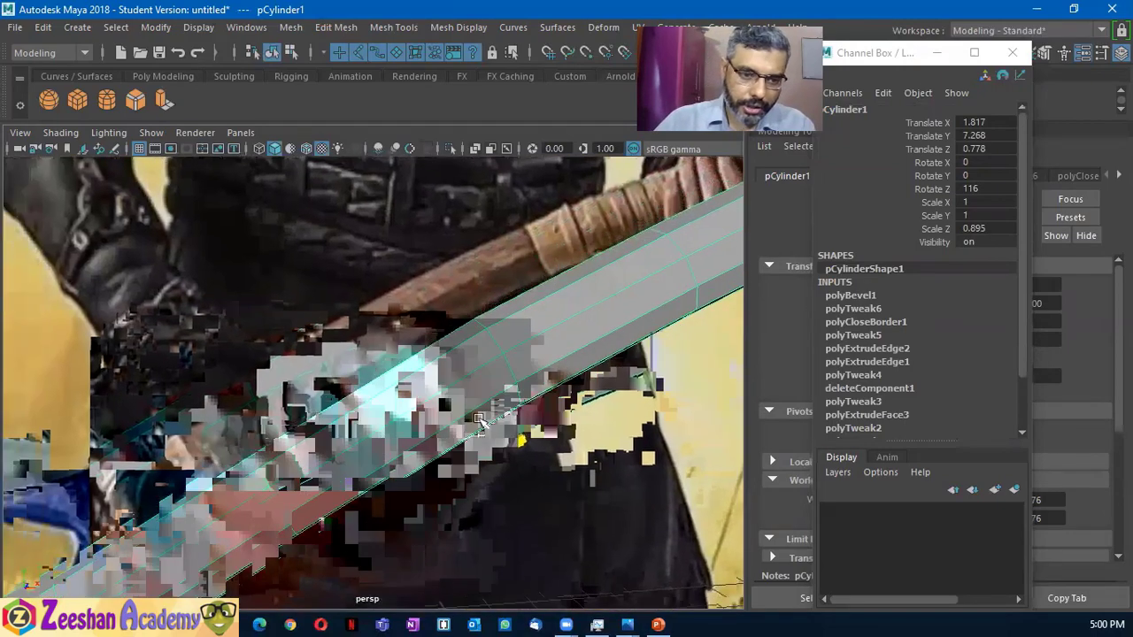
scroll(221, 486, "down", 2)
scroll(327, 473, "up", 1)
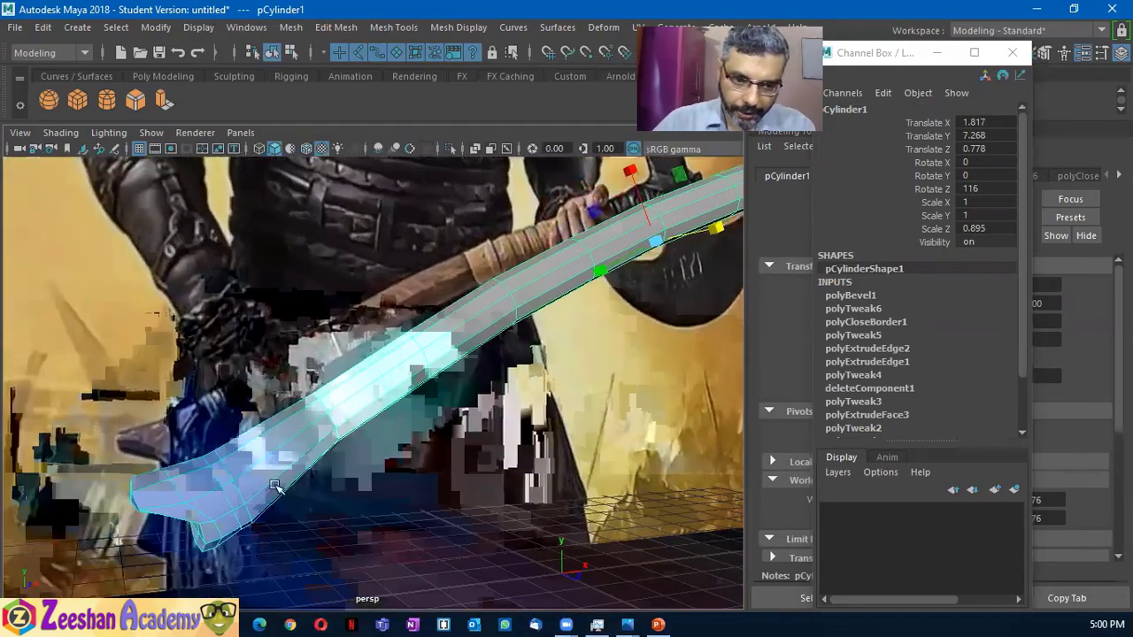
scroll(353, 460, "up", 1)
scroll(390, 438, "up", 1)
scroll(425, 420, "up", 1)
scroll(437, 412, "down", 1)
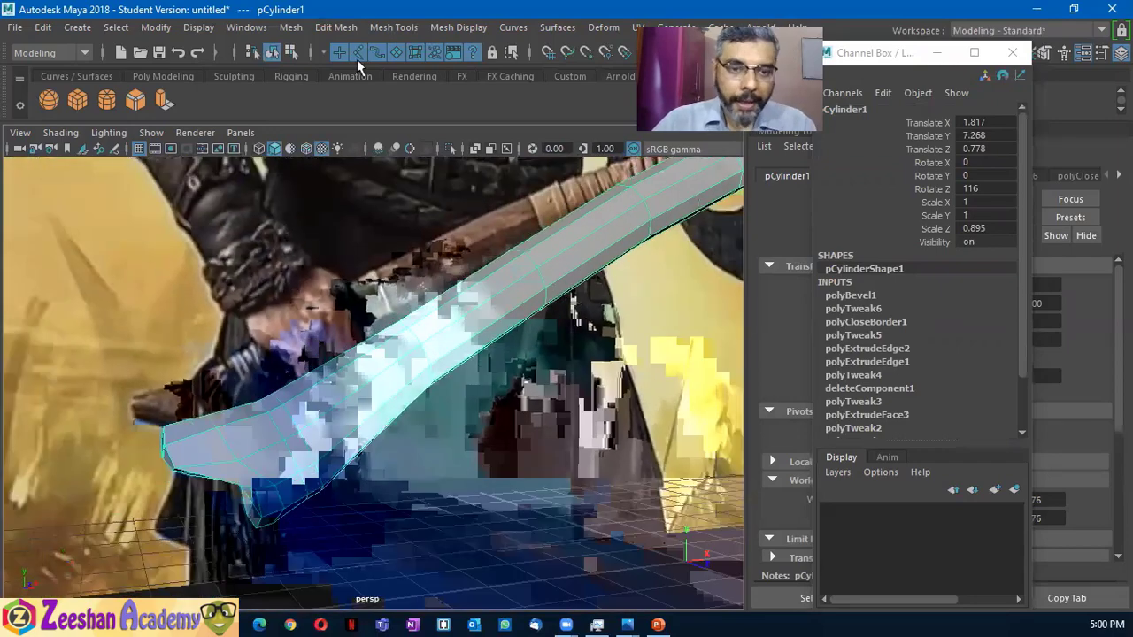
left_click(394, 28)
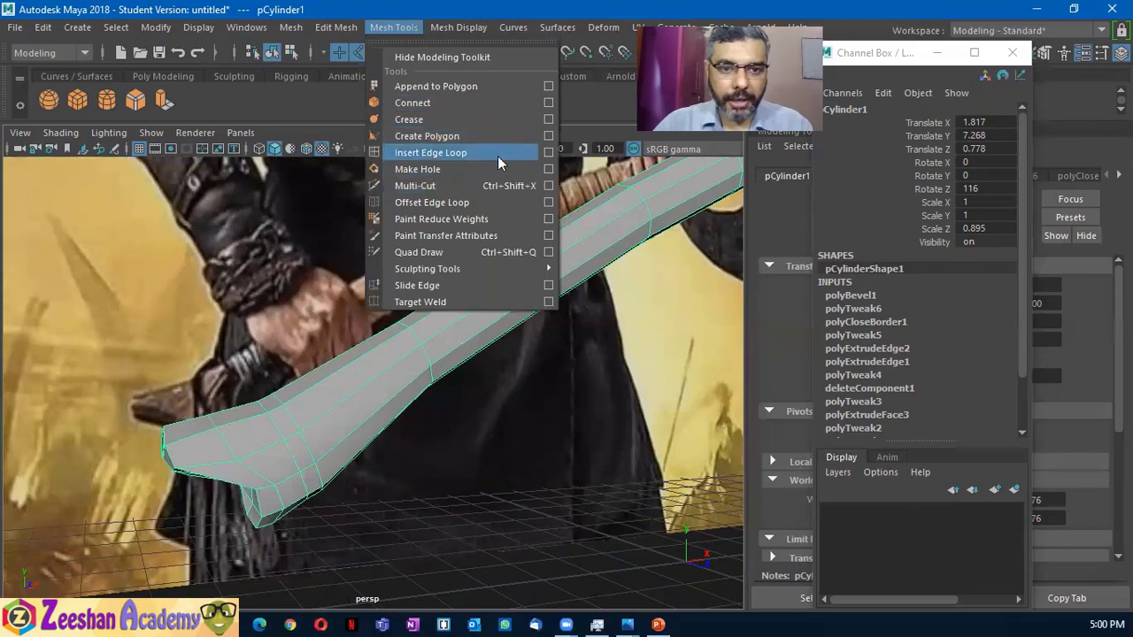
Insert seven edge loops across the handle near its flared tip (polySplitRing1–7)
left_click(490, 153)
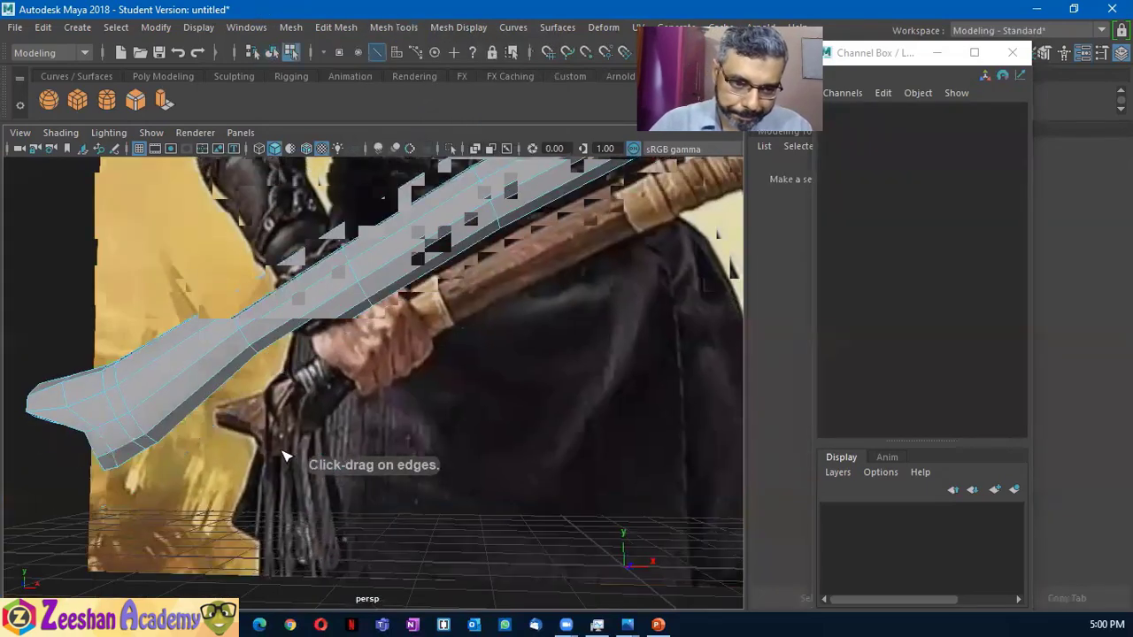
scroll(442, 431, "up", 3)
scroll(415, 421, "up", 2)
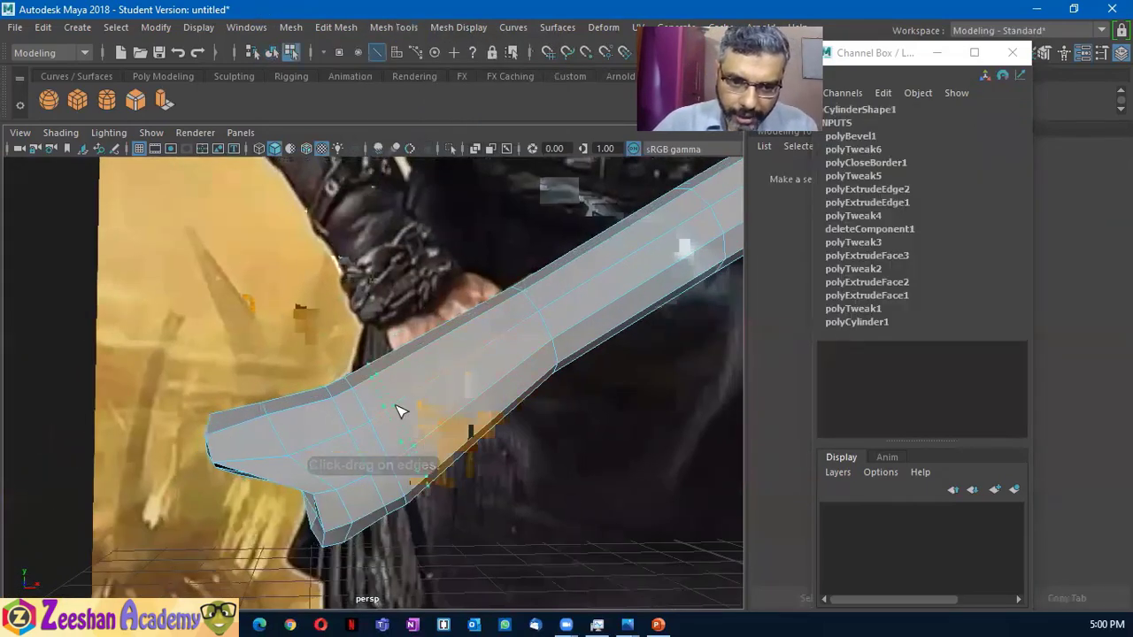
left_click_drag(403, 409, 428, 401)
scroll(416, 403, "up", 2)
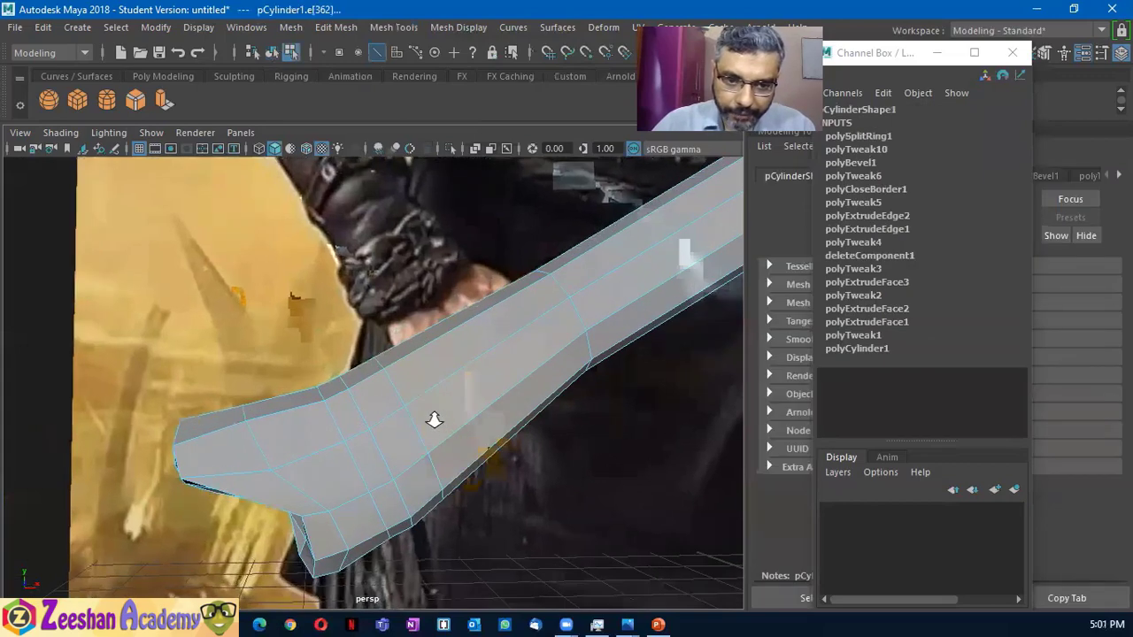
scroll(428, 407, "up", 1)
left_click(425, 405)
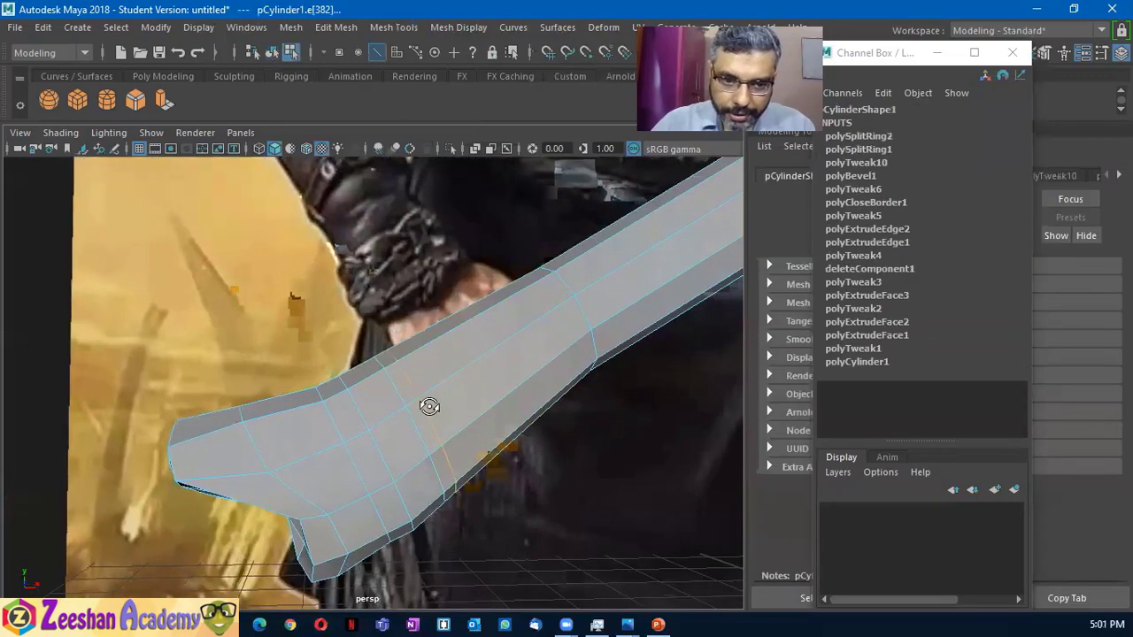
scroll(475, 411, "up", 1)
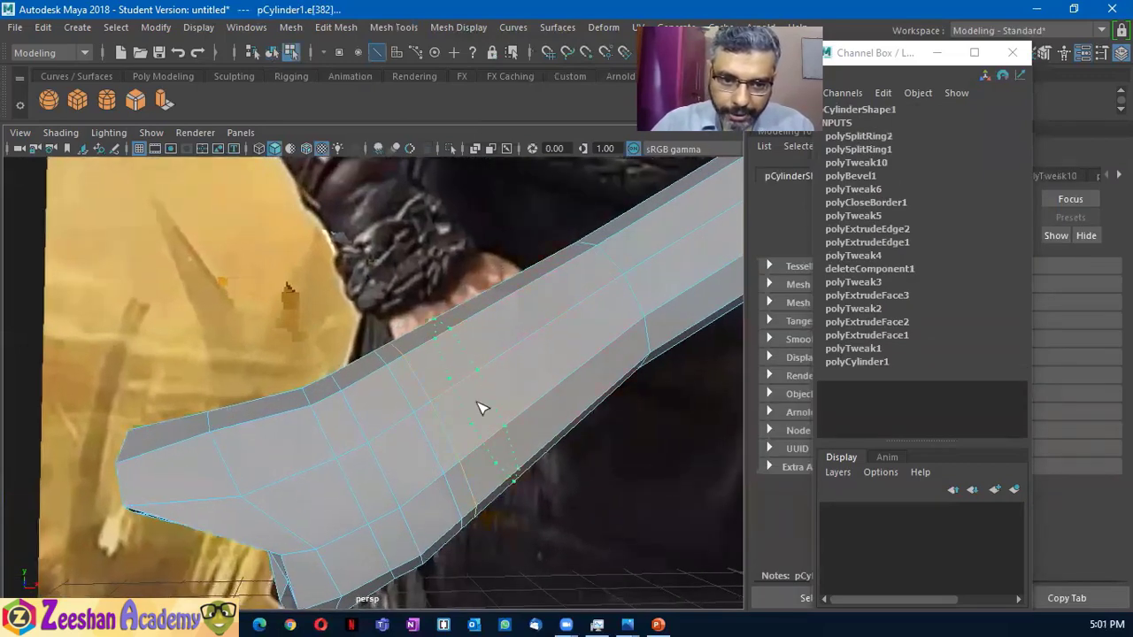
left_click(478, 407)
left_click_drag(478, 407, 455, 406, "alt")
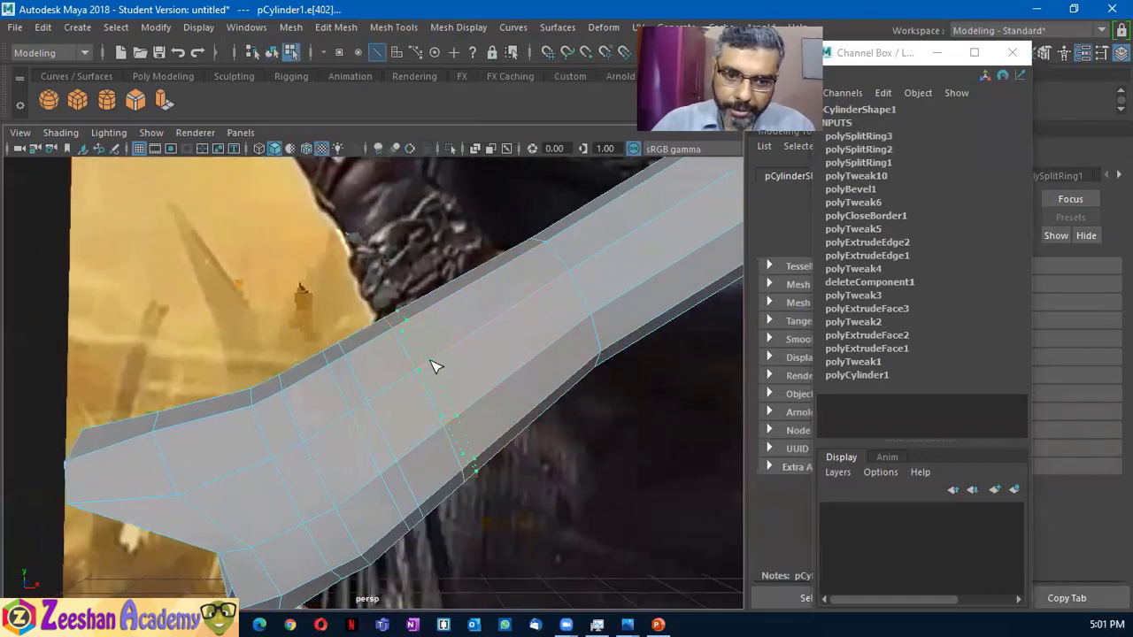
left_click(433, 365)
left_click(475, 344)
mouse_move(475, 344)
left_mouse_down("alt")
mouse_move(437, 419)
mouse_move(467, 373)
left_mouse_up("alt")
left_click(498, 375)
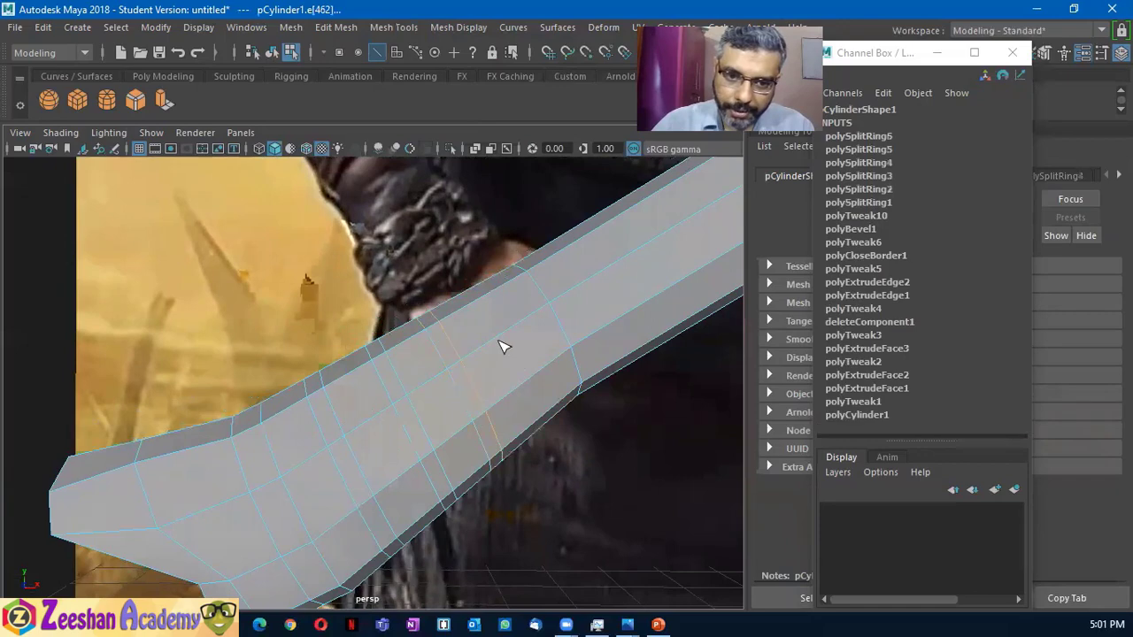
left_click(507, 342)
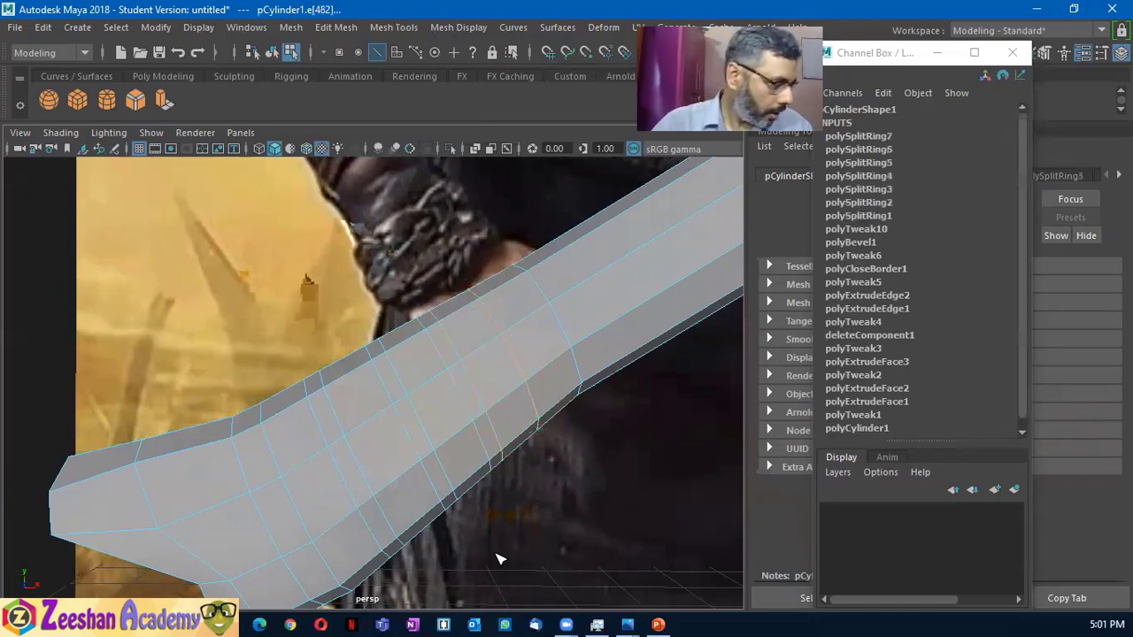
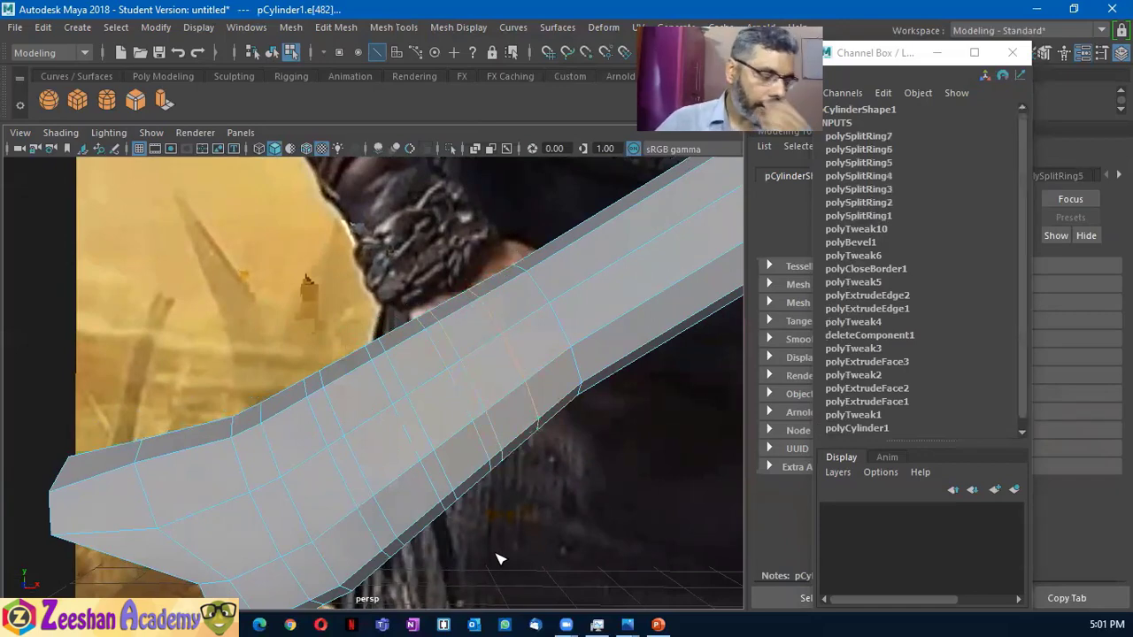
Insert one more edge loop around the handle, giving polySplitRing8 in its history
left_click(511, 335)
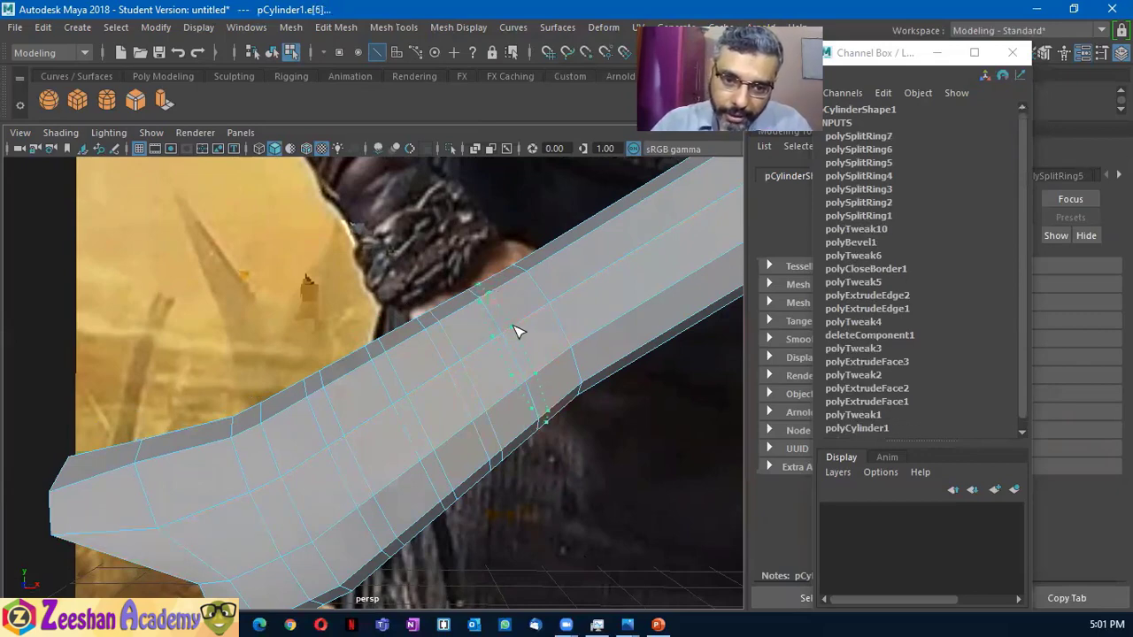
left_click(517, 332)
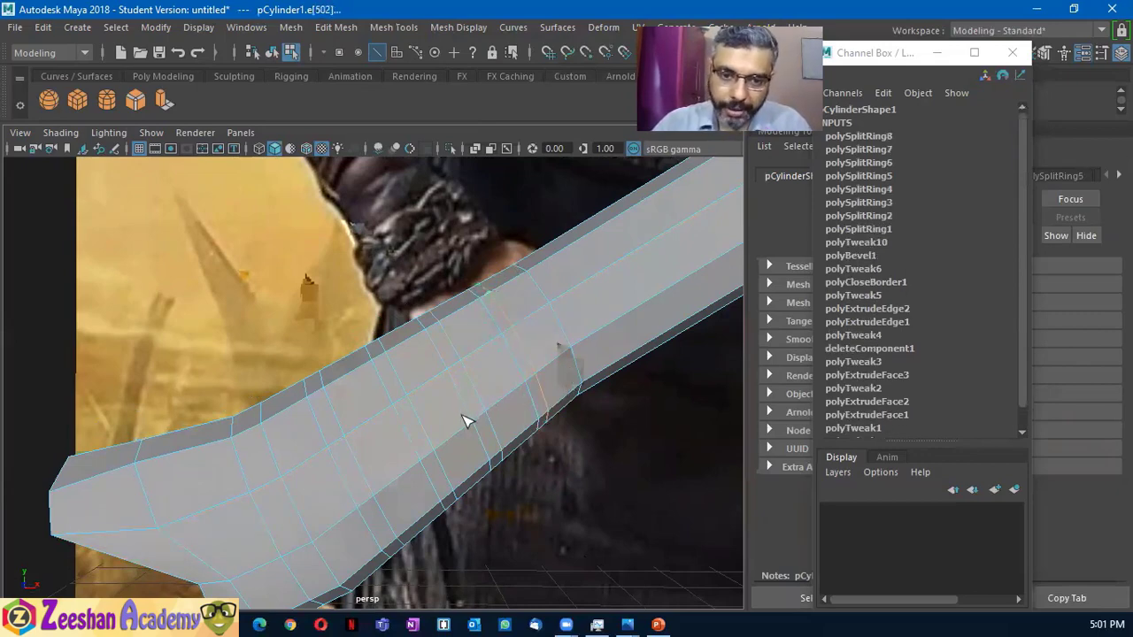
mouse_move(467, 422)
left_mouse_down("alt")
mouse_move(481, 425)
mouse_move(462, 457)
mouse_move(440, 453)
left_mouse_up("alt")
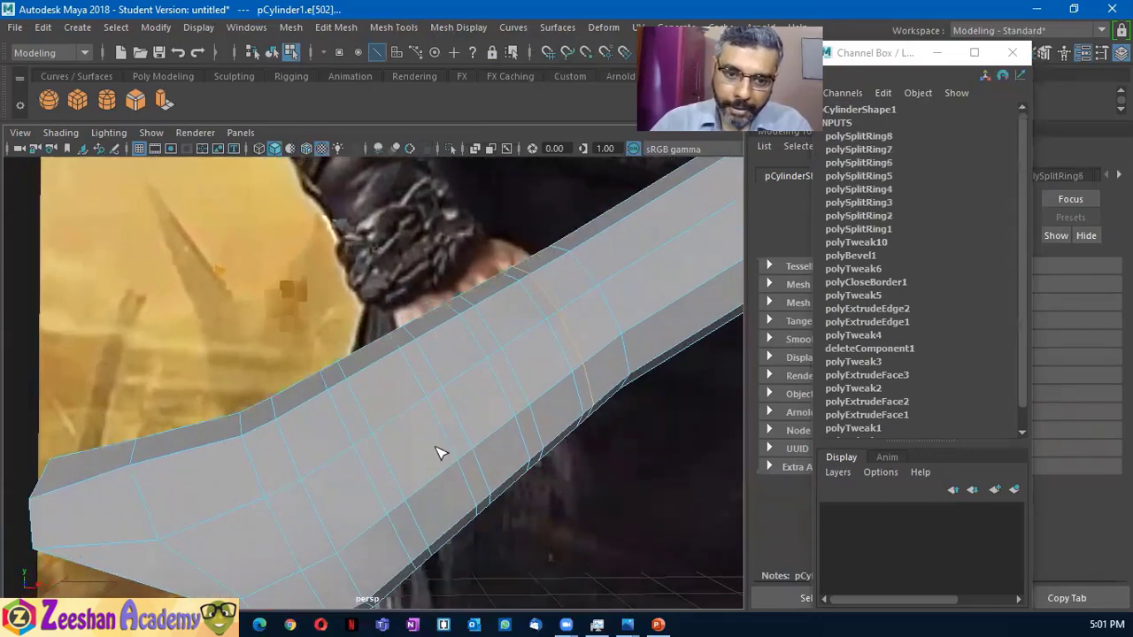
right_click_drag(338, 212, 332, 191)
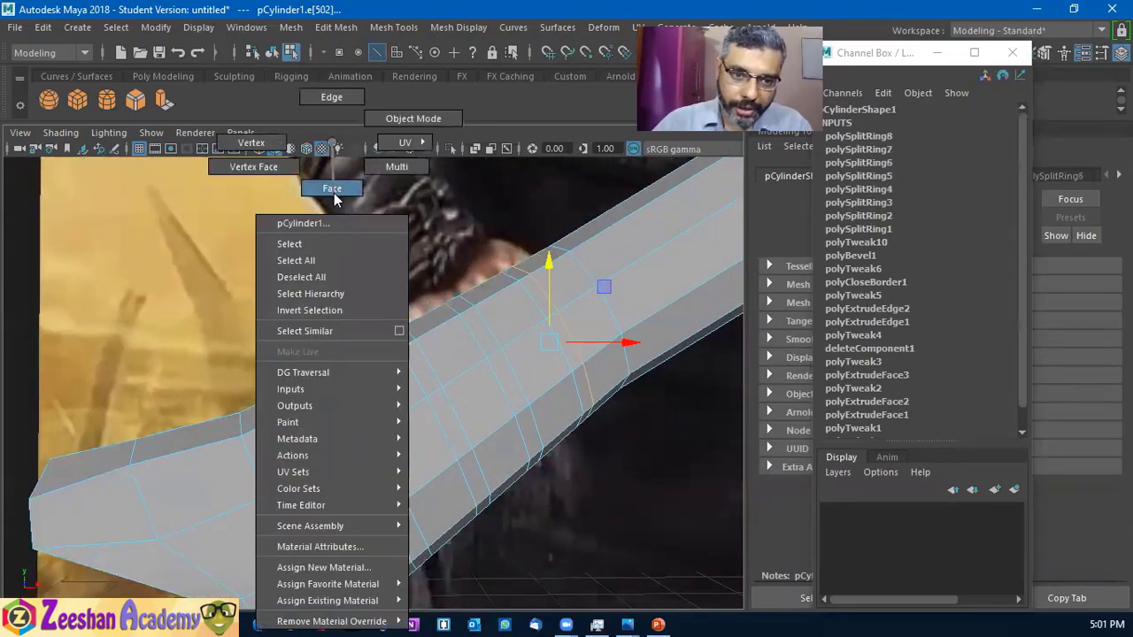
Select two face rings around the handle and extrude them
left_click_drag(451, 503, 354, 430, "alt")
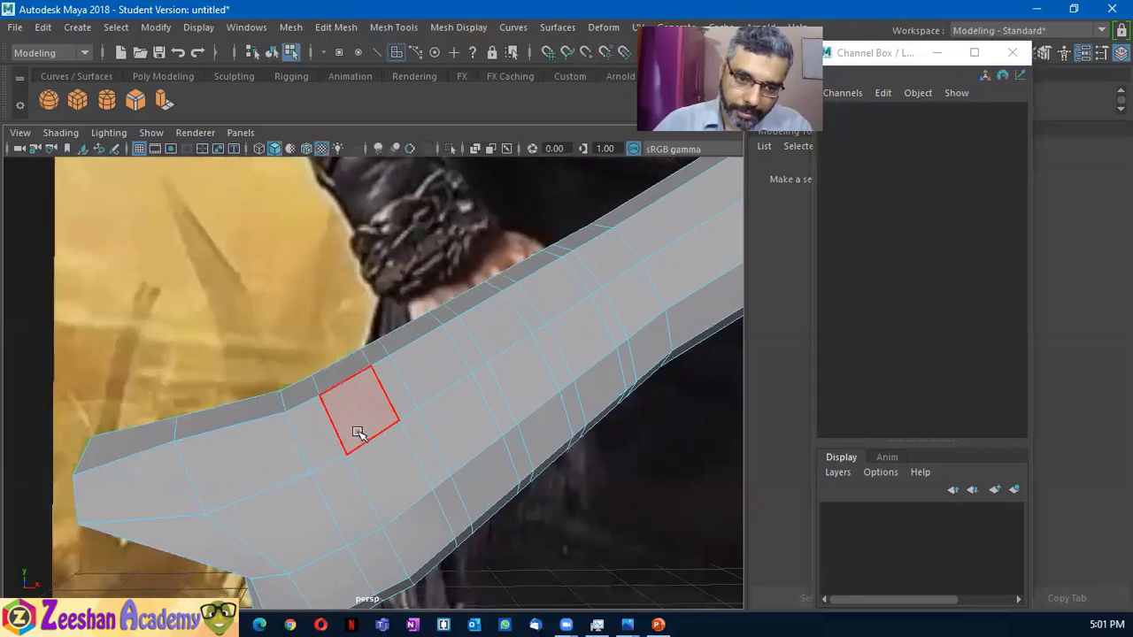
left_click(354, 430)
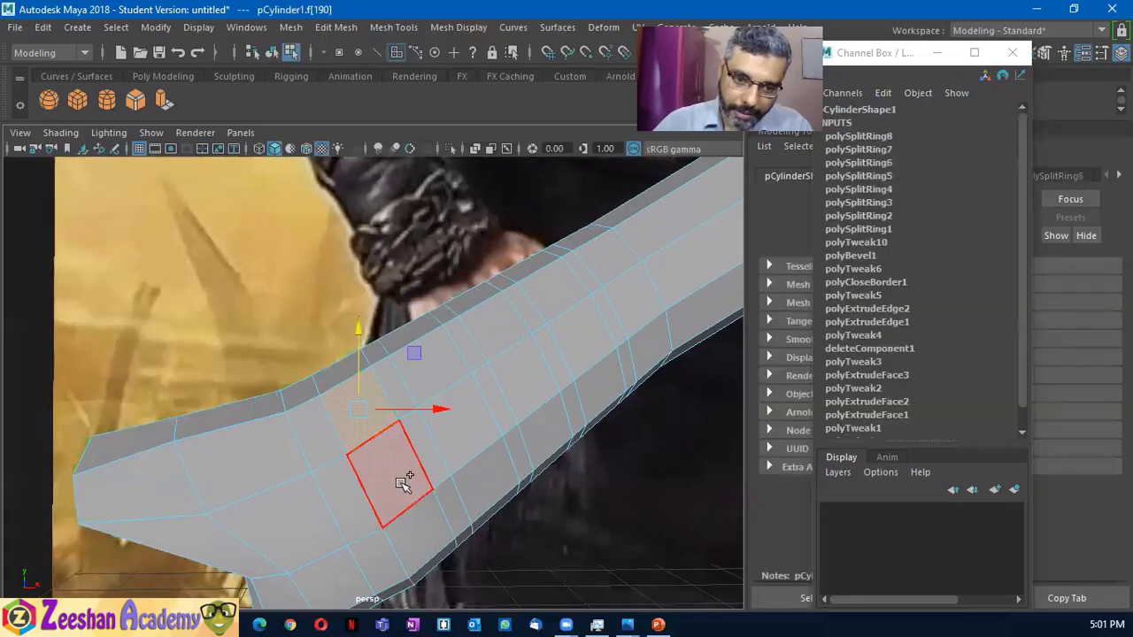
double_click(483, 429, "shift")
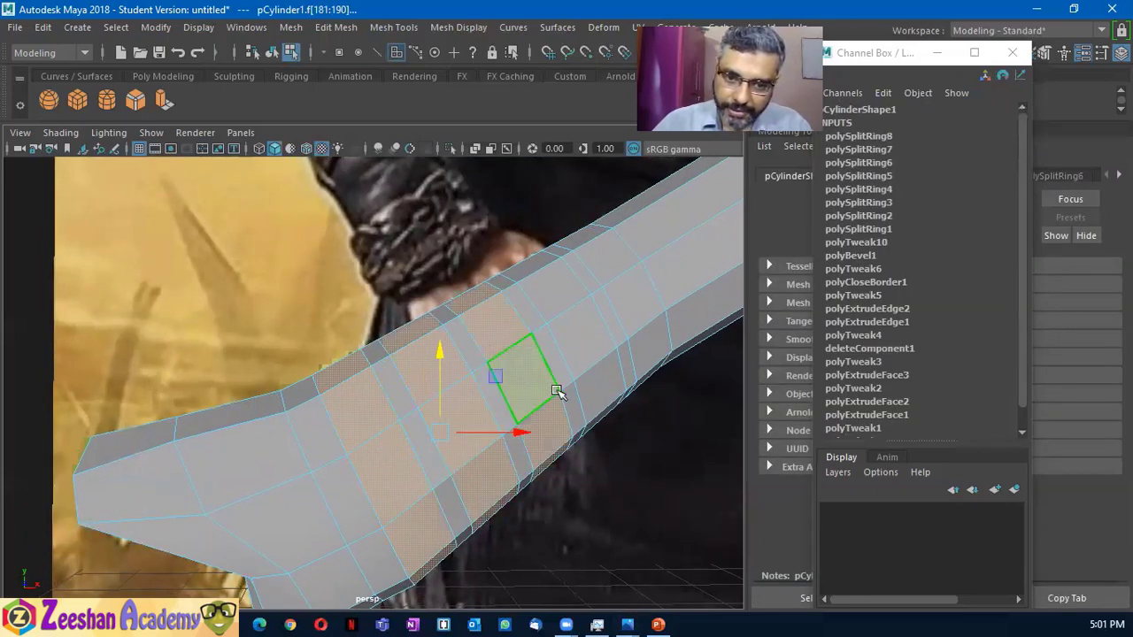
left_click(584, 346, "shift")
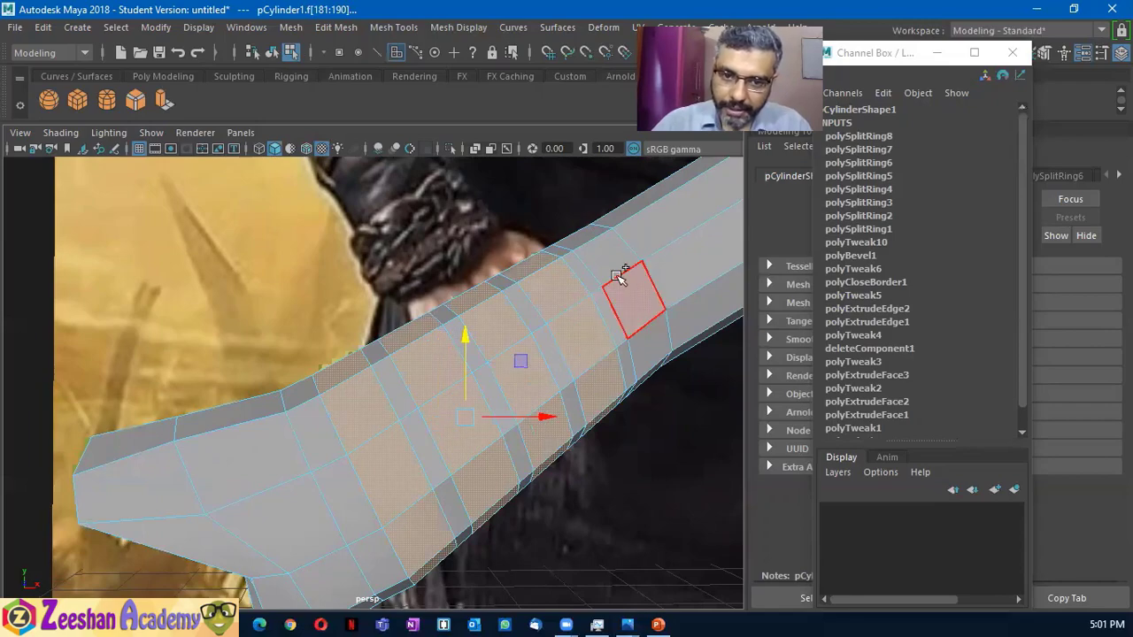
mouse_move(619, 513)
left_mouse_down("alt")
mouse_move(489, 505)
mouse_move(478, 357)
left_mouse_up("alt")
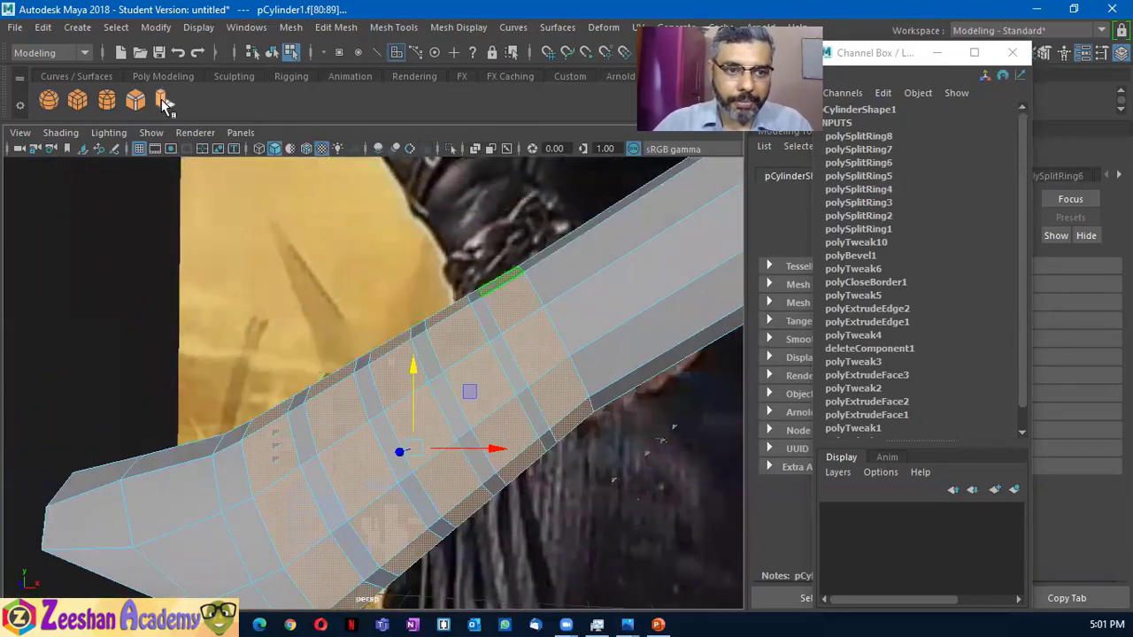
key("ctrl+e")
Push the extruded rings outward into raised grip bands, Local Translate Z 0.0814
mouse_move(437, 355)
left_mouse_down("alt")
mouse_move(346, 357)
mouse_move(705, 382)
mouse_move(328, 298)
mouse_move(543, 328)
mouse_move(486, 185)
mouse_move(292, 283)
mouse_move(324, 283)
left_mouse_up("alt")
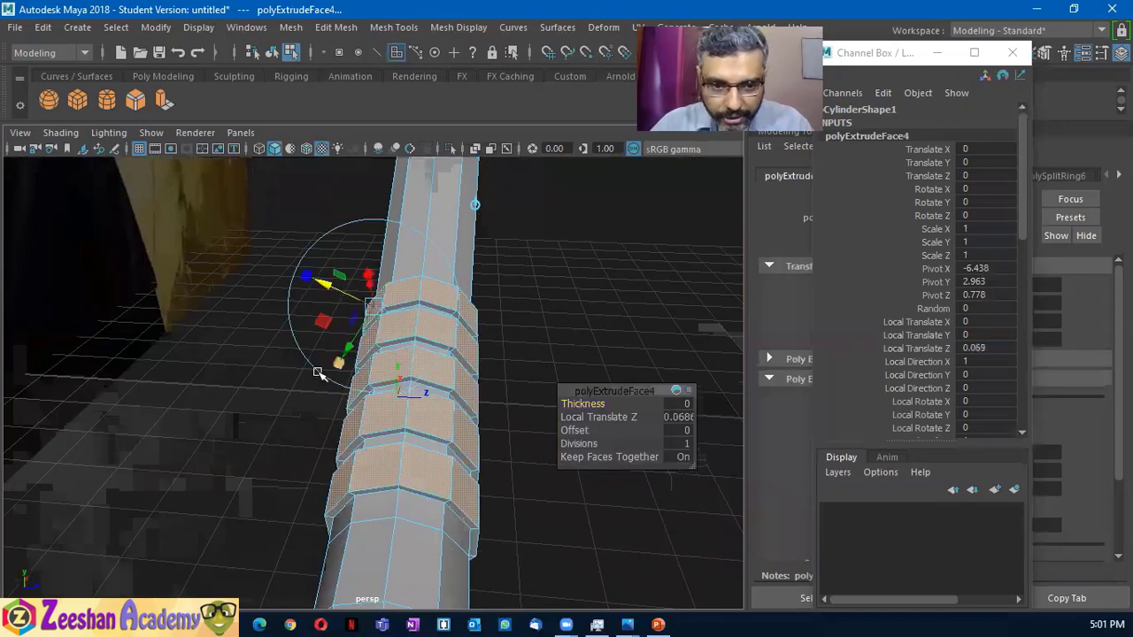
left_click_drag(319, 372, 452, 404, "alt")
mouse_move(352, 302)
left_mouse_down()
mouse_move(239, 409)
mouse_move(465, 516)
mouse_move(198, 451)
mouse_move(286, 384)
mouse_move(398, 362)
mouse_move(412, 397)
left_mouse_up()
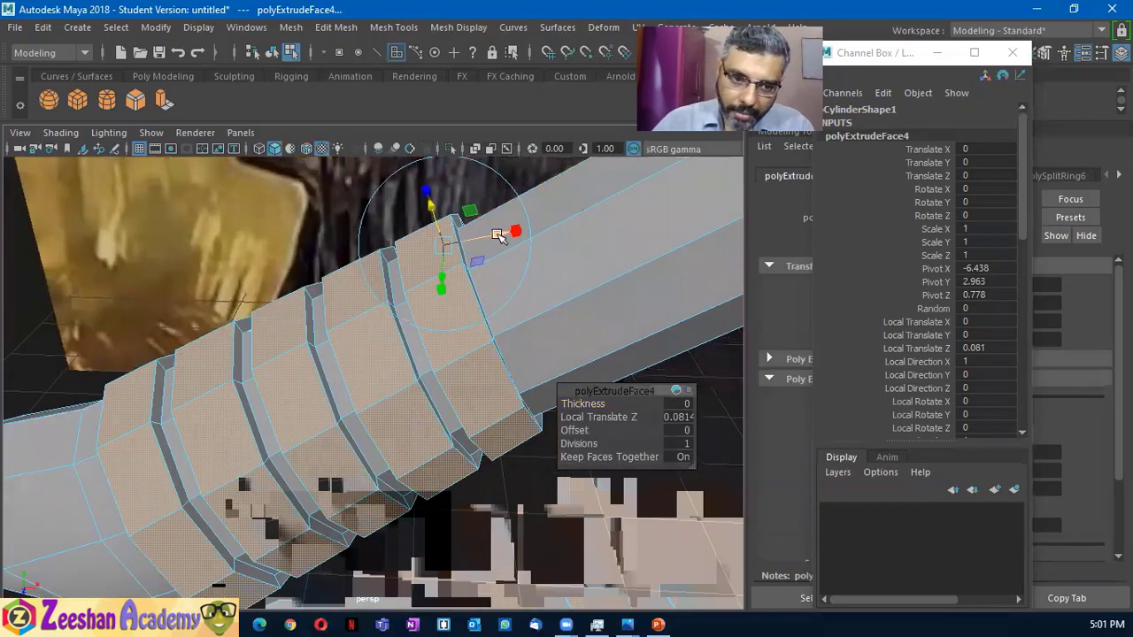
left_click_drag(498, 235, 509, 231)
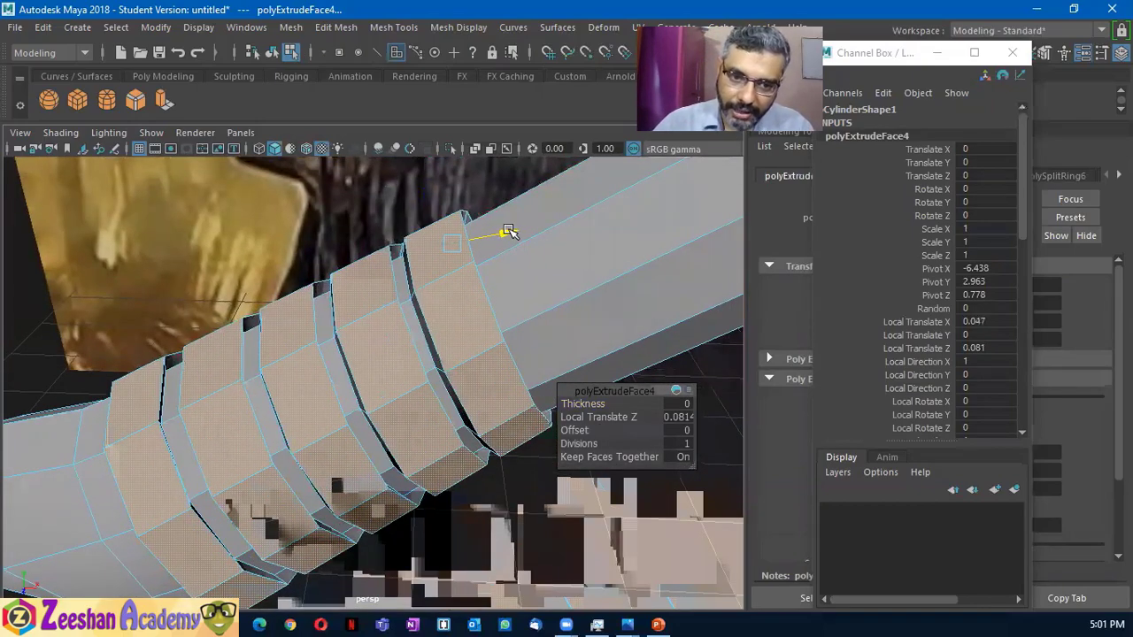
mouse_move(399, 328)
left_mouse_down("alt")
mouse_move(437, 273)
mouse_move(395, 301)
mouse_move(386, 354)
mouse_move(417, 341)
mouse_move(361, 342)
mouse_move(283, 380)
mouse_move(318, 374)
mouse_move(253, 354)
left_mouse_up("alt")
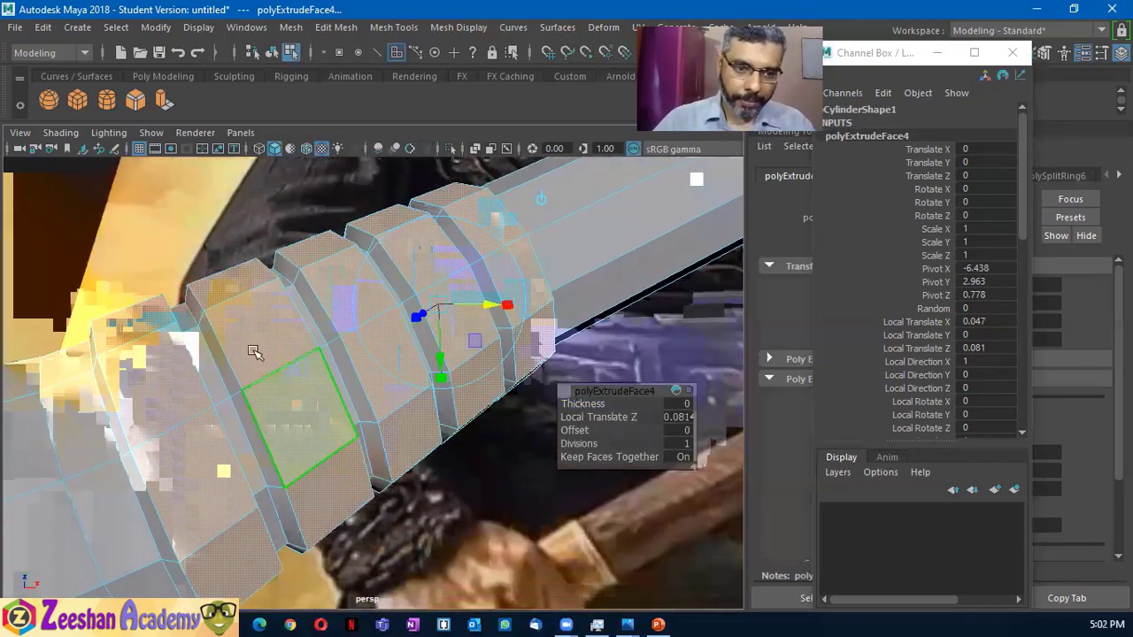
right_click_drag(254, 230, 258, 104)
right_click_drag(133, 447, 205, 421)
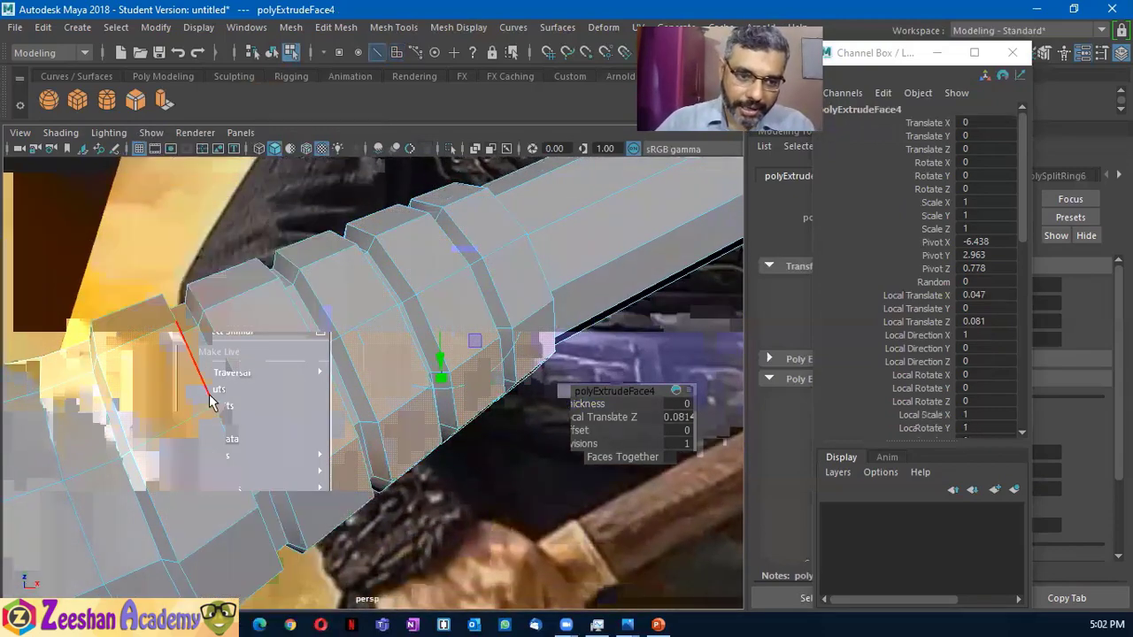
Return the handle from edge selection to object mode
left_click(245, 410)
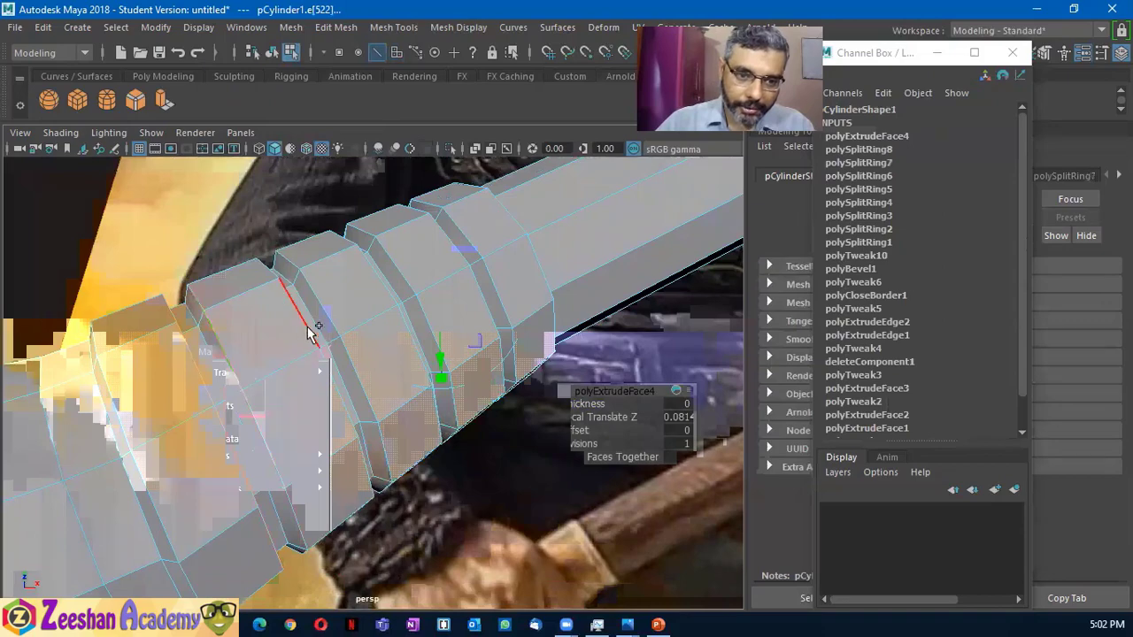
scroll(382, 400, "down", 3)
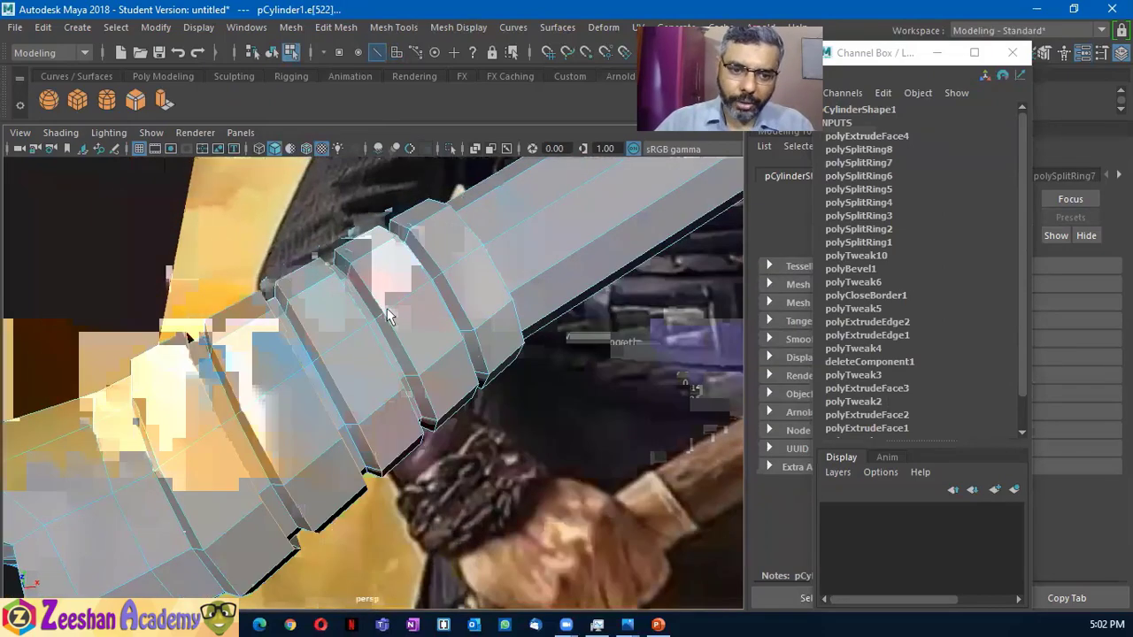
right_click_drag(416, 155, 463, 119)
scroll(119, 390, "down", 3)
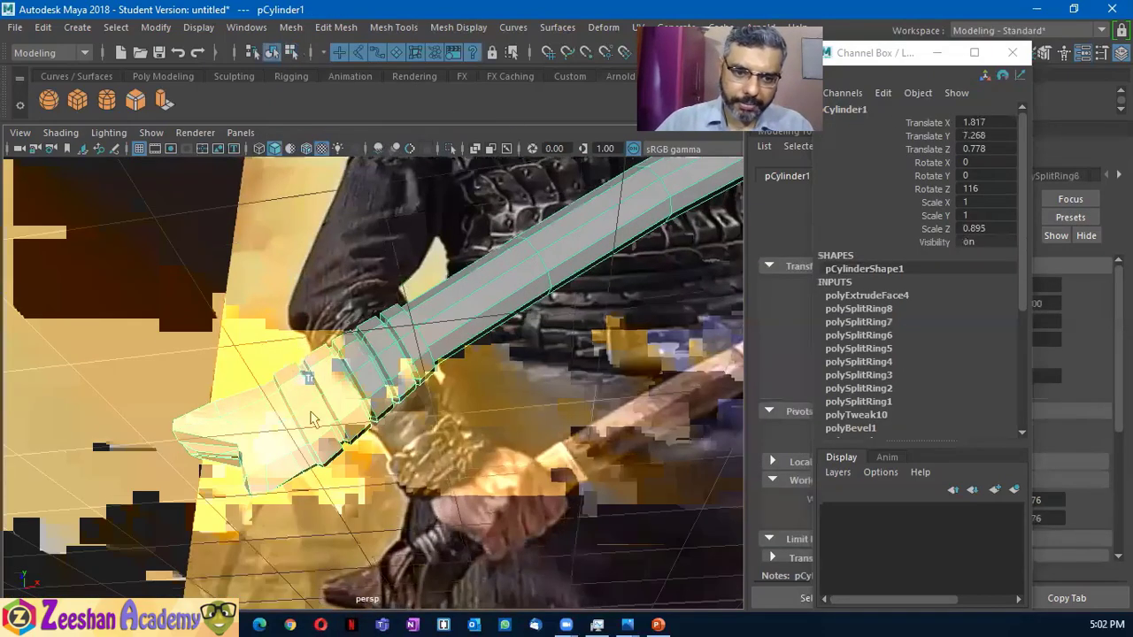
left_click_drag(312, 420, 252, 363, "alt")
scroll(351, 473, "up", 3)
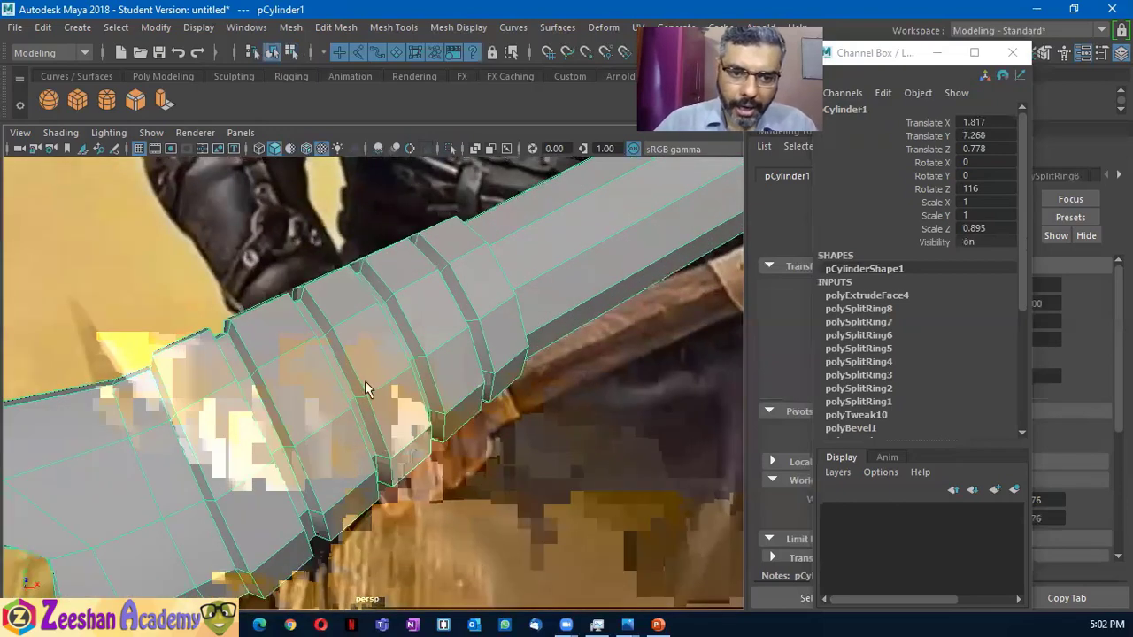
right_click_drag(364, 380, 393, 132)
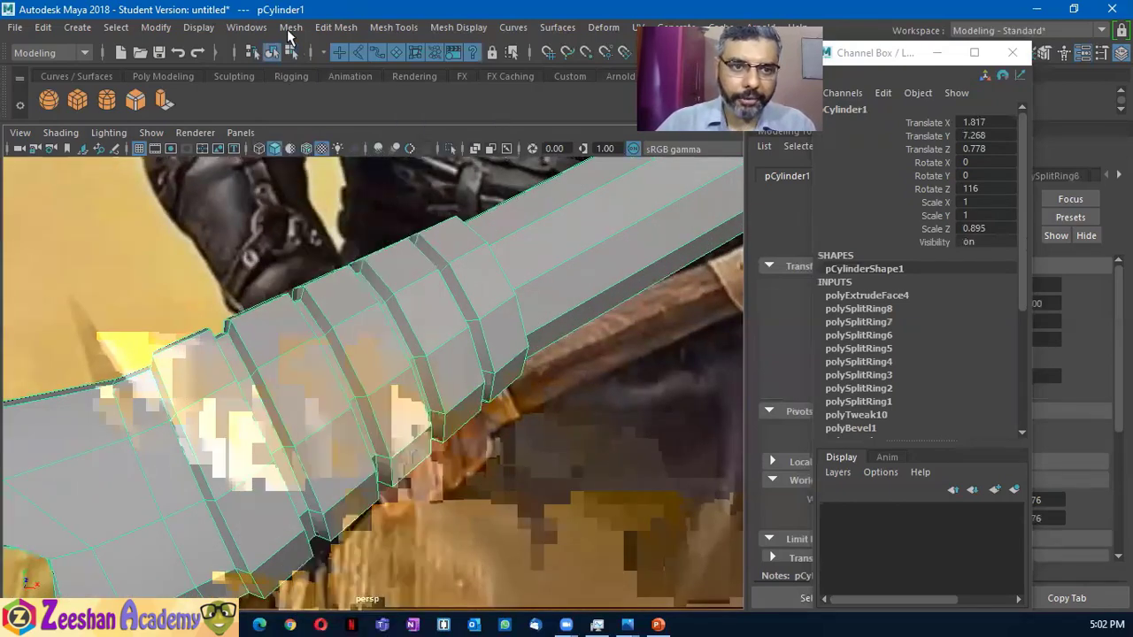
Apply Mesh > Smooth to the handle at 1 division (polySmoothFace1) and inspect the rounded bands
left_click(291, 28)
left_click(337, 181)
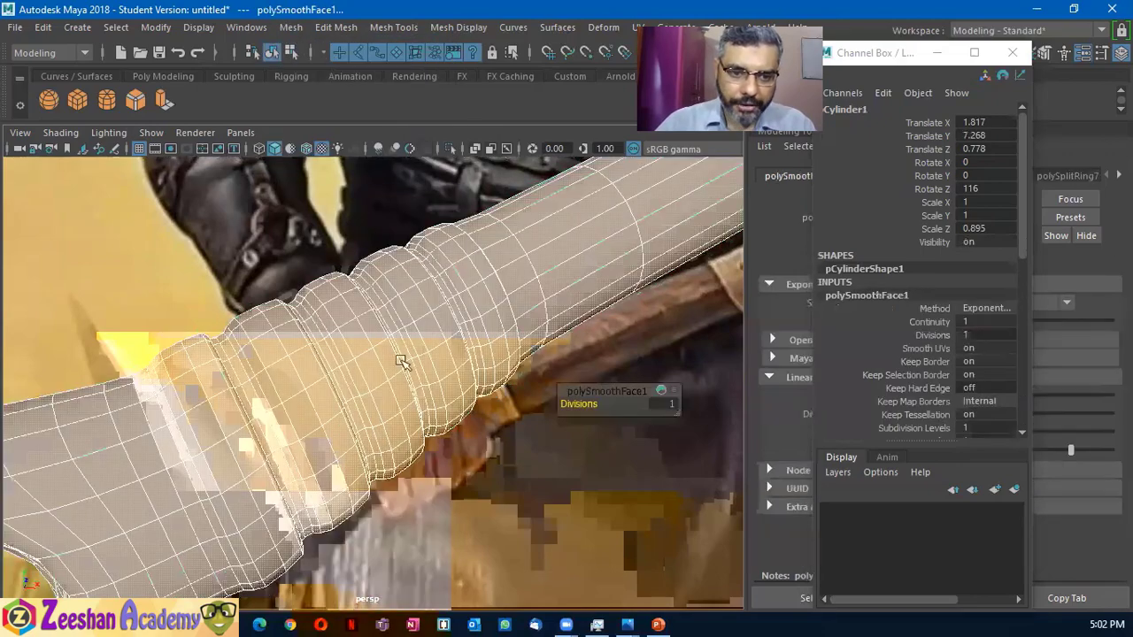
scroll(422, 448, "down", 3)
scroll(390, 470, "down", 3)
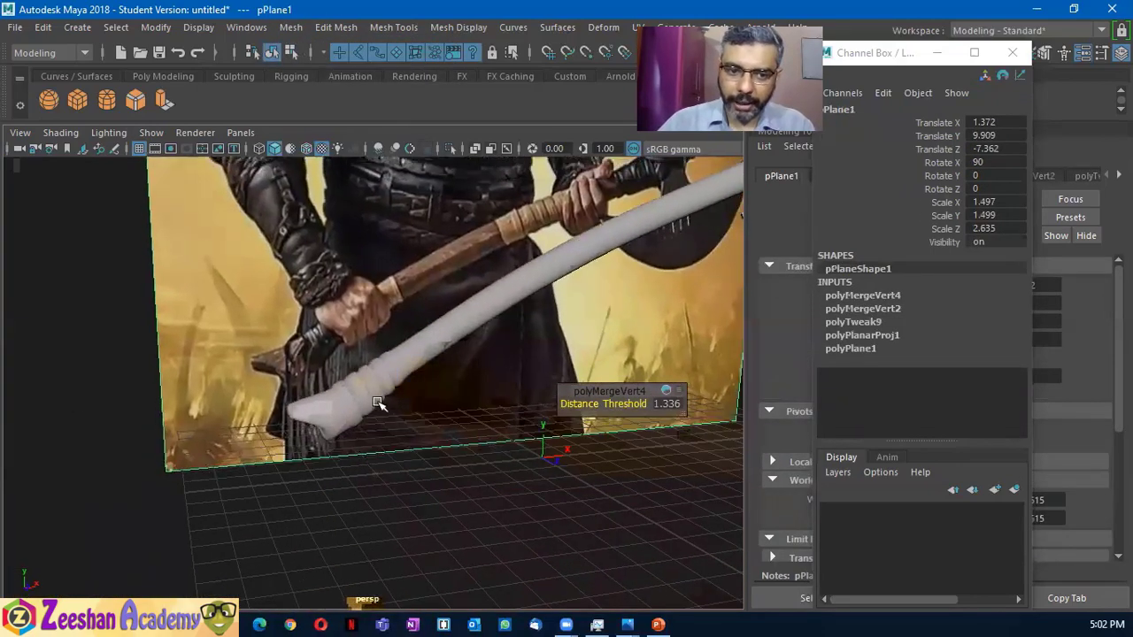
scroll(345, 398, "up", 3)
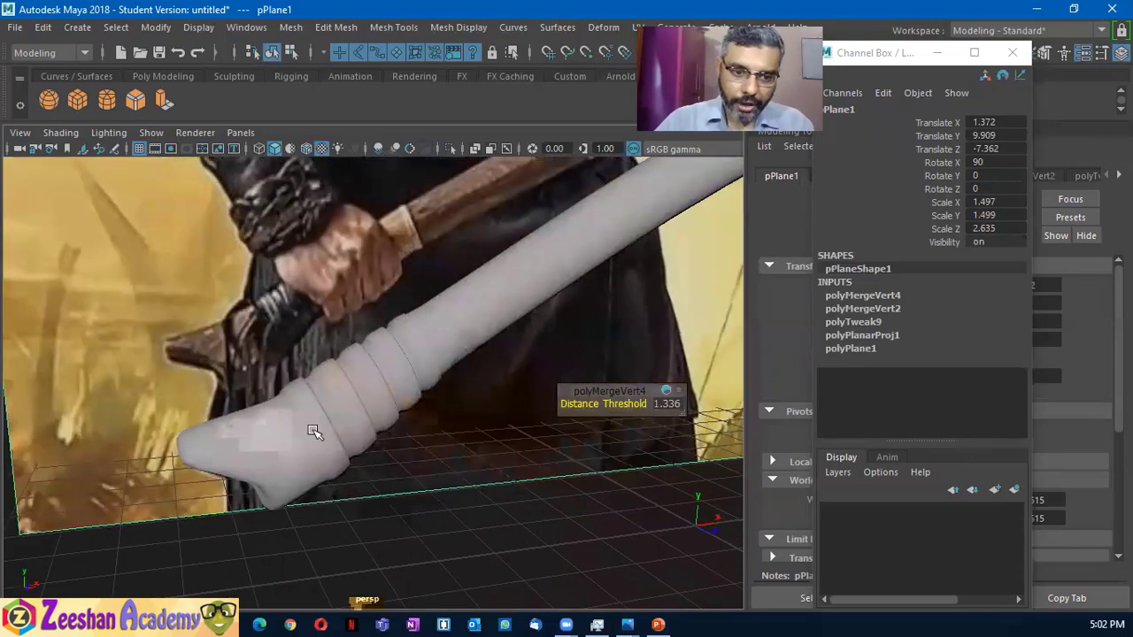
mouse_move(356, 431)
left_mouse_down("alt")
mouse_move(442, 397)
mouse_move(533, 434)
mouse_move(422, 481)
mouse_move(310, 448)
mouse_move(348, 401)
left_mouse_up("alt")
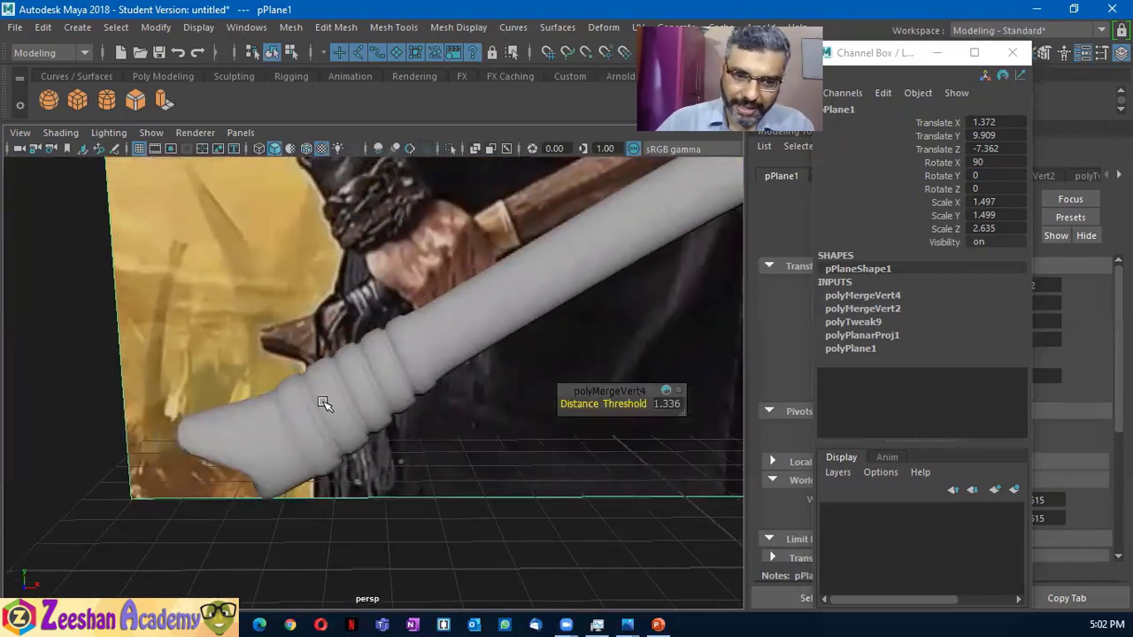
Undo the smoothing and switch to the front view of the hard-edged grip bands
left_click(393, 376)
key("ctrl+z")
key("ctrl+z")
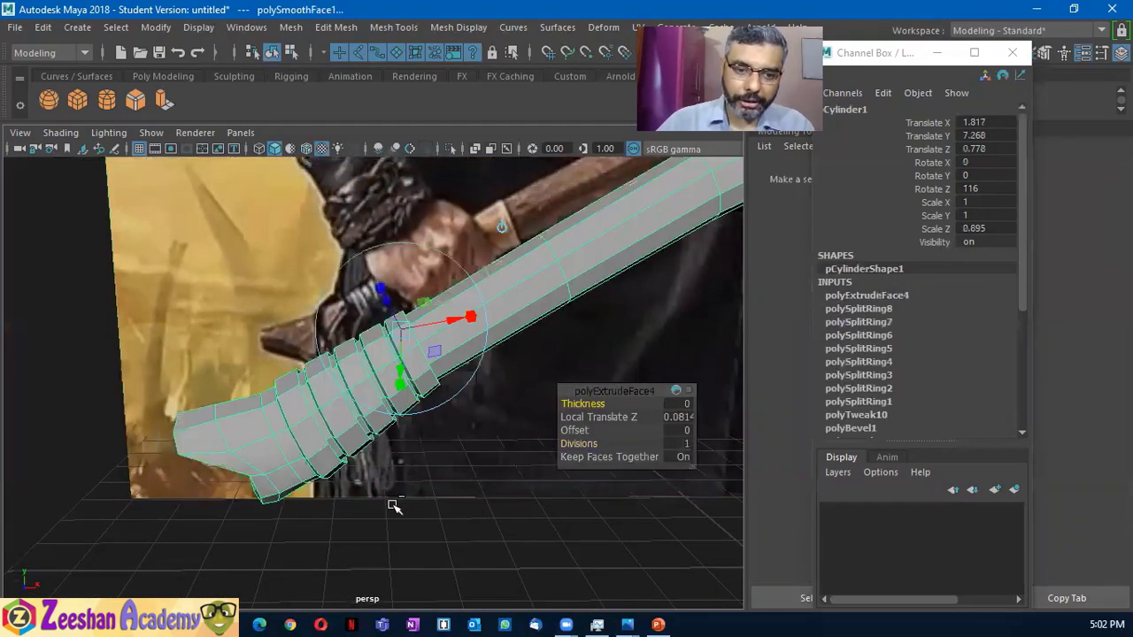
right_click_drag(271, 453, 440, 430, "alt")
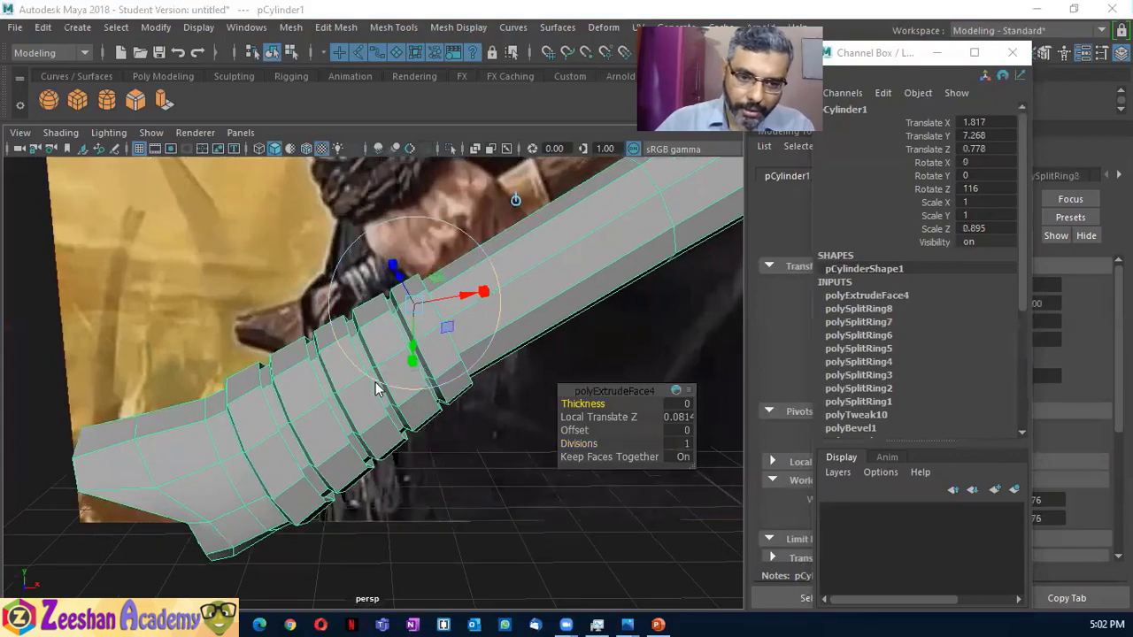
key("space")
left_click(369, 424)
scroll(375, 435, "up", 2)
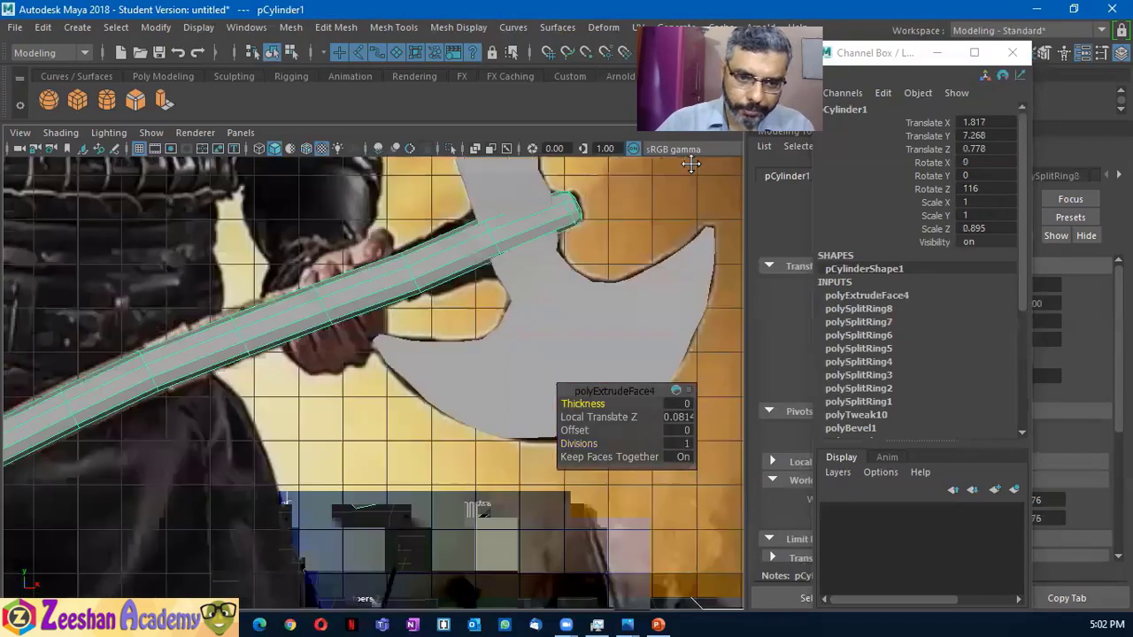
scroll(265, 389, "up", 3)
scroll(388, 387, "up", 2)
scroll(388, 387, "down", 3)
mouse_move(612, 220)
left_mouse_down("alt")
mouse_move(519, 392)
mouse_move(320, 357)
left_mouse_up("alt")
scroll(320, 356, "up", 2)
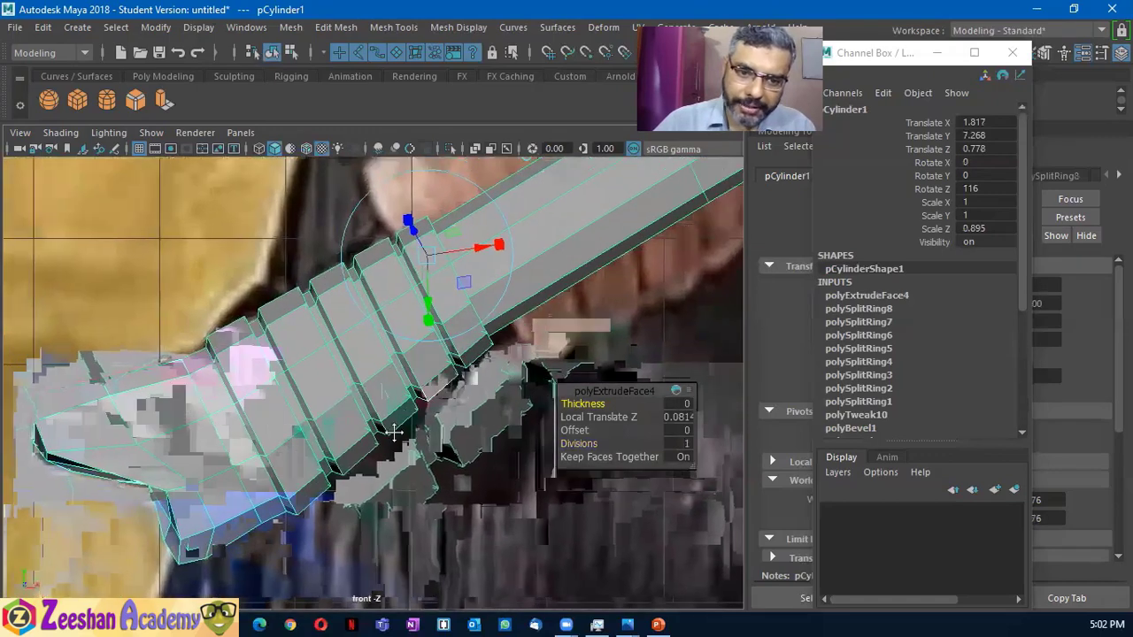
scroll(321, 357, "up", 2)
Put the handle back in object mode and pick an edge on the grip bands
mouse_move(390, 142)
right_mouse_down()
mouse_move(337, 154)
mouse_move(318, 143)
right_mouse_up()
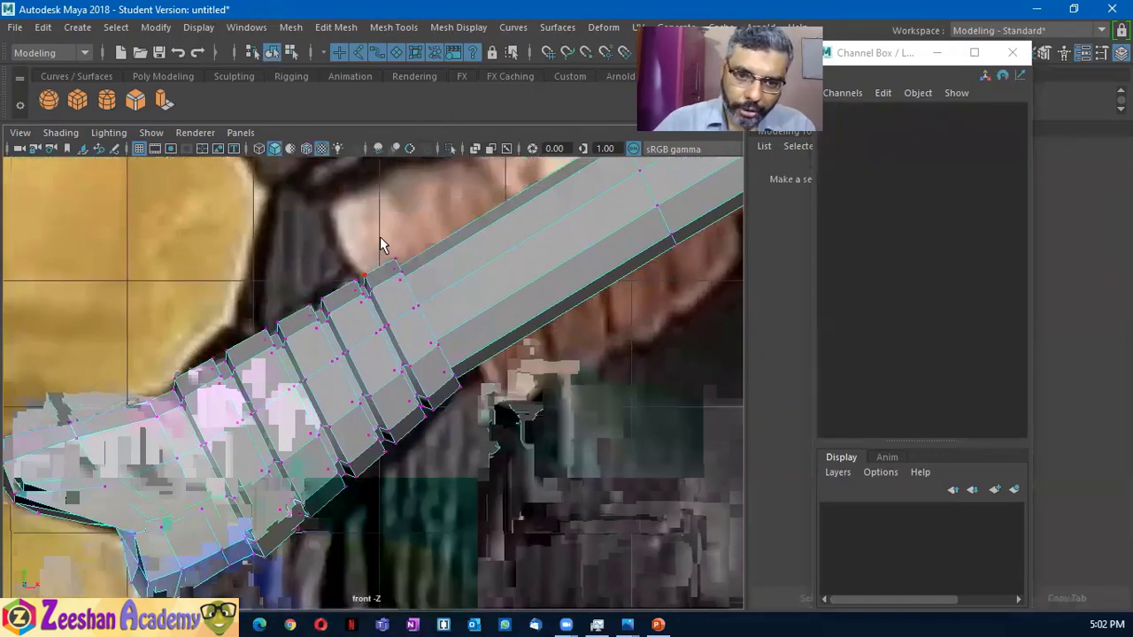
scroll(419, 265, "up", 2)
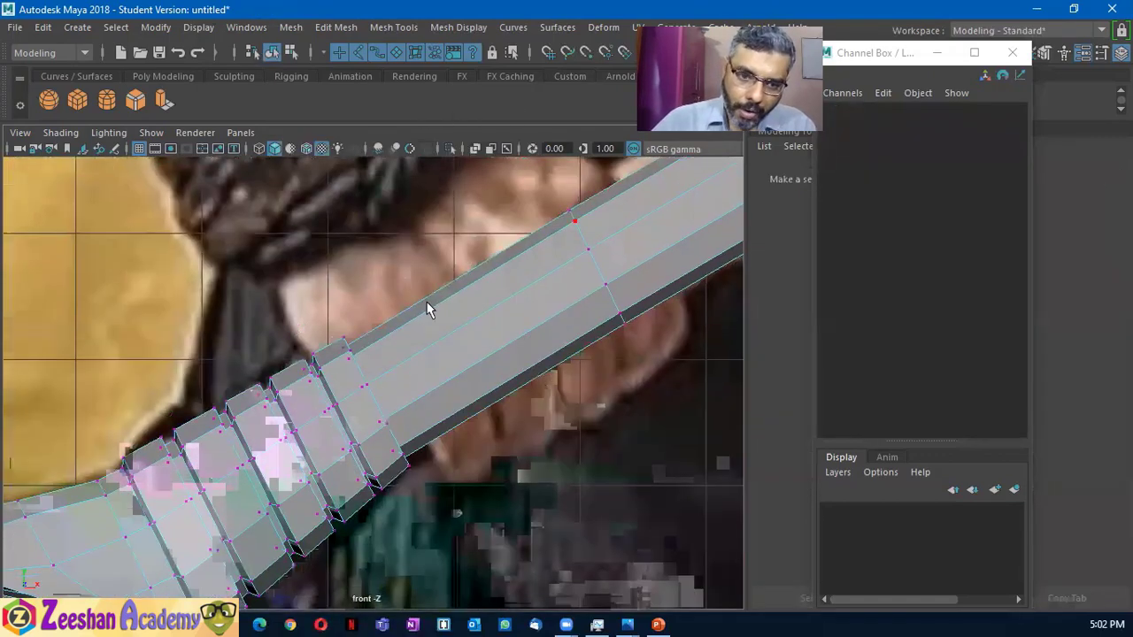
scroll(306, 378, "up", 2)
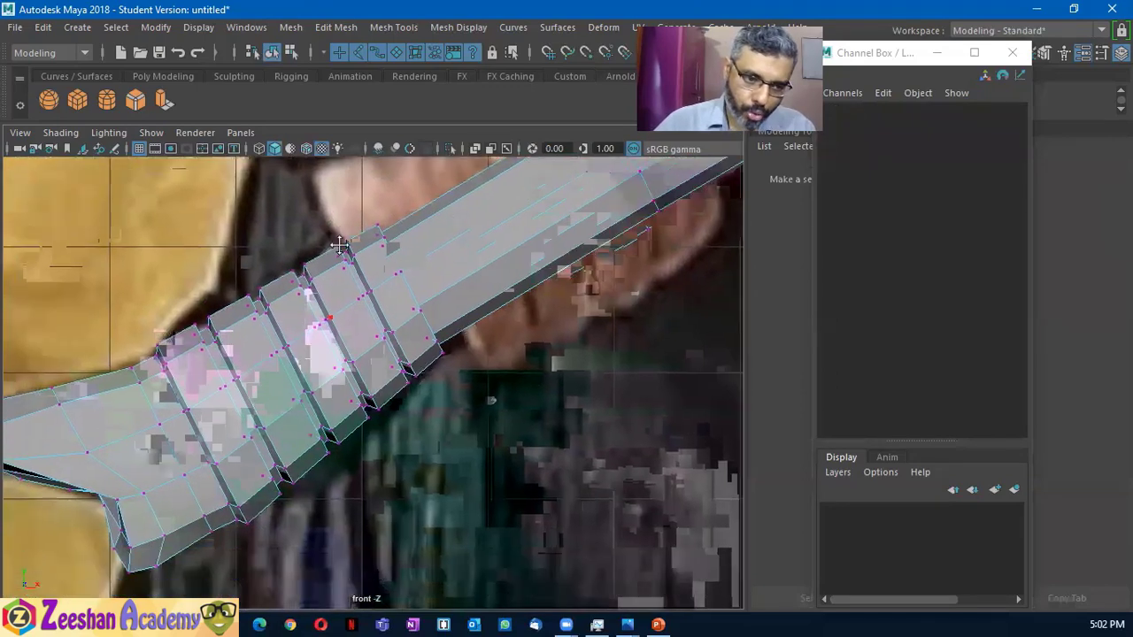
scroll(313, 322, "down", 2)
right_click_drag(360, 332, 362, 269)
right_click_drag(356, 125, 359, 123)
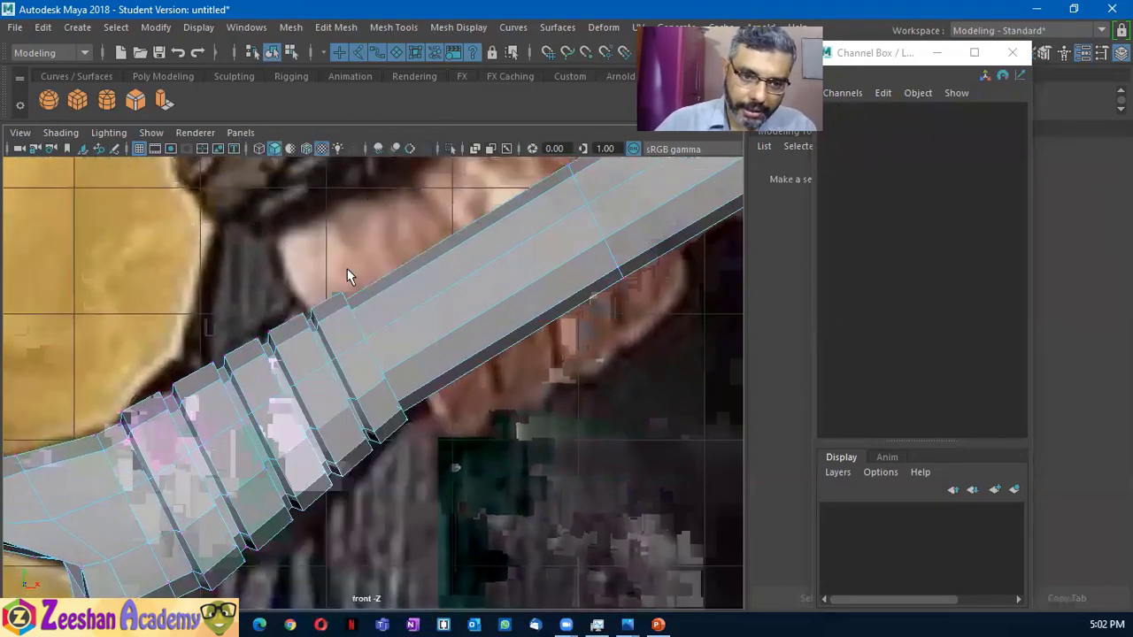
left_click(359, 330)
Frame the grip bands and slide the selected band edge into a new position
middle_click_drag(454, 495, 499, 490, "alt")
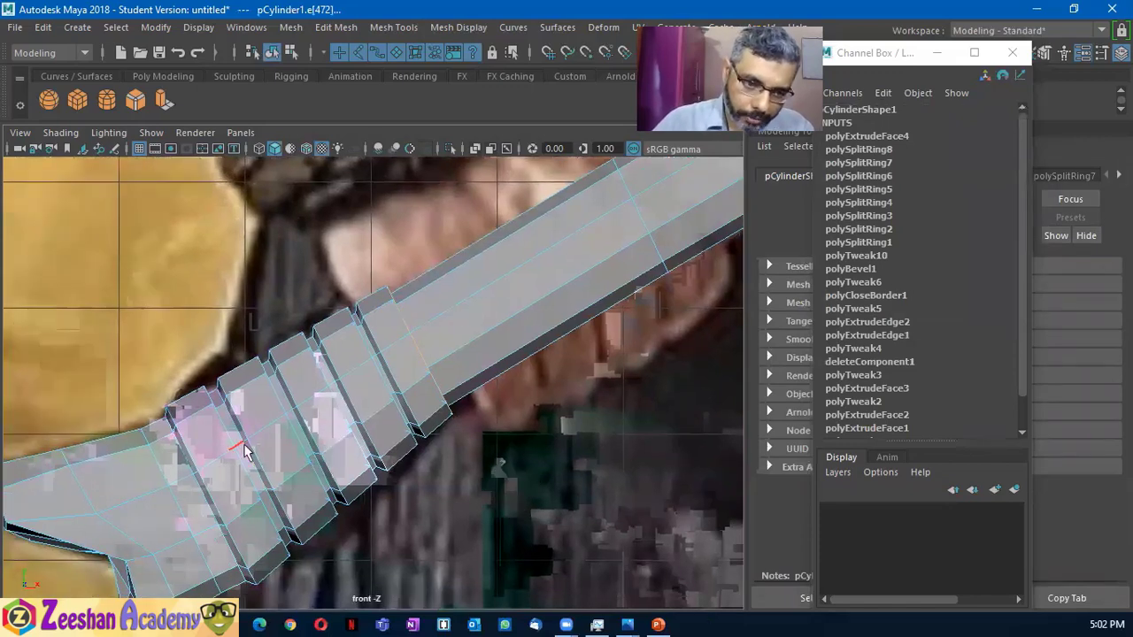
scroll(285, 518, "up", 2)
scroll(398, 496, "up", 2)
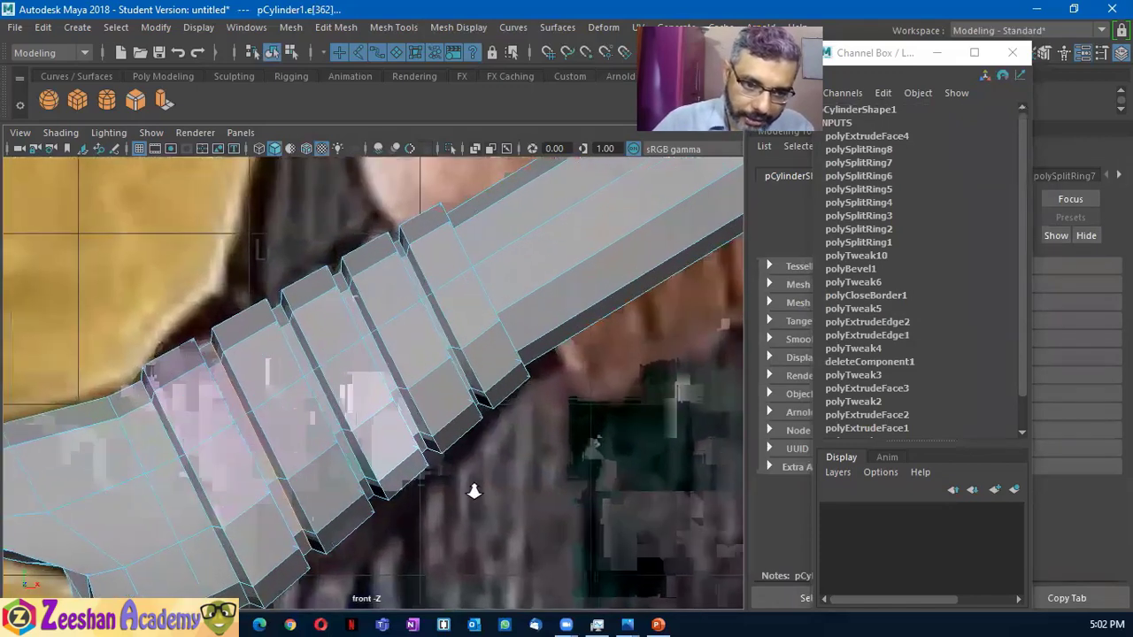
scroll(467, 486, "up", 2)
scroll(405, 404, "up", 2)
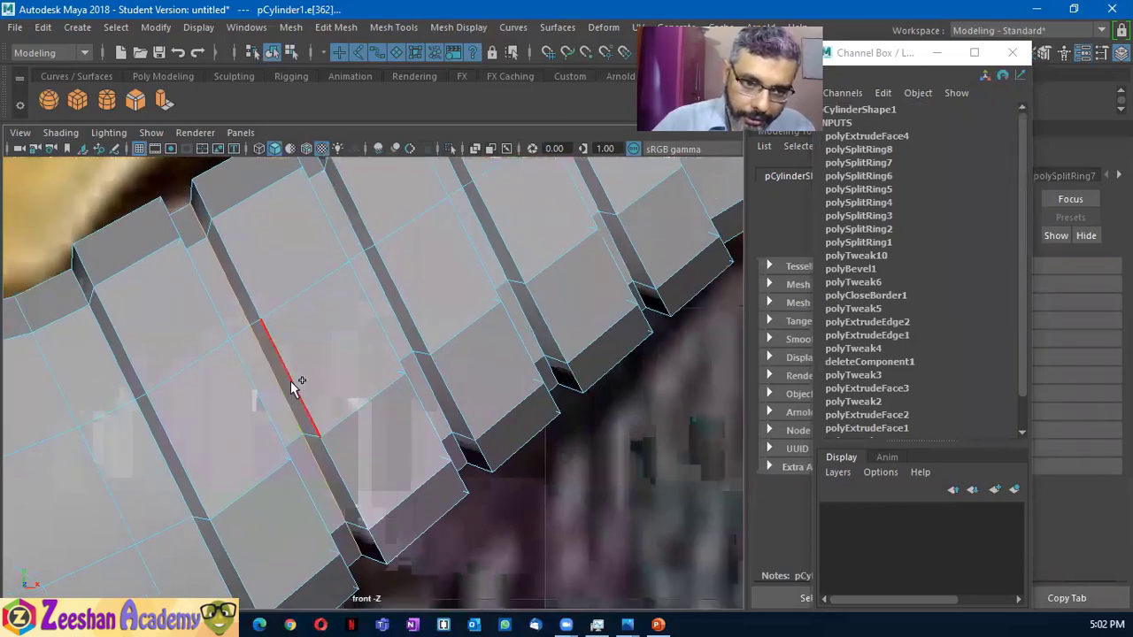
scroll(454, 405, "down", 1)
scroll(421, 463, "down", 1)
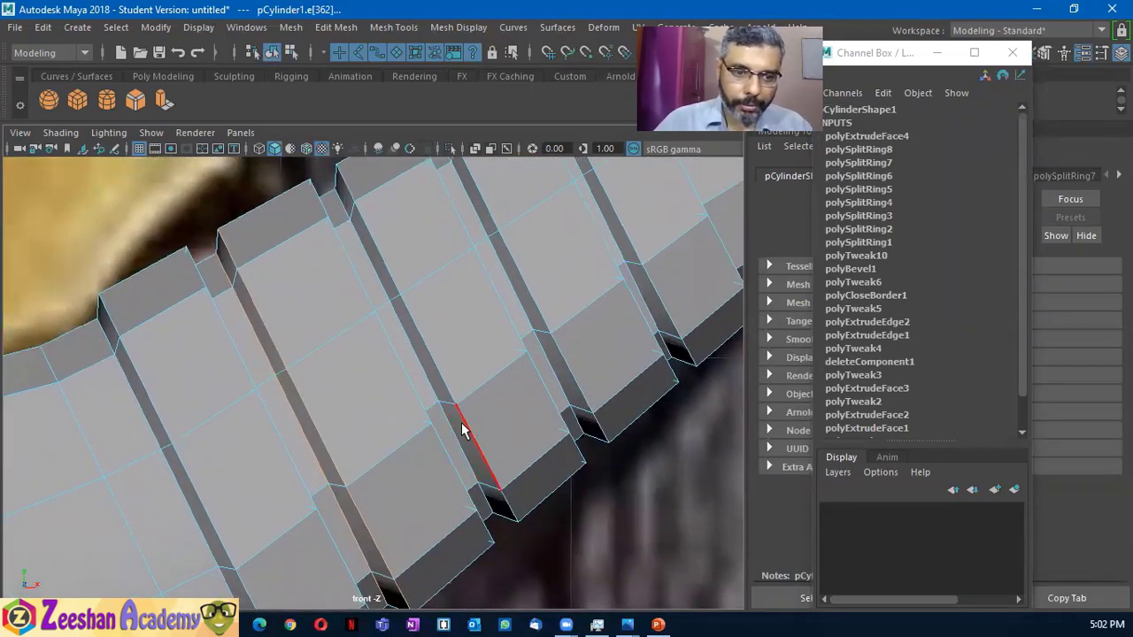
key("w")
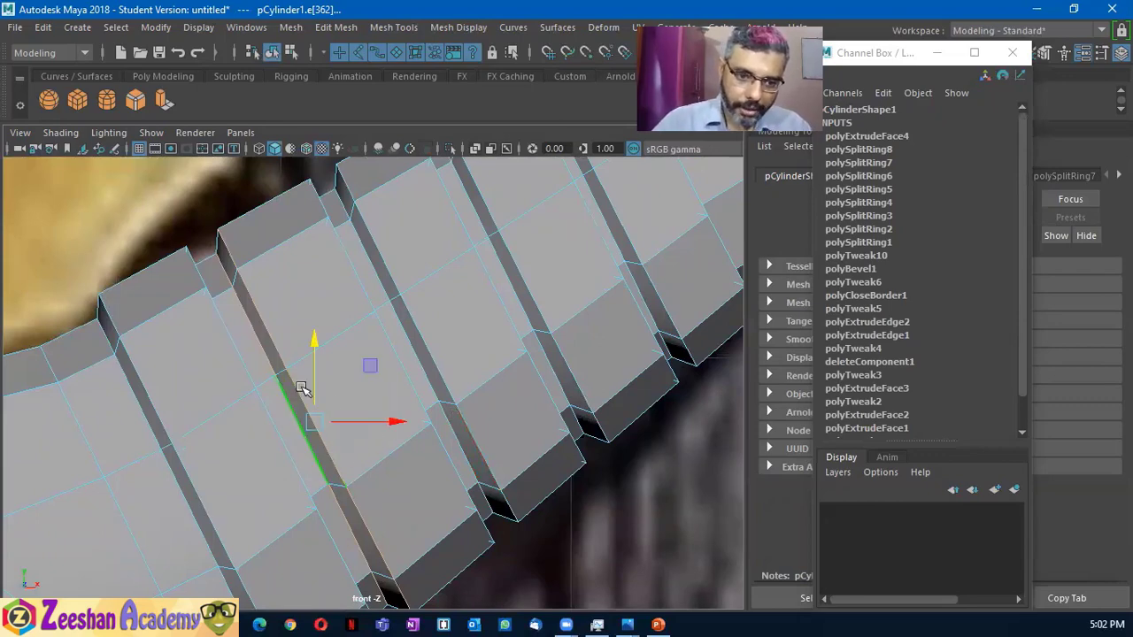
left_click_drag(314, 425, 300, 435)
mouse_move(370, 432)
left_mouse_down()
mouse_move(385, 423)
mouse_move(303, 425)
left_mouse_up()
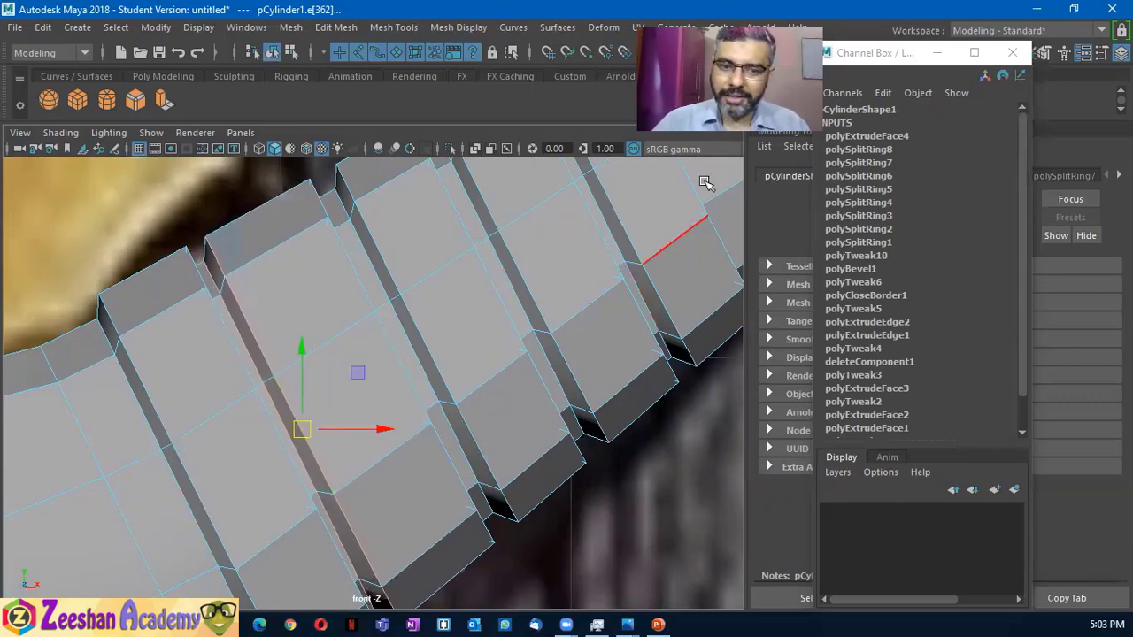
Select the next grip-band edges and shift them slightly right, up and left
left_click(398, 326)
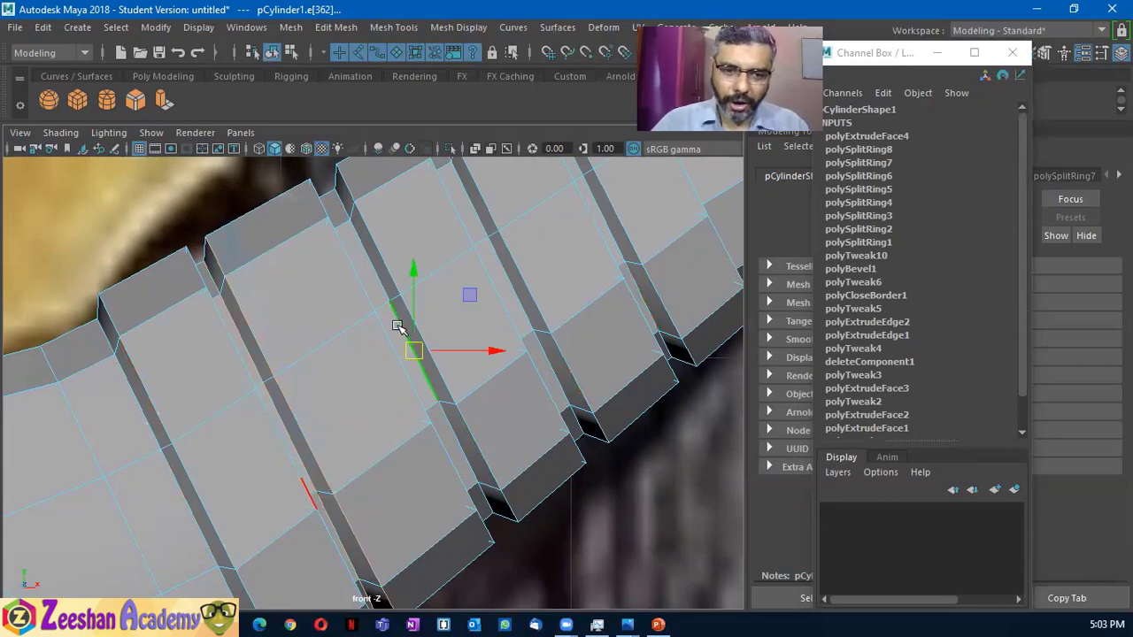
left_click_drag(406, 306, 407, 303)
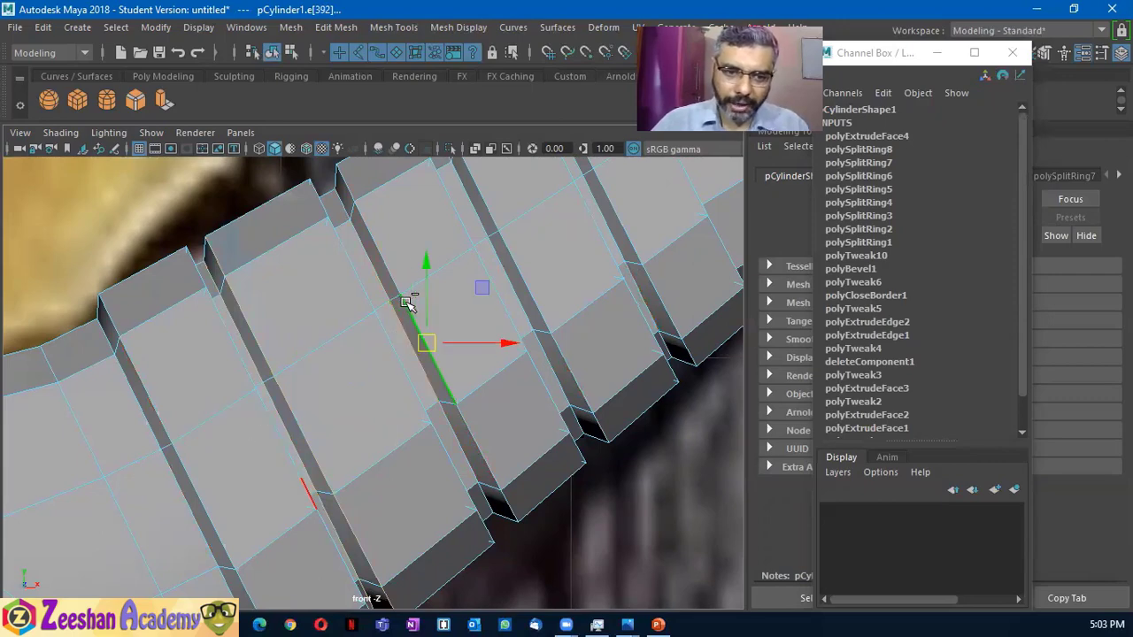
middle_click_drag(405, 349, 437, 370, "alt")
left_click(437, 356)
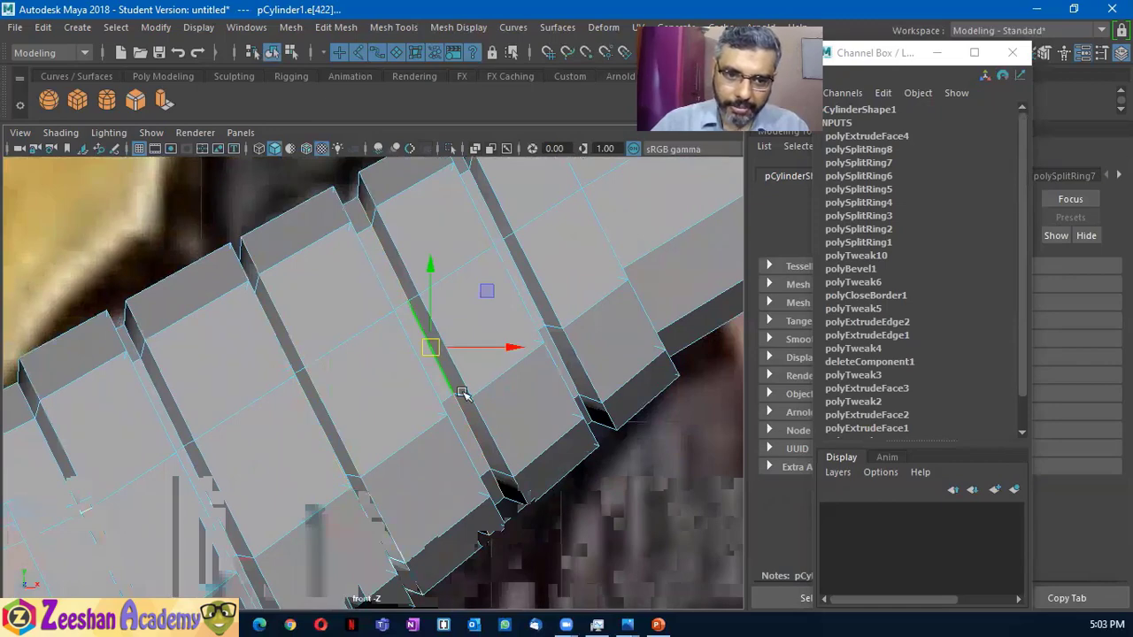
left_click(459, 378)
left_click_drag(442, 343, 428, 349)
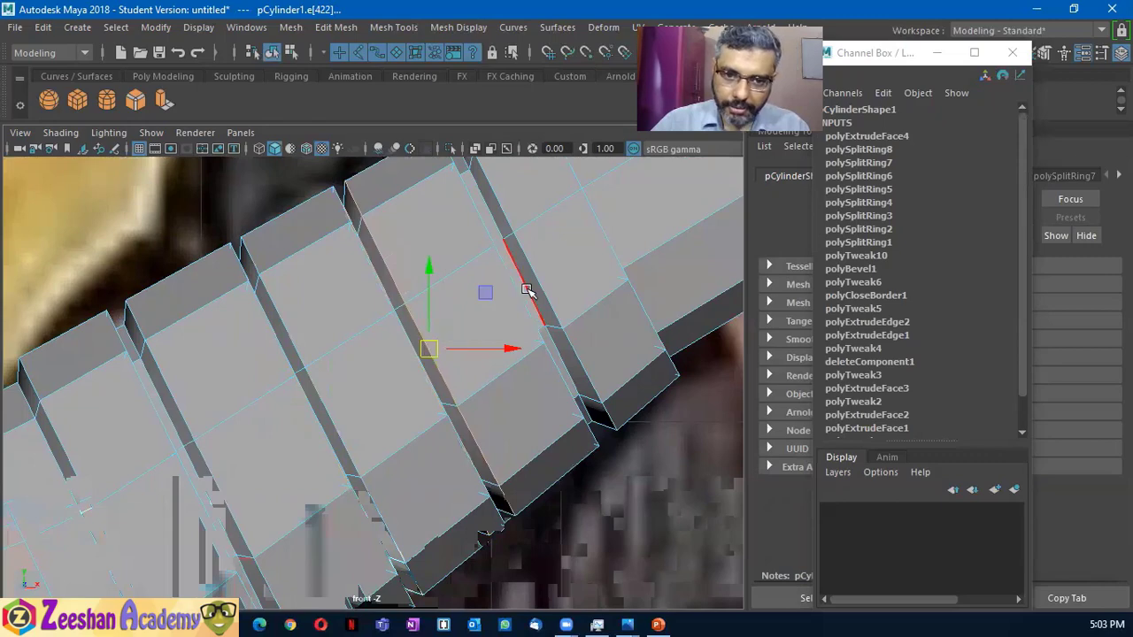
Move an edge further up the handle slightly down and left, then fine-tune the lower band edge
left_click(526, 290)
left_click(549, 305)
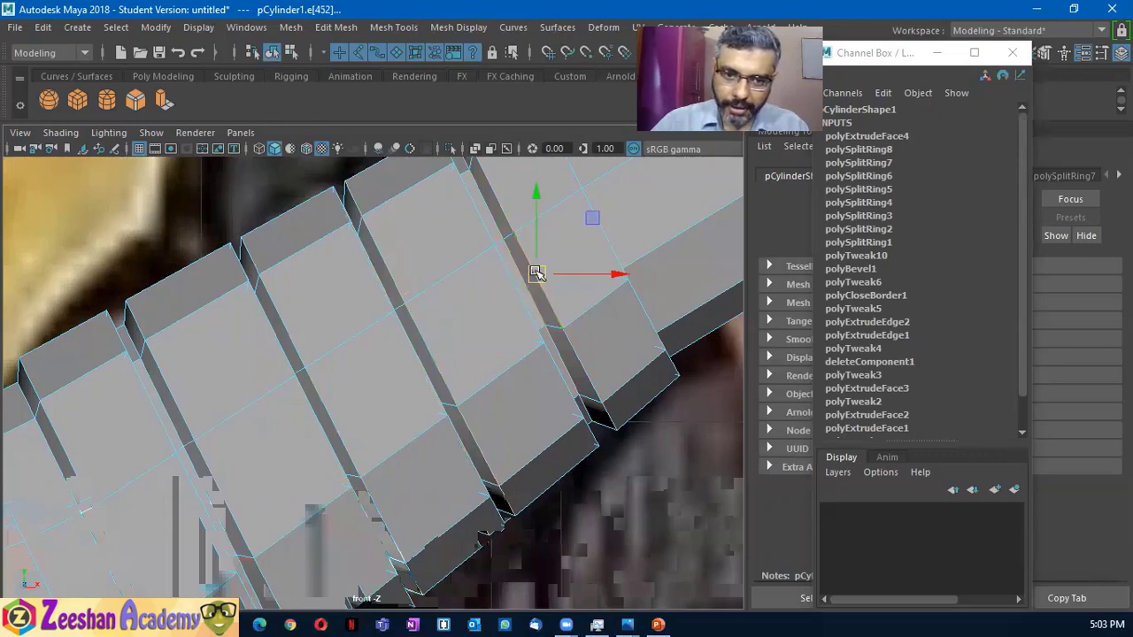
left_click_drag(536, 273, 531, 282)
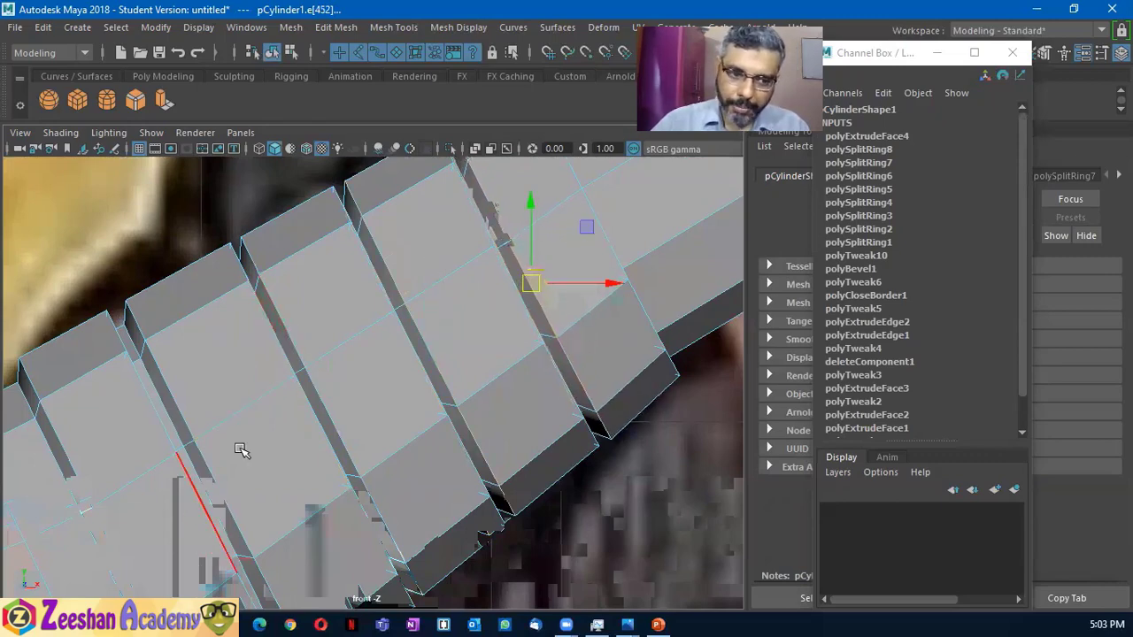
middle_click_drag(147, 463, 248, 354, "alt")
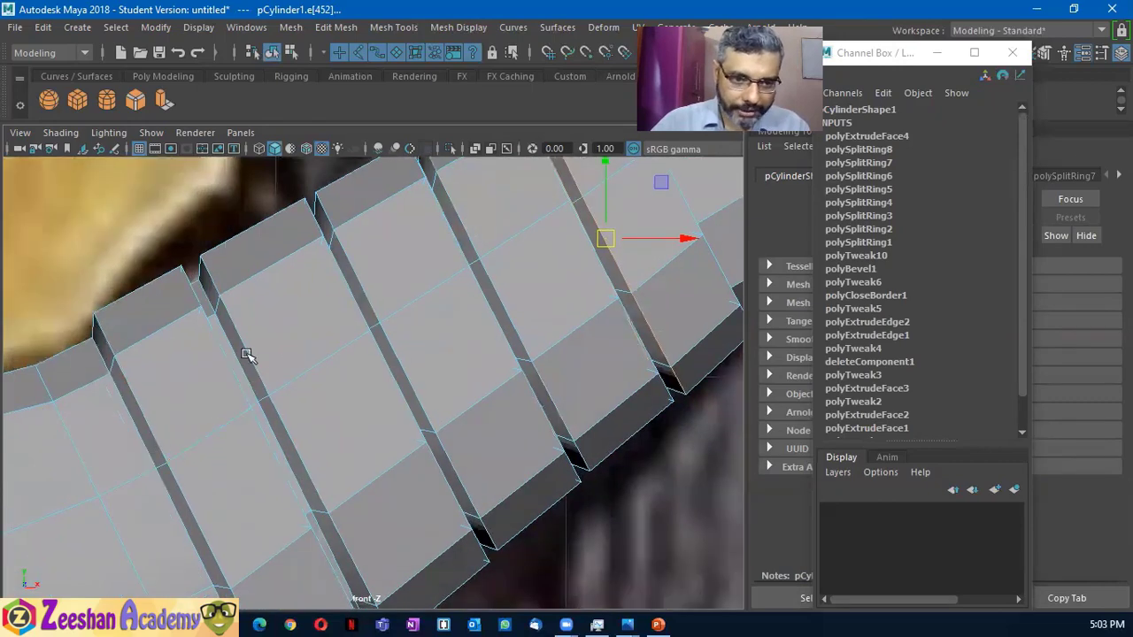
left_click(234, 359)
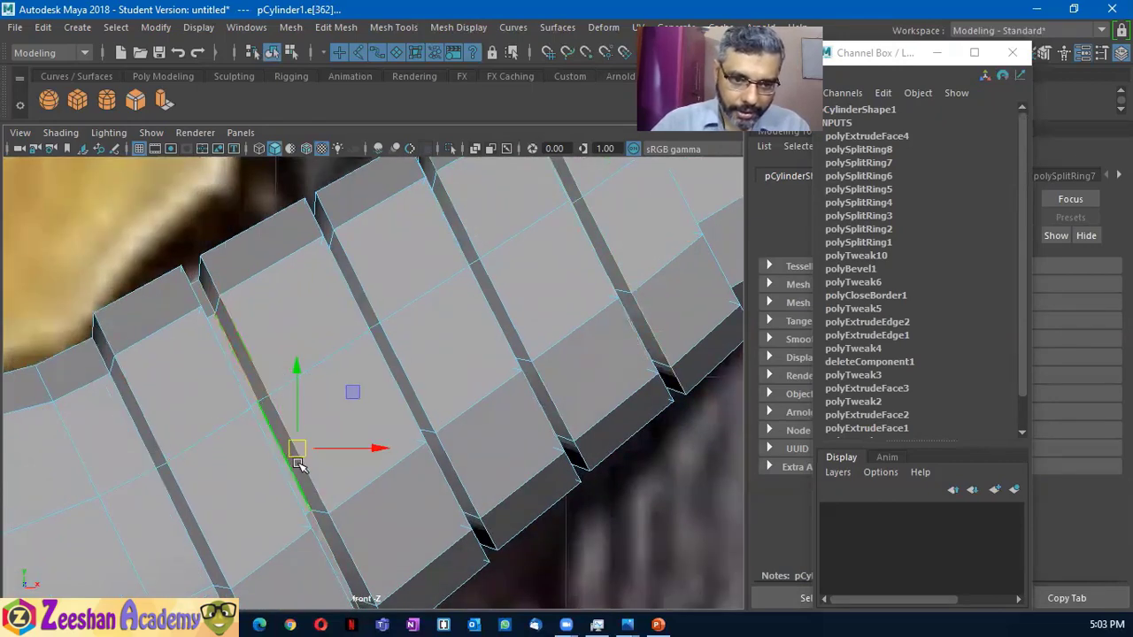
left_click_drag(283, 455, 290, 450)
scroll(329, 442, "down", 5)
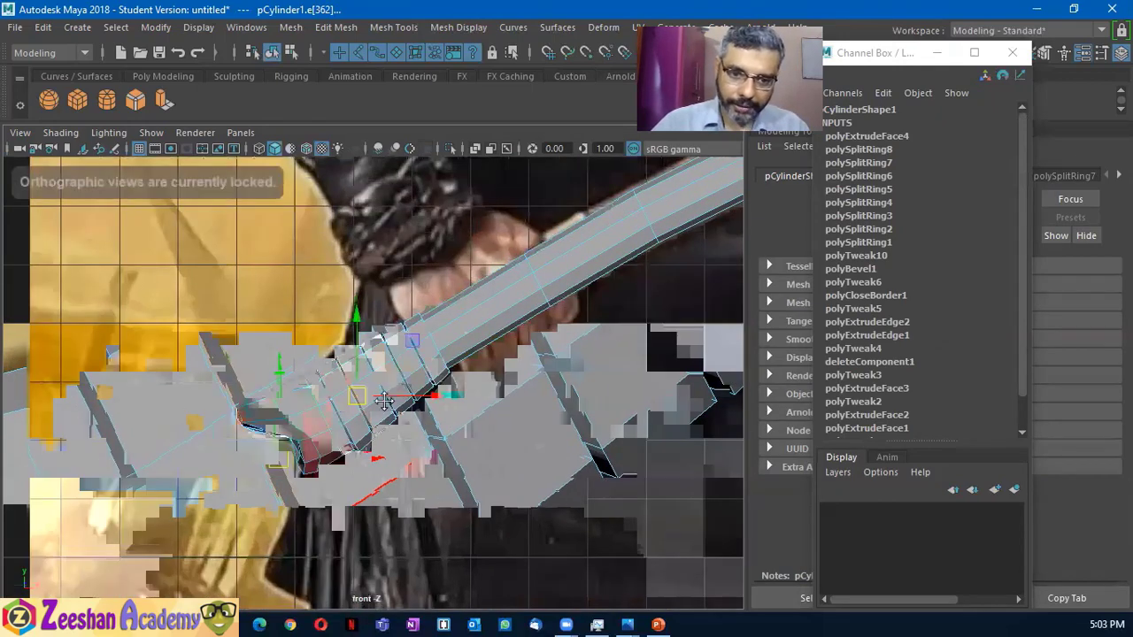
Switch to the perspective view and frame the handle against the axe reference image
right_click_drag(367, 141, 425, 117)
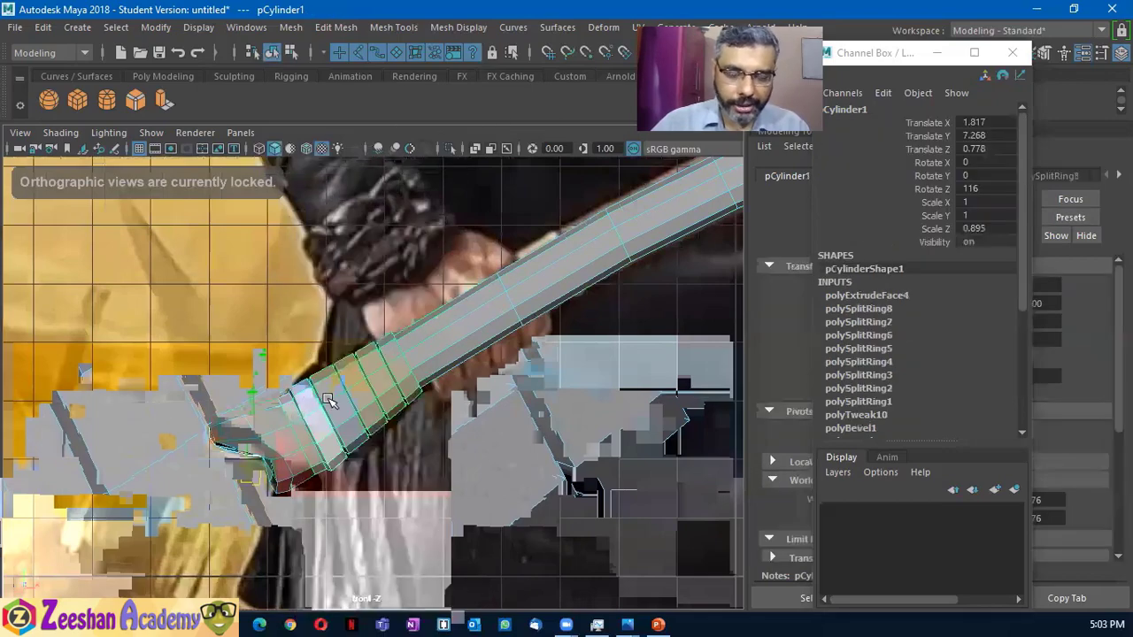
scroll(407, 376, "up", 4)
scroll(469, 355, "up", 4)
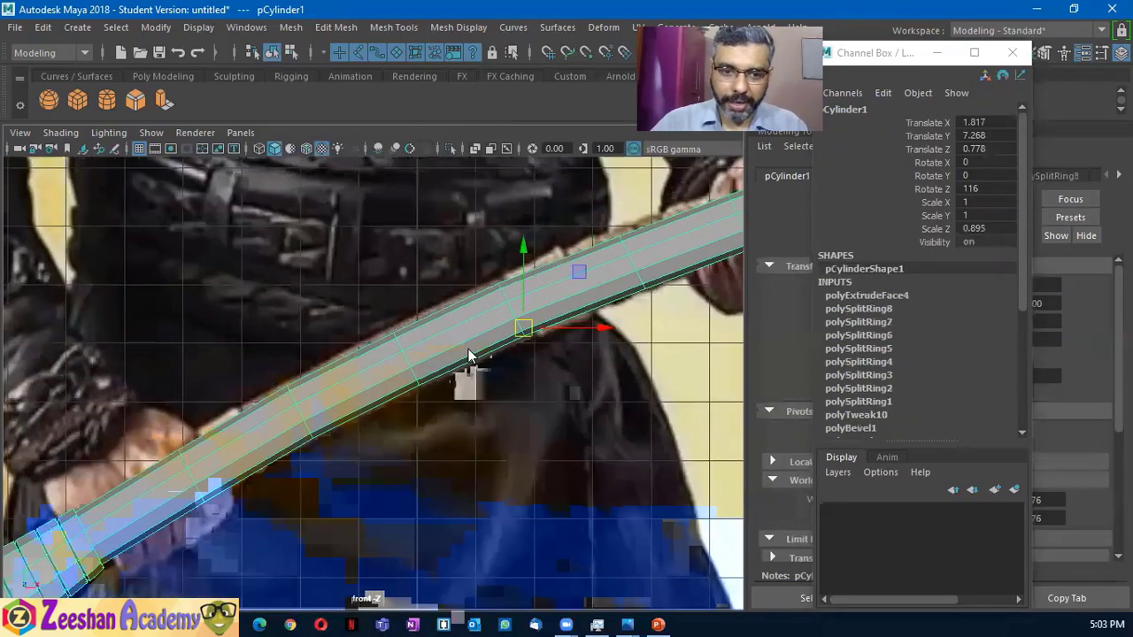
key("space")
left_click_drag(469, 355, 485, 299)
mouse_move(552, 357)
left_mouse_down("alt")
mouse_move(475, 303)
mouse_move(287, 506)
left_mouse_up("alt")
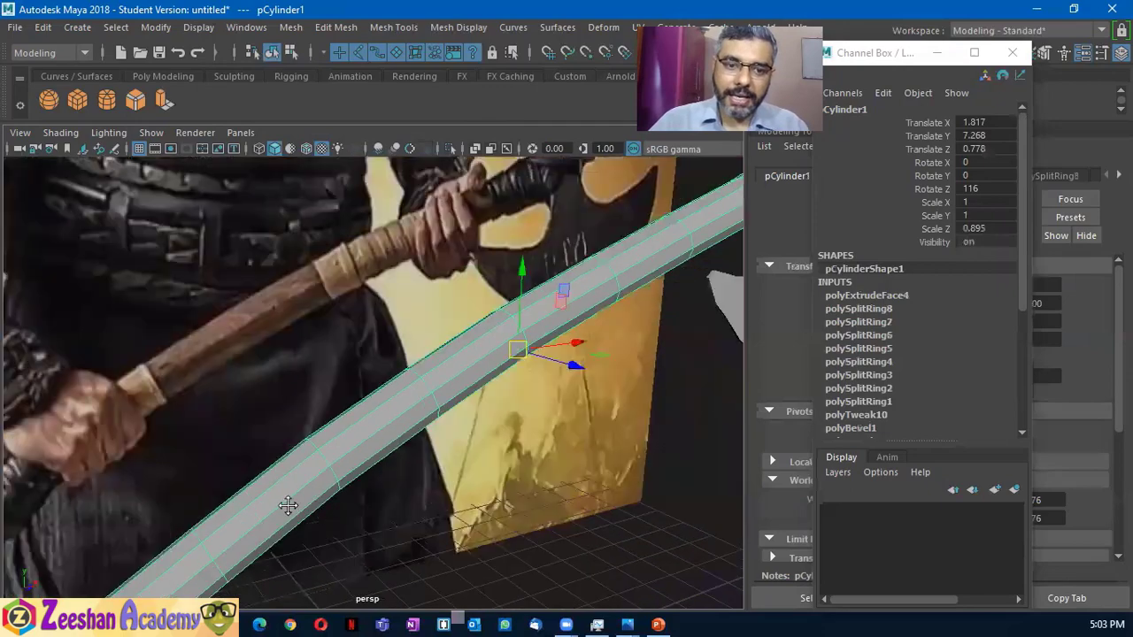
middle_click_drag(288, 505, 300, 332, "alt")
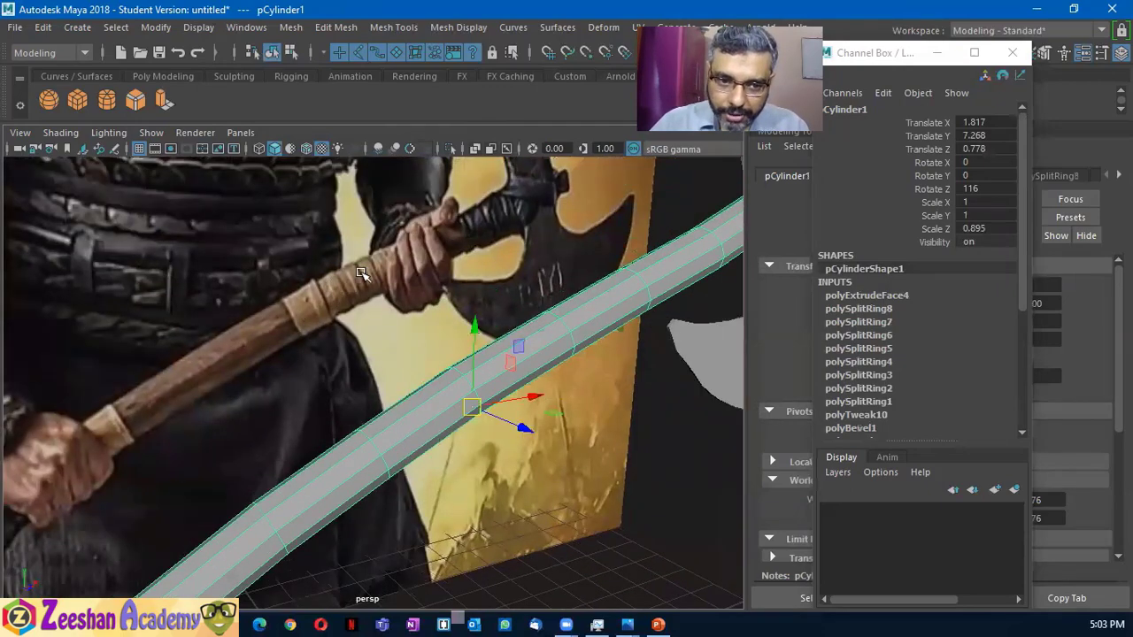
mouse_move(410, 419)
left_mouse_down("alt")
mouse_move(374, 463)
mouse_move(266, 481)
mouse_move(469, 447)
left_mouse_up("alt")
mouse_move(469, 447)
right_mouse_down("alt")
mouse_move(222, 434)
mouse_move(518, 499)
mouse_move(473, 434)
mouse_move(353, 455)
right_mouse_up("alt")
middle_click_drag(353, 456, 398, 384, "alt")
left_click(394, 27)
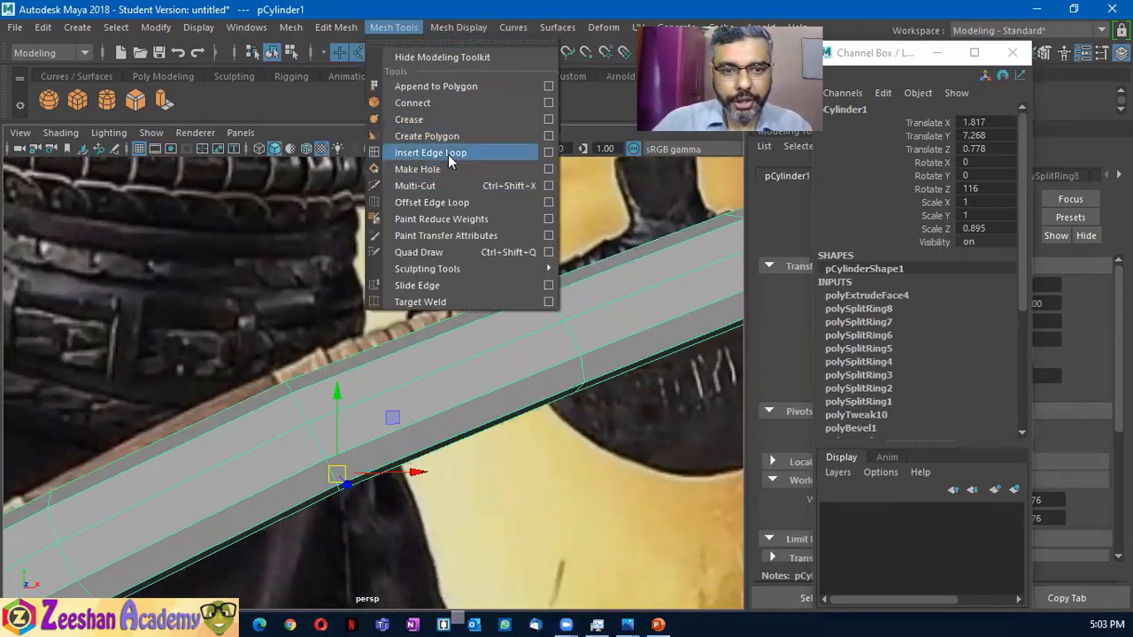
Insert closely spaced pairs of edge loops along the lower part of the handle shaft
left_click(430, 152)
mouse_move(325, 458)
left_mouse_down("alt")
mouse_move(318, 481)
mouse_move(325, 382)
left_mouse_up("alt")
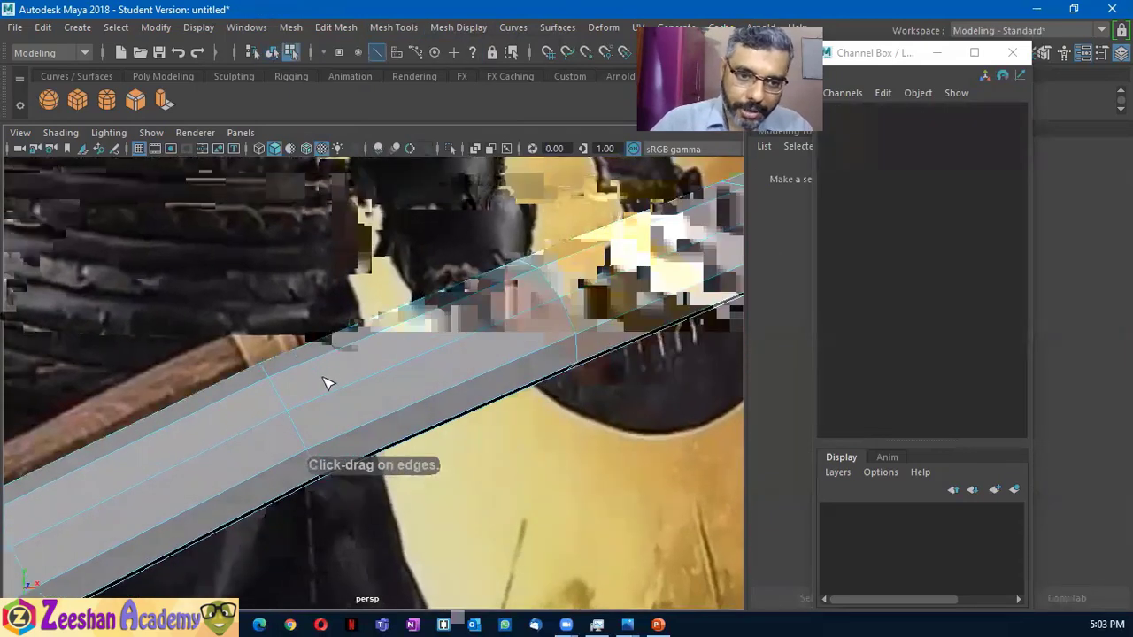
left_click(332, 398)
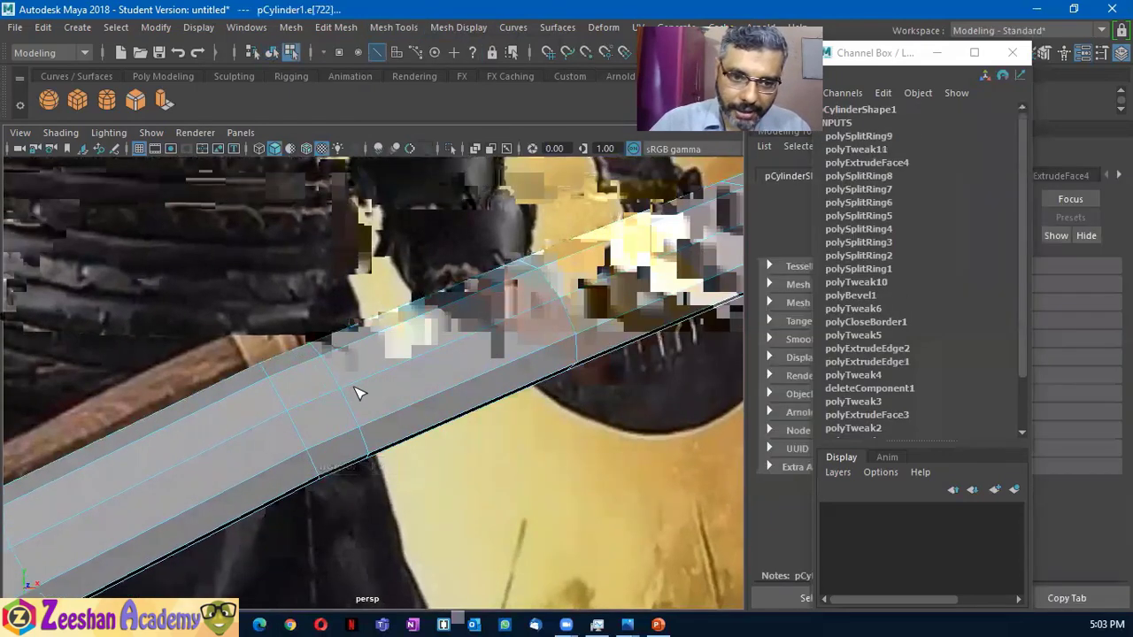
mouse_move(361, 385)
left_mouse_down("alt")
mouse_move(352, 430)
mouse_move(372, 366)
left_mouse_up("alt")
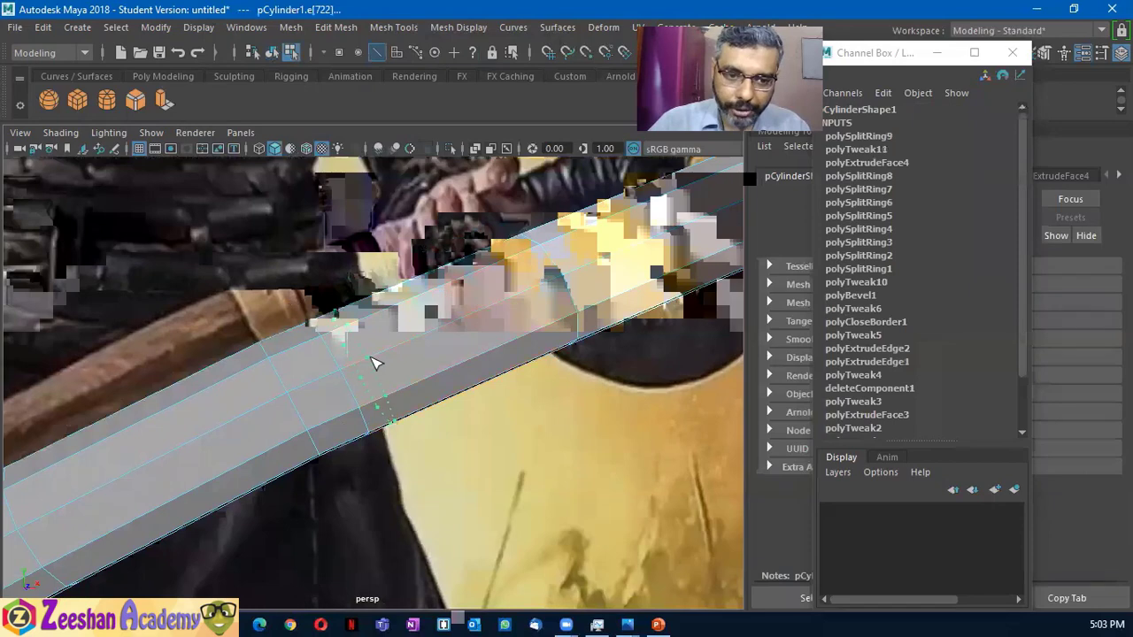
left_click(381, 360)
mouse_move(362, 404)
left_mouse_down("alt")
mouse_move(349, 445)
mouse_move(489, 448)
left_mouse_up("alt")
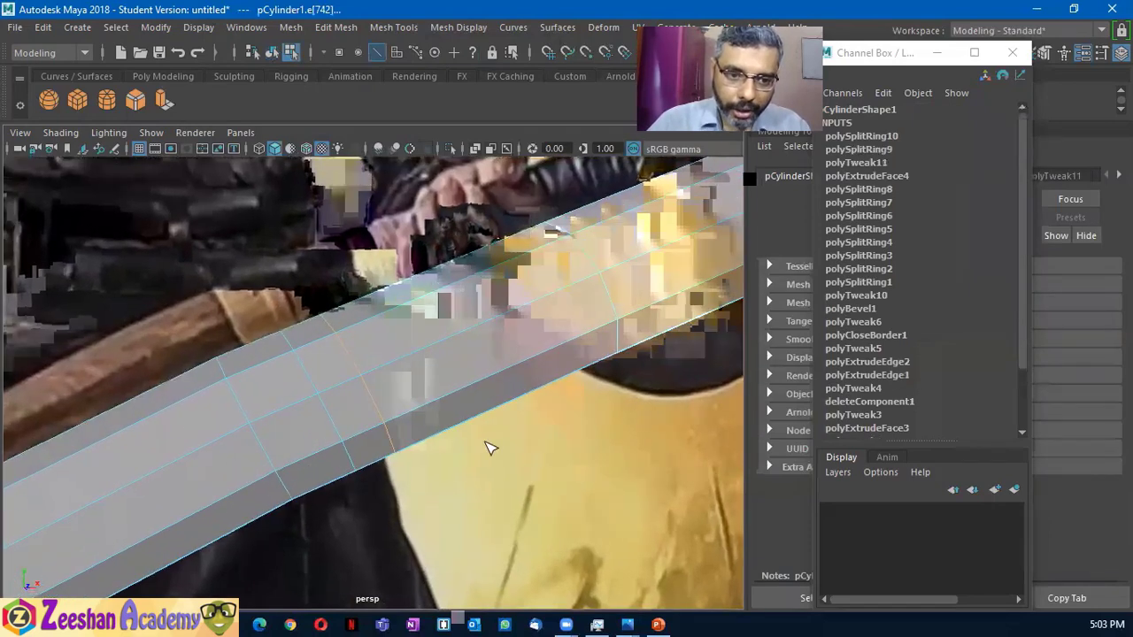
left_click(318, 403)
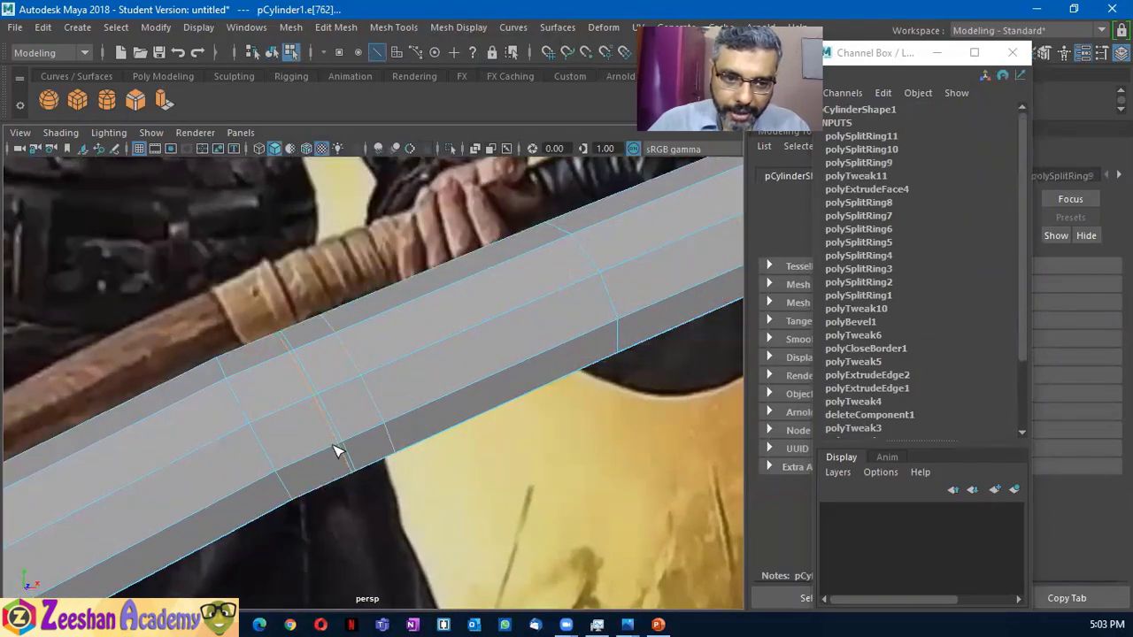
left_click_drag(336, 450, 387, 410, "alt")
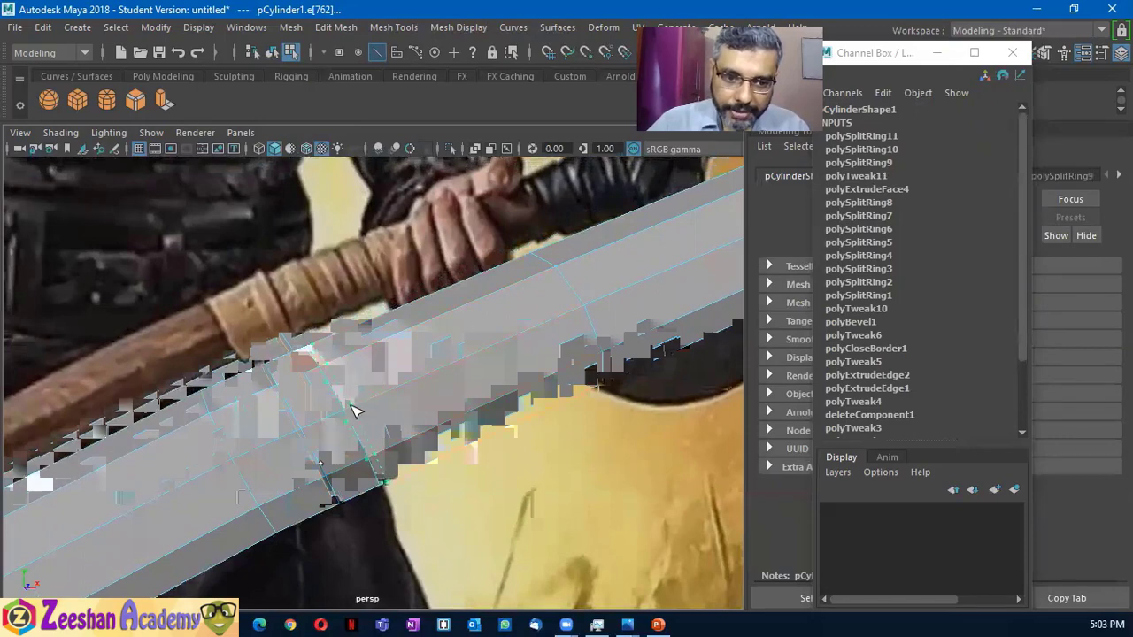
left_click(358, 409)
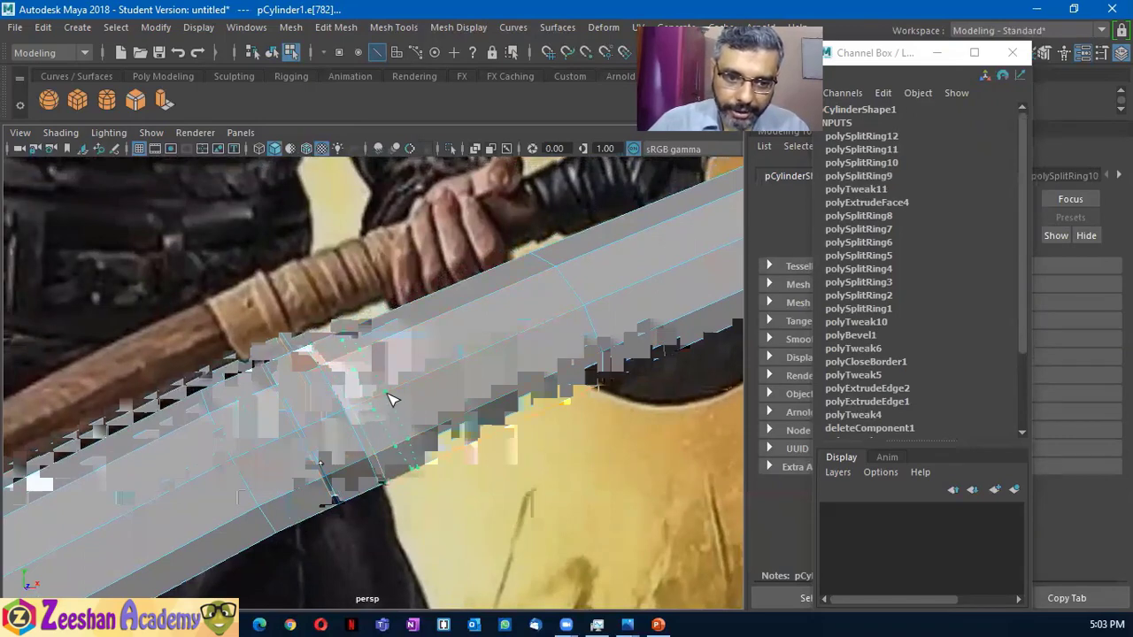
left_click(396, 398)
left_click_drag(397, 397, 417, 412, "alt")
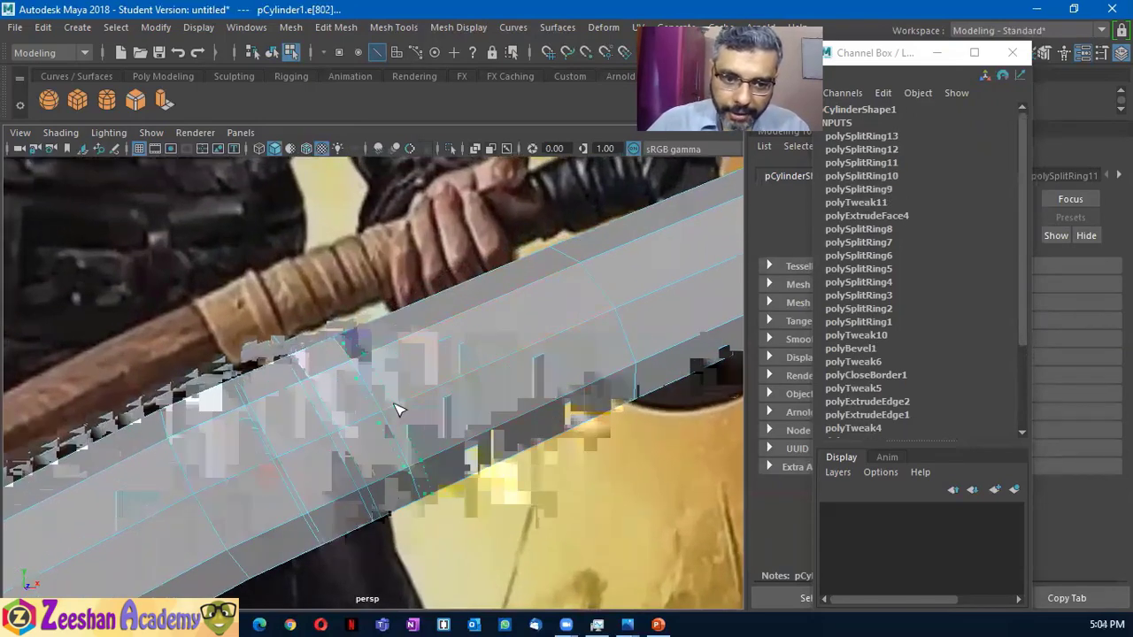
left_click(453, 405)
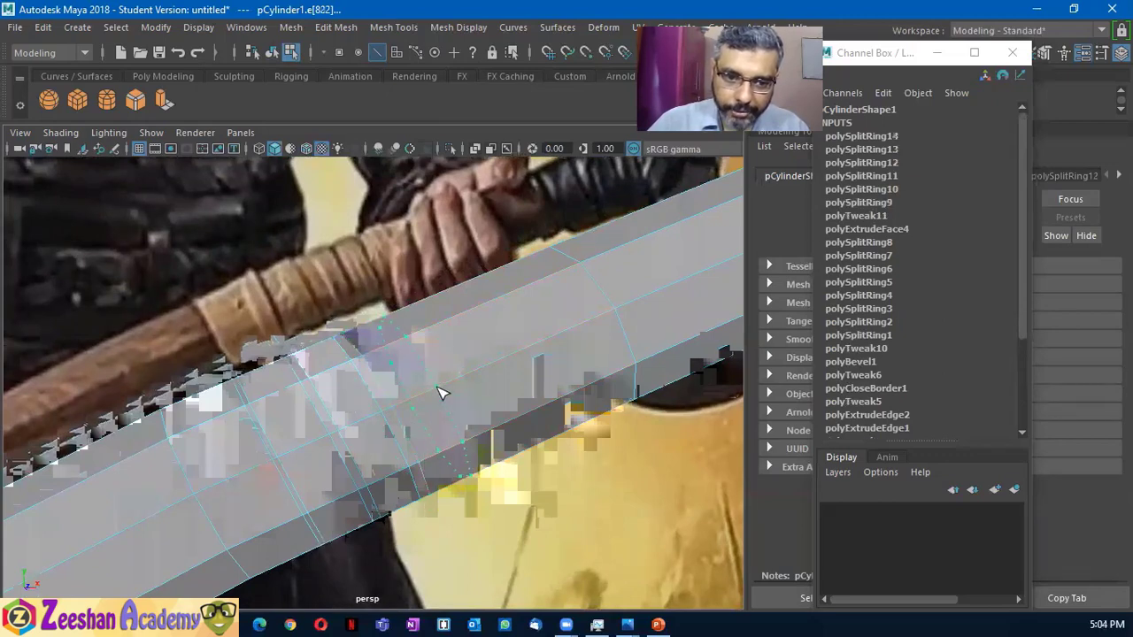
left_click(440, 393)
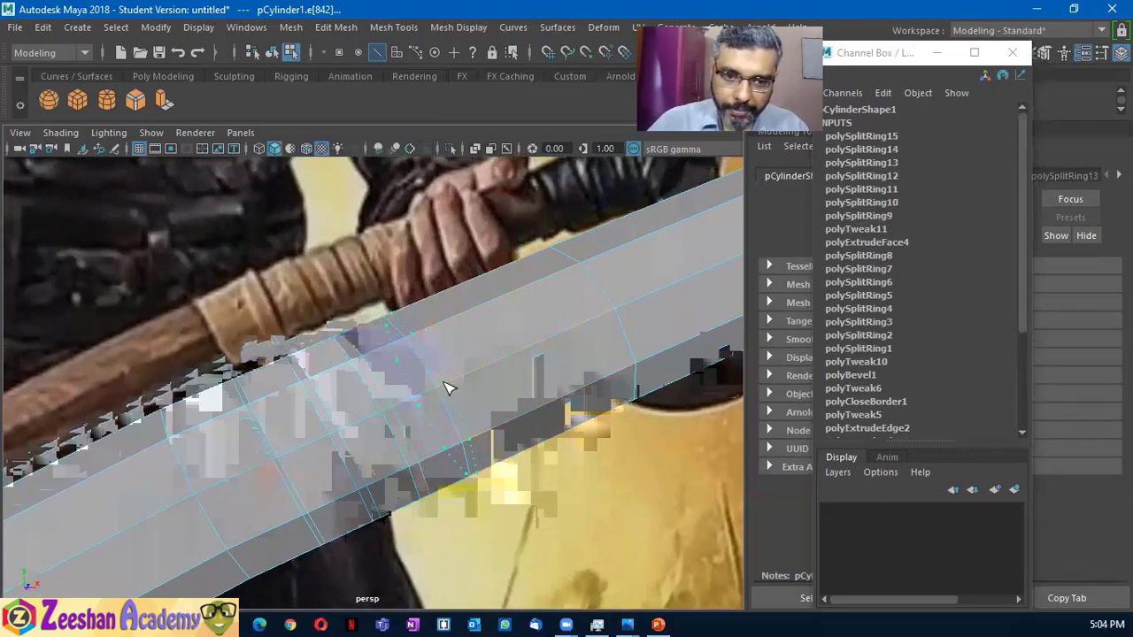
left_click(466, 381)
left_click(453, 405)
Add more paired edge loops further along the handle shaft
mouse_move(450, 407)
middle_mouse_down("alt")
mouse_move(510, 344)
mouse_move(488, 369)
middle_mouse_up("alt")
left_click(527, 329)
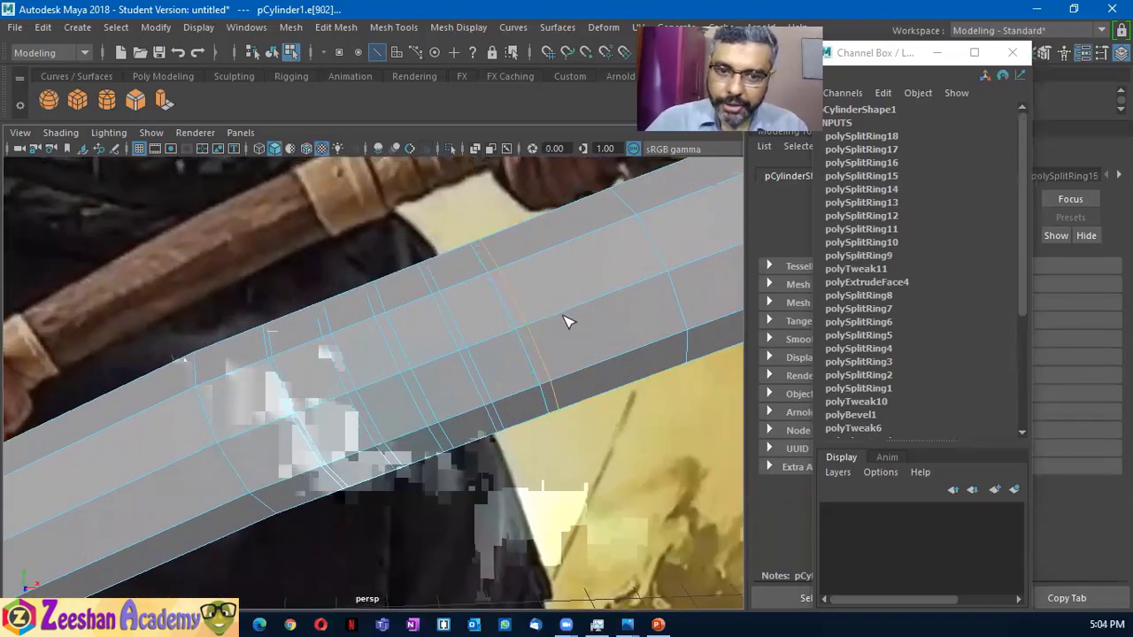
left_click(577, 311)
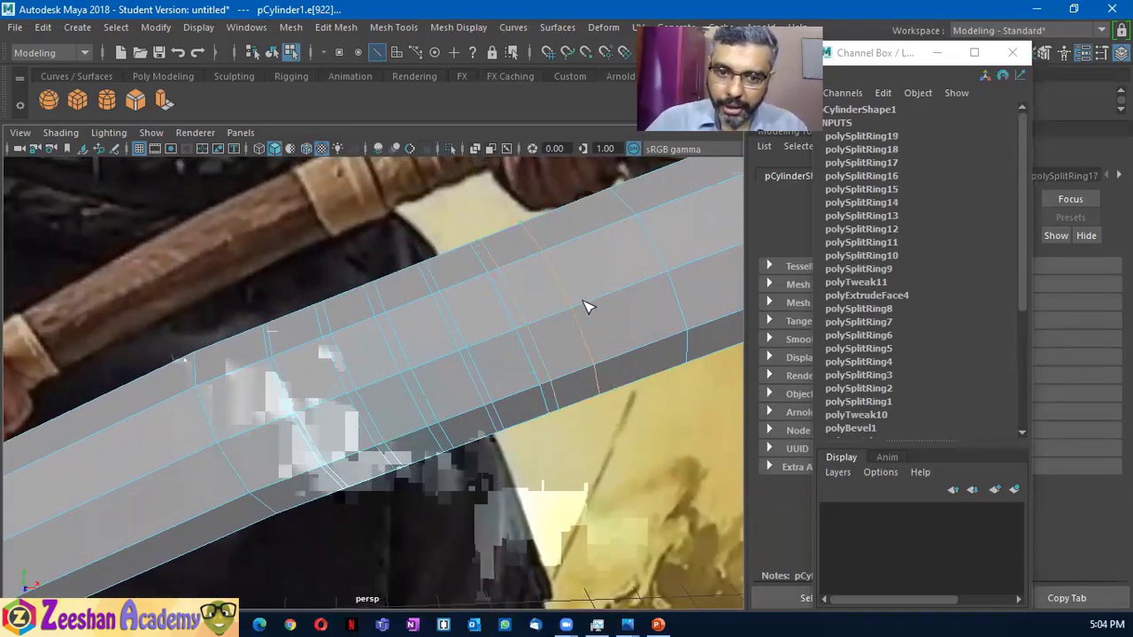
left_click(581, 309)
left_click_drag(587, 309, 450, 434, "alt")
key("w")
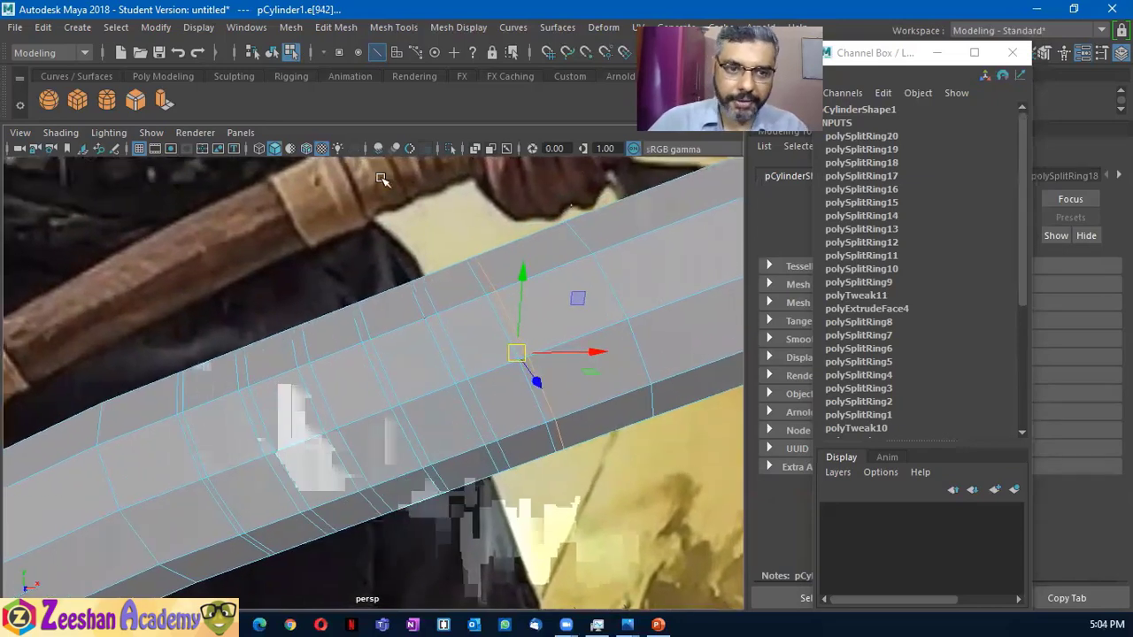
key("g")
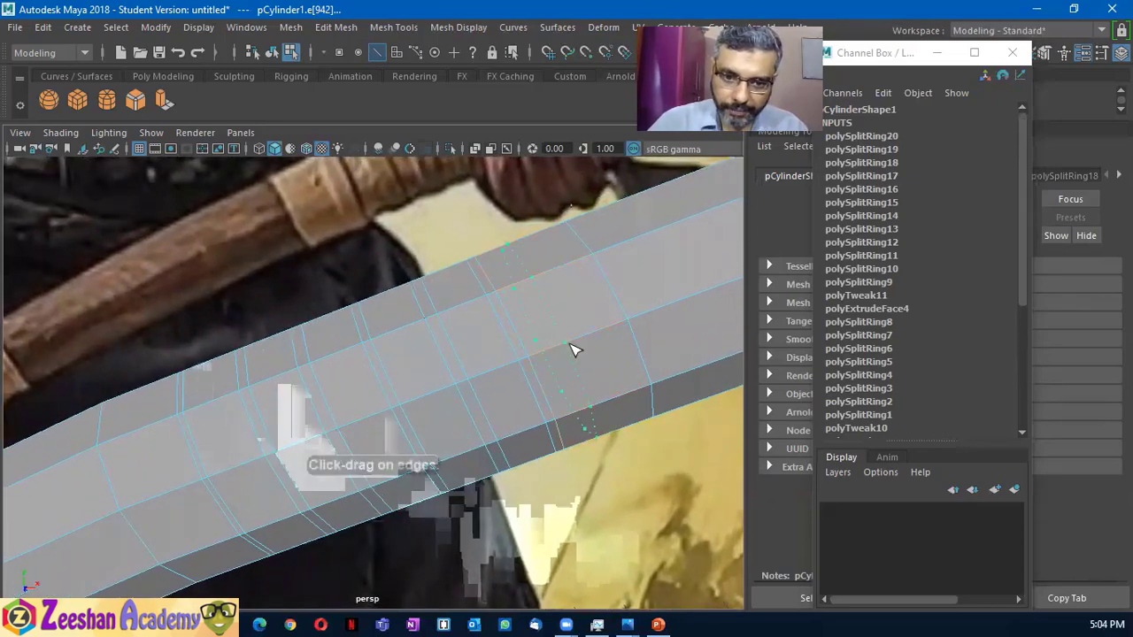
left_click_drag(580, 347, 607, 345)
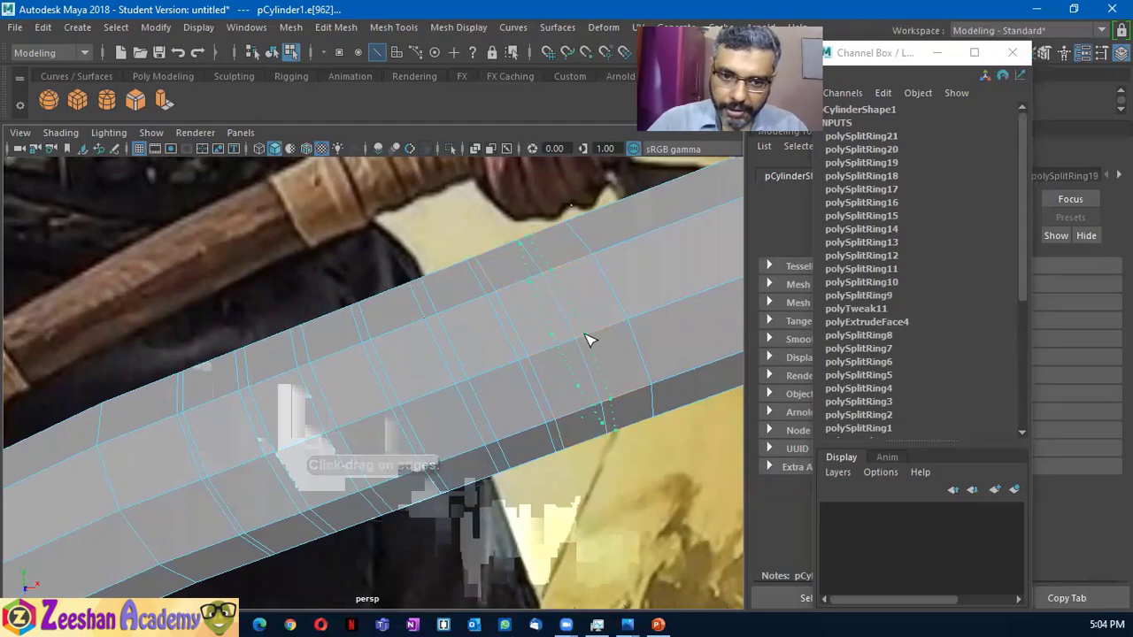
left_click(604, 331)
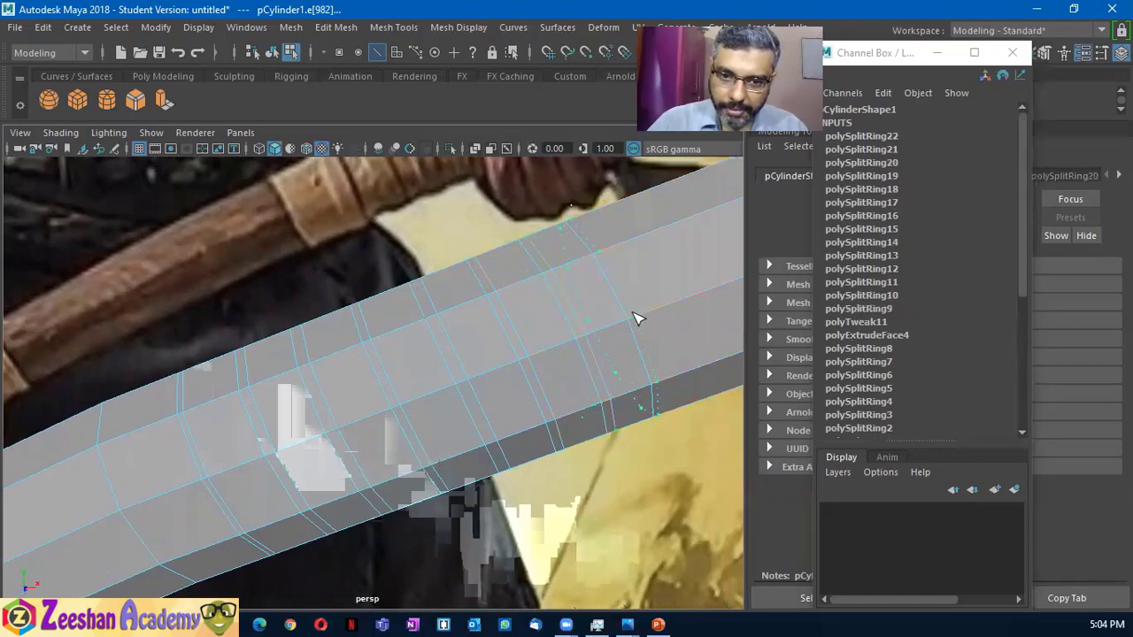
left_click(637, 319)
Add the final edge loops, bringing the history to polySplitRing25
mouse_move(637, 319)
left_mouse_down("alt")
mouse_move(527, 441)
mouse_move(357, 407)
mouse_move(701, 454)
left_mouse_up("alt")
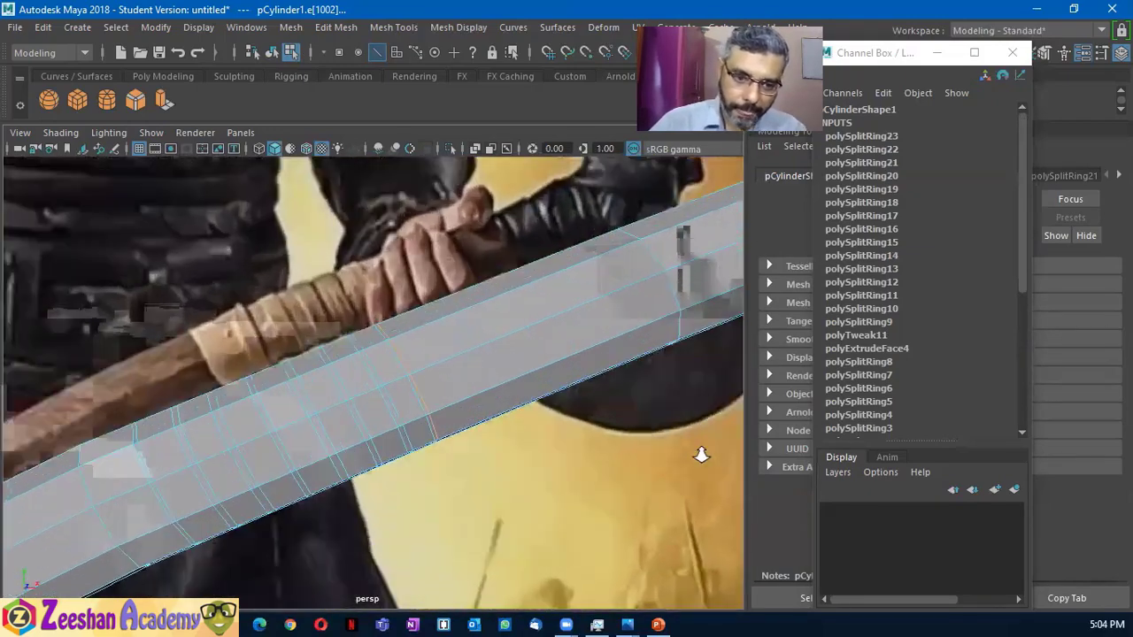
mouse_move(701, 455)
right_mouse_down("alt")
mouse_move(331, 457)
mouse_move(522, 386)
right_mouse_up("alt")
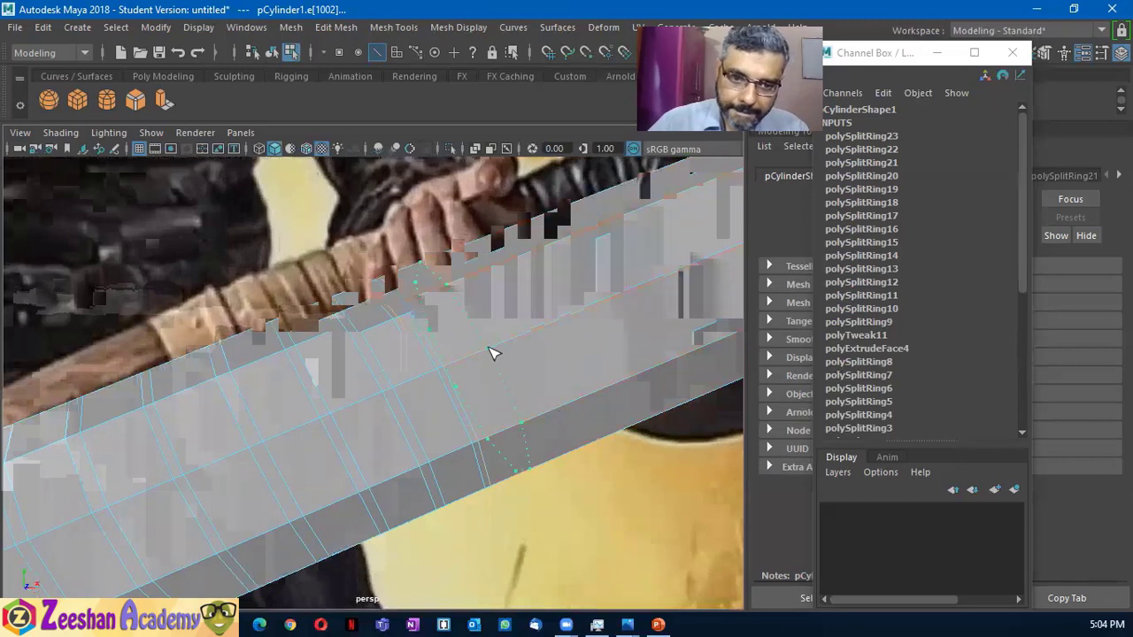
left_click(494, 354)
mouse_move(494, 354)
left_mouse_down("alt")
mouse_move(519, 392)
mouse_move(480, 404)
mouse_move(630, 313)
left_mouse_up("alt")
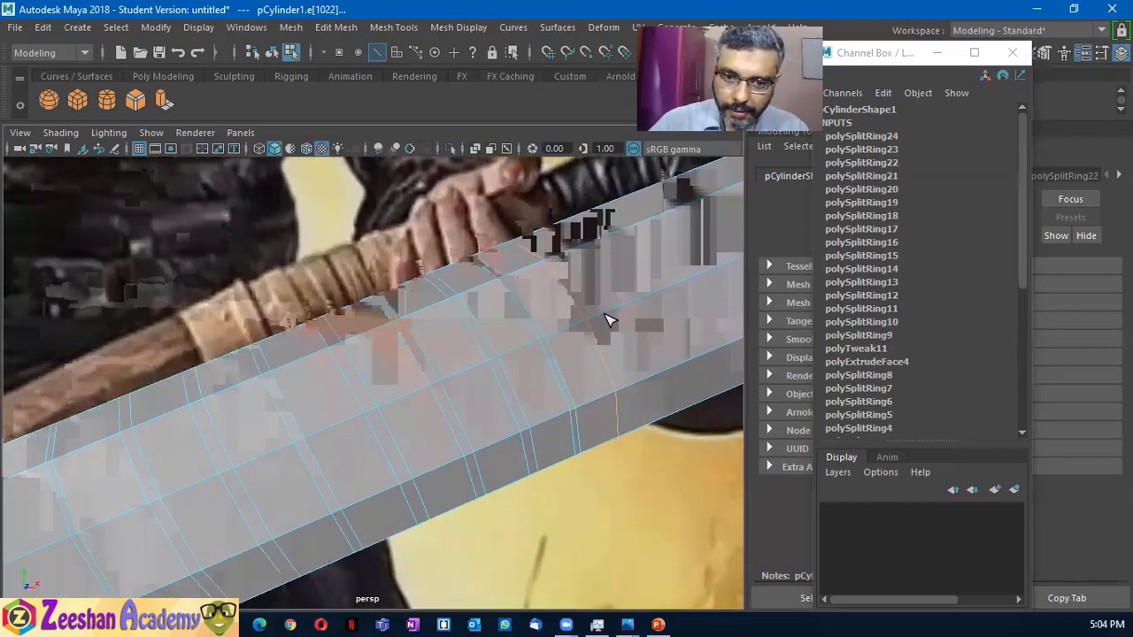
left_click(607, 320)
left_click_drag(291, 449, 392, 392, "alt")
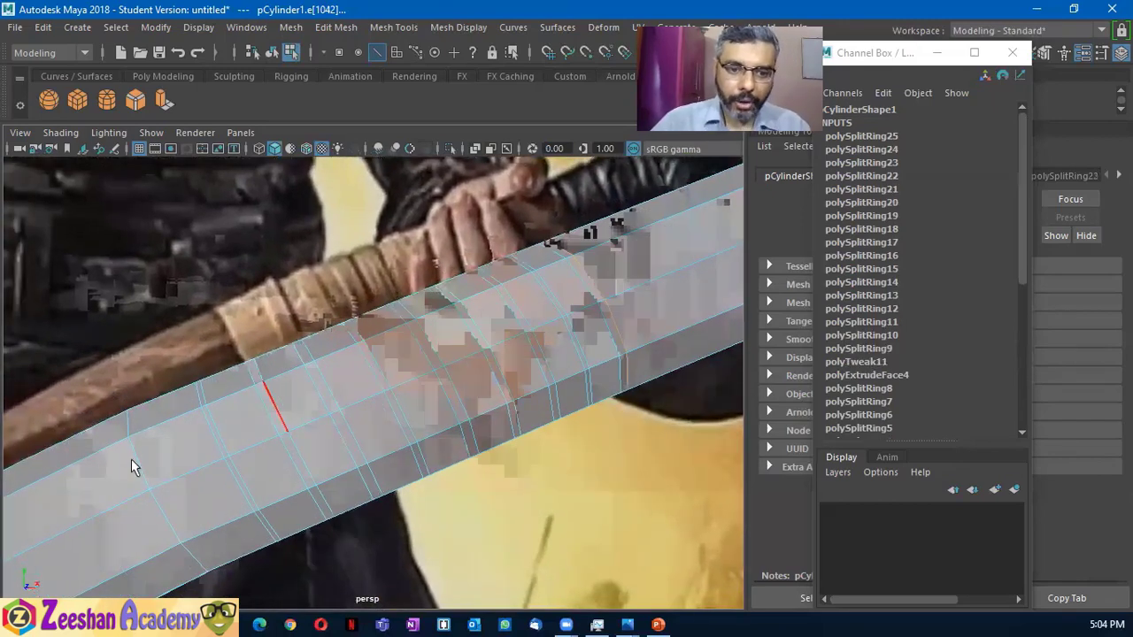
mouse_move(252, 443)
left_mouse_down("alt")
mouse_move(392, 392)
mouse_move(377, 371)
left_mouse_up("alt")
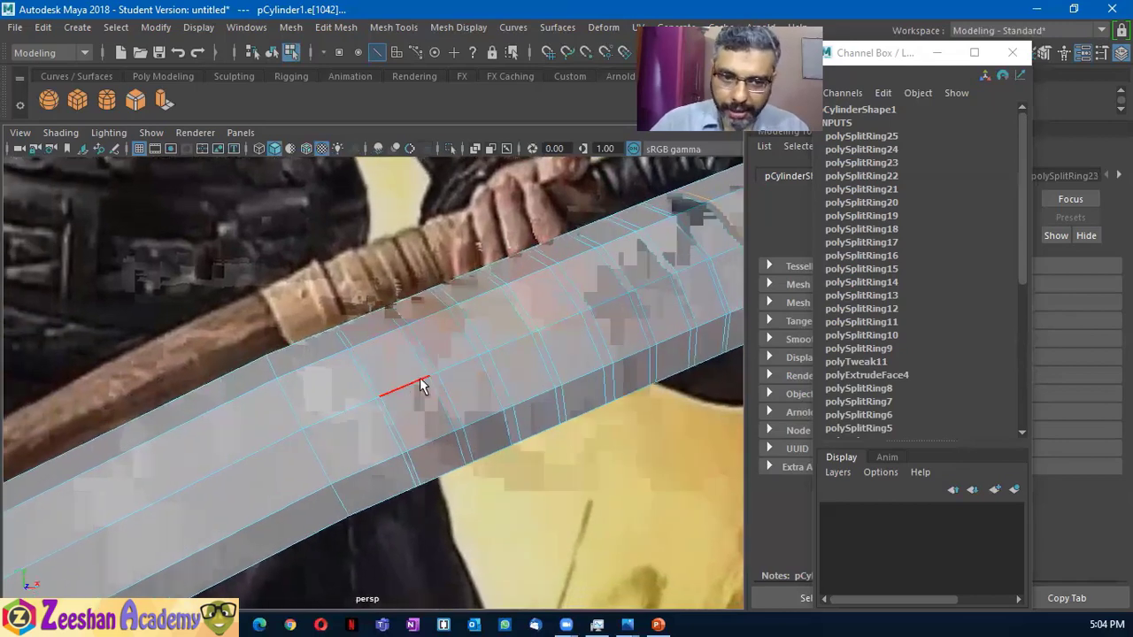
left_click_drag(366, 416, 171, 482, "alt")
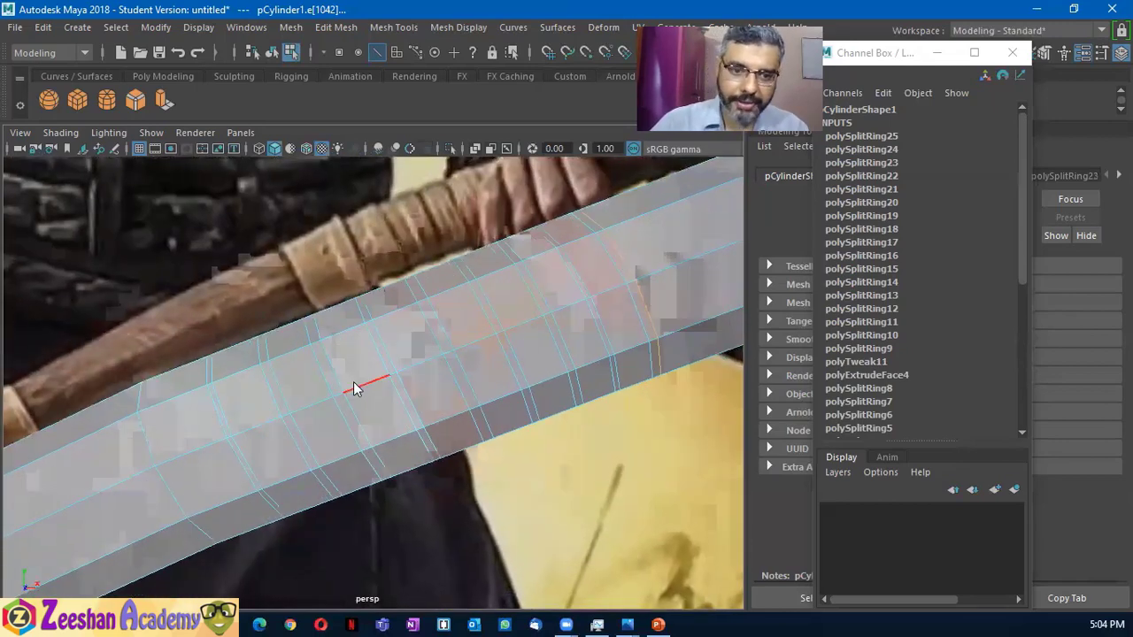
right_click_drag(354, 142, 353, 187)
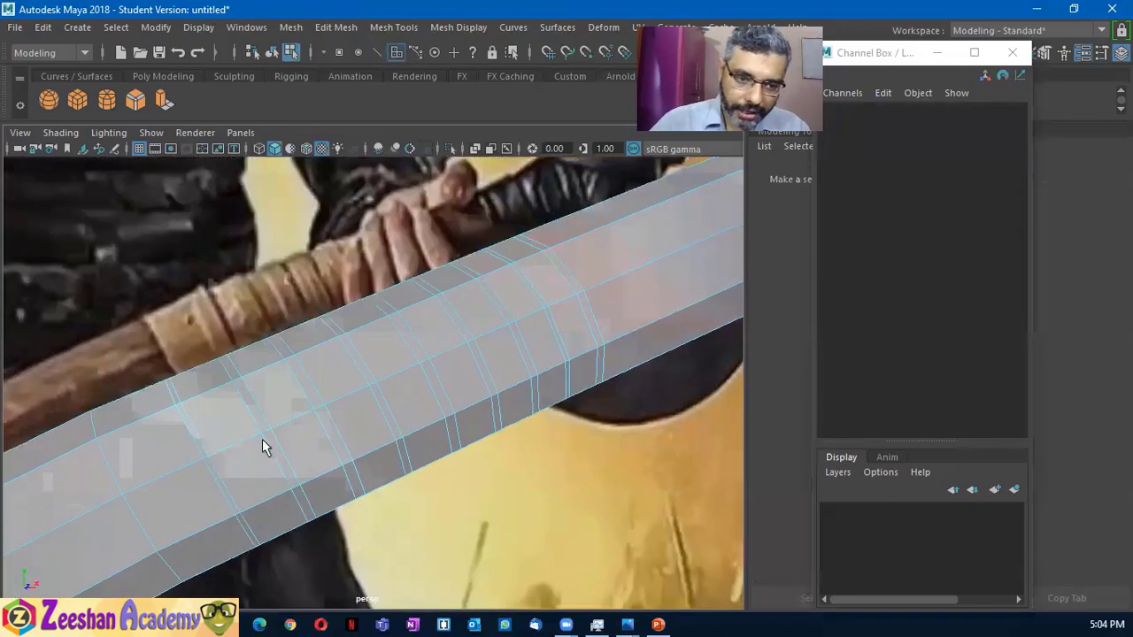
Select each wide face ring between the narrow strips along the handle's grip section
left_click(227, 435)
double_click(240, 456, "shift")
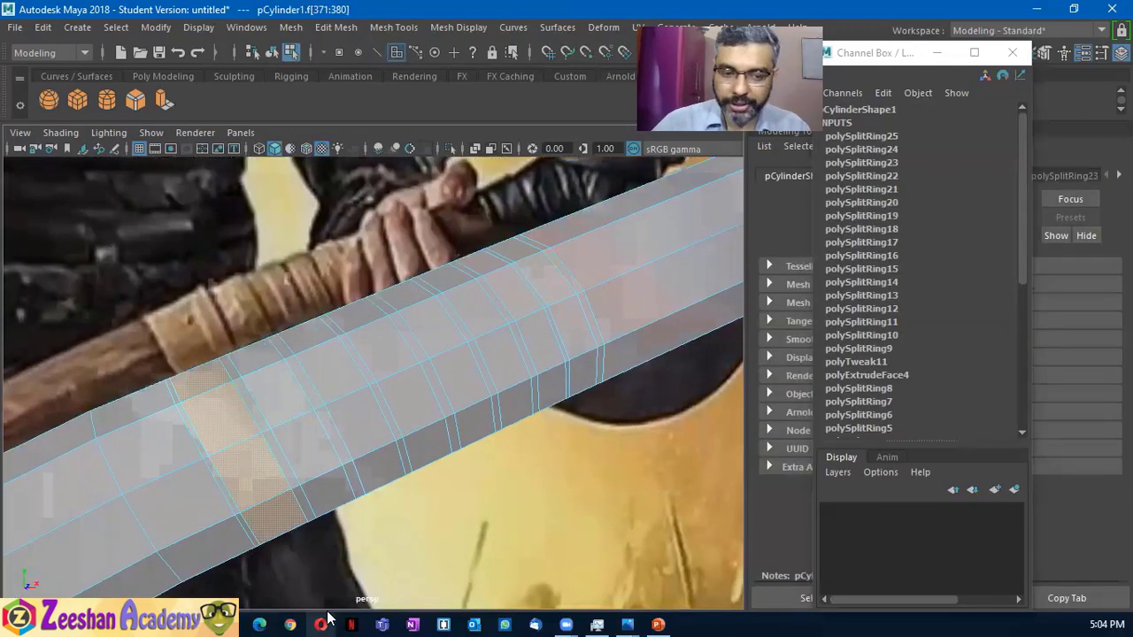
left_click(302, 437, "shift")
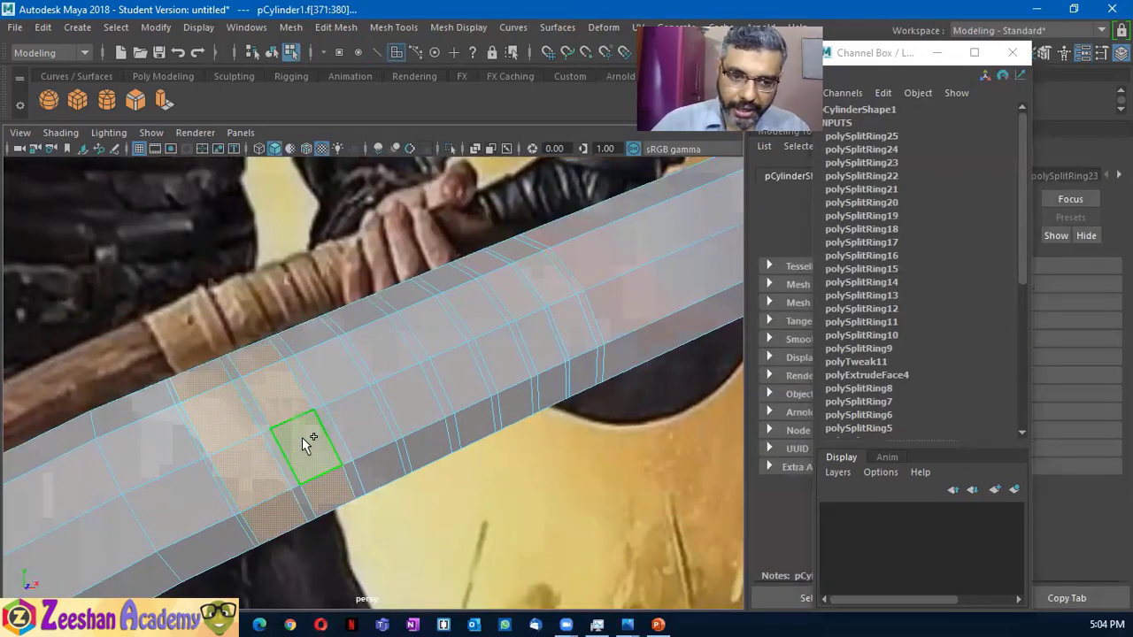
left_click(364, 412, "shift")
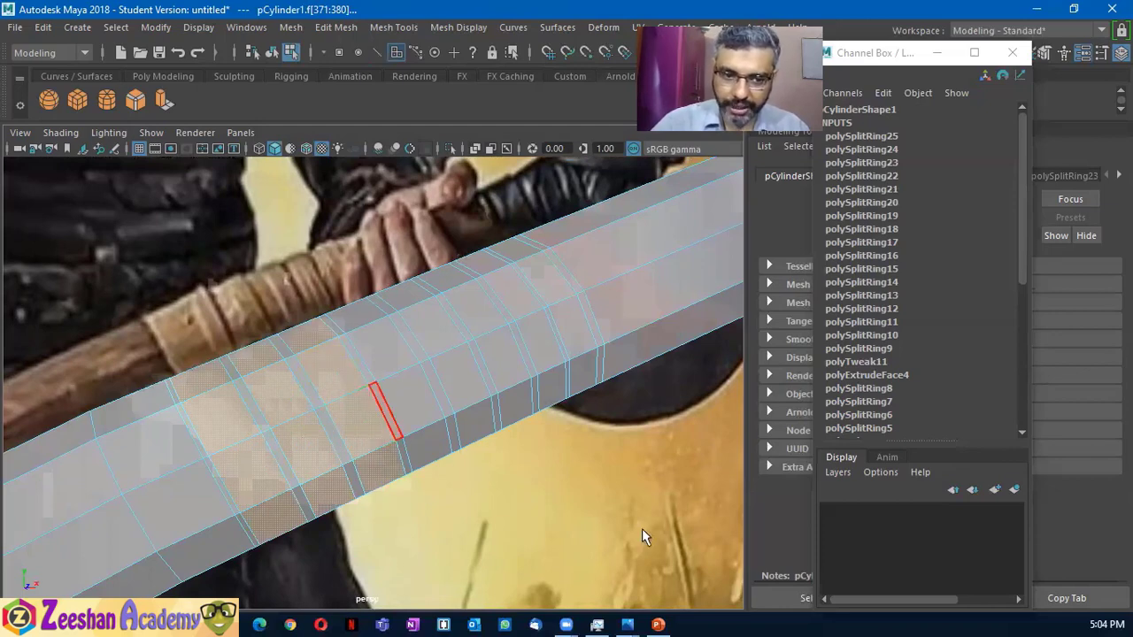
left_click(406, 388, "shift")
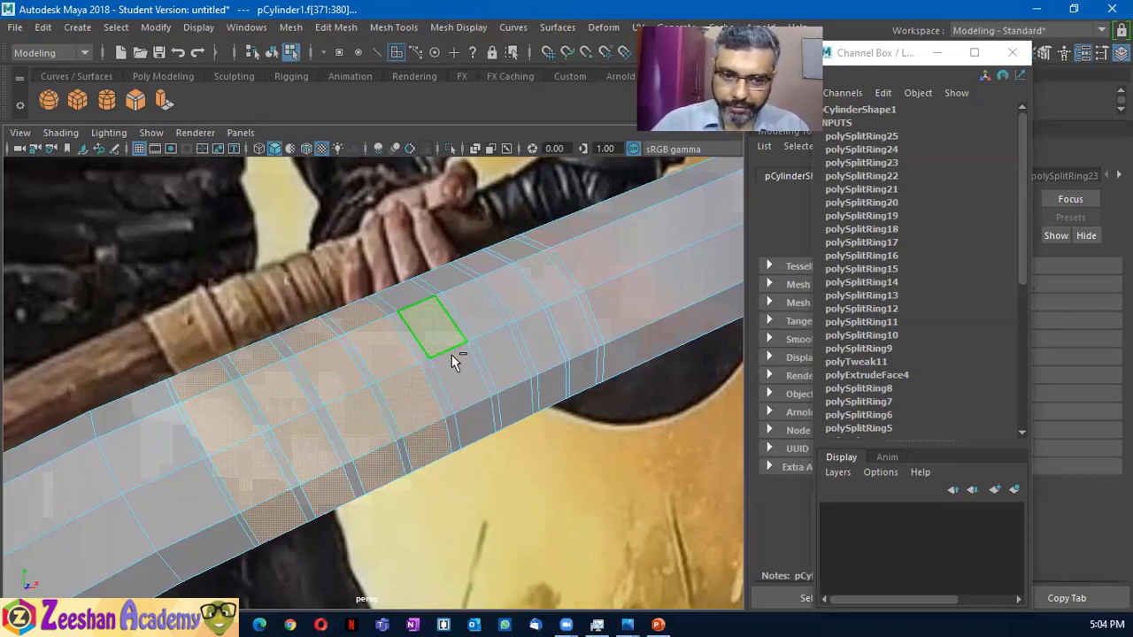
left_click(483, 318, "shift")
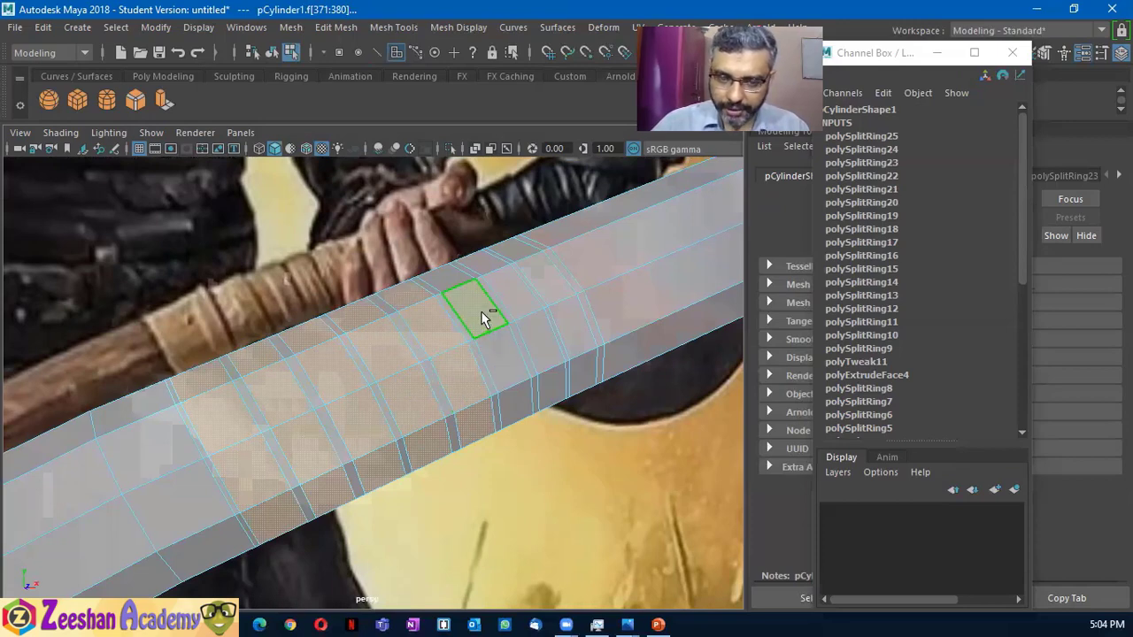
left_click(504, 353, "shift")
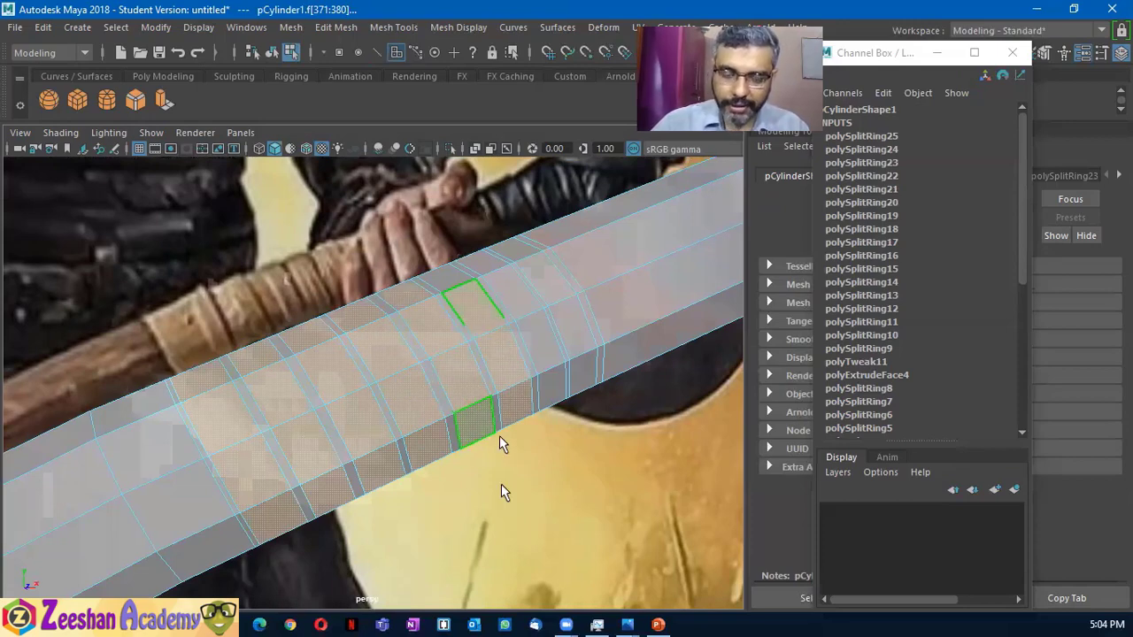
left_click_drag(500, 484, 468, 434, "alt")
left_click(497, 326, "shift")
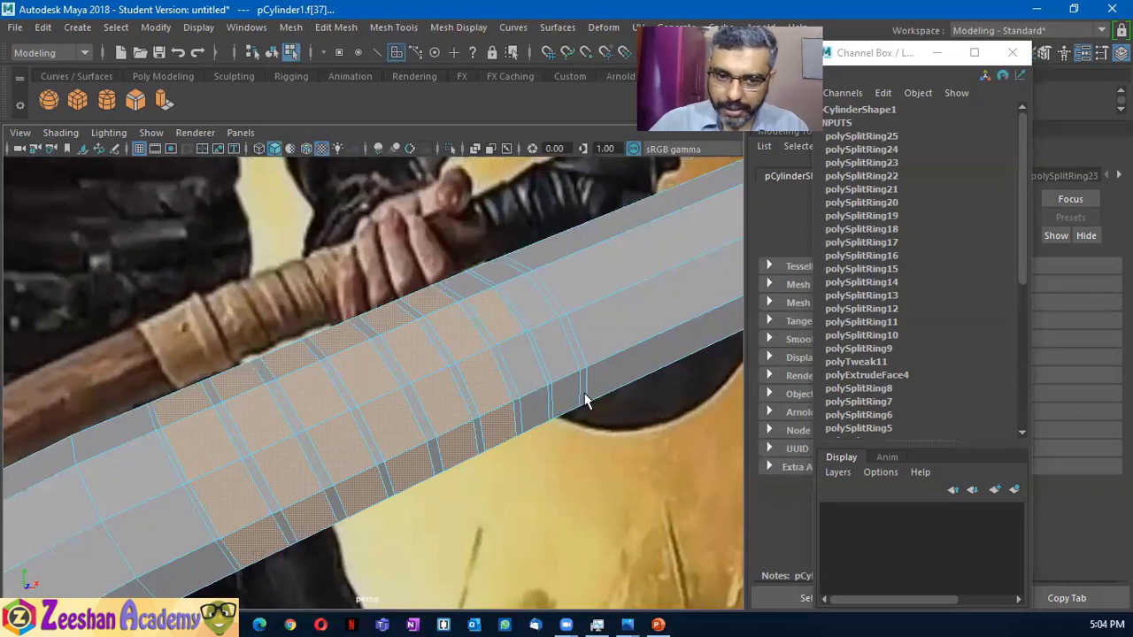
left_click(523, 363, "shift")
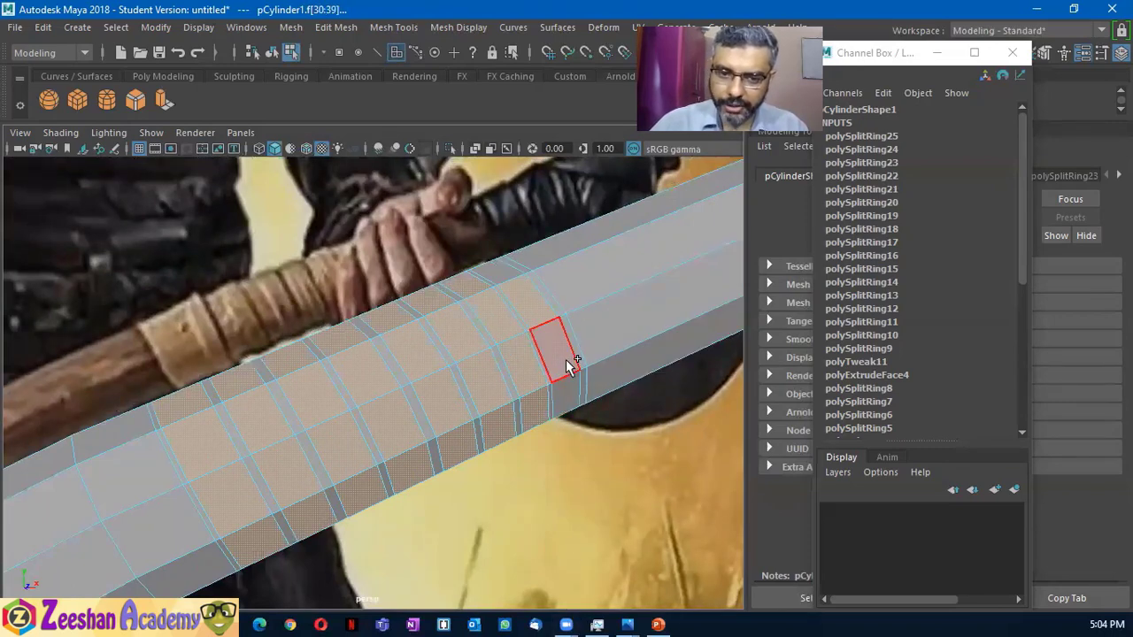
middle_click_drag(559, 430, 318, 476, "alt")
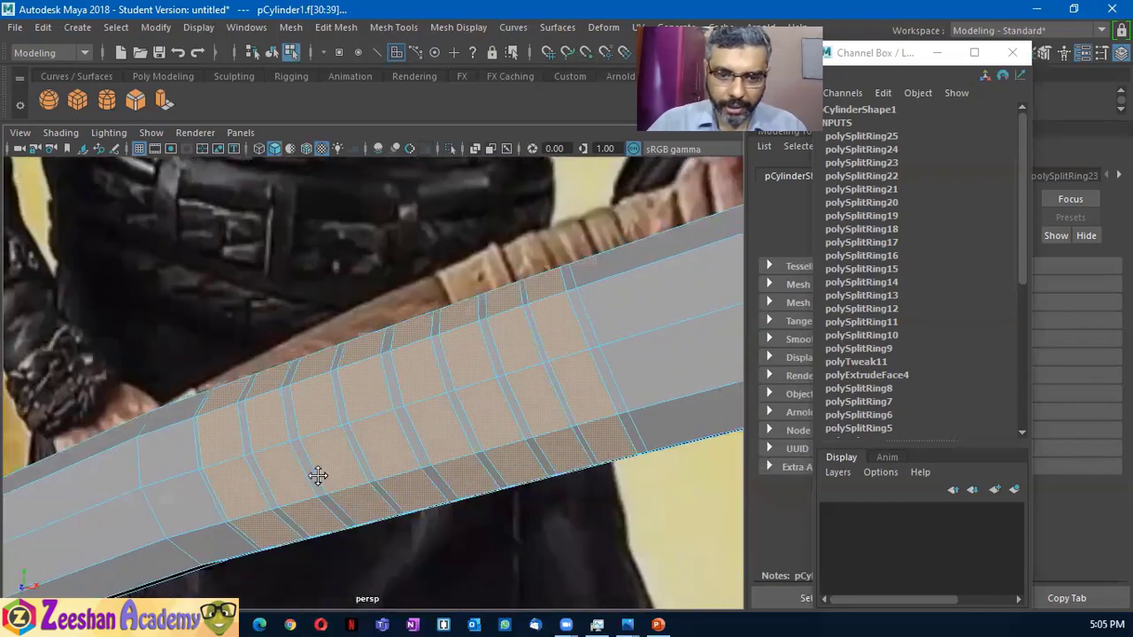
mouse_move(318, 476)
left_mouse_down("alt")
mouse_move(379, 412)
mouse_move(424, 417)
mouse_move(385, 394)
mouse_move(402, 347)
left_mouse_up("alt")
Extrude the selected face rings and pull them out to Local Translate Z 0.0381
key("ctrl+e")
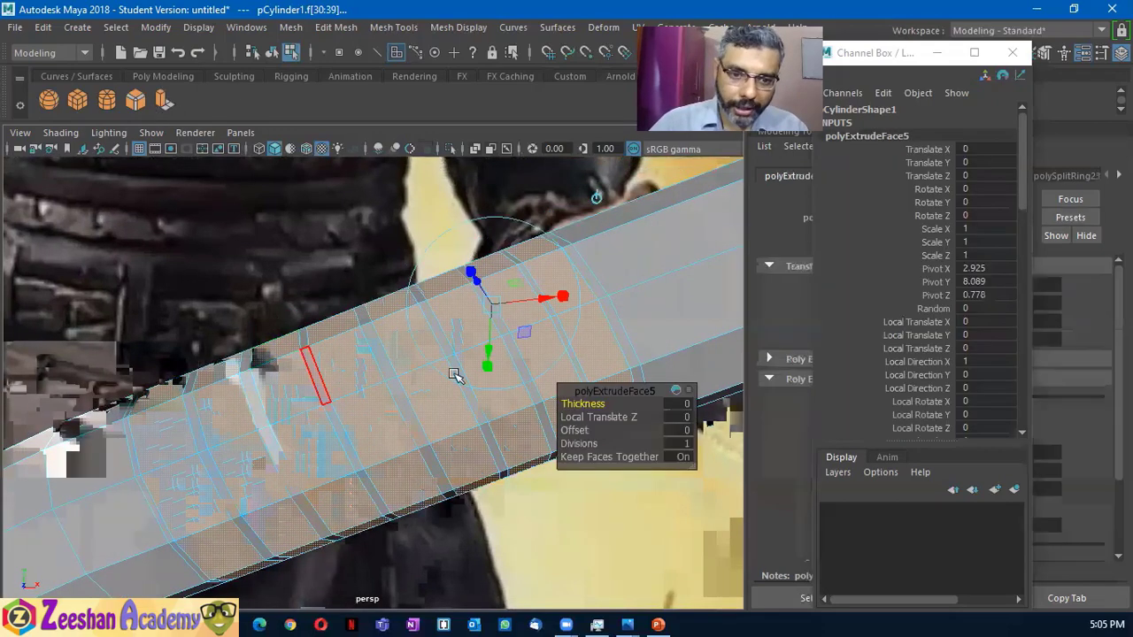
mouse_move(491, 295)
left_mouse_down()
mouse_move(470, 278)
mouse_move(340, 396)
left_mouse_up()
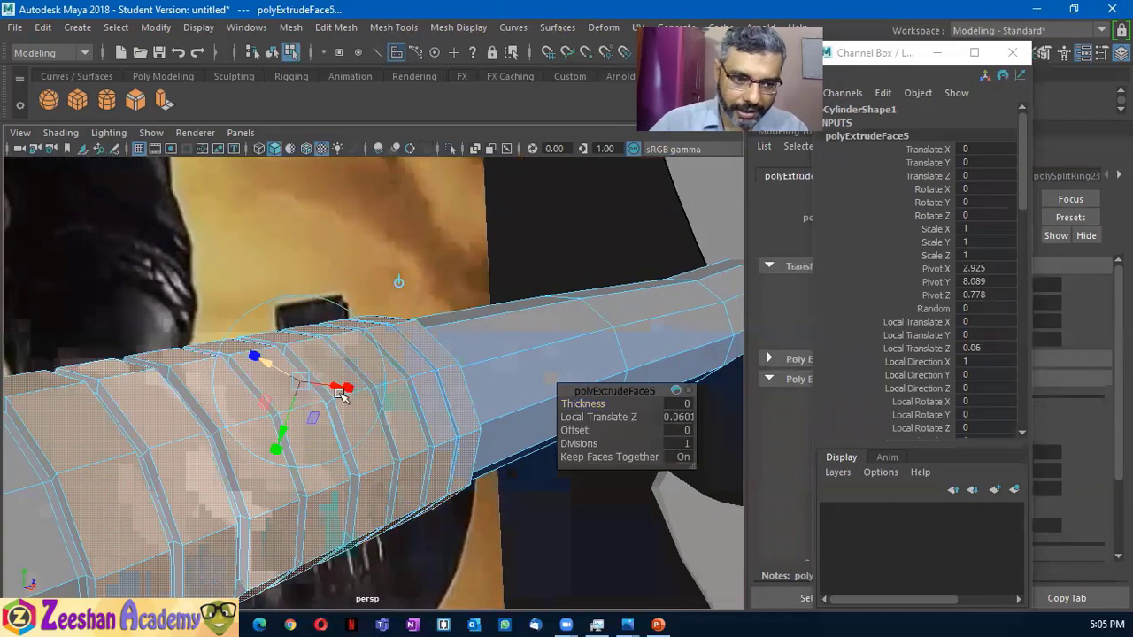
mouse_move(283, 372)
left_mouse_down("alt")
mouse_move(321, 488)
mouse_move(169, 417)
mouse_move(236, 257)
mouse_move(203, 245)
left_mouse_up("alt")
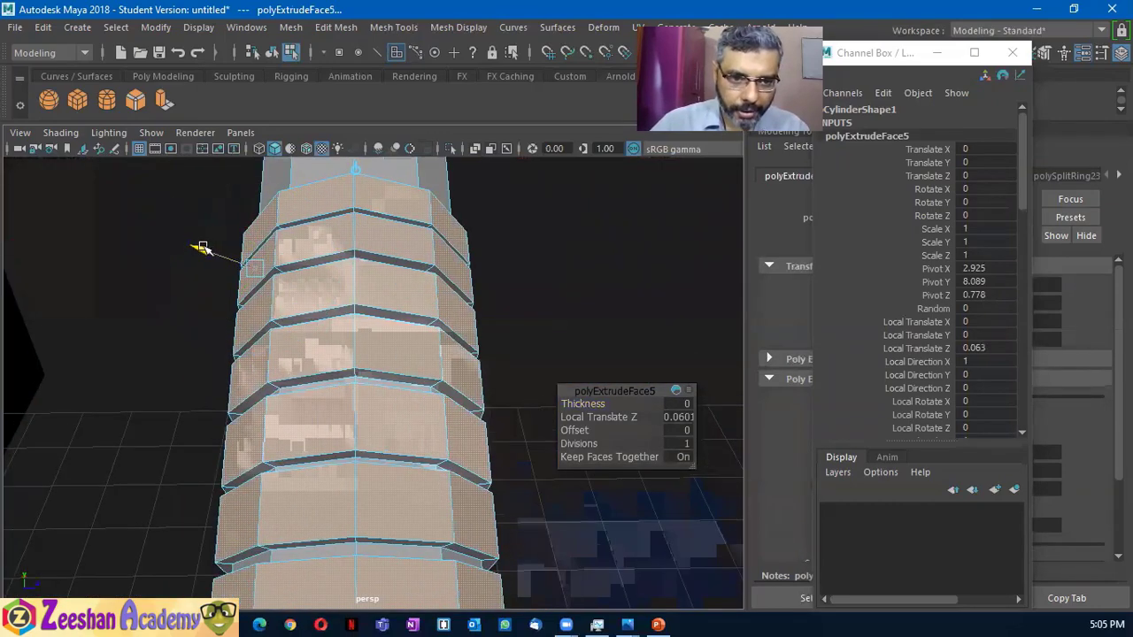
mouse_move(296, 291)
left_mouse_down("alt")
mouse_move(260, 329)
mouse_move(384, 359)
mouse_move(351, 372)
mouse_move(321, 437)
mouse_move(471, 386)
left_mouse_up("alt")
key("ctrl+z")
key("ctrl+z")
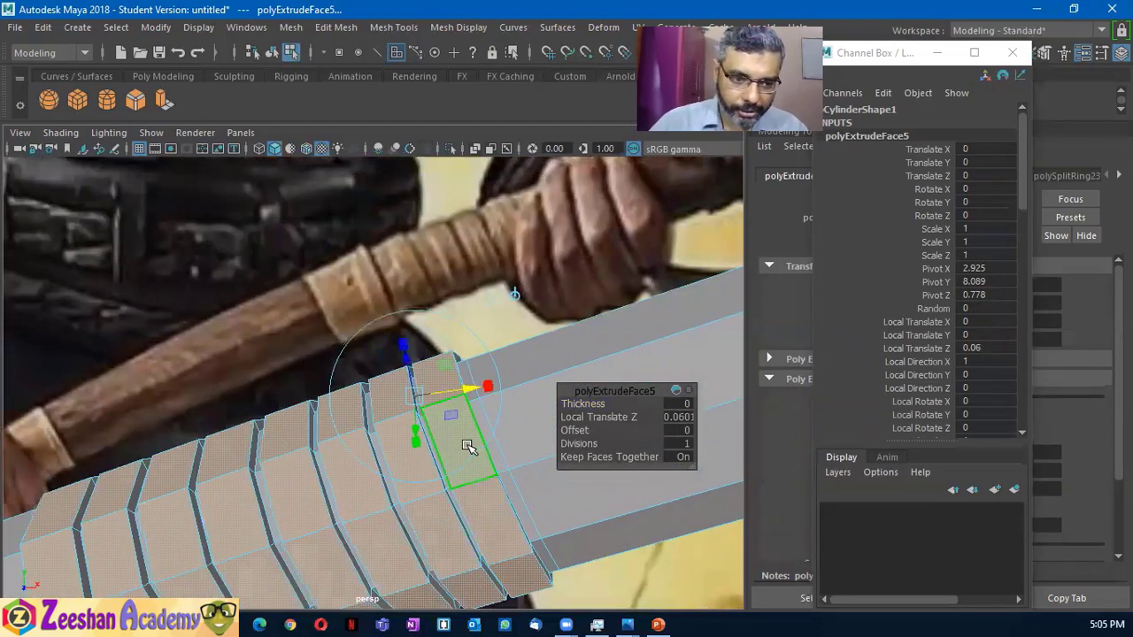
mouse_move(378, 452)
left_mouse_down("alt")
mouse_move(379, 419)
mouse_move(435, 430)
mouse_move(463, 389)
mouse_move(456, 402)
mouse_move(599, 505)
mouse_move(172, 382)
left_mouse_up("alt")
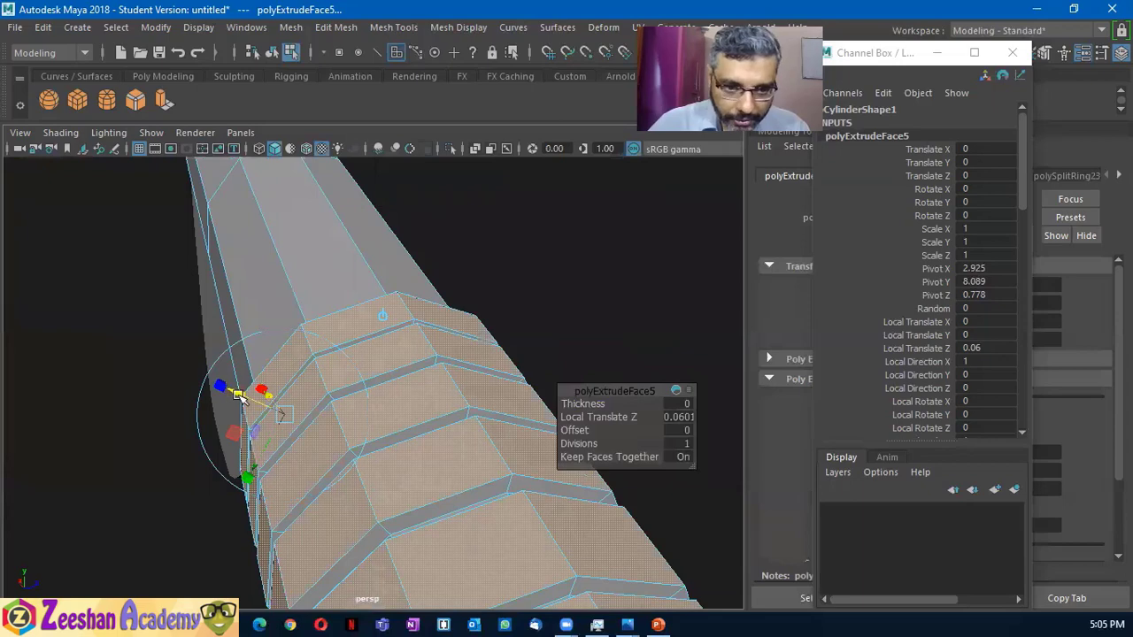
mouse_move(239, 396)
left_mouse_down()
mouse_move(252, 400)
mouse_move(241, 393)
left_mouse_up()
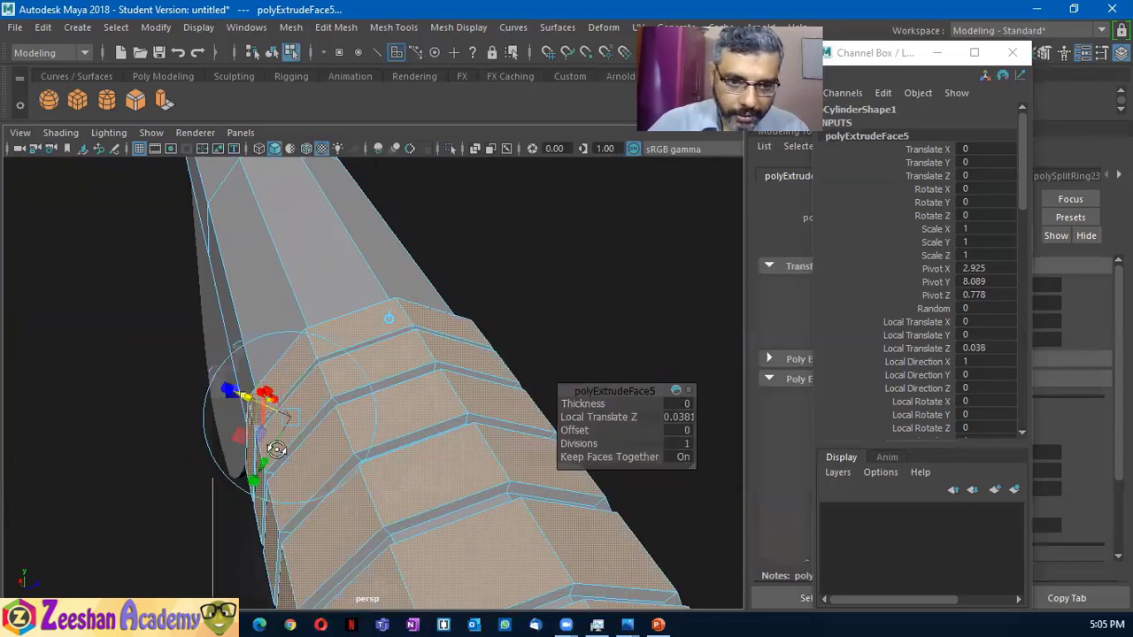
Shift the extruded bands slightly along the handle and orbit around to inspect them
left_click_drag(276, 449, 30, 458, "alt")
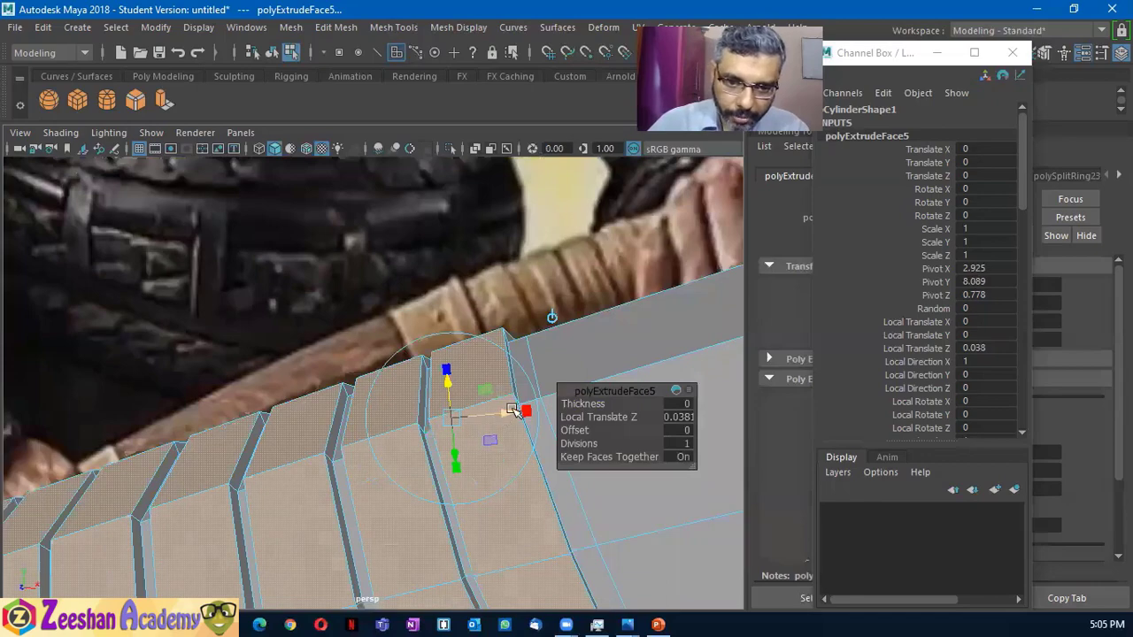
mouse_move(518, 407)
left_mouse_down()
mouse_move(478, 405)
mouse_move(469, 428)
left_mouse_up()
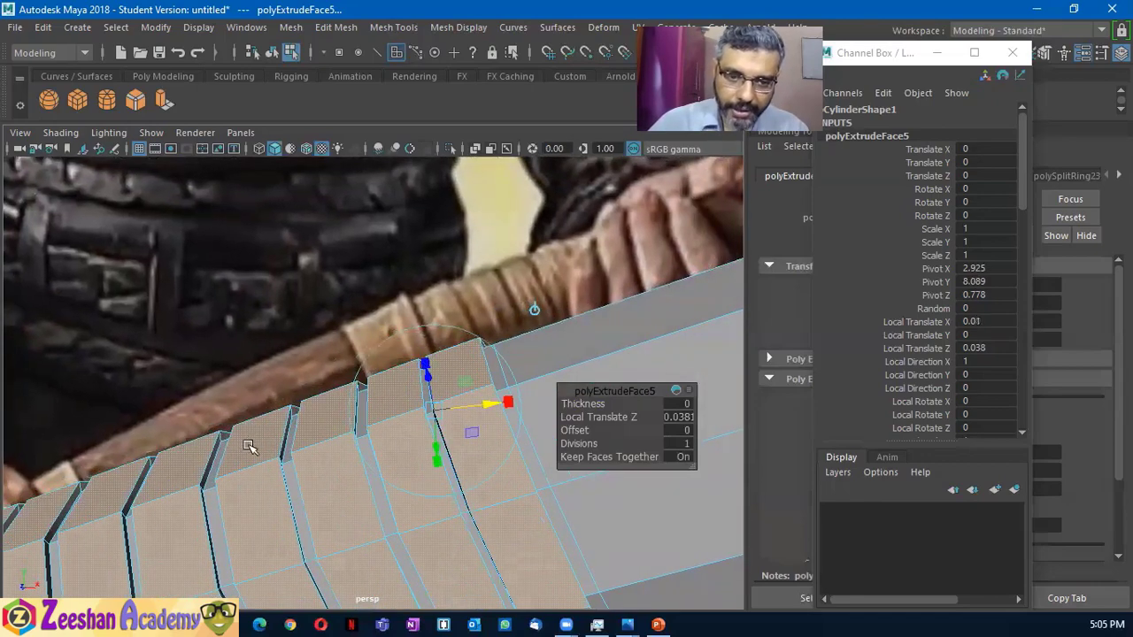
mouse_move(250, 447)
left_mouse_down("alt")
mouse_move(185, 375)
mouse_move(292, 359)
mouse_move(228, 379)
left_mouse_up("alt")
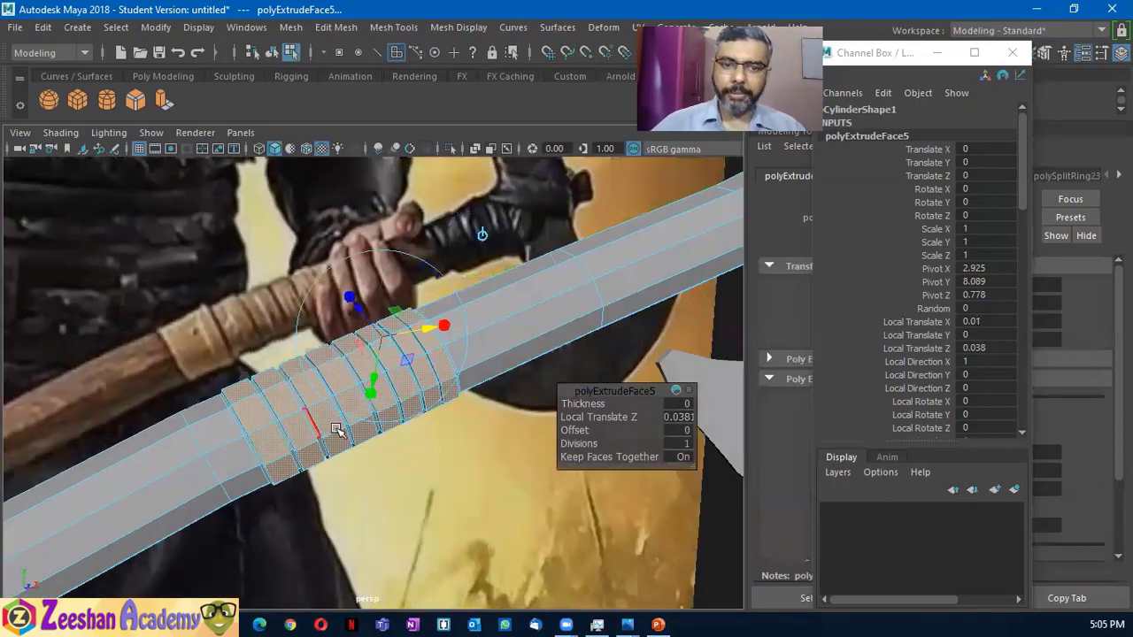
left_click_drag(331, 430, 30, 492, "alt")
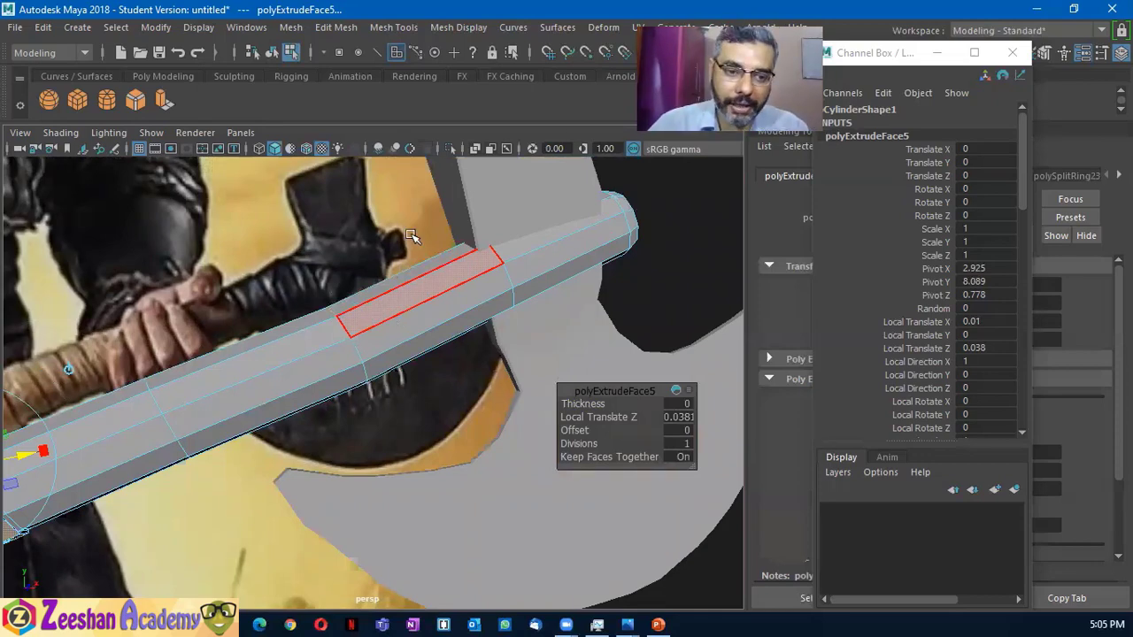
left_click_drag(410, 234, 435, 331, "alt")
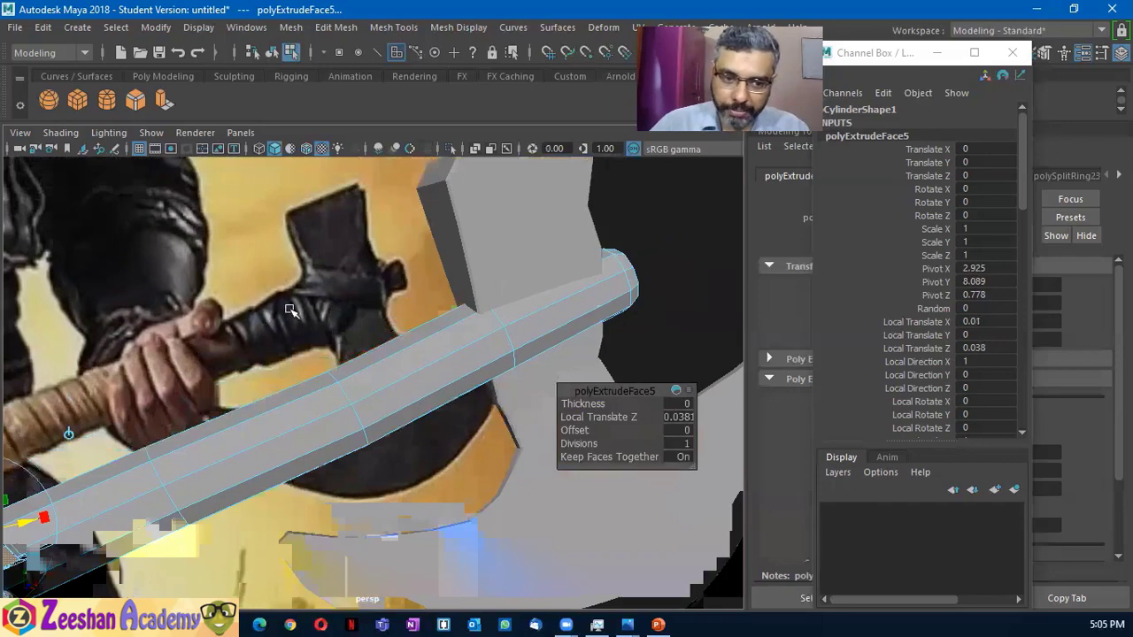
mouse_move(317, 352)
left_mouse_down("alt")
mouse_move(463, 413)
mouse_move(323, 474)
mouse_move(480, 425)
left_mouse_up("alt")
Activate Insert Edge Loop and add the first edge loops across the handle
right_click_drag(398, 144, 401, 329)
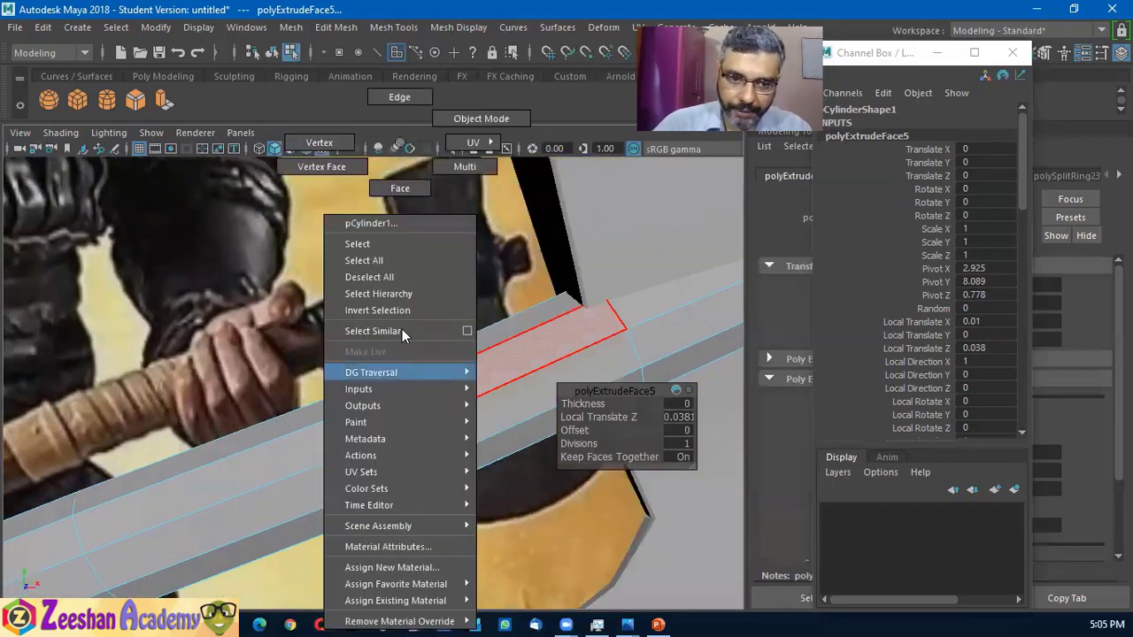
left_click(414, 30)
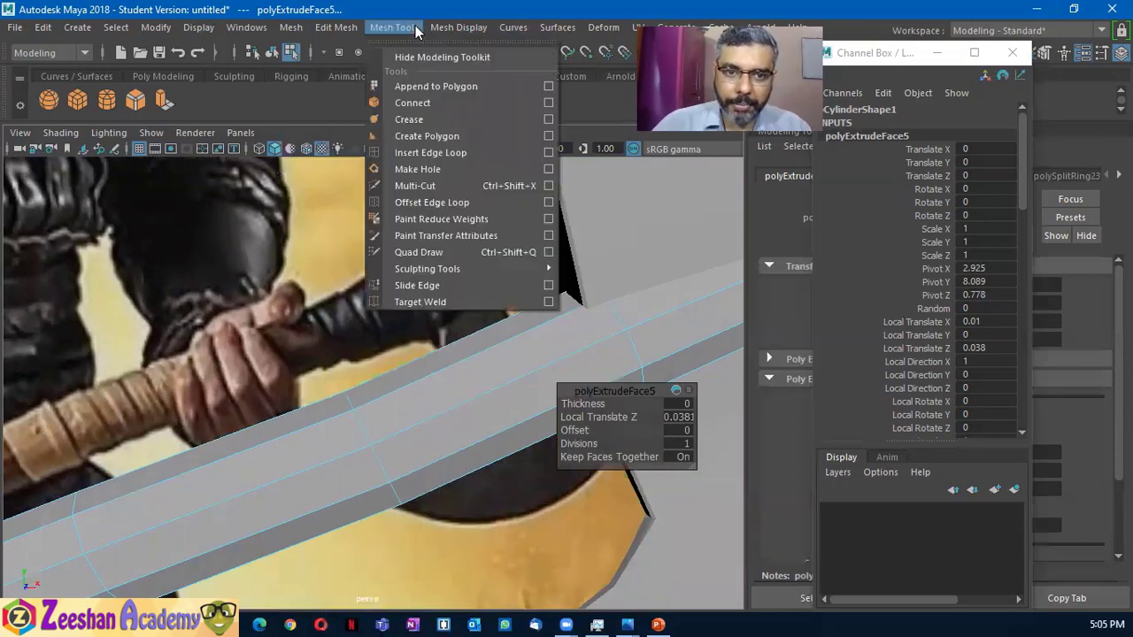
left_click(443, 152)
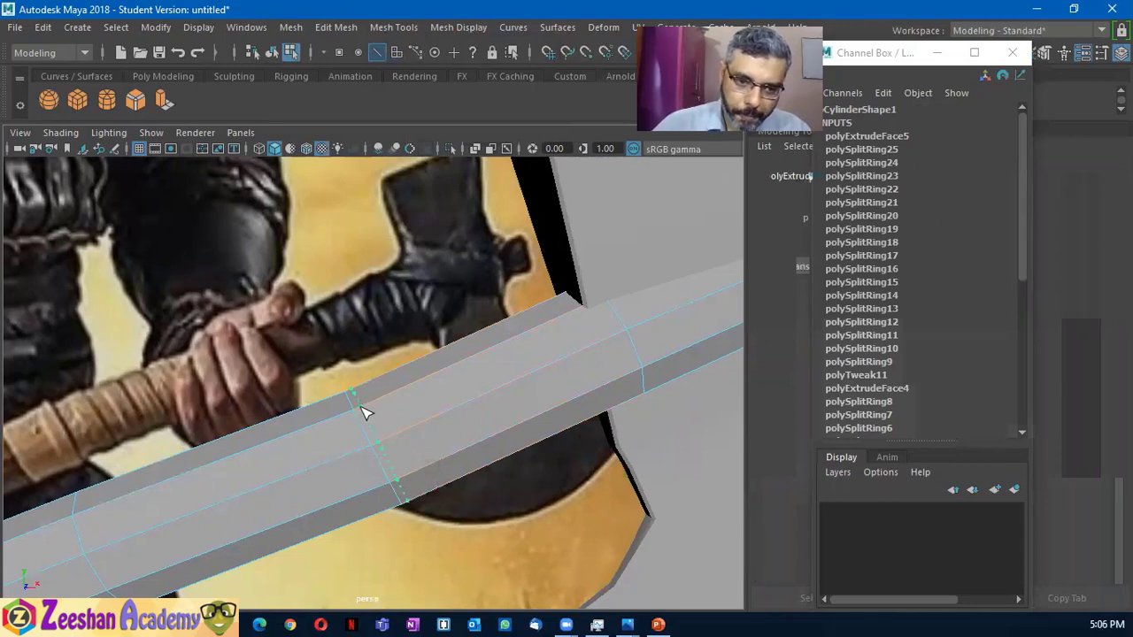
left_click(366, 413)
key("F8")
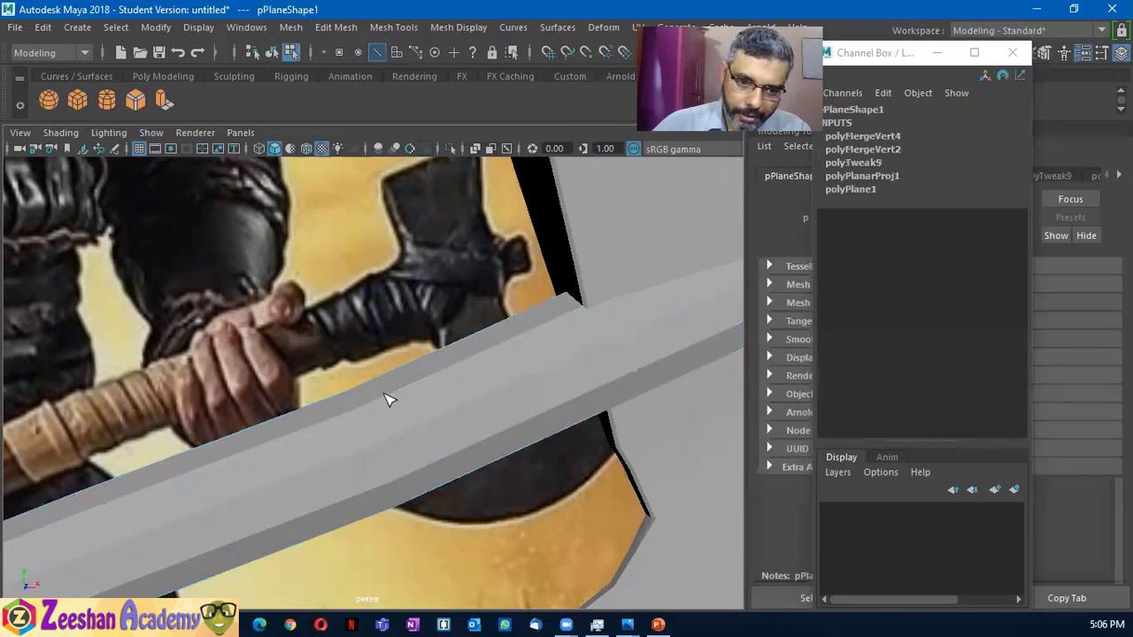
left_click(394, 400)
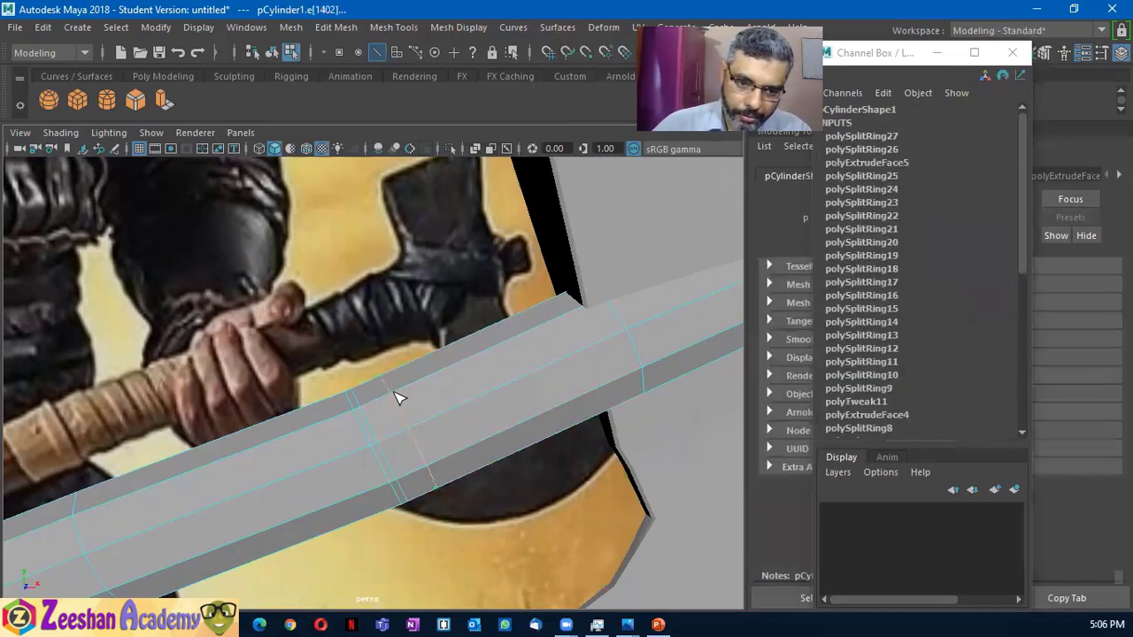
right_click_drag(384, 420, 522, 425, "alt")
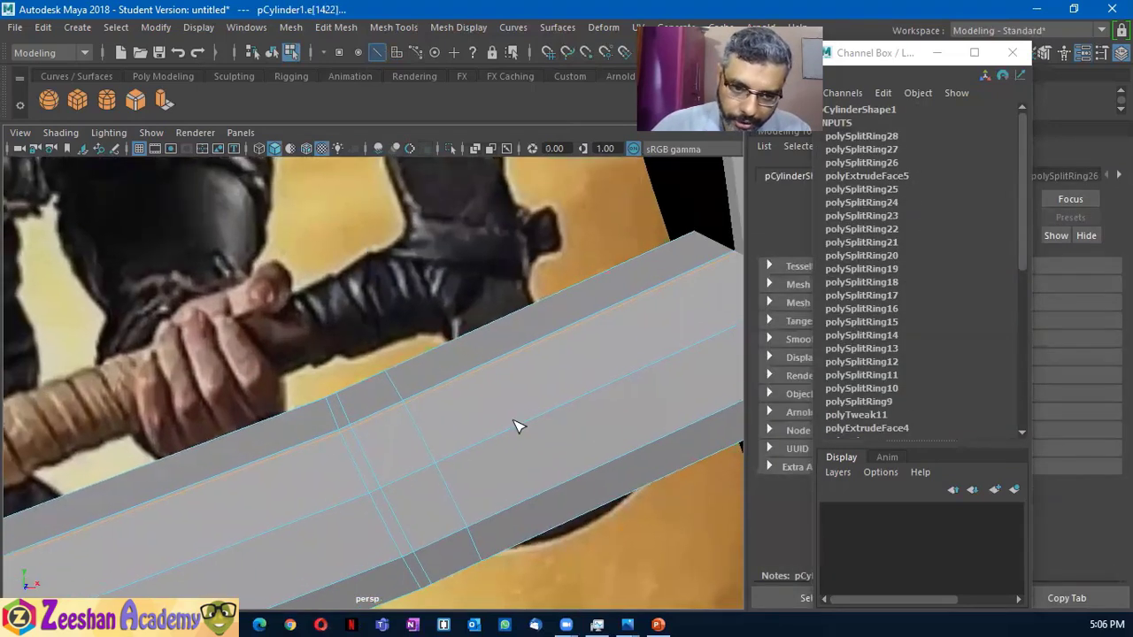
Add more edge loops along the handle, redoing one misplaced loop
left_click(418, 401)
left_click(443, 386)
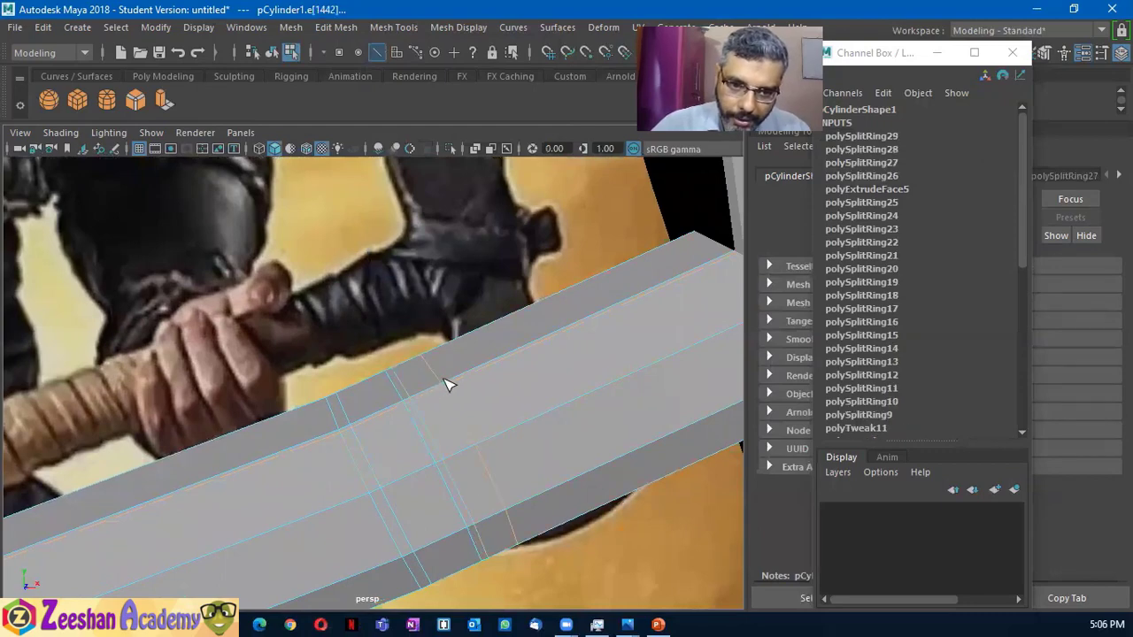
key("ctrl+z")
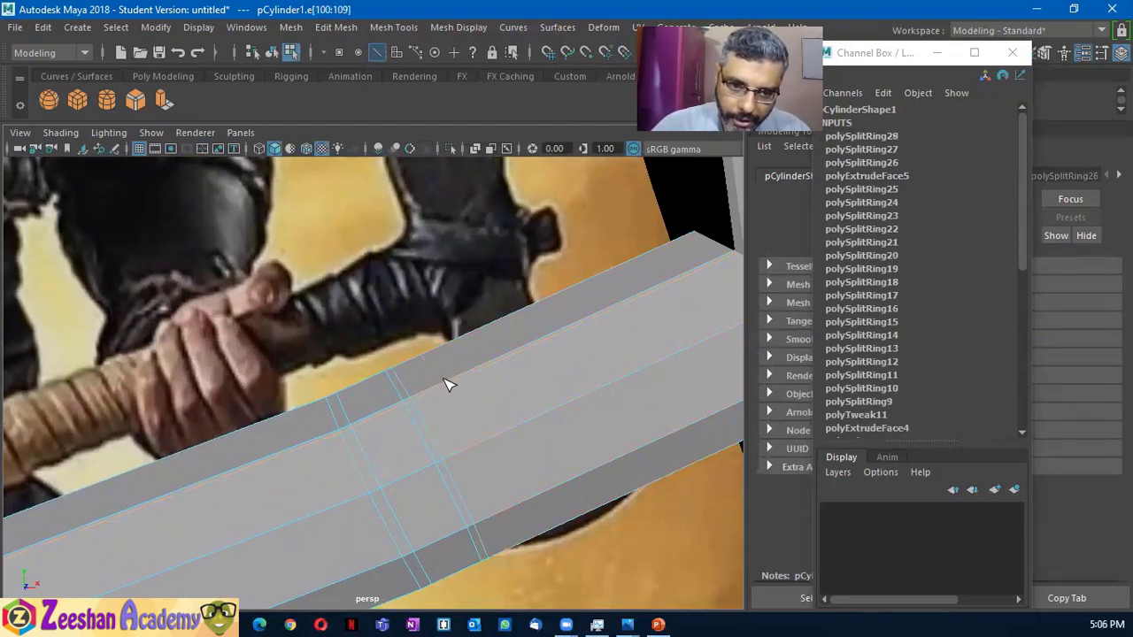
left_click(459, 383)
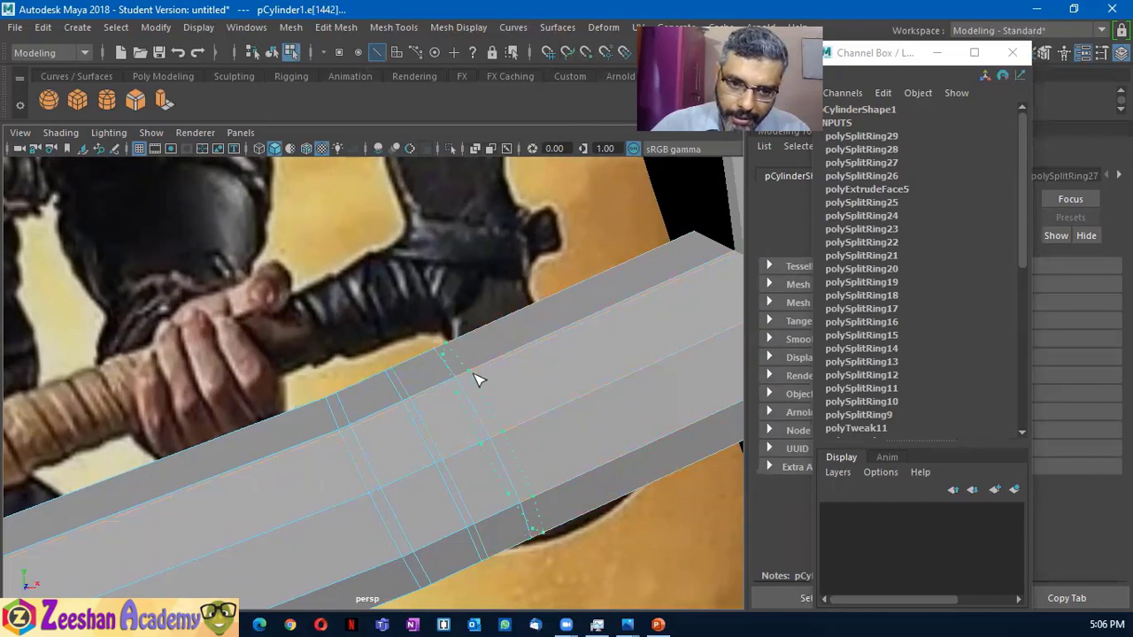
left_click(478, 381)
middle_click_drag(478, 381, 397, 447, "alt")
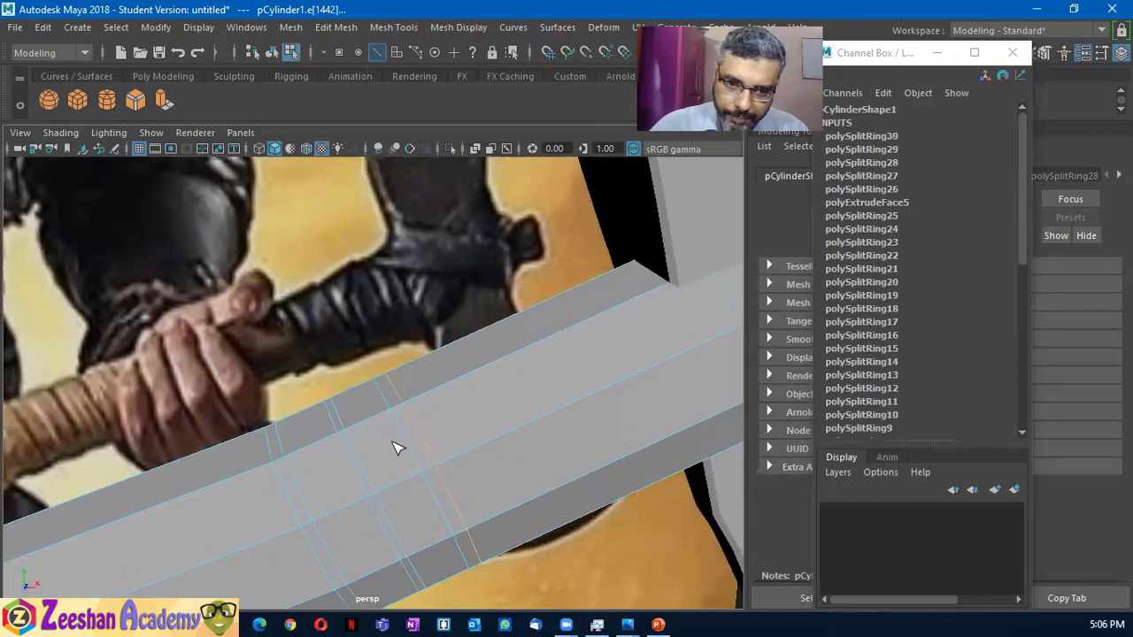
left_click(465, 380)
left_click(477, 375)
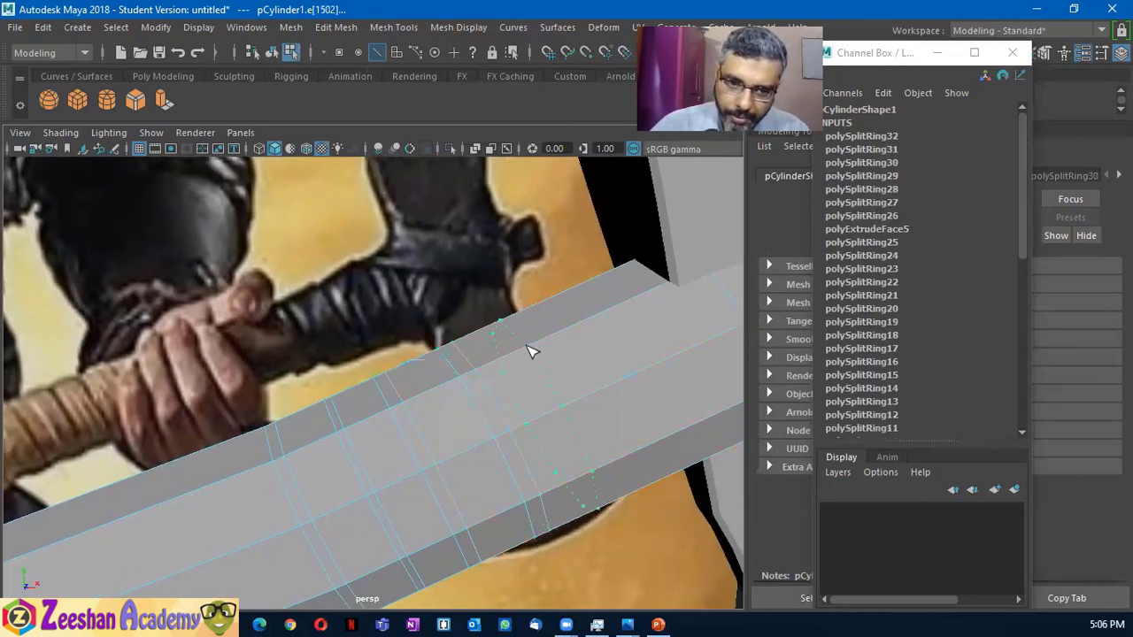
Add the final edge loops near the axe head, then switch to face selection
left_click(531, 352)
middle_click_drag(531, 351, 431, 435, "alt")
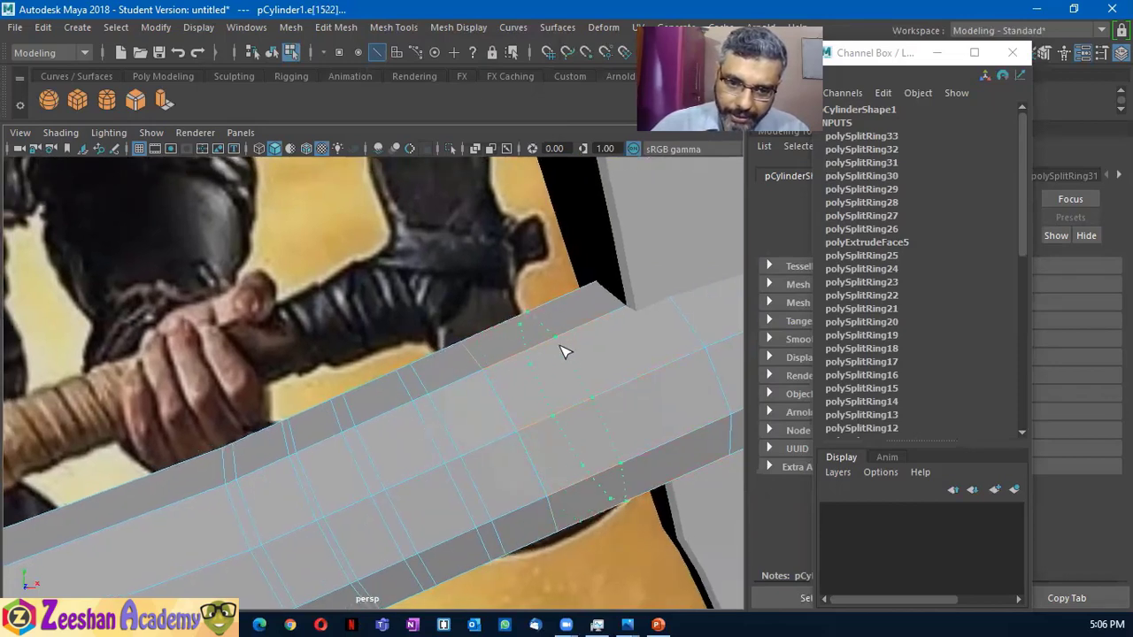
left_click(511, 390)
mouse_move(511, 390)
middle_mouse_down("alt")
mouse_move(391, 480)
mouse_move(531, 480)
mouse_move(373, 406)
middle_mouse_up("alt")
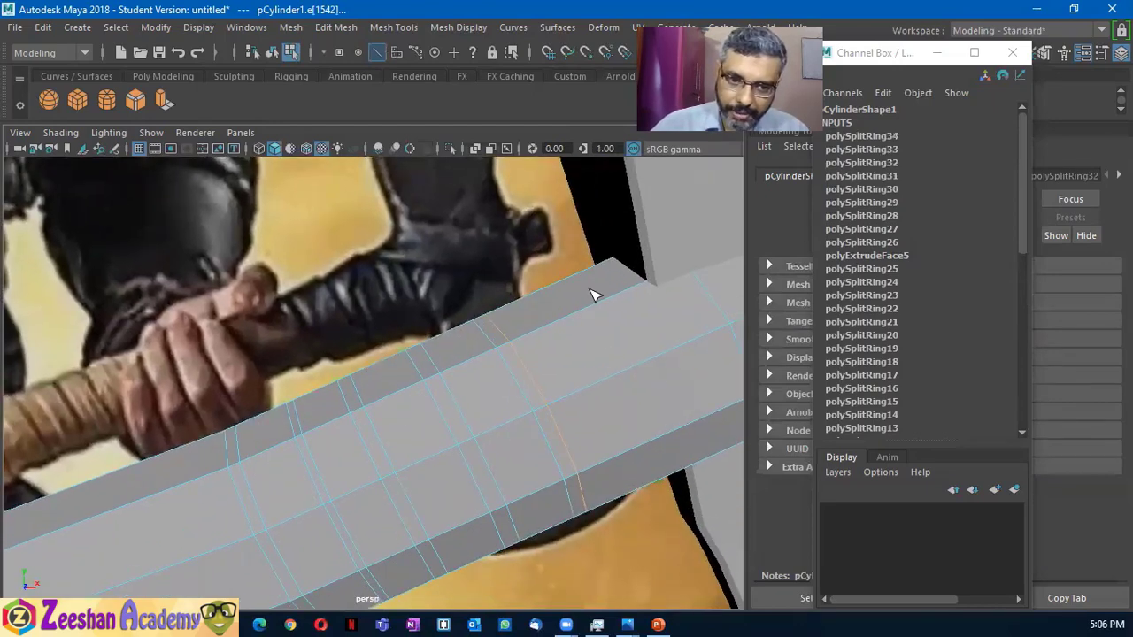
left_click(560, 326)
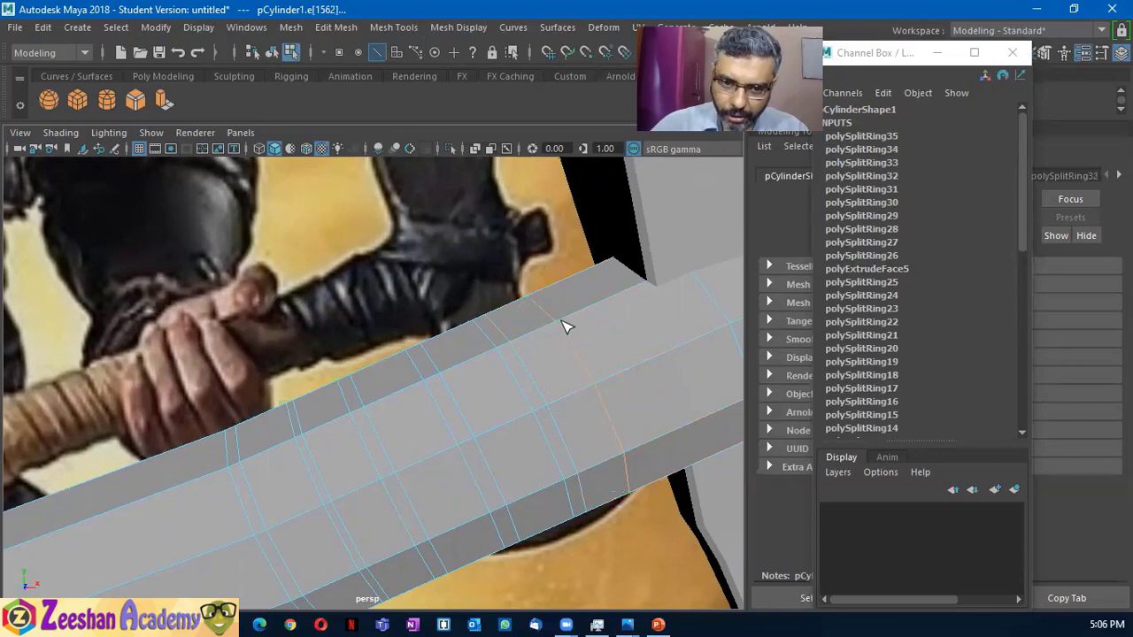
left_click(592, 345)
mouse_move(614, 397)
middle_mouse_down("alt")
mouse_move(599, 425)
mouse_move(384, 422)
mouse_move(482, 382)
middle_mouse_up("alt")
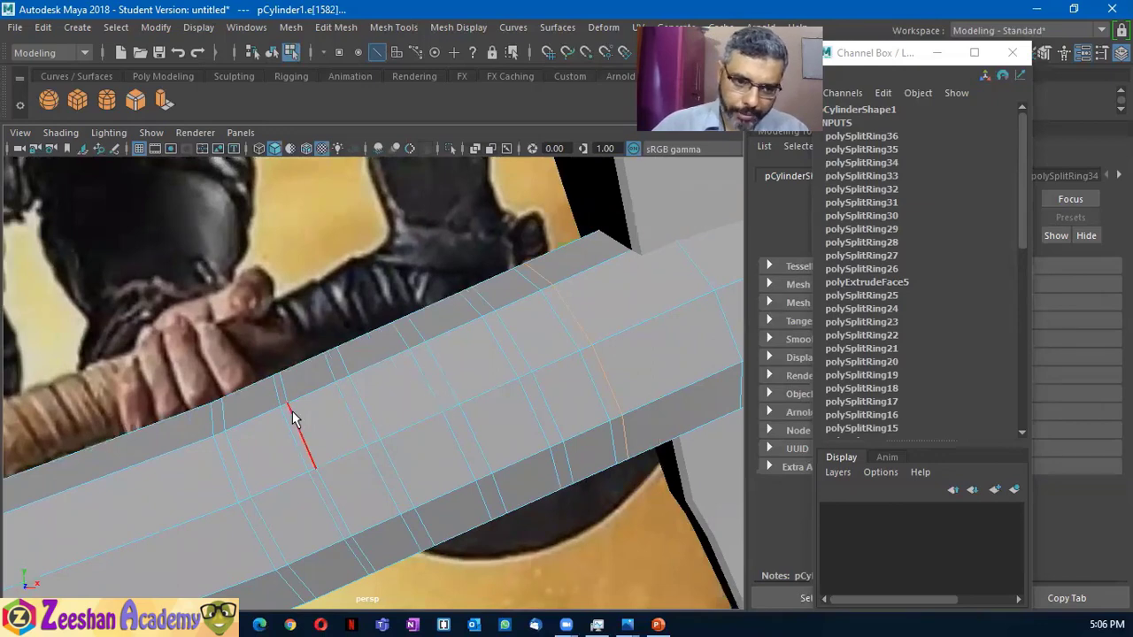
right_click_drag(296, 217, 295, 190)
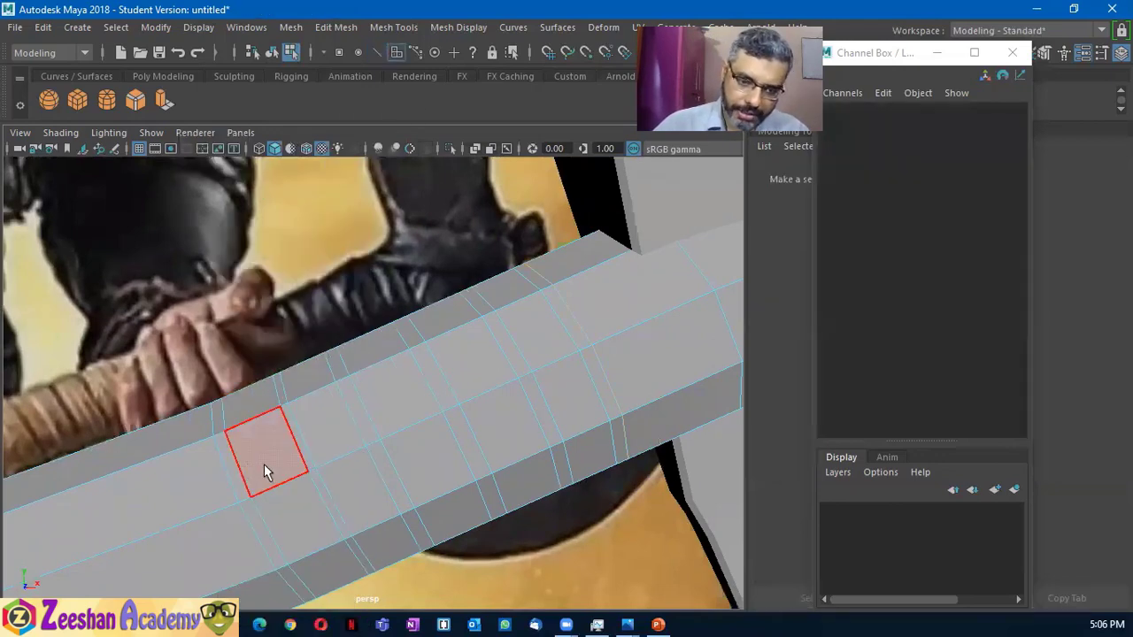
Select five face rings on the handle below the axe head
left_click_drag(264, 463, 379, 445, "alt")
left_click(285, 415)
left_click_drag(326, 480, 311, 460, "alt")
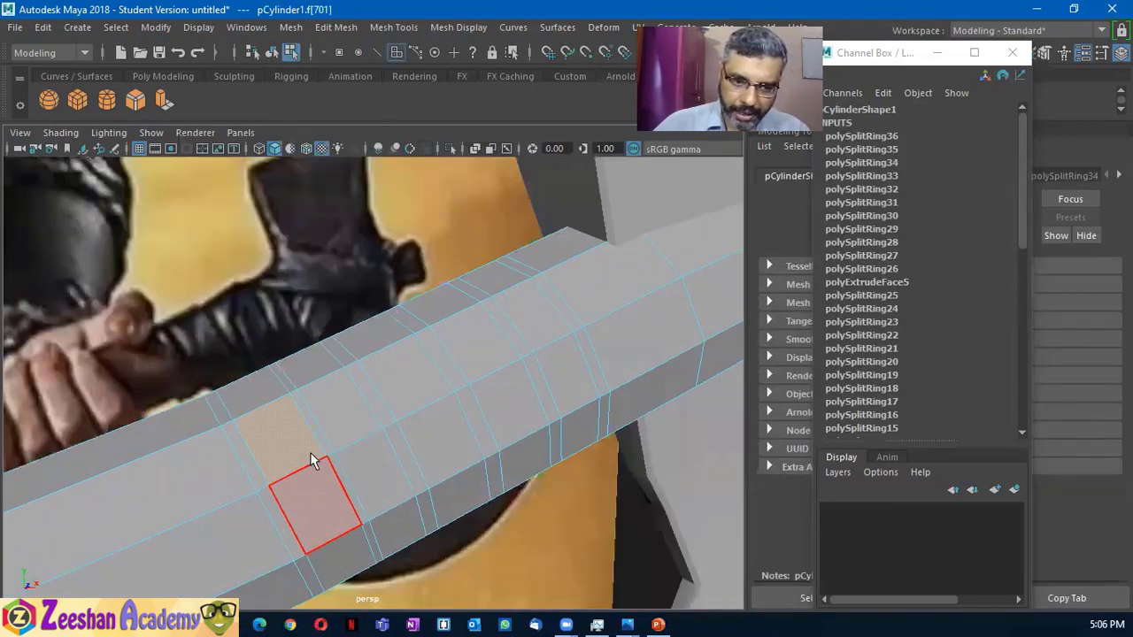
double_click(316, 513, "shift")
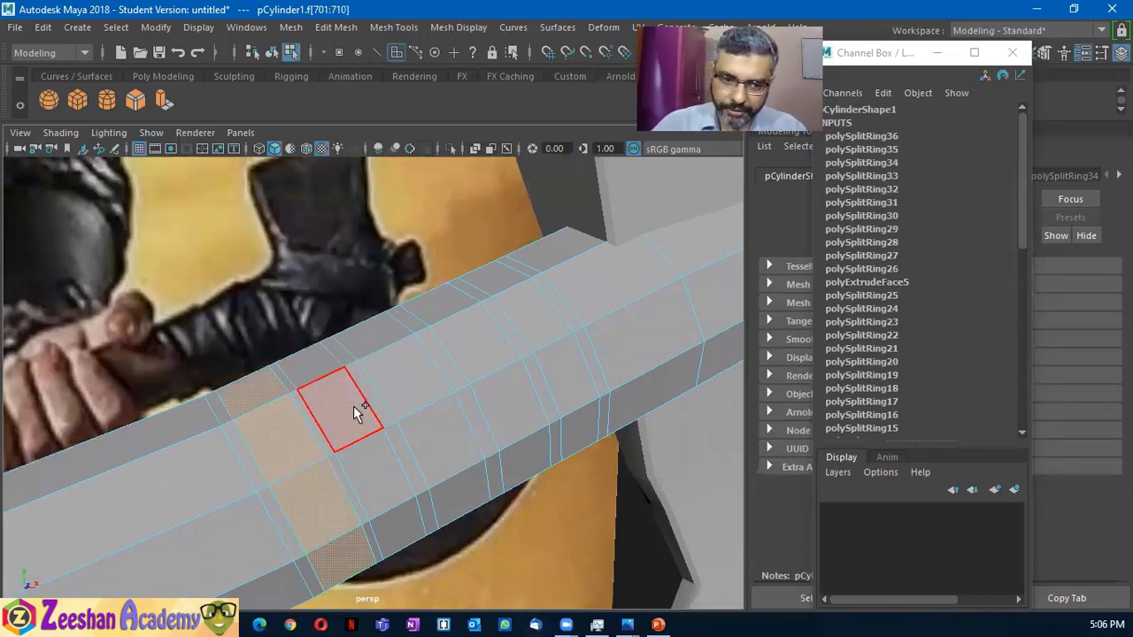
double_click(369, 459, "shift")
double_click(434, 423, "shift")
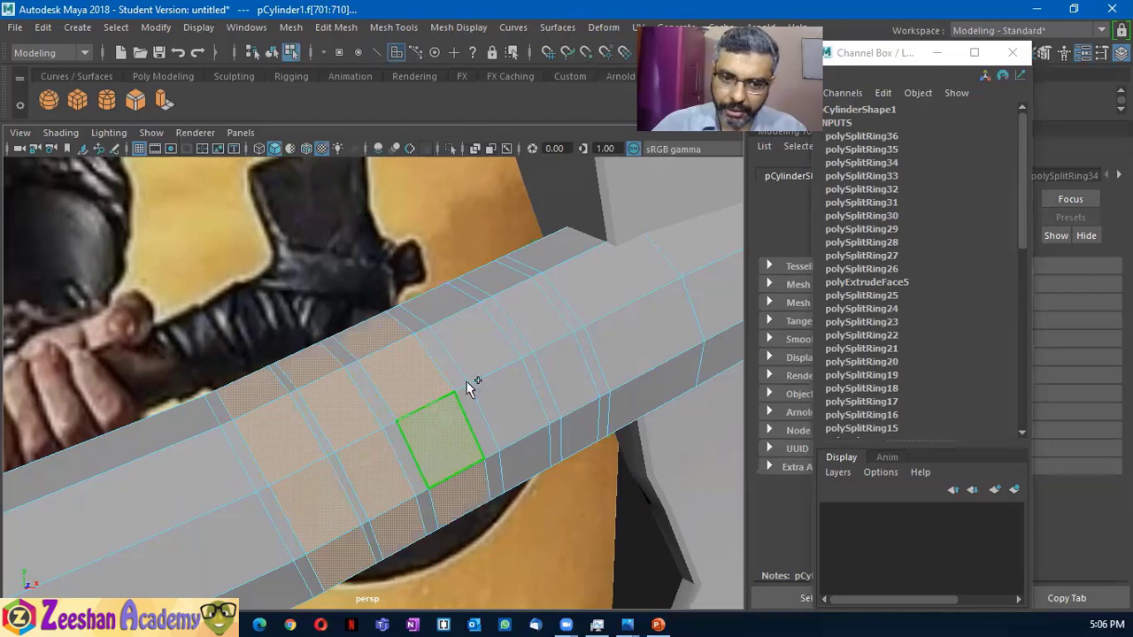
double_click(518, 416, "shift")
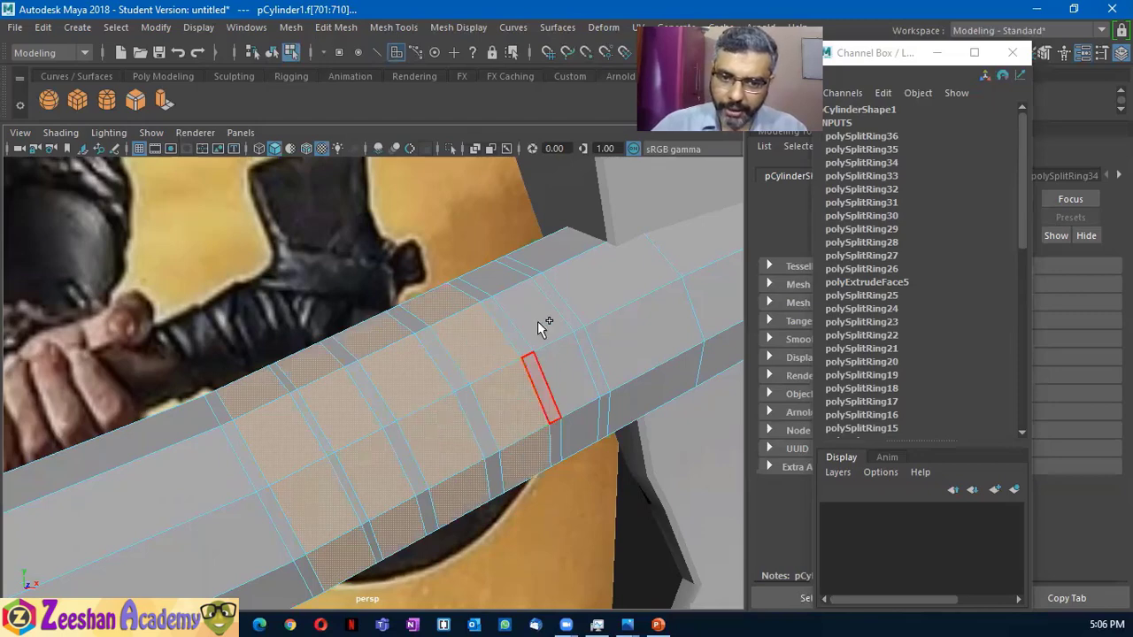
double_click(564, 370, "shift")
left_click_drag(594, 477, 523, 447, "alt")
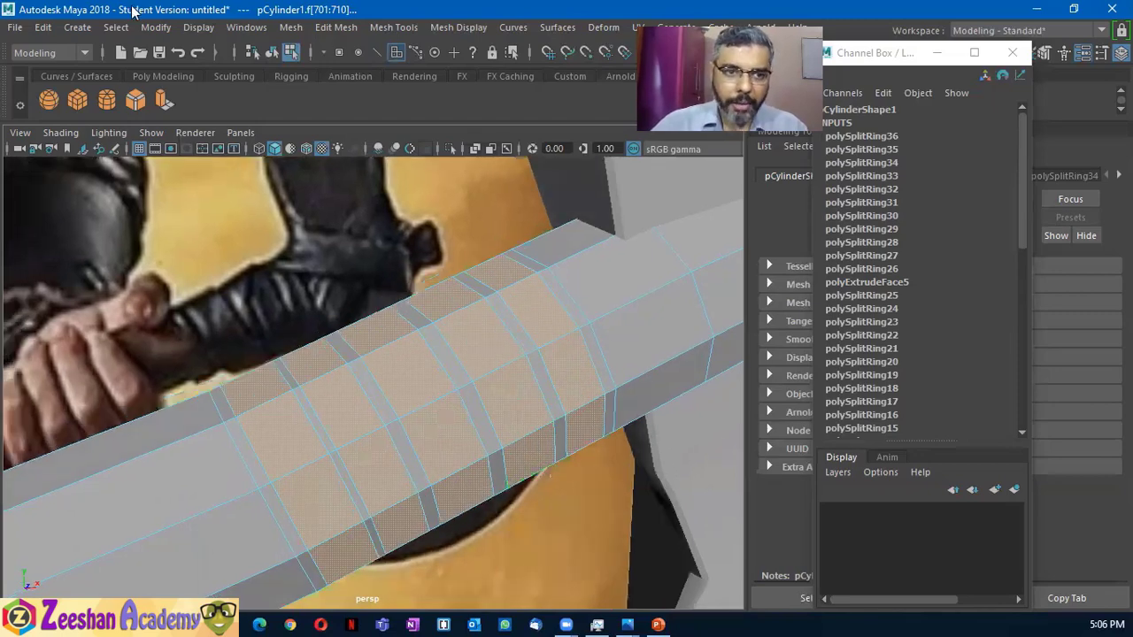
Extrude the rings outward to Local Translate Z 0.044, rotate them slightly, and go to Front View
left_click(167, 99)
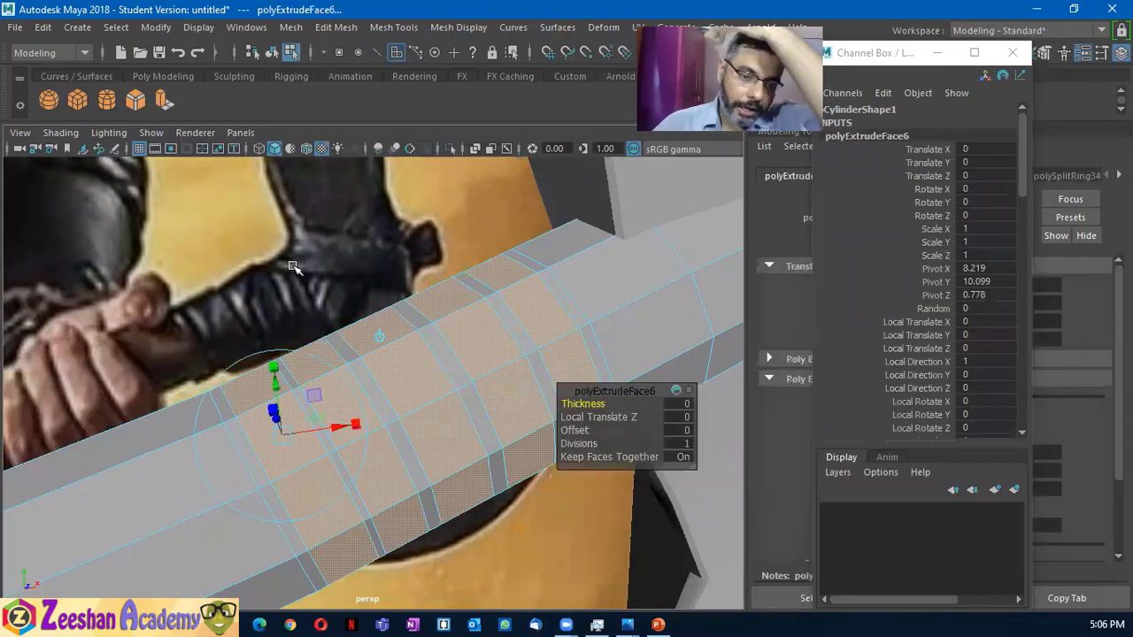
mouse_move(424, 513)
left_mouse_down("alt")
mouse_move(339, 431)
mouse_move(290, 413)
mouse_move(288, 446)
mouse_move(371, 435)
mouse_move(317, 392)
mouse_move(342, 428)
mouse_move(281, 427)
mouse_move(227, 363)
left_mouse_up("alt")
key("ctrl+z")
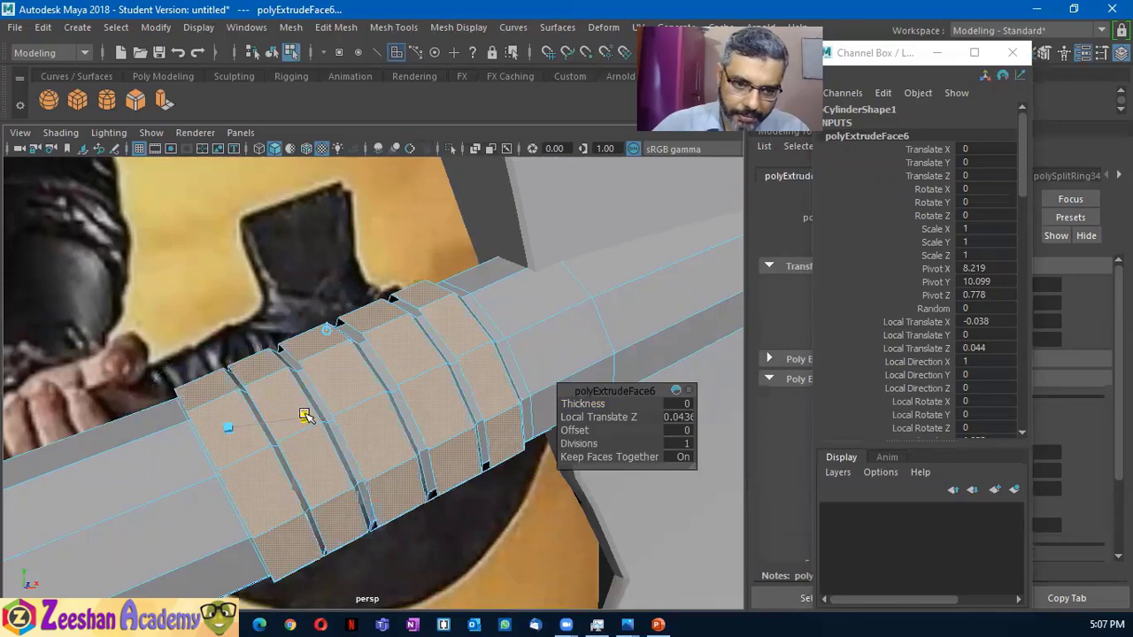
left_click(303, 419)
left_click_drag(302, 422, 287, 447, "alt")
key("e")
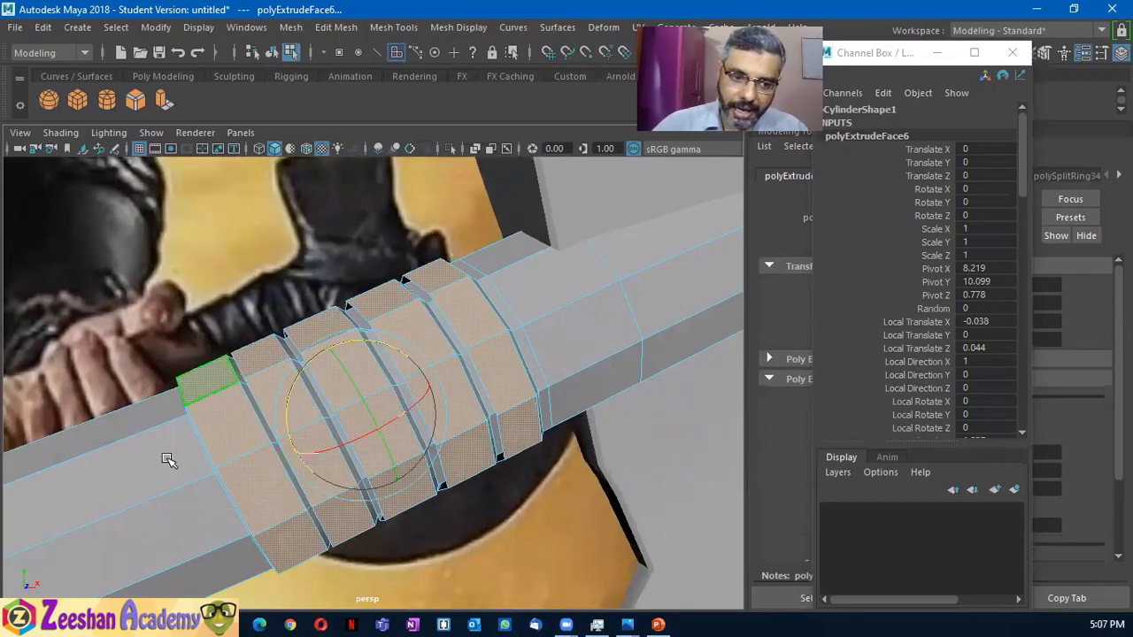
left_click_drag(318, 354, 409, 394)
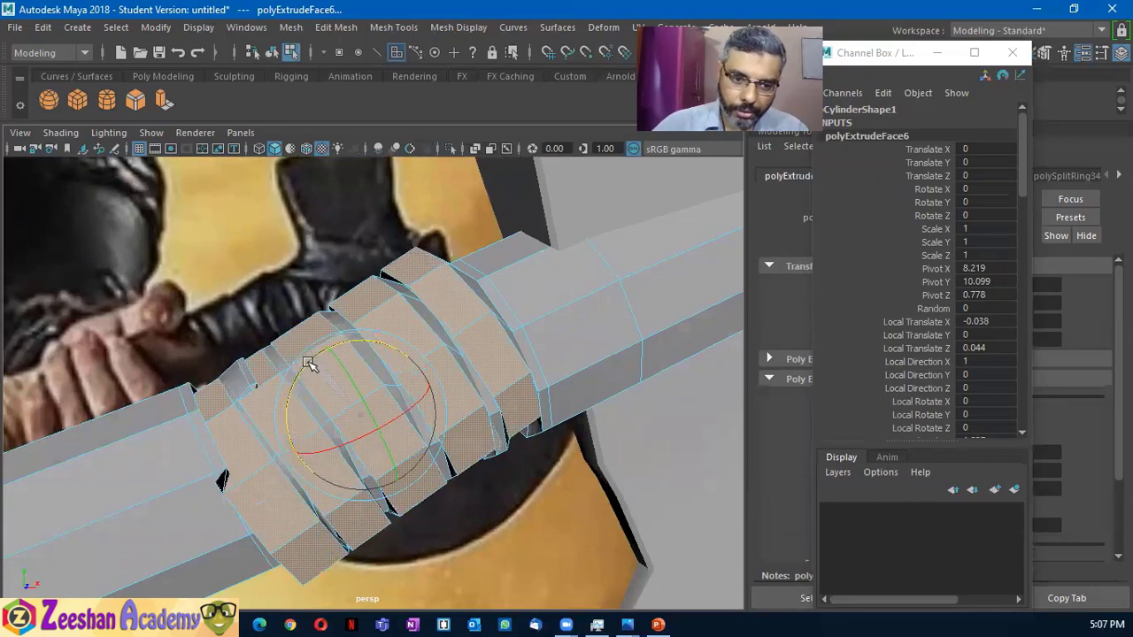
left_click_drag(389, 484, 394, 483, "alt")
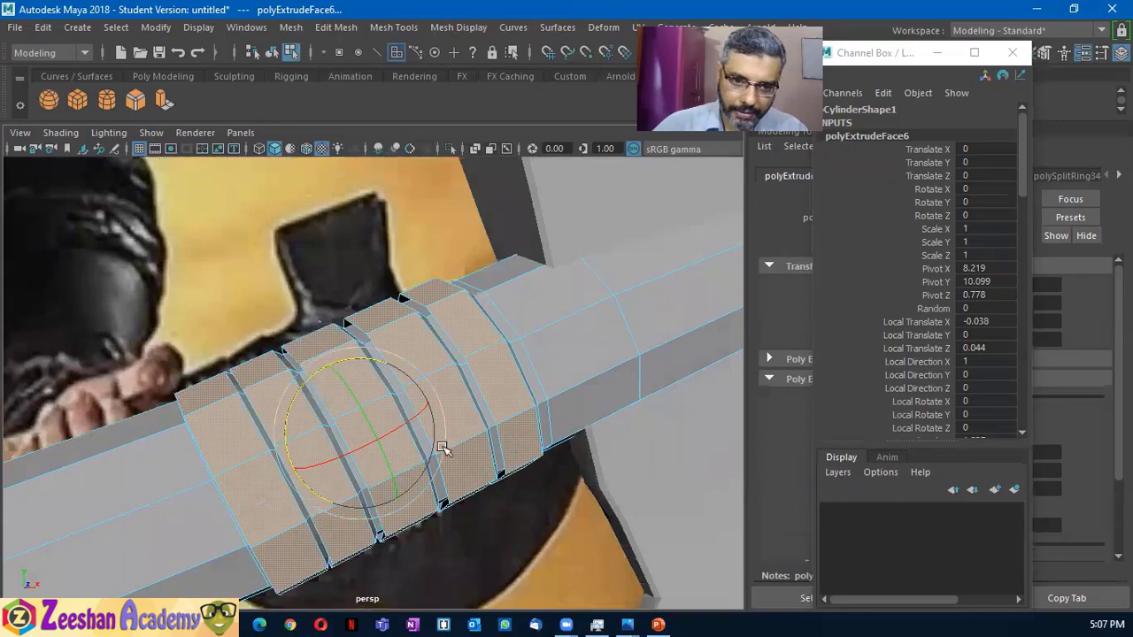
mouse_move(442, 446)
left_mouse_down("alt")
mouse_move(413, 467)
mouse_move(422, 467)
mouse_move(348, 445)
mouse_move(395, 417)
left_mouse_up("alt")
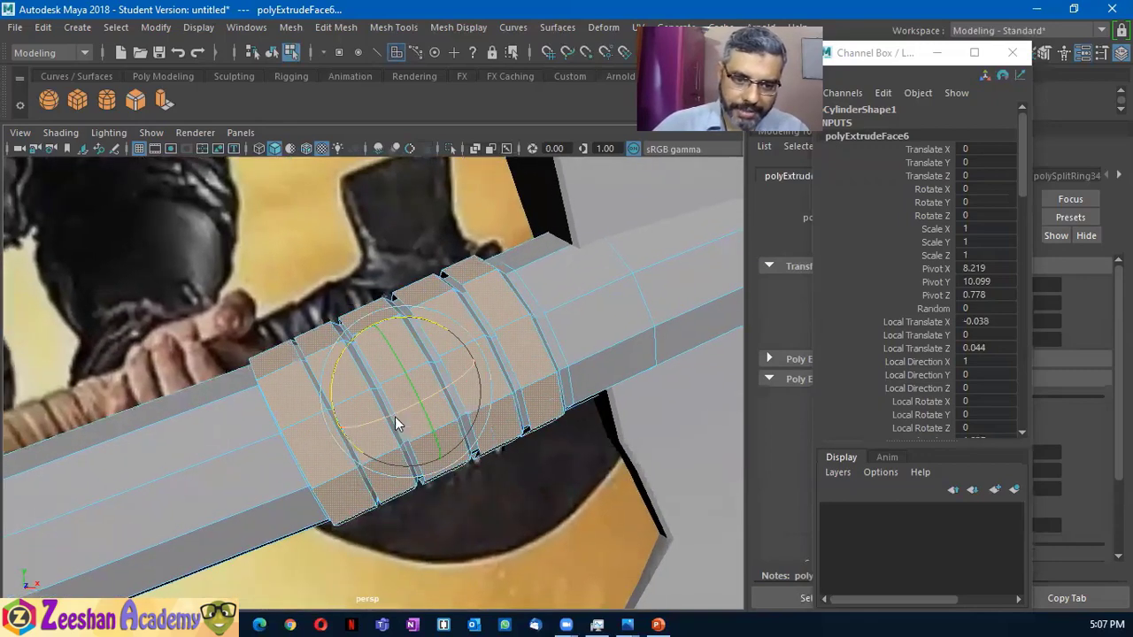
key("space")
left_click(400, 451)
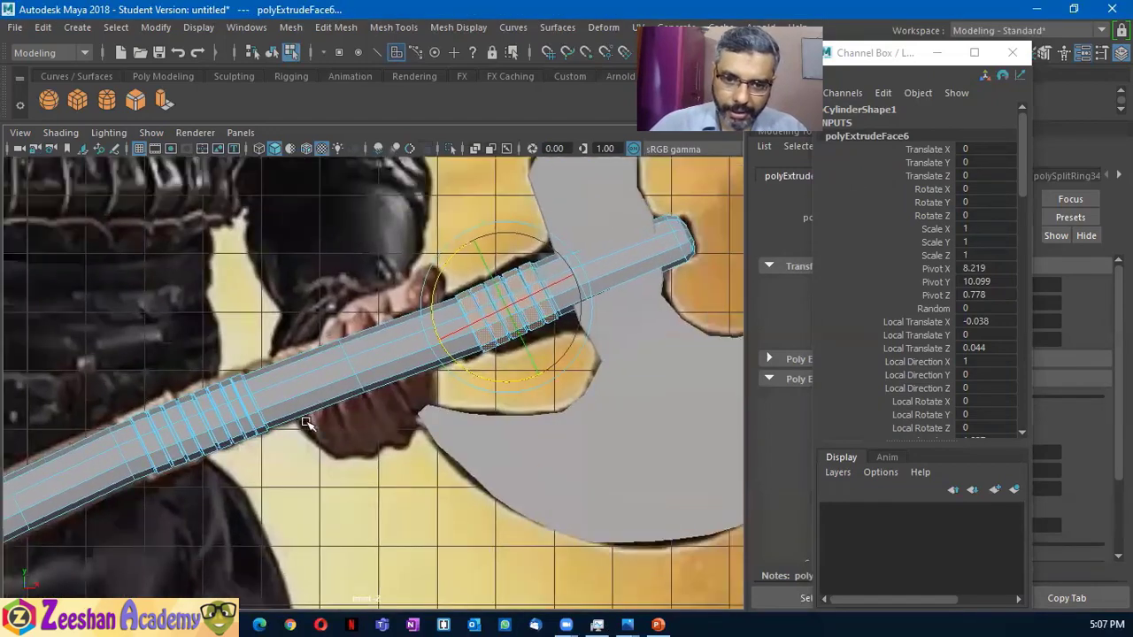
Select the lowest grip band's lower vertices and nudge them with the Move tool
scroll(531, 346, "up", 5)
scroll(425, 341, "up", 3)
scroll(372, 390, "down", 1)
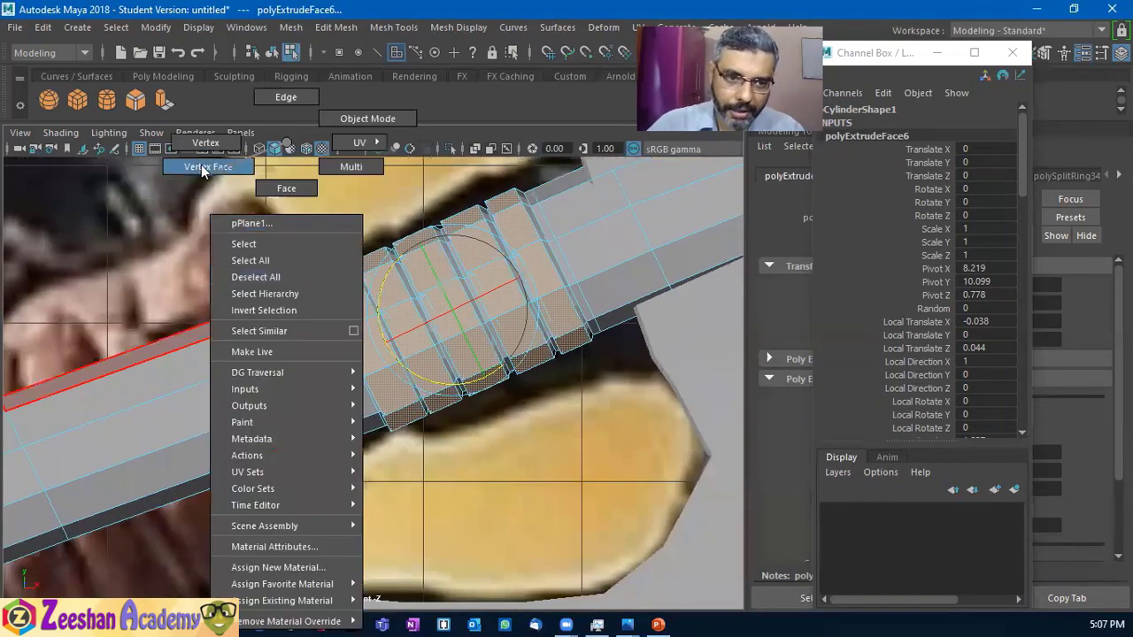
right_click_drag(285, 281, 195, 142)
middle_click_drag(323, 415, 286, 373, "alt")
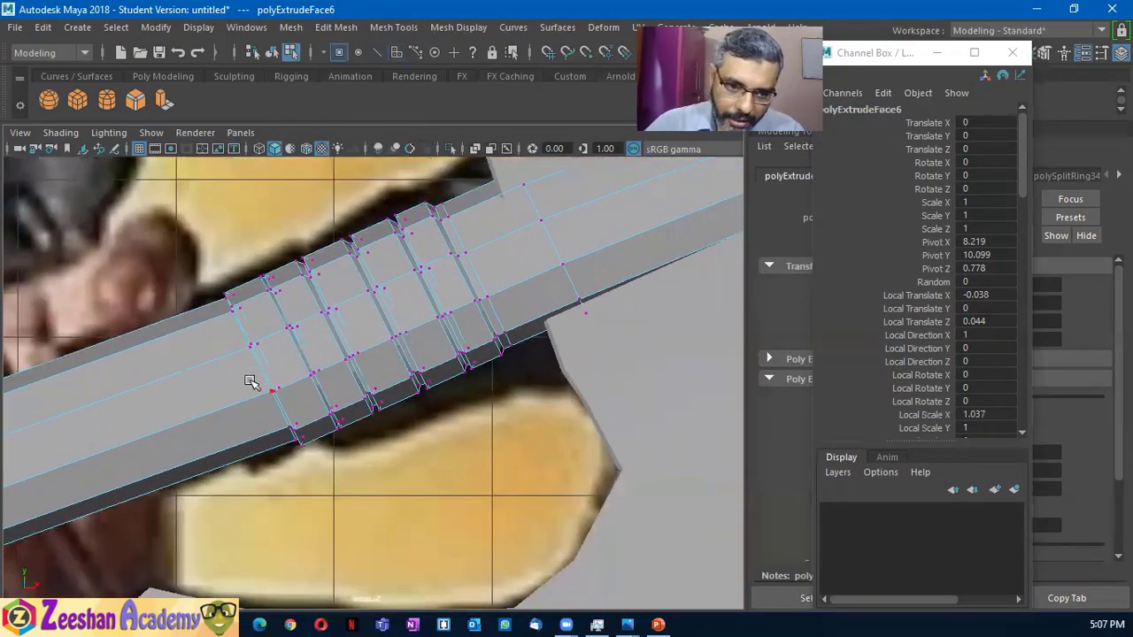
left_click_drag(250, 382, 367, 475)
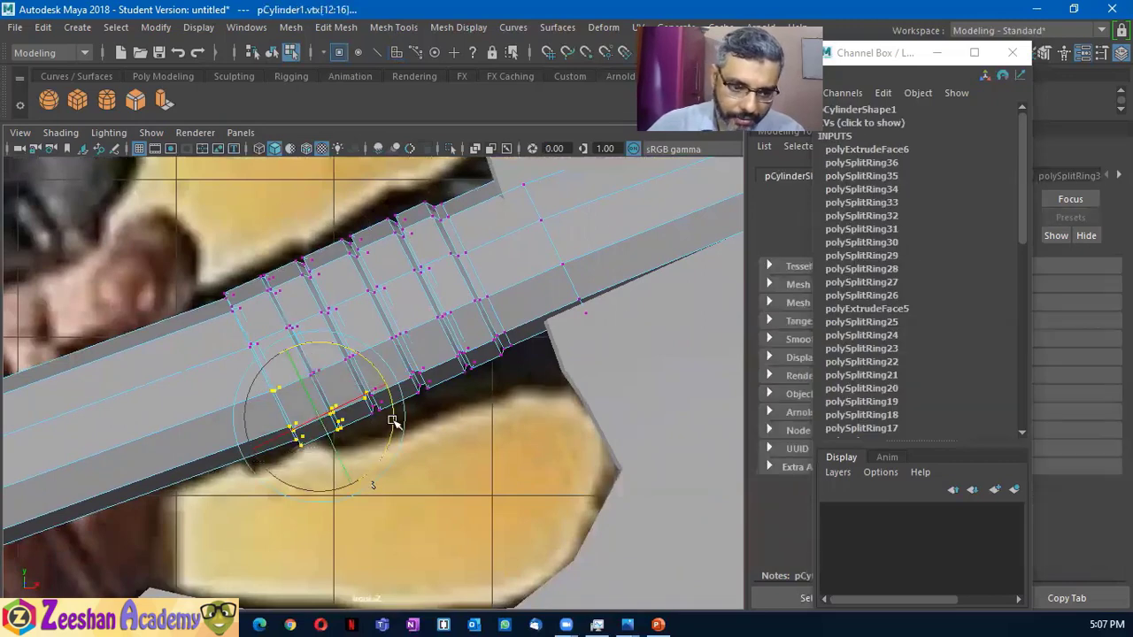
key("q")
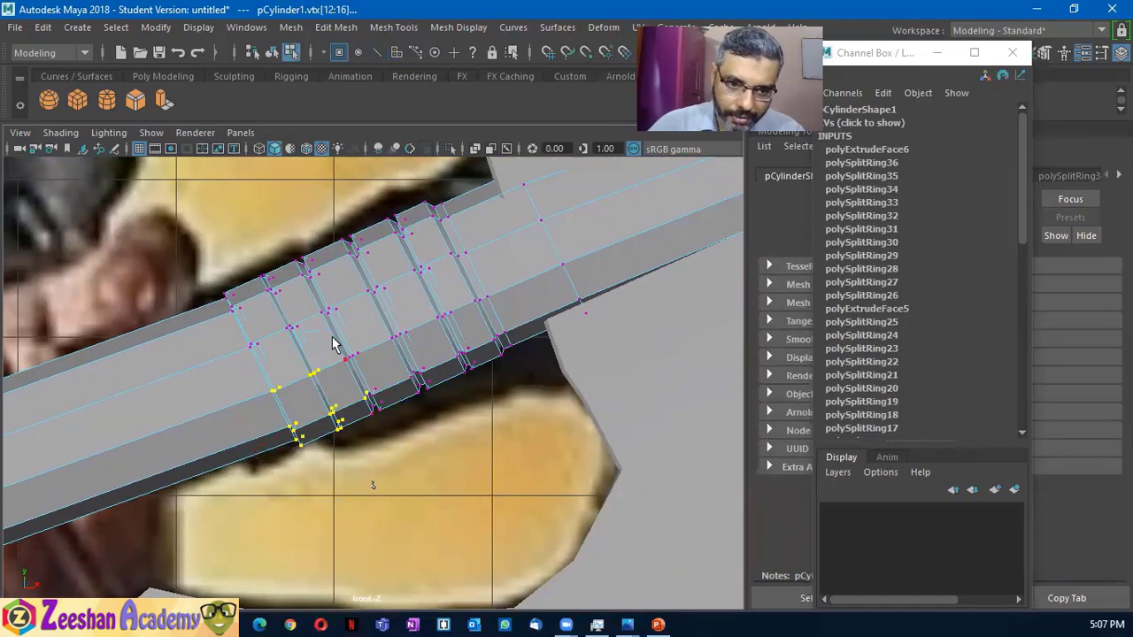
left_click_drag(395, 436, 409, 398)
key("w")
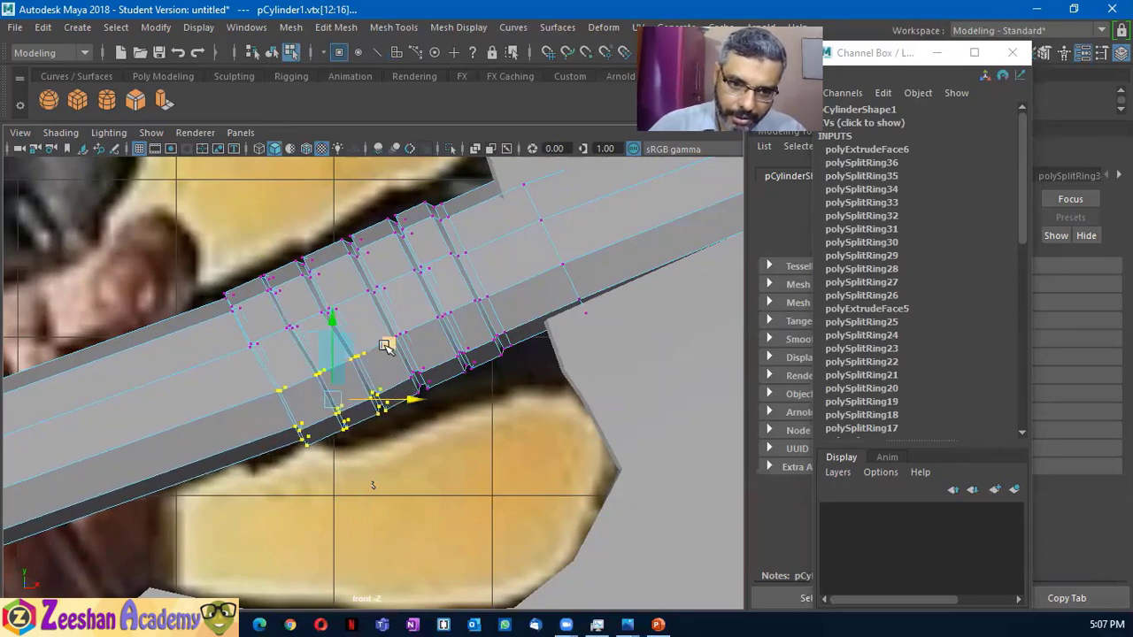
left_click_drag(395, 337, 383, 340)
Slide one band vertex up-right along its edge to slant the band
scroll(372, 342, "up", 2)
scroll(301, 345, "up", 2)
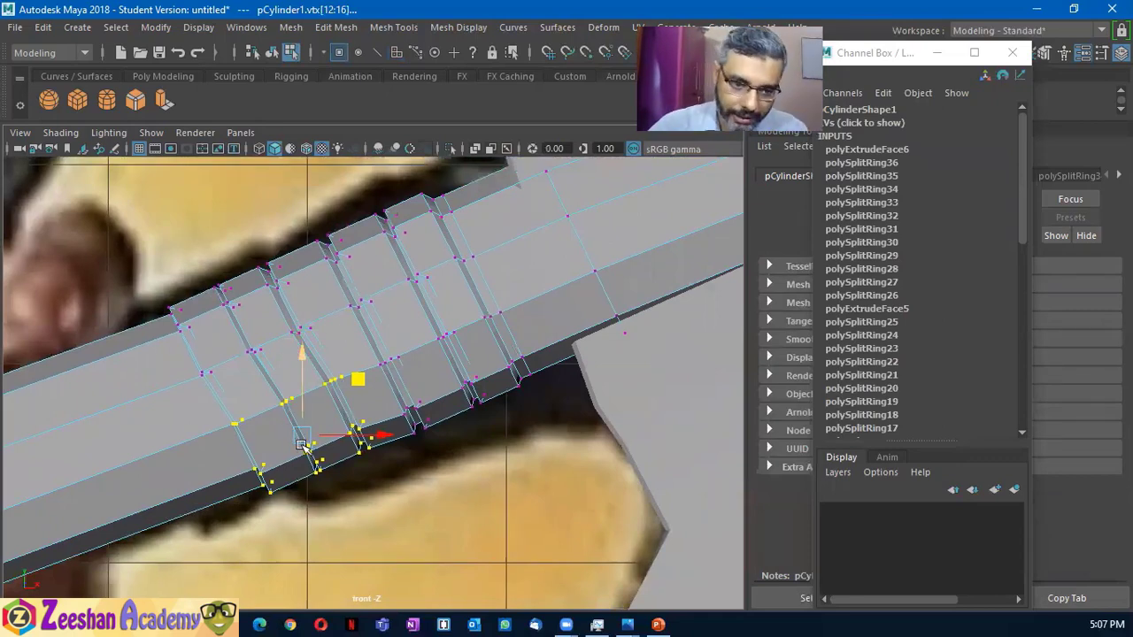
left_click_drag(263, 440, 263, 440)
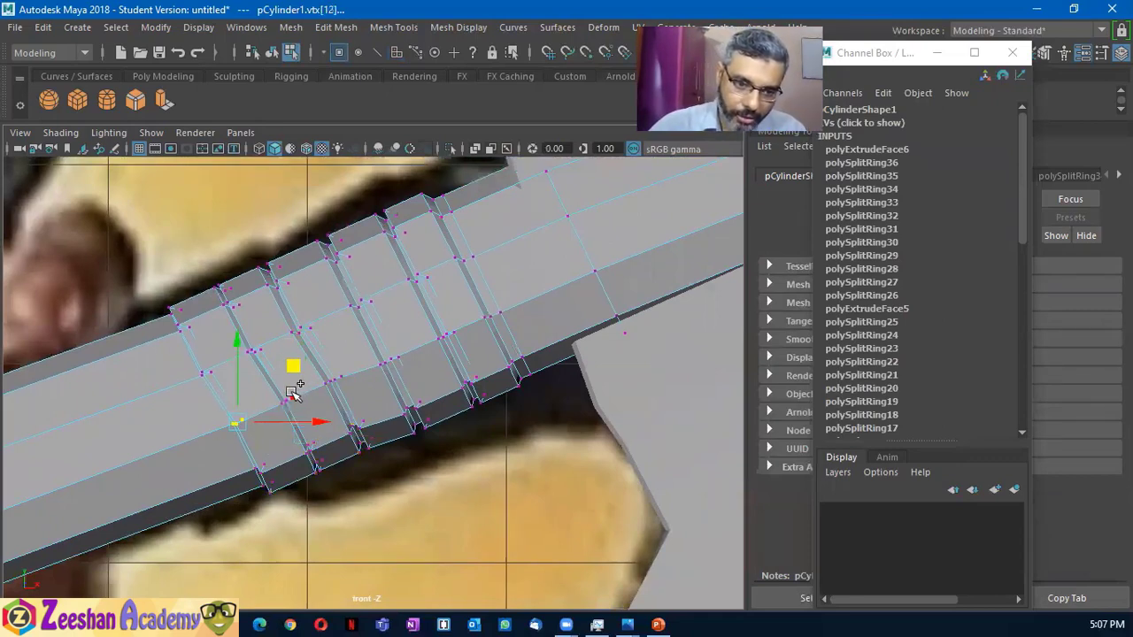
middle_click_drag(270, 416, 301, 402, "shift")
middle_click_drag(321, 365, 319, 356, "shift")
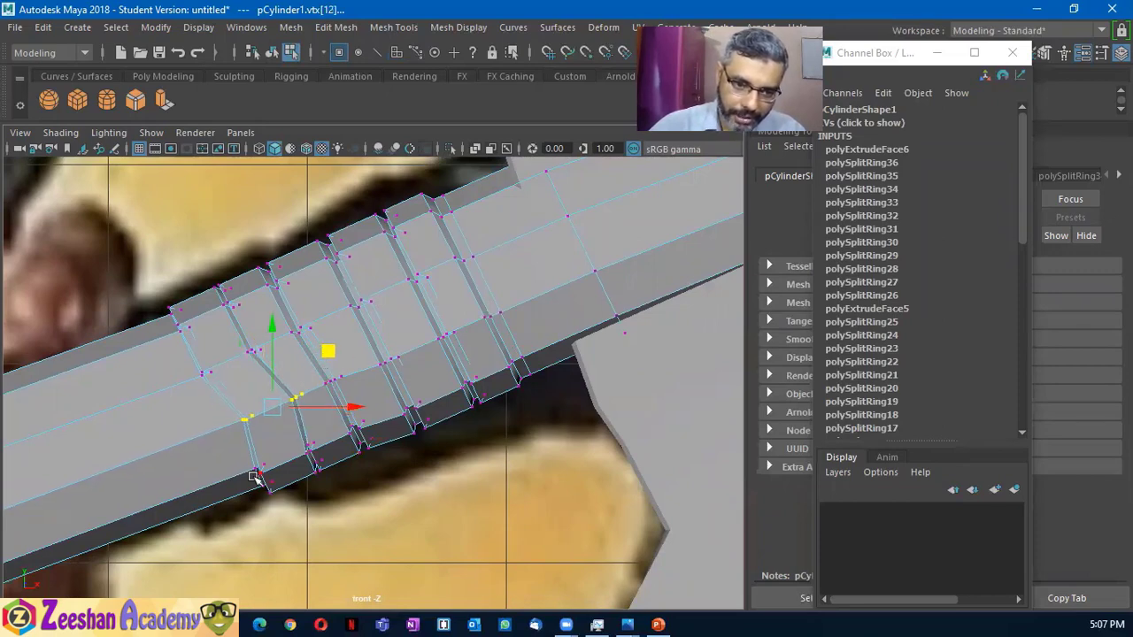
Switch to wireframe and try moving the next bands' vertices, undoing the misplaced moves
key("4")
left_click_drag(385, 410, 380, 389, "alt")
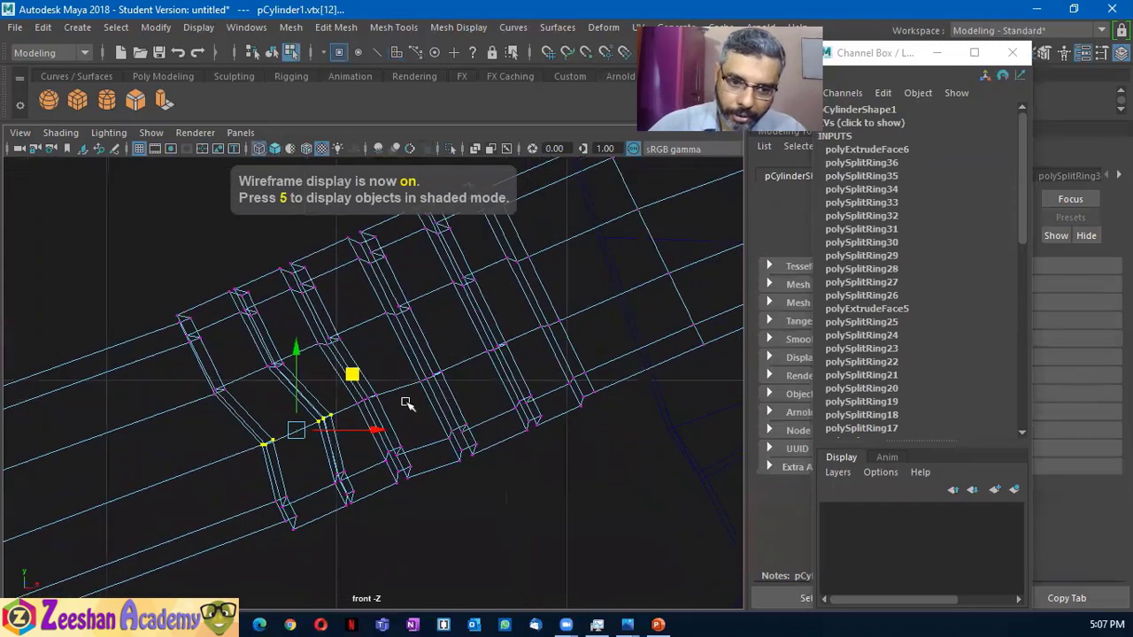
left_click(381, 389)
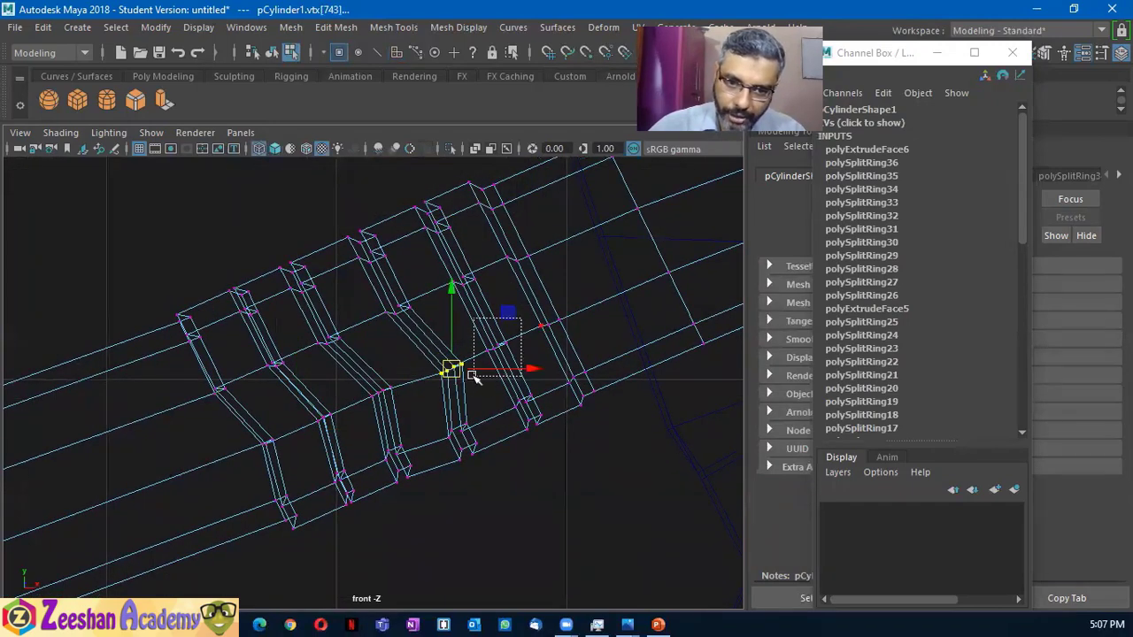
left_click(499, 347)
left_click(519, 328)
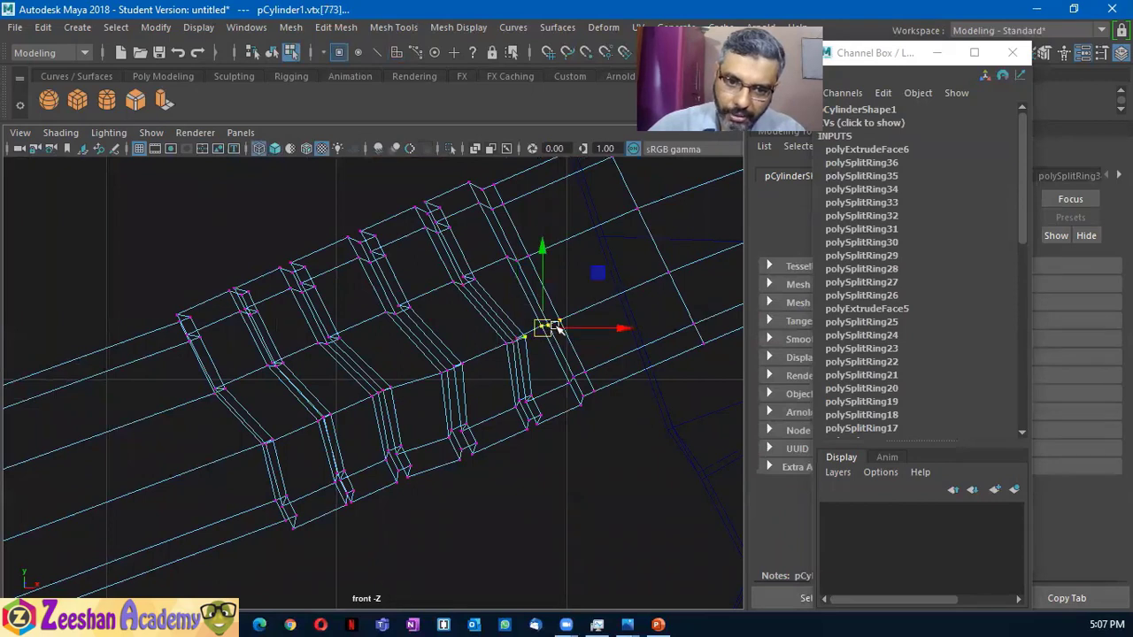
left_click_drag(543, 328, 571, 320)
key("ctrl+z")
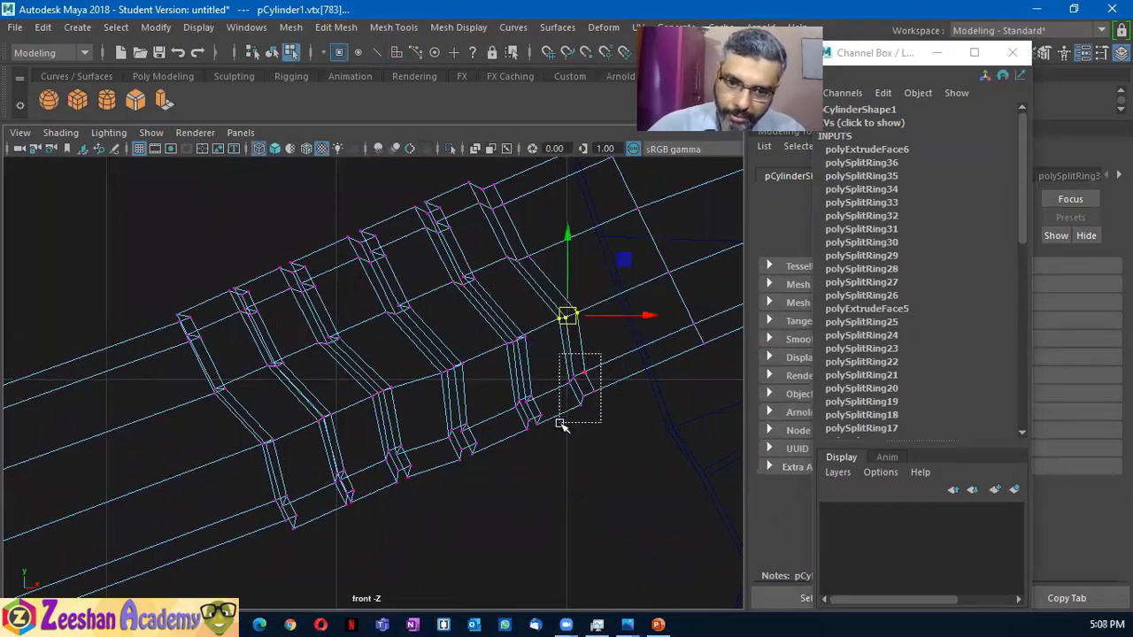
left_click(584, 388)
mouse_move(591, 390)
left_mouse_down()
mouse_move(617, 370)
mouse_move(503, 455)
left_mouse_up()
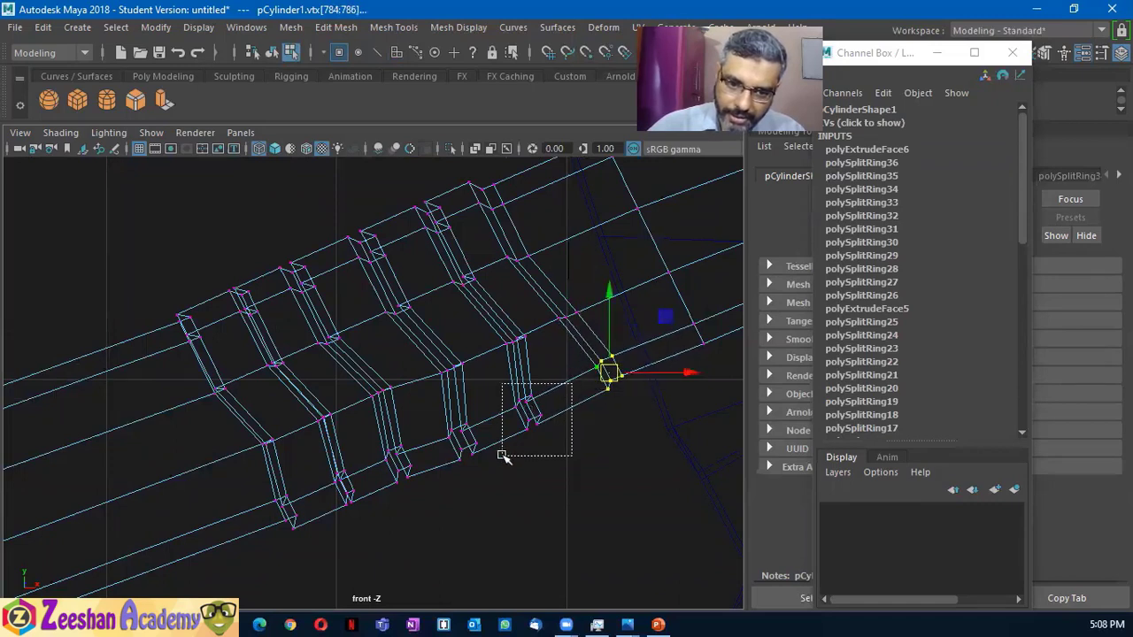
key("ctrl+z")
key("ctrl+z")
Shift the lower vertices of several bands up-right so they slant across the handle
left_click_drag(512, 396, 443, 473)
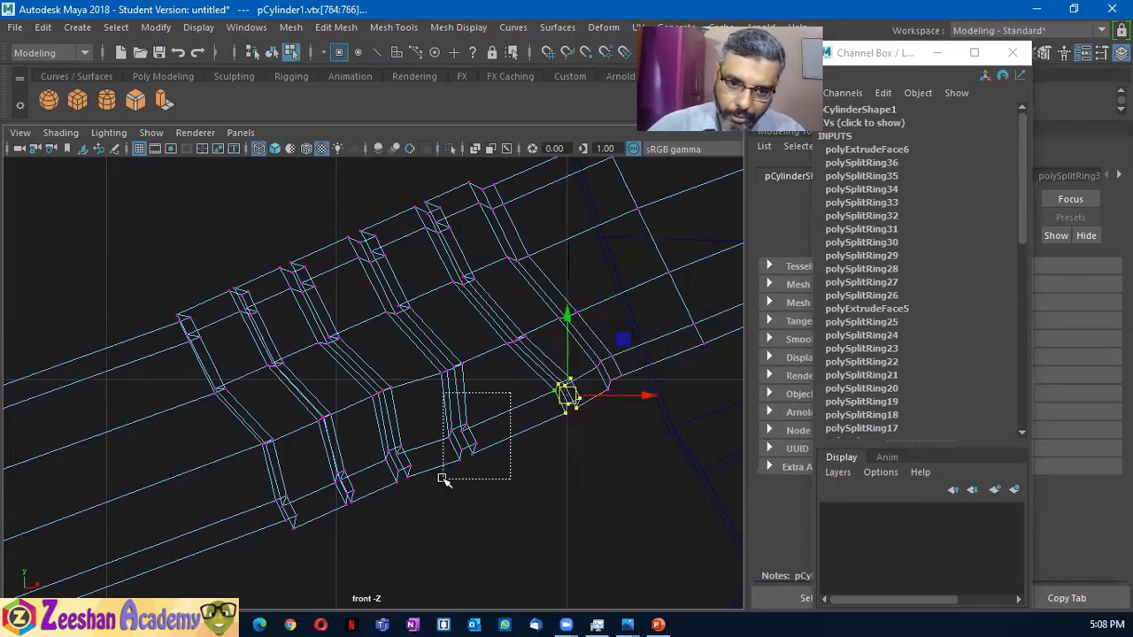
left_click_drag(440, 434, 359, 494)
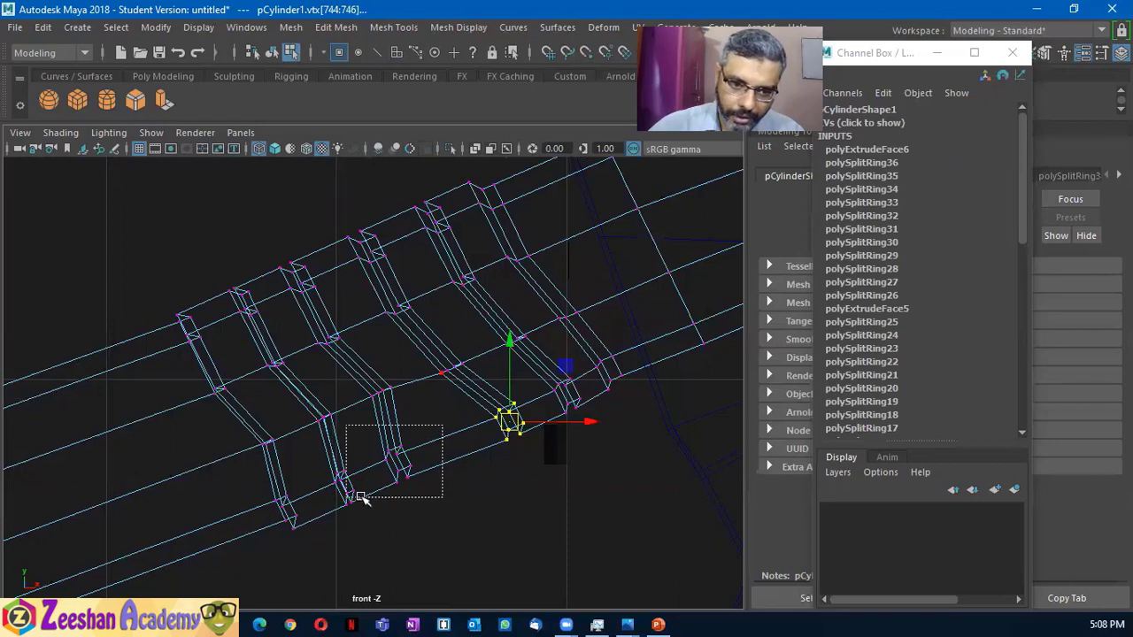
left_click_drag(402, 460, 437, 447)
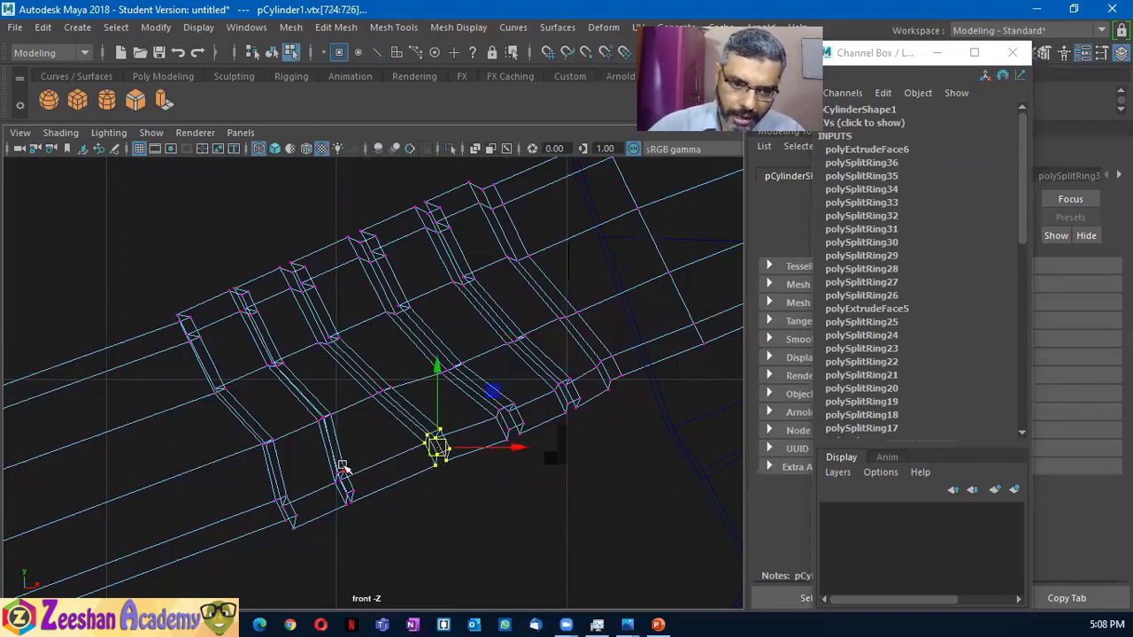
mouse_move(343, 482)
left_mouse_down()
mouse_move(380, 476)
mouse_move(270, 566)
left_mouse_up()
left_click_drag(291, 509, 326, 496)
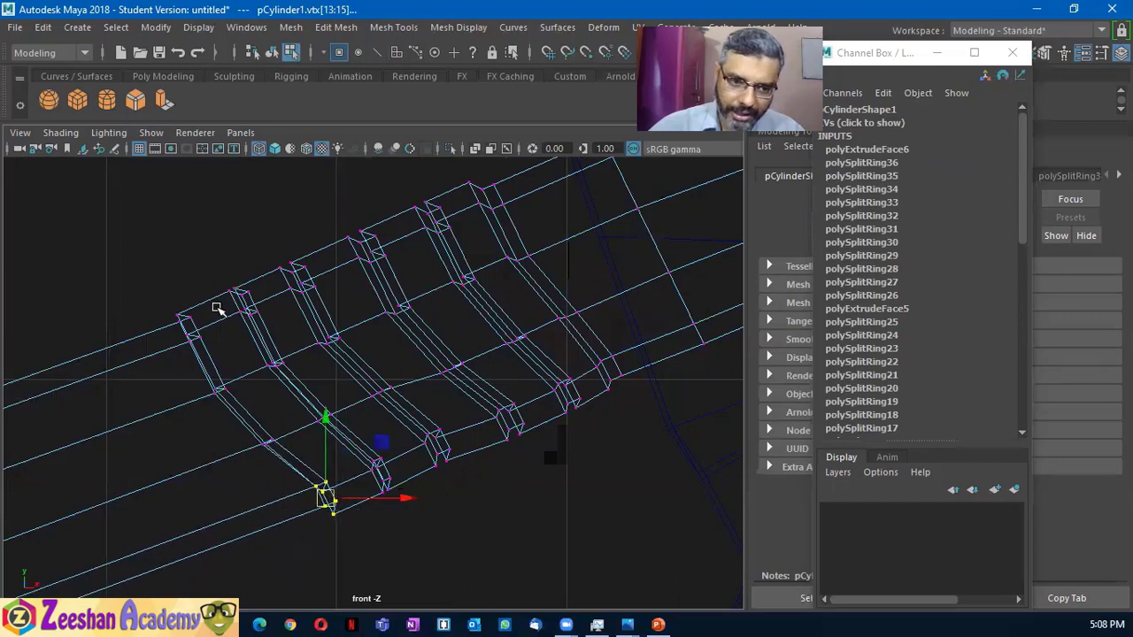
left_click_drag(213, 352, 174, 322)
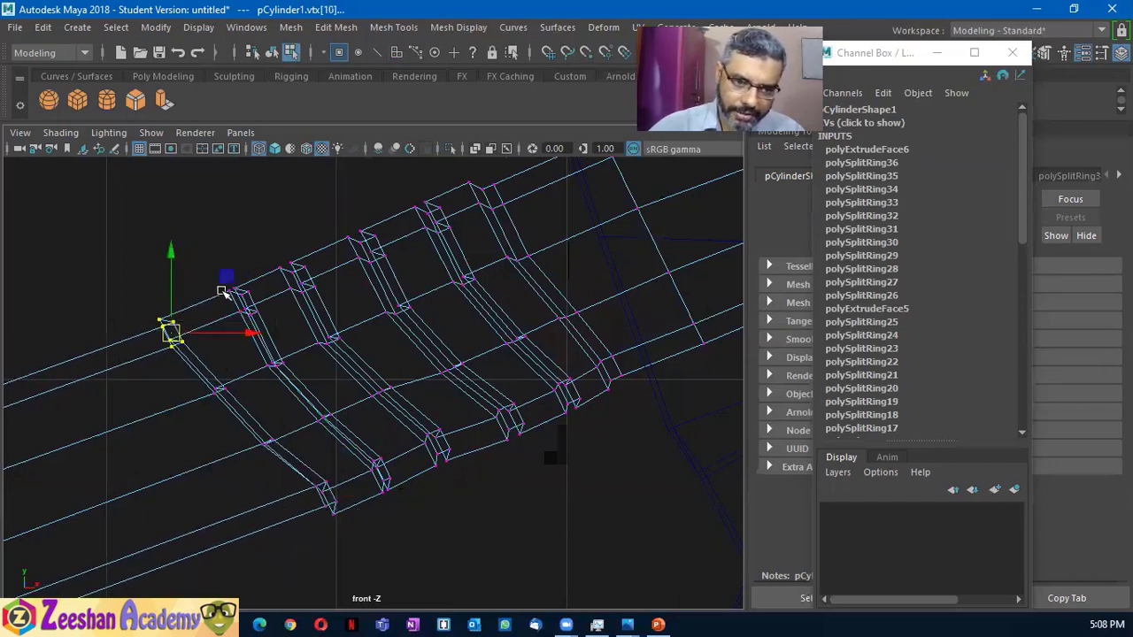
Select and shift the top vertices of the remaining bands to finish slanting them
mouse_move(205, 276)
left_mouse_down()
mouse_move(250, 314)
mouse_move(240, 321)
left_mouse_up()
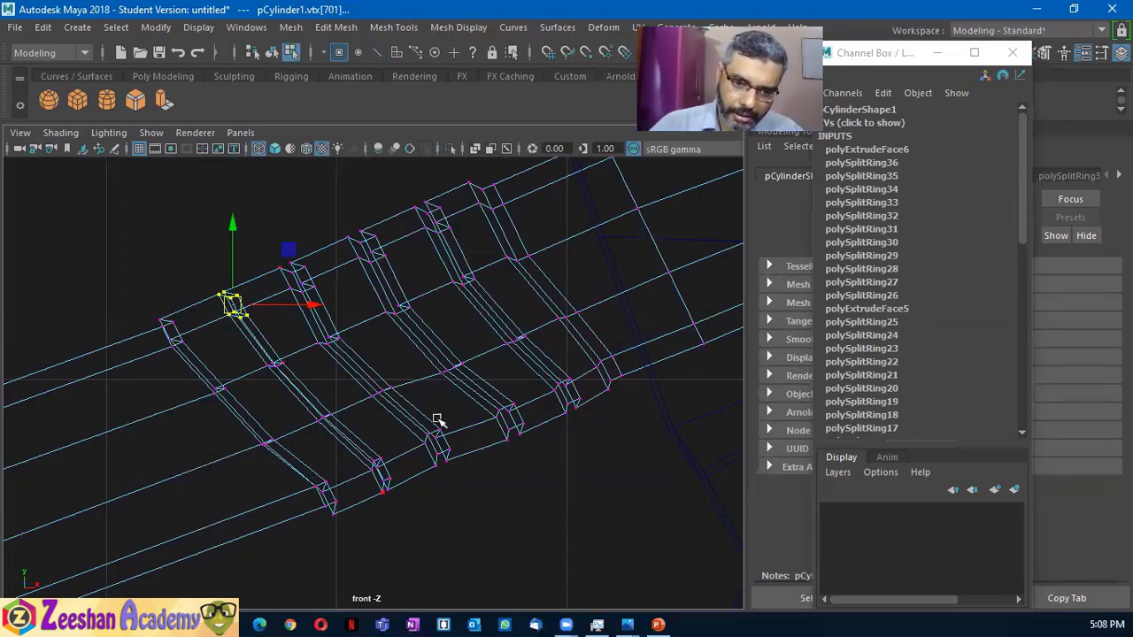
left_click_drag(336, 212, 398, 288)
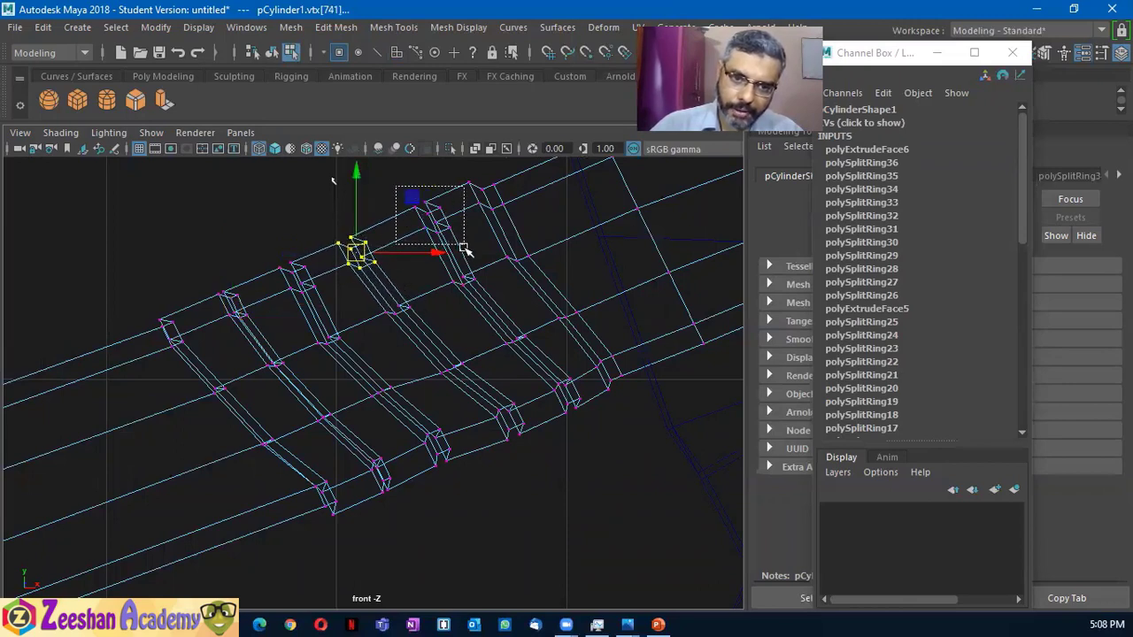
mouse_move(408, 195)
left_mouse_down()
mouse_move(455, 239)
mouse_move(473, 182)
left_mouse_up()
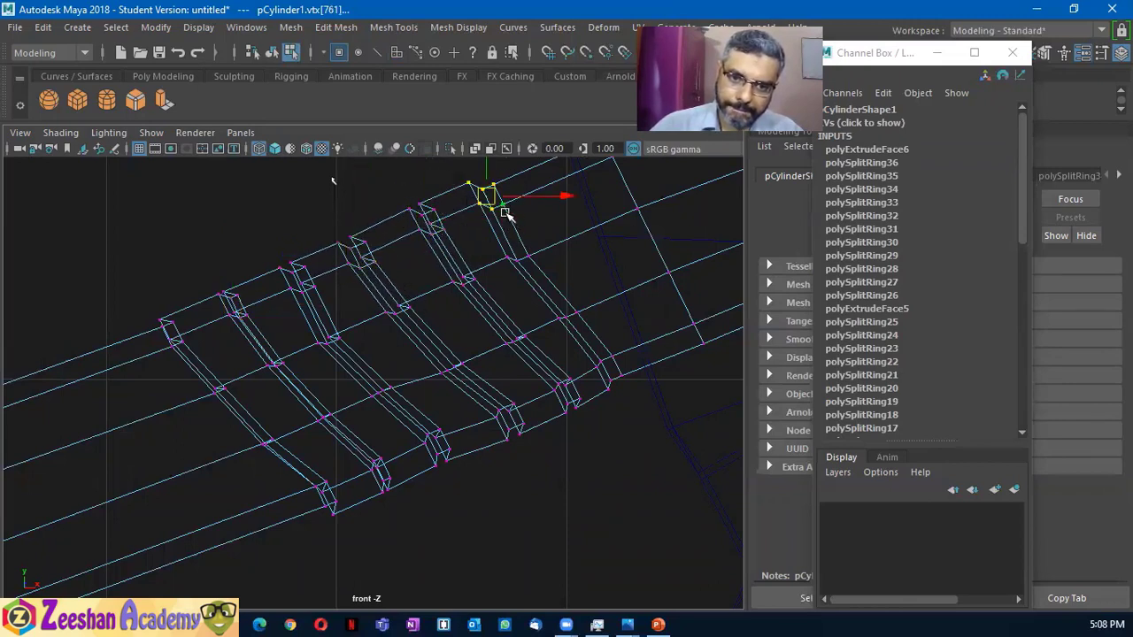
middle_click_drag(556, 348, 504, 310, "alt")
key("space")
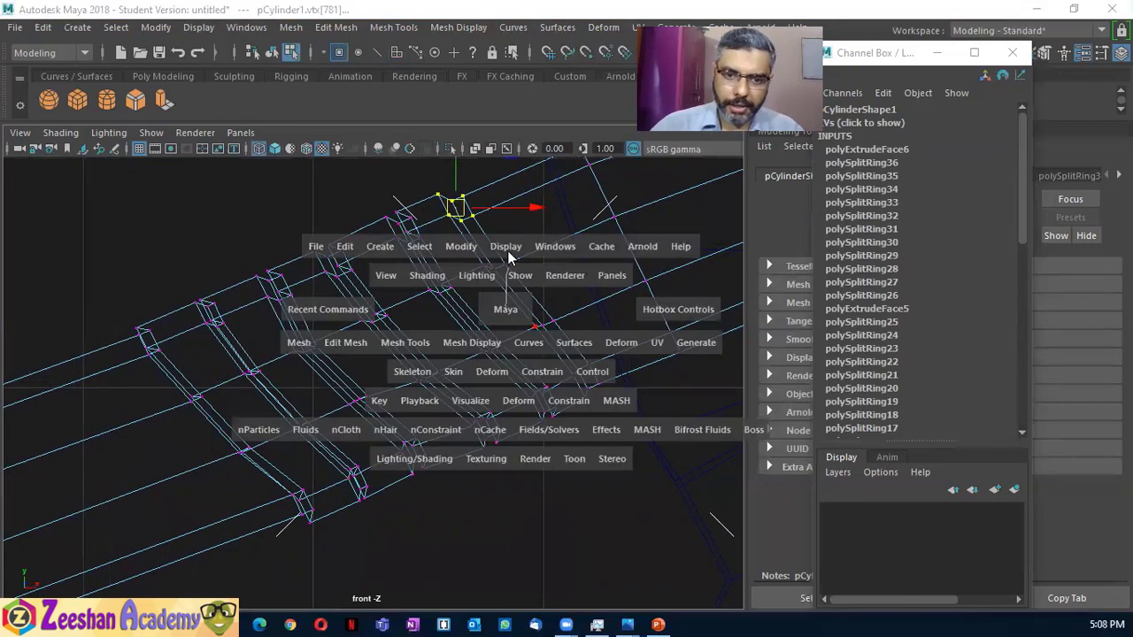
left_click_drag(509, 305, 511, 258)
Return to shaded display and apply Mesh > Smooth to the handle in Object Mode
key("5")
left_click_drag(496, 359, 373, 395, "alt")
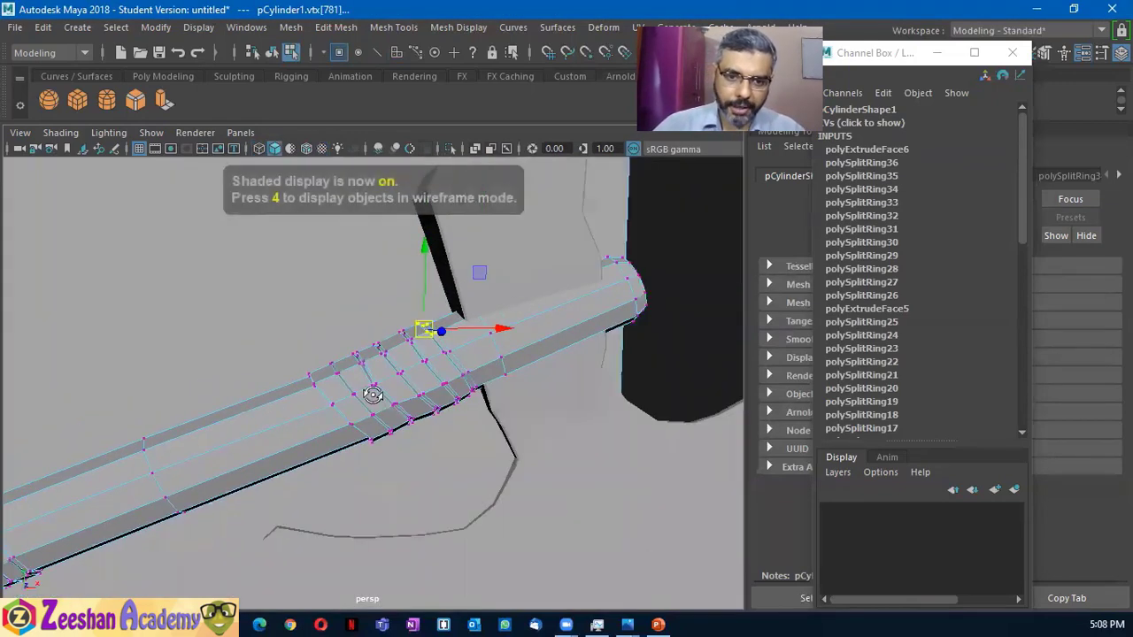
mouse_move(295, 368)
left_mouse_down("alt")
mouse_move(374, 404)
mouse_move(328, 422)
mouse_move(245, 412)
mouse_move(228, 442)
left_mouse_up("alt")
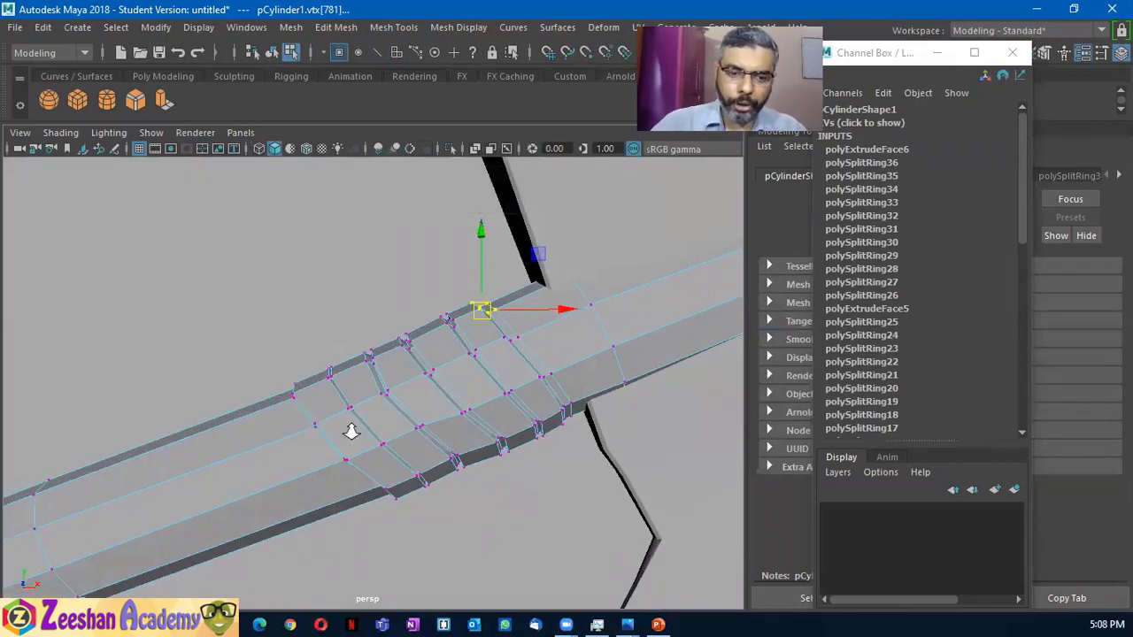
right_click_drag(384, 141, 440, 123)
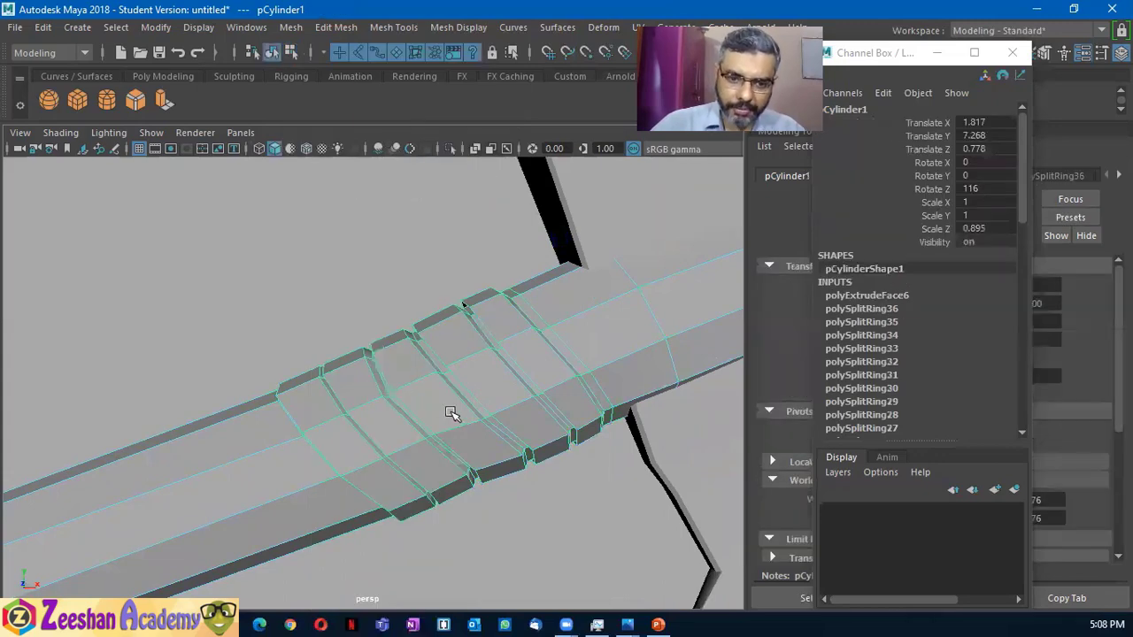
left_click_drag(511, 416, 379, 441, "alt")
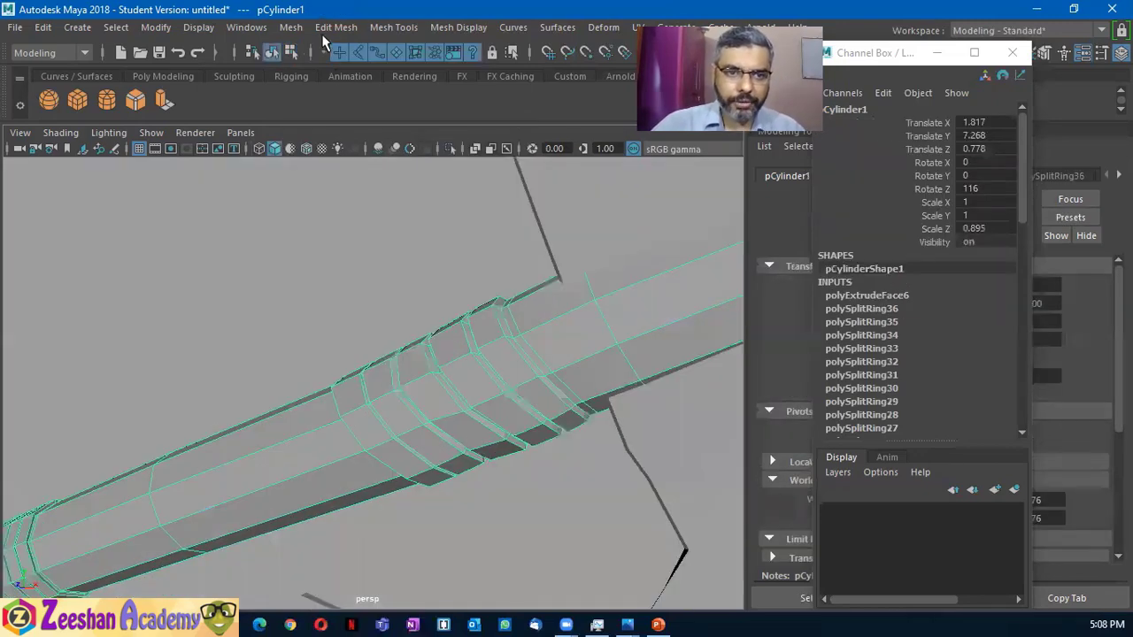
left_click(292, 27)
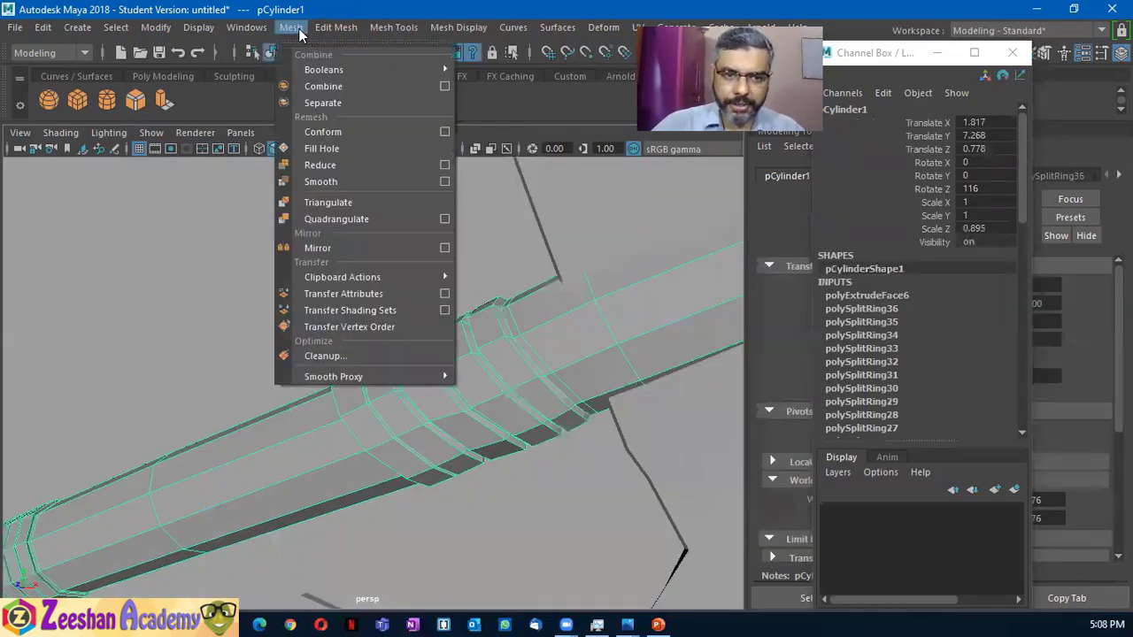
left_click(354, 182)
Undo the smoothing, view the whole axe, and reselect the handle pCylinder1
key("ctrl+z")
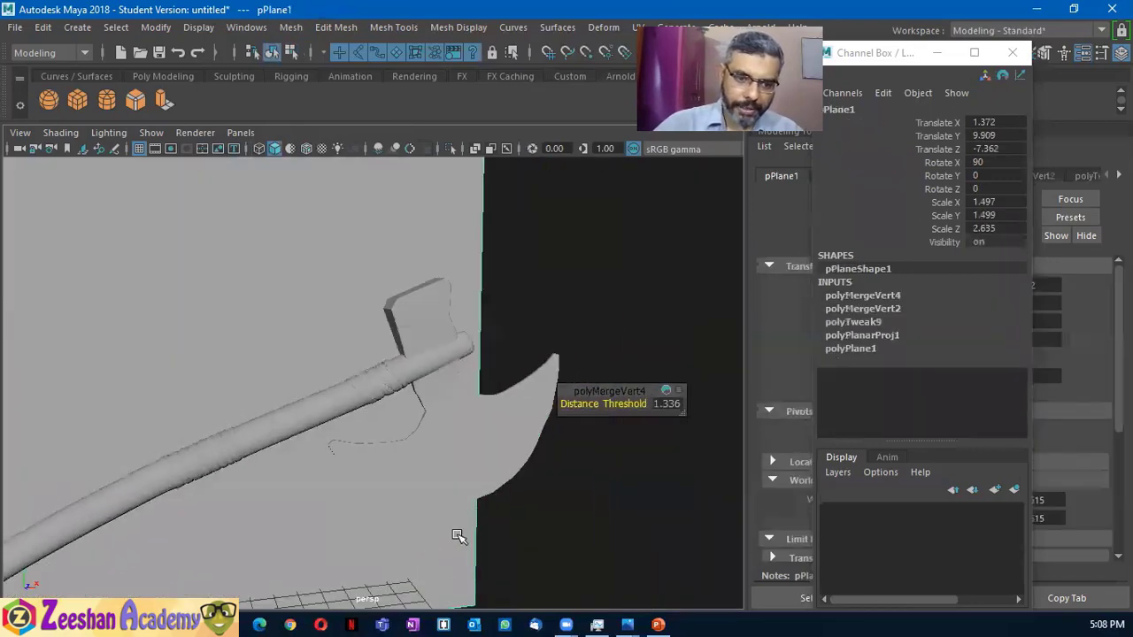
right_click_drag(458, 533, 193, 533, "alt")
mouse_move(192, 533)
left_mouse_down("alt")
mouse_move(291, 463)
mouse_move(450, 458)
mouse_move(371, 467)
mouse_move(498, 355)
left_mouse_up("alt")
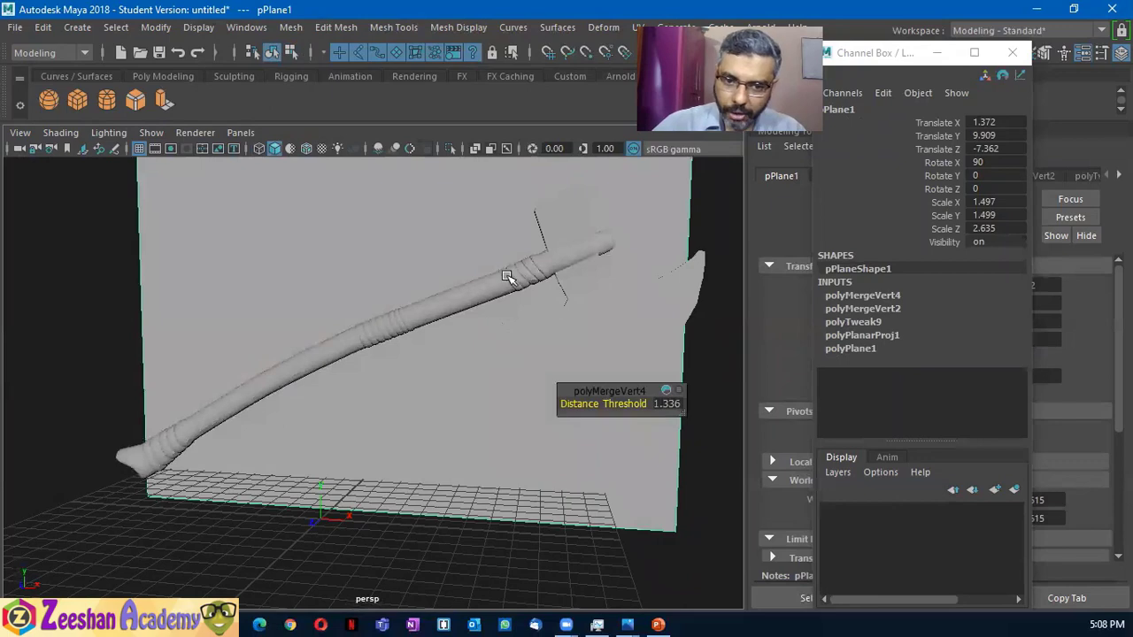
left_click_drag(507, 312, 417, 267, "alt")
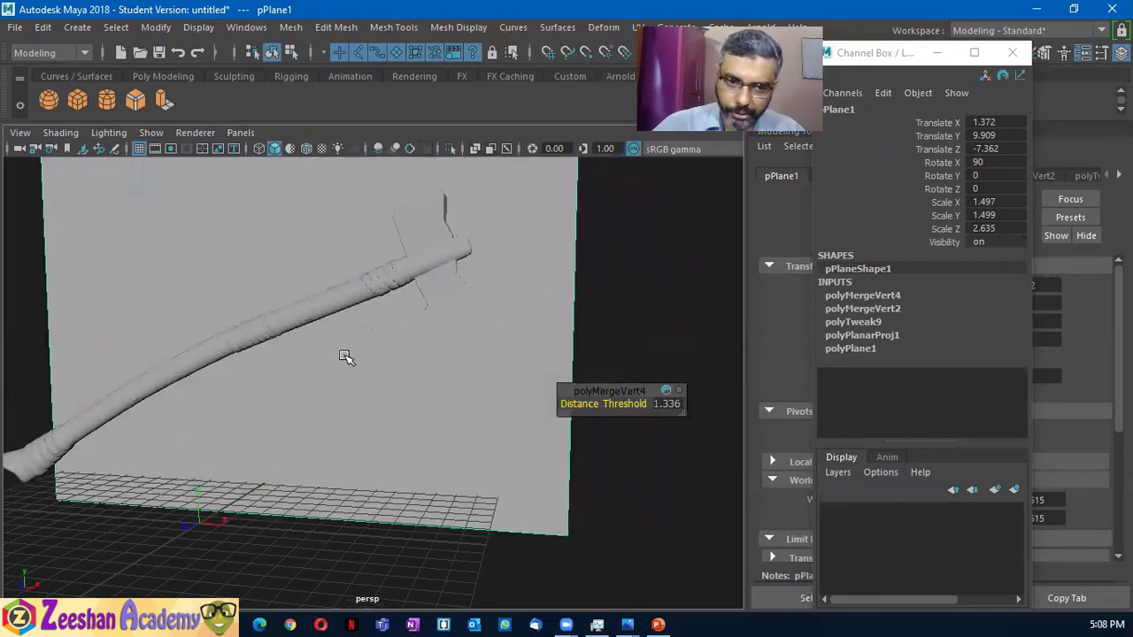
mouse_move(345, 357)
left_mouse_down("alt")
mouse_move(463, 437)
mouse_move(354, 422)
mouse_move(458, 430)
mouse_move(357, 462)
mouse_move(366, 486)
mouse_move(350, 371)
left_mouse_up("alt")
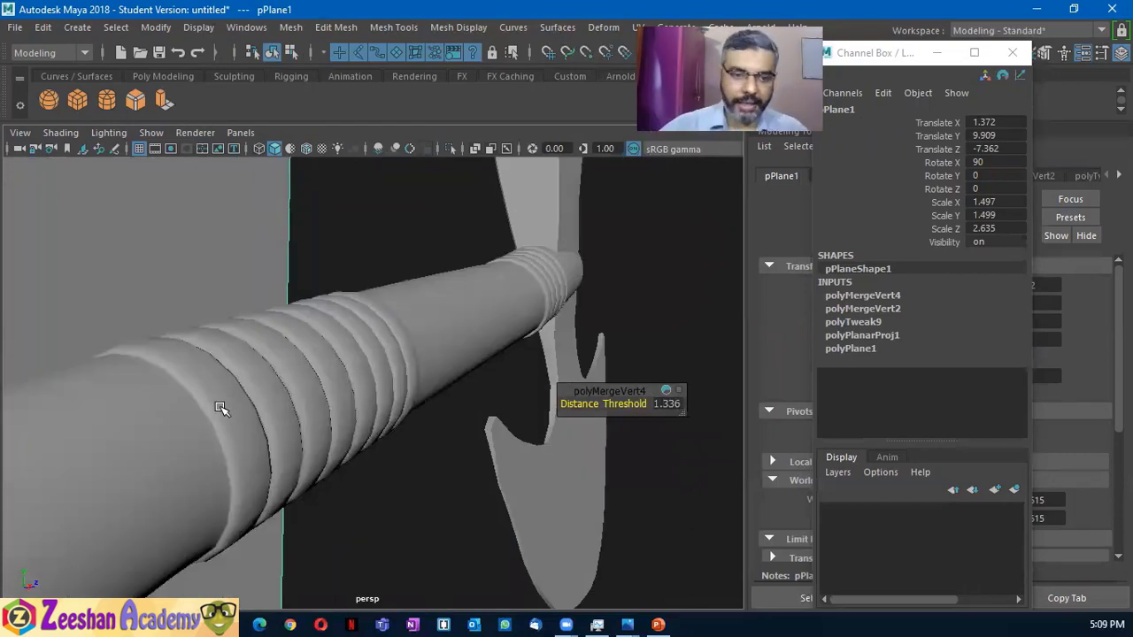
left_click(329, 453)
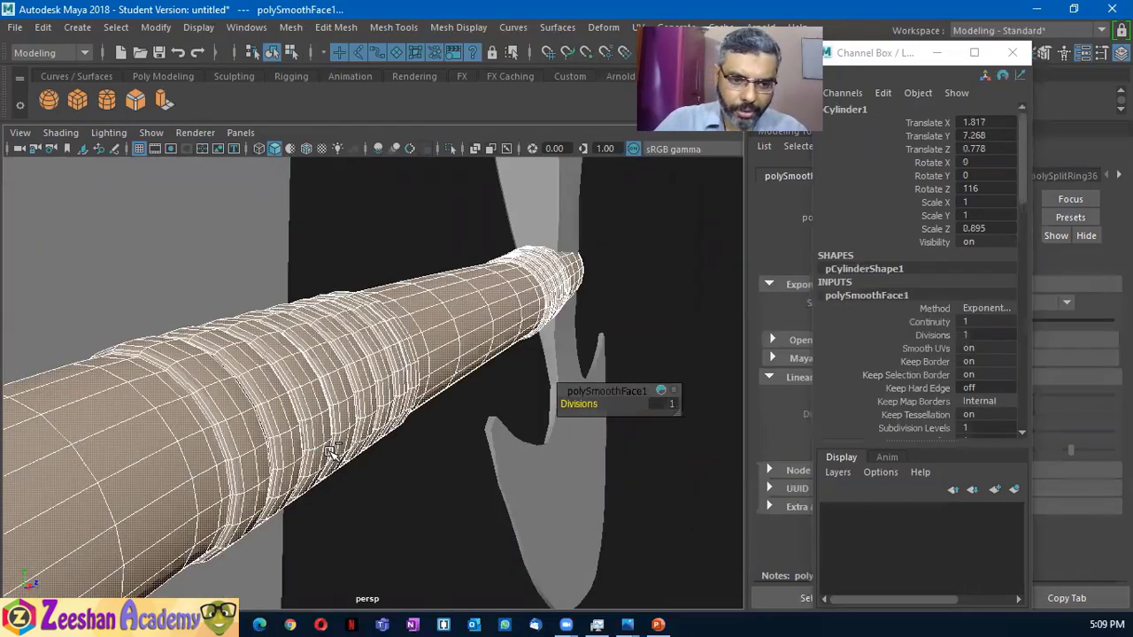
key("ctrl+z")
Select six face loops along the handle's grip section in face mode
key("ctrl+z")
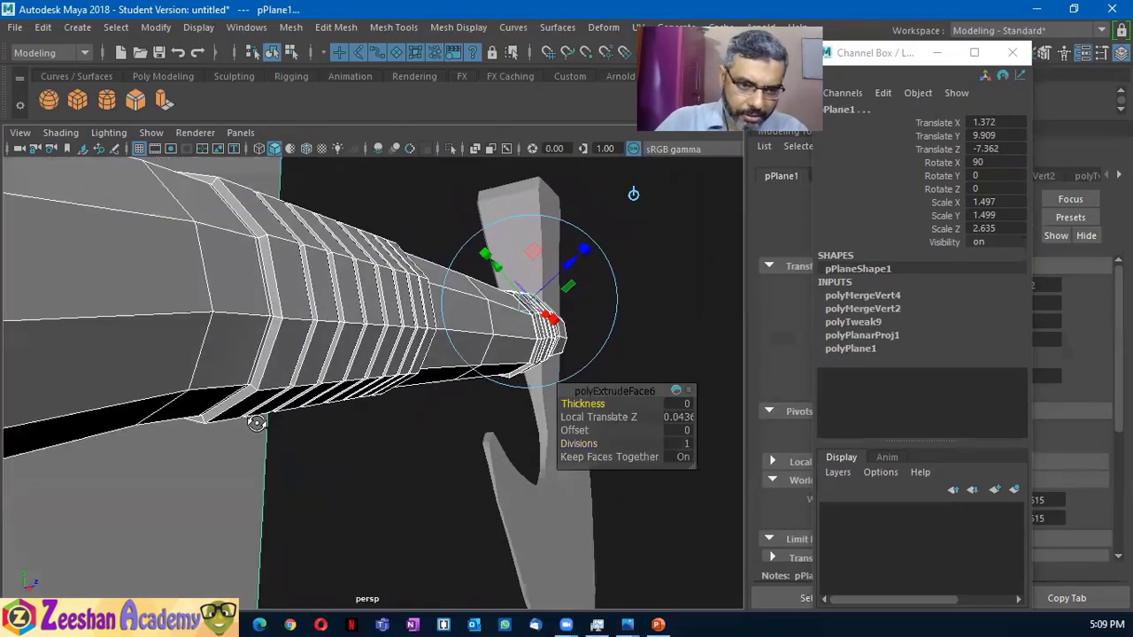
key("ctrl+z")
key("ctrl+z")
left_click(310, 358)
right_click_drag(312, 142, 312, 177)
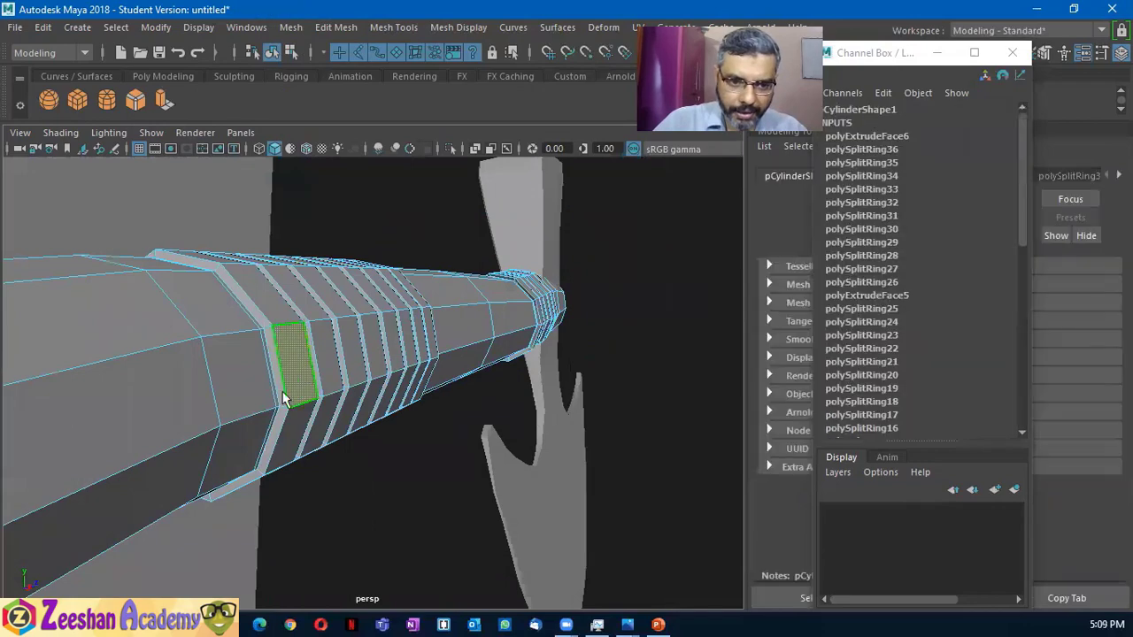
left_click(152, 346)
double_click(152, 346)
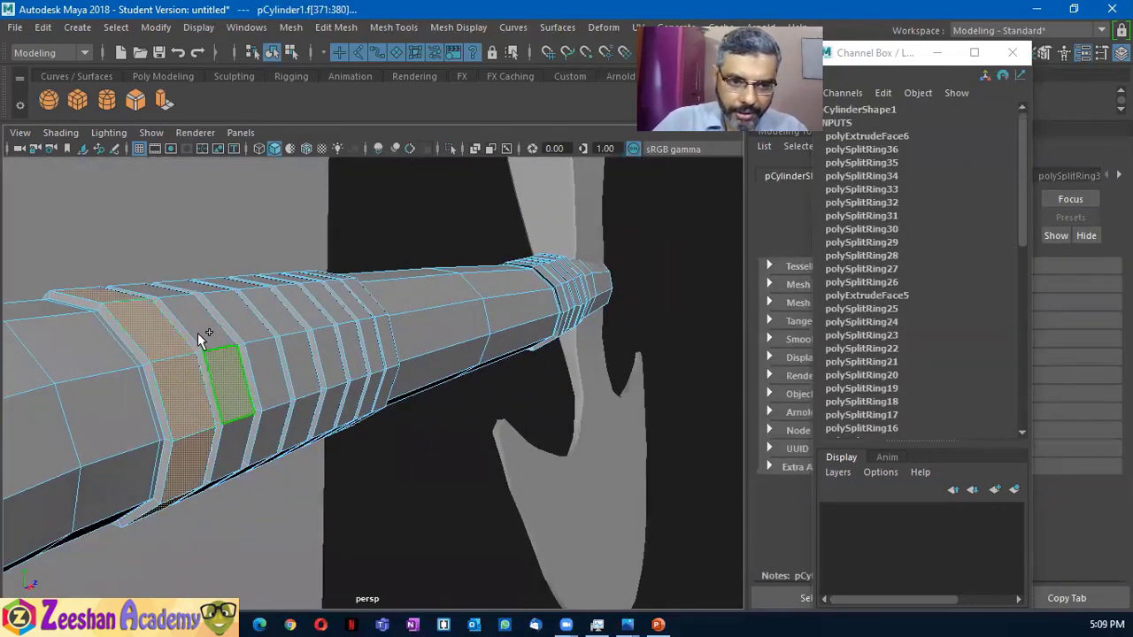
double_click(261, 336, "shift")
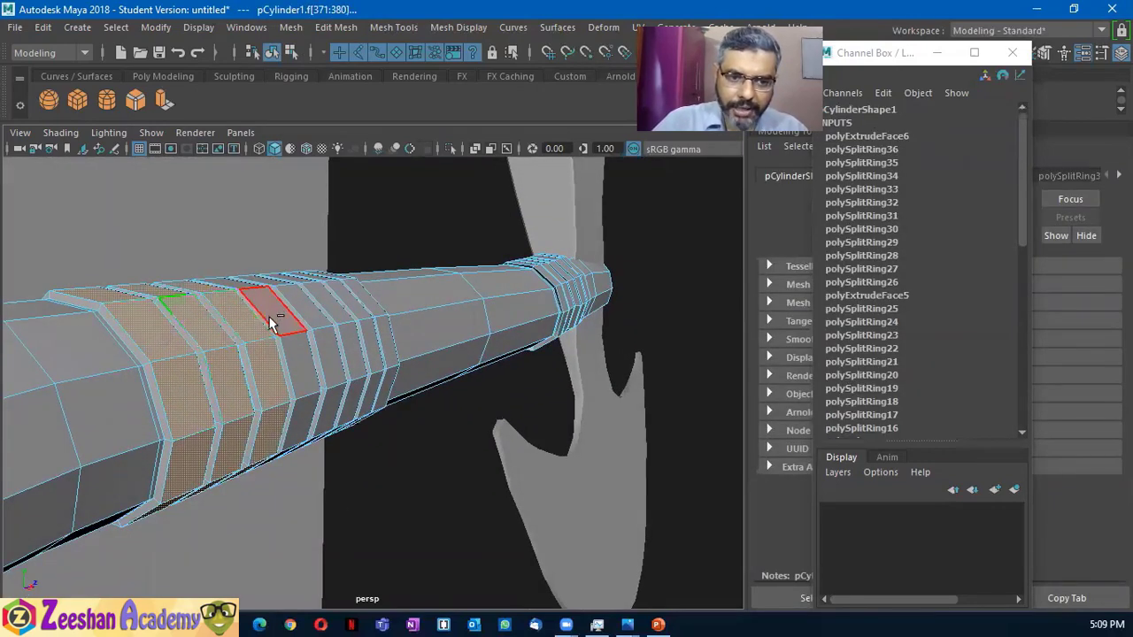
double_click(292, 341, "shift")
double_click(321, 338, "shift")
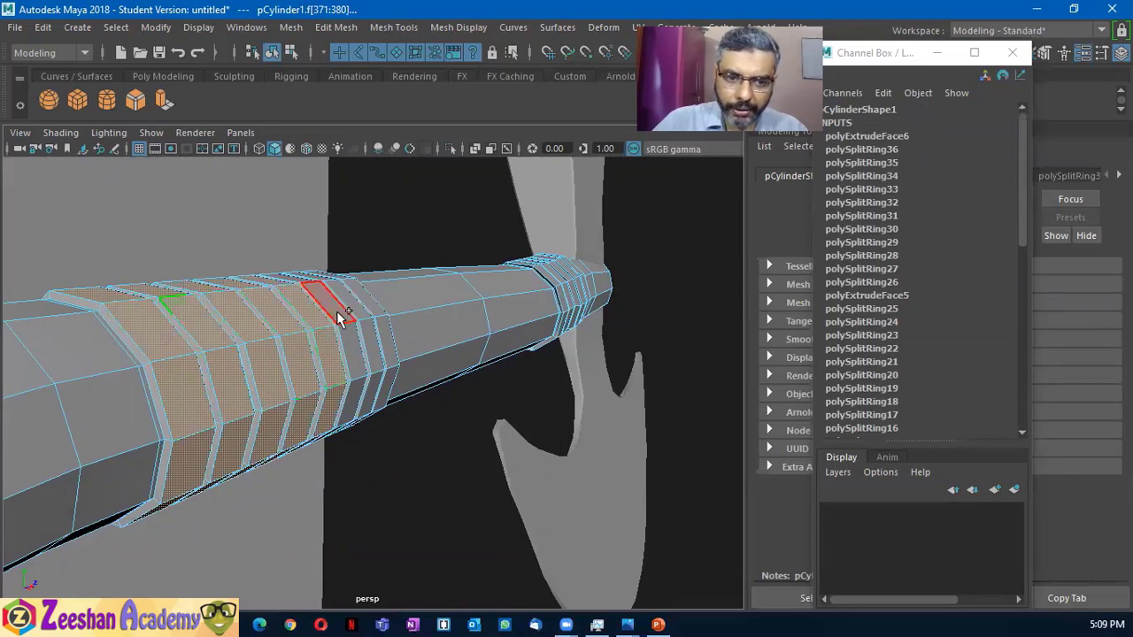
double_click(350, 345, "shift")
double_click(377, 340, "shift")
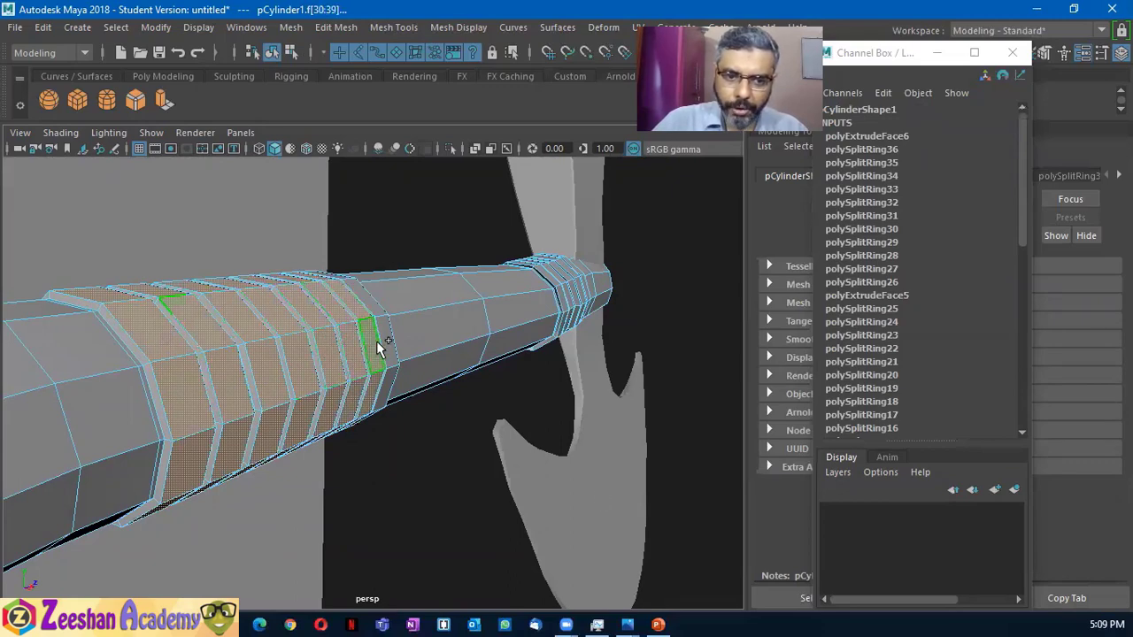
Adjust the selected face loops with the move manipulator and return to Object Mode
mouse_move(378, 340)
left_mouse_down("alt")
mouse_move(338, 492)
mouse_move(232, 374)
mouse_move(368, 432)
mouse_move(531, 455)
mouse_move(355, 432)
mouse_move(405, 451)
mouse_move(584, 323)
mouse_move(476, 455)
mouse_move(641, 345)
mouse_move(495, 412)
left_mouse_up("alt")
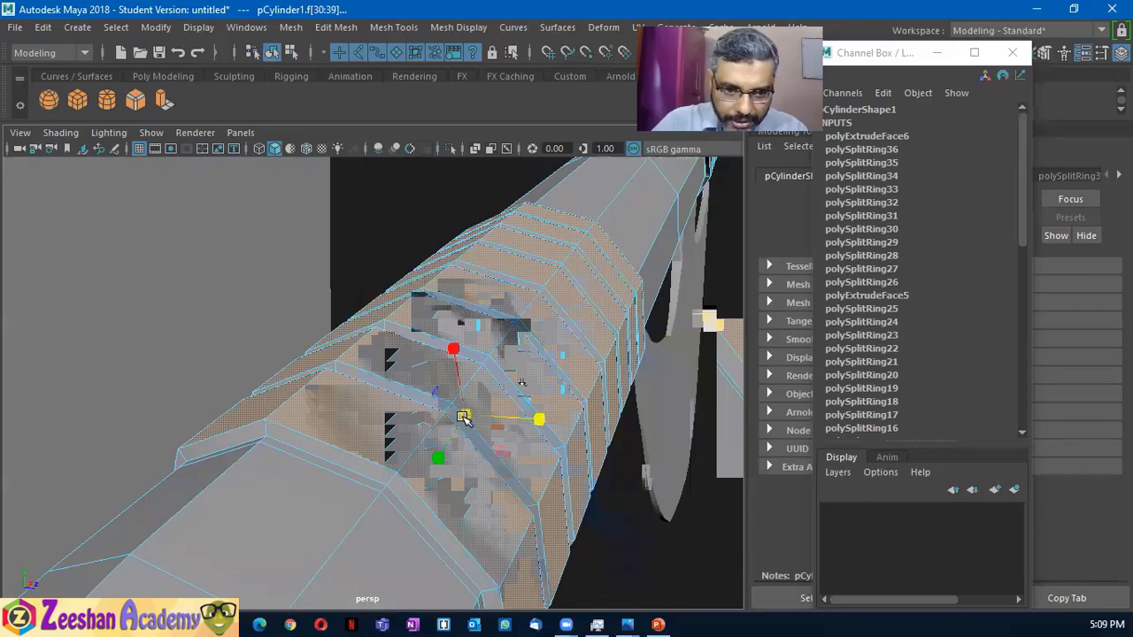
left_click_drag(459, 420, 453, 350)
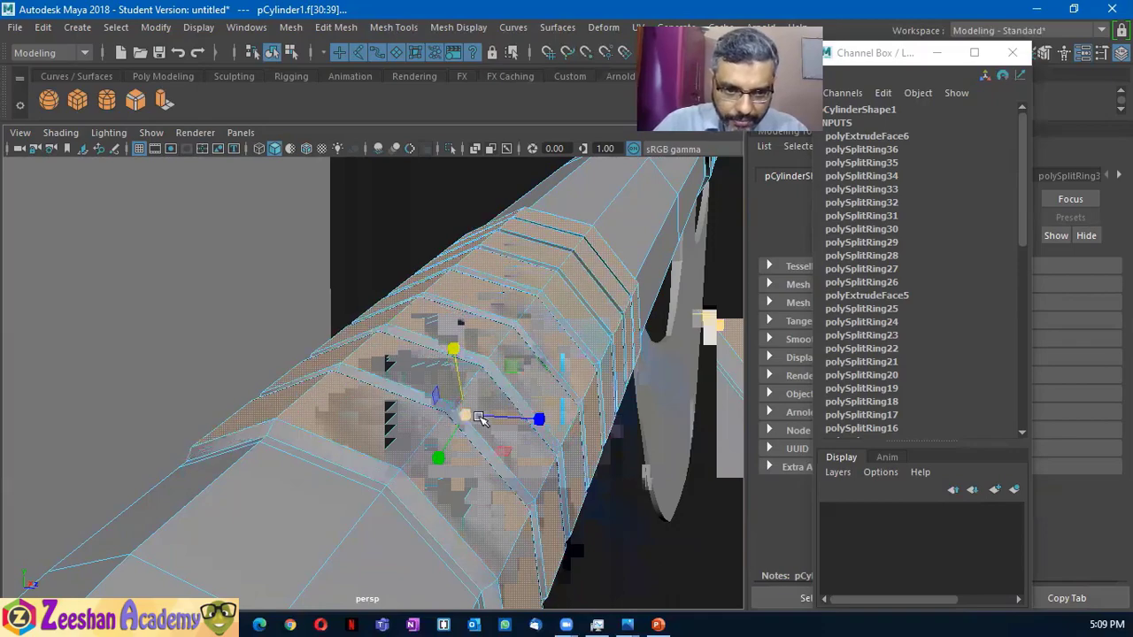
mouse_move(478, 418)
left_mouse_down("alt")
mouse_move(359, 375)
mouse_move(354, 425)
mouse_move(322, 412)
mouse_move(334, 418)
mouse_move(372, 292)
mouse_move(328, 328)
left_mouse_up("alt")
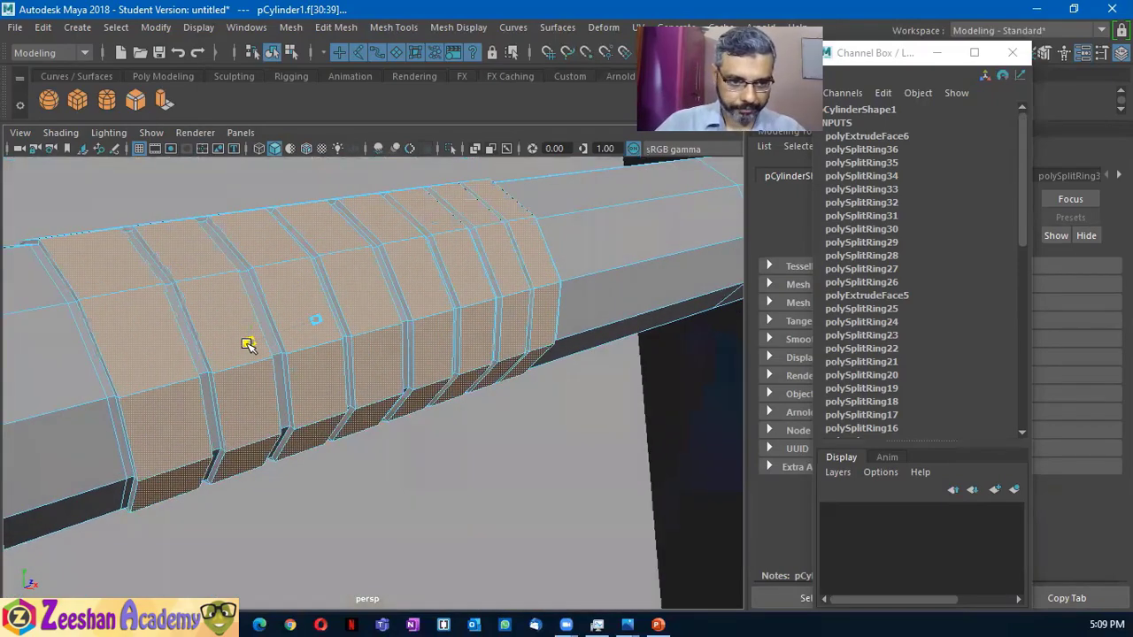
key("w")
left_click_drag(349, 447, 345, 473, "alt")
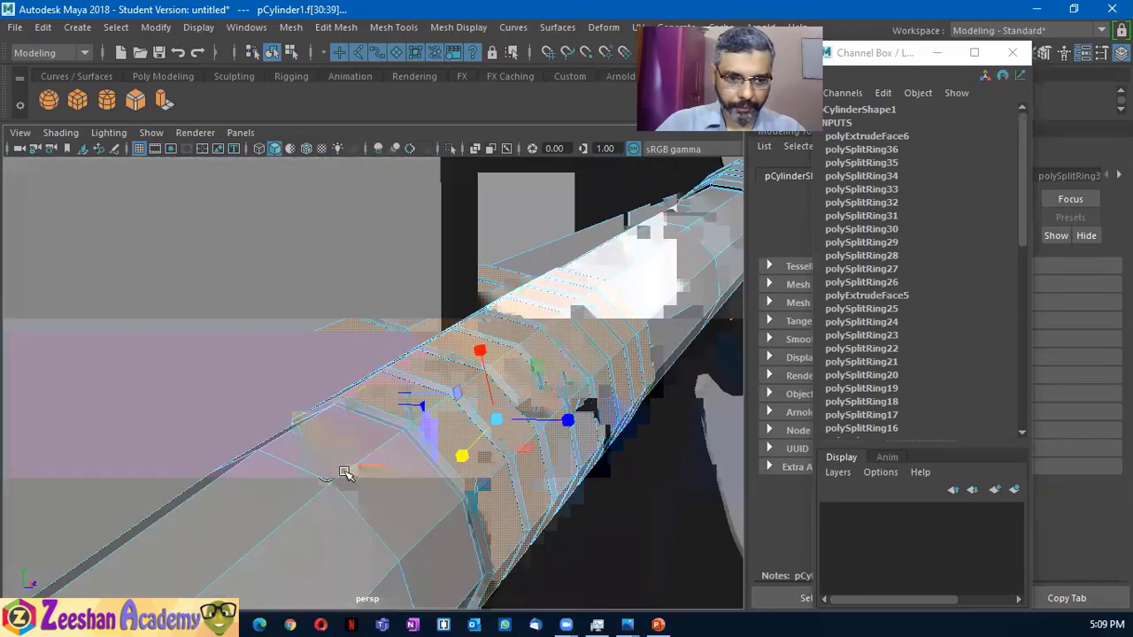
right_click_drag(453, 159, 519, 121)
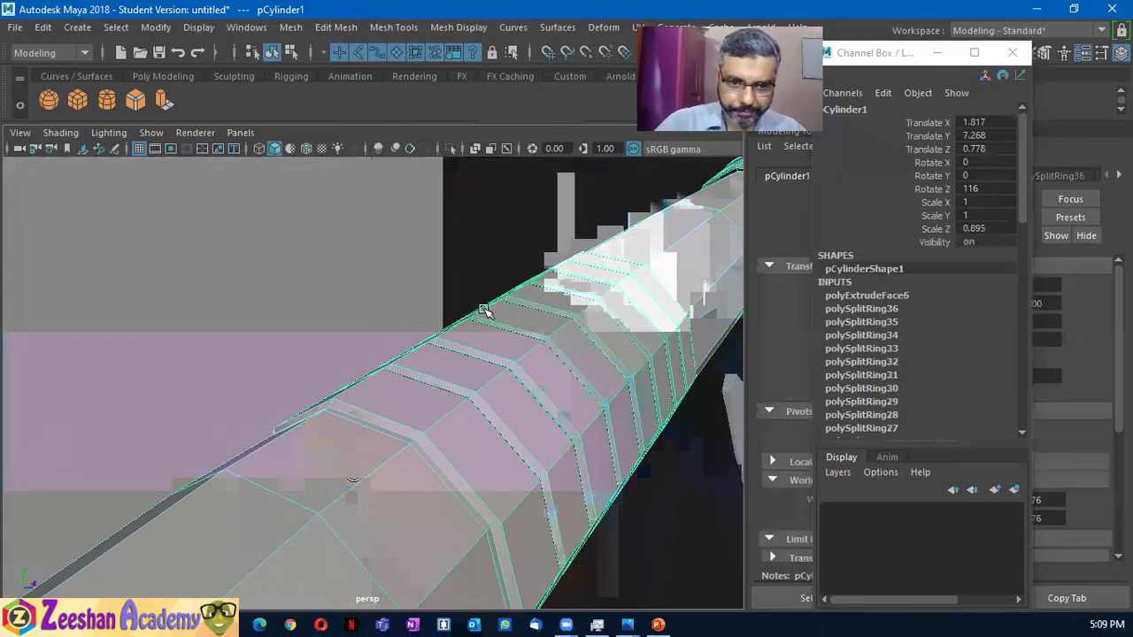
Switch to textured display (6) so the reference image shows on the axe
left_click(483, 310)
mouse_move(670, 371)
left_mouse_down("alt")
mouse_move(375, 380)
mouse_move(397, 435)
mouse_move(552, 347)
mouse_move(392, 417)
left_mouse_up("alt")
mouse_move(392, 371)
left_mouse_down("alt")
mouse_move(366, 354)
mouse_move(401, 365)
mouse_move(413, 487)
mouse_move(405, 309)
mouse_move(351, 486)
mouse_move(222, 363)
left_mouse_up("alt")
left_click(401, 365)
key("6")
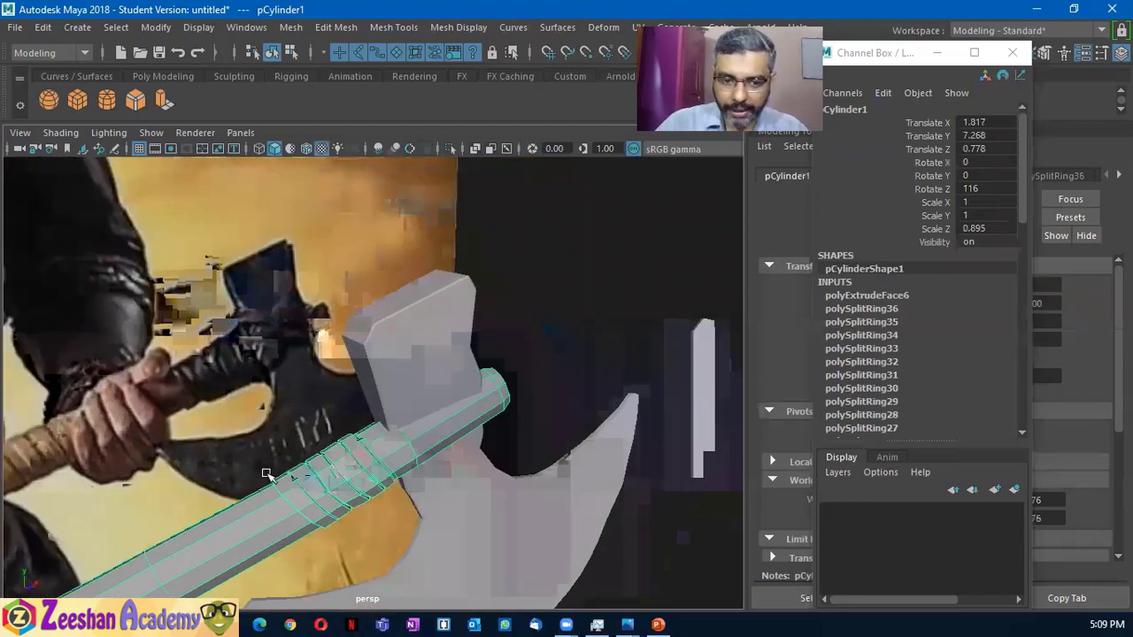
mouse_move(266, 474)
left_mouse_down("alt")
mouse_move(361, 451)
mouse_move(424, 475)
left_mouse_up("alt")
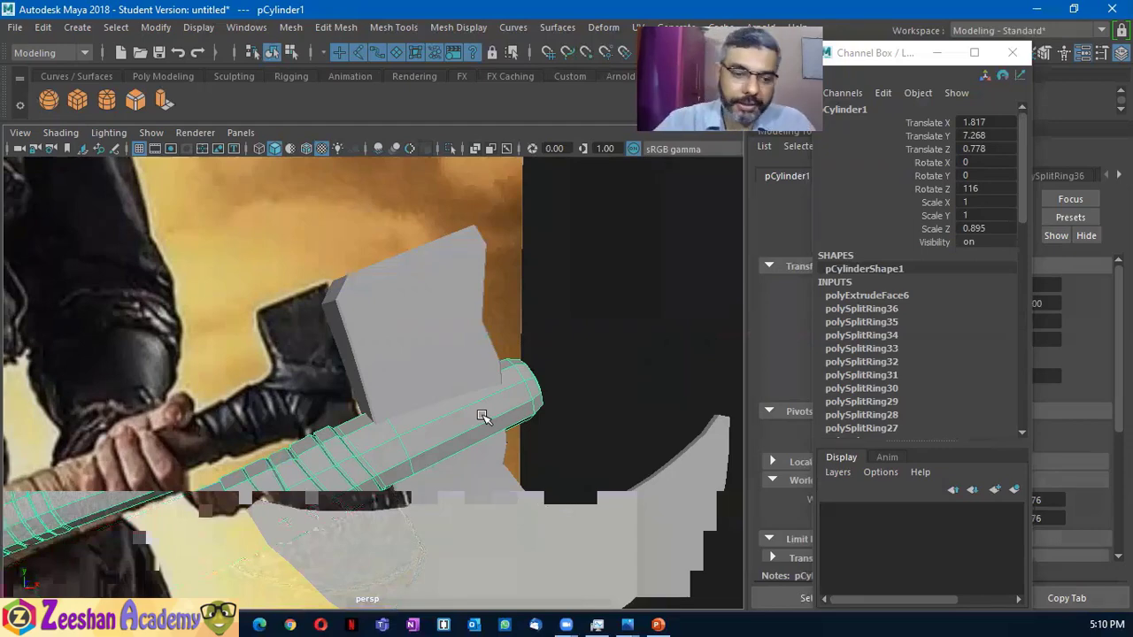
Orbit around the axe and drag out a new polygon torus on the grid below it
scroll(483, 417, "up", 3)
scroll(350, 433, "down", 2)
scroll(358, 438, "down", 1)
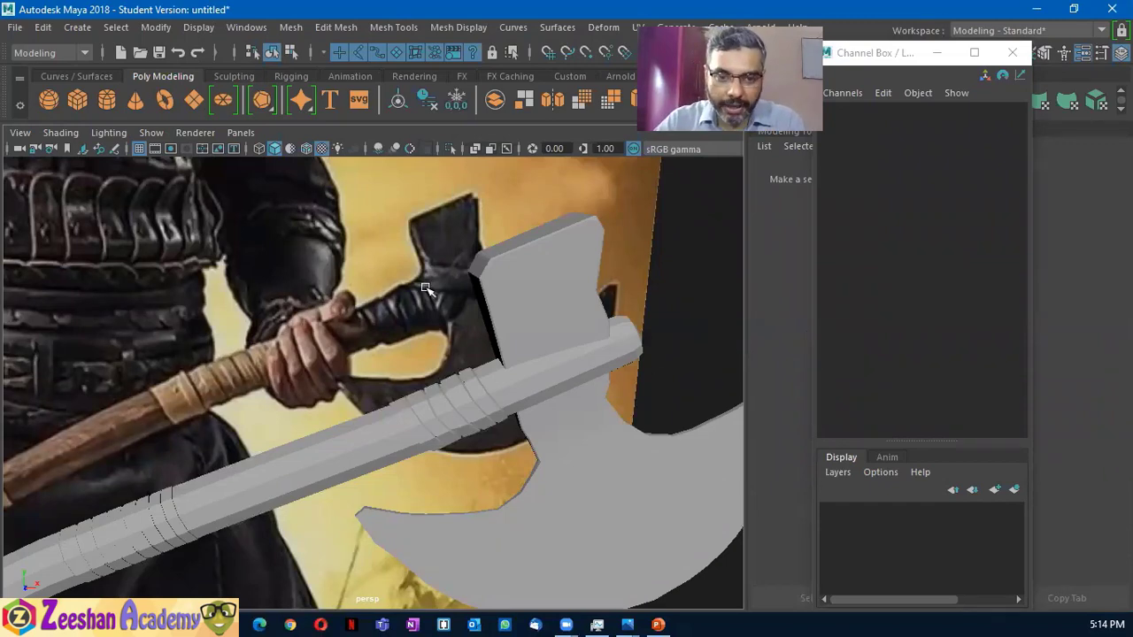
left_click_drag(425, 287, 416, 283, "alt")
left_click_drag(469, 348, 509, 400, "alt")
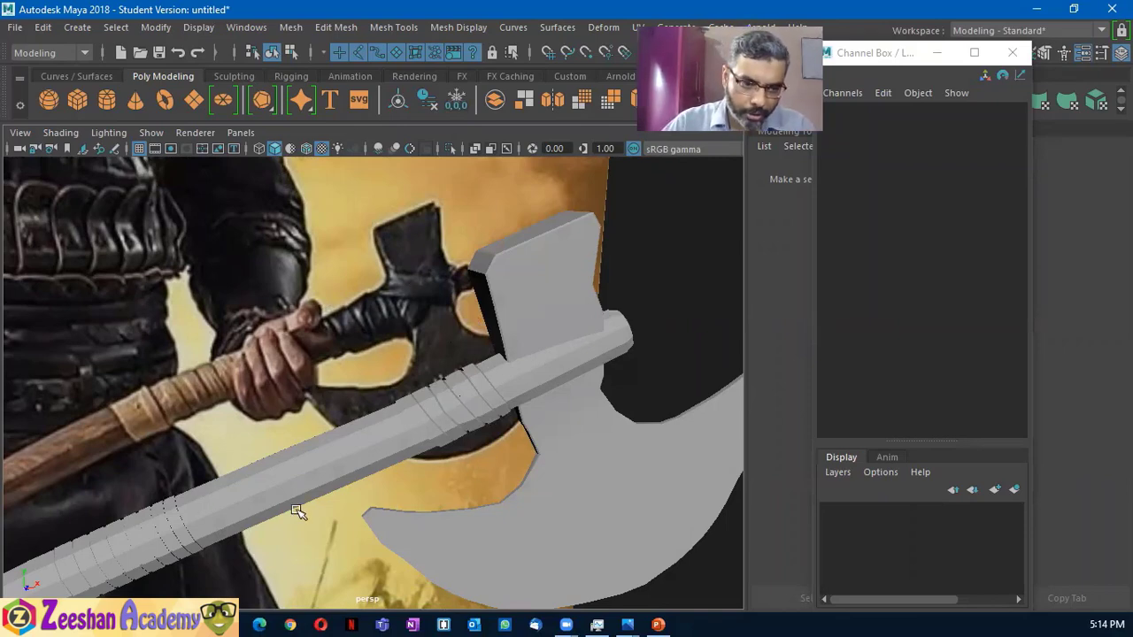
mouse_move(305, 515)
left_mouse_down("alt")
mouse_move(647, 263)
mouse_move(576, 328)
mouse_move(451, 359)
left_mouse_up("alt")
scroll(655, 261, "up", 3)
mouse_move(345, 376)
left_mouse_down("alt")
mouse_move(336, 386)
mouse_move(652, 357)
mouse_move(180, 361)
left_mouse_up("alt")
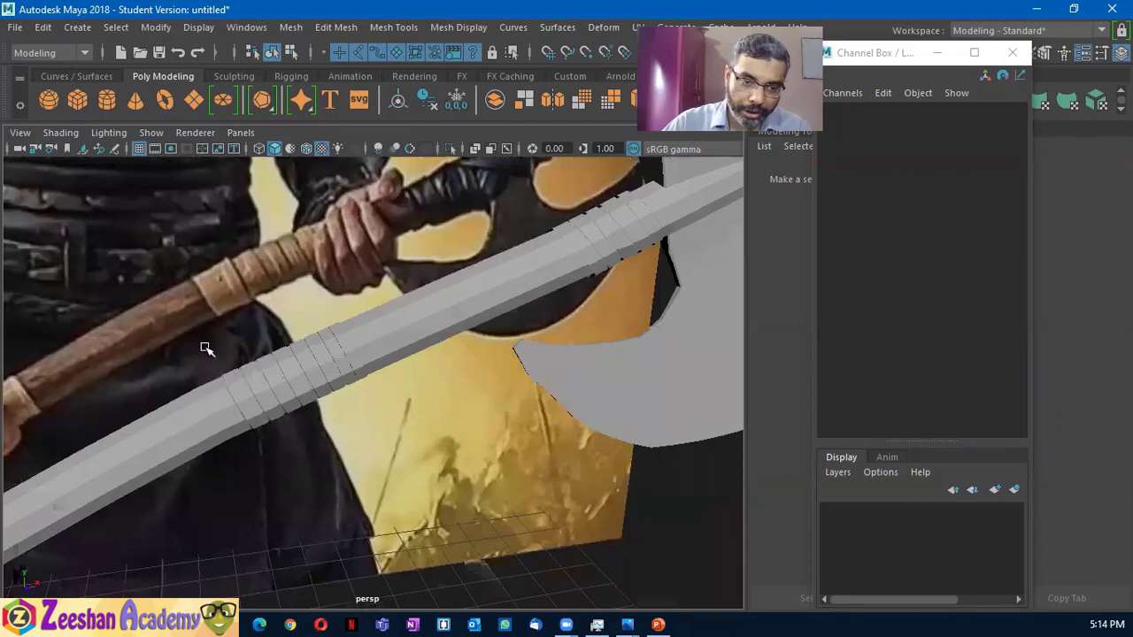
mouse_move(305, 521)
left_mouse_down("alt")
mouse_move(442, 525)
mouse_move(314, 358)
mouse_move(392, 413)
mouse_move(301, 317)
left_mouse_up("alt")
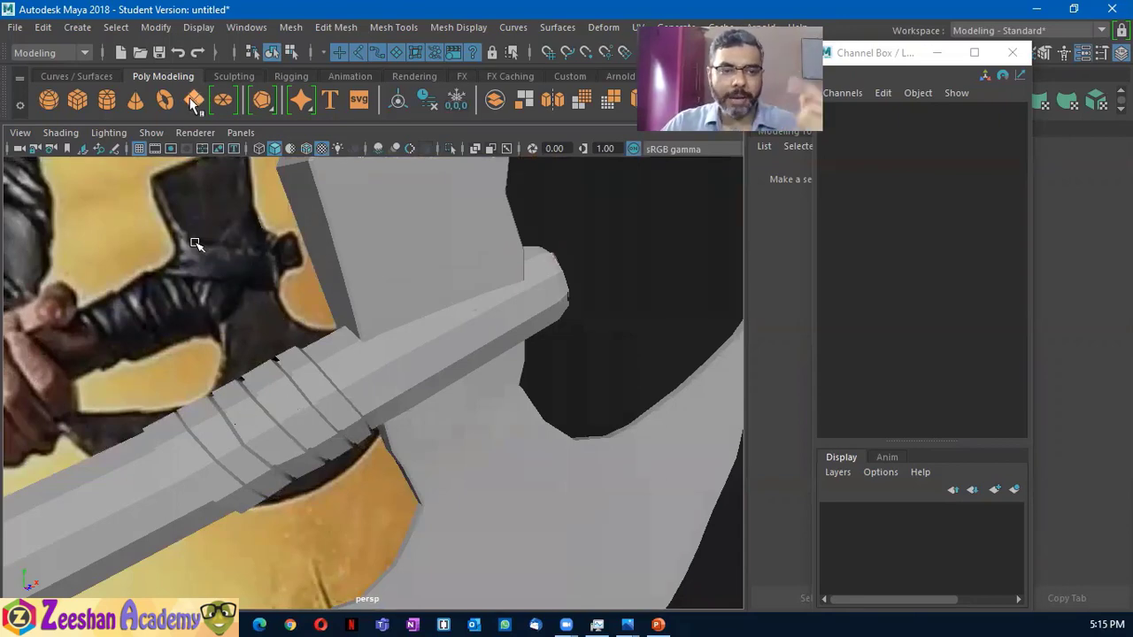
scroll(403, 319, "down", 3)
mouse_move(398, 287)
left_mouse_down("alt")
mouse_move(311, 539)
mouse_move(330, 516)
mouse_move(435, 561)
mouse_move(433, 549)
left_mouse_up("alt")
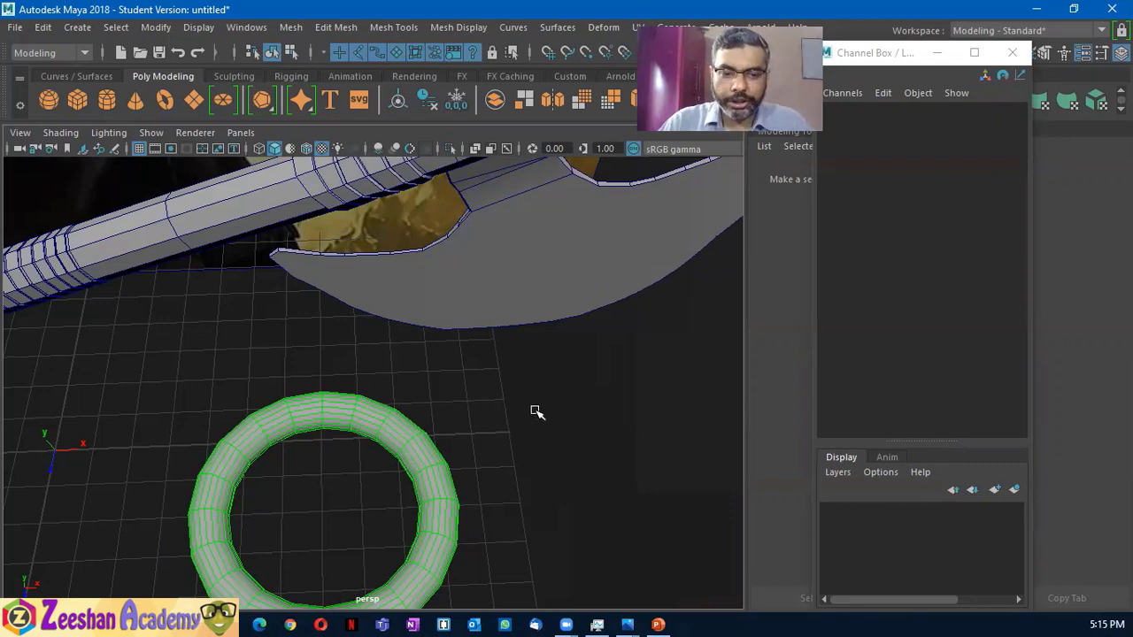
Move the torus to the axe head and tilt it to -33.981 on Z
mouse_move(536, 412)
left_mouse_down("alt")
mouse_move(434, 467)
mouse_move(449, 471)
mouse_move(454, 501)
mouse_move(400, 168)
mouse_move(443, 361)
mouse_move(366, 378)
mouse_move(501, 379)
mouse_move(384, 343)
left_mouse_up("alt")
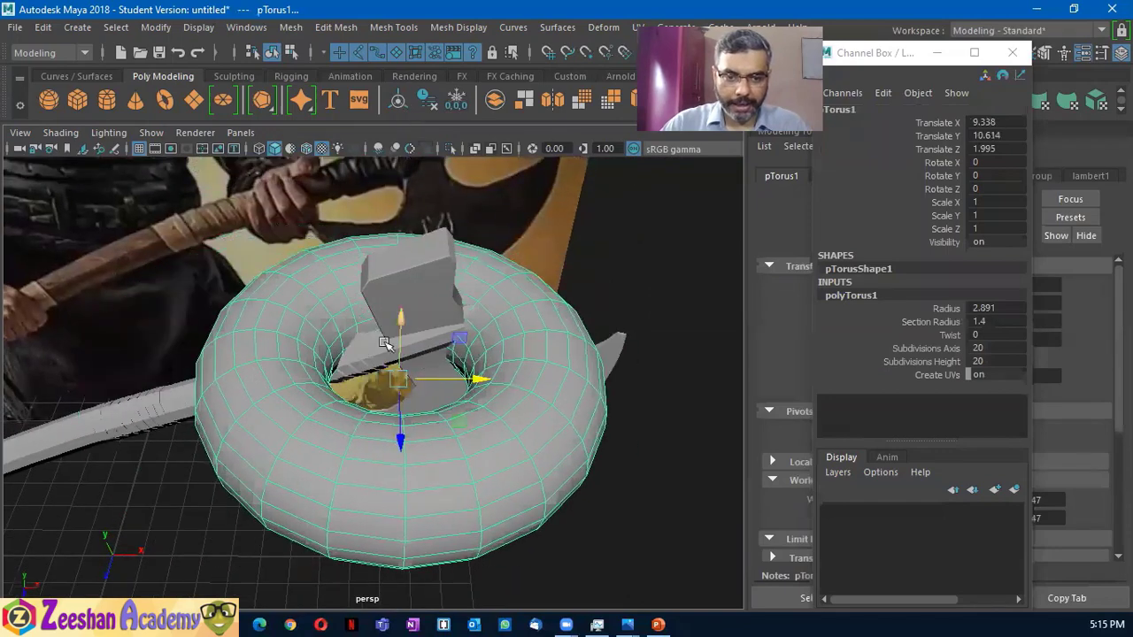
key("e")
mouse_move(398, 442)
left_mouse_down()
mouse_move(423, 389)
mouse_move(498, 309)
mouse_move(404, 378)
mouse_move(455, 316)
mouse_move(374, 445)
mouse_move(460, 416)
mouse_move(389, 354)
mouse_move(407, 371)
left_mouse_up()
key("w")
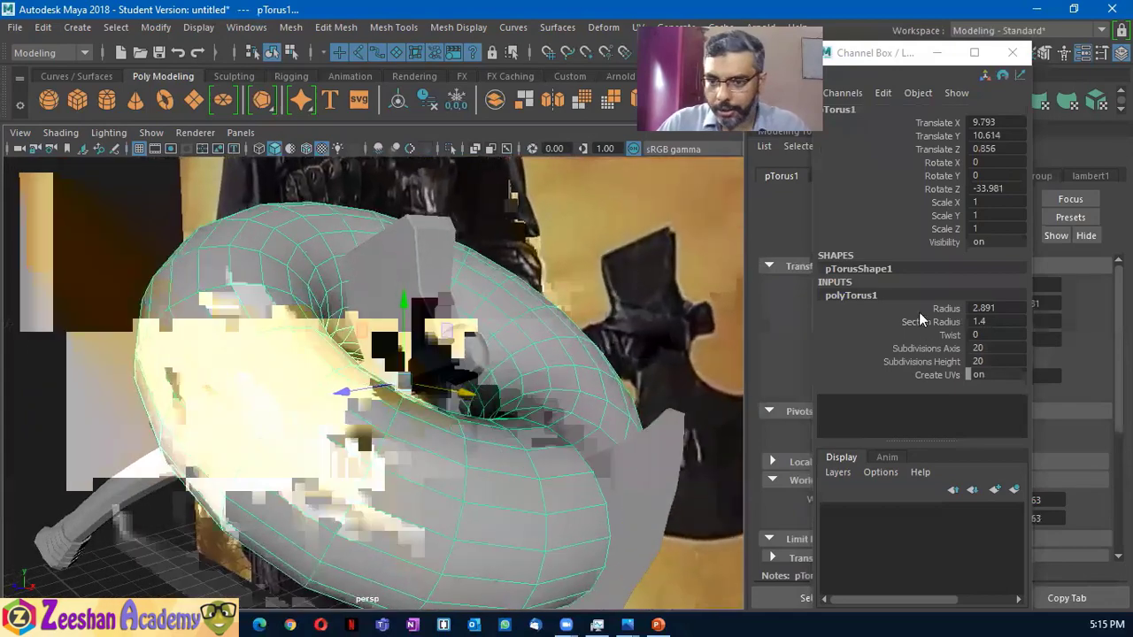
Set the torus to 7×9 subdivisions, radius 1.791 and section radius 0.4
left_click(945, 350)
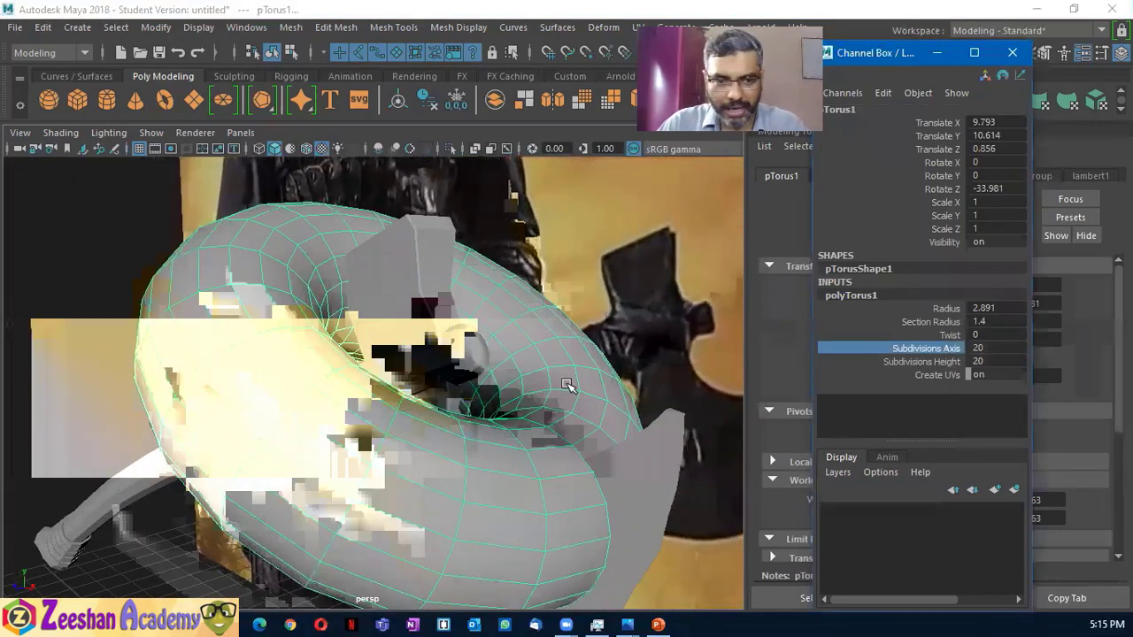
middle_click_drag(601, 384, 449, 386)
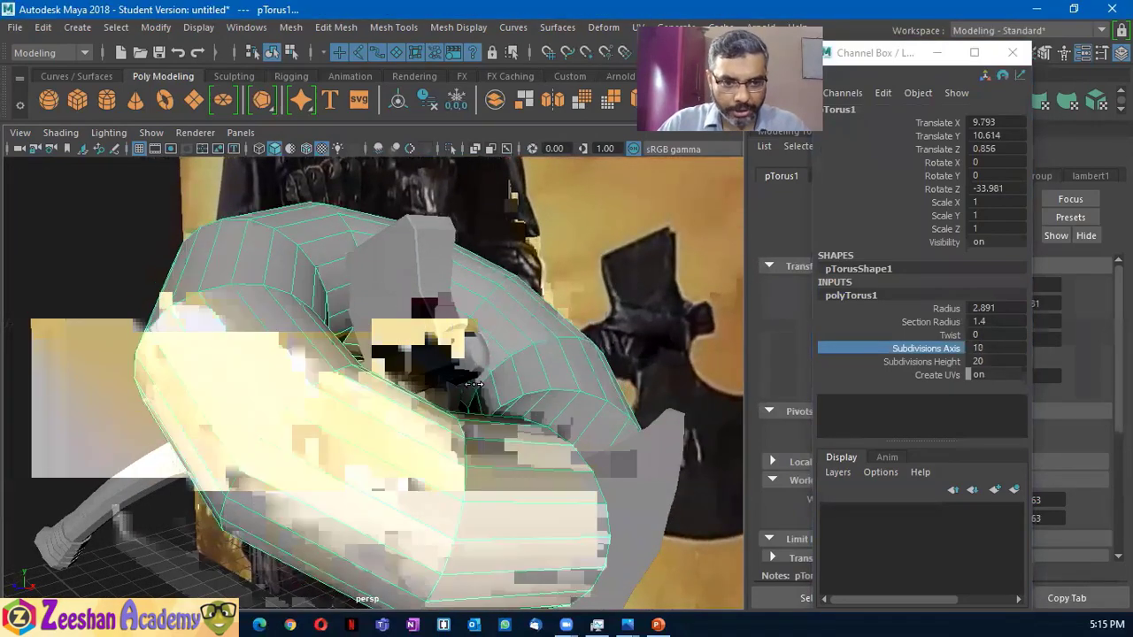
left_click(945, 361)
middle_click_drag(619, 377, 548, 376)
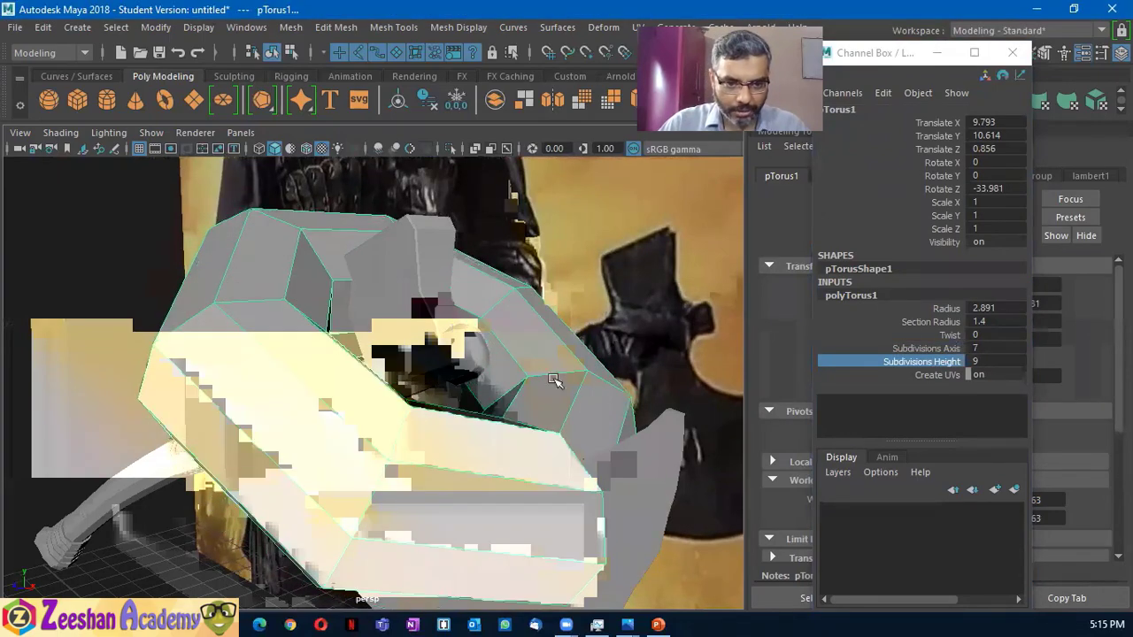
left_click(945, 308)
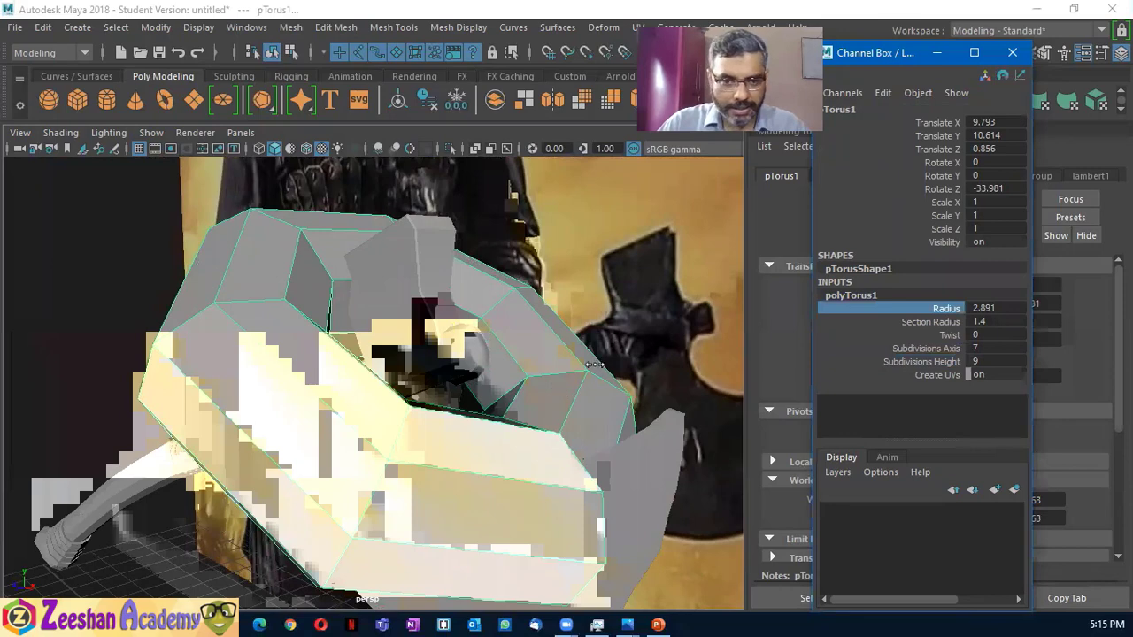
middle_click_drag(593, 364, 402, 361)
left_click(930, 321)
mouse_move(407, 354)
left_mouse_down("alt")
mouse_move(493, 338)
mouse_move(536, 374)
mouse_move(404, 445)
mouse_move(405, 463)
mouse_move(507, 405)
mouse_move(492, 377)
mouse_move(335, 479)
mouse_move(253, 451)
mouse_move(329, 387)
mouse_move(413, 397)
mouse_move(324, 430)
mouse_move(412, 416)
mouse_move(388, 404)
mouse_move(396, 430)
mouse_move(416, 425)
left_mouse_up("alt")
Shrink the torus radius to 1.291 and its section radius to 0.26
key("e")
key("w")
left_click(946, 307)
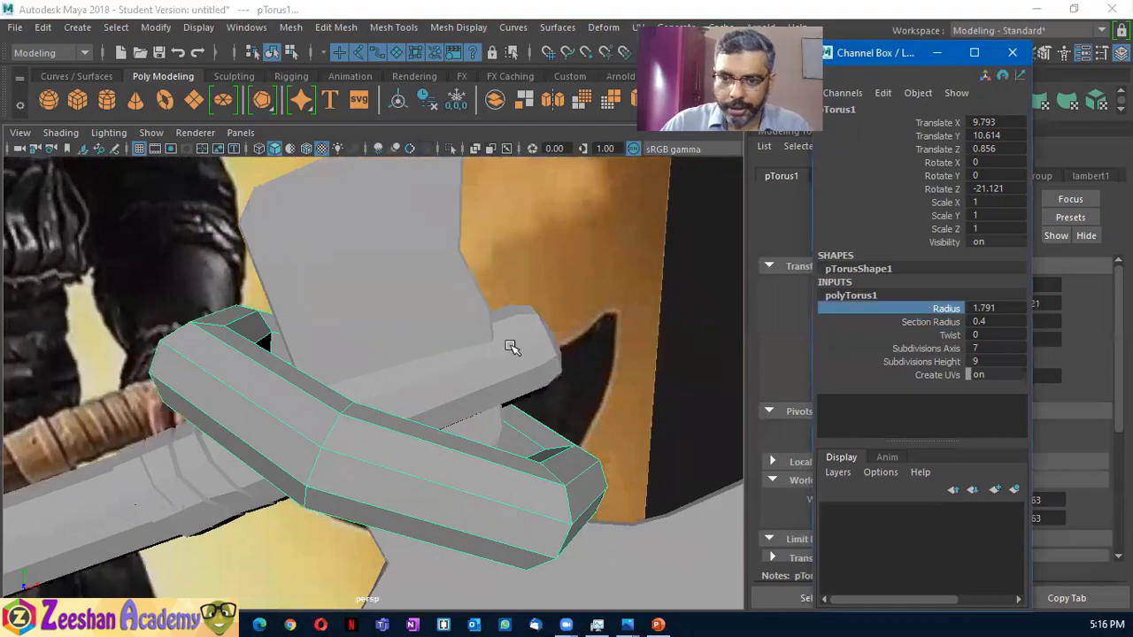
left_click_drag(506, 346, 435, 340, "alt")
middle_click_drag(443, 337, 440, 337)
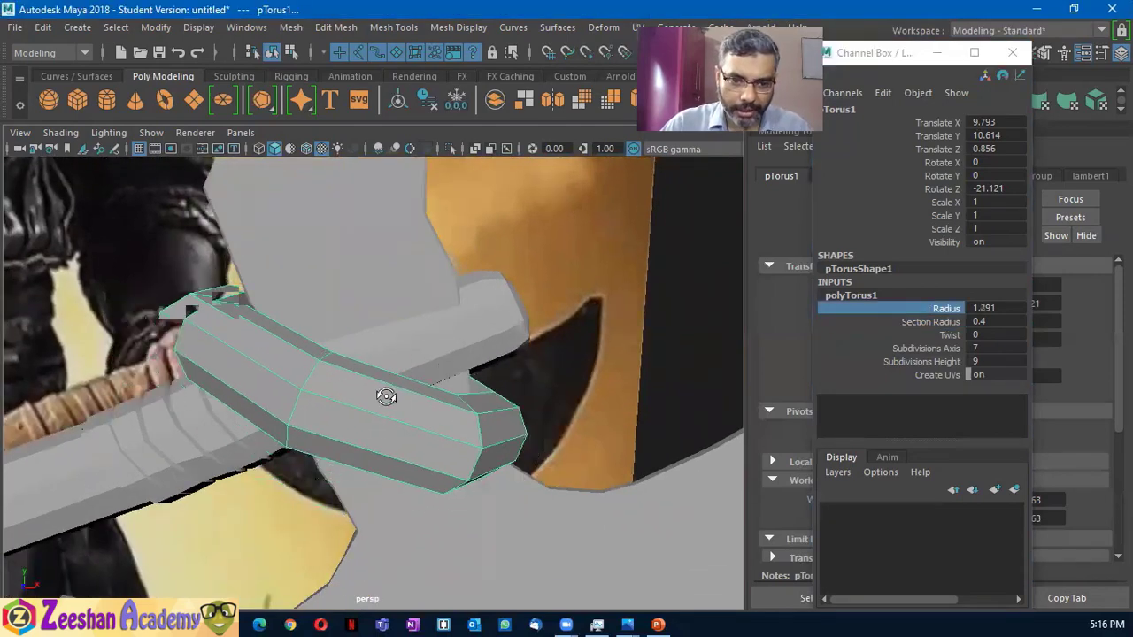
left_click_drag(385, 396, 379, 398, "alt")
middle_click_drag(380, 397, 432, 384)
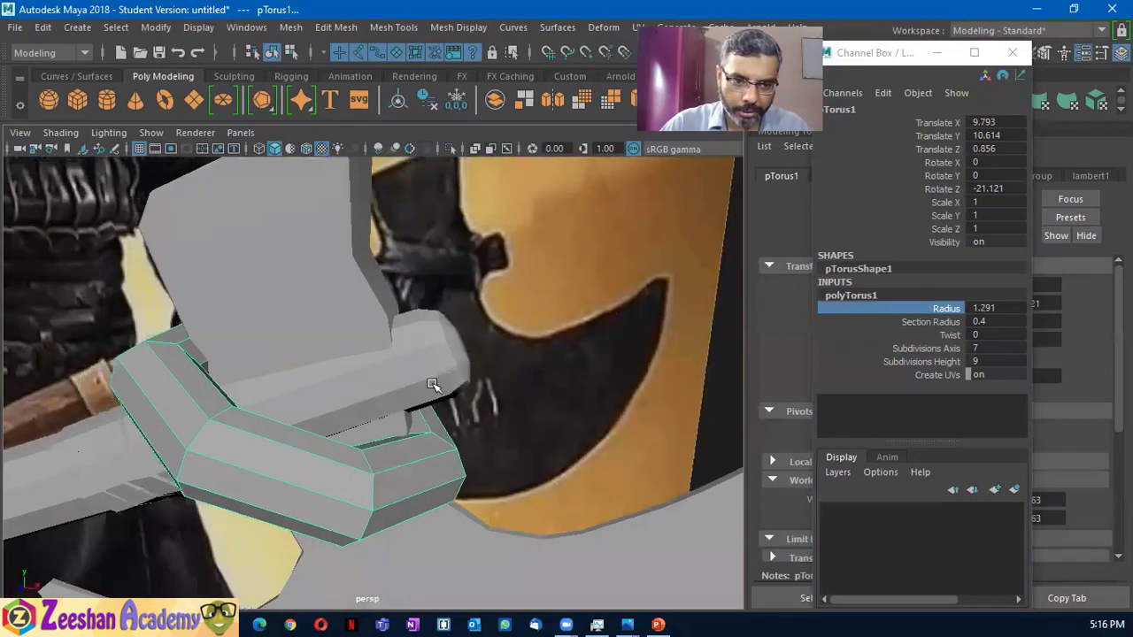
left_click(943, 323)
middle_click_drag(314, 378, 363, 371)
left_click(940, 325)
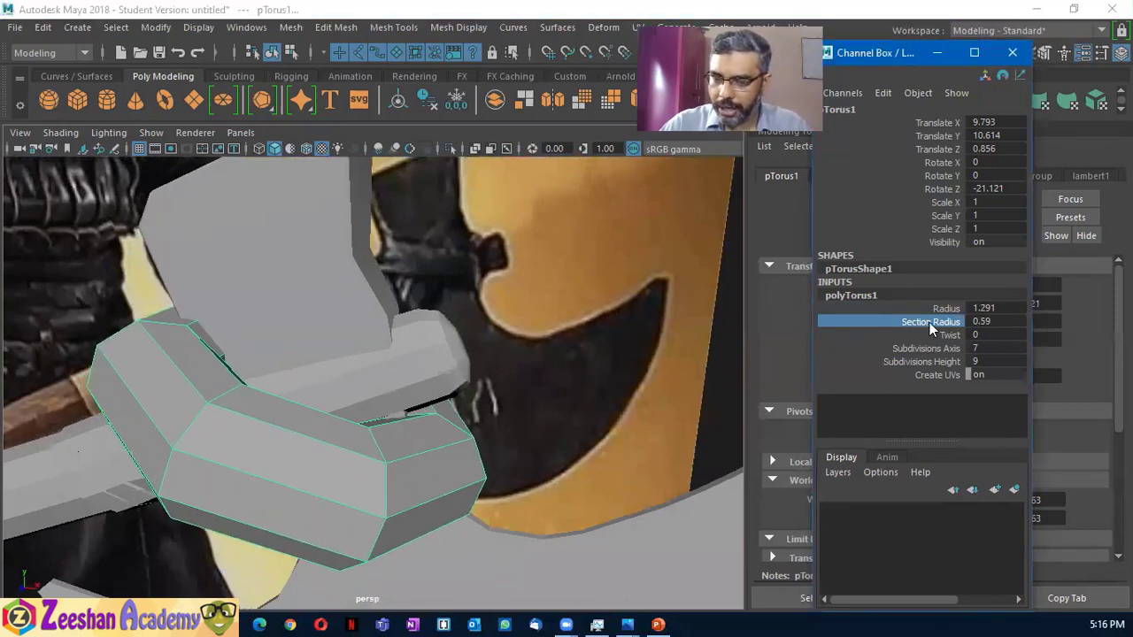
middle_click_drag(345, 374, 289, 378)
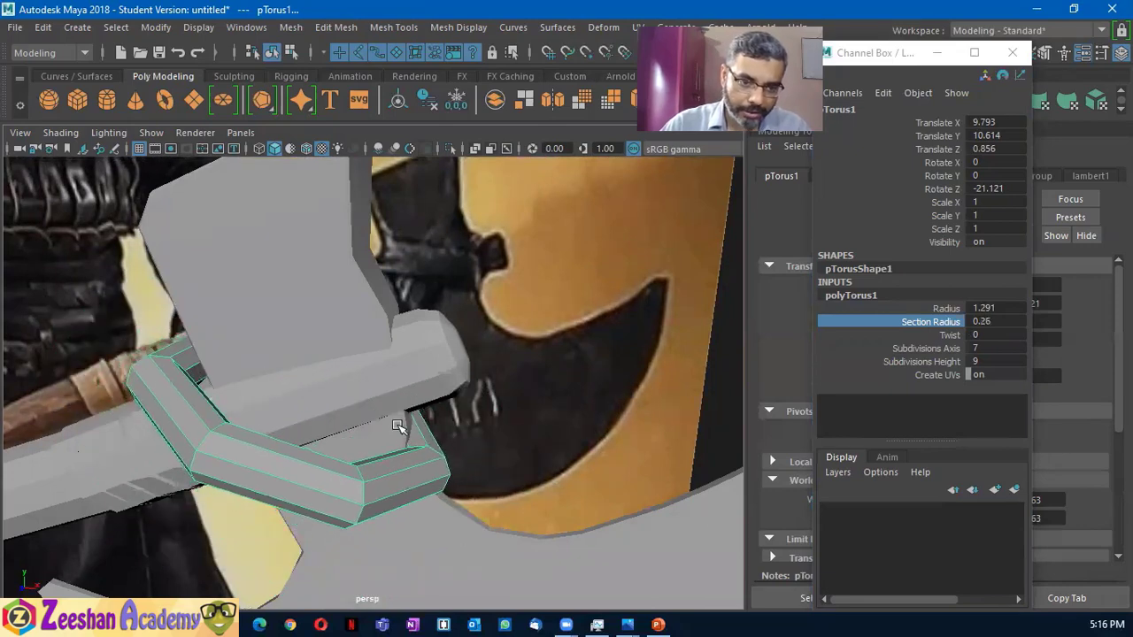
Rotate the torus to -12.302 on Z so it wraps the handle
mouse_move(399, 427)
left_mouse_down("alt")
mouse_move(334, 368)
mouse_move(399, 392)
mouse_move(148, 434)
left_mouse_up("alt")
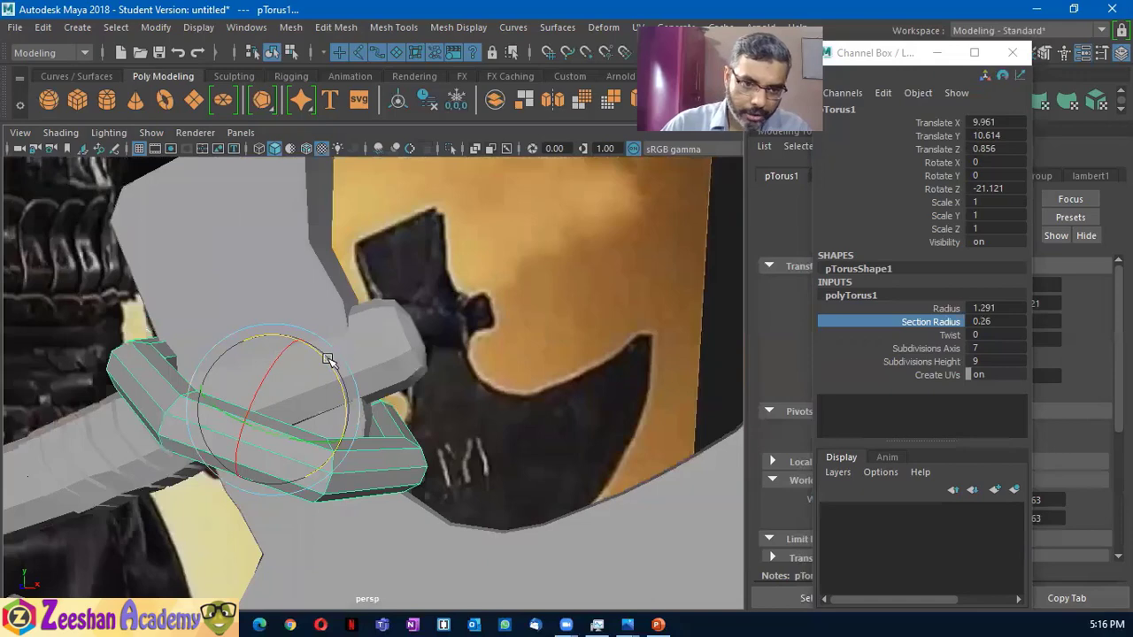
mouse_move(328, 359)
left_mouse_down()
mouse_move(349, 384)
mouse_move(450, 392)
mouse_move(399, 494)
mouse_move(291, 475)
mouse_move(434, 362)
mouse_move(403, 362)
left_mouse_up()
key("w")
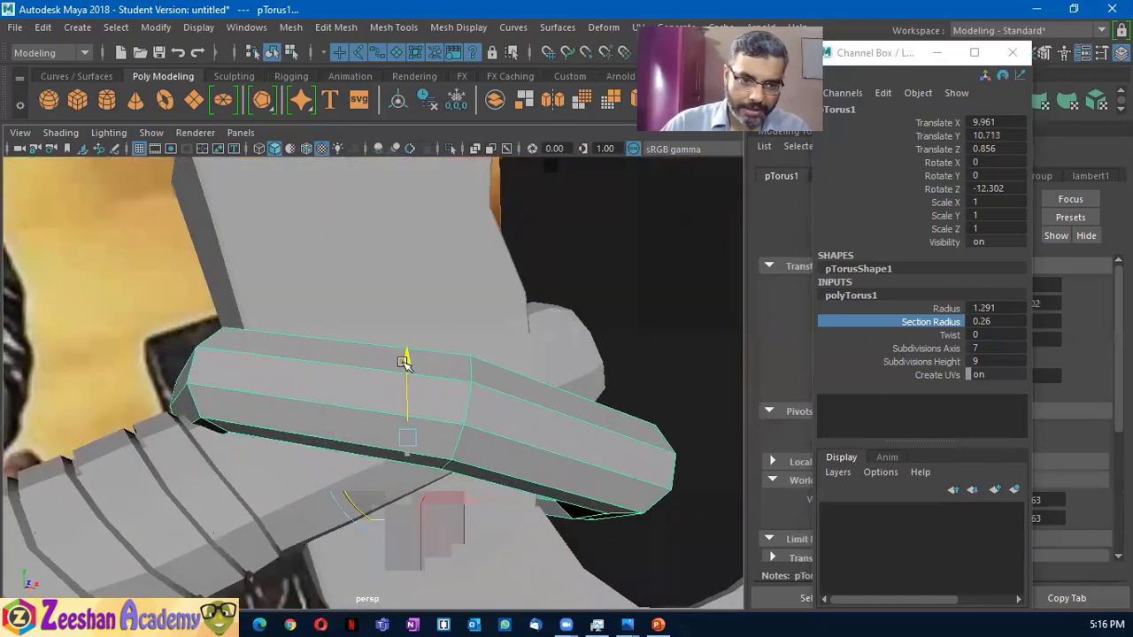
key("e")
mouse_move(354, 389)
left_mouse_down()
mouse_move(347, 421)
mouse_move(398, 416)
mouse_move(392, 387)
mouse_move(375, 399)
mouse_move(570, 373)
left_mouse_up()
Set the torus subdivisions to 9 around the axis and 5 in height
left_click(943, 349)
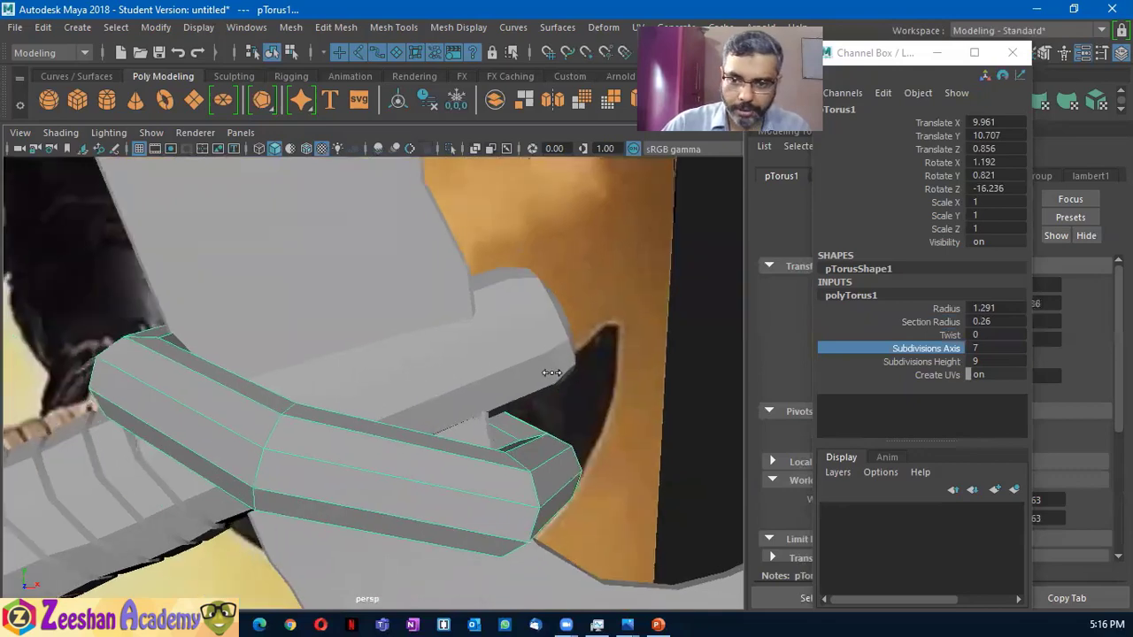
mouse_move(571, 374)
middle_mouse_down()
mouse_move(529, 375)
mouse_move(569, 378)
middle_mouse_up()
mouse_move(569, 379)
left_mouse_down("alt")
mouse_move(581, 392)
mouse_move(561, 396)
left_mouse_up("alt")
left_click(939, 361)
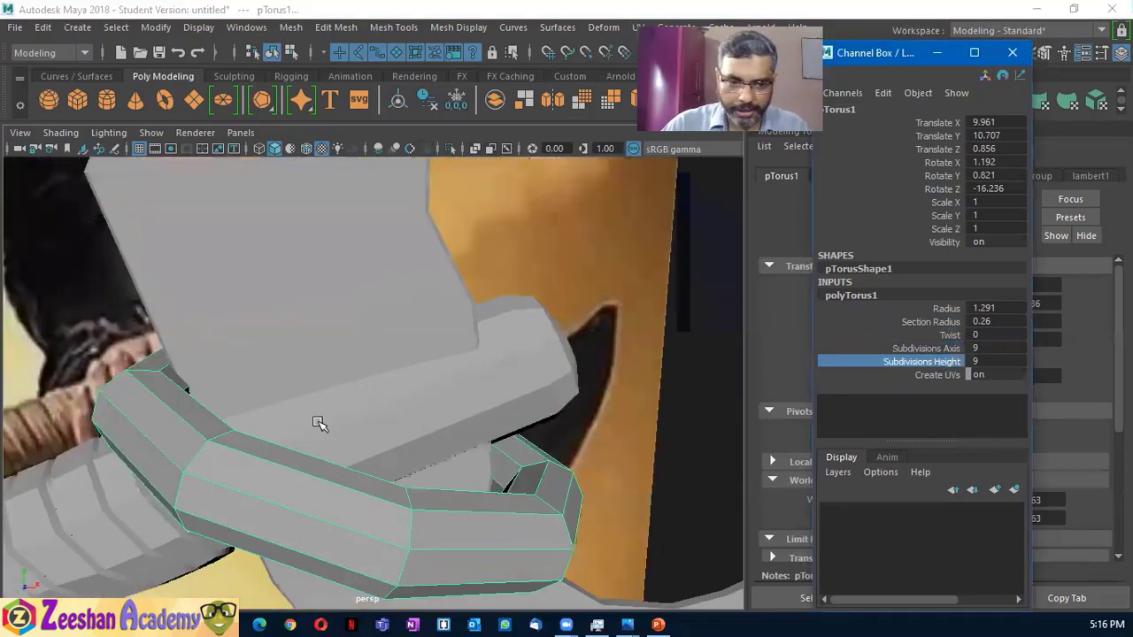
middle_click_drag(405, 397, 75, 412)
mouse_move(300, 407)
left_mouse_down("alt")
mouse_move(534, 422)
mouse_move(464, 416)
mouse_move(338, 310)
left_mouse_up("alt")
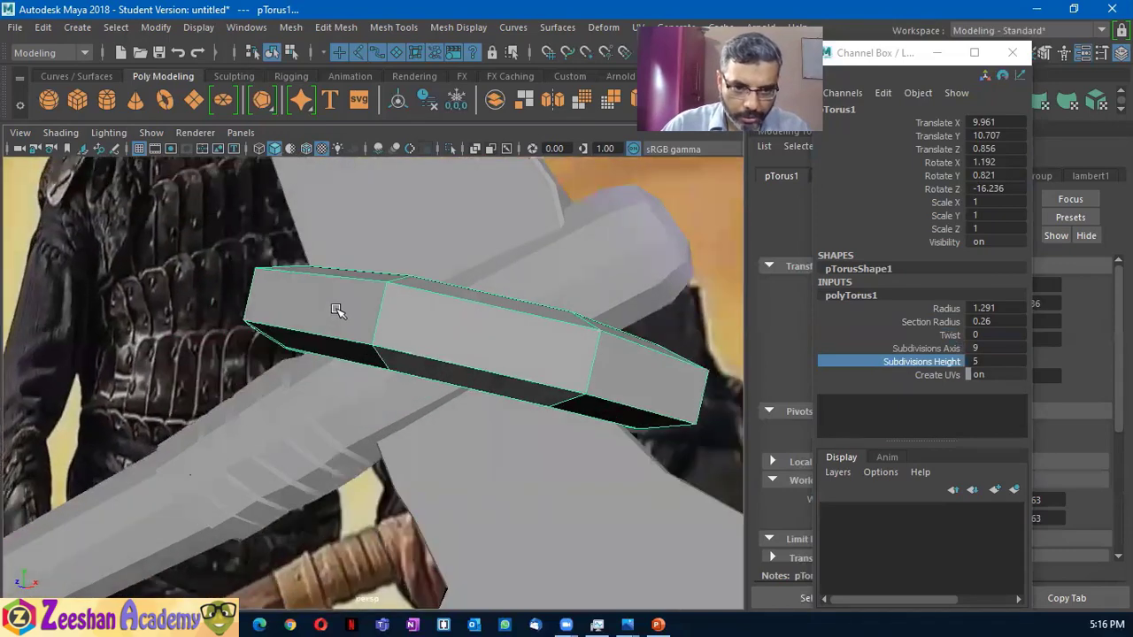
mouse_move(231, 337)
left_mouse_down("alt")
mouse_move(328, 354)
mouse_move(367, 376)
mouse_move(227, 375)
mouse_move(190, 409)
mouse_move(293, 397)
mouse_move(265, 376)
mouse_move(371, 380)
left_mouse_up("alt")
Thin the ring to radius 1.091 and section radius 0.08
left_click(930, 322)
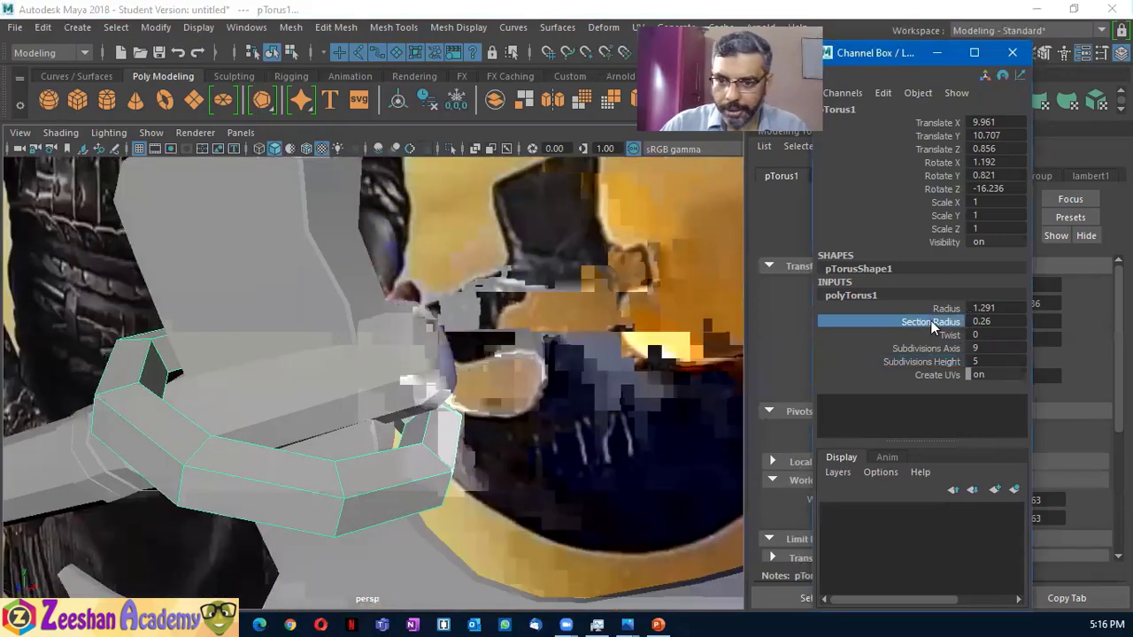
mouse_move(553, 366)
middle_mouse_down()
mouse_move(531, 358)
mouse_move(519, 368)
middle_mouse_up()
left_click(946, 308)
left_click(937, 321, "ctrl")
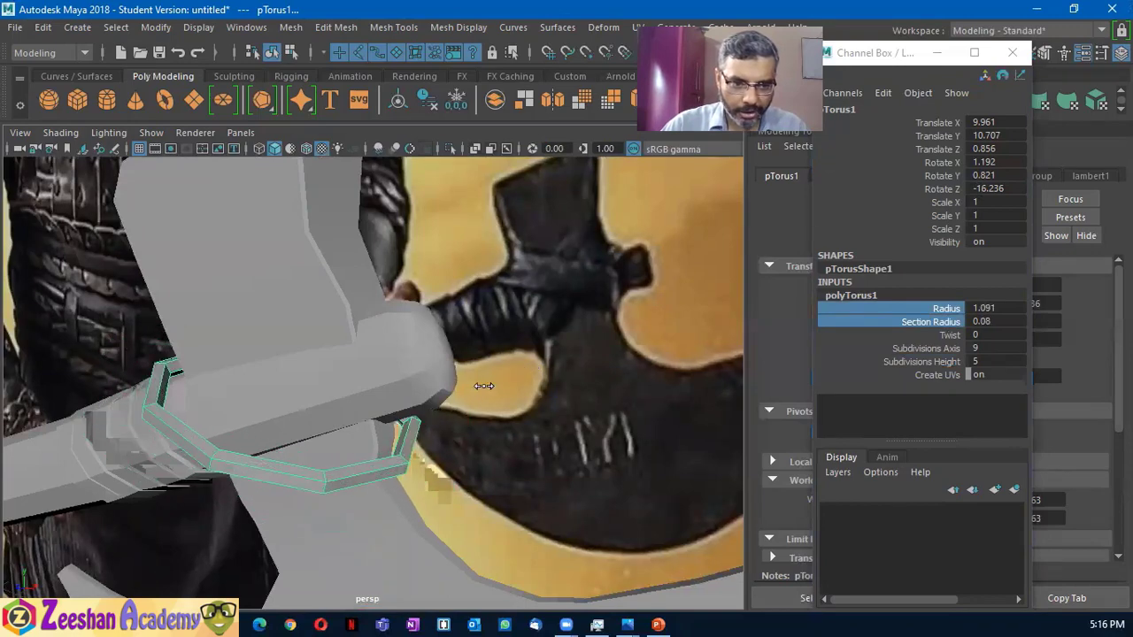
mouse_move(458, 418)
left_mouse_down("alt")
mouse_move(539, 380)
mouse_move(447, 410)
mouse_move(386, 394)
mouse_move(430, 384)
mouse_move(656, 440)
mouse_move(514, 398)
mouse_move(596, 437)
mouse_move(334, 285)
mouse_move(183, 328)
mouse_move(222, 273)
mouse_move(372, 372)
mouse_move(295, 235)
mouse_move(301, 168)
left_mouse_up("alt")
Stretch the torus to Scale Y 3.54 and Scale Z 0.81, and move it onto the handle
key("w")
type("3.54")
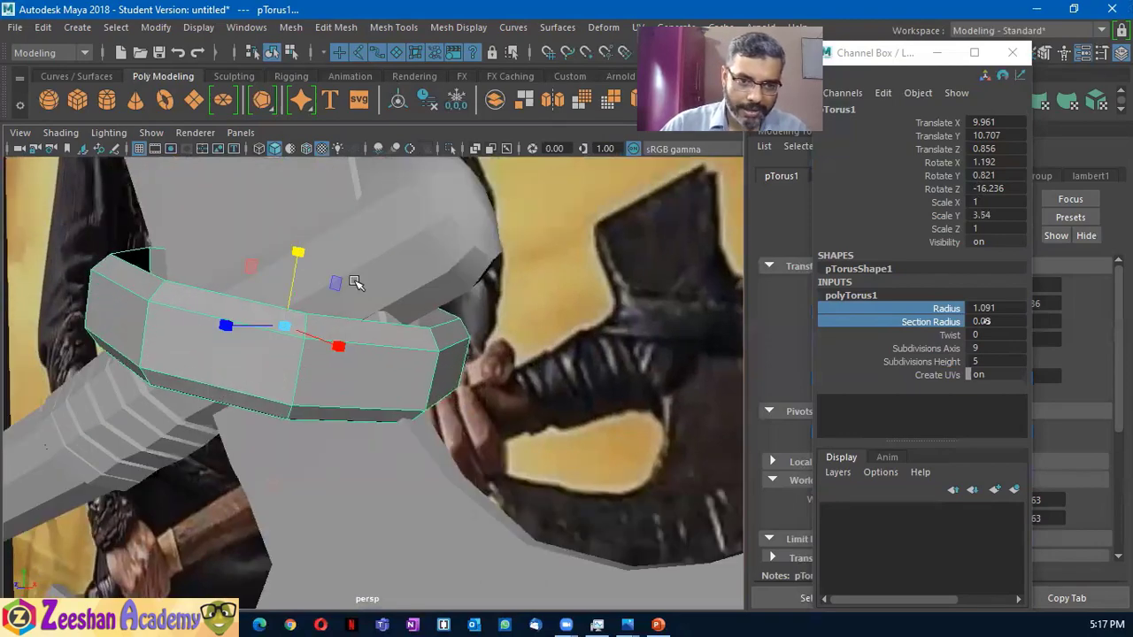
mouse_move(356, 283)
left_mouse_down("alt")
mouse_move(399, 405)
mouse_move(301, 398)
mouse_move(360, 382)
mouse_move(210, 392)
mouse_move(234, 393)
mouse_move(367, 475)
left_mouse_up("alt")
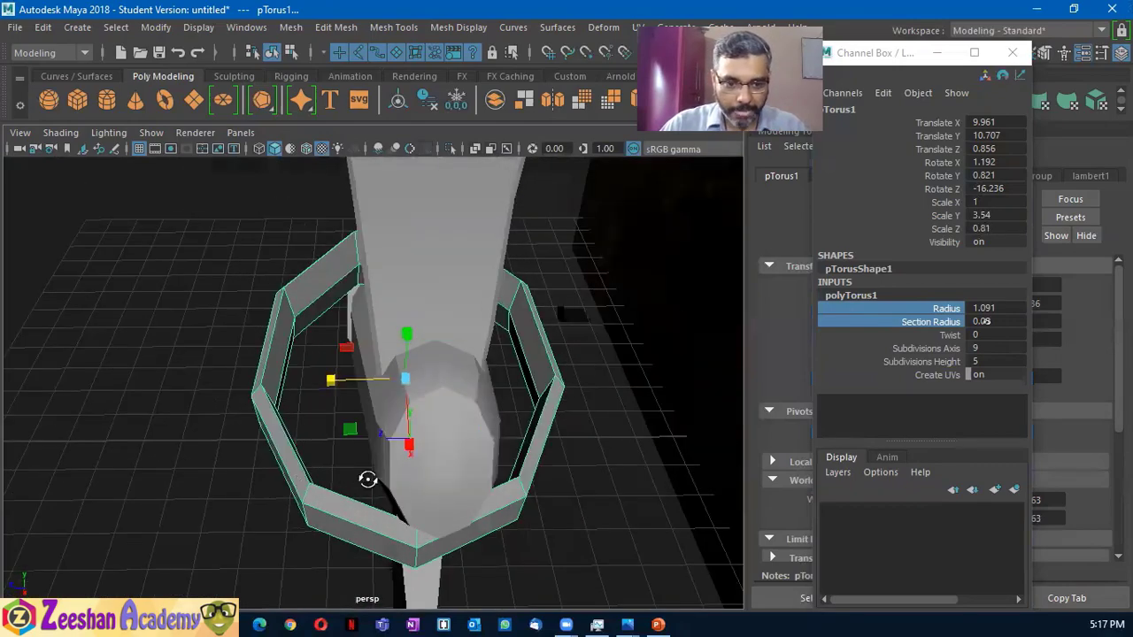
right_click_drag(367, 475, 558, 469, "alt")
left_click_drag(558, 470, 607, 455, "alt")
mouse_move(305, 449)
left_mouse_down("alt")
mouse_move(215, 463)
mouse_move(381, 412)
mouse_move(339, 422)
left_mouse_up("alt")
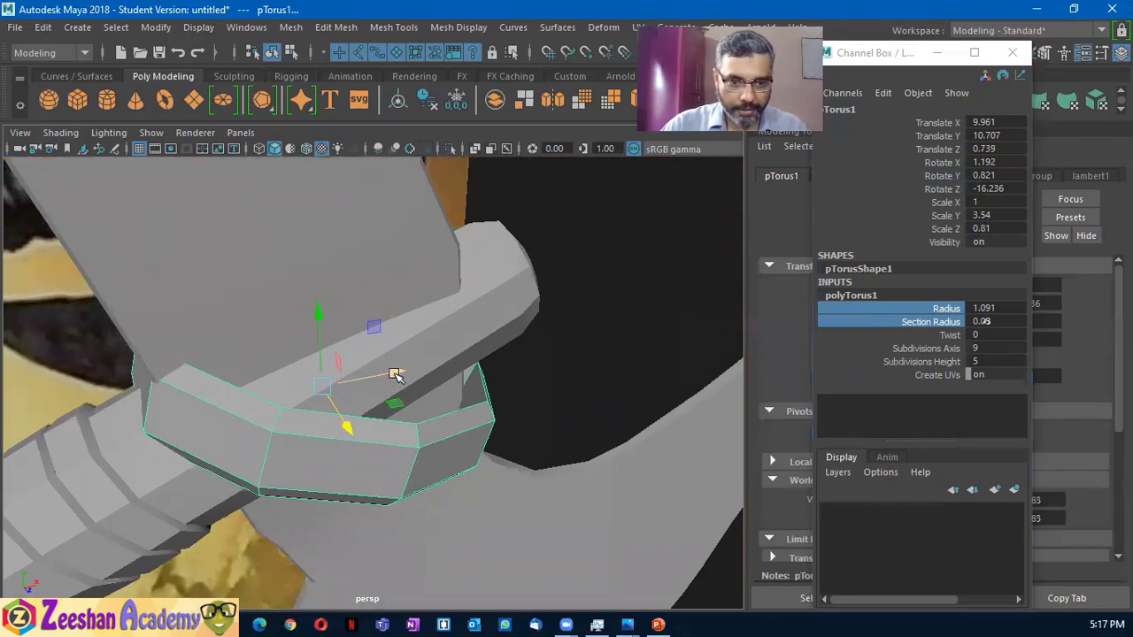
mouse_move(392, 374)
left_mouse_down()
mouse_move(310, 414)
mouse_move(217, 366)
mouse_move(380, 451)
mouse_move(377, 143)
left_mouse_up()
Switch the torus to Vertex mode and select a band vertex
mouse_move(377, 142)
right_mouse_down()
mouse_move(324, 168)
mouse_move(297, 143)
right_mouse_up()
mouse_move(297, 143)
left_mouse_down("alt")
mouse_move(283, 398)
mouse_move(220, 404)
left_mouse_up("alt")
left_click(285, 433)
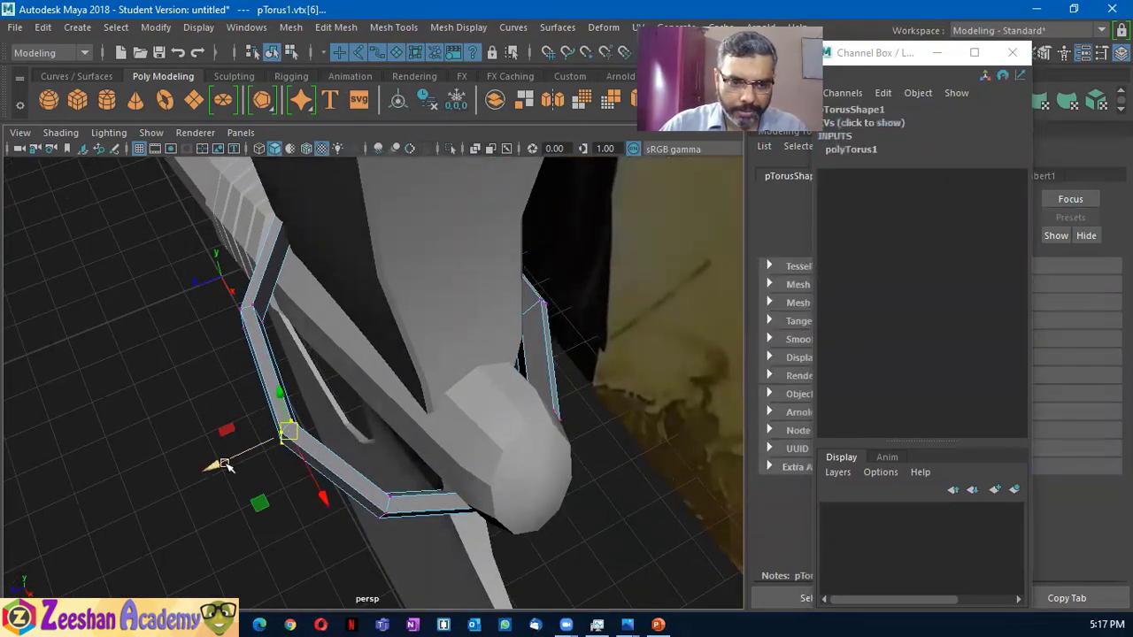
Frame the band's vertices and pull the top vertex up and left
left_click_drag(224, 466, 291, 461, "shift")
key("f")
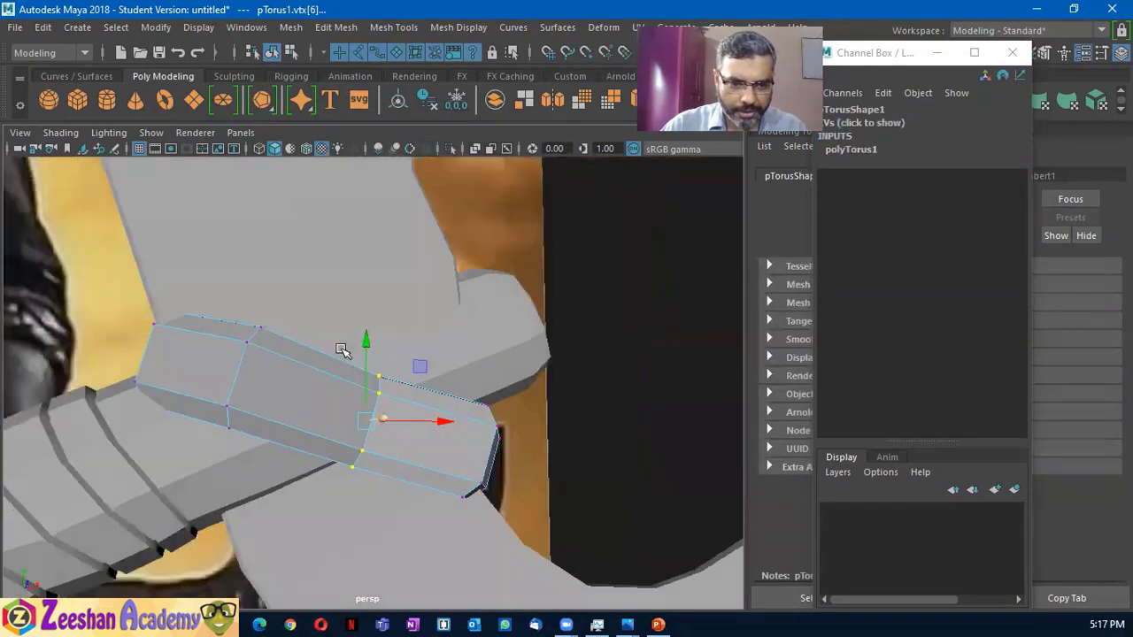
mouse_move(220, 425)
left_mouse_down("alt")
mouse_move(420, 215)
mouse_move(360, 292)
left_mouse_up("alt")
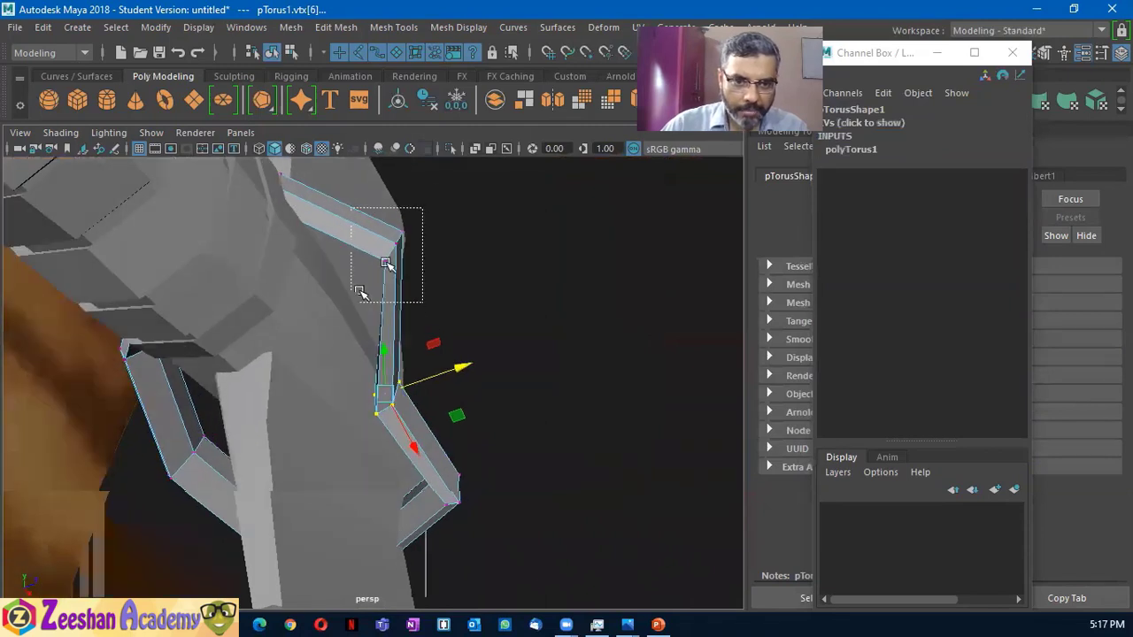
left_click_drag(394, 246, 338, 223)
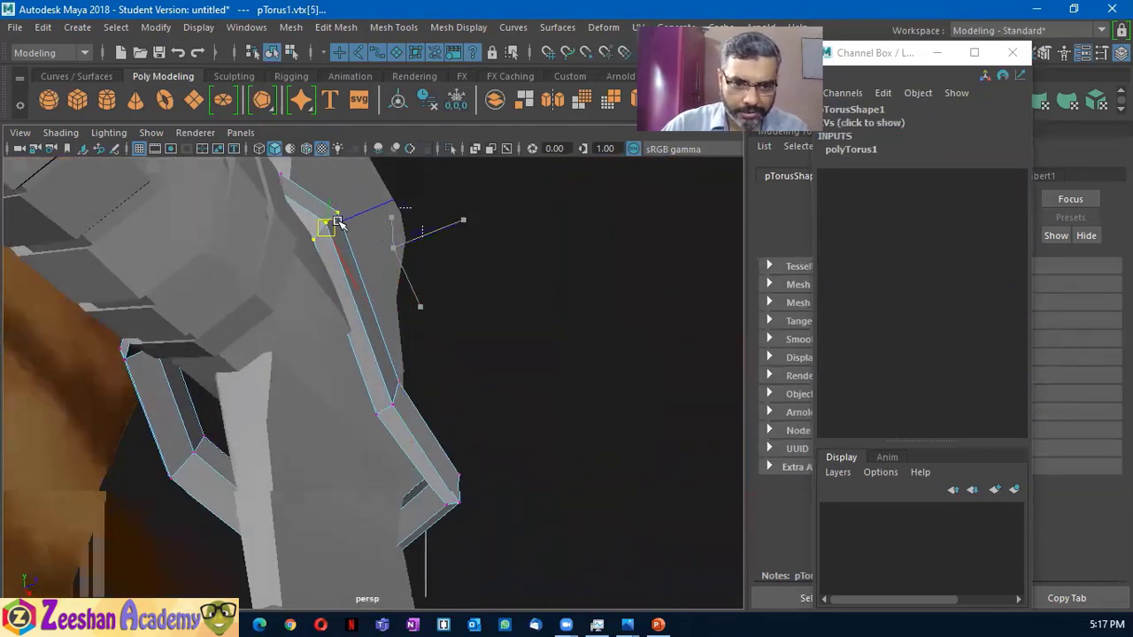
left_click_drag(392, 288, 416, 370, "alt")
Move the band's front vertices left toward the handle and lift the next vertex
mouse_move(370, 432)
left_mouse_down()
mouse_move(380, 394)
mouse_move(245, 434)
mouse_move(496, 352)
mouse_move(382, 370)
mouse_move(416, 348)
mouse_move(447, 389)
left_mouse_up()
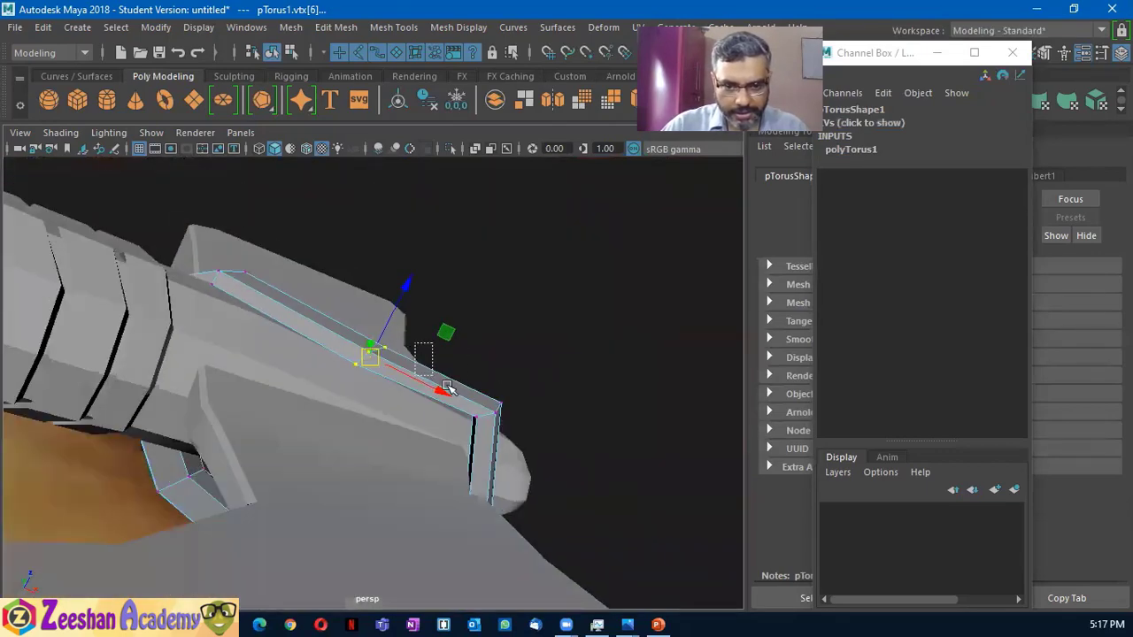
mouse_move(531, 460)
left_mouse_down()
mouse_move(531, 447)
mouse_move(331, 539)
mouse_move(370, 496)
left_mouse_up()
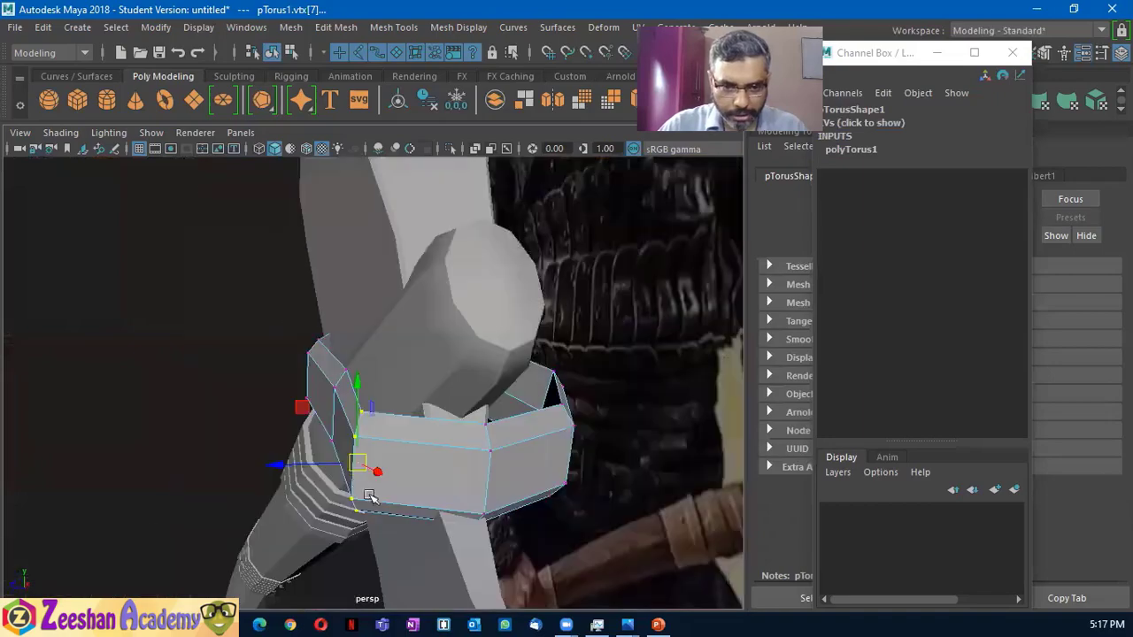
left_click_drag(312, 553, 326, 571, "alt")
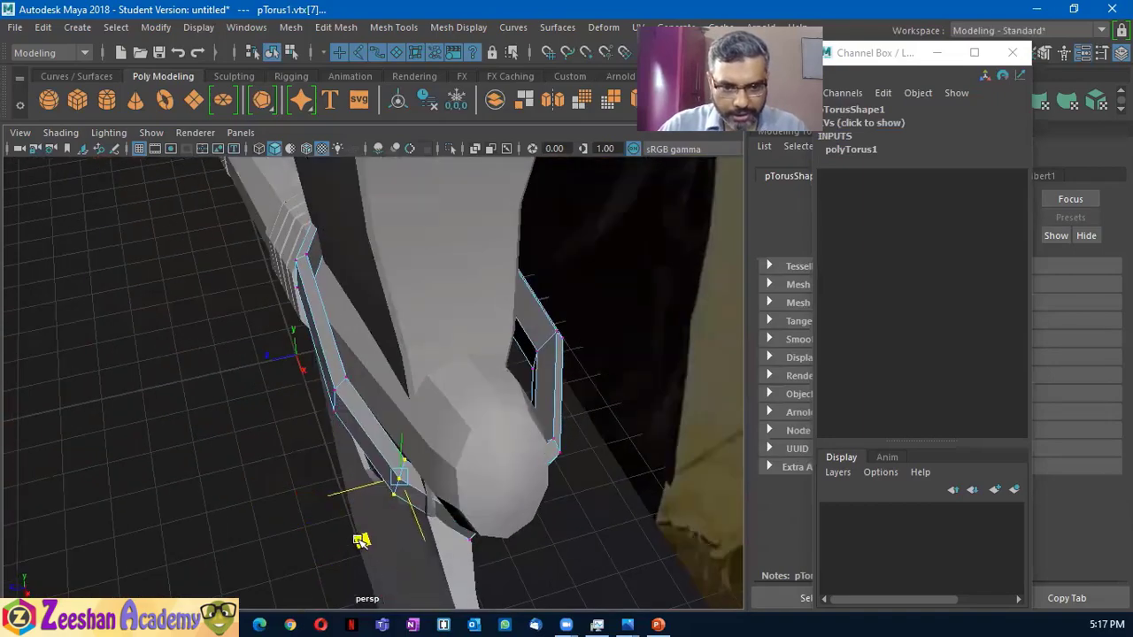
mouse_move(367, 537)
left_mouse_down("alt")
mouse_move(405, 451)
mouse_move(505, 541)
mouse_move(516, 469)
mouse_move(528, 469)
left_mouse_up("alt")
mouse_move(567, 425)
left_mouse_down("alt")
mouse_move(616, 398)
mouse_move(557, 425)
mouse_move(510, 421)
mouse_move(416, 469)
left_mouse_up("alt")
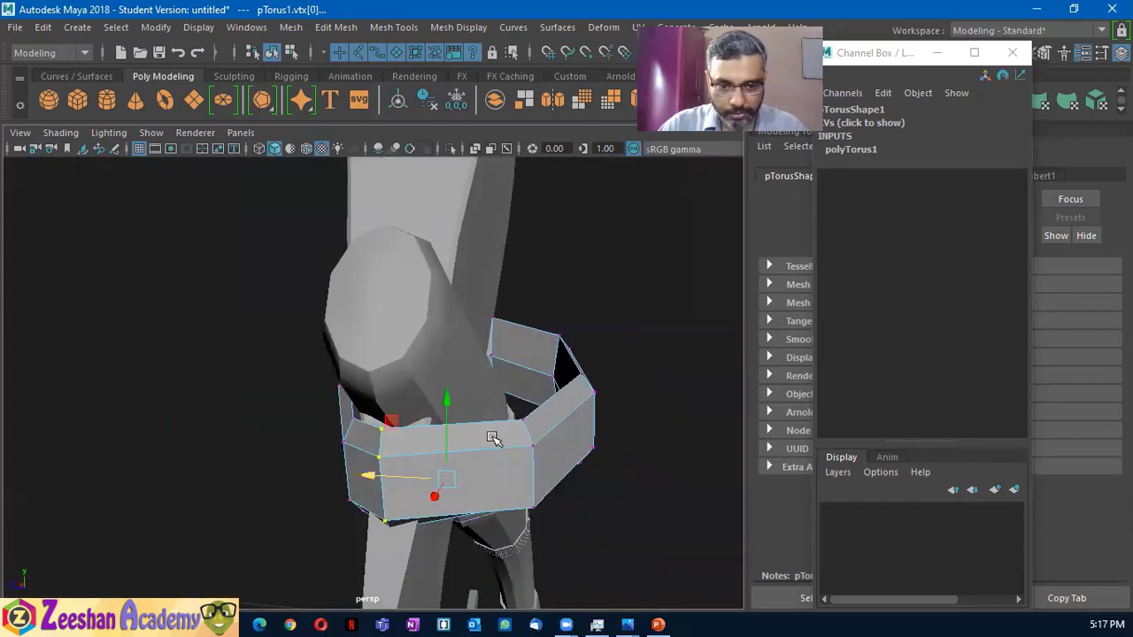
left_click_drag(543, 526, 544, 531)
mouse_move(543, 531)
left_mouse_down("alt")
mouse_move(526, 540)
mouse_move(526, 480)
mouse_move(487, 458)
left_mouse_up("alt")
left_click_drag(609, 478, 490, 546, "alt")
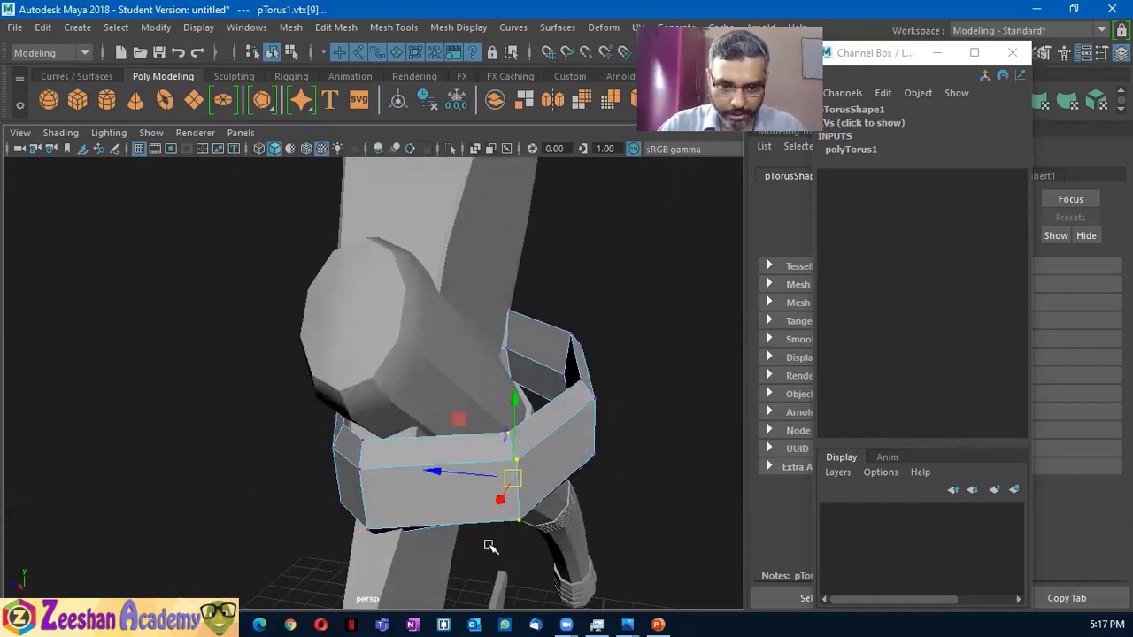
left_click_drag(496, 443, 536, 531)
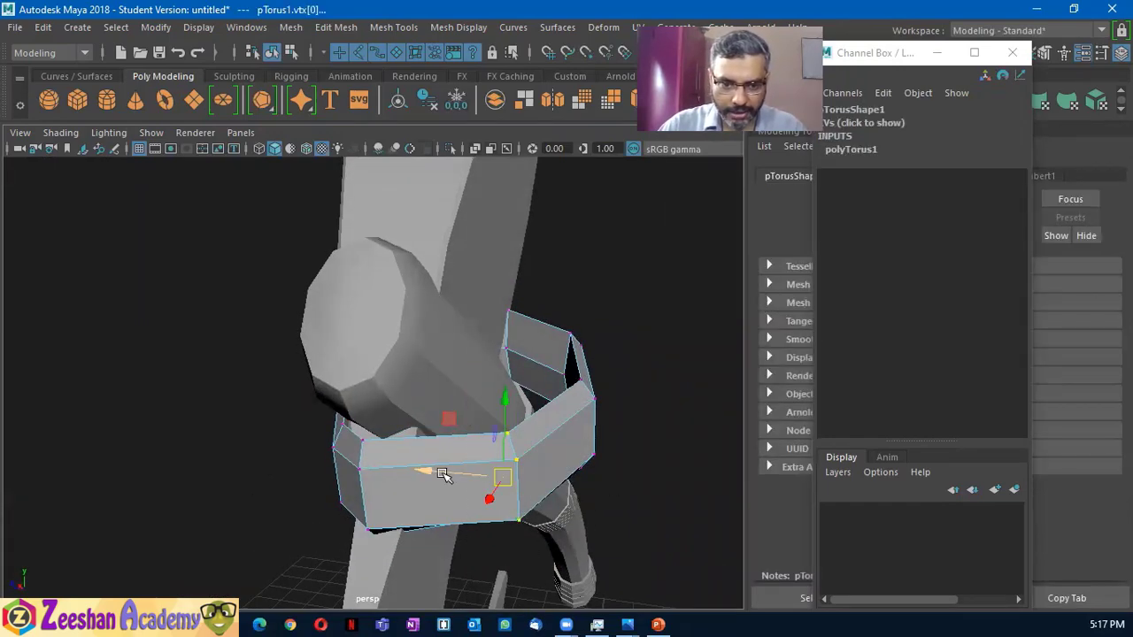
mouse_move(449, 470)
left_mouse_down()
mouse_move(405, 447)
mouse_move(490, 472)
mouse_move(421, 586)
mouse_move(543, 487)
mouse_move(463, 470)
mouse_move(397, 543)
mouse_move(400, 506)
left_mouse_up()
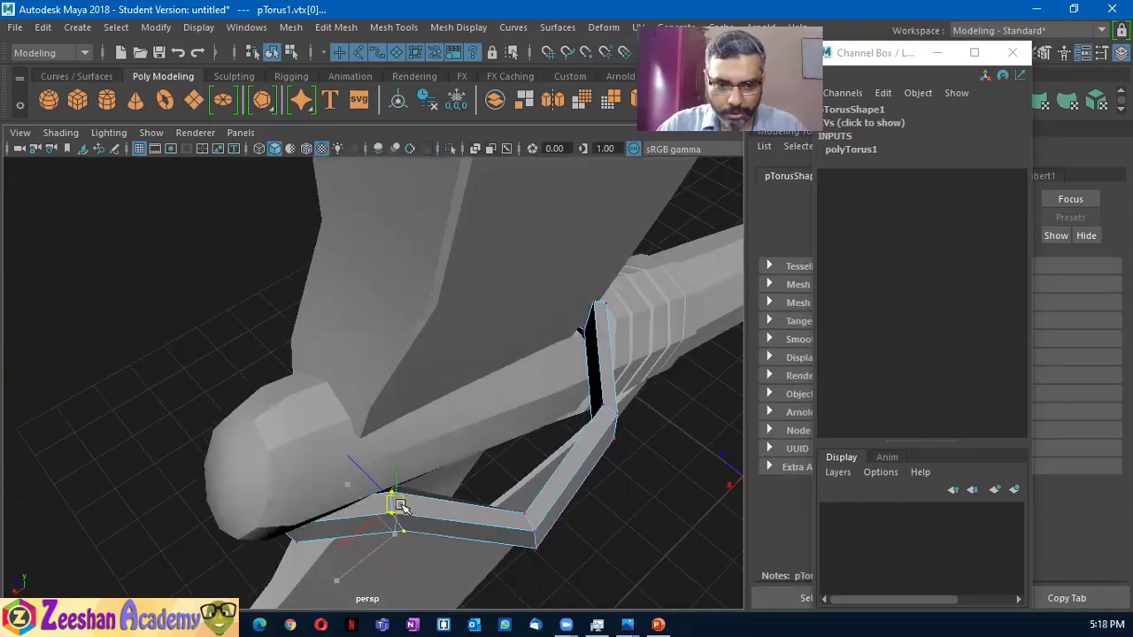
mouse_move(535, 534)
left_mouse_down()
mouse_move(488, 455)
mouse_move(518, 397)
mouse_move(414, 422)
mouse_move(433, 414)
left_mouse_up()
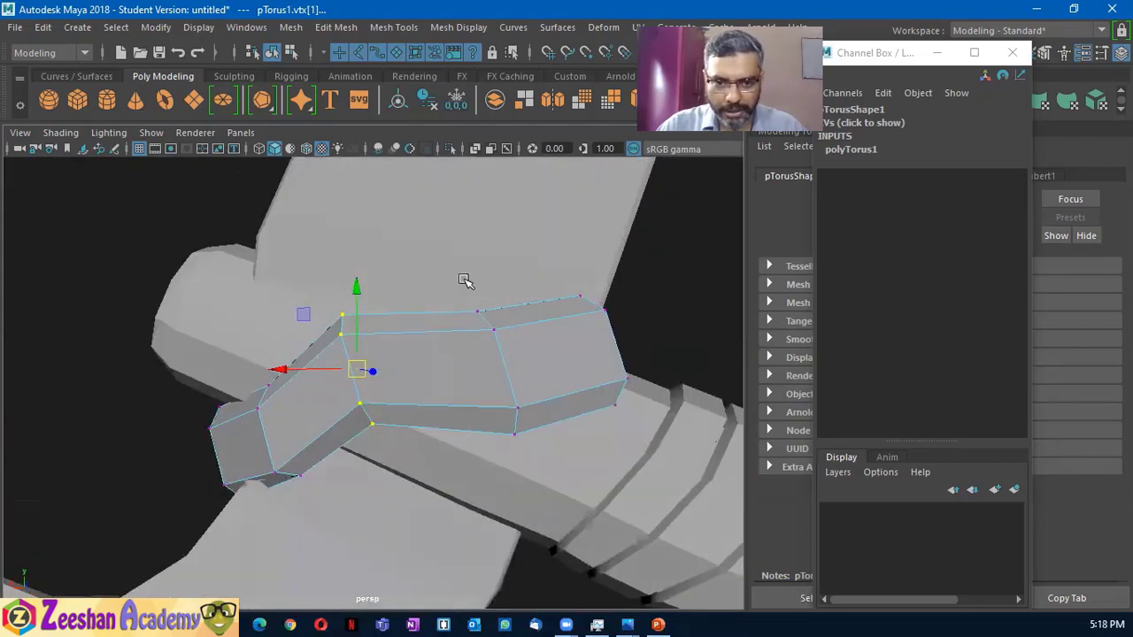
Tuck the corner vertices down and shift the last corner left to tighten the band
mouse_move(563, 482)
left_mouse_down()
mouse_move(468, 430)
mouse_move(342, 426)
left_mouse_up()
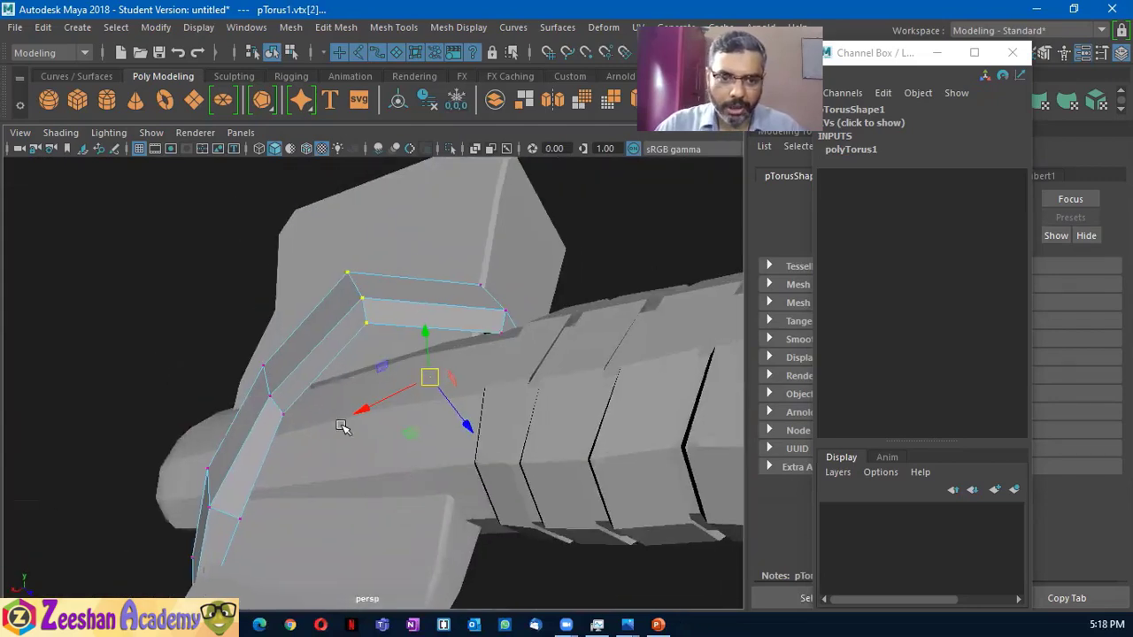
mouse_move(307, 229)
left_mouse_down()
mouse_move(376, 288)
mouse_move(396, 337)
mouse_move(494, 457)
mouse_move(578, 470)
mouse_move(531, 460)
mouse_move(182, 523)
mouse_move(344, 480)
mouse_move(419, 521)
mouse_move(374, 434)
mouse_move(270, 405)
mouse_move(221, 405)
left_mouse_up()
mouse_move(75, 446)
left_mouse_down("alt")
mouse_move(263, 392)
mouse_move(331, 486)
mouse_move(366, 445)
mouse_move(292, 327)
left_mouse_up("alt")
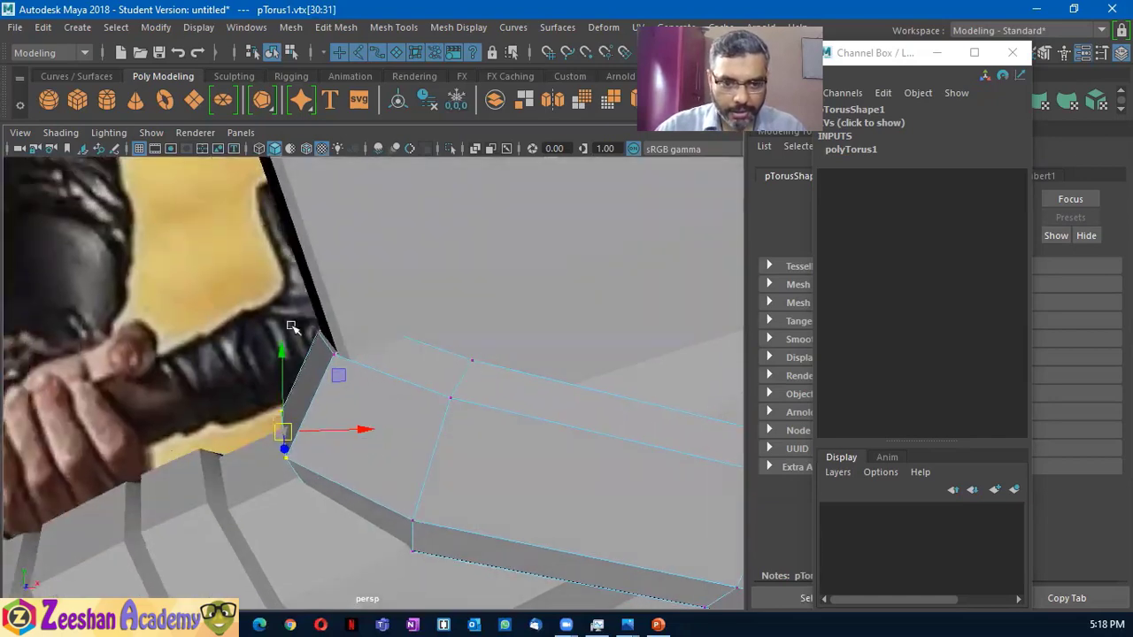
left_click_drag(380, 356, 423, 378)
mouse_move(375, 335)
left_mouse_down()
mouse_move(328, 329)
mouse_move(384, 425)
mouse_move(486, 443)
mouse_move(328, 408)
mouse_move(404, 434)
mouse_move(392, 422)
left_mouse_up()
Return to Object Mode and reselect the whole torus band
mouse_move(389, 211)
right_mouse_down()
mouse_move(408, 150)
mouse_move(471, 118)
right_mouse_up()
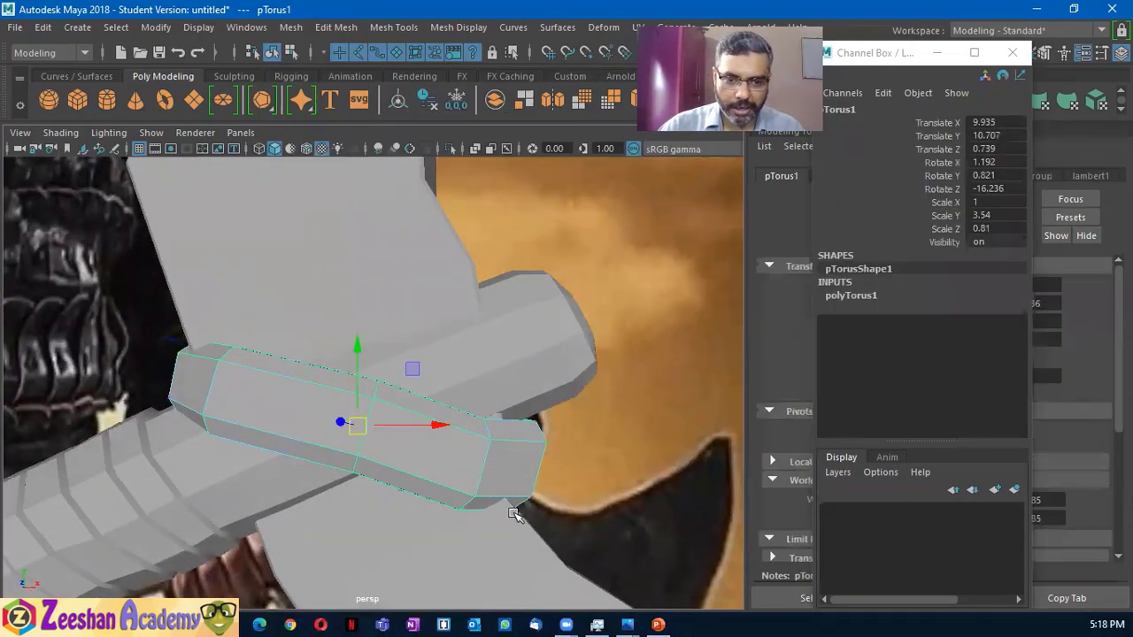
mouse_move(514, 514)
left_mouse_down("alt")
mouse_move(629, 549)
mouse_move(576, 457)
left_mouse_up("alt")
left_click(576, 458)
left_click(449, 430)
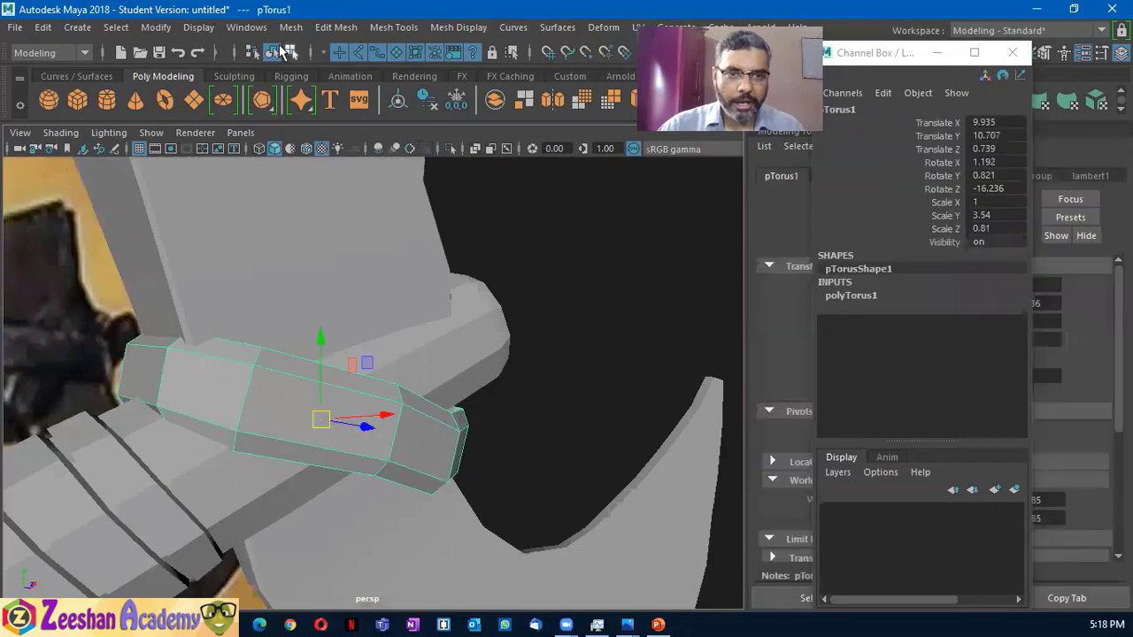
left_click(290, 27)
left_click(328, 180)
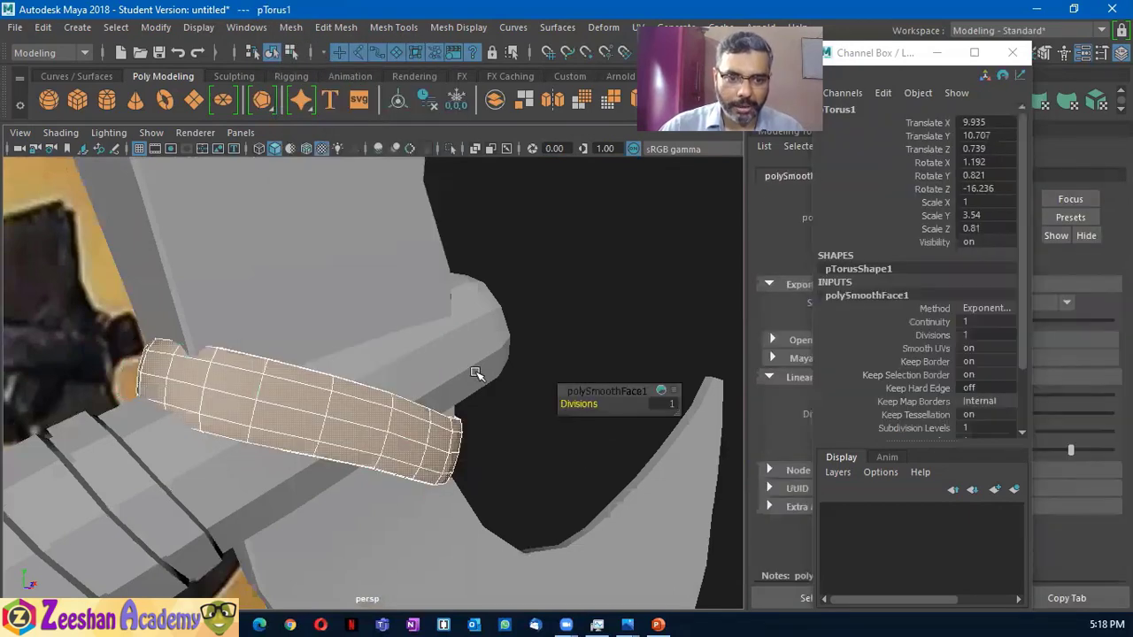
left_click(622, 451)
mouse_move(622, 450)
left_mouse_down("alt")
mouse_move(538, 462)
mouse_move(572, 470)
mouse_move(566, 458)
left_mouse_up("alt")
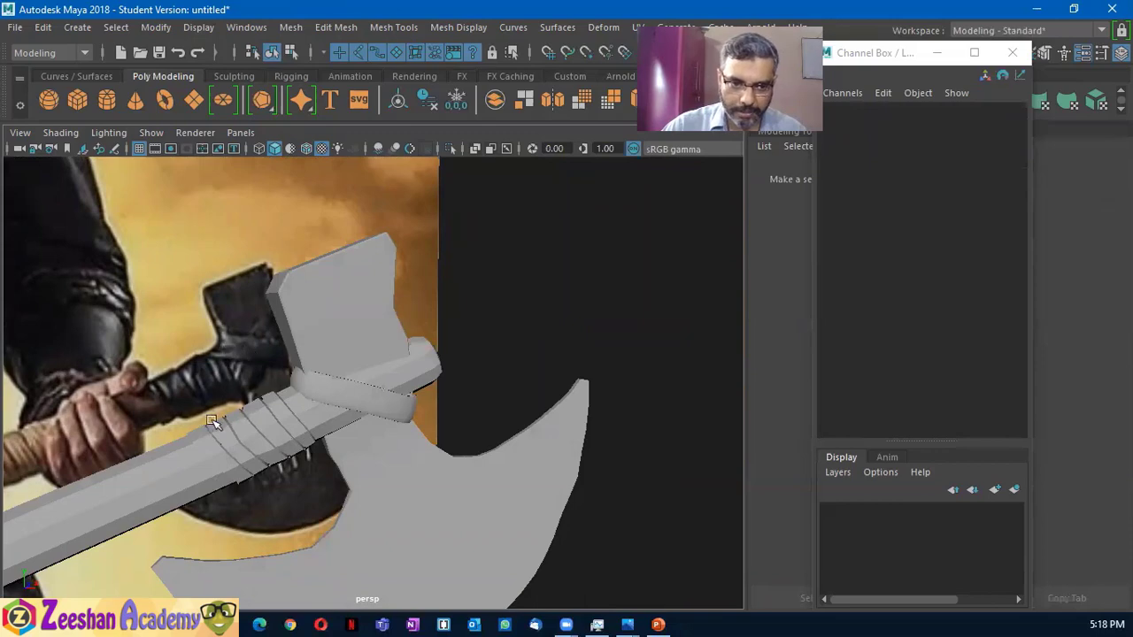
scroll(212, 422, "up", 2)
scroll(144, 362, "up", 4)
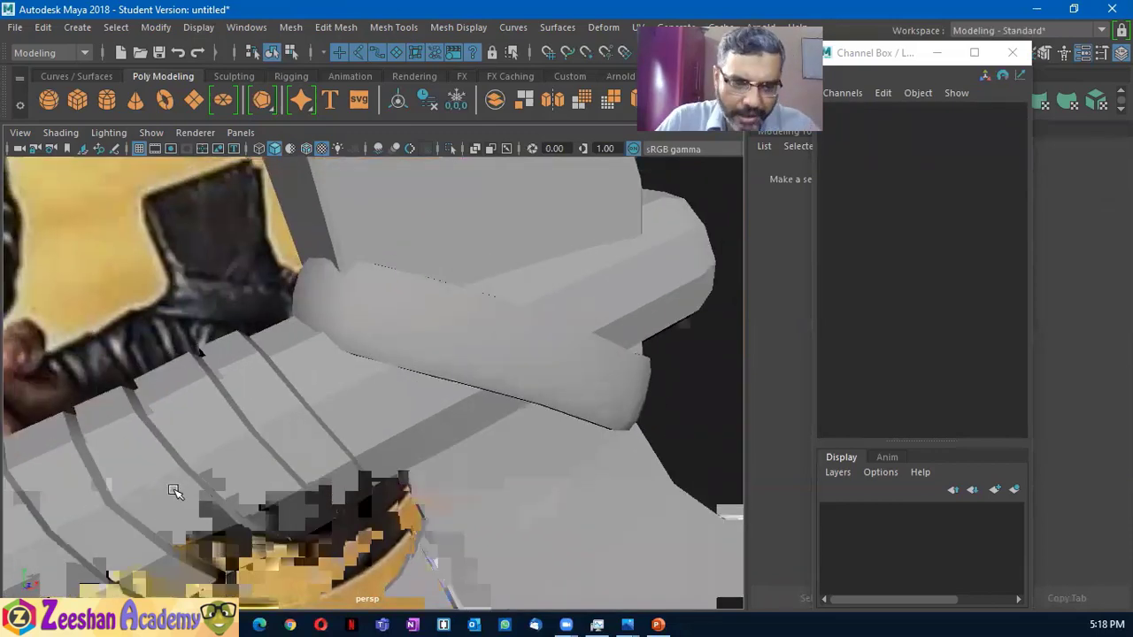
left_click(476, 352)
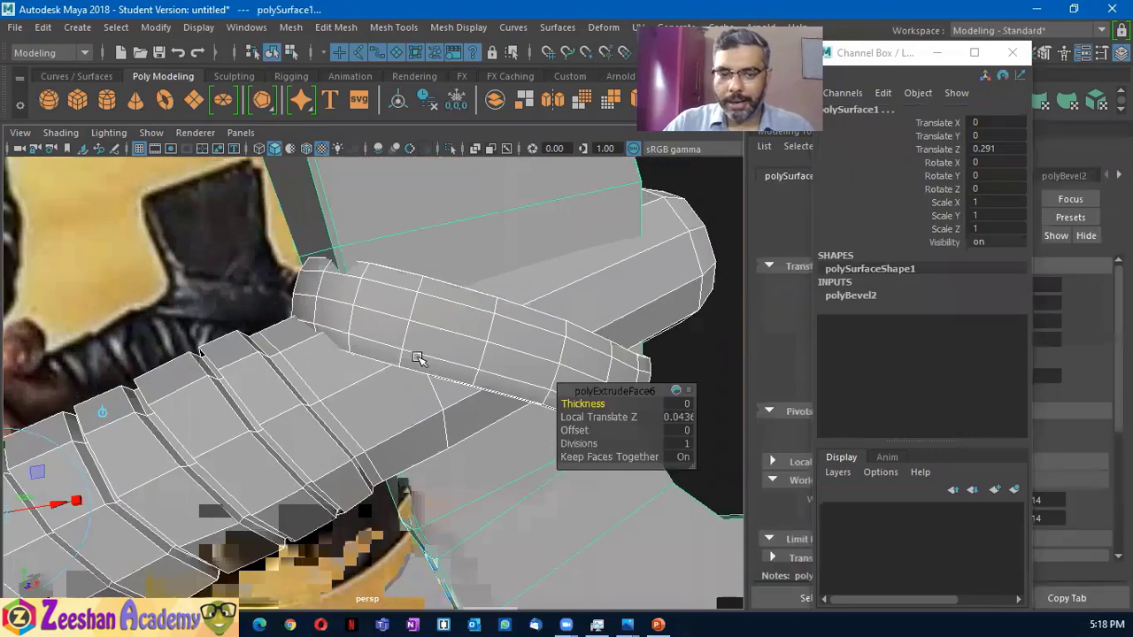
left_click(419, 411)
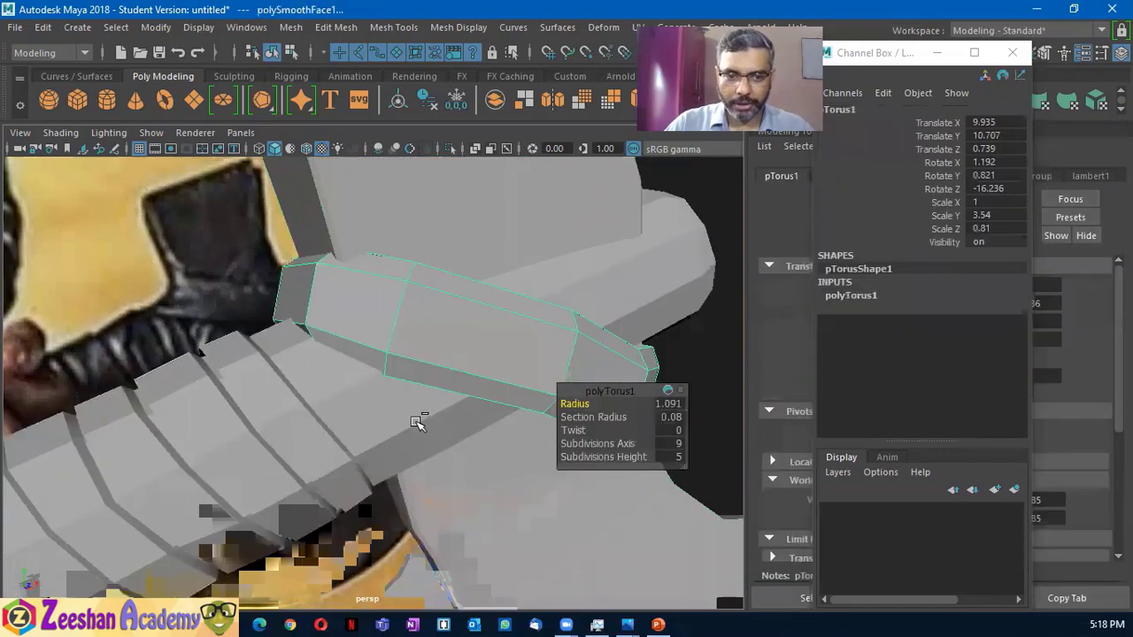
mouse_move(420, 358)
left_mouse_down("alt")
mouse_move(431, 368)
mouse_move(392, 379)
mouse_move(387, 324)
mouse_move(359, 282)
mouse_move(408, 326)
left_mouse_up("alt")
right_click(385, 345)
left_click(411, 336)
key("4")
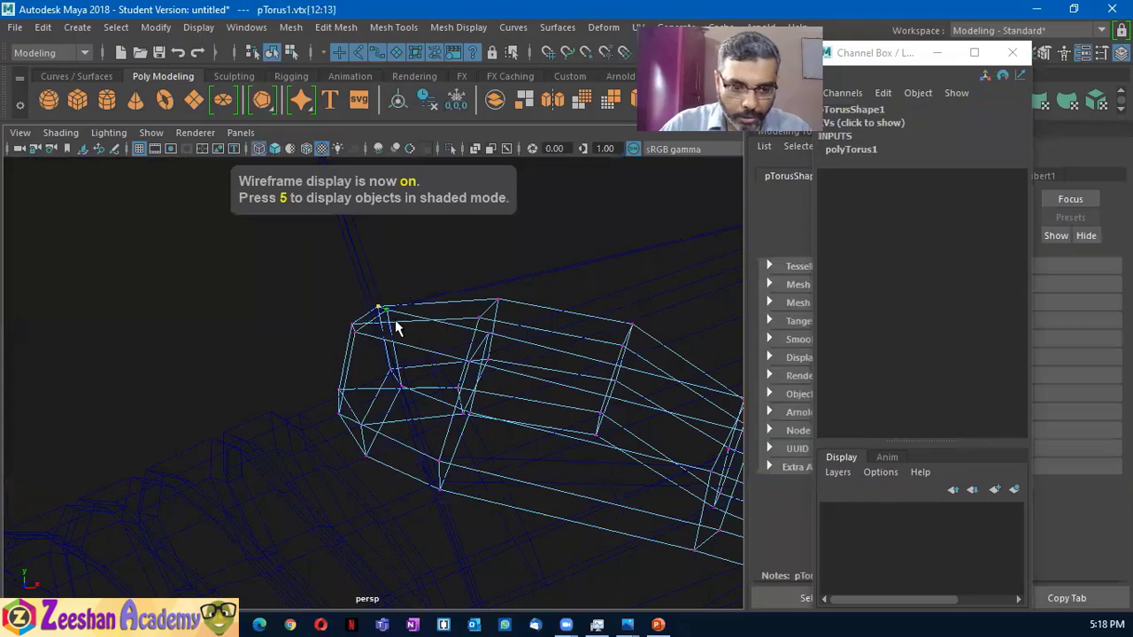
key("5")
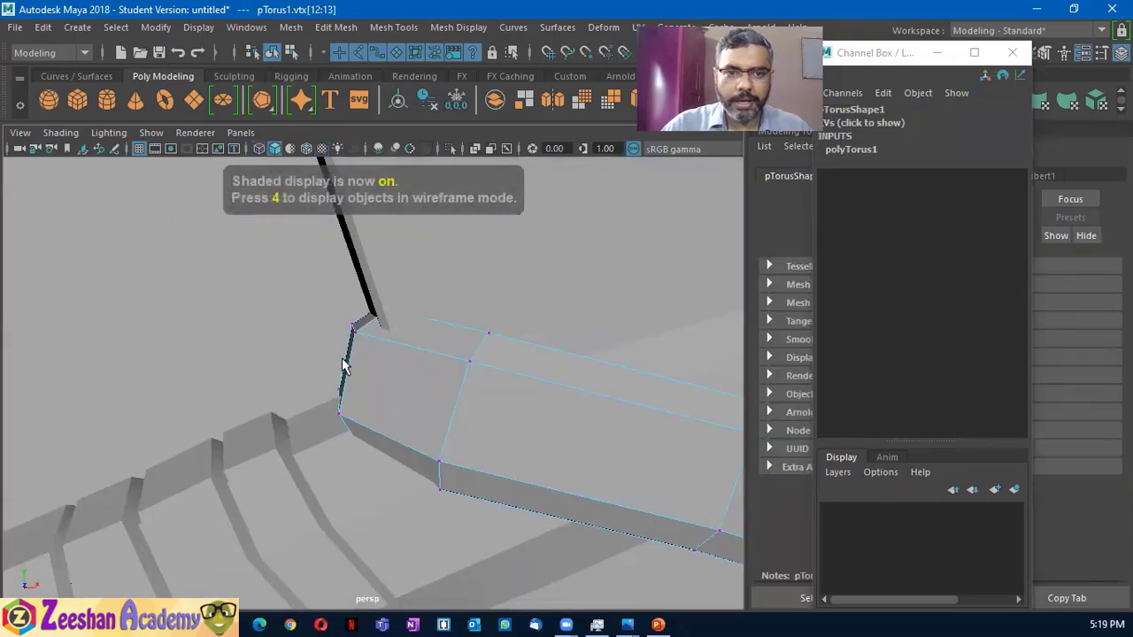
key("3")
key("alt+grave")
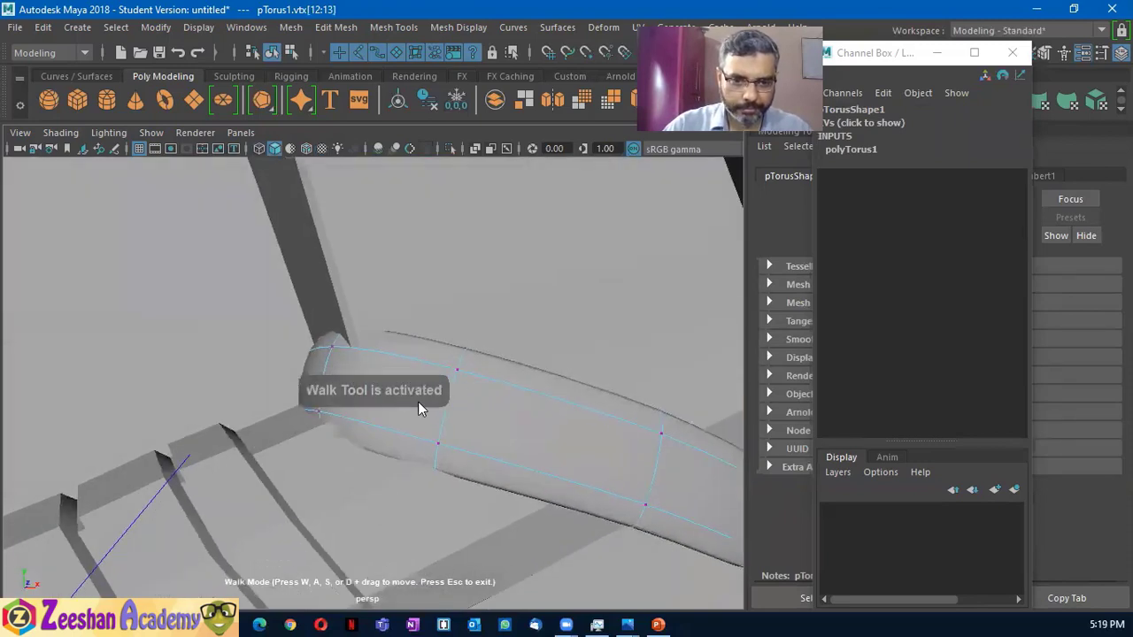
left_click_drag(402, 368, 476, 365)
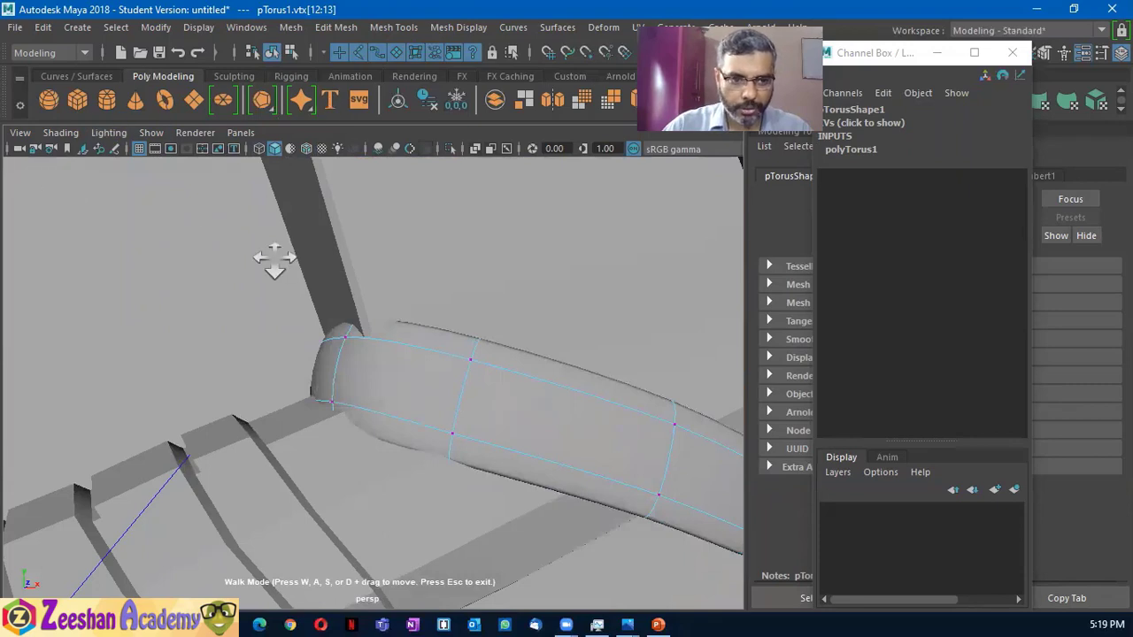
mouse_move(468, 394)
left_mouse_down()
mouse_move(381, 366)
mouse_move(221, 276)
left_mouse_up()
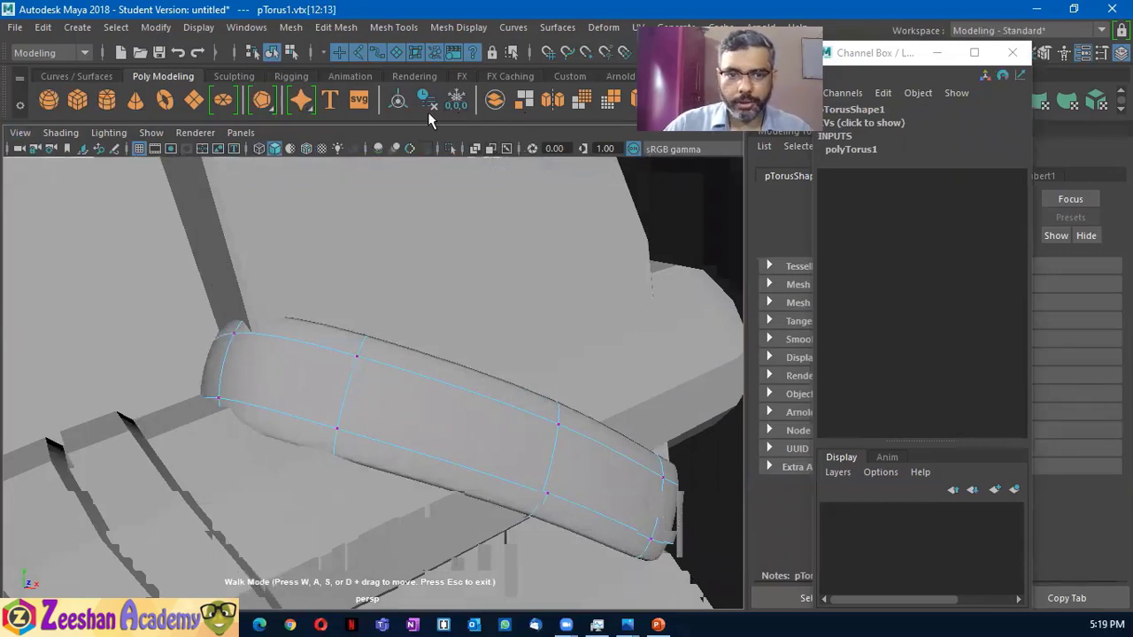
Show the Tool Box along the left edge via Windows > UI Elements
left_click(19, 132)
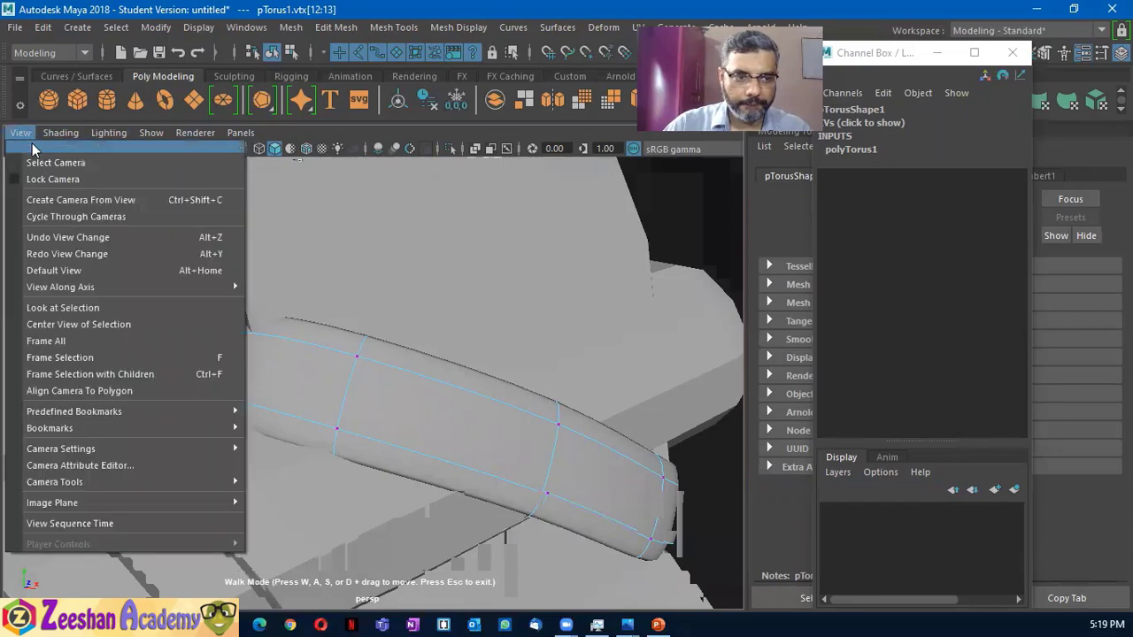
left_click(48, 157)
left_click(20, 131)
mouse_move(61, 449)
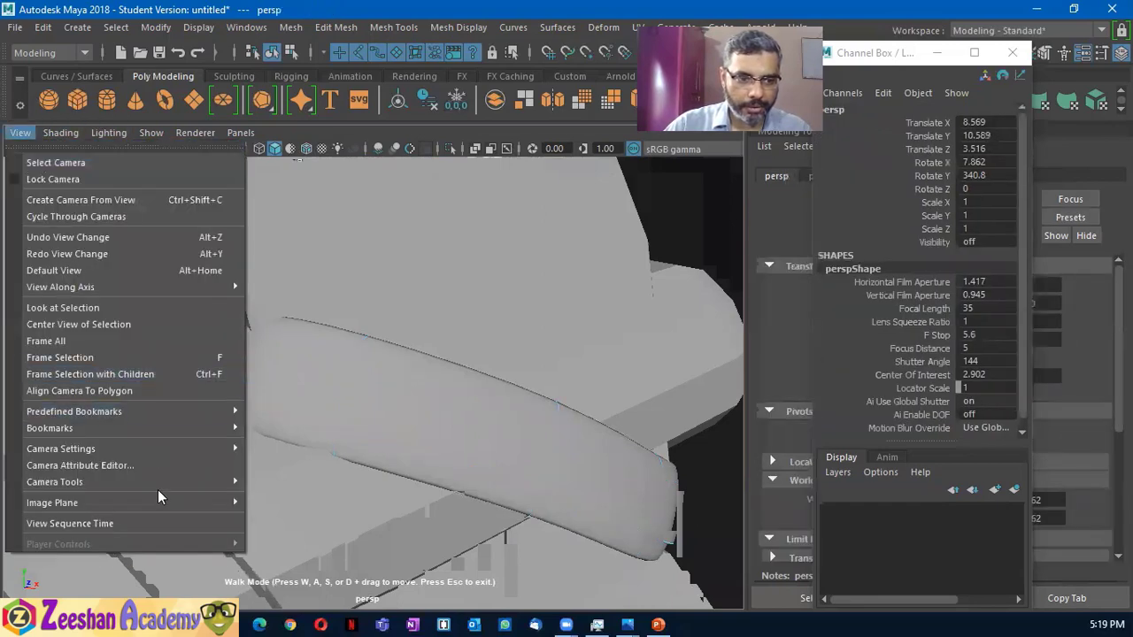
left_click(246, 27)
mouse_move(276, 169)
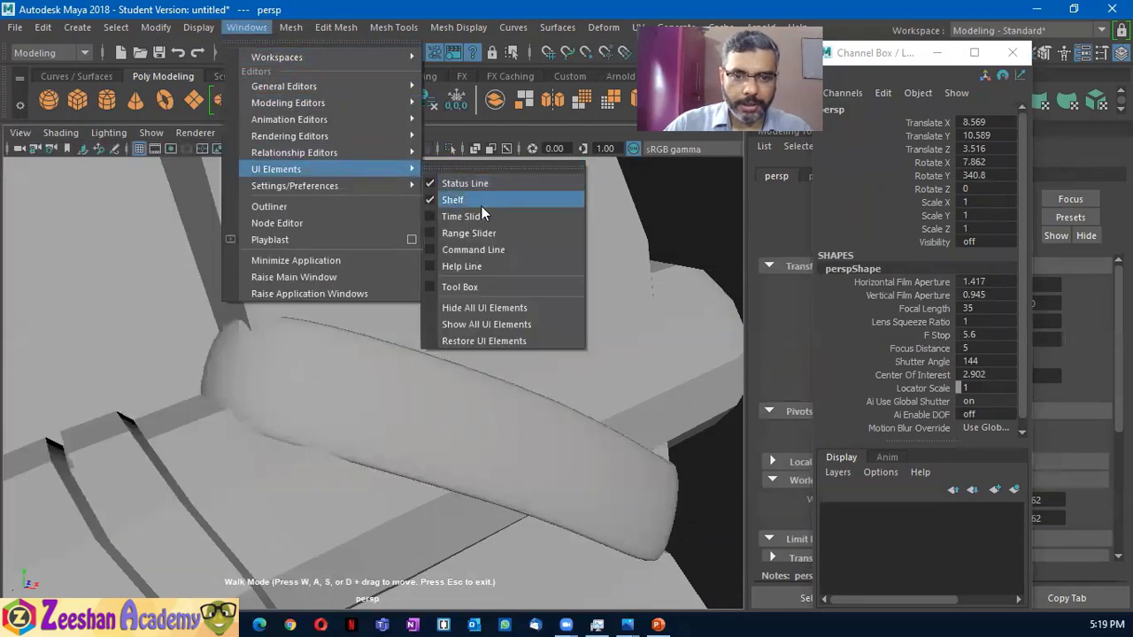
left_click(465, 286)
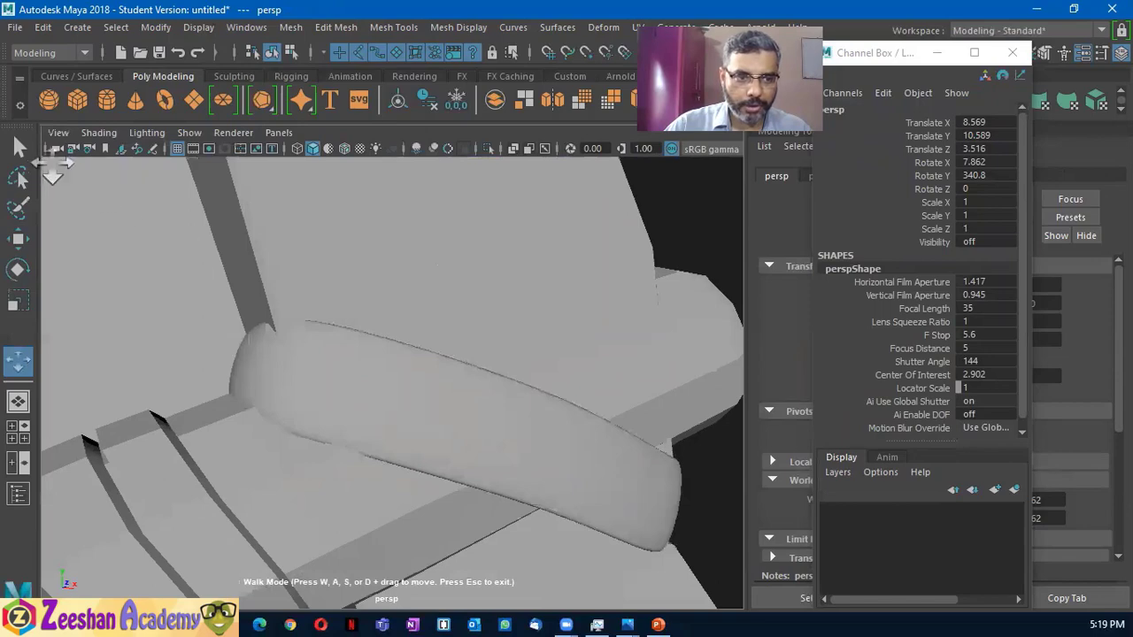
Open and close the Select Tool settings, then select the torus band
double_click(20, 150)
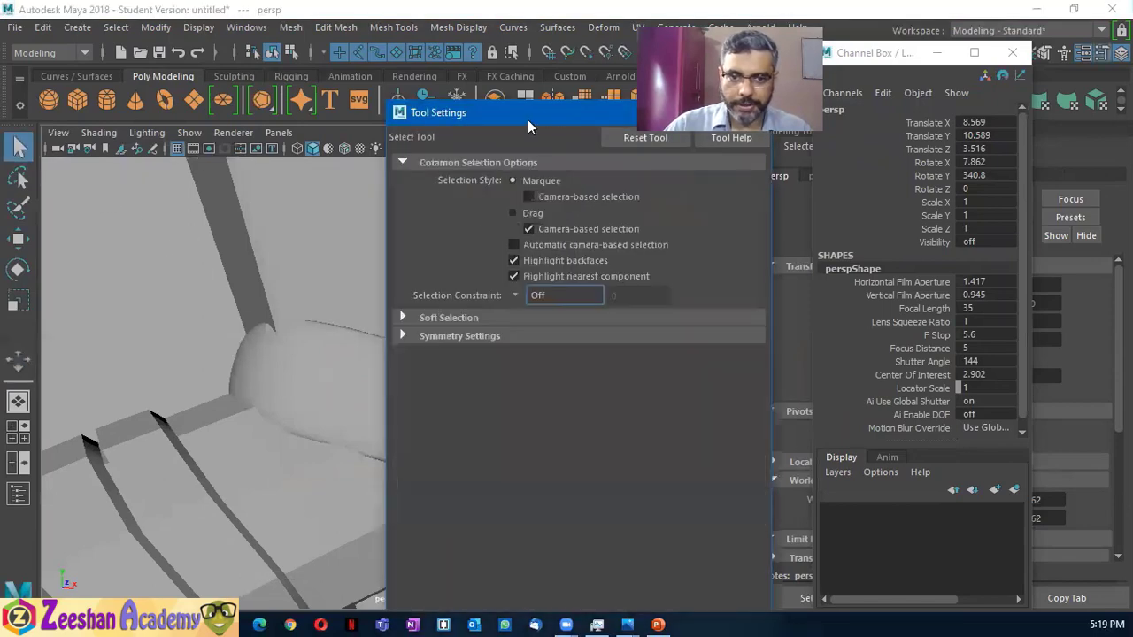
left_click_drag(535, 114, 262, 114)
left_click(490, 114)
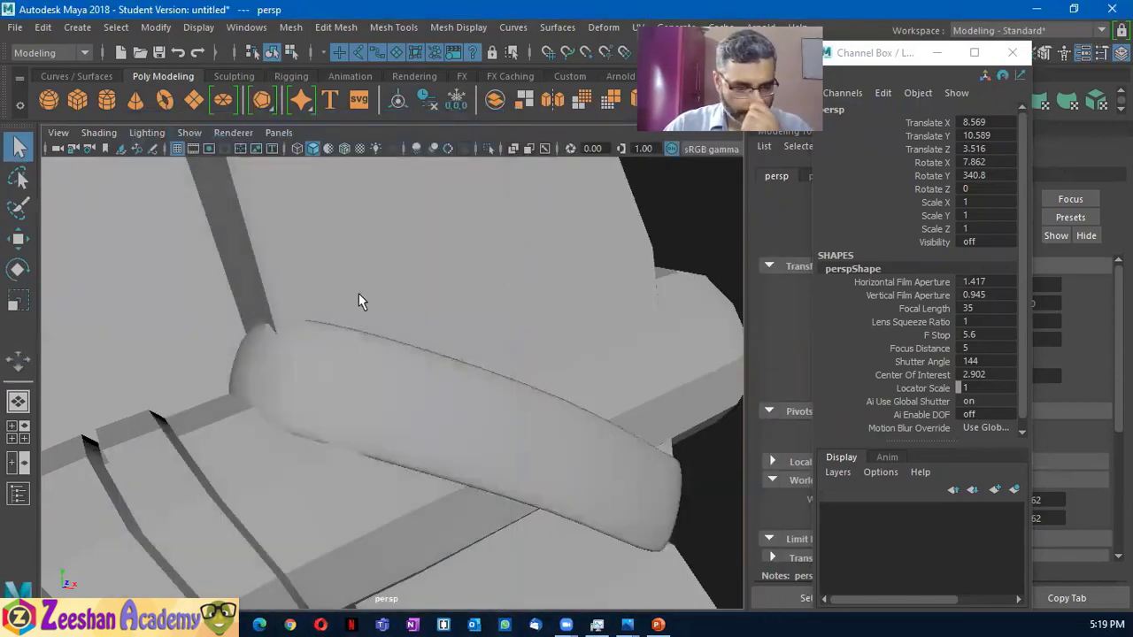
mouse_move(359, 306)
left_mouse_down("alt")
mouse_move(338, 380)
mouse_move(349, 379)
left_mouse_up("alt")
left_click(351, 344)
Select the torus, display it low-poly with 1, and enter Vertex mode
key("F8")
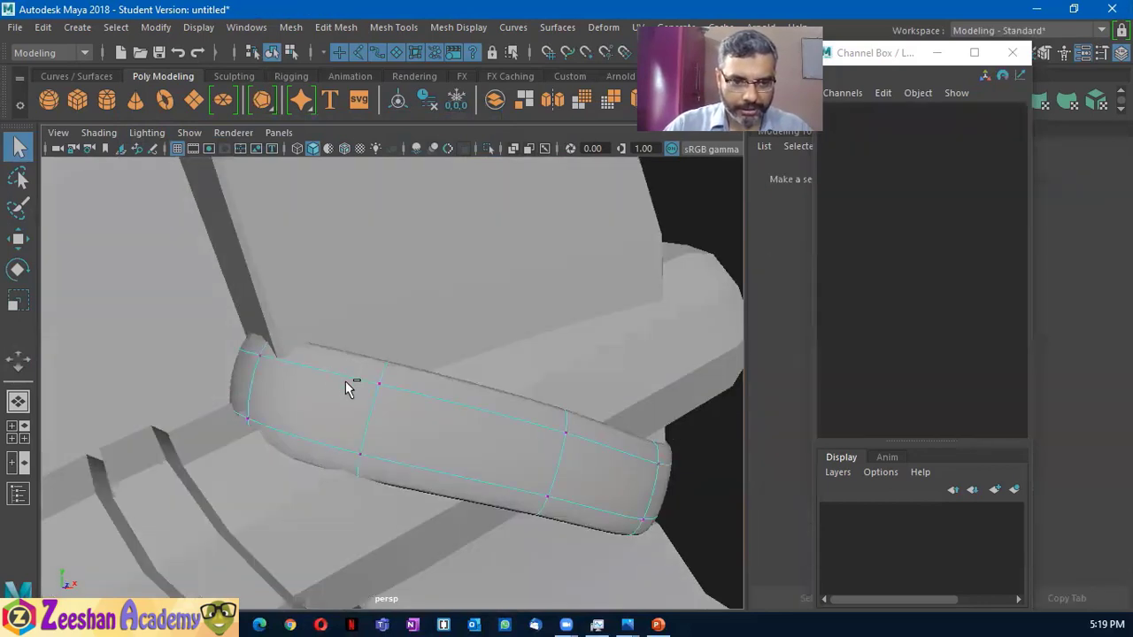
left_click(350, 392)
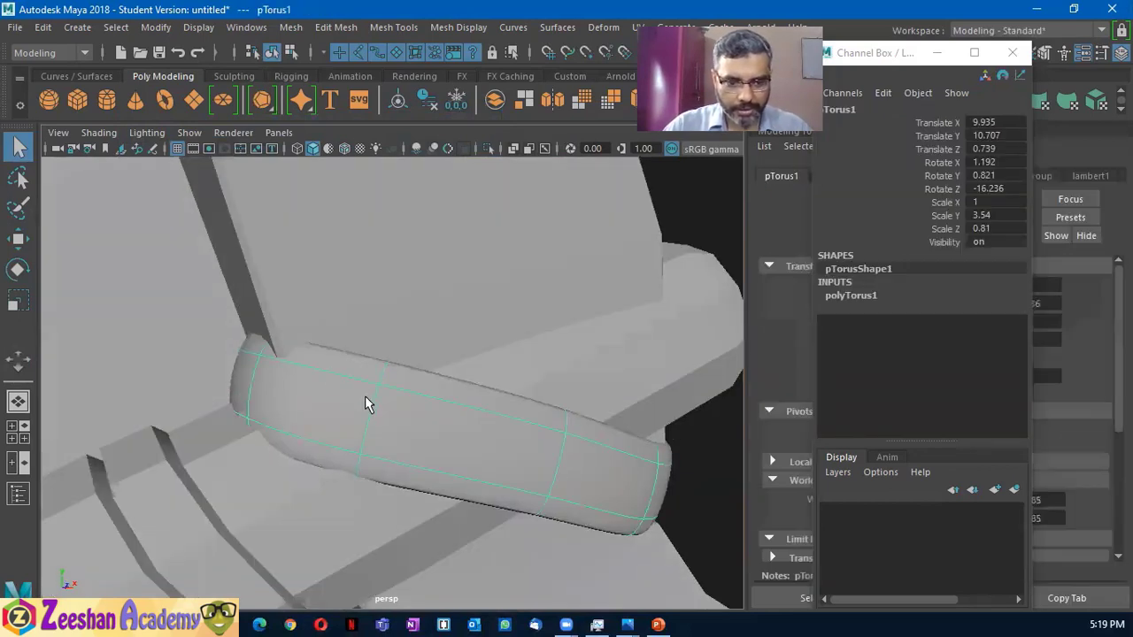
key("4")
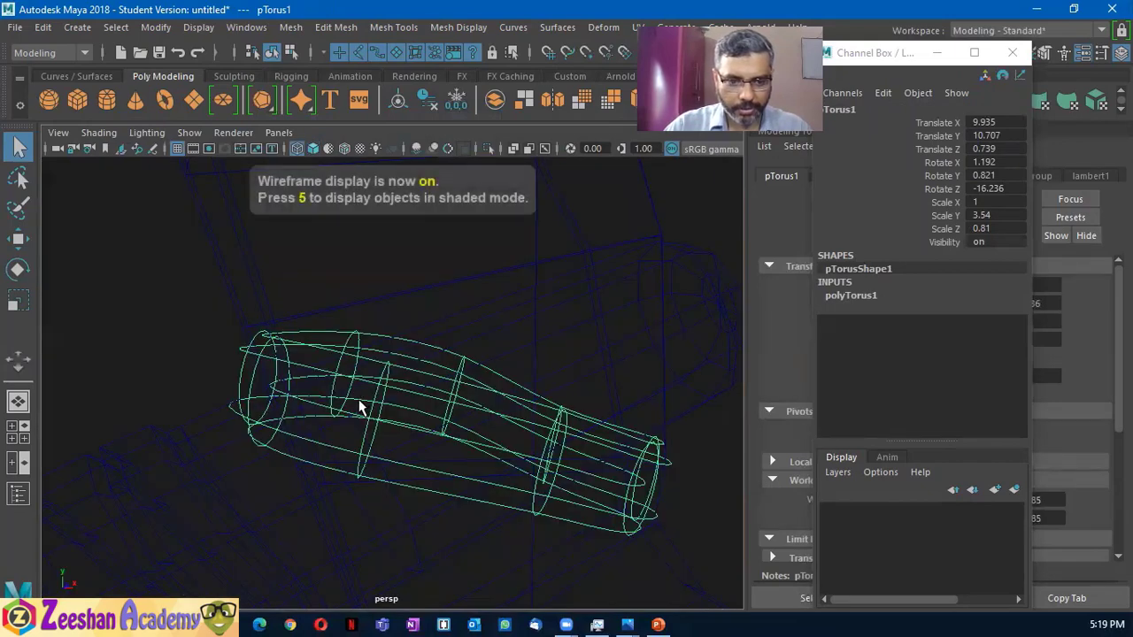
key("5")
key("f")
key("1")
mouse_move(358, 396)
left_mouse_down("alt")
mouse_move(300, 449)
mouse_move(280, 405)
left_mouse_up("alt")
right_click(245, 367)
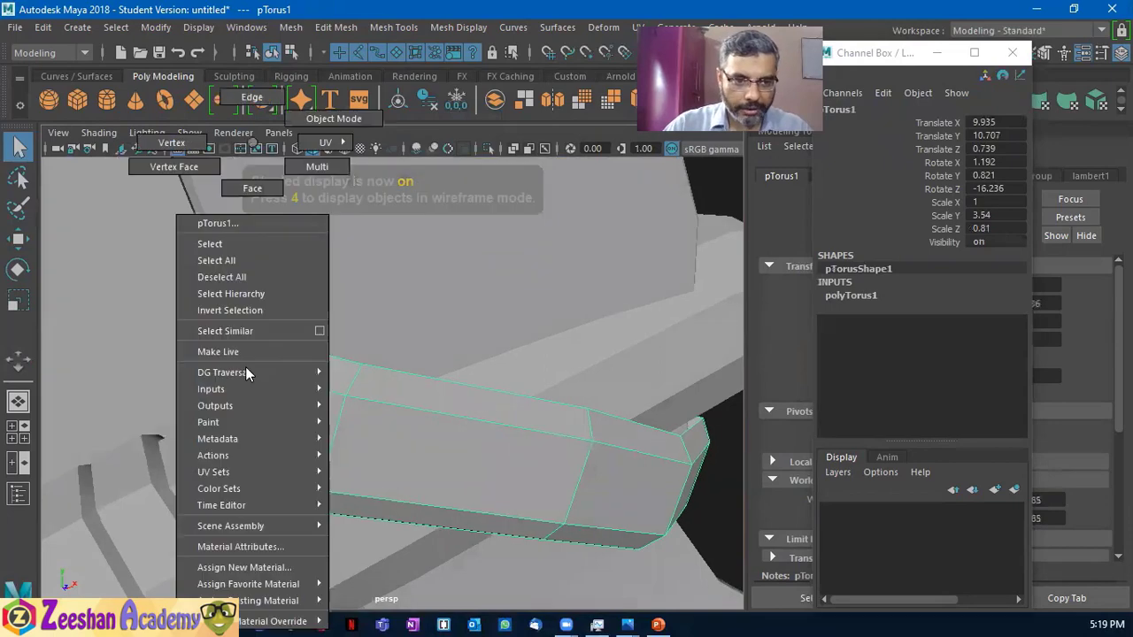
left_click(185, 164)
Select a vertex at the band's edge with the Move tool, checking side-on views
key("4")
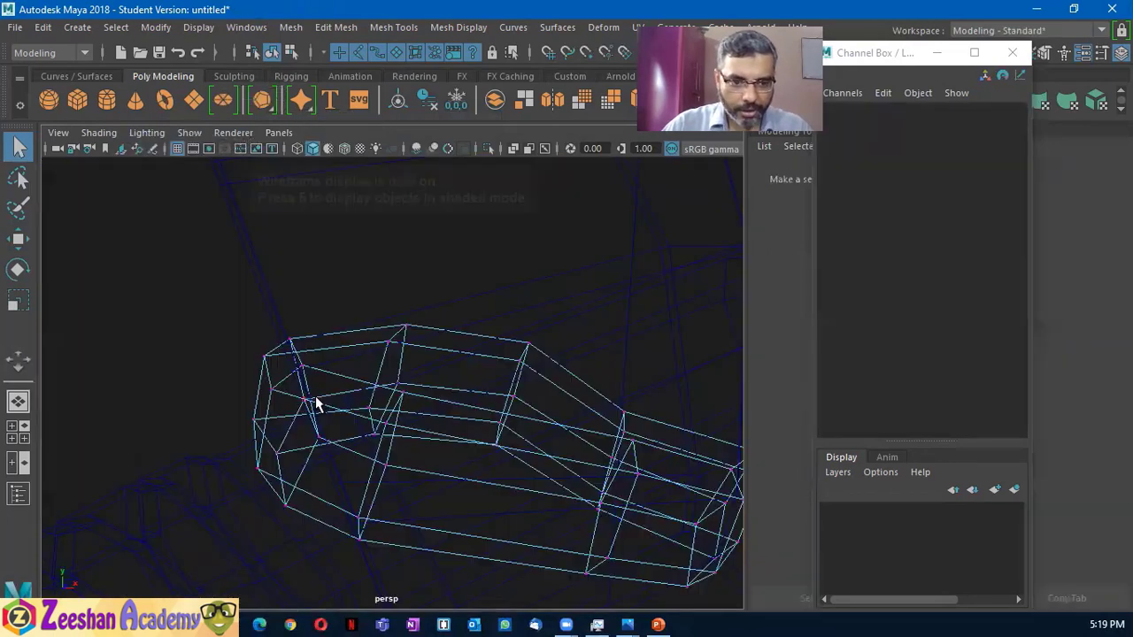
key("4")
mouse_move(278, 354)
left_mouse_down("alt")
mouse_move(282, 332)
mouse_move(309, 355)
mouse_move(326, 401)
left_mouse_up("alt")
key("5")
scroll(291, 392, "up", 5)
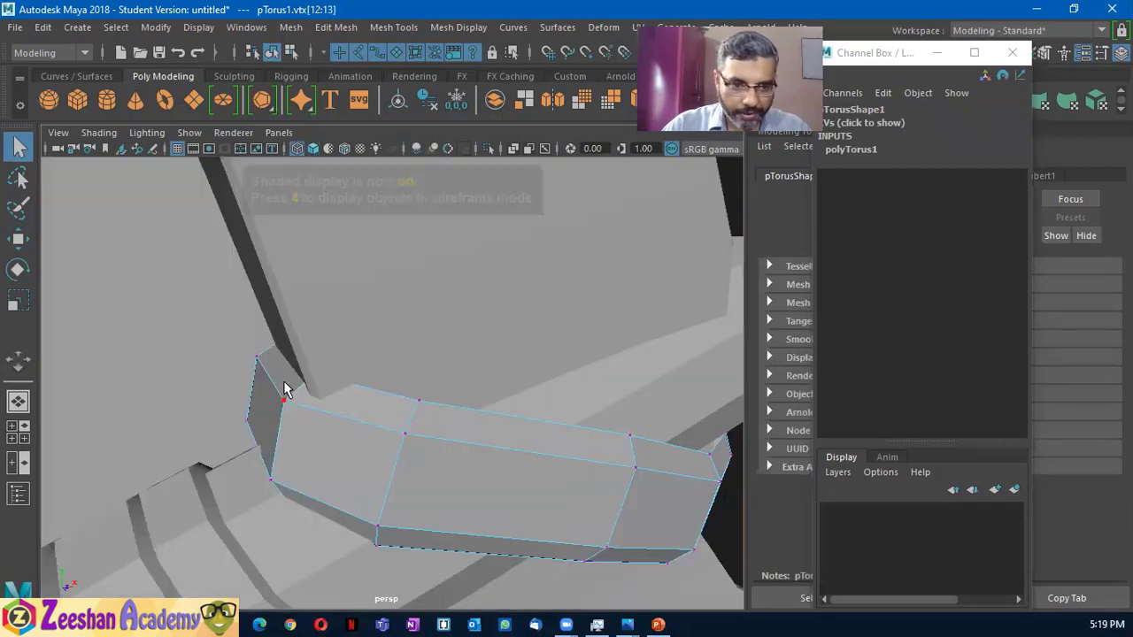
key("w")
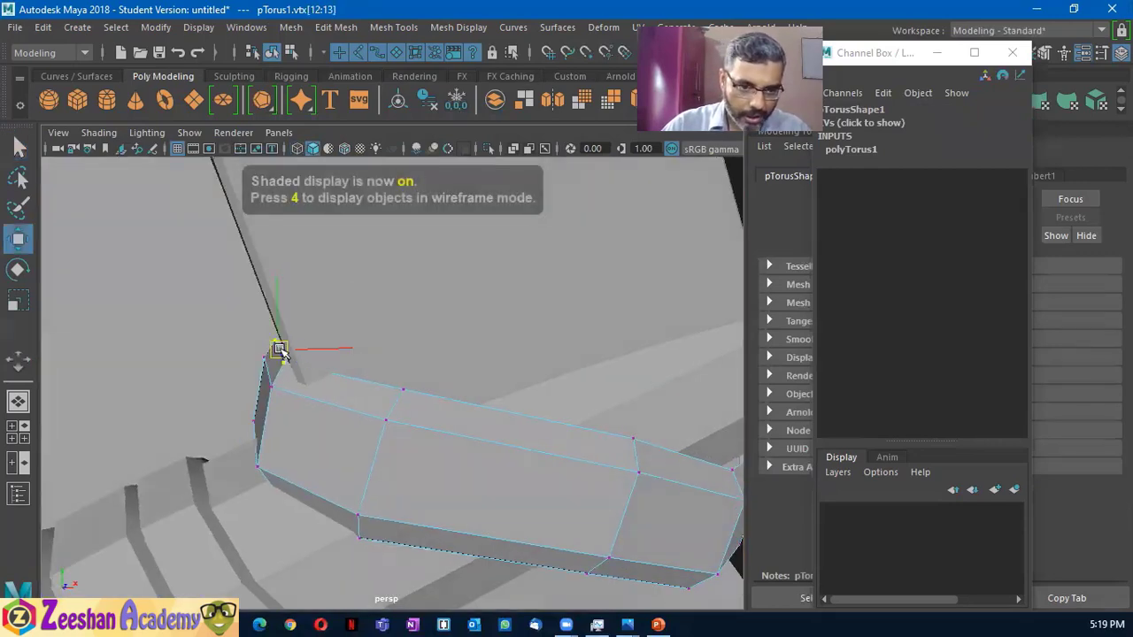
mouse_move(298, 353)
left_mouse_down("alt")
mouse_move(384, 399)
mouse_move(602, 409)
mouse_move(618, 434)
mouse_move(616, 470)
mouse_move(236, 422)
mouse_move(300, 357)
left_mouse_up("alt")
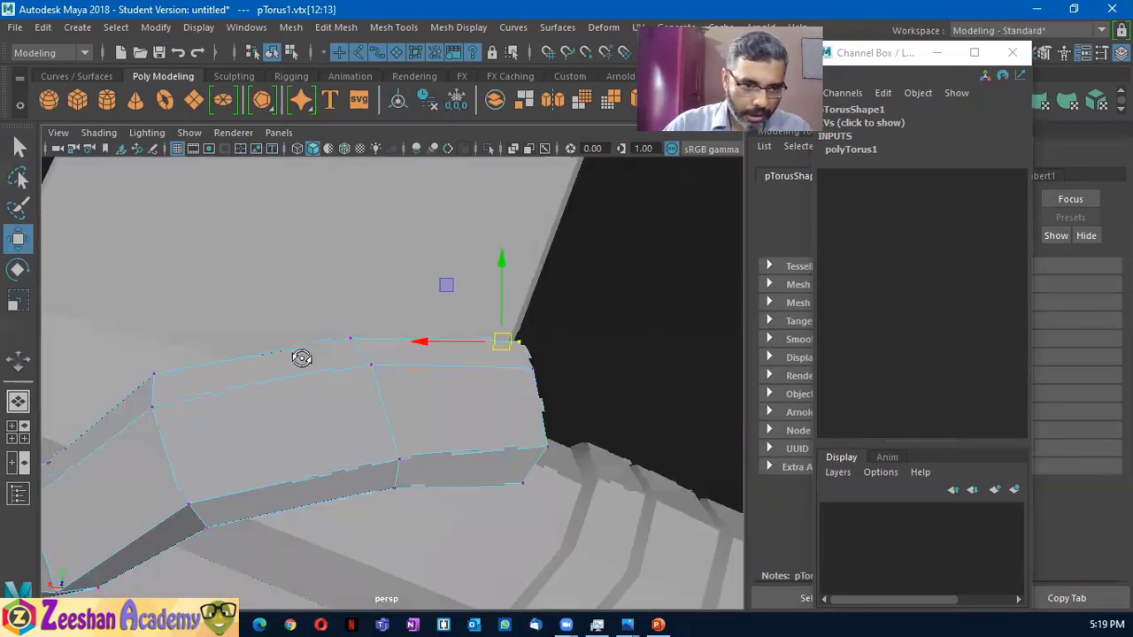
mouse_move(144, 387)
left_mouse_down("alt")
mouse_move(175, 443)
mouse_move(375, 460)
mouse_move(501, 316)
mouse_move(480, 505)
mouse_move(521, 434)
left_mouse_up("alt")
left_click_drag(404, 510, 406, 511)
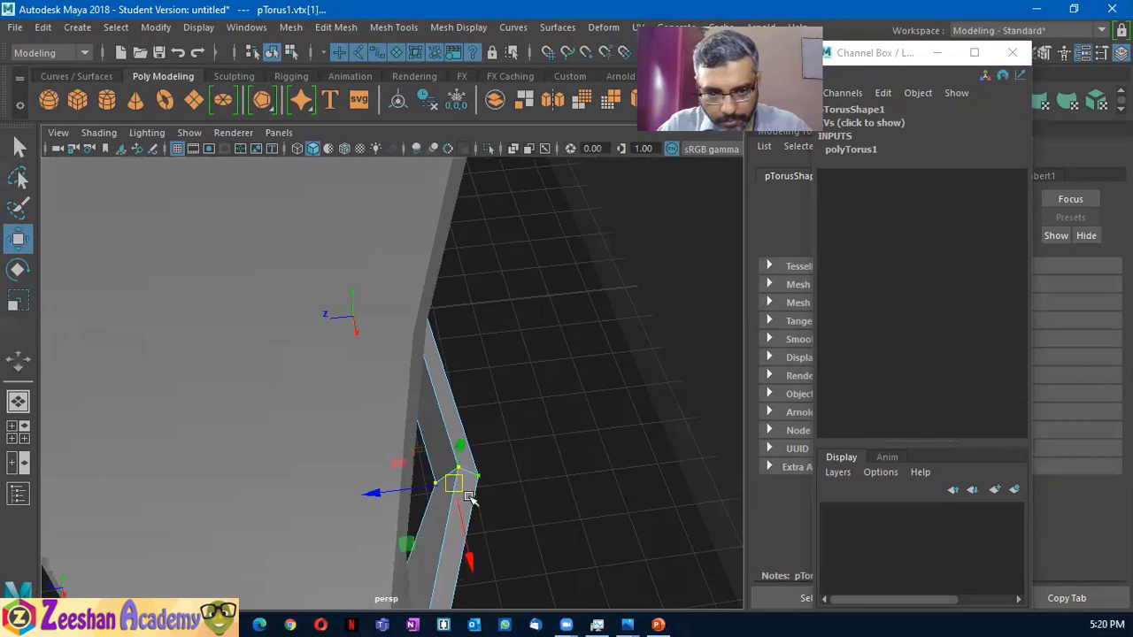
mouse_move(468, 493)
left_mouse_down("alt")
mouse_move(357, 493)
mouse_move(240, 455)
mouse_move(581, 346)
mouse_move(538, 320)
left_mouse_up("alt")
left_click_drag(529, 394, 273, 473, "alt")
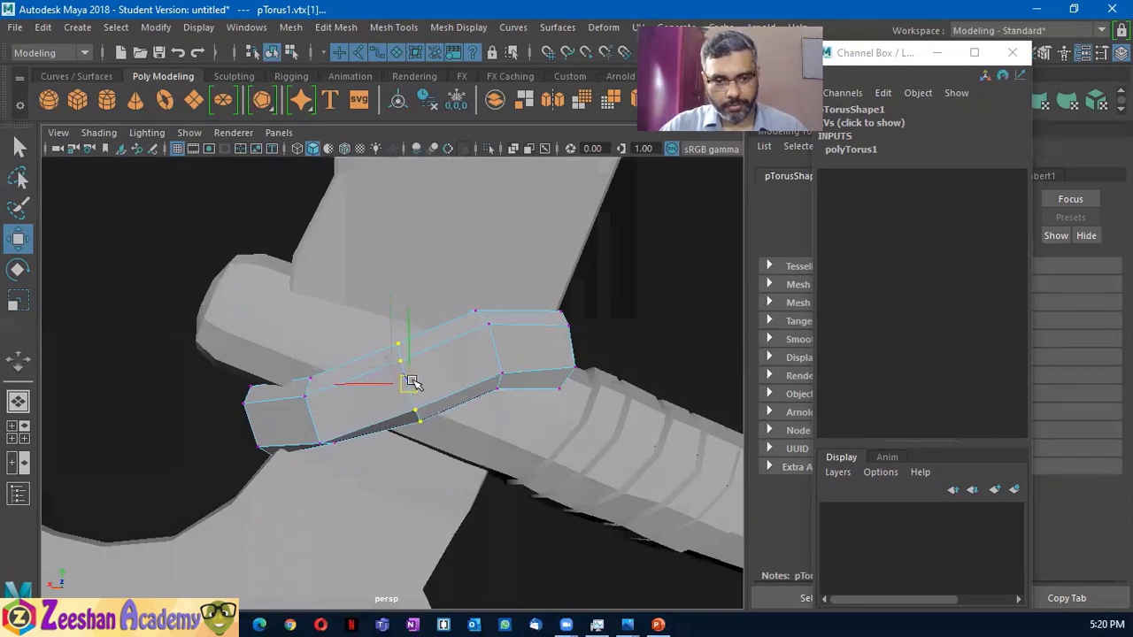
mouse_move(404, 379)
left_mouse_down("alt")
mouse_move(392, 413)
mouse_move(487, 430)
mouse_move(210, 417)
mouse_move(215, 374)
mouse_move(270, 374)
left_mouse_up("alt")
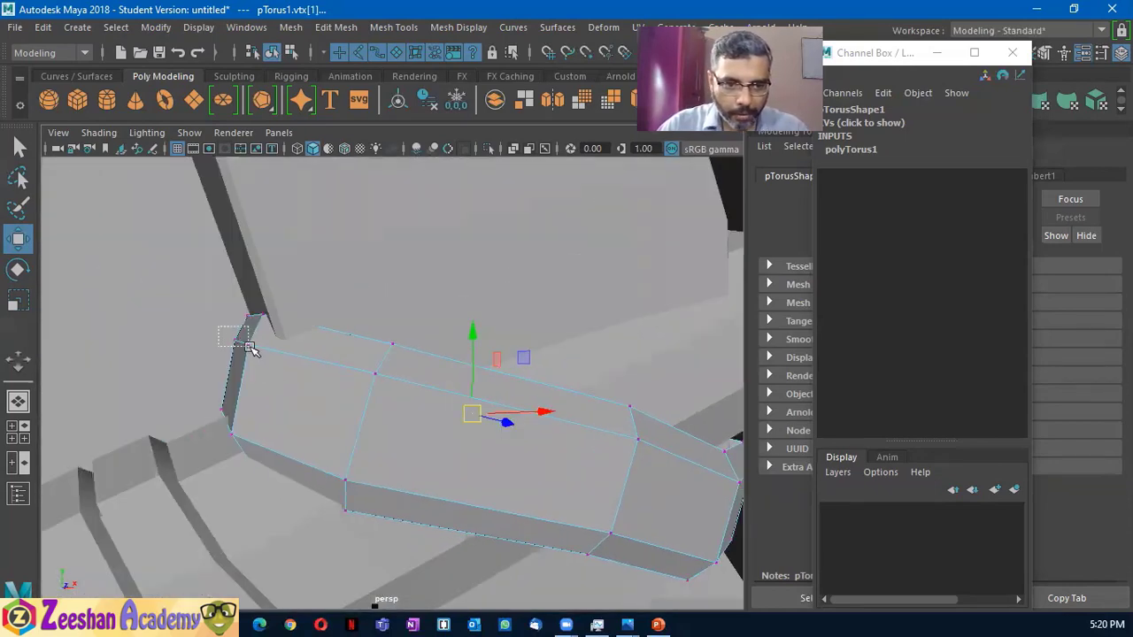
Select the upper-end vertices through wireframe and pull them so the band bends around the handle
left_click(250, 349)
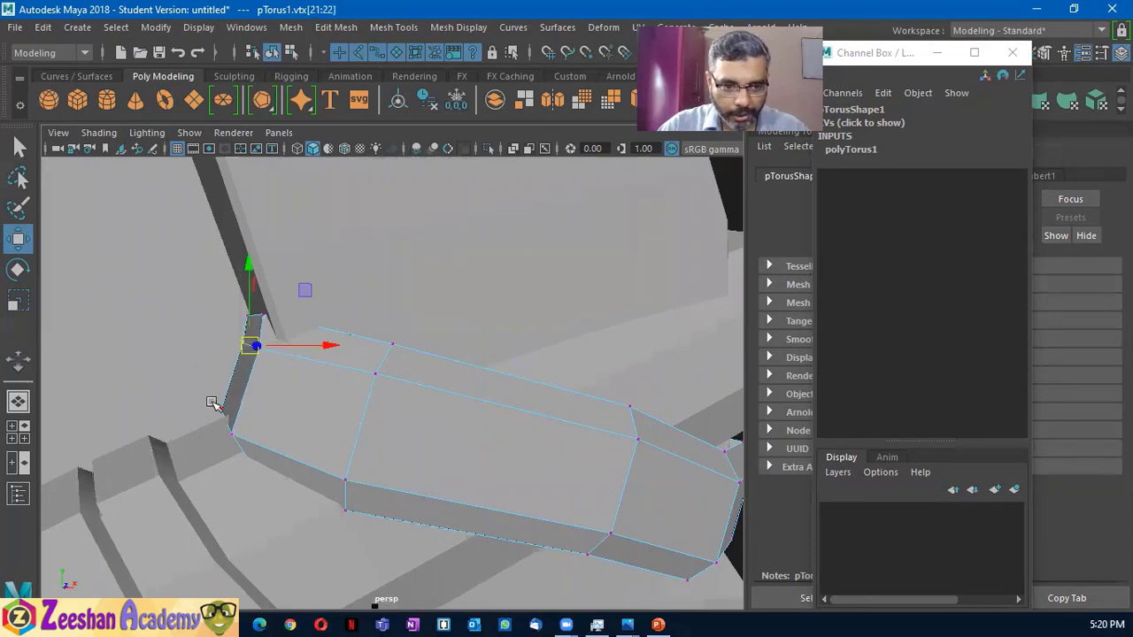
mouse_move(212, 403)
left_mouse_down("alt")
mouse_move(212, 434)
mouse_move(271, 399)
mouse_move(198, 397)
mouse_move(206, 413)
left_mouse_up("alt")
key("4")
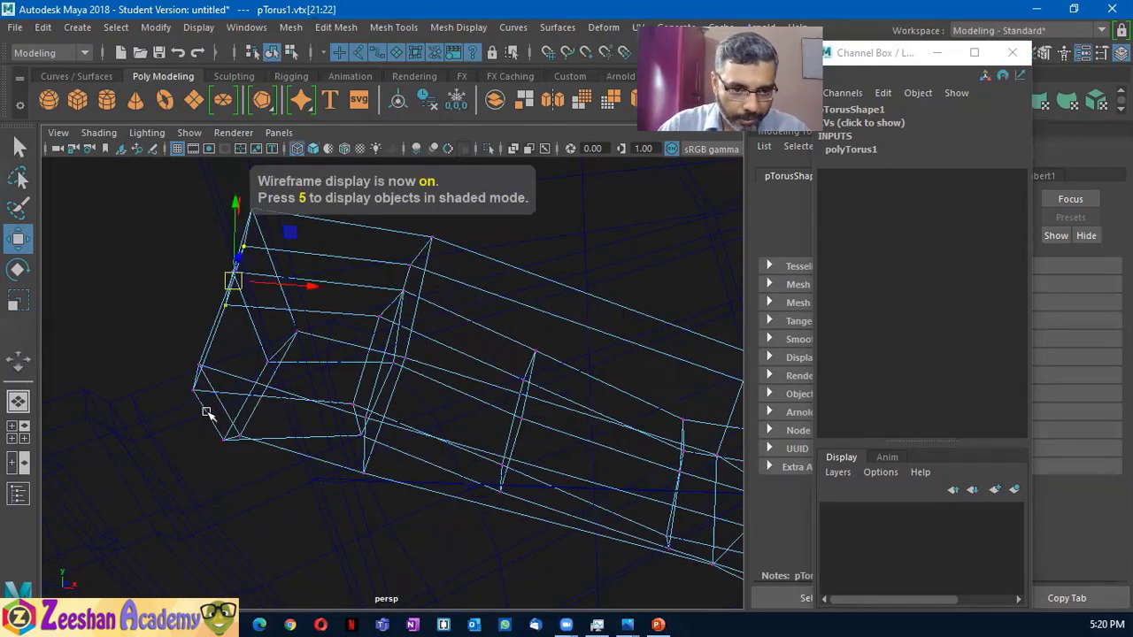
left_click_drag(264, 476, 262, 478)
key("5")
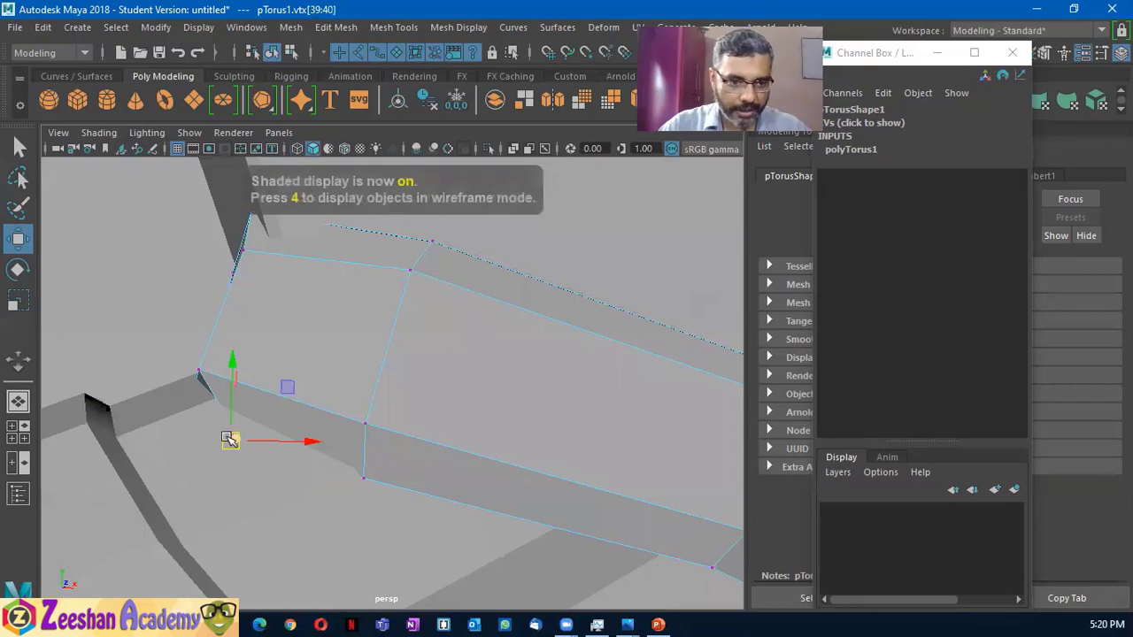
mouse_move(227, 435)
left_mouse_down()
mouse_move(175, 429)
mouse_move(274, 451)
mouse_move(156, 425)
mouse_move(166, 407)
mouse_move(230, 434)
mouse_move(190, 424)
mouse_move(193, 397)
left_mouse_up()
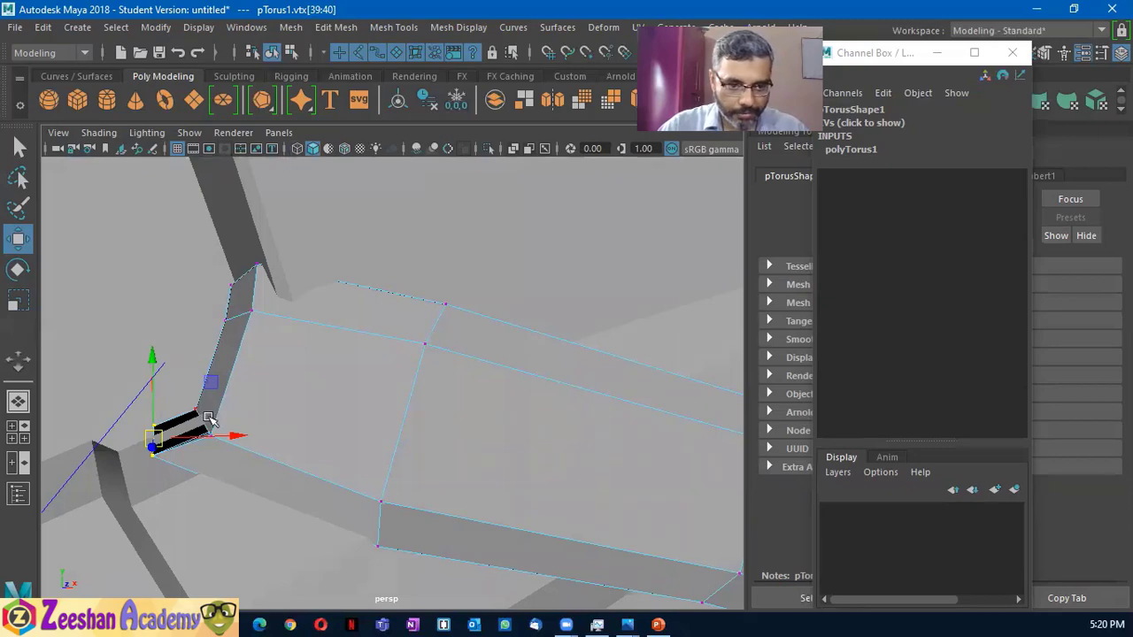
key("4")
mouse_move(226, 449)
left_mouse_down()
mouse_move(207, 417)
mouse_move(212, 396)
left_mouse_up()
key("5")
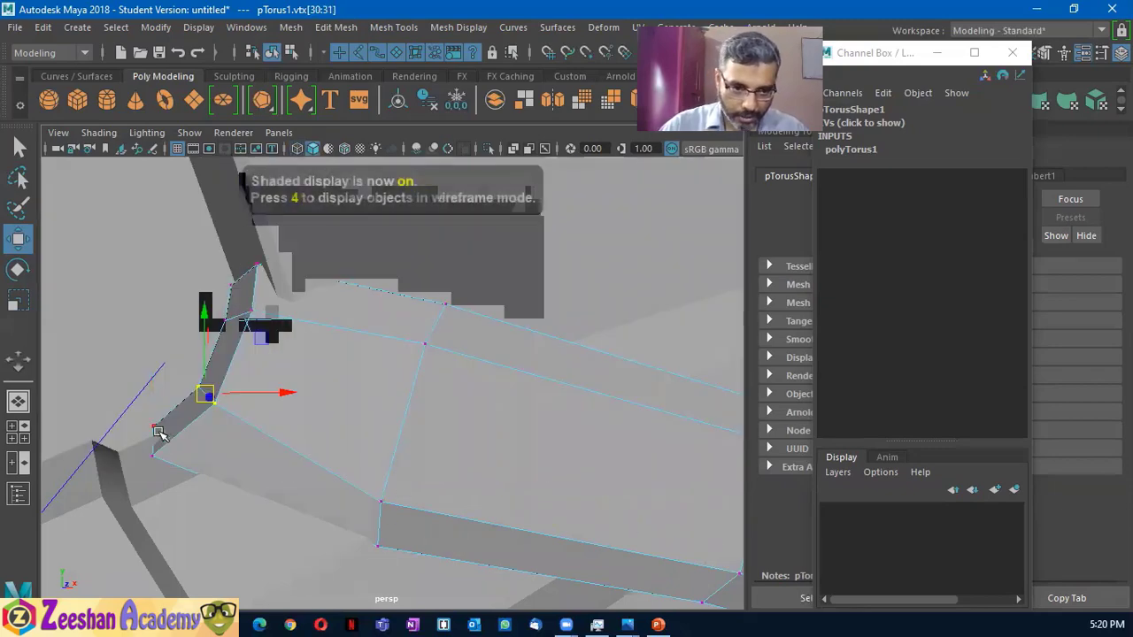
Select further band vertices and inspect the reshaped band up close
left_click(157, 430)
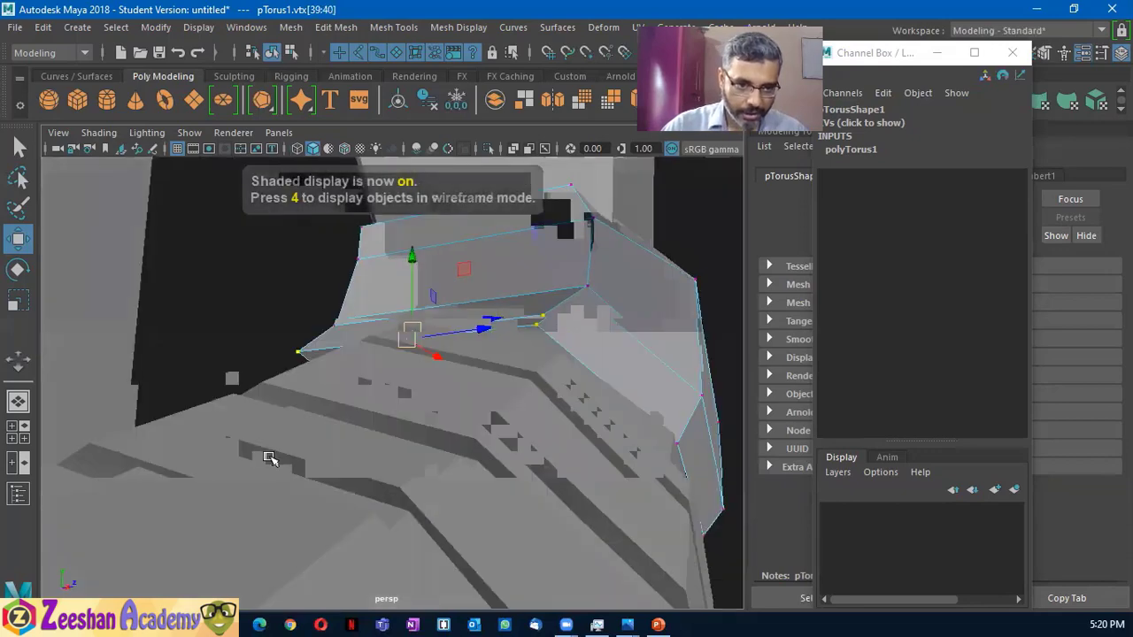
mouse_move(157, 431)
left_mouse_down("alt")
mouse_move(374, 457)
mouse_move(473, 503)
mouse_move(378, 433)
left_mouse_up("alt")
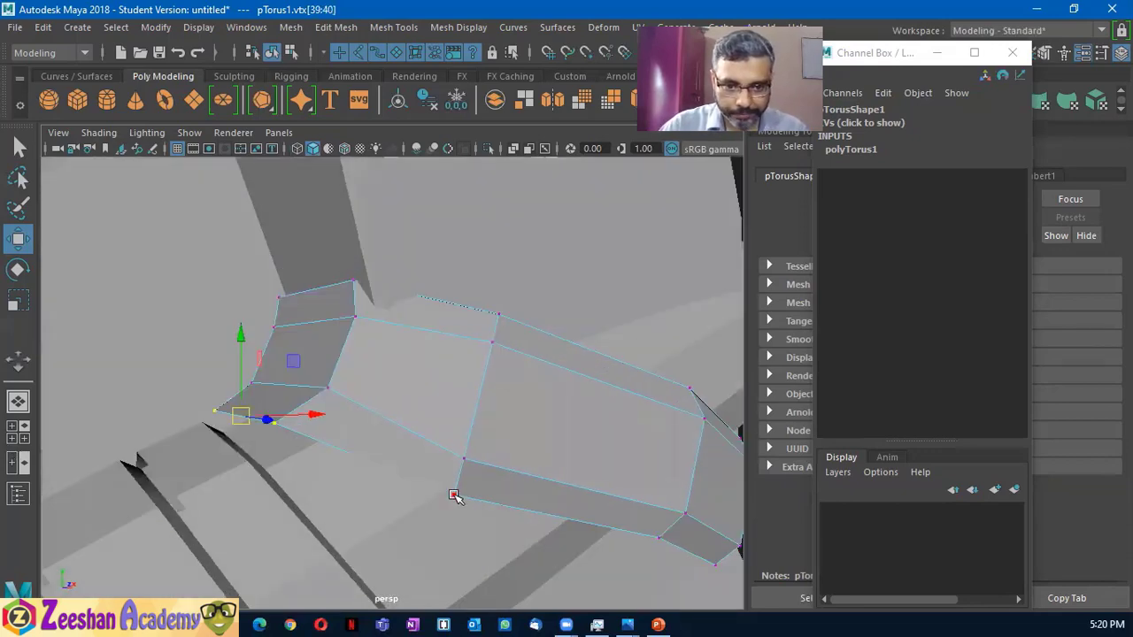
mouse_move(453, 495)
left_mouse_down("alt")
mouse_move(473, 531)
mouse_move(333, 505)
mouse_move(571, 500)
mouse_move(334, 525)
mouse_move(430, 481)
mouse_move(392, 440)
mouse_move(312, 434)
mouse_move(362, 399)
mouse_move(519, 445)
left_mouse_up("alt")
left_click(293, 513)
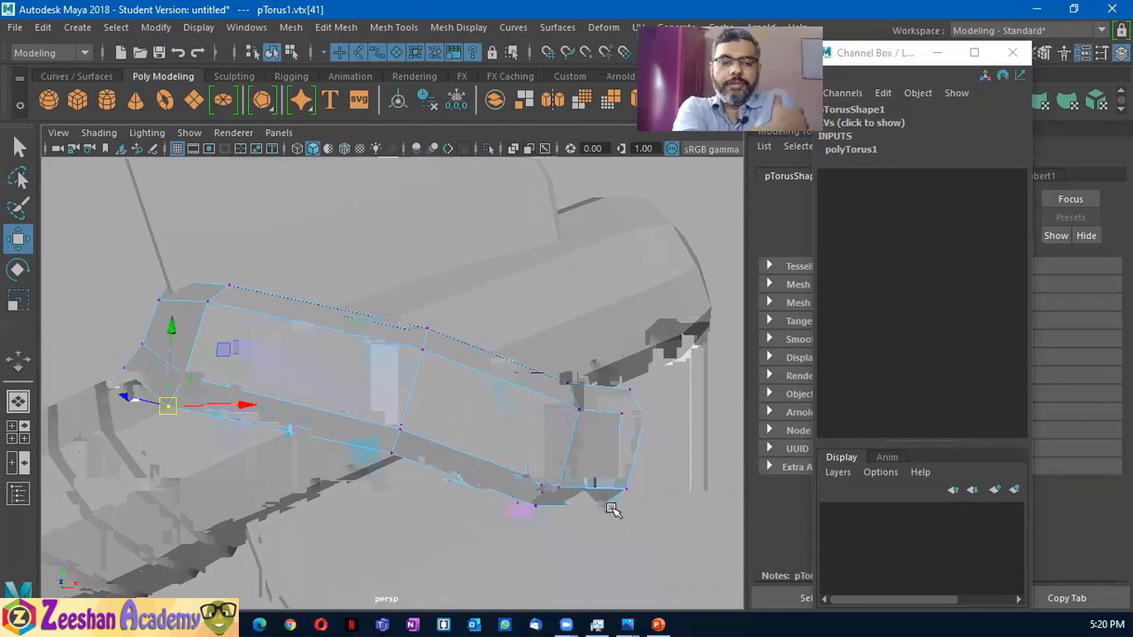
right_click_drag(603, 509, 912, 528, "alt")
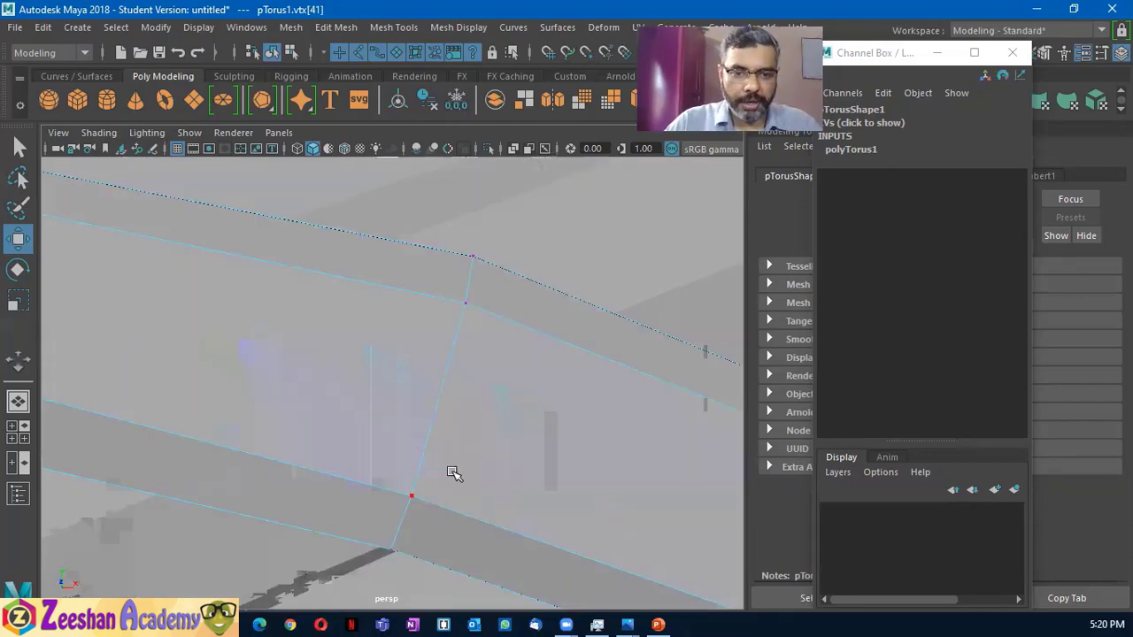
right_click_drag(278, 410, 262, 400, "alt")
right_click_drag(262, 142, 303, 131)
Activate Mesh Tools > Multi-Cut and preview a cut line across the torus band
left_click(407, 28)
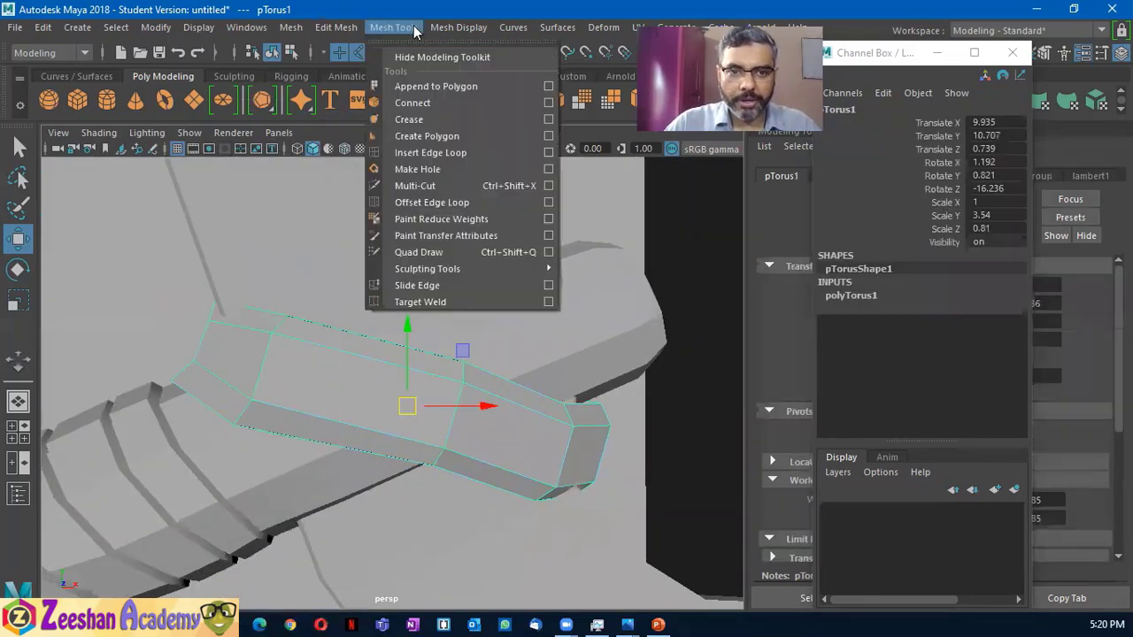
left_click(433, 193)
mouse_move(425, 266)
left_mouse_down("alt")
mouse_move(375, 397)
mouse_move(354, 398)
left_mouse_up("alt")
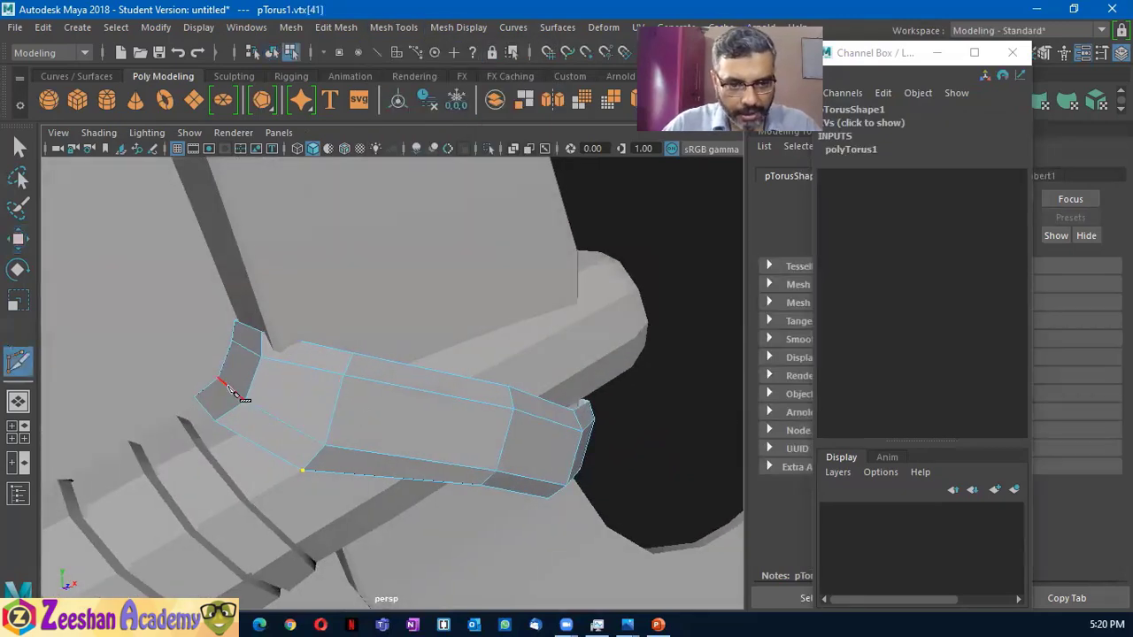
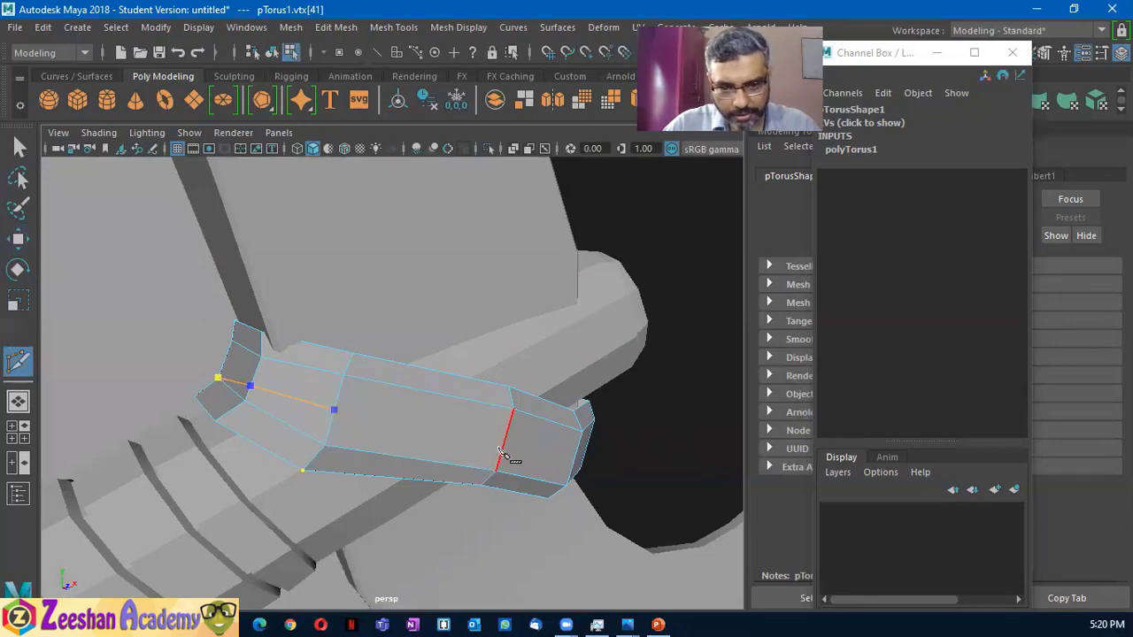
Cut new edges across the torus wrap band with Multi-Cut and commit the split
left_click_drag(569, 477, 598, 493, "alt")
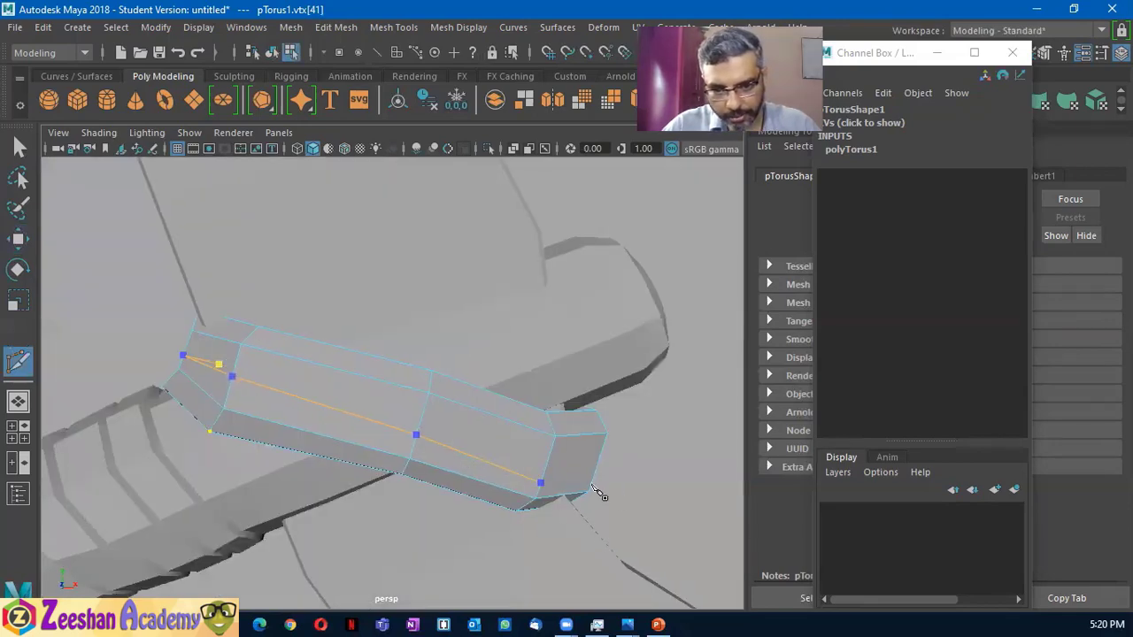
left_click_drag(398, 484, 392, 475, "alt")
key("Return")
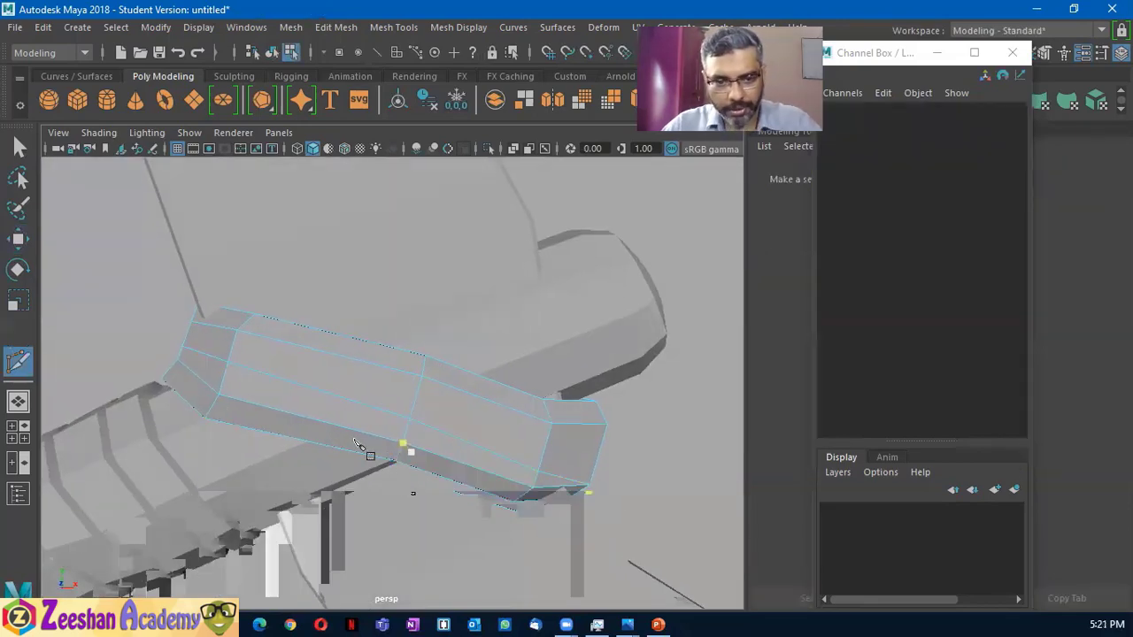
mouse_move(215, 397)
left_mouse_down("alt")
mouse_move(297, 420)
mouse_move(232, 410)
left_mouse_up("alt")
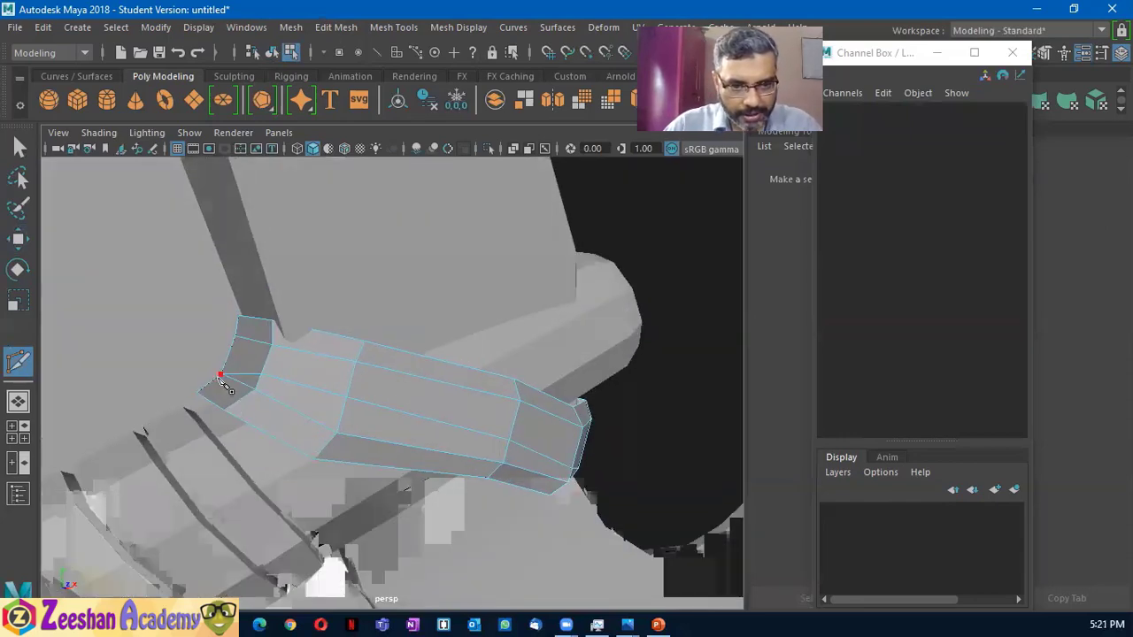
left_click(221, 375)
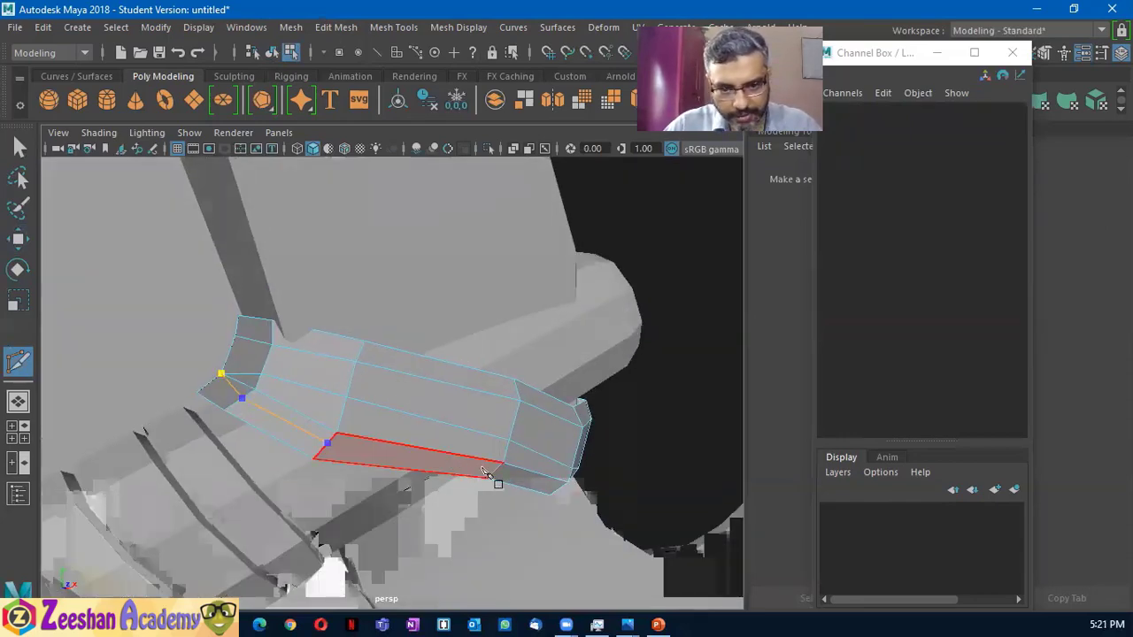
Switch the band to edge mode and select an edge along its bottom
mouse_move(499, 472)
left_mouse_down("alt")
mouse_move(435, 455)
mouse_move(478, 483)
left_mouse_up("alt")
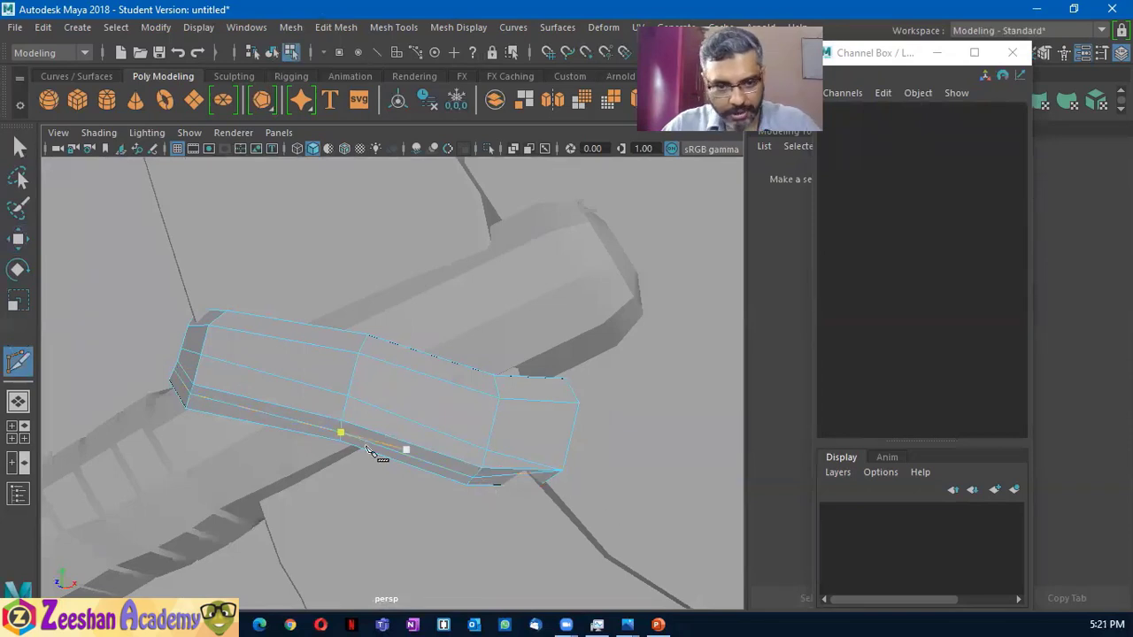
left_click_drag(224, 411, 280, 413, "alt")
mouse_move(268, 142)
right_mouse_down()
mouse_move(266, 191)
mouse_move(268, 97)
right_mouse_up()
left_click(272, 427)
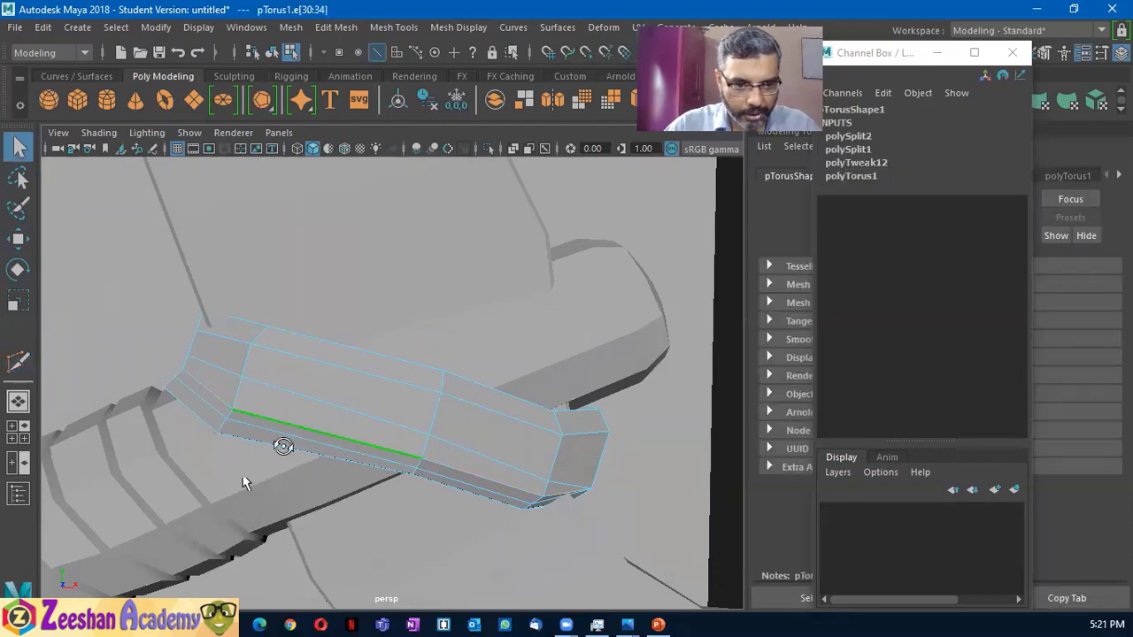
mouse_move(283, 445)
left_mouse_down("alt")
mouse_move(215, 438)
mouse_move(426, 442)
left_mouse_up("alt")
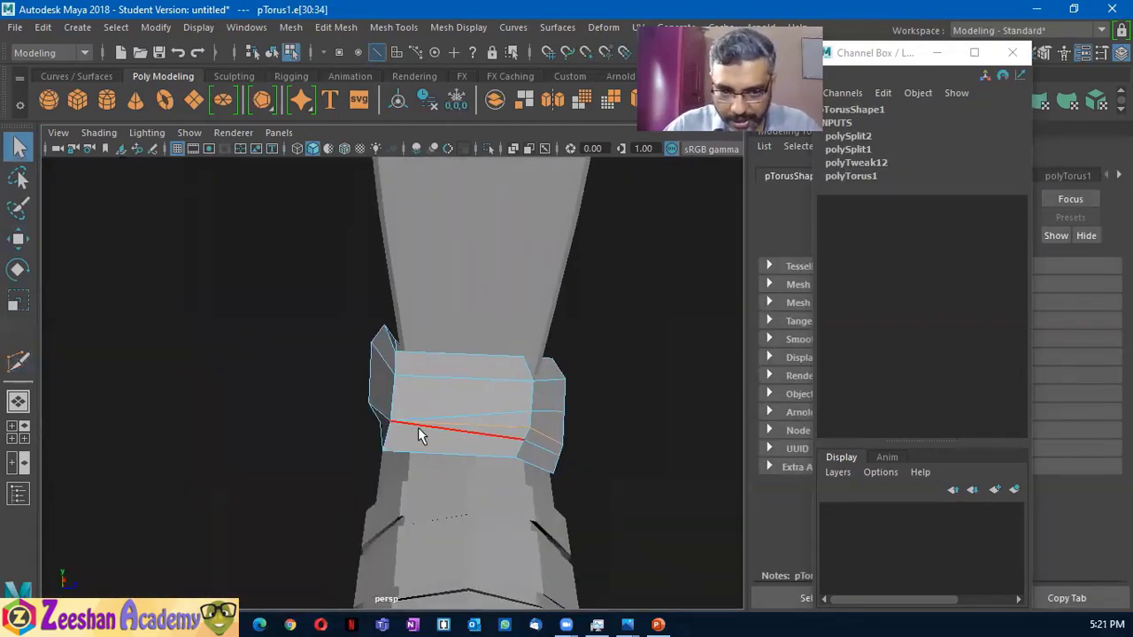
mouse_move(382, 428)
left_mouse_down("alt")
mouse_move(215, 438)
mouse_move(183, 424)
left_mouse_up("alt")
Move the selected band edges slightly along the band
key("w")
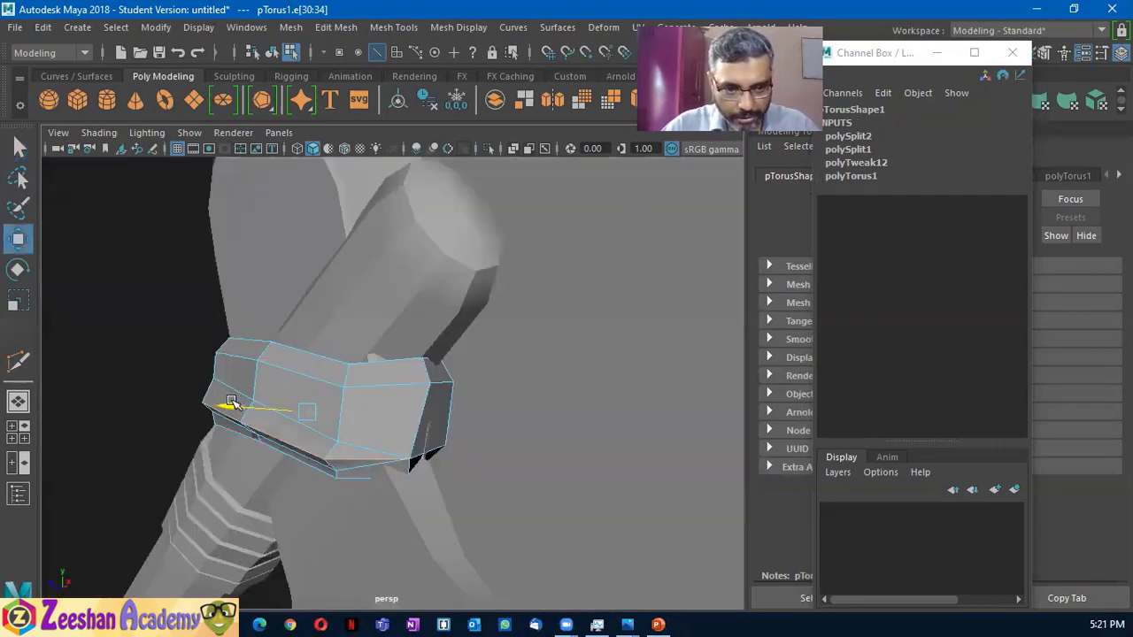
mouse_move(244, 405)
left_mouse_down()
mouse_move(232, 406)
mouse_move(390, 465)
left_mouse_up()
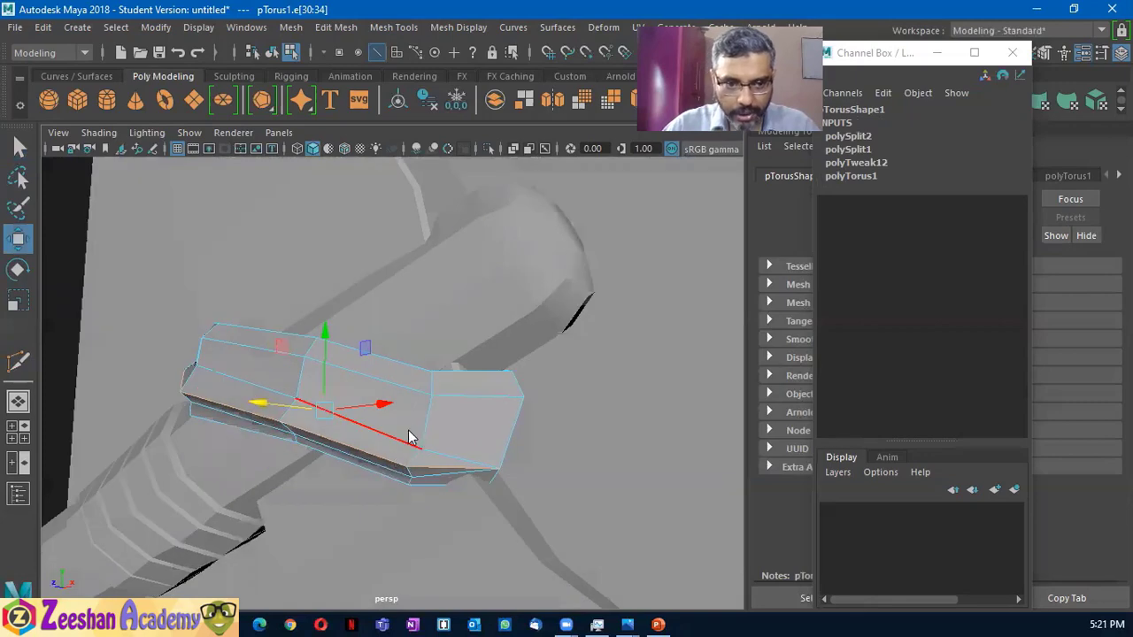
right_click_drag(404, 153, 487, 117)
left_click_drag(502, 437, 443, 448, "alt")
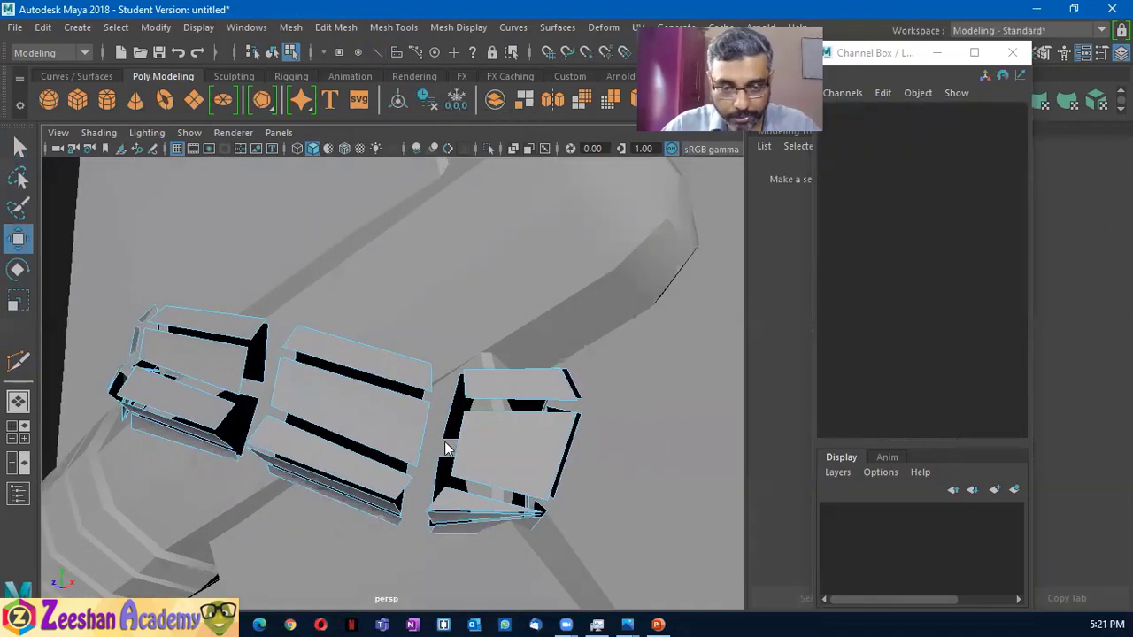
In vertex mode, pull the band's left corner vertex down toward the handle
right_click_drag(445, 143, 382, 108)
left_click(379, 144)
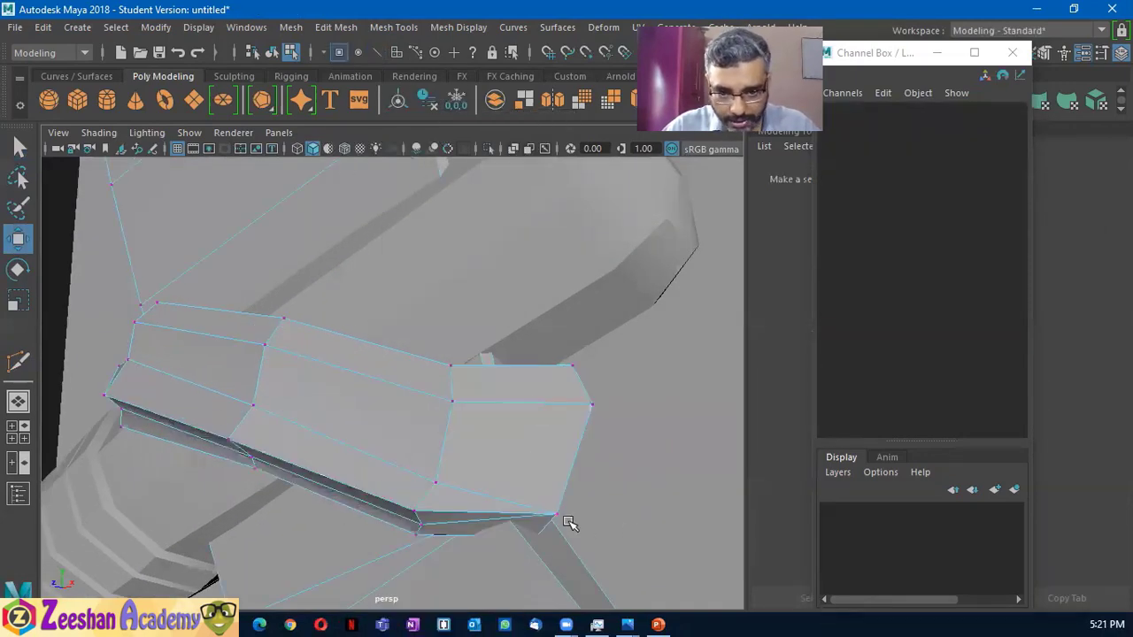
mouse_move(567, 522)
left_mouse_down("alt")
mouse_move(450, 495)
mouse_move(419, 436)
mouse_move(404, 469)
left_mouse_up("alt")
left_click(376, 431)
mouse_move(422, 517)
left_mouse_down("alt")
mouse_move(399, 552)
mouse_move(322, 546)
mouse_move(253, 516)
mouse_move(256, 381)
mouse_move(510, 488)
left_mouse_up("alt")
mouse_move(565, 420)
left_mouse_down("alt")
mouse_move(540, 434)
mouse_move(309, 342)
left_mouse_up("alt")
left_click(252, 377)
left_click_drag(252, 377, 289, 390)
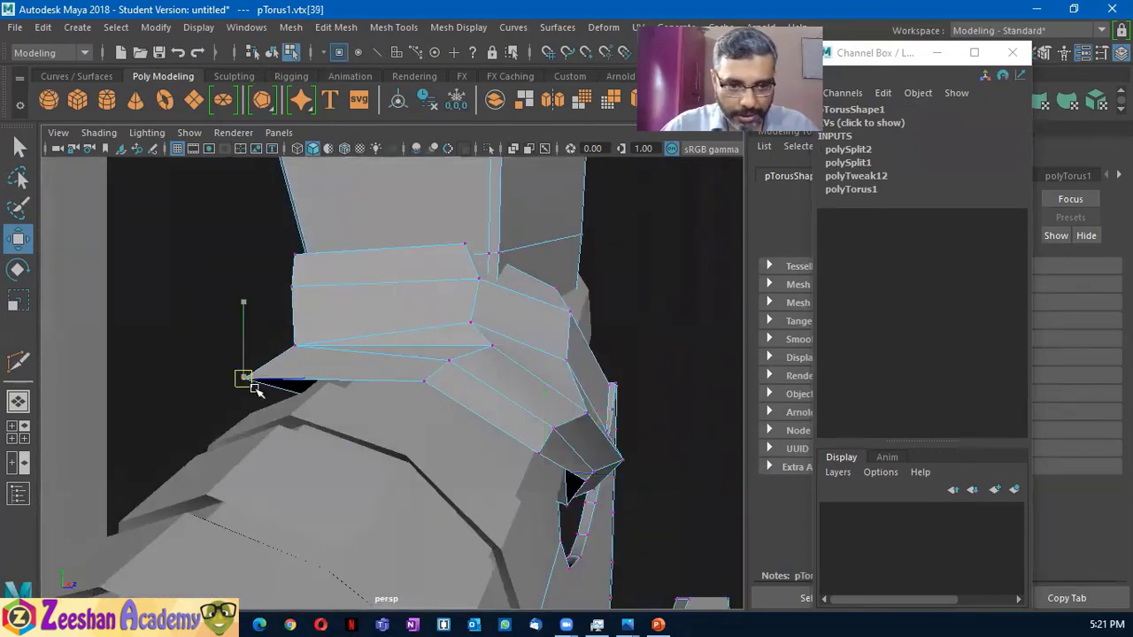
Return to object mode, turn on shaded display, and reselect the pTorus1 band
left_click_drag(374, 504, 575, 265, "alt")
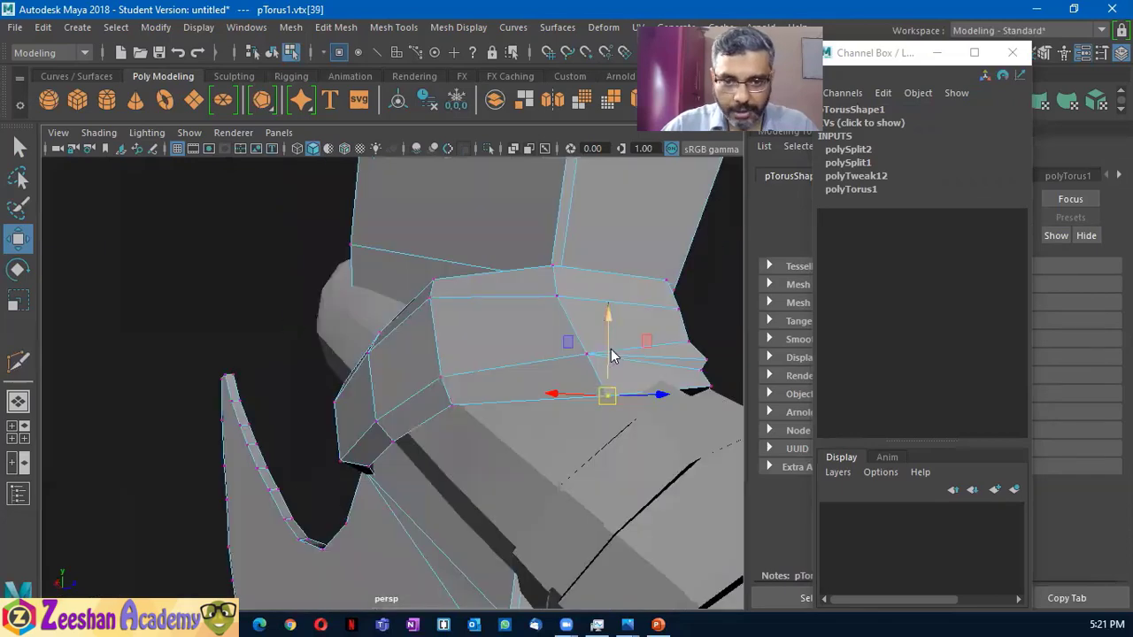
right_click_drag(610, 205, 677, 205)
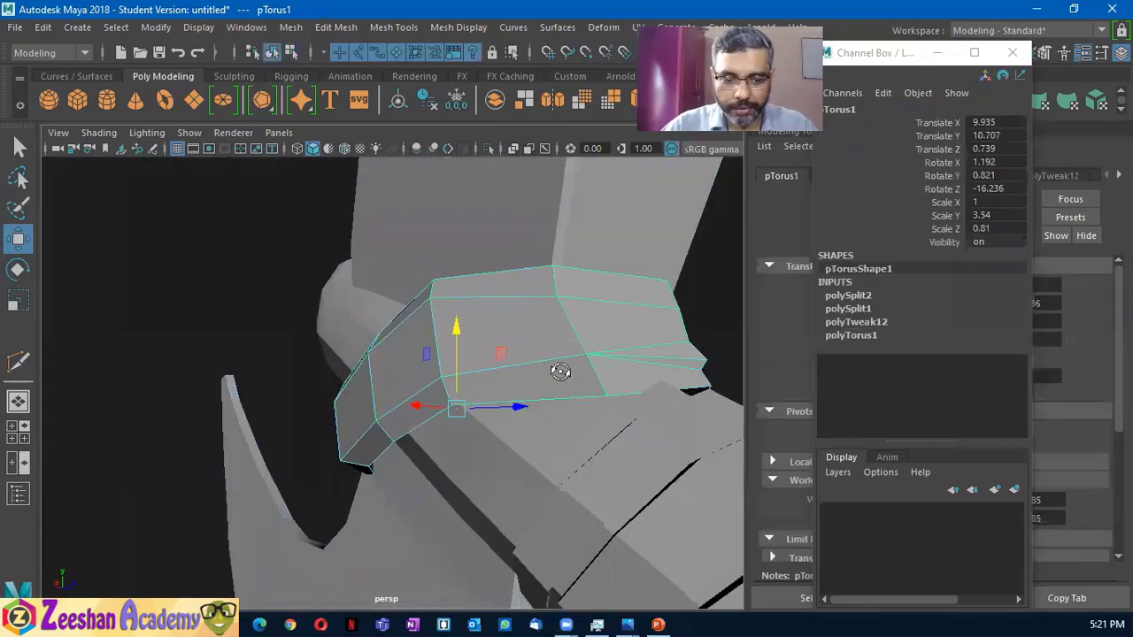
left_click_drag(560, 371, 637, 392, "alt")
left_click_drag(539, 405, 665, 404, "alt")
left_click(585, 496)
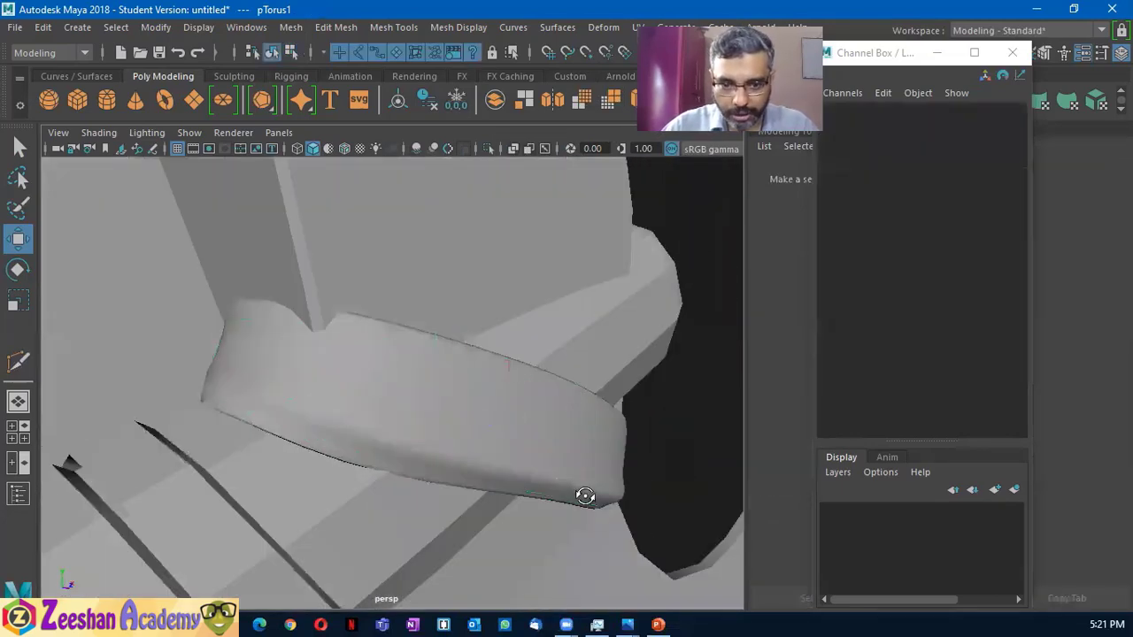
left_click_drag(585, 495, 624, 479, "alt")
mouse_move(462, 404)
left_mouse_down("alt")
mouse_move(460, 449)
mouse_move(265, 437)
mouse_move(248, 420)
left_mouse_up("alt")
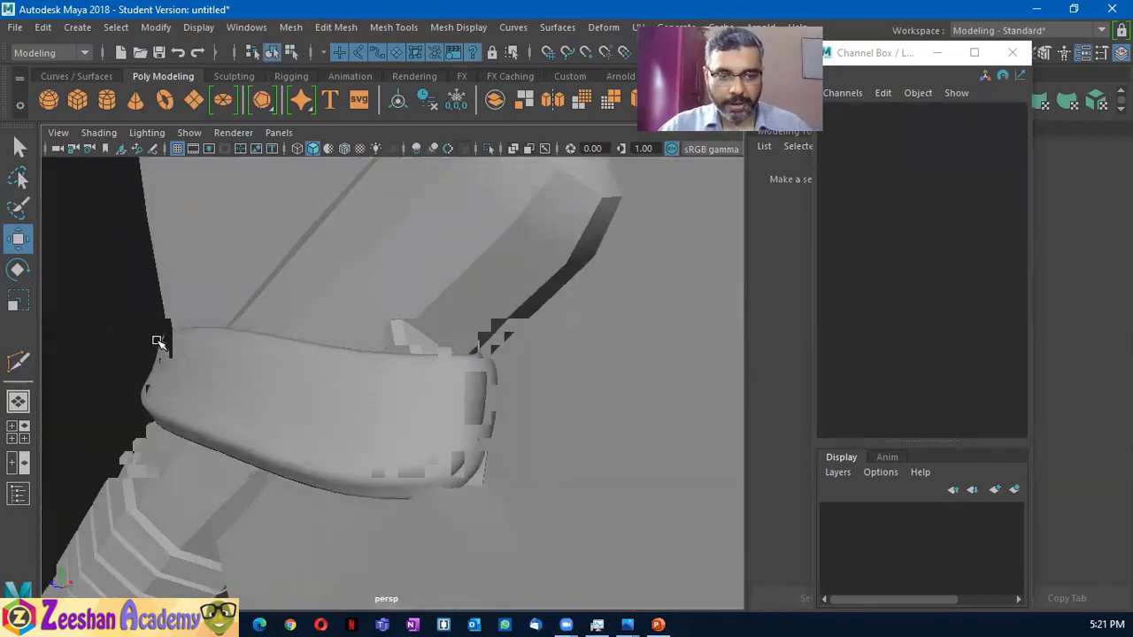
left_click_drag(198, 447, 152, 433, "alt")
key("5")
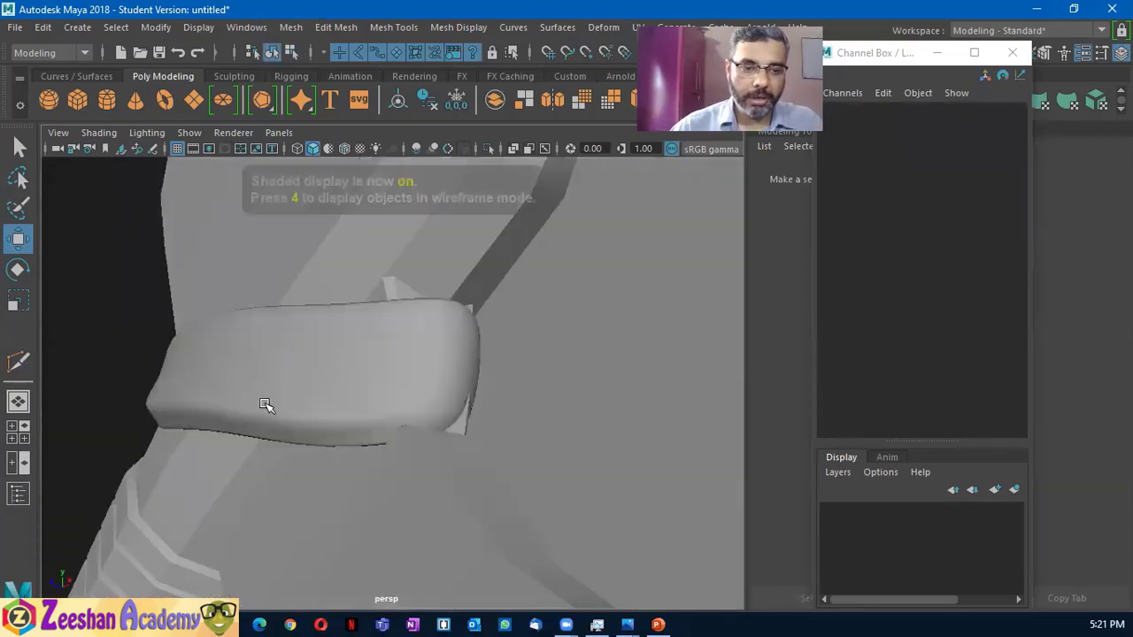
mouse_move(266, 404)
left_mouse_down("alt")
mouse_move(280, 416)
mouse_move(272, 426)
mouse_move(245, 425)
mouse_move(397, 473)
mouse_move(369, 450)
left_mouse_up("alt")
left_click(261, 404)
Use Mesh Tools > Multi-Cut to cut a lengthwise edge from the band's left end to its right end
left_click(385, 27)
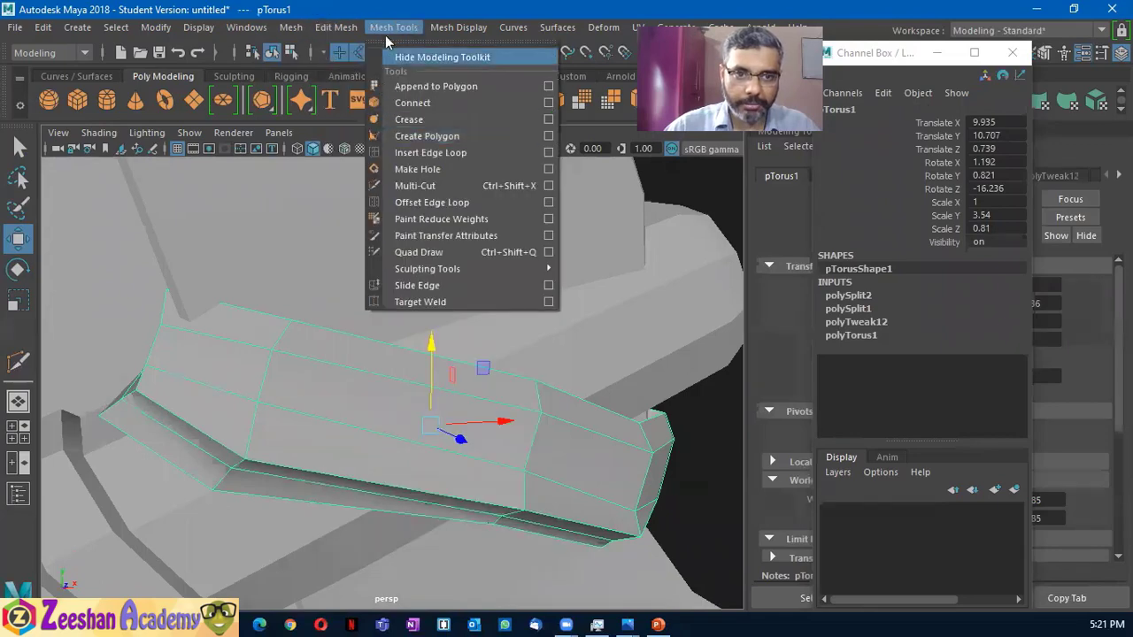
left_click(423, 184)
left_click(138, 384)
left_click_drag(137, 385, 187, 365, "alt")
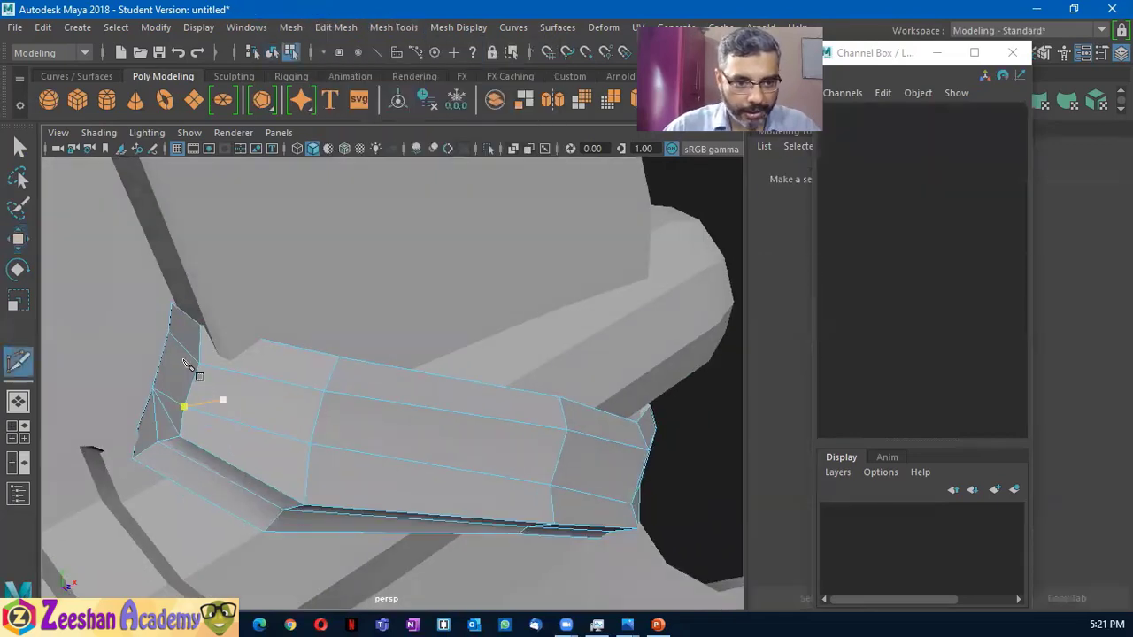
mouse_move(281, 429)
left_mouse_down("alt")
mouse_move(306, 425)
mouse_move(232, 412)
left_mouse_up("alt")
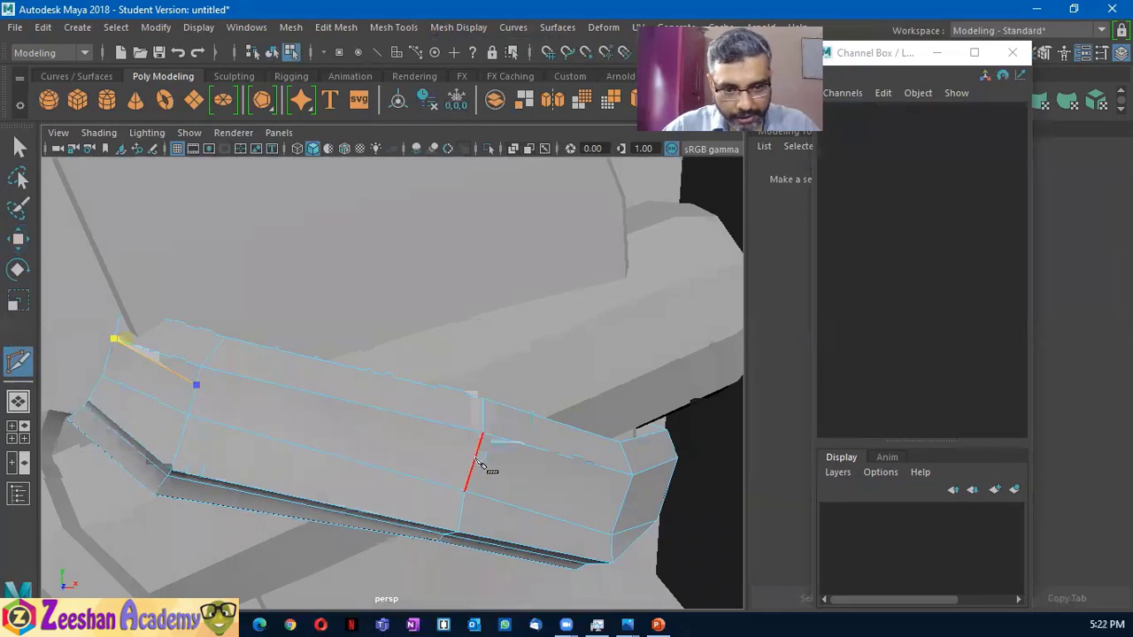
left_click_drag(486, 478, 435, 448, "alt")
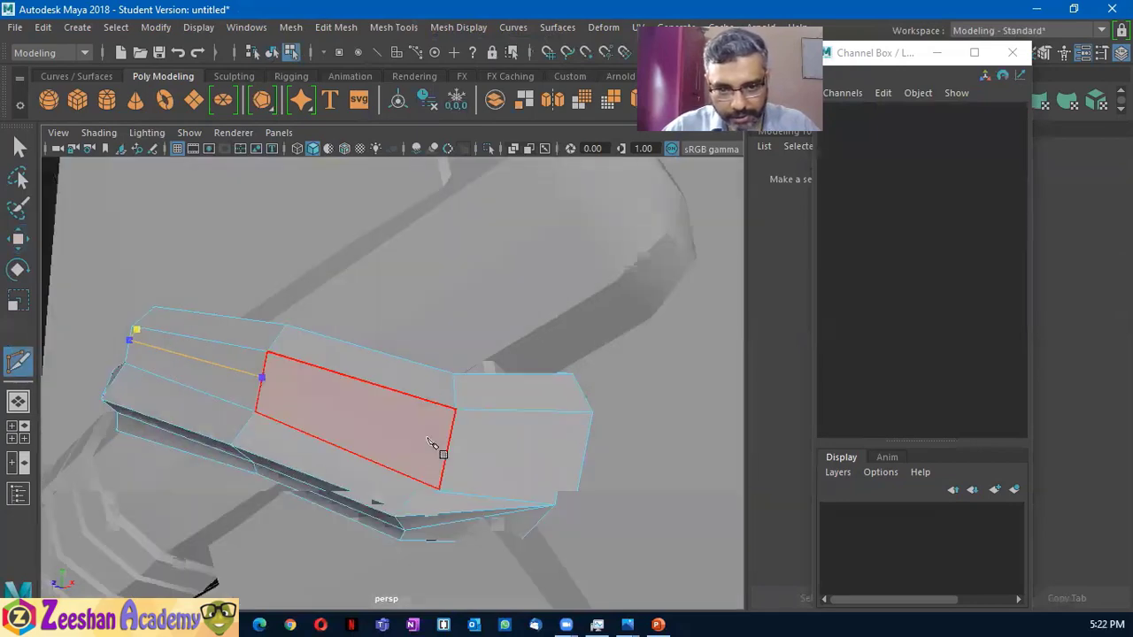
left_click(592, 412)
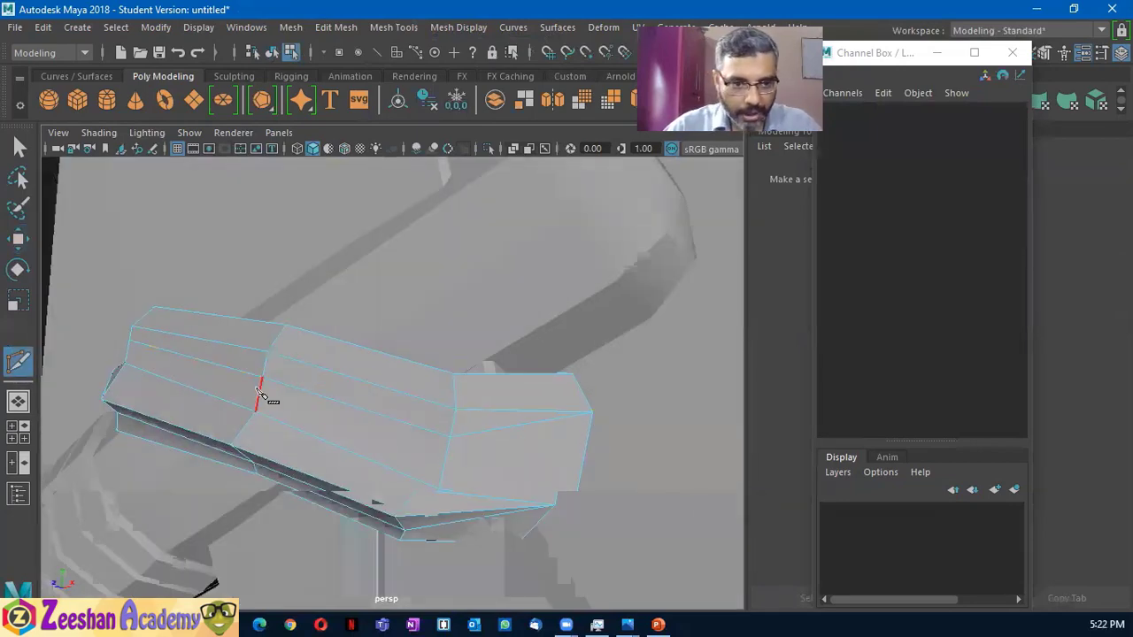
mouse_move(260, 392)
left_mouse_down("alt")
mouse_move(333, 423)
mouse_move(162, 372)
left_mouse_up("alt")
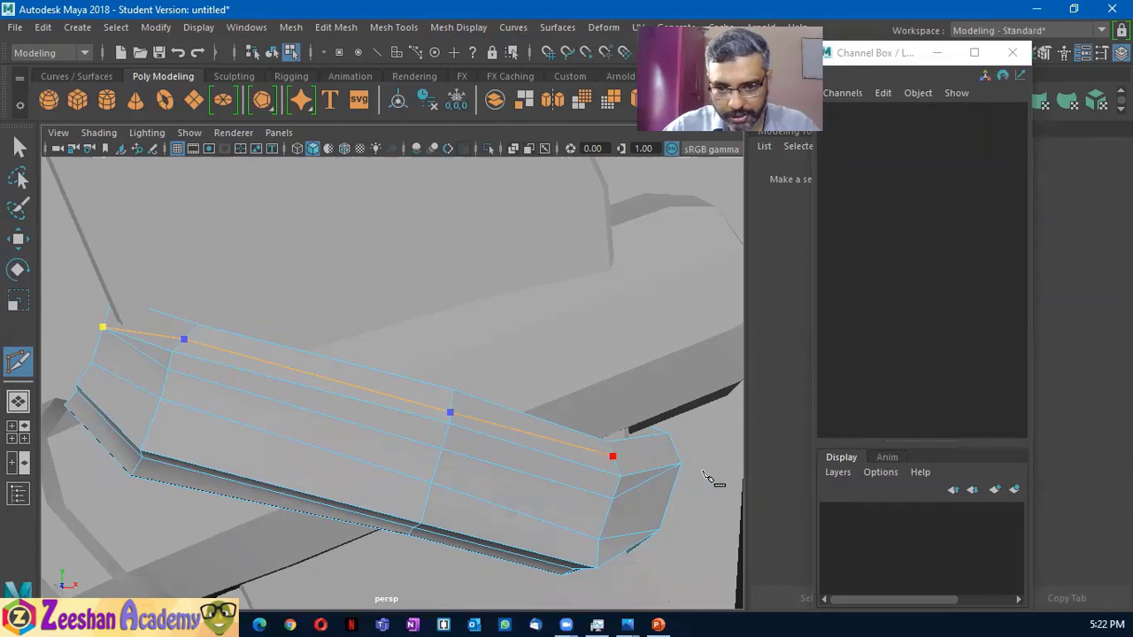
key("Return")
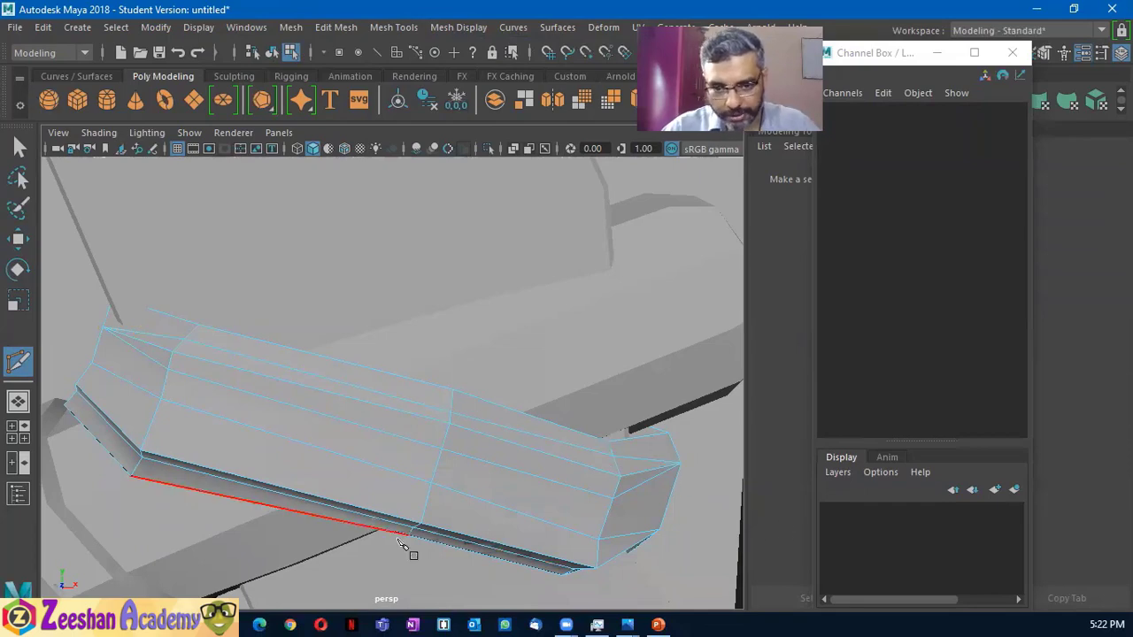
right_click_drag(215, 384, 126, 146)
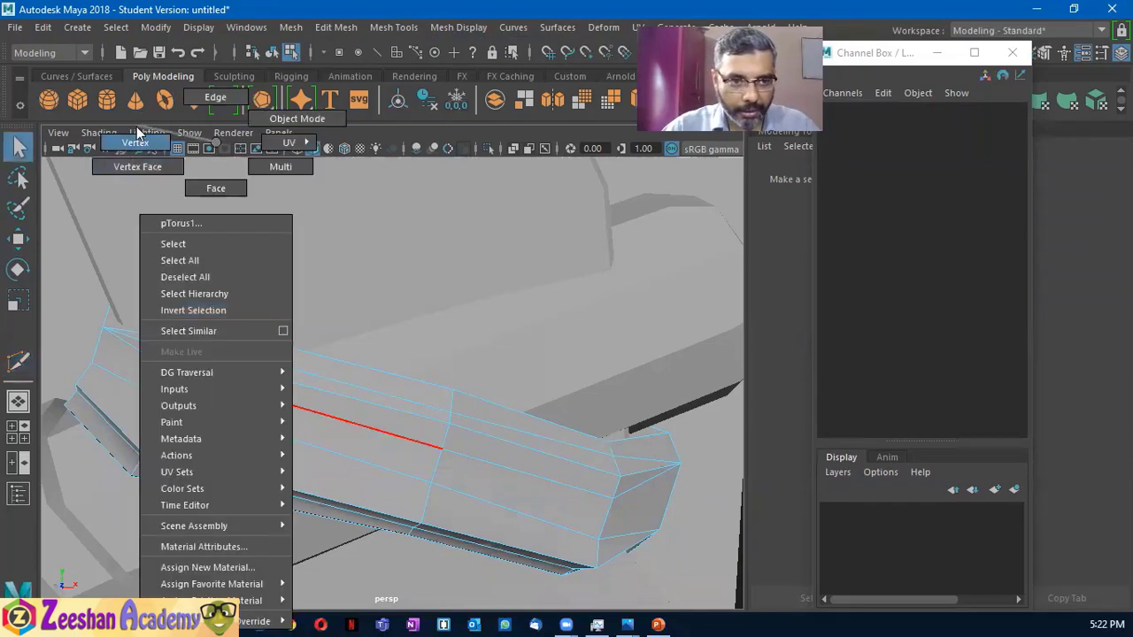
Select a vertex on the band in vertex mode and ready the Move tool
left_click(135, 142)
left_click(173, 368)
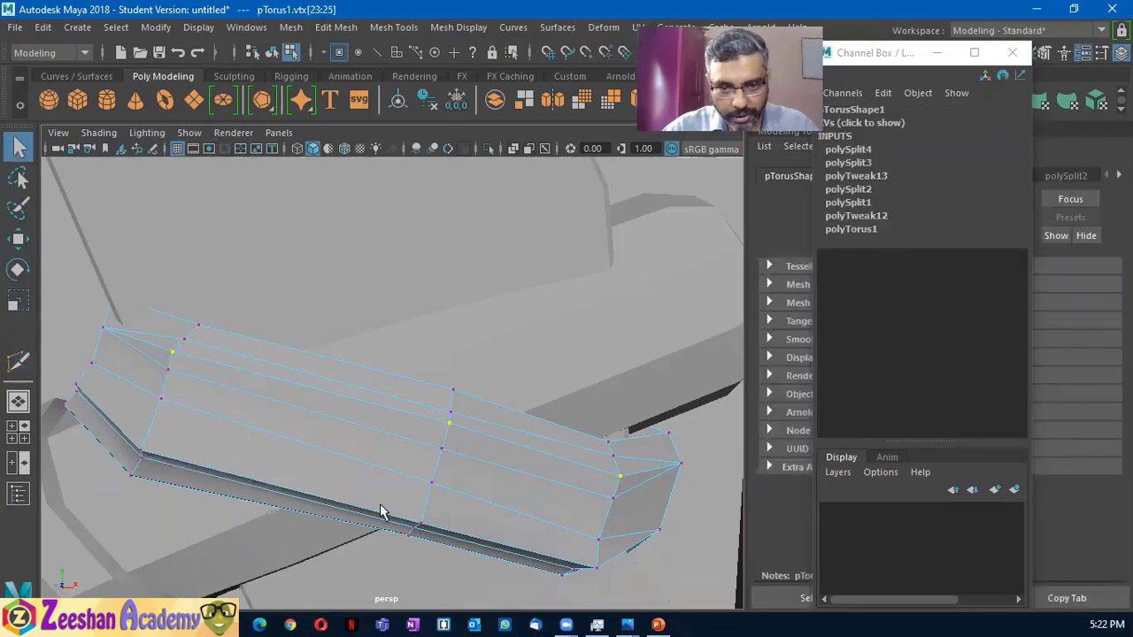
mouse_move(381, 511)
left_mouse_down("alt")
mouse_move(235, 481)
mouse_move(469, 498)
left_mouse_up("alt")
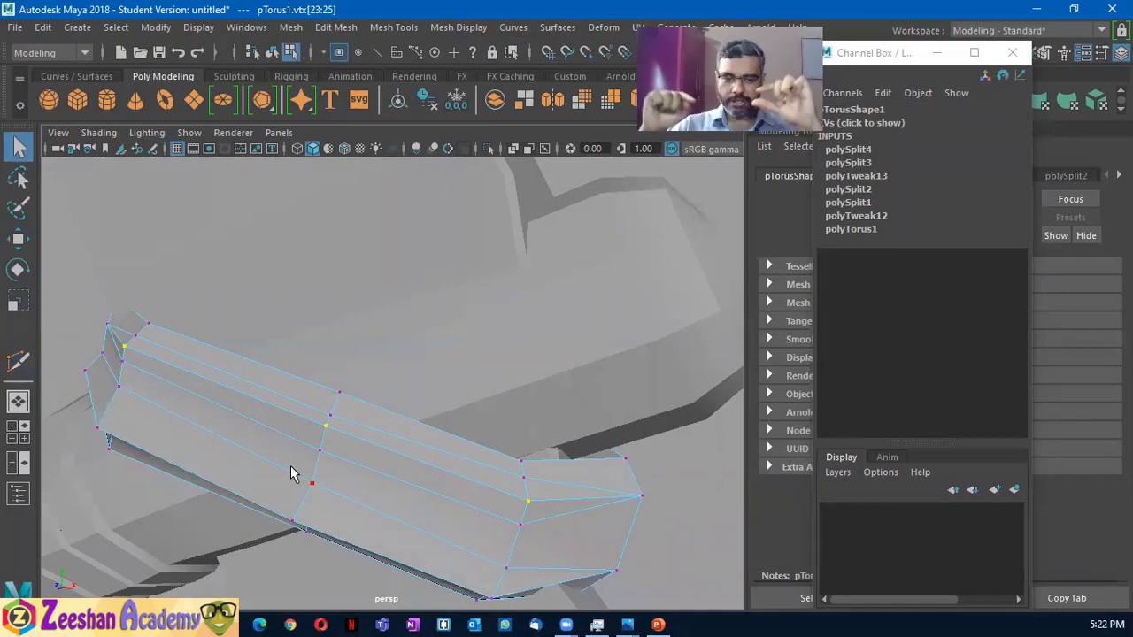
key("w")
left_click_drag(192, 384, 157, 380, "alt")
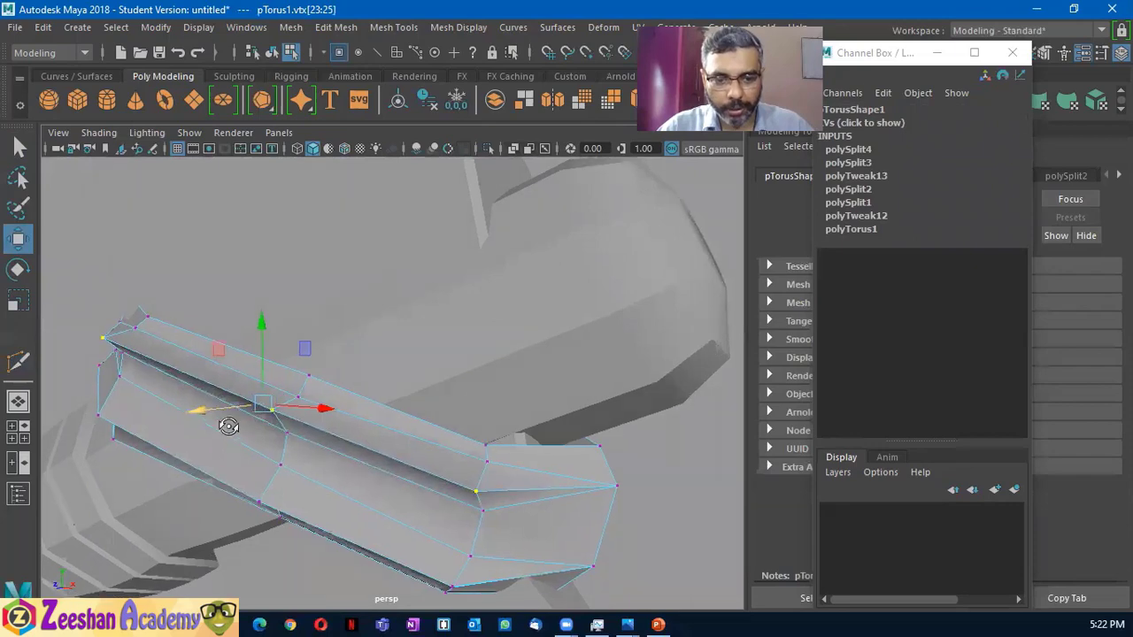
mouse_move(228, 425)
left_mouse_down("alt")
mouse_move(252, 312)
mouse_move(119, 414)
mouse_move(108, 388)
left_mouse_up("alt")
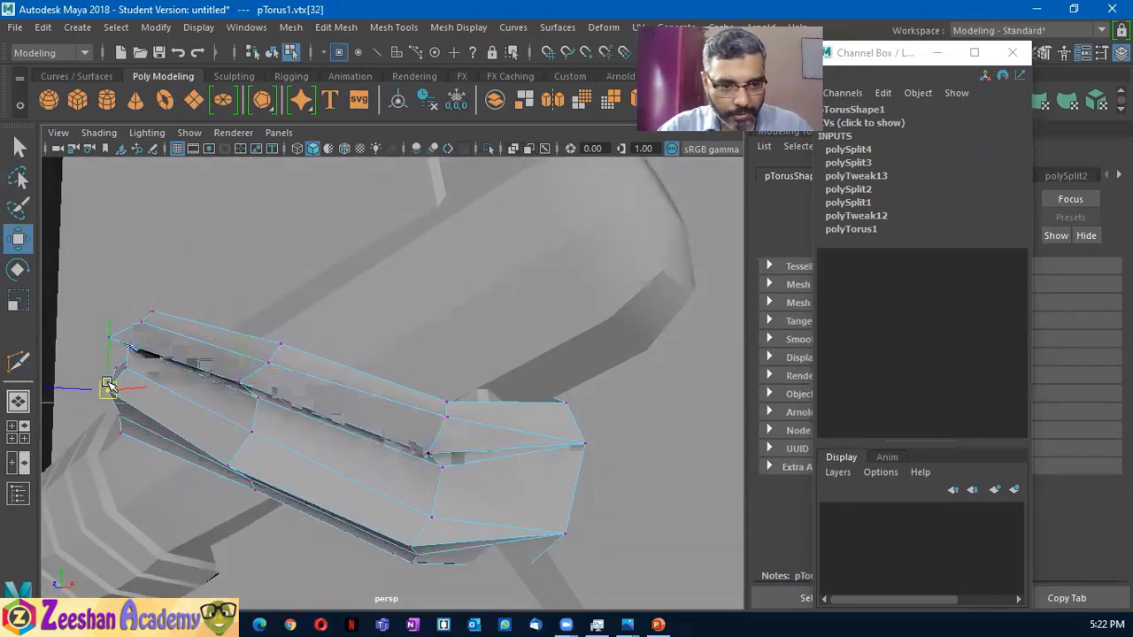
Pull two of the band's bottom-edge vertices upward to reshape it
left_click(227, 469)
left_click_drag(227, 467, 233, 448)
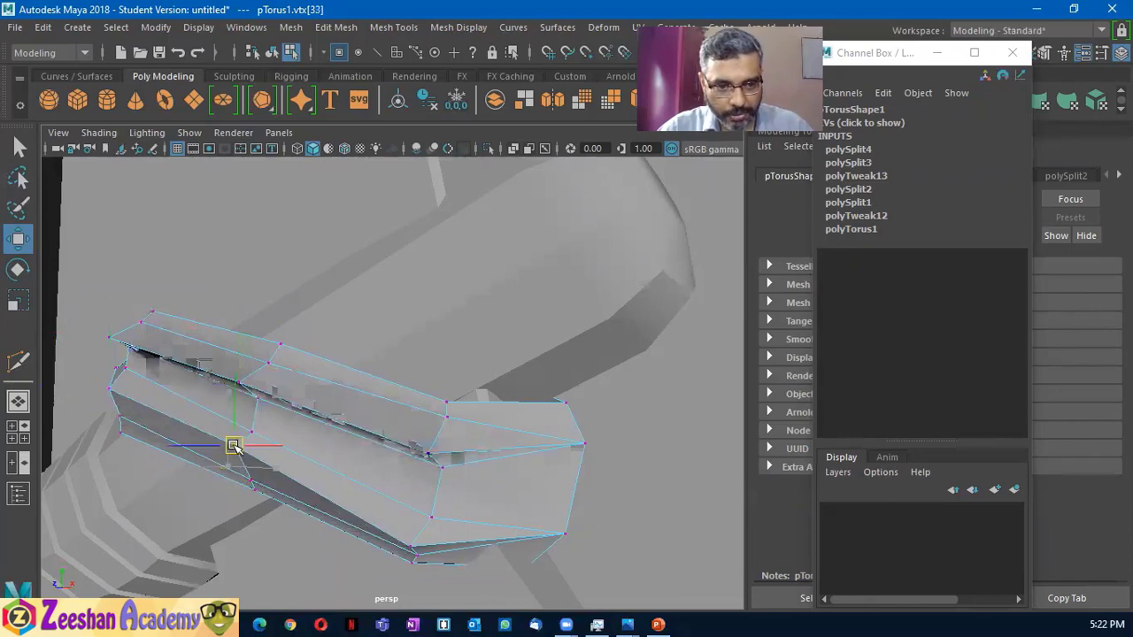
left_click(414, 545)
left_click_drag(413, 546, 396, 518)
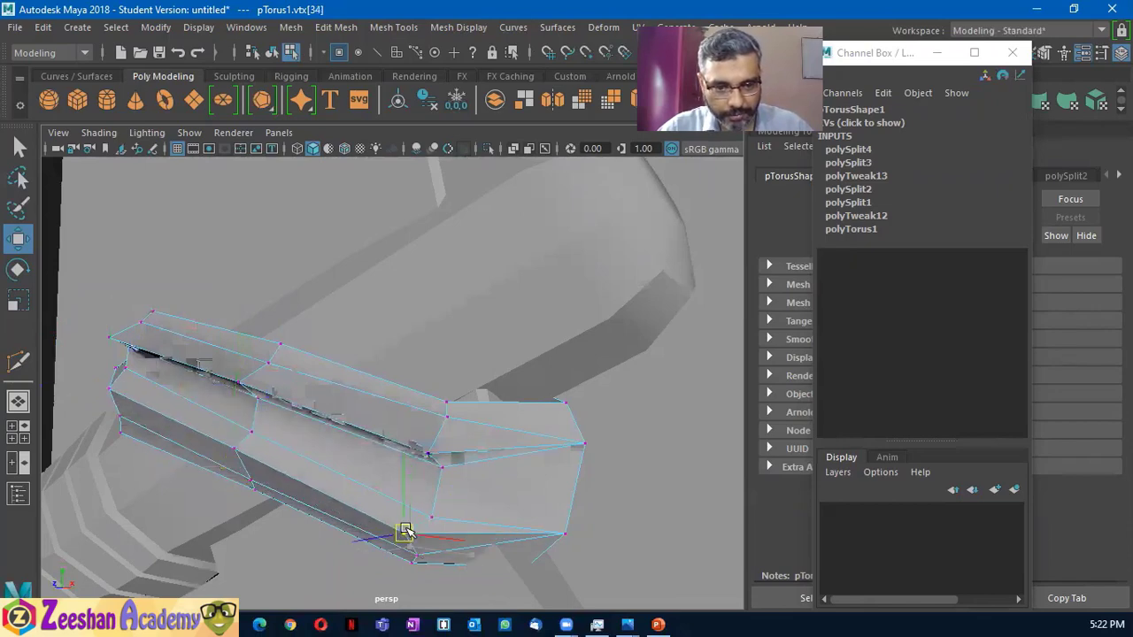
left_click_drag(198, 470, 162, 459, "alt")
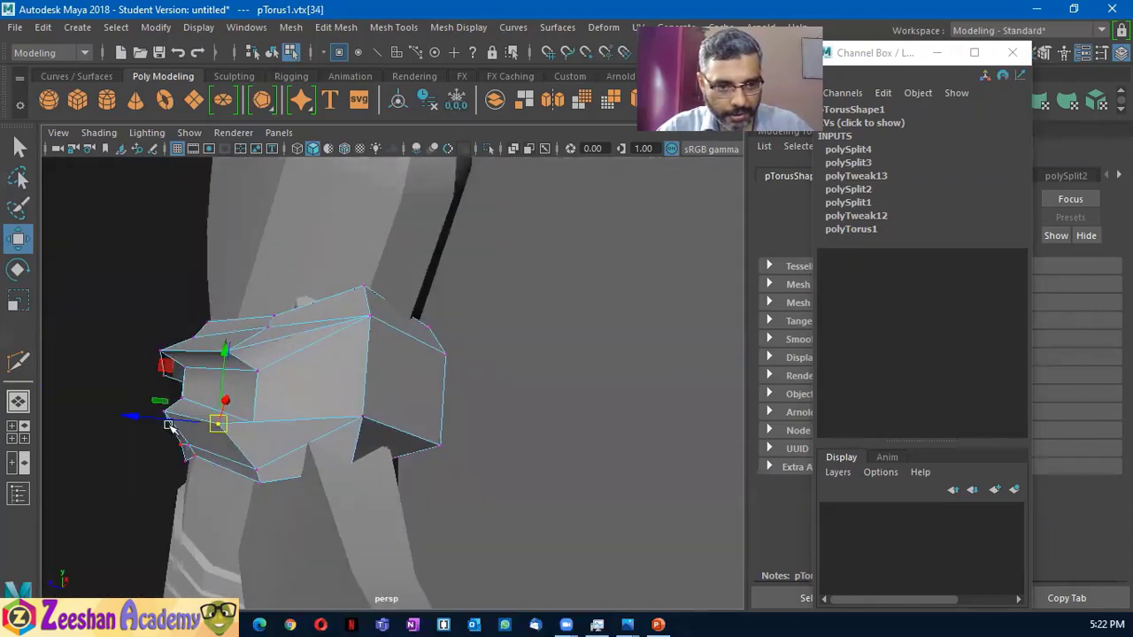
Box-select the band's vertices, then pick a single vertex
key("q")
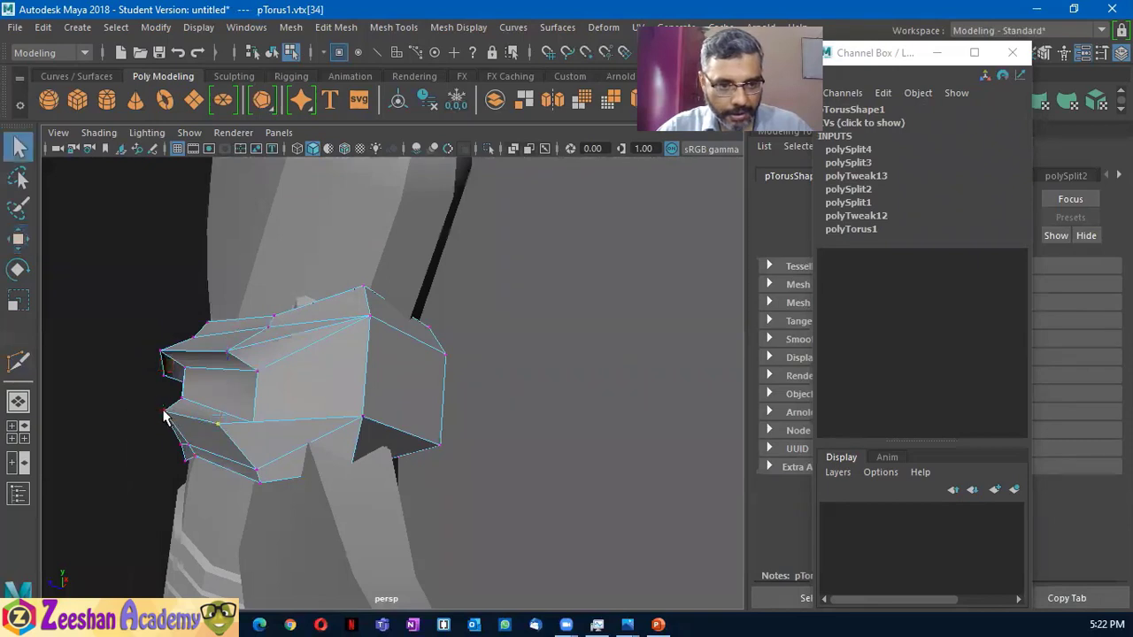
key("w")
mouse_move(469, 265)
left_mouse_down()
mouse_move(172, 420)
mouse_move(240, 430)
left_mouse_up()
left_click(166, 413)
right_click_drag(257, 141, 303, 129)
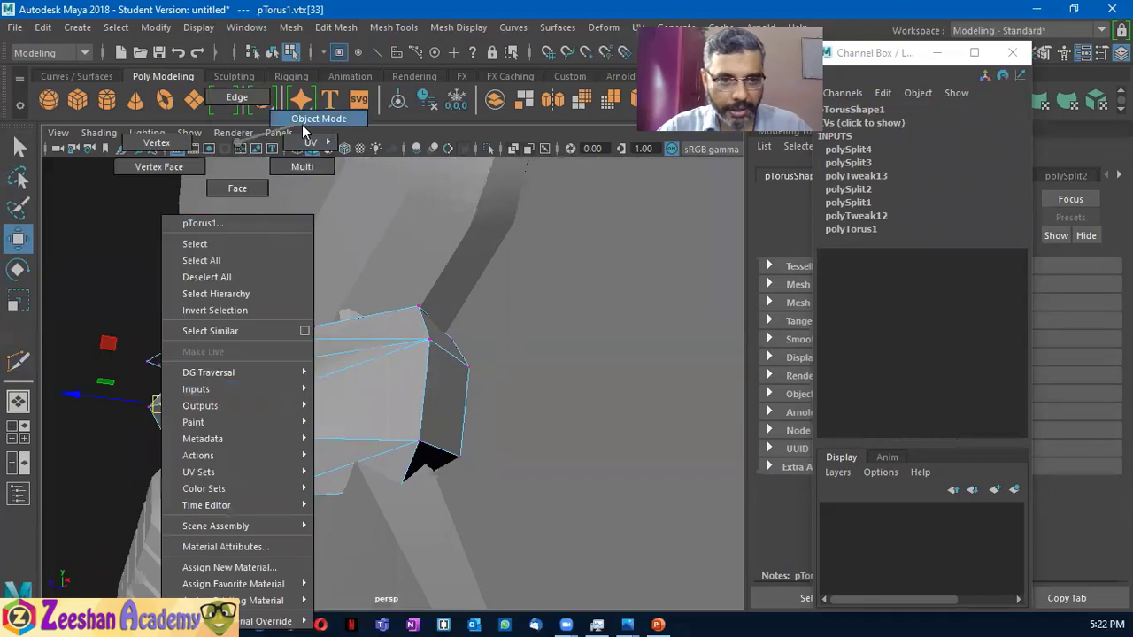
Smooth-preview the band, then show the axe body polySurface1 as its low-poly cage
key("3")
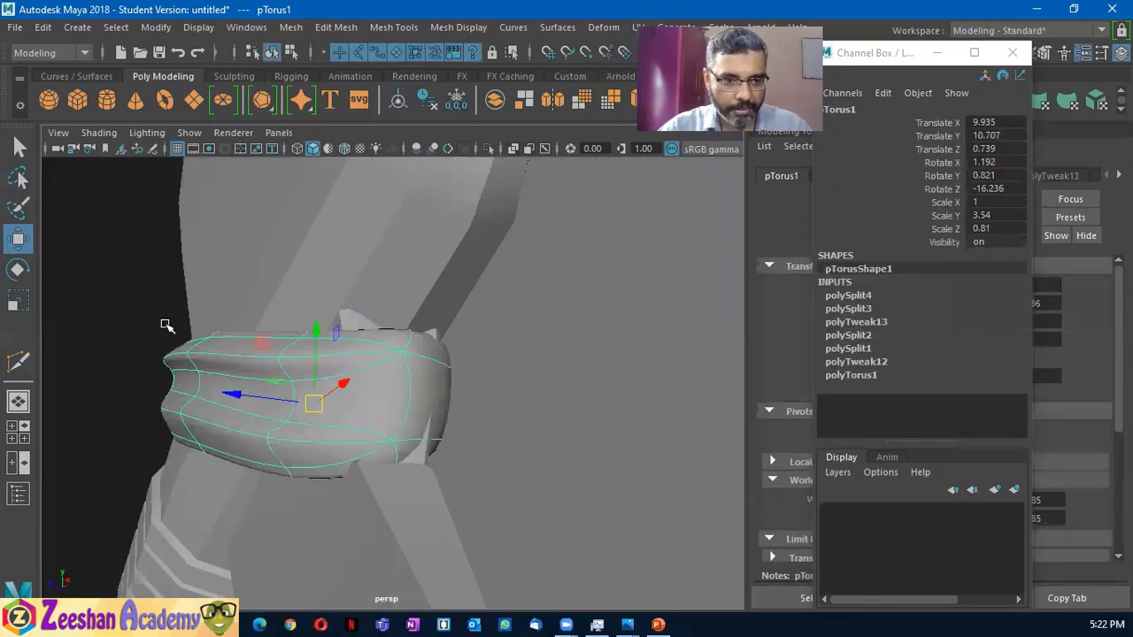
left_click(165, 325)
mouse_move(132, 386)
left_mouse_down("alt")
mouse_move(395, 413)
mouse_move(519, 457)
mouse_move(274, 394)
mouse_move(295, 359)
left_mouse_up("alt")
scroll(313, 384, "up", 5)
left_click(293, 349)
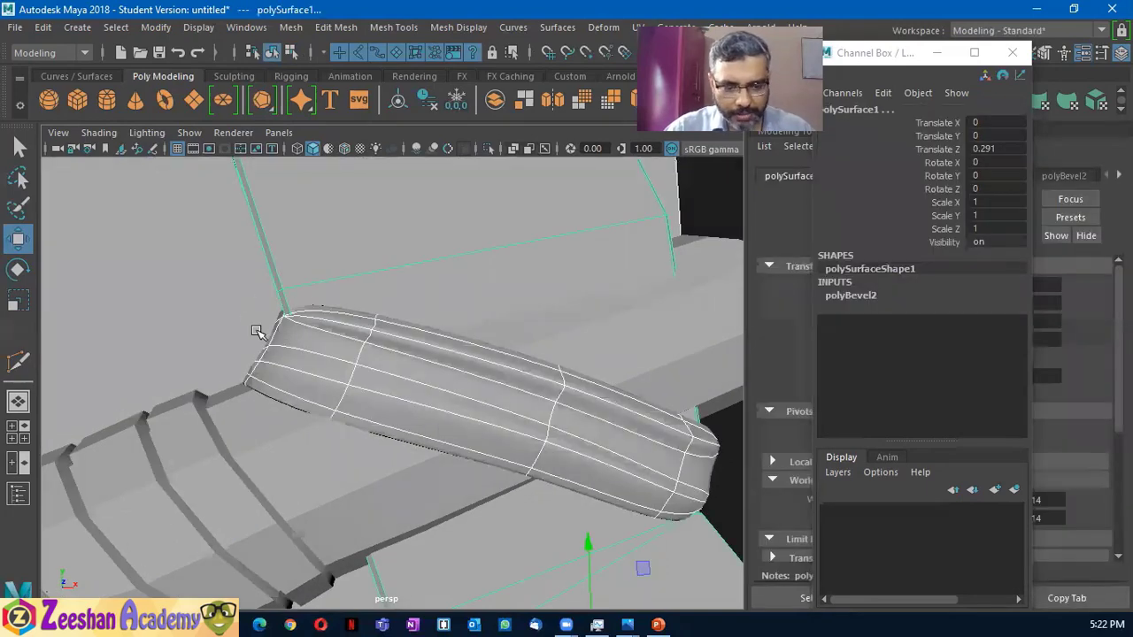
key("1")
Inspect the bevelled axe body, return to object mode, and select the pTorus1 band
left_click_drag(297, 341, 504, 433, "alt")
mouse_move(525, 442)
left_mouse_down("alt")
mouse_move(576, 425)
mouse_move(372, 246)
left_mouse_up("alt")
mouse_move(503, 405)
left_mouse_down("alt")
mouse_move(576, 375)
mouse_move(203, 349)
mouse_move(240, 366)
mouse_move(261, 353)
left_mouse_up("alt")
right_click_drag(262, 177, 337, 116)
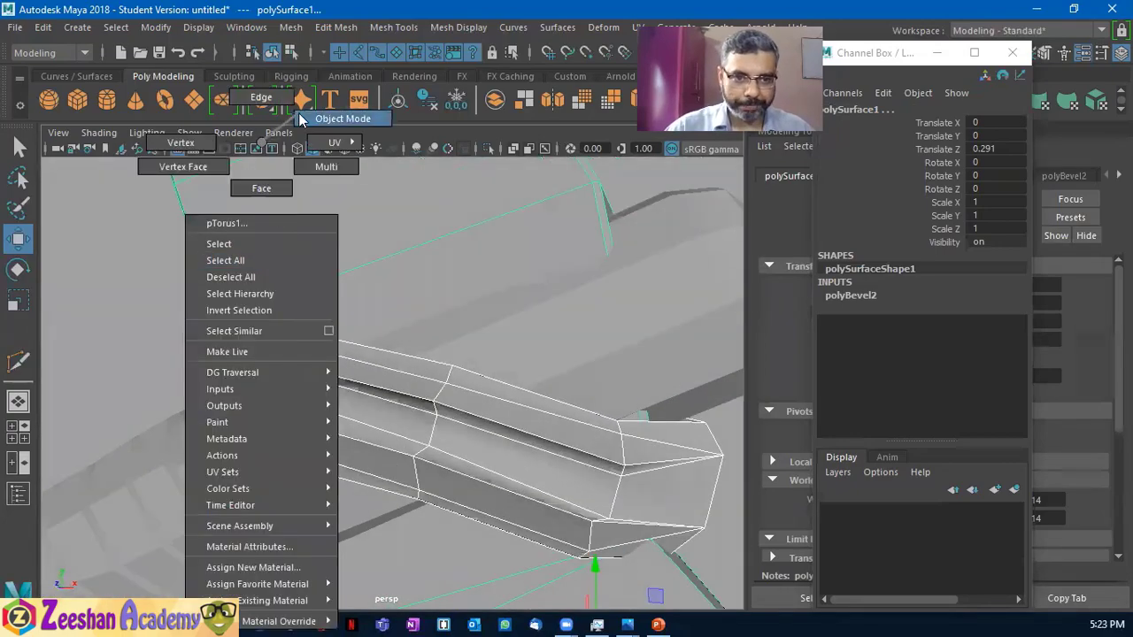
mouse_move(336, 116)
left_mouse_down("alt")
mouse_move(321, 374)
mouse_move(404, 388)
mouse_move(358, 345)
left_mouse_up("alt")
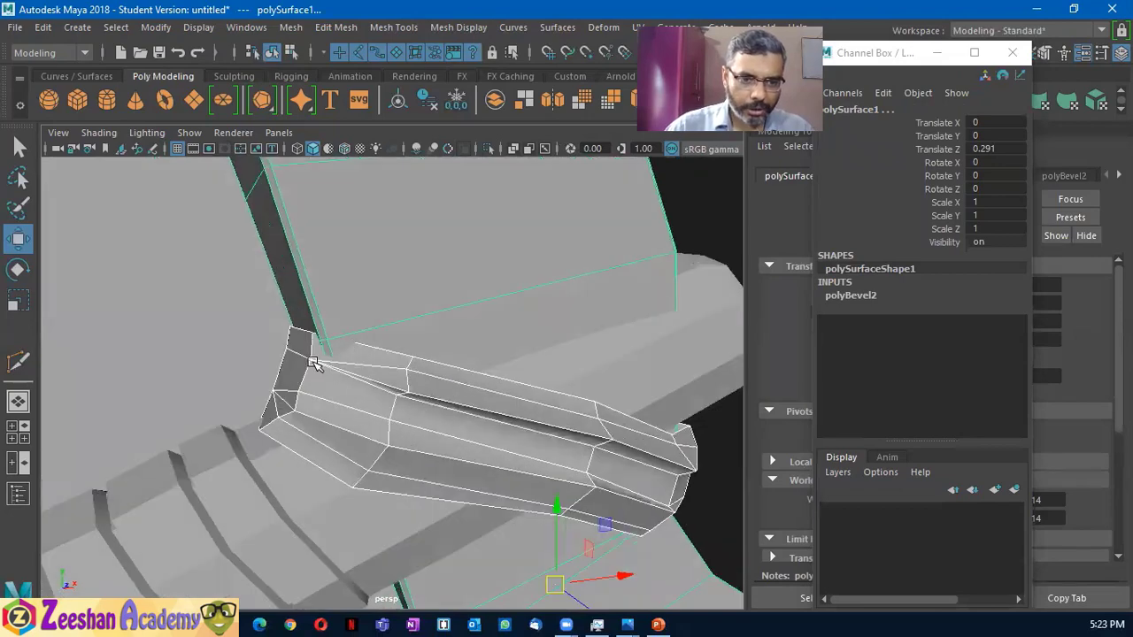
left_click(299, 392)
mouse_move(449, 413)
left_mouse_down("alt")
mouse_move(316, 405)
mouse_move(450, 398)
mouse_move(441, 431)
mouse_move(378, 416)
left_mouse_up("alt")
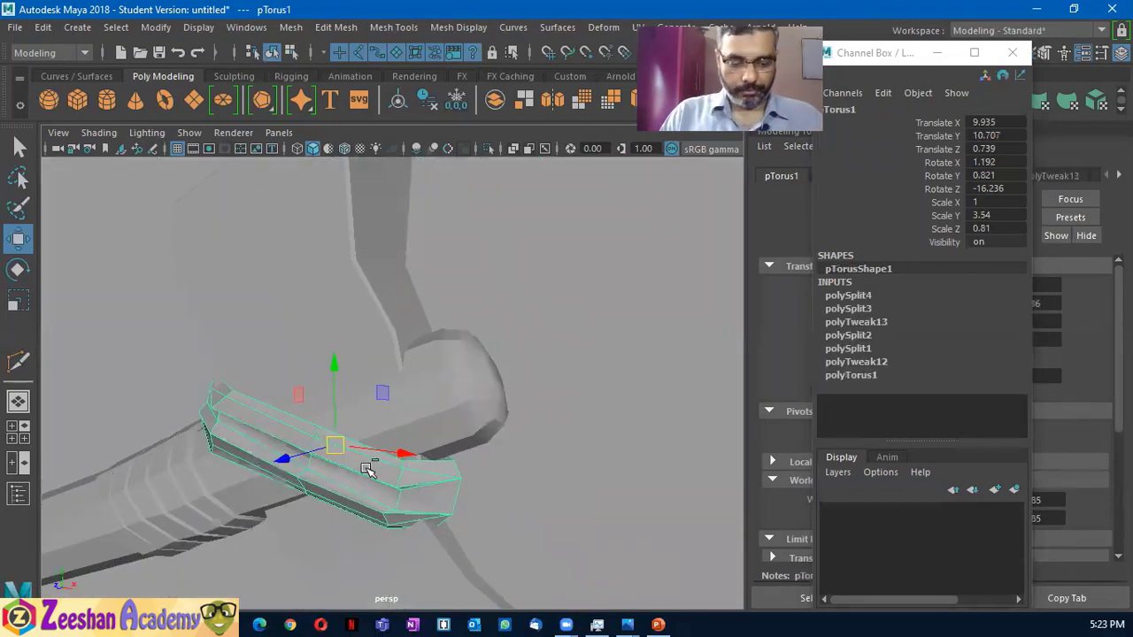
Duplicate the wrap band as pTorus2 and rotate it to 44.512 on Z
key("ctrl+d")
key("e")
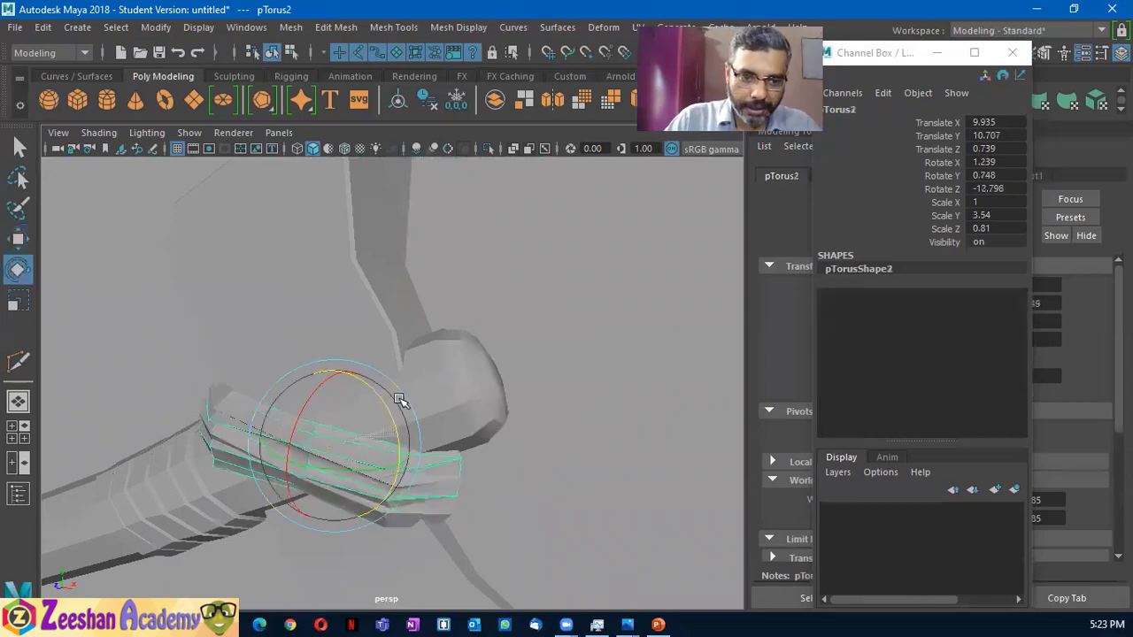
left_click_drag(399, 400, 404, 315)
left_click_drag(386, 276, 332, 442, "alt")
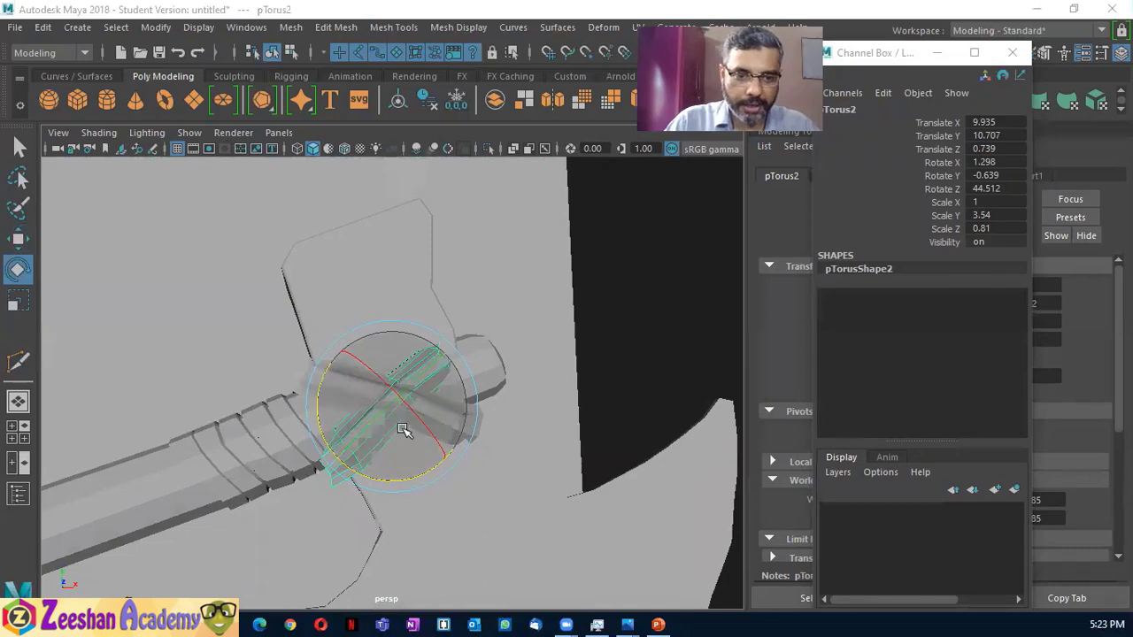
left_click_drag(405, 430, 223, 290, "alt")
Show the textured reference image and scale pTorus2 to Scale X 1.185, Scale Z 0.876
key("6")
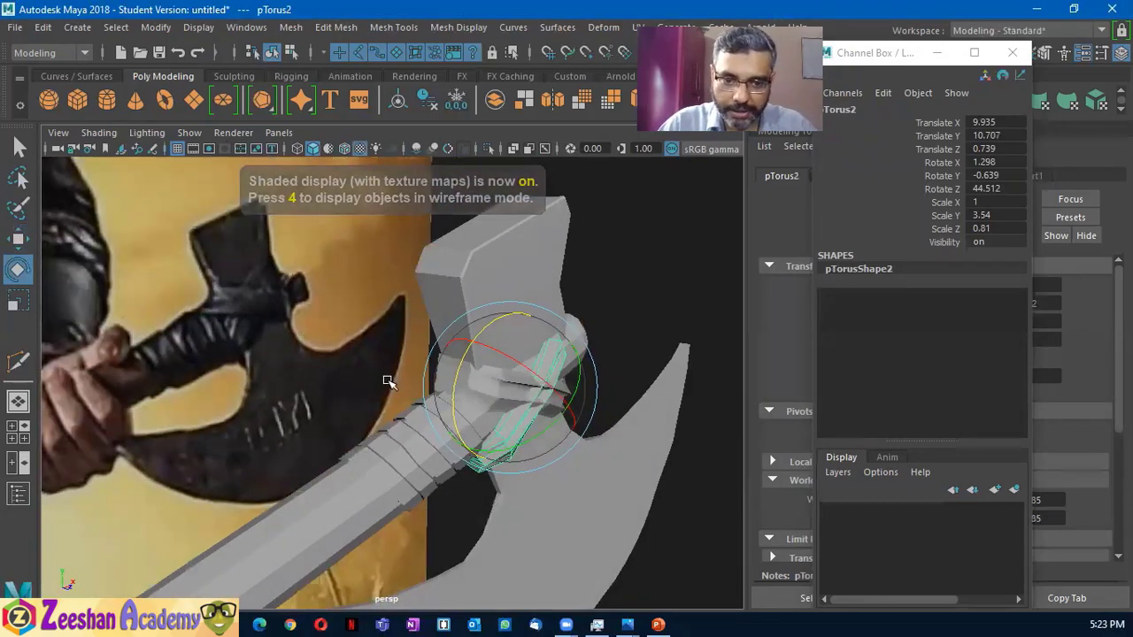
mouse_move(387, 379)
left_mouse_down("alt")
mouse_move(412, 354)
mouse_move(658, 328)
mouse_move(417, 440)
mouse_move(463, 449)
mouse_move(463, 435)
left_mouse_up("alt")
mouse_move(468, 480)
left_mouse_down("alt")
mouse_move(446, 502)
mouse_move(354, 468)
mouse_move(413, 404)
mouse_move(437, 262)
mouse_move(354, 375)
mouse_move(481, 319)
mouse_move(375, 364)
mouse_move(402, 324)
mouse_move(526, 316)
mouse_move(513, 362)
mouse_move(526, 468)
left_mouse_up("alt")
key("r")
key("w")
key("r")
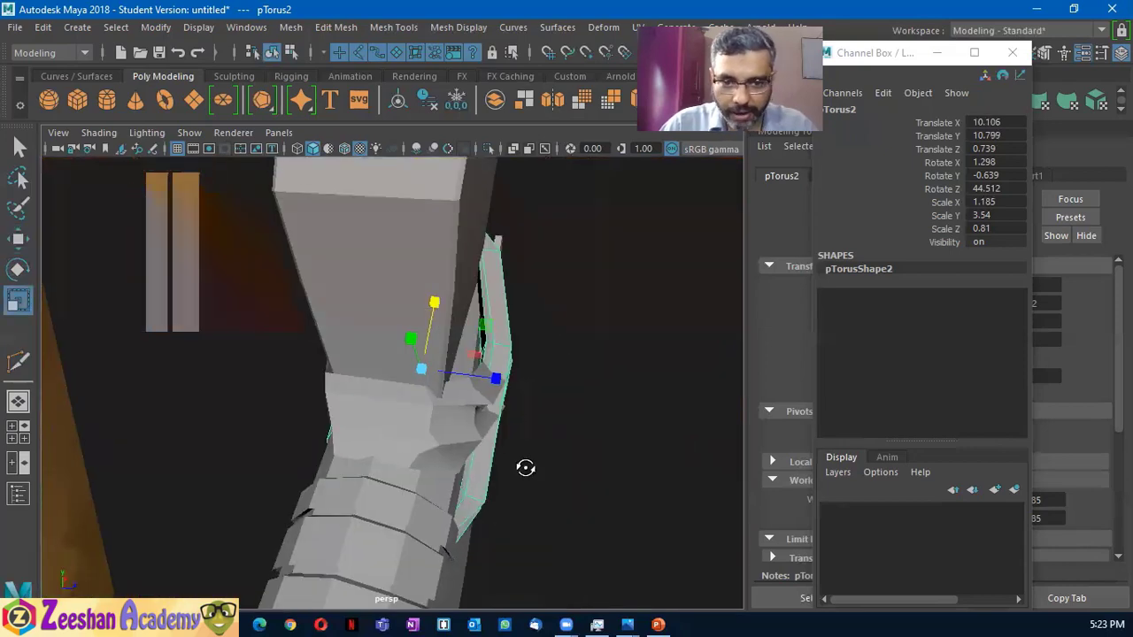
mouse_move(478, 393)
left_mouse_down()
mouse_move(366, 392)
mouse_move(425, 411)
left_mouse_up()
Switch pTorus2 to vertex mode and box-select a vertex to move
mouse_move(424, 411)
left_mouse_down("alt")
mouse_move(283, 430)
mouse_move(430, 392)
mouse_move(361, 400)
mouse_move(480, 450)
mouse_move(487, 362)
left_mouse_up("alt")
right_click_drag(473, 142, 434, 130)
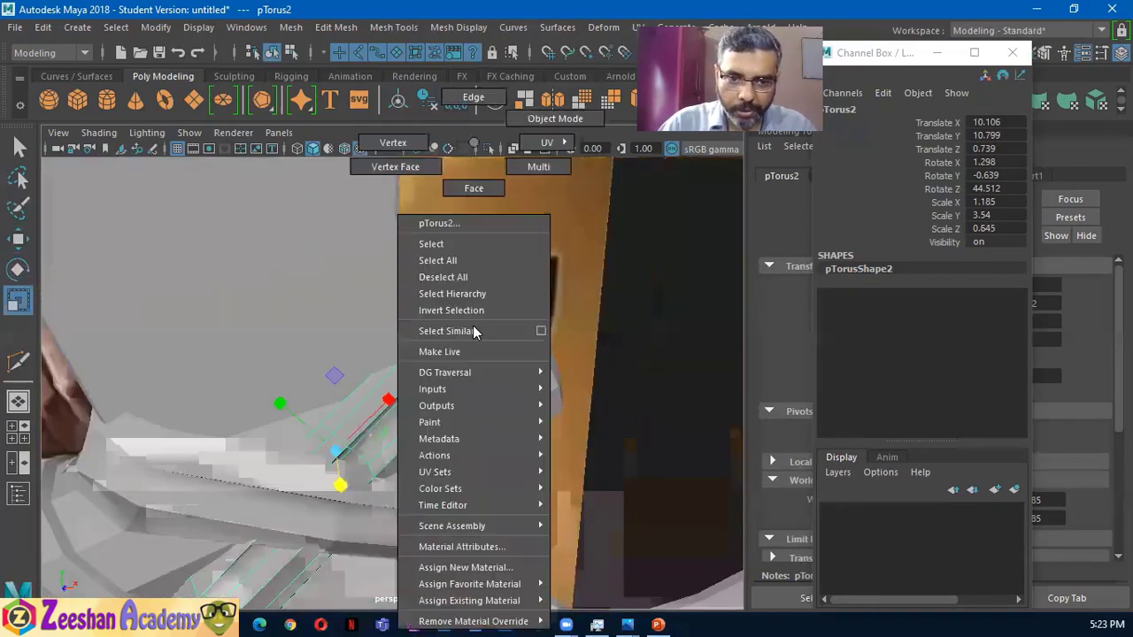
mouse_move(451, 371)
left_mouse_down("alt")
mouse_move(470, 380)
mouse_move(394, 305)
left_mouse_up("alt")
mouse_move(395, 305)
left_mouse_down()
mouse_move(470, 341)
mouse_move(470, 430)
mouse_move(498, 410)
mouse_move(430, 353)
left_mouse_up()
key("w")
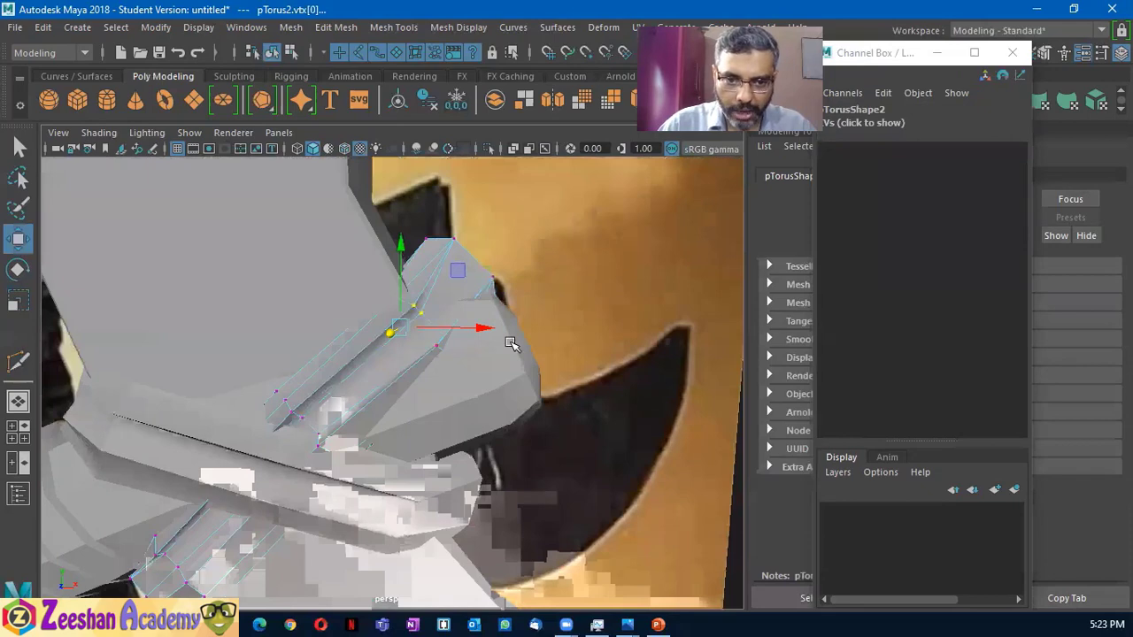
mouse_move(427, 397)
left_mouse_down("alt")
mouse_move(313, 445)
mouse_move(362, 435)
left_mouse_up("alt")
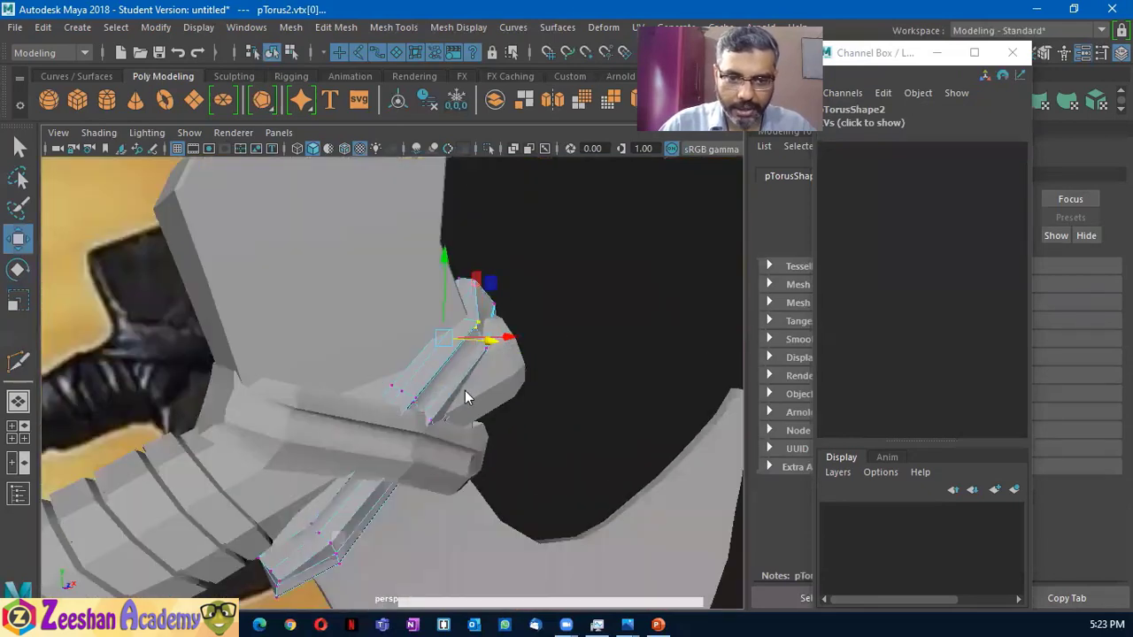
Return to object mode and select the axe mesh, framing the handle
right_click_drag(464, 390, 509, 292)
left_click(533, 379)
mouse_move(534, 379)
left_mouse_down("alt")
mouse_move(209, 433)
mouse_move(299, 425)
left_mouse_up("alt")
left_click(426, 328)
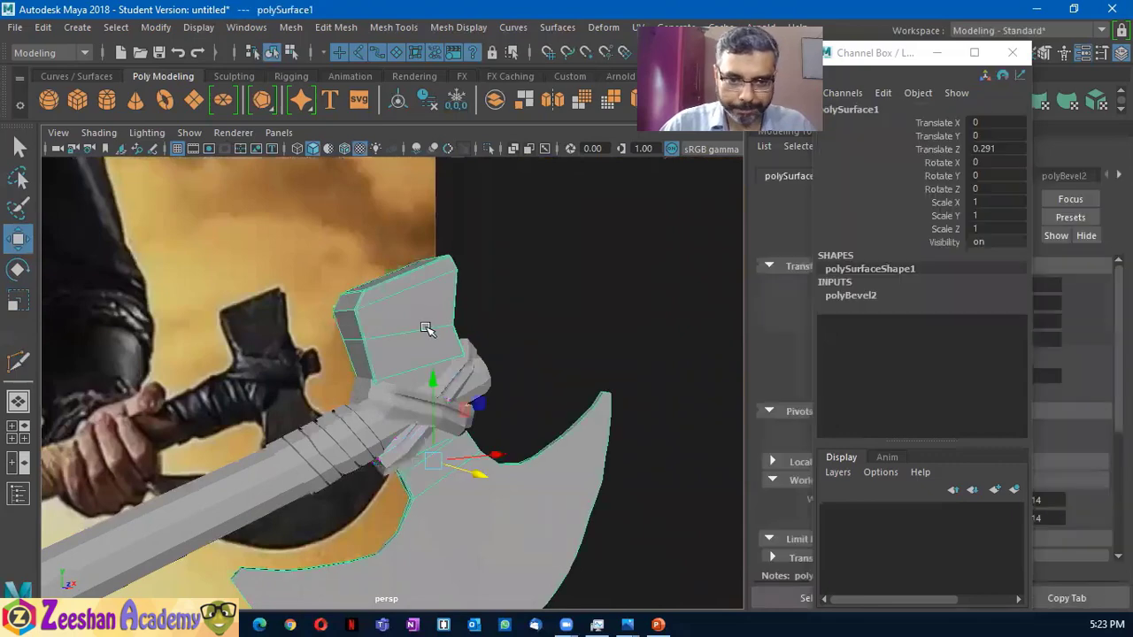
left_click_drag(377, 392, 491, 319, "alt")
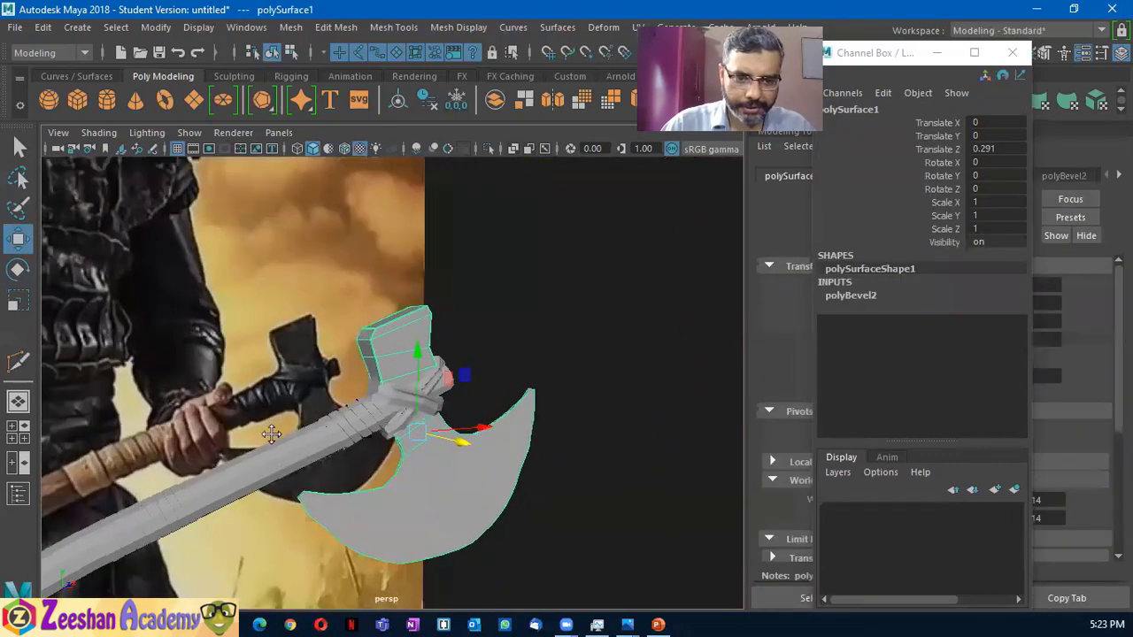
mouse_move(416, 522)
left_mouse_down("alt")
mouse_move(324, 455)
mouse_move(462, 384)
left_mouse_up("alt")
middle_click_drag(462, 384, 501, 396, "alt")
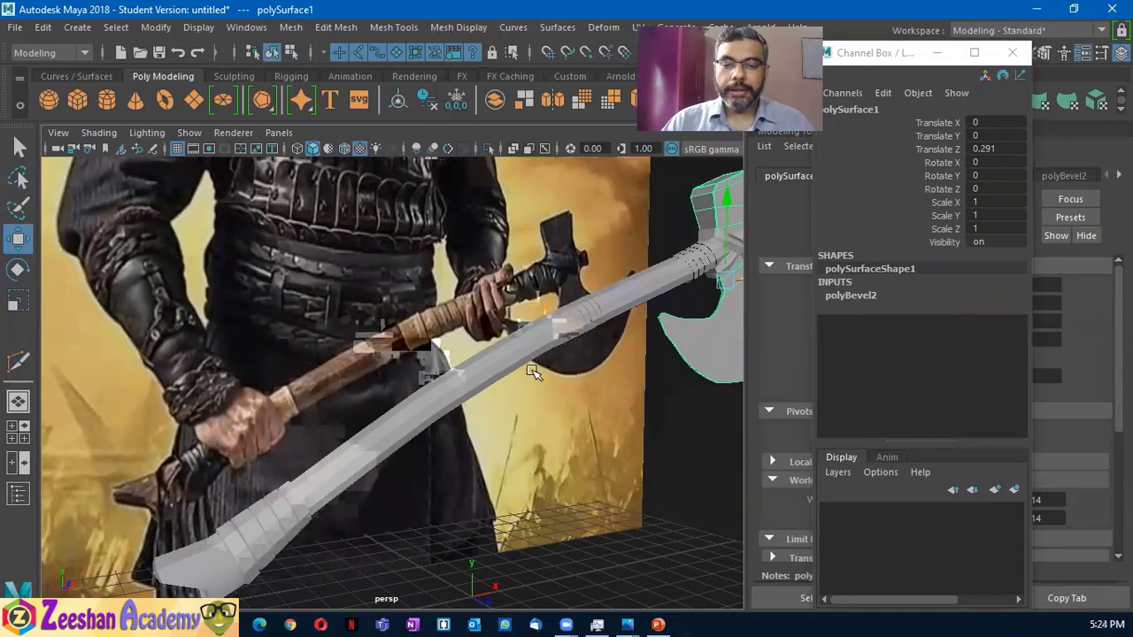
Select pCylinder1 and pick the loops of grip faces around the handle
left_click(531, 371)
scroll(632, 379, "up", 5)
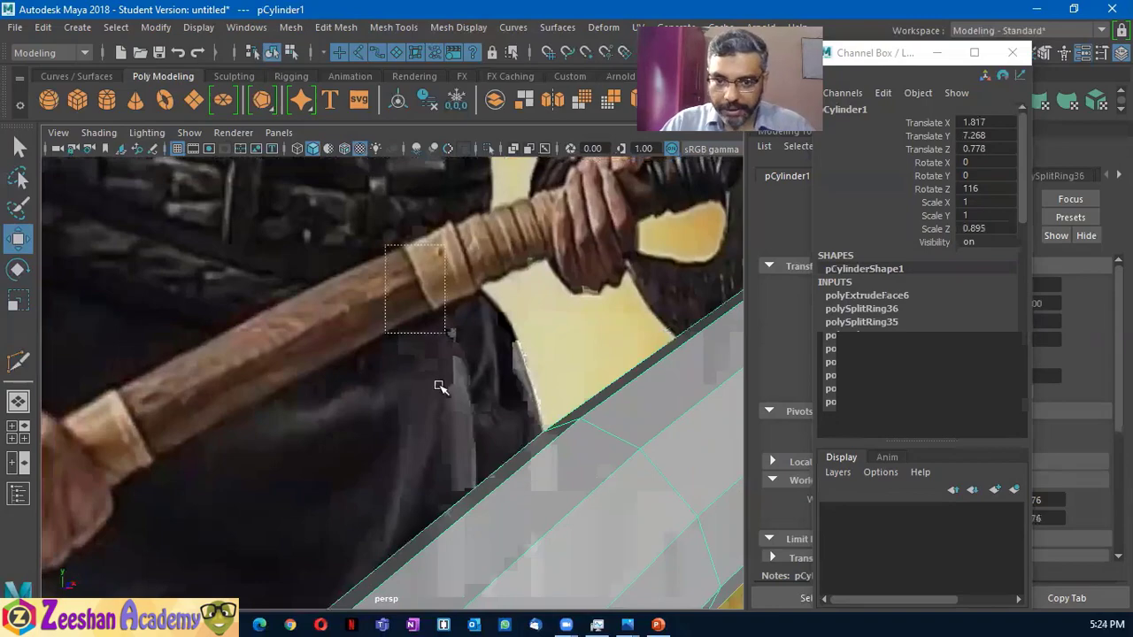
mouse_move(440, 387)
left_mouse_down("alt")
mouse_move(529, 475)
mouse_move(581, 422)
mouse_move(286, 405)
mouse_move(386, 427)
mouse_move(366, 430)
mouse_move(363, 447)
left_mouse_up("alt")
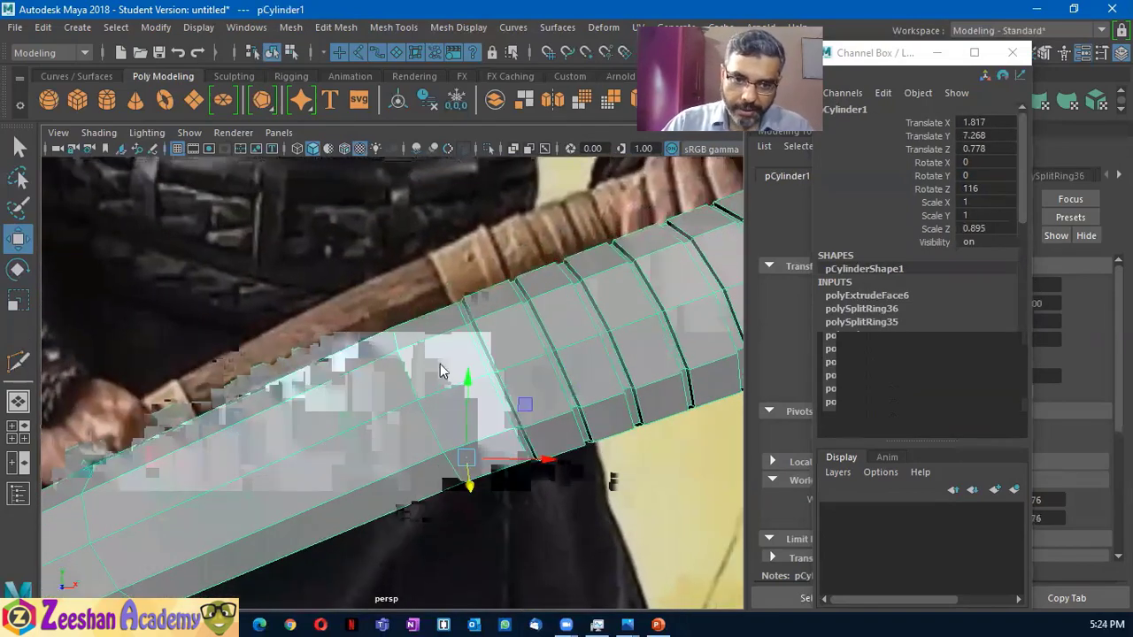
right_click(439, 143)
left_click(440, 189)
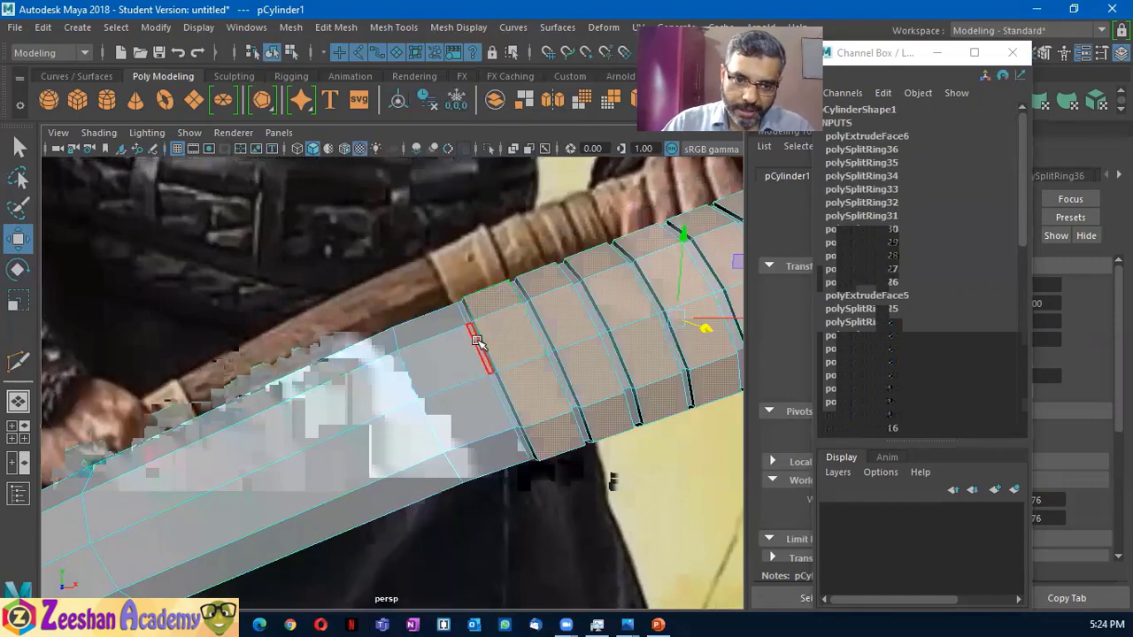
left_click(445, 368)
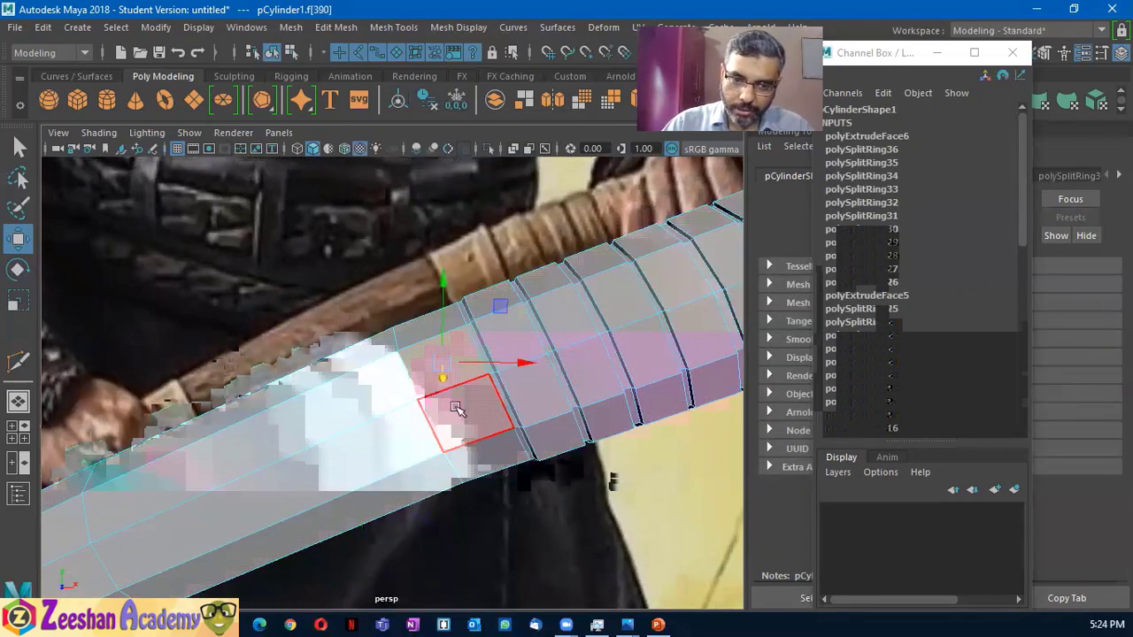
left_click(455, 414)
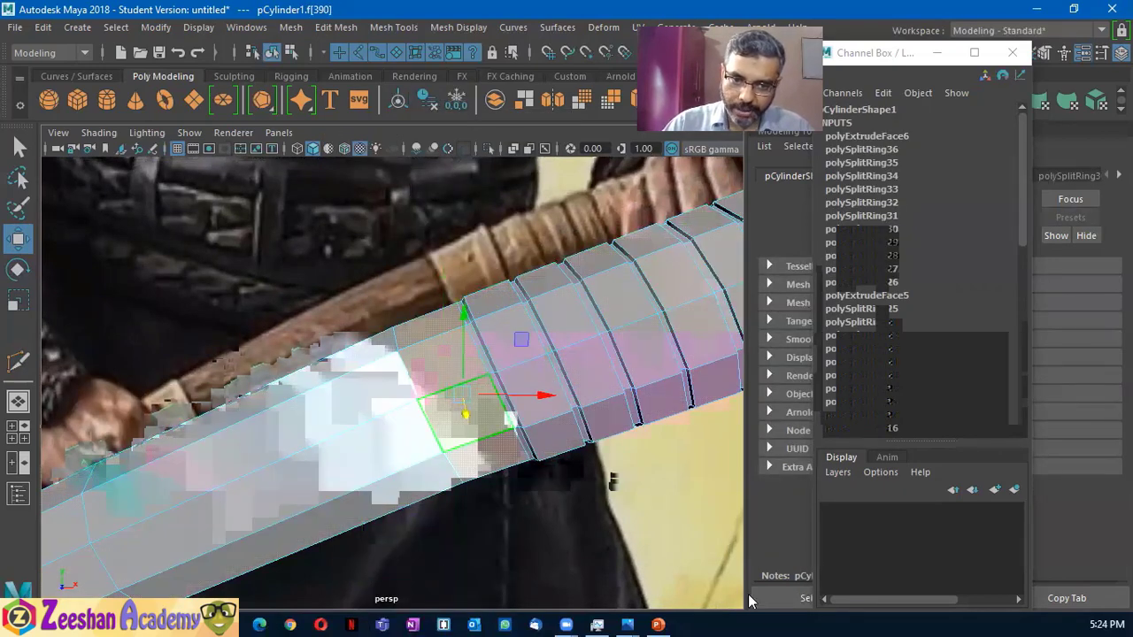
double_click(457, 408)
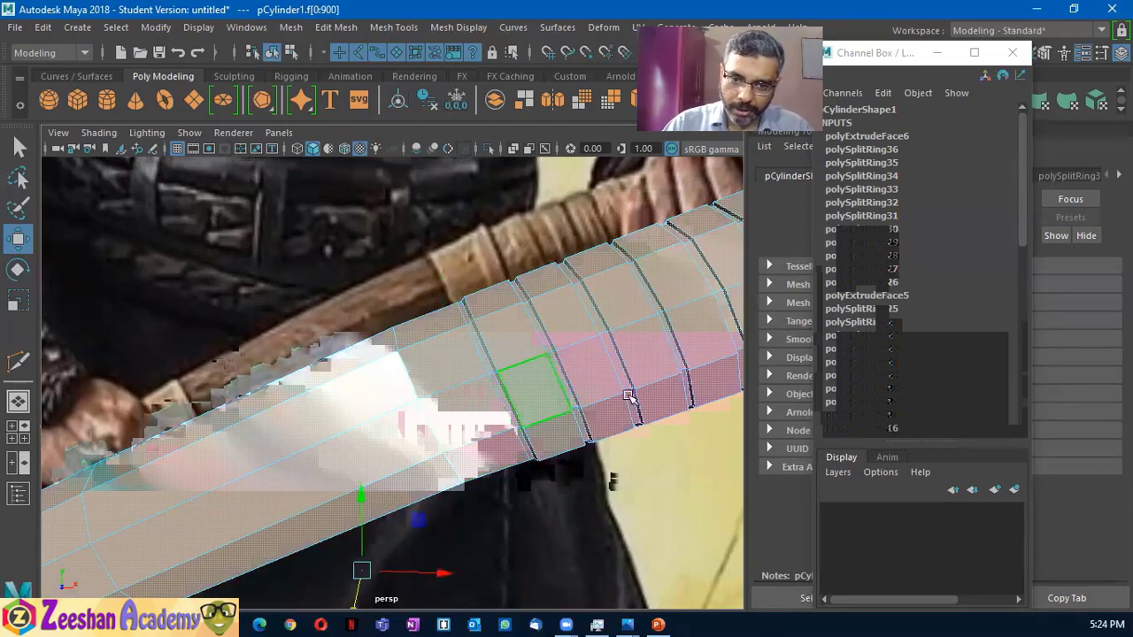
left_click(469, 394)
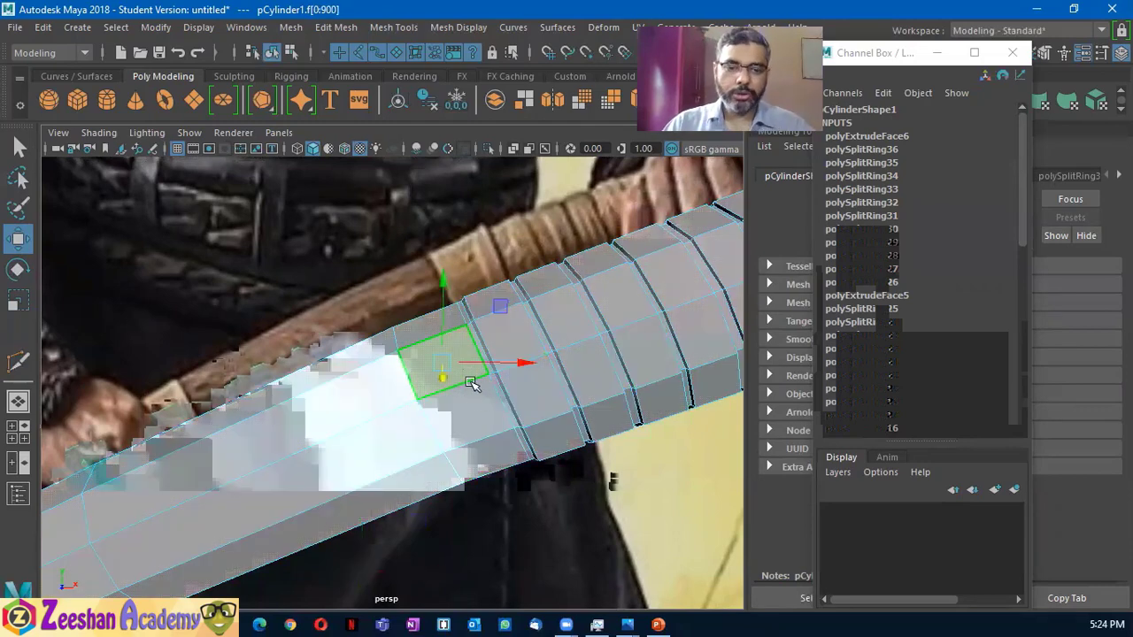
double_click(461, 422)
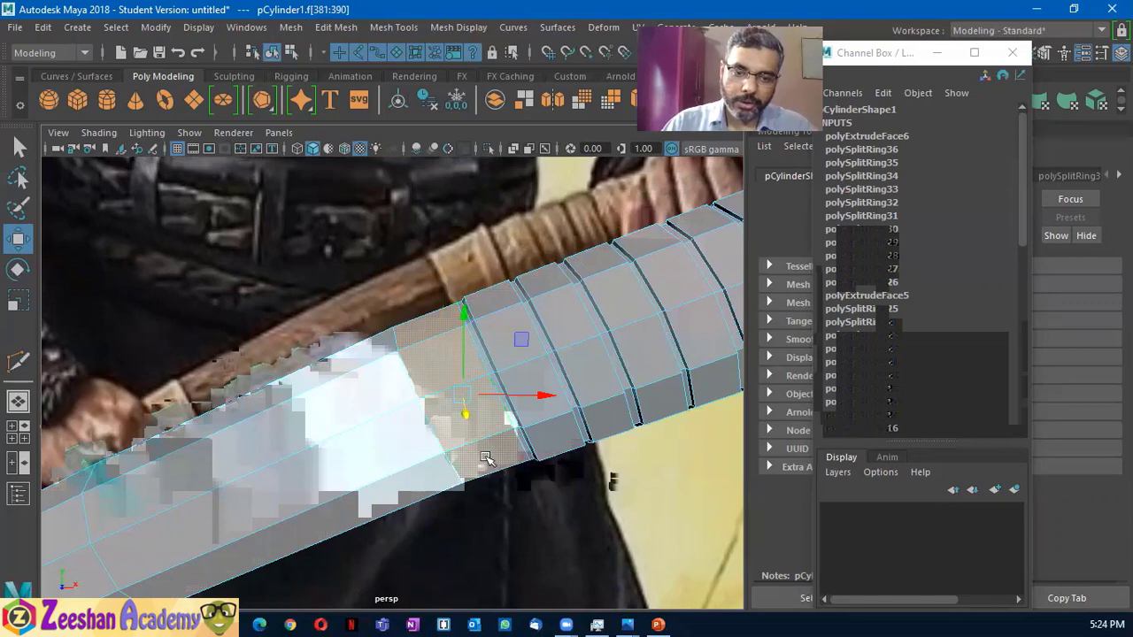
Extrude the selected grip faces with Edit Mesh > Extrude
left_click_drag(485, 458, 430, 265, "alt")
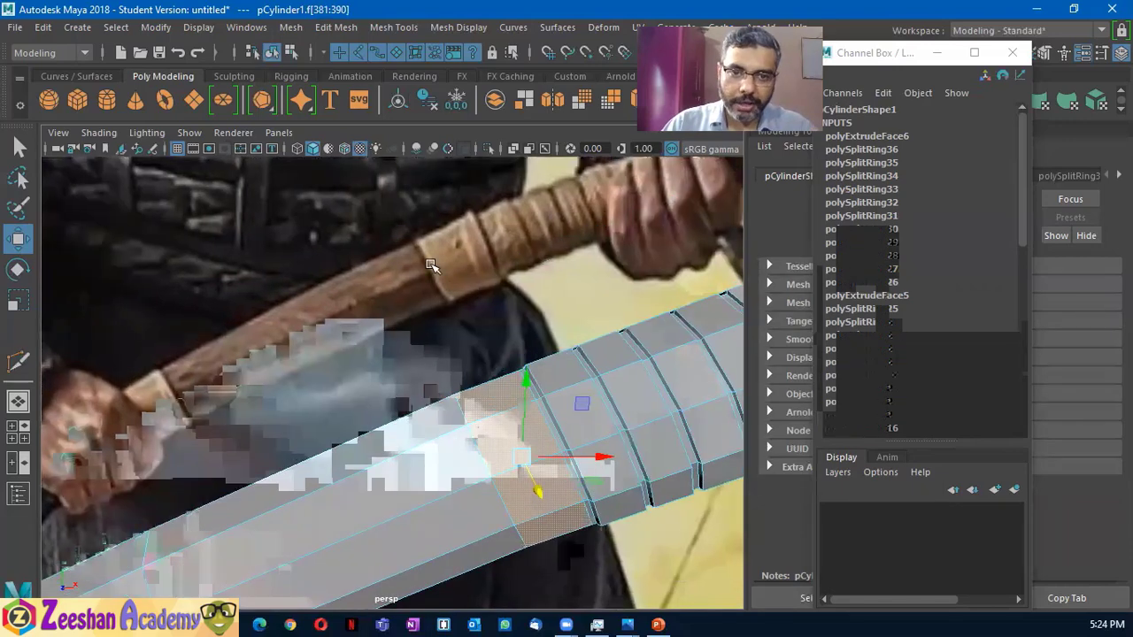
left_click(393, 28)
mouse_move(336, 27)
left_click(381, 185)
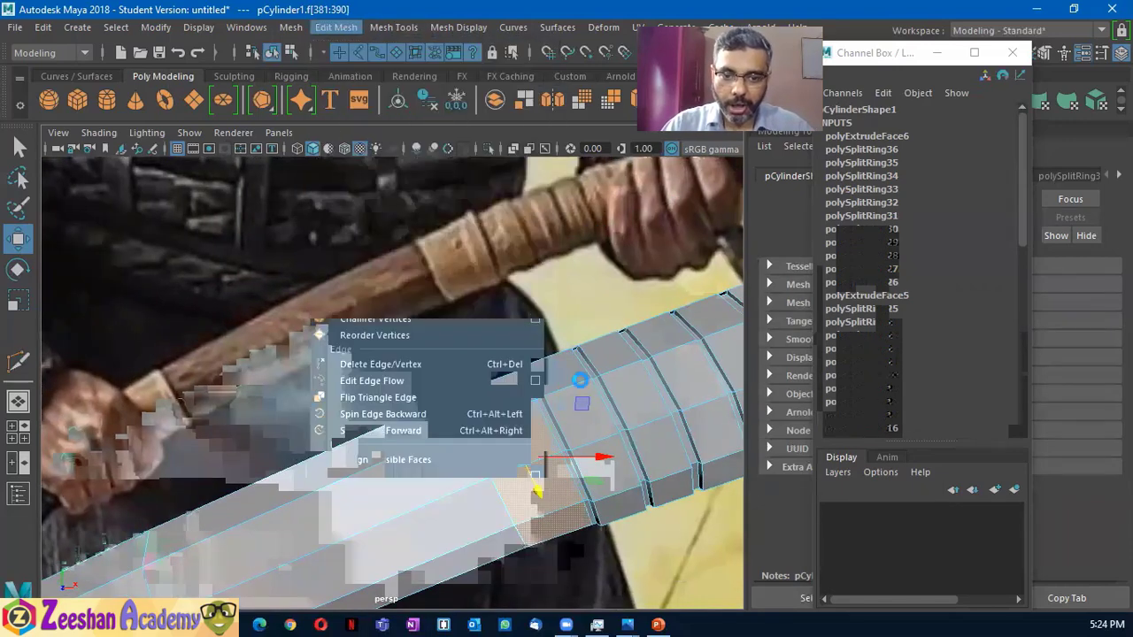
left_click_drag(538, 531, 409, 478, "alt")
Push the extruded grip faces outward to Local Translate Z 0.007
right_click_drag(409, 478, 446, 513, "alt")
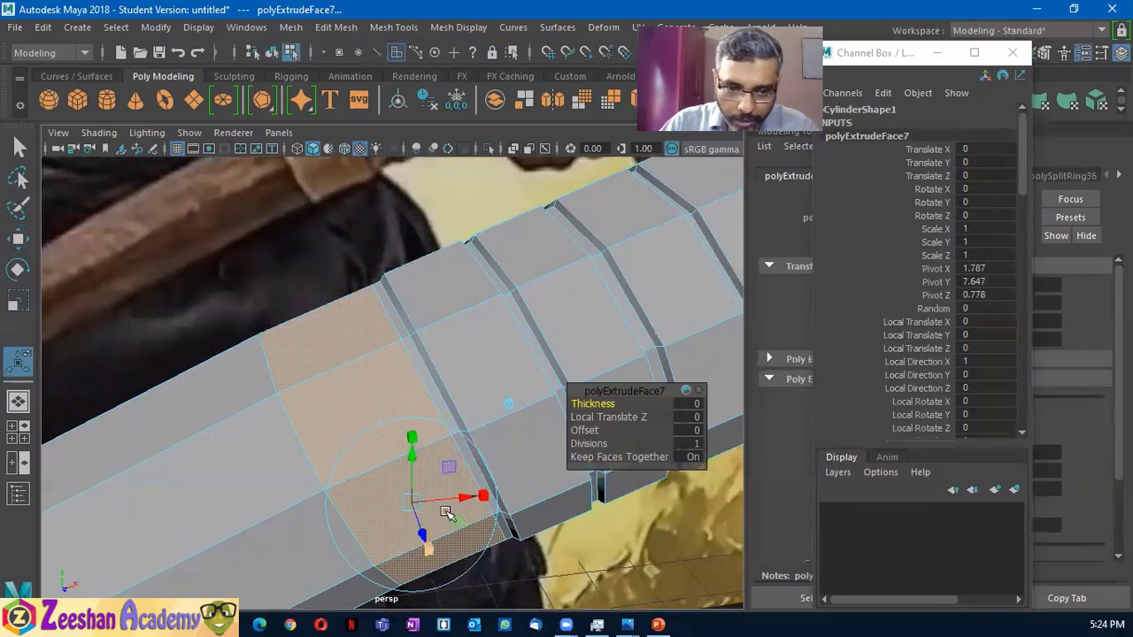
left_click_drag(418, 536, 429, 540)
left_click_drag(471, 502, 384, 496)
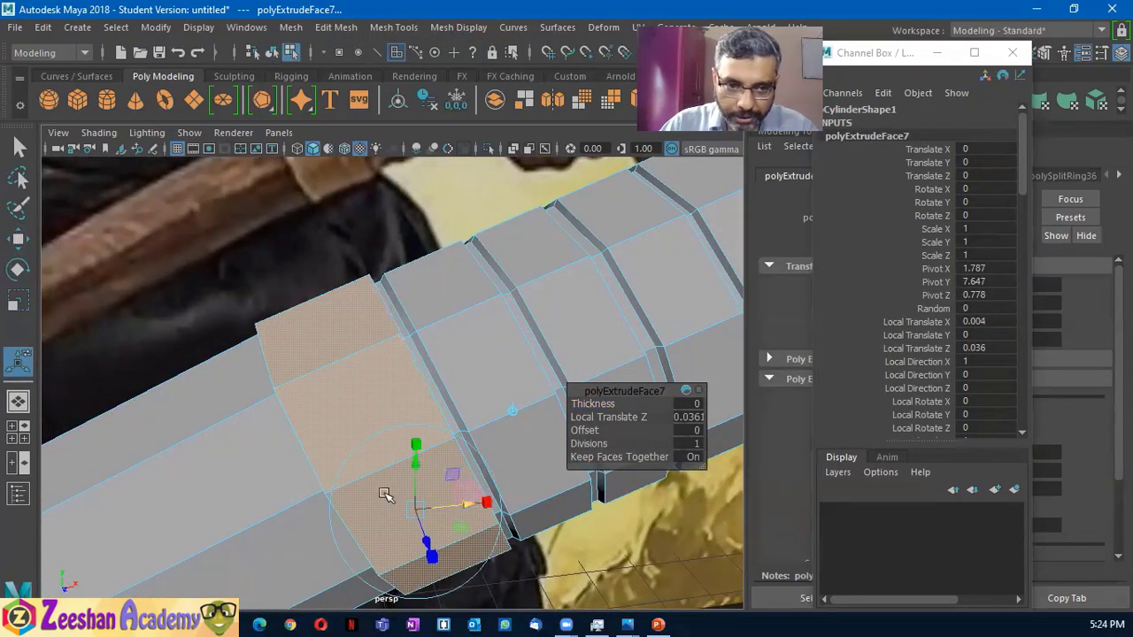
right_click_drag(384, 496, 360, 392, "alt")
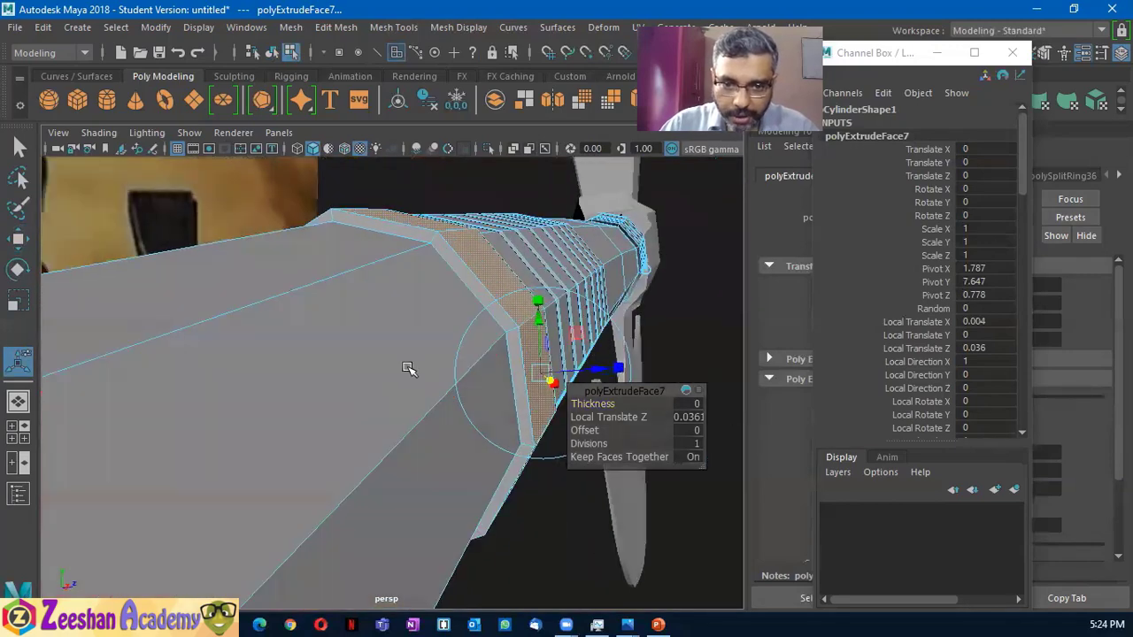
mouse_move(359, 392)
left_mouse_down("alt")
mouse_move(391, 359)
mouse_move(550, 368)
mouse_move(532, 358)
left_mouse_up("alt")
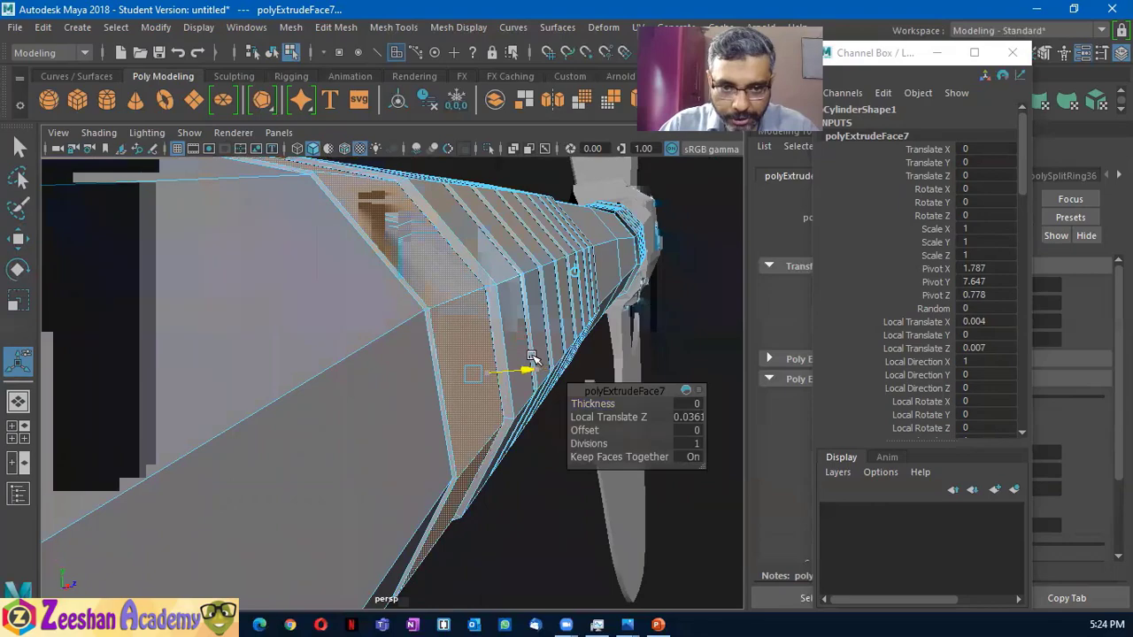
right_click_drag(423, 416, 240, 450, "alt")
Return to object mode and zoom out to frame the whole axe
right_click_drag(318, 142, 381, 193)
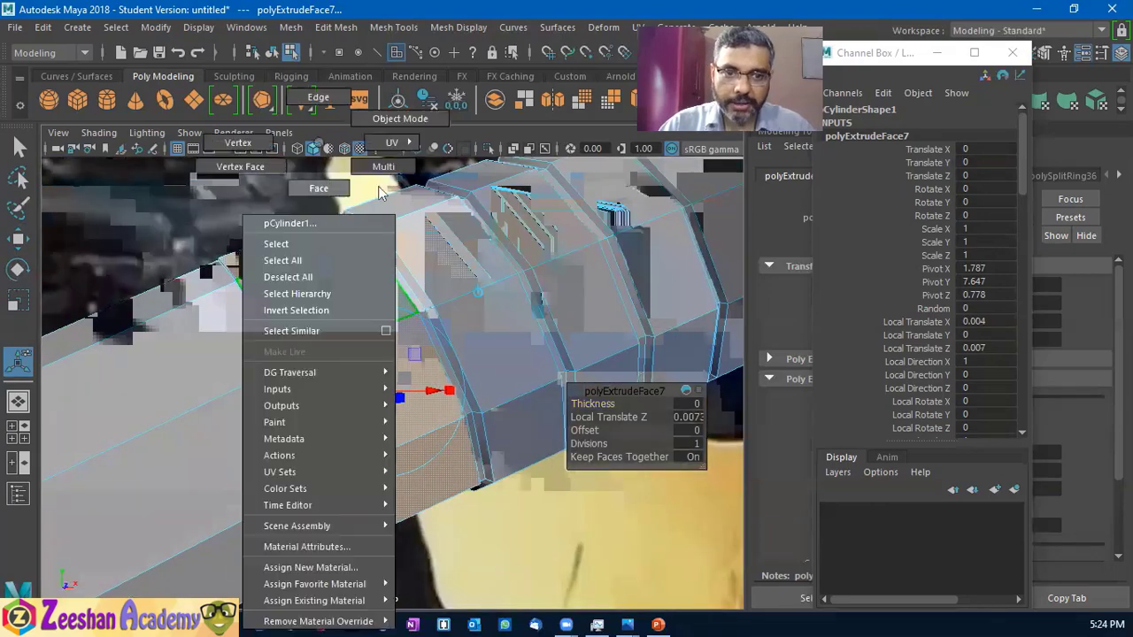
left_click(409, 116)
mouse_move(430, 422)
left_mouse_down("alt")
mouse_move(331, 470)
mouse_move(344, 427)
left_mouse_up("alt")
right_click_drag(357, 398, 284, 158)
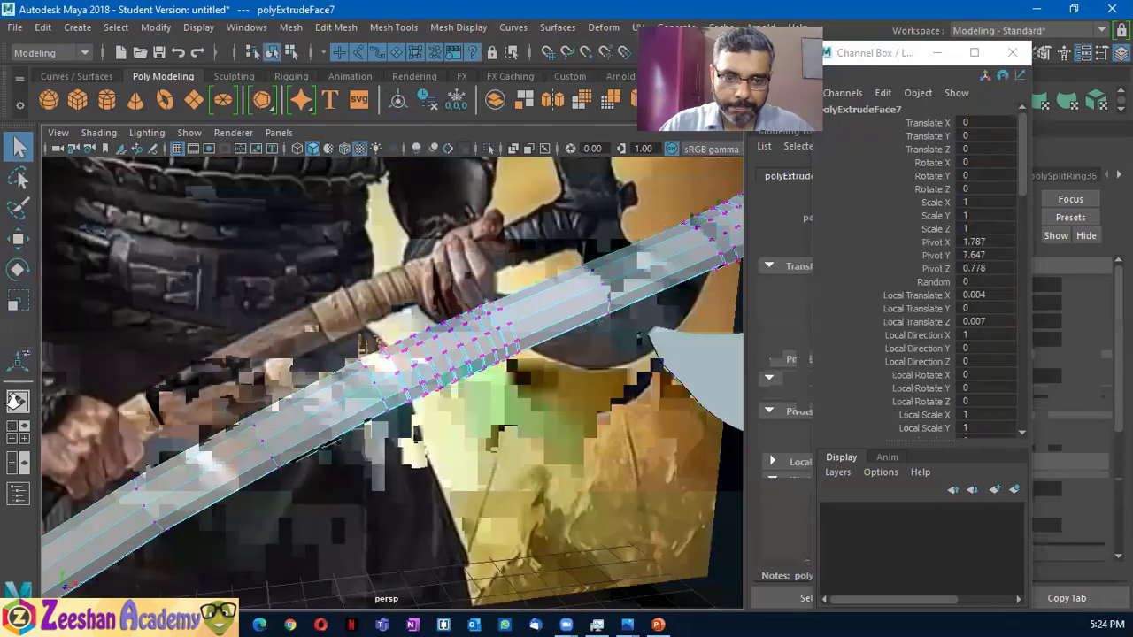
scroll(387, 372, "down", 4)
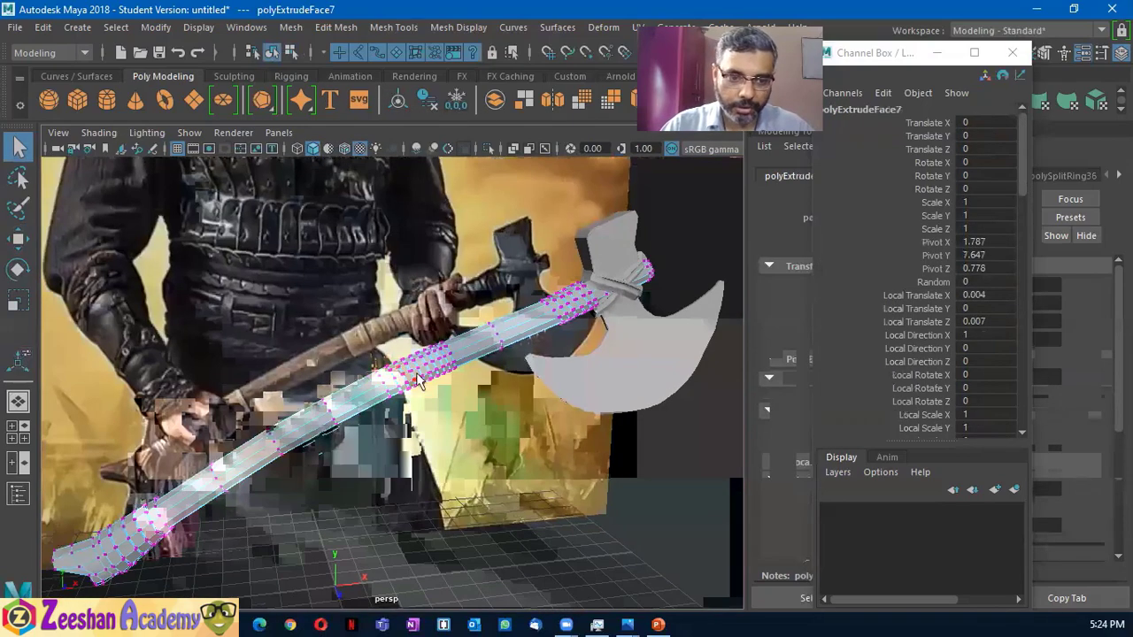
Switch back to object mode and frame the axe in the viewport
right_click_drag(417, 142, 458, 260)
right_click_drag(479, 121, 479, 122)
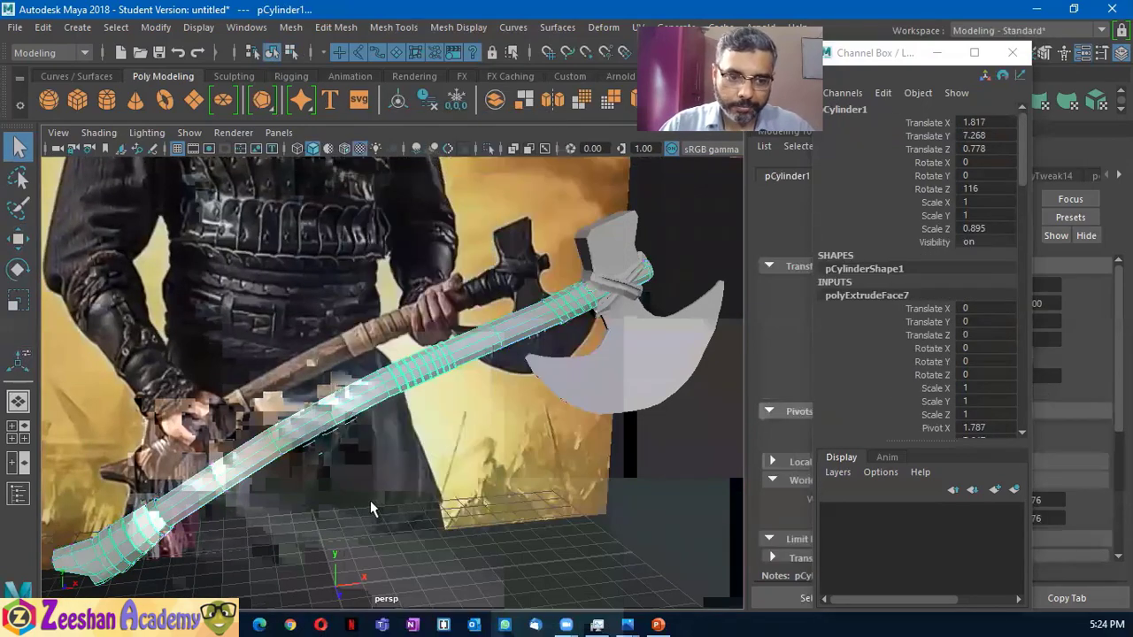
mouse_move(370, 500)
left_mouse_down("alt")
mouse_move(304, 464)
mouse_move(421, 442)
left_mouse_up("alt")
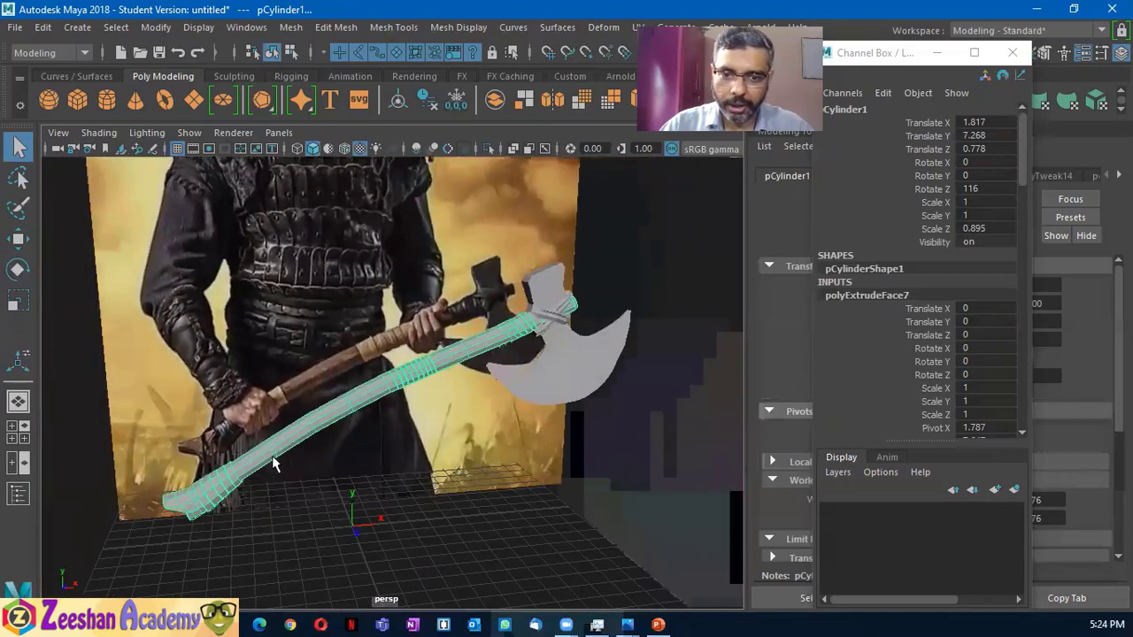
scroll(421, 442, "up", 2)
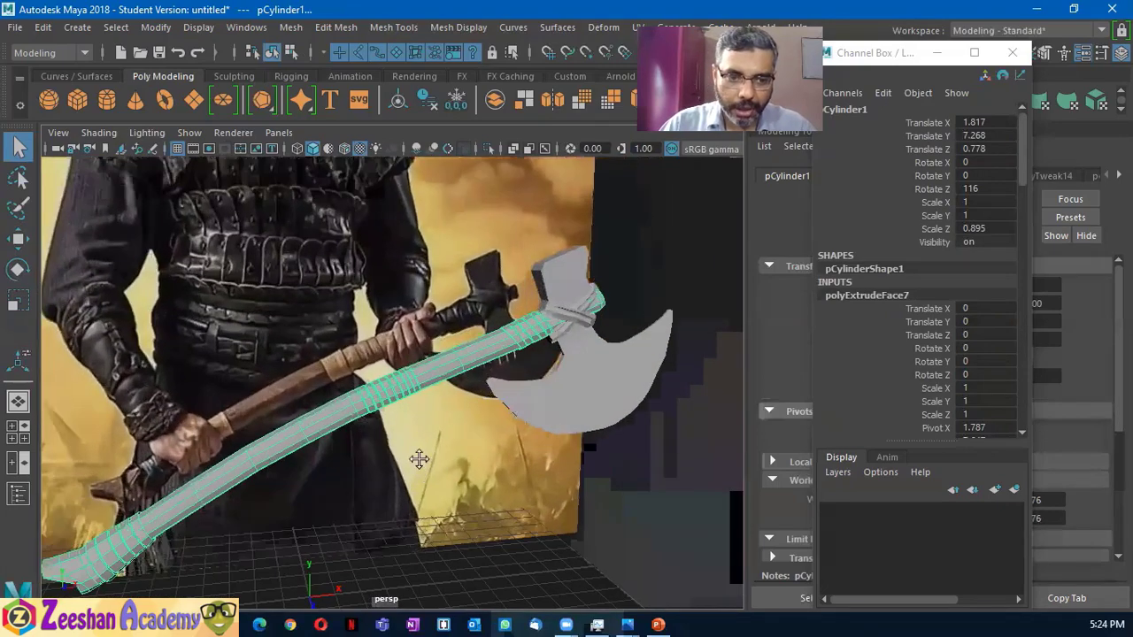
scroll(417, 455, "up", 2)
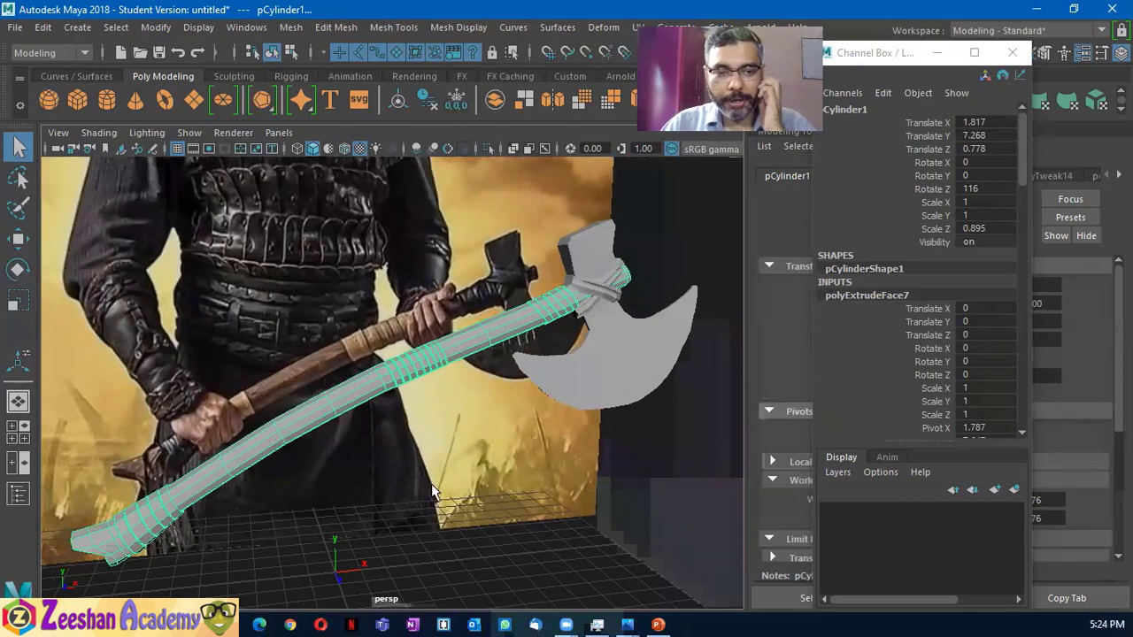
Save the scene as TurgutAxe.mb, accepting the Student Version warning
key("ctrl+s")
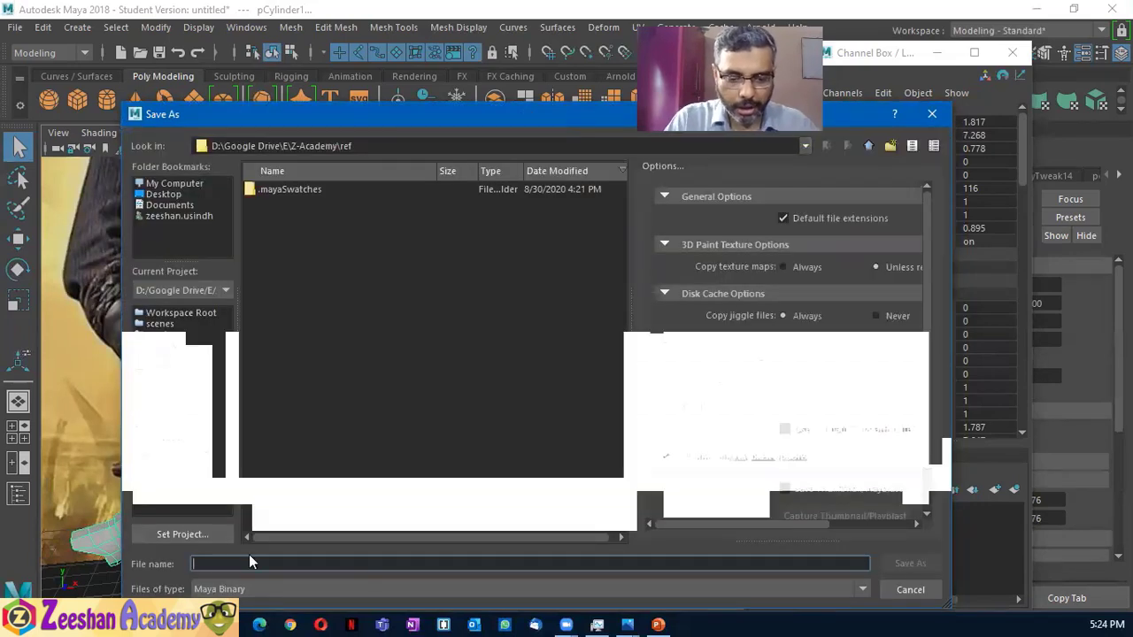
type("TurgutAx")
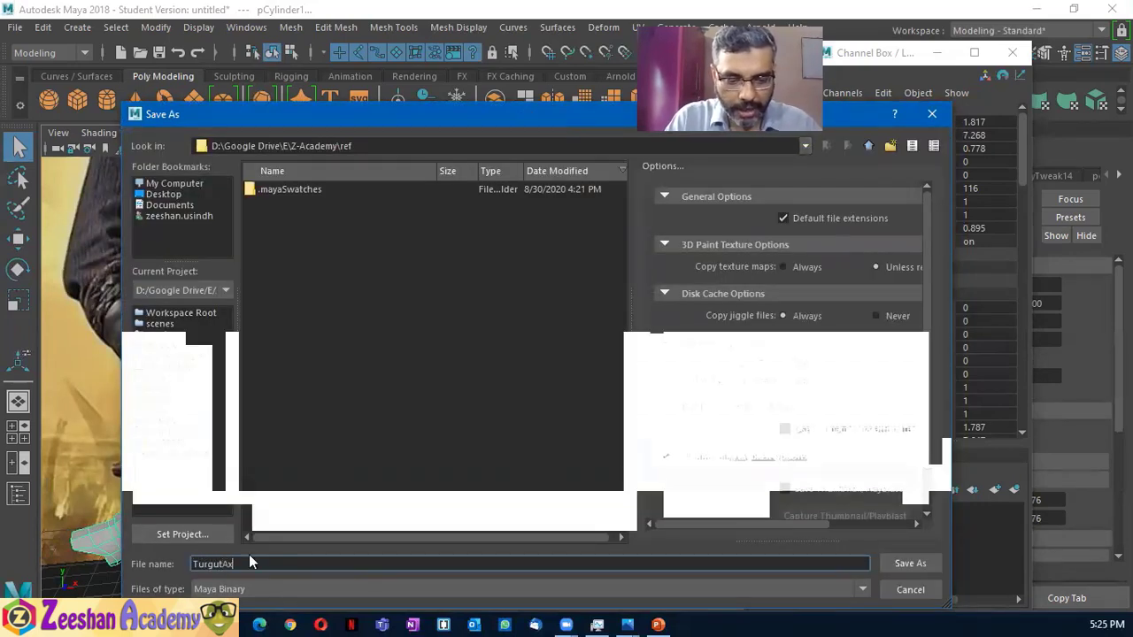
key("Return")
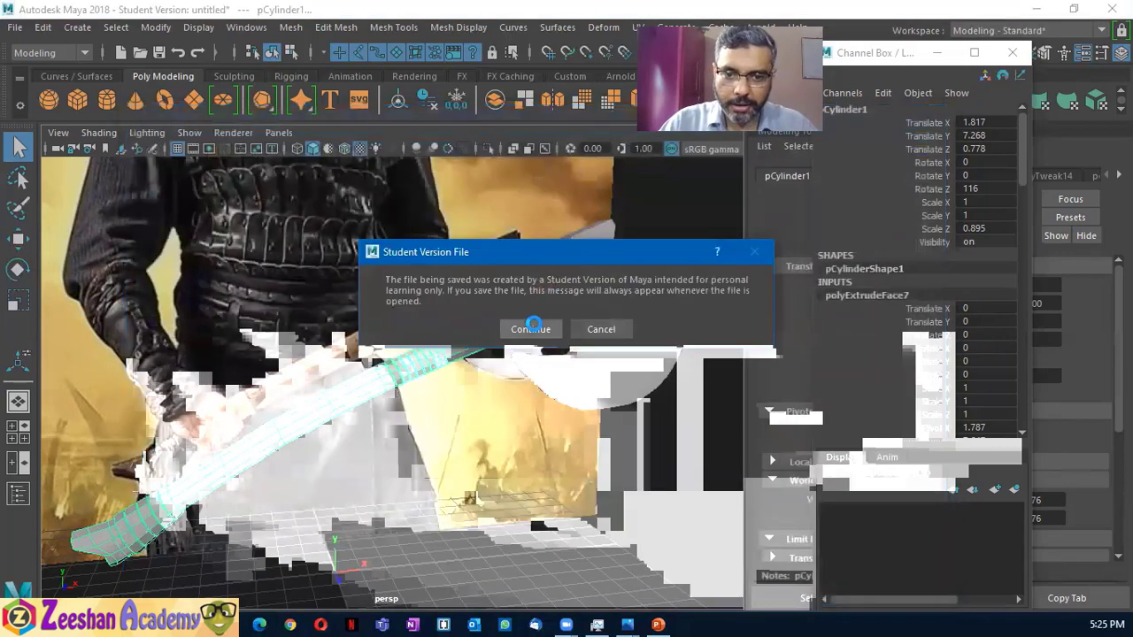
left_click(531, 327)
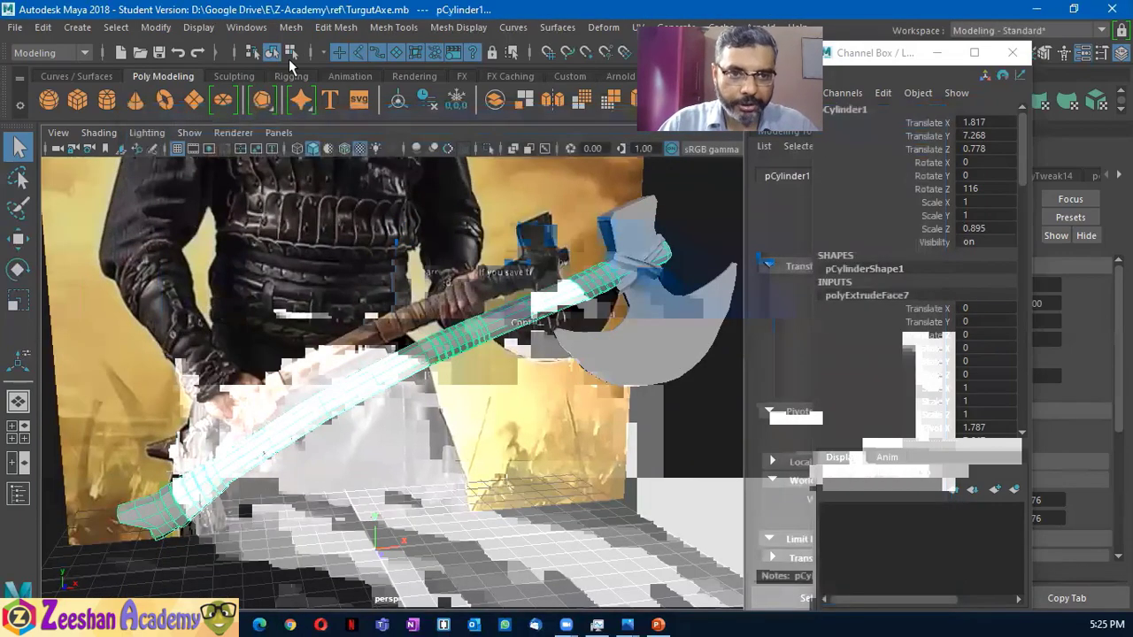
Apply Mesh > Smooth to the pCylinder1 handle, then to both torus wrap bands near the head
left_click(292, 26)
left_click(356, 180)
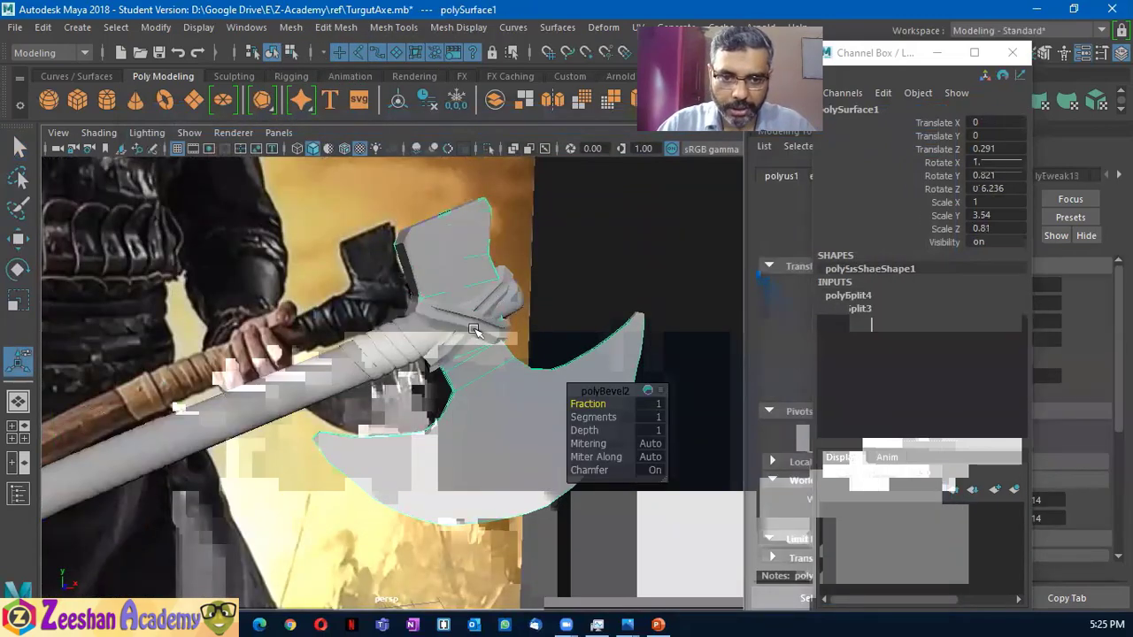
left_click(493, 289)
left_click(538, 298)
left_click(500, 281)
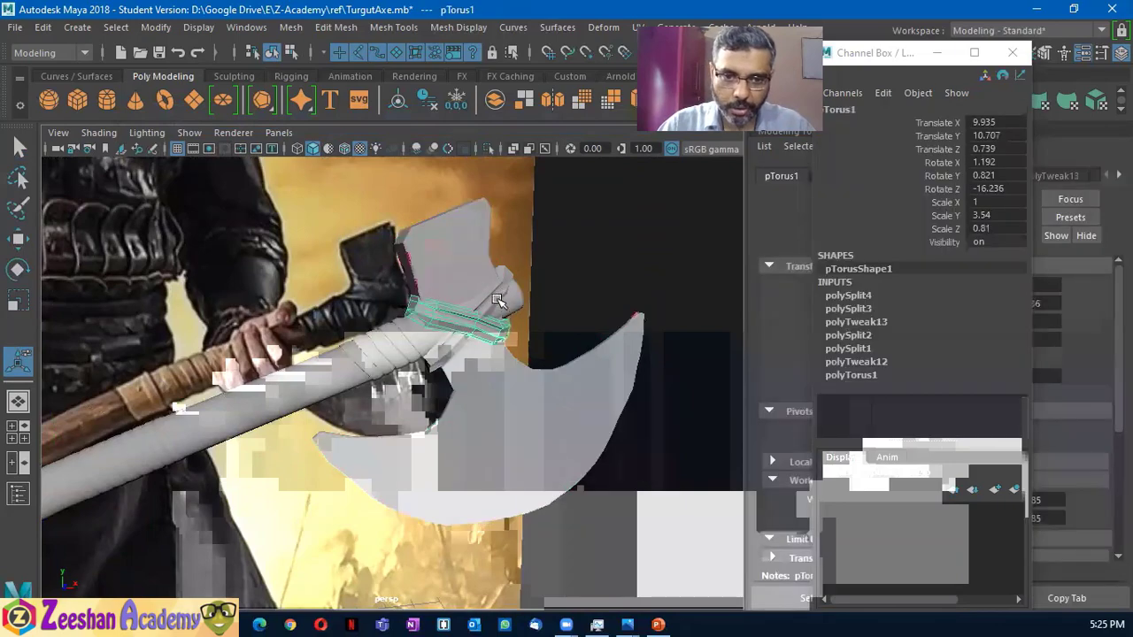
left_click(265, 27)
left_click(318, 185)
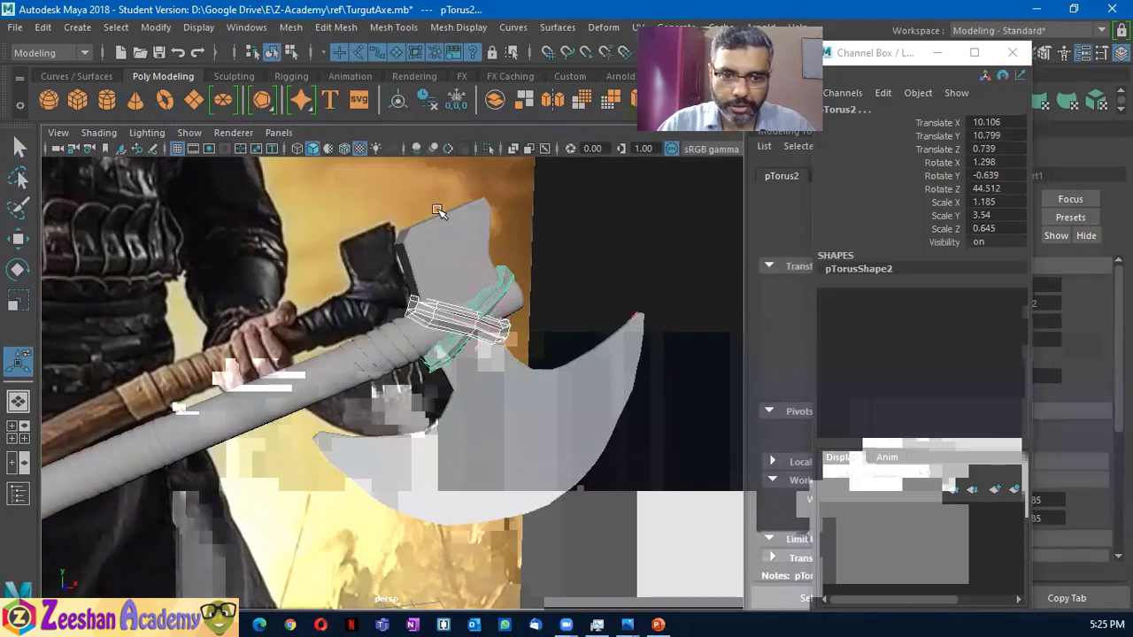
mouse_move(241, 464)
left_mouse_down("alt")
mouse_move(515, 327)
mouse_move(430, 392)
mouse_move(338, 366)
mouse_move(519, 348)
mouse_move(289, 445)
mouse_move(263, 485)
mouse_move(374, 434)
mouse_move(310, 467)
mouse_move(304, 384)
left_mouse_up("alt")
left_click(304, 384)
mouse_move(405, 506)
left_mouse_down("alt")
mouse_move(425, 475)
mouse_move(443, 486)
mouse_move(550, 398)
left_mouse_up("alt")
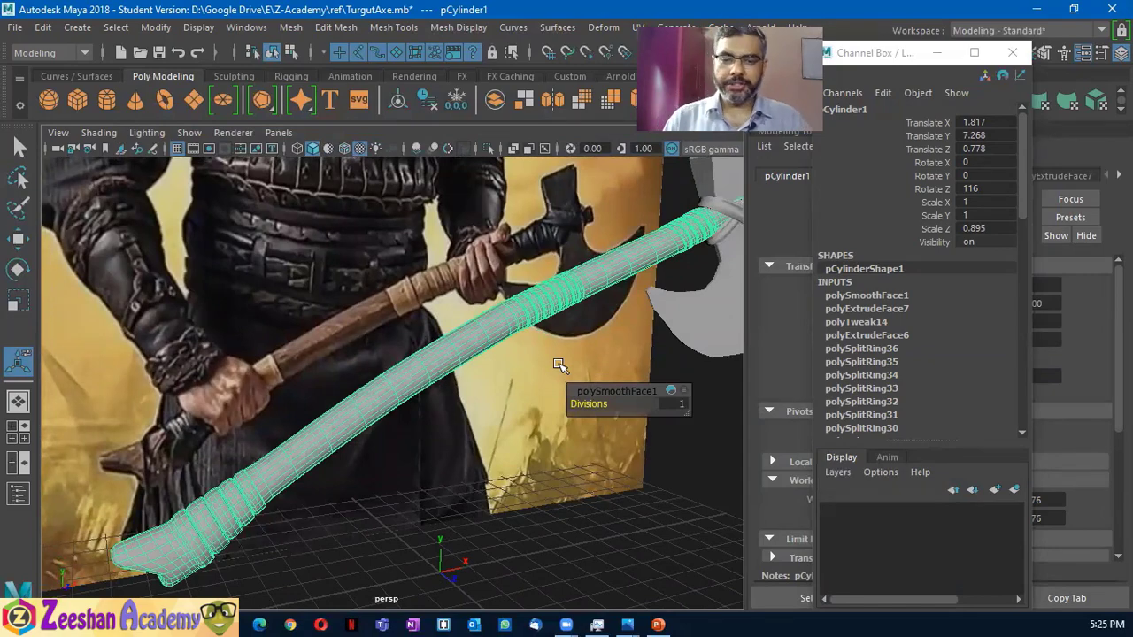
mouse_move(577, 392)
left_mouse_down("alt")
mouse_move(607, 470)
mouse_move(465, 525)
mouse_move(566, 487)
mouse_move(538, 453)
mouse_move(221, 478)
left_mouse_up("alt")
left_click(607, 470)
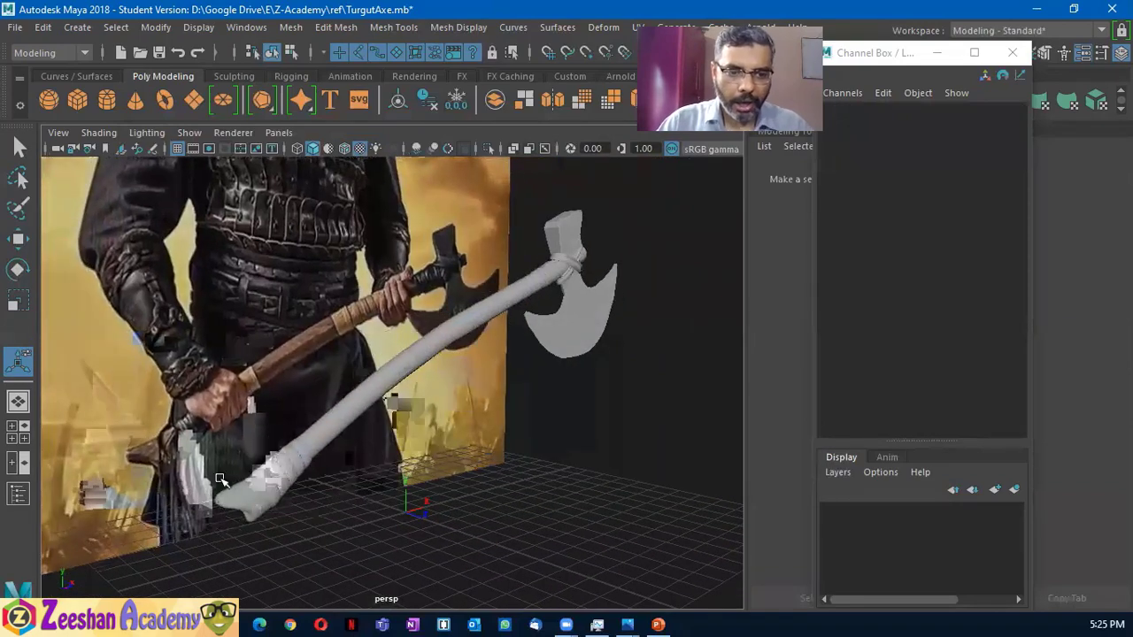
left_click_drag(500, 426, 494, 435, "alt")
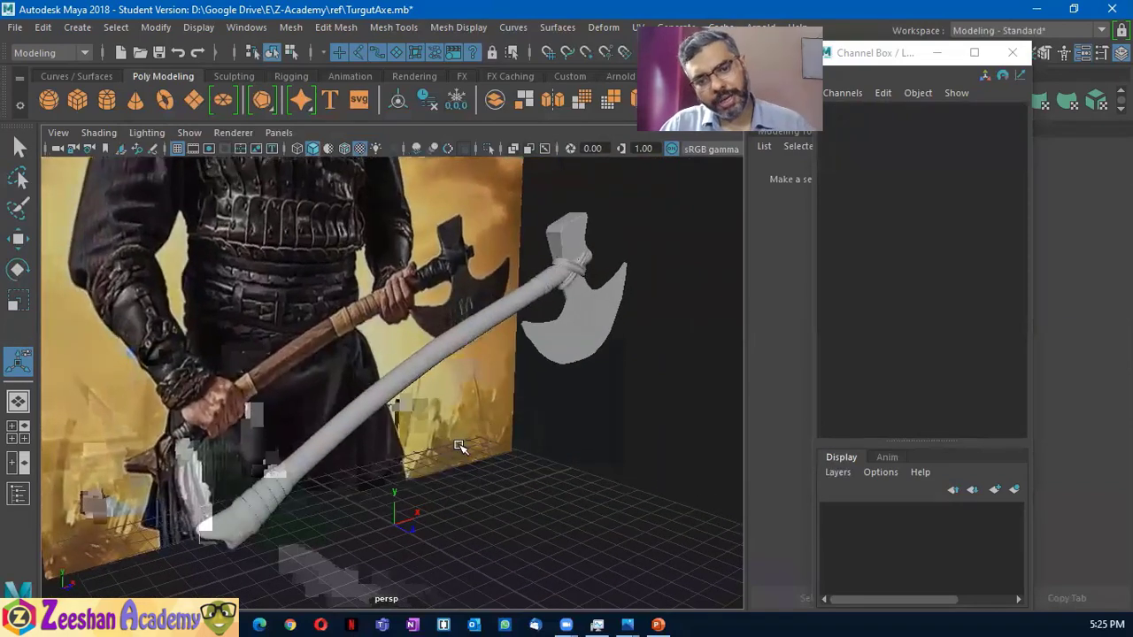
scroll(458, 445, "up", 2)
scroll(452, 469, "up", 2)
middle_click_drag(432, 427, 75, 447, "alt")
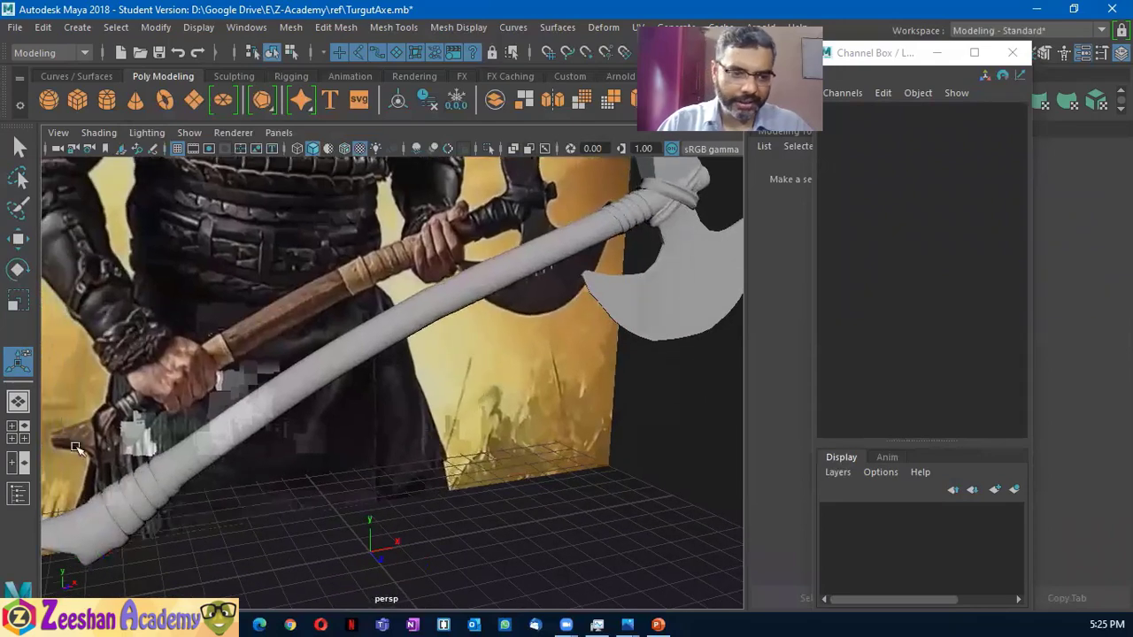
left_click_drag(126, 393, 210, 531, "alt")
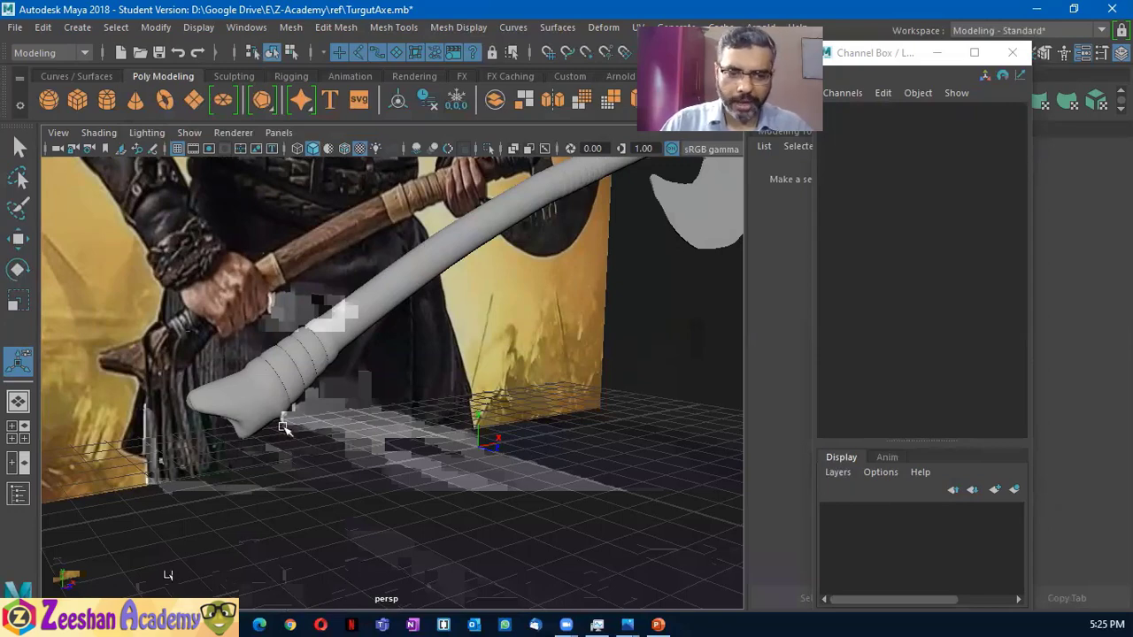
left_click_drag(283, 427, 298, 316, "alt")
left_click(309, 370)
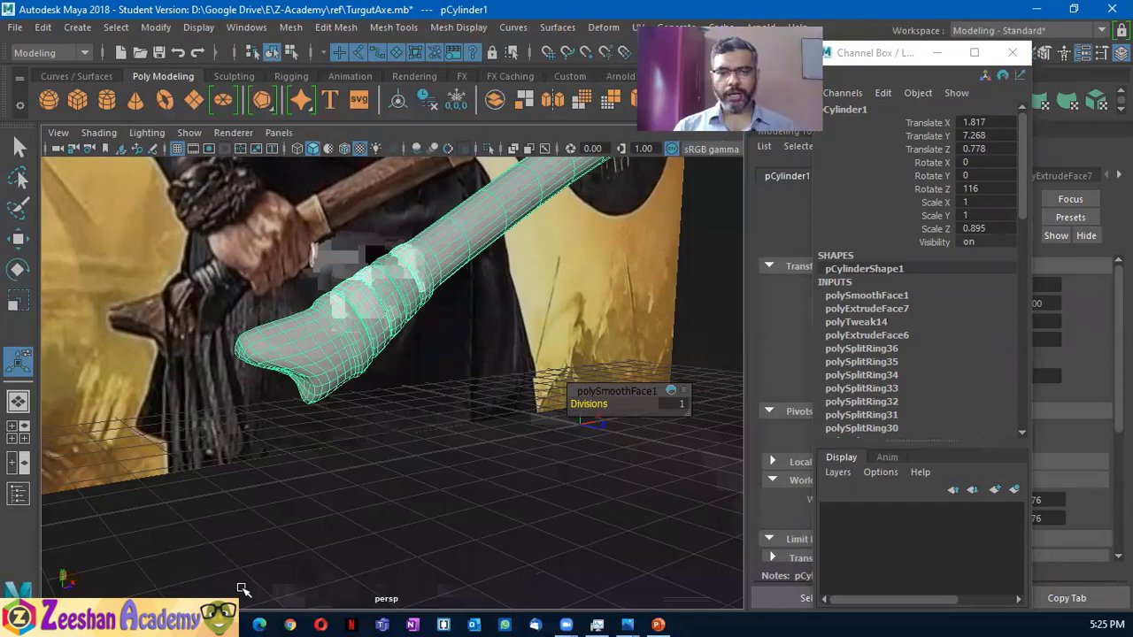
scroll(243, 590, "up", 3)
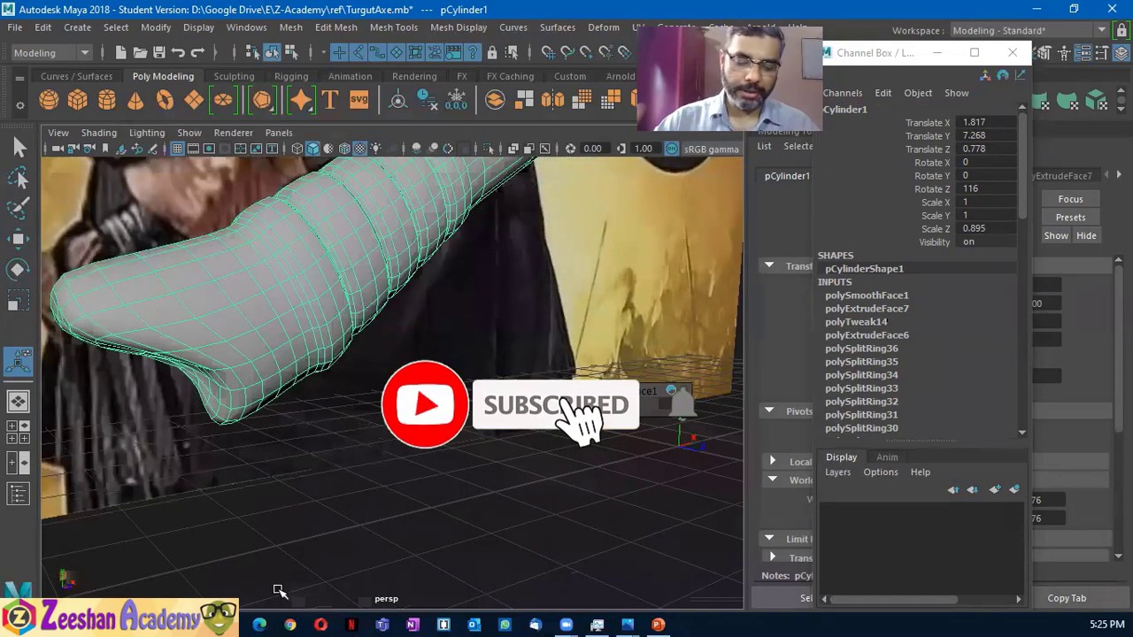
scroll(713, 465, "down", 3)
scroll(637, 336, "down", 2)
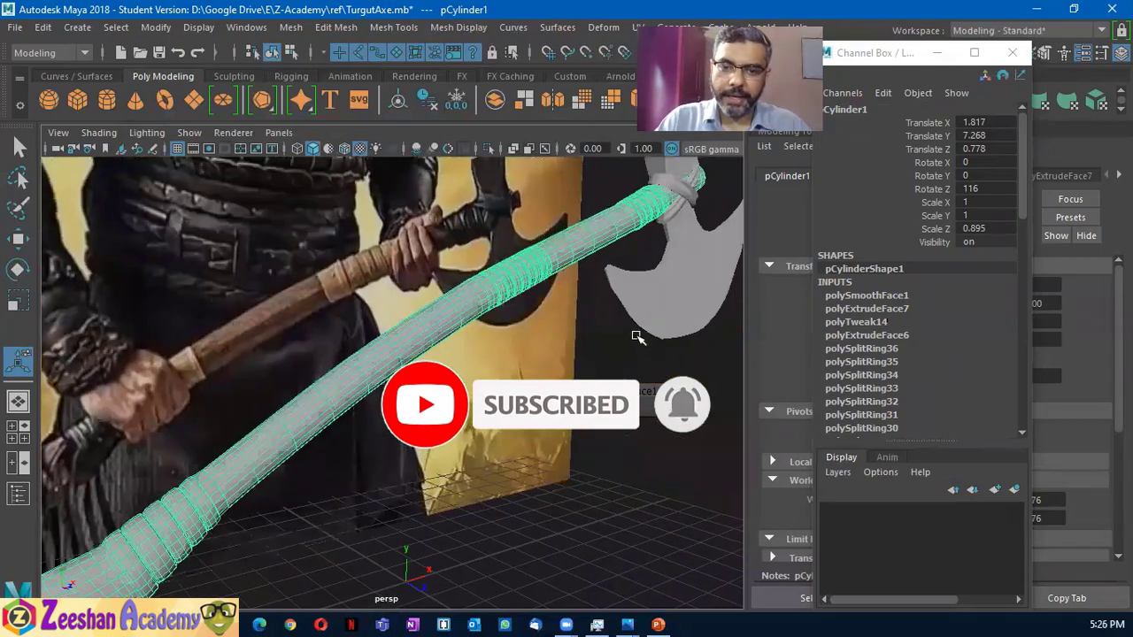
mouse_move(638, 337)
left_mouse_down("alt")
mouse_move(466, 380)
mouse_move(609, 260)
left_mouse_up("alt")
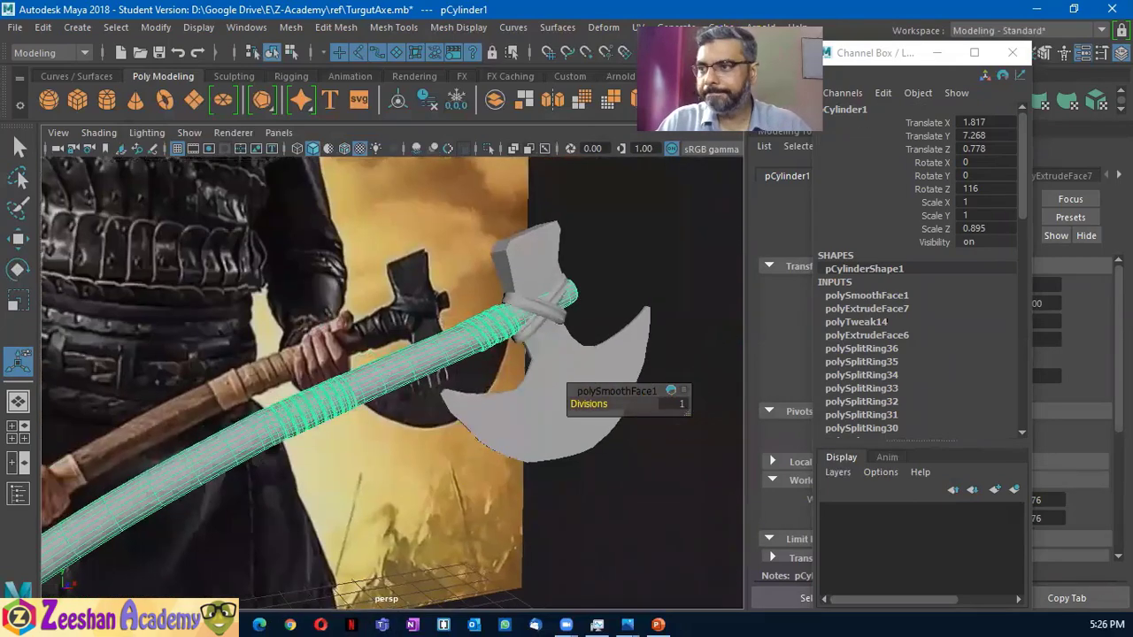